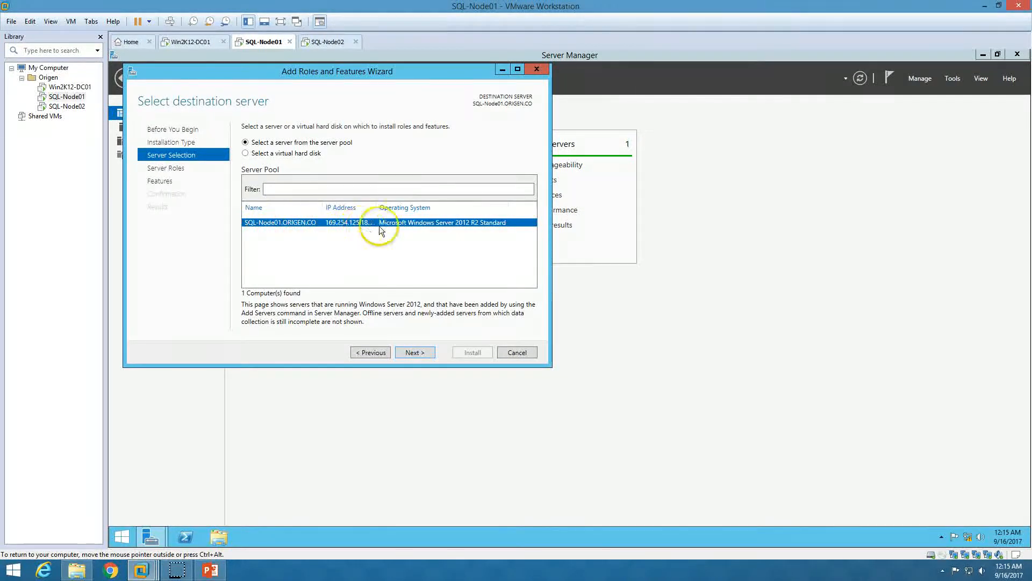
Select the Hyper-V role with its management tools for SQL-Node01
left_click(415, 353)
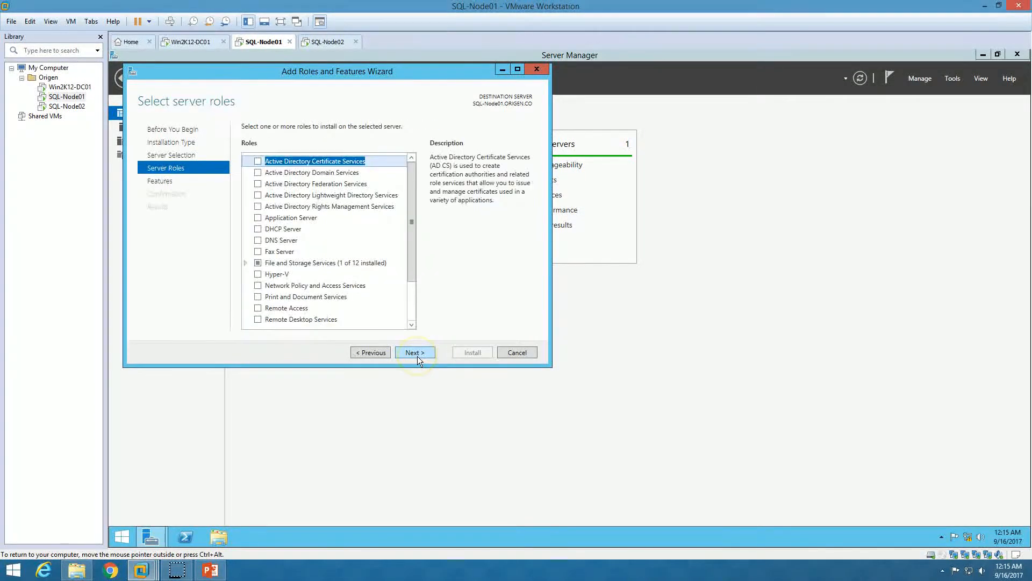
left_click(258, 274)
left_click(379, 304)
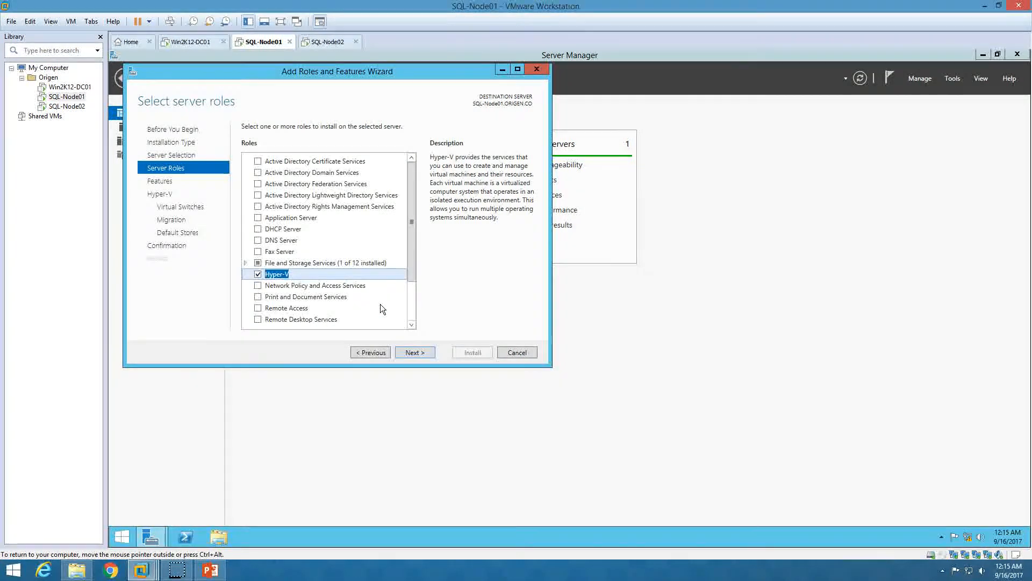
left_click(419, 353)
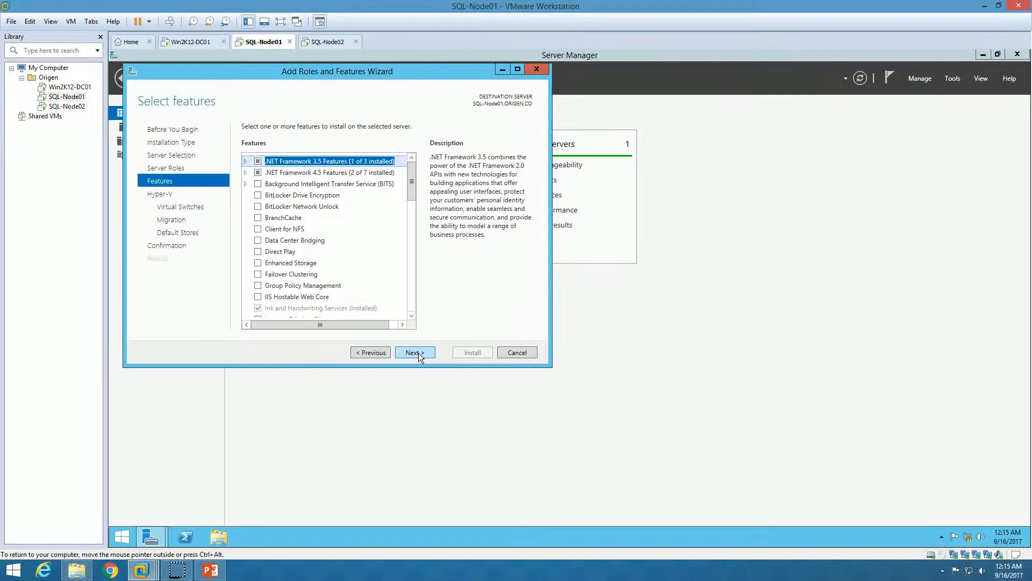
Keep default switch, migration and storage settings, allow automatic restart, and install Hyper-V
left_click(419, 353)
left_click(418, 353)
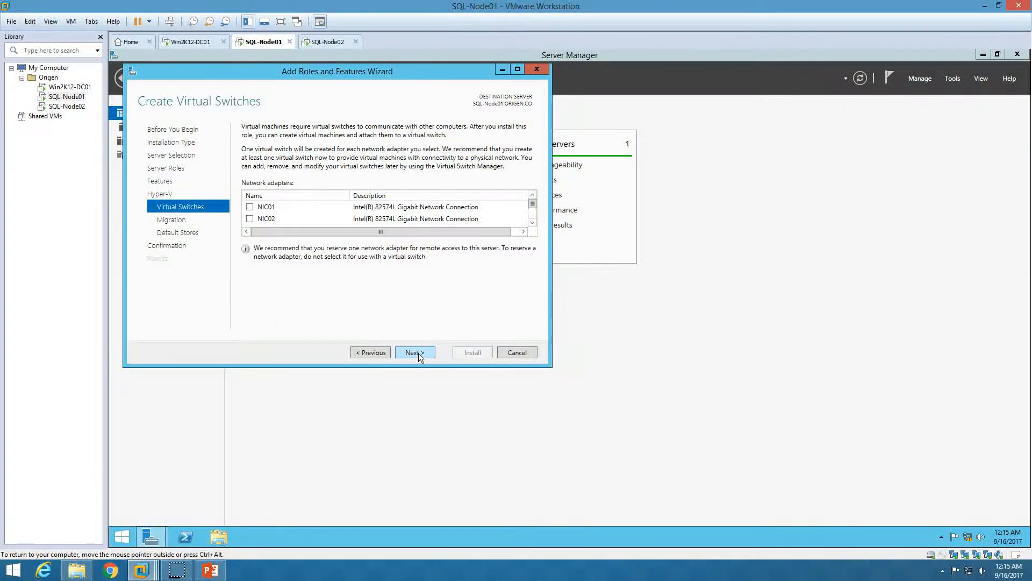
left_click(418, 353)
left_click(418, 353)
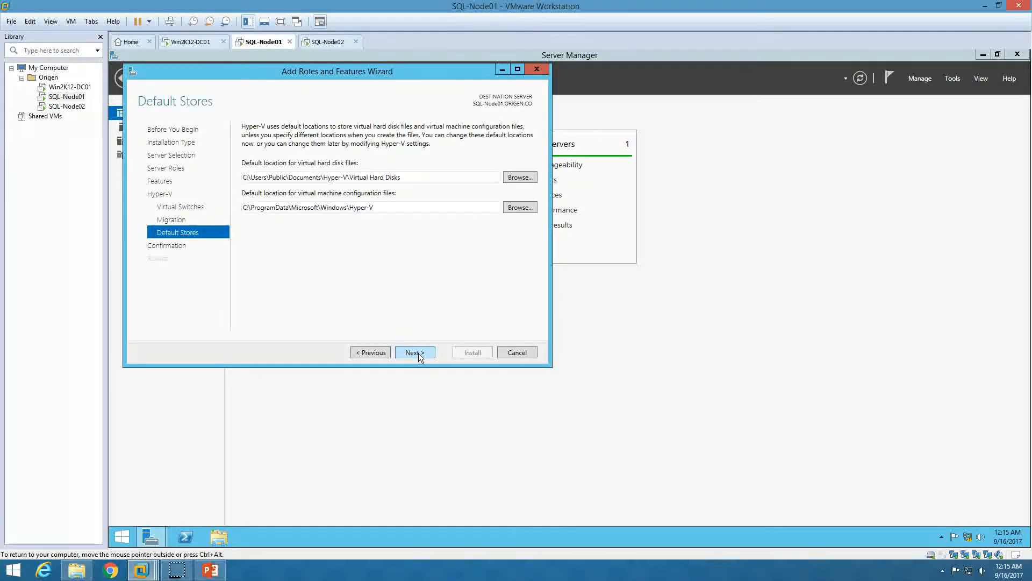
left_click(418, 353)
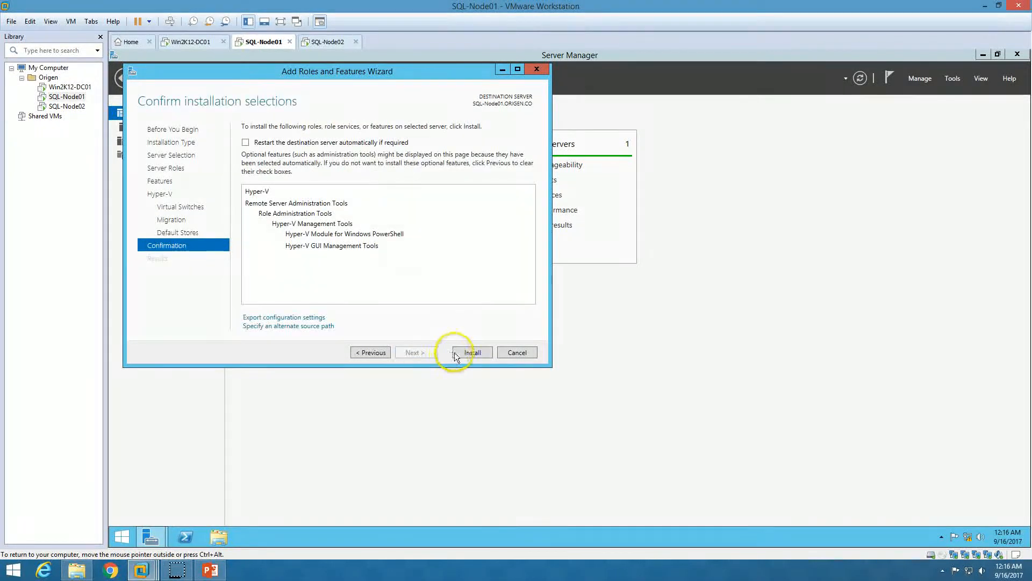
left_click(276, 142)
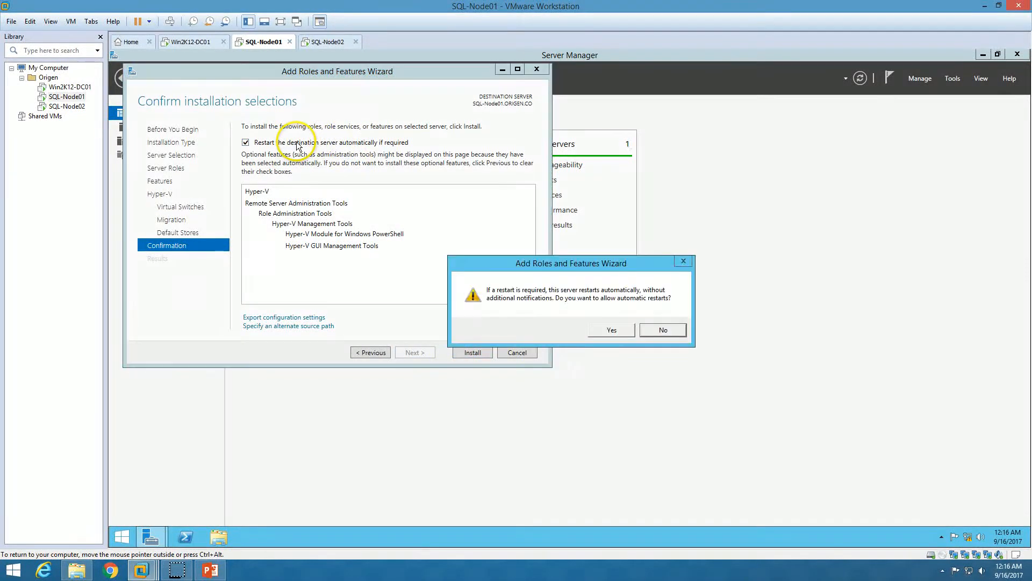
left_click(605, 330)
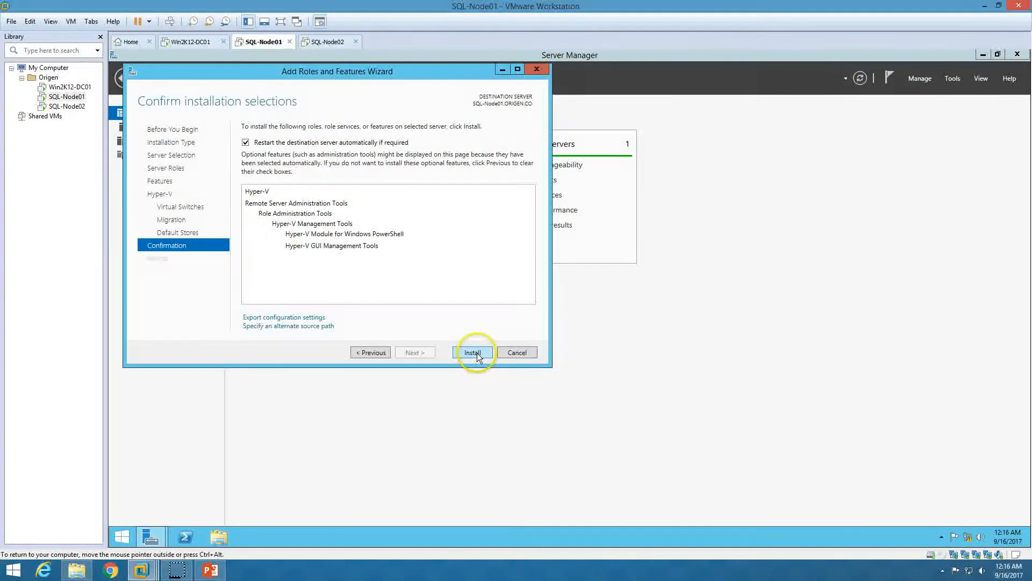
left_click(476, 353)
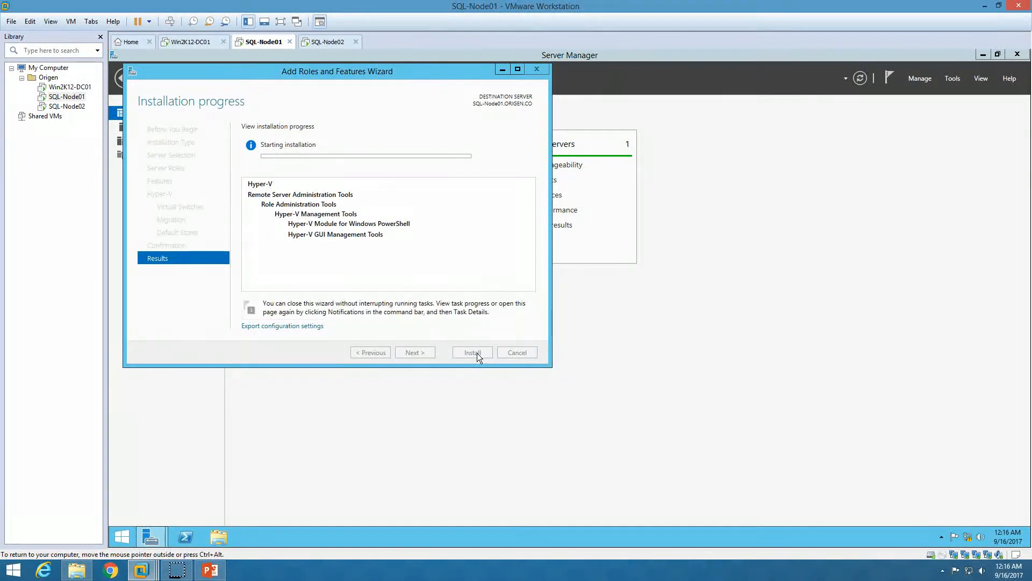
Launch the Add Roles and Features wizard from Server Manager on SQL-Node02
left_click(329, 45)
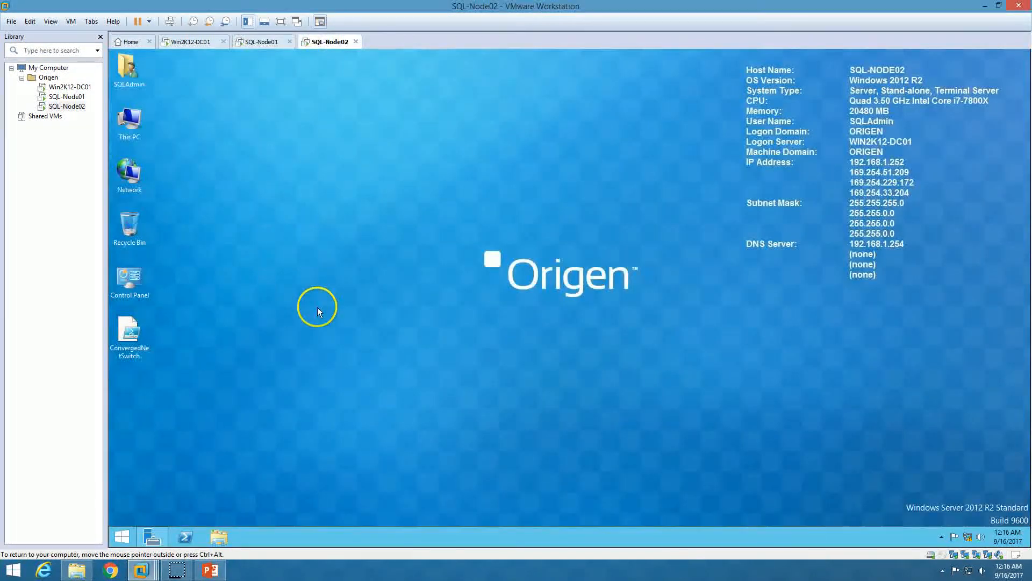
left_click(150, 539)
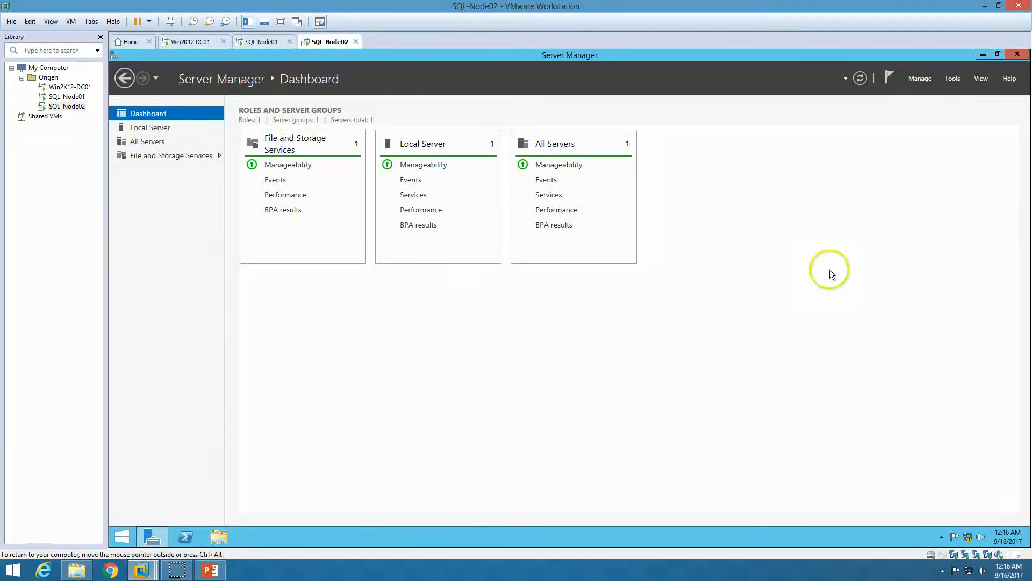
left_click(922, 79)
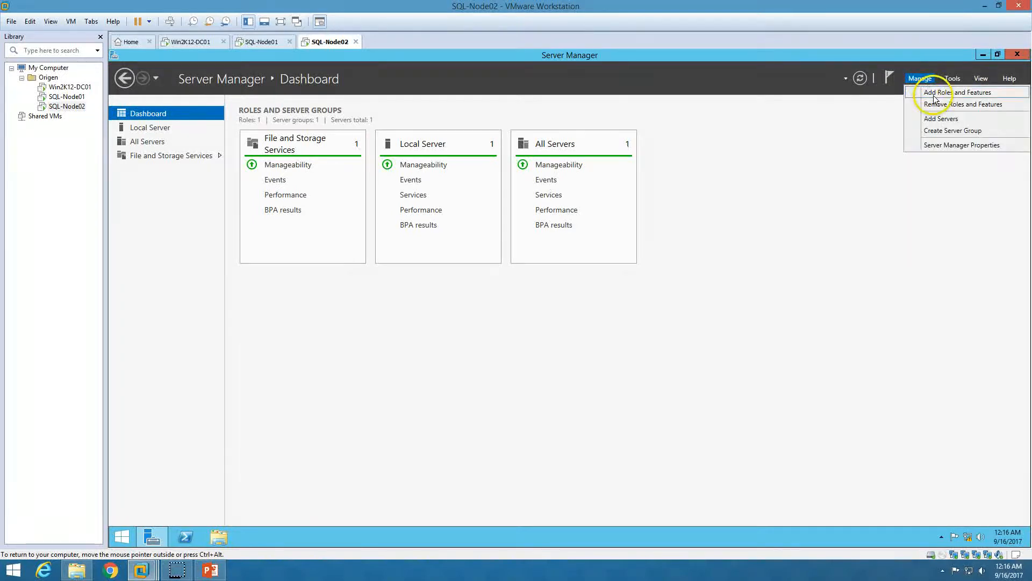
left_click(936, 89)
Target SQL-Node02 with role-based installation and select Hyper-V plus its management tools
left_click(415, 353)
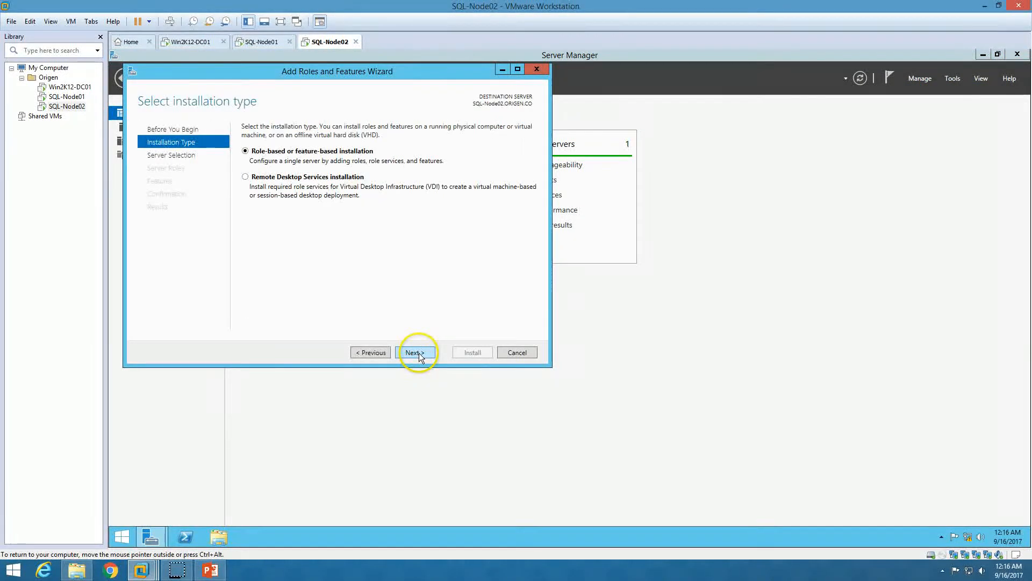
left_click(415, 353)
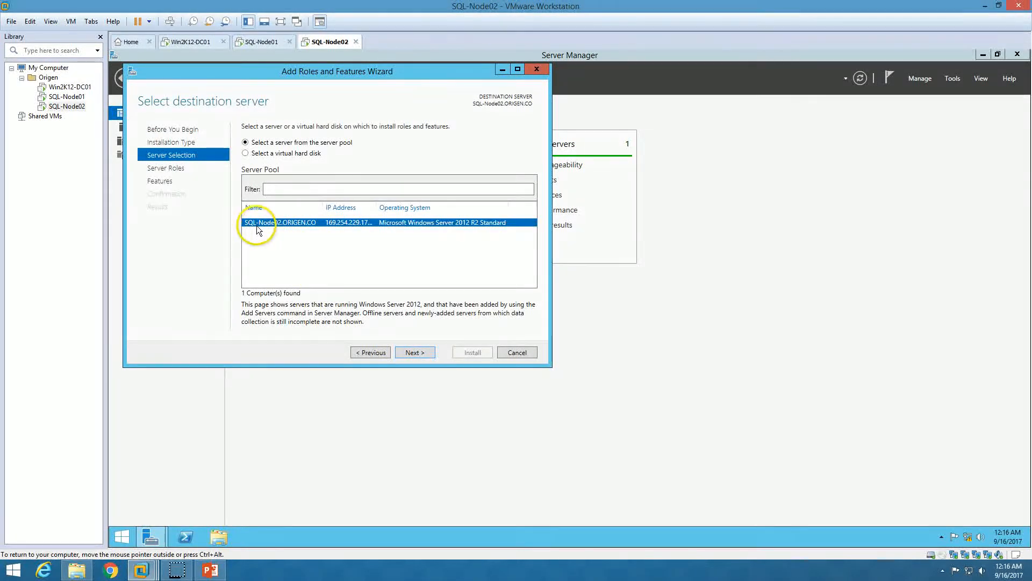
left_click(421, 351)
left_click(259, 274)
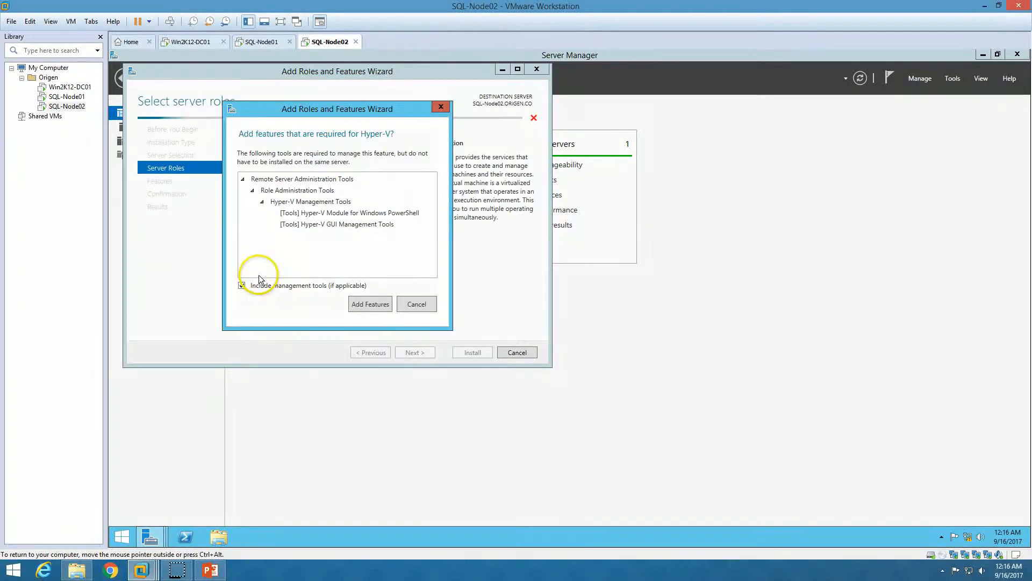
left_click(367, 303)
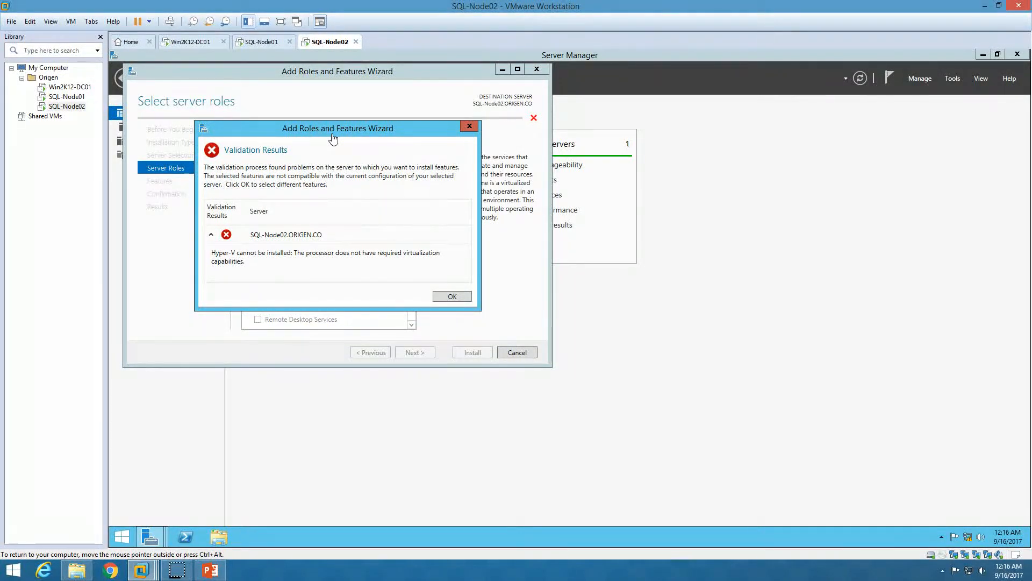
Inspect SQL-Node02's processor virtualization settings in its VM settings
right_click(336, 44)
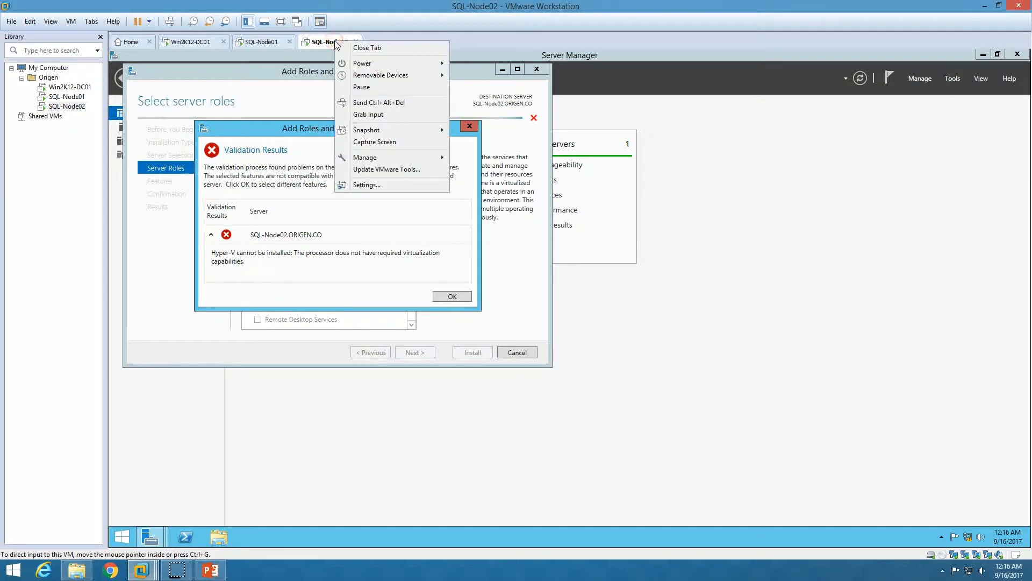
left_click(373, 186)
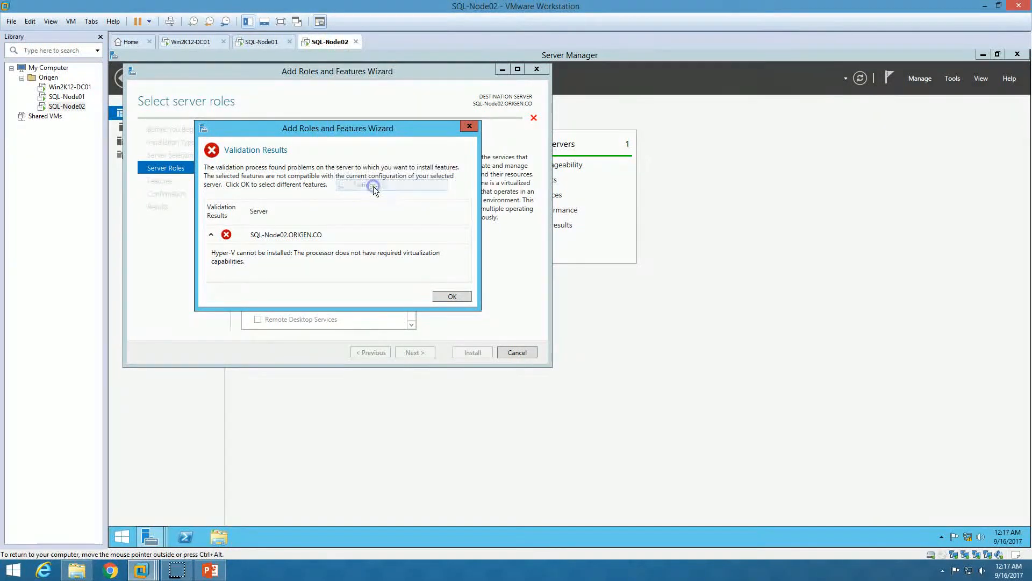
left_click(394, 175)
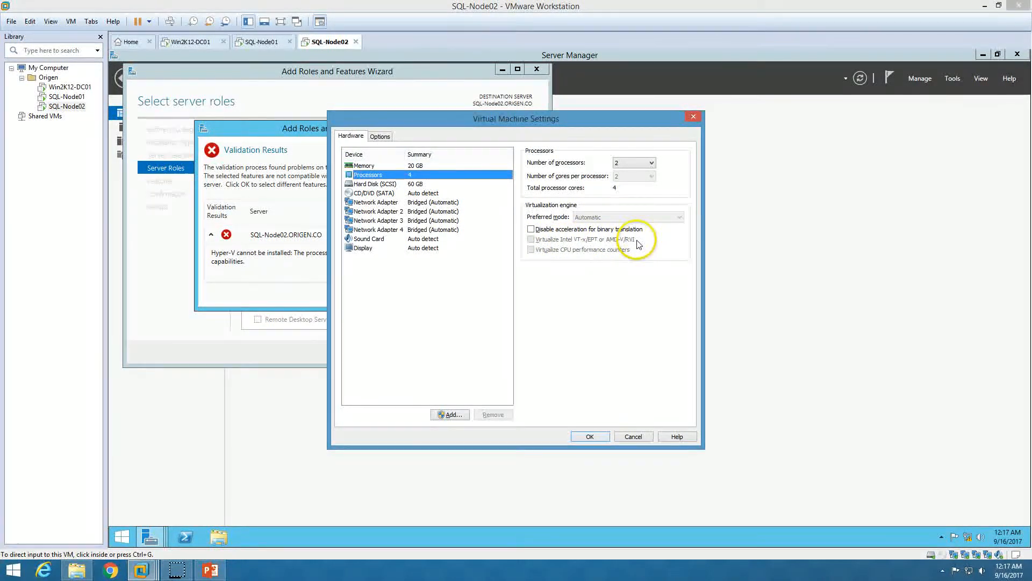
left_click(595, 438)
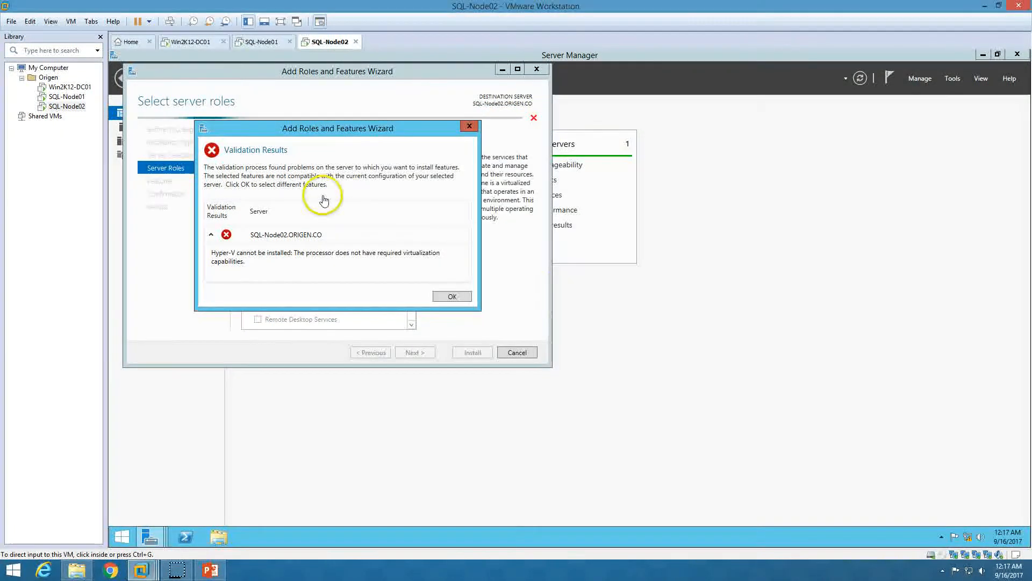
Compare with SQL-Node01's processor settings, which have VT-x enabled, then return to SQL-Node02
left_click(267, 47)
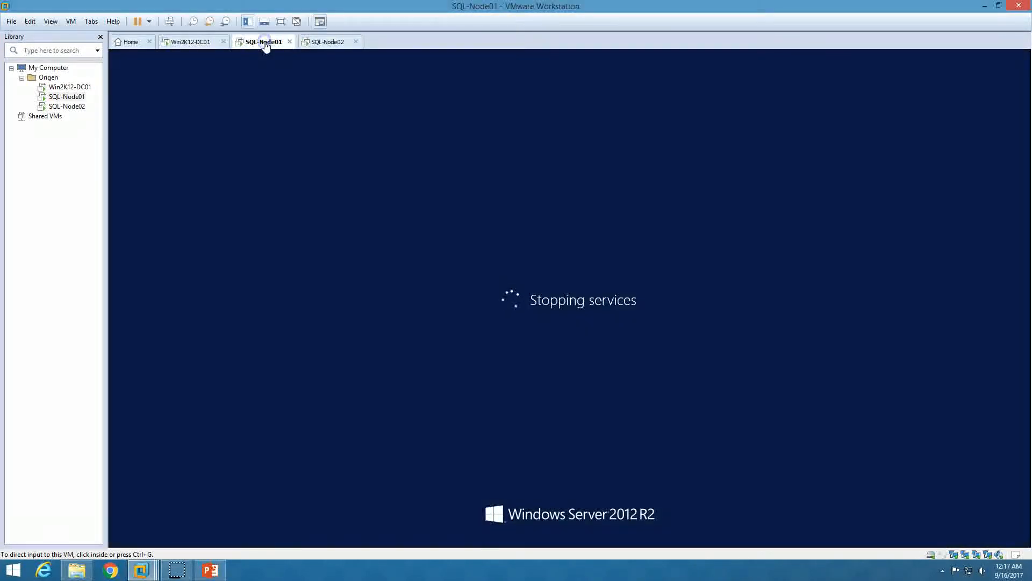
right_click(266, 46)
left_click(309, 186)
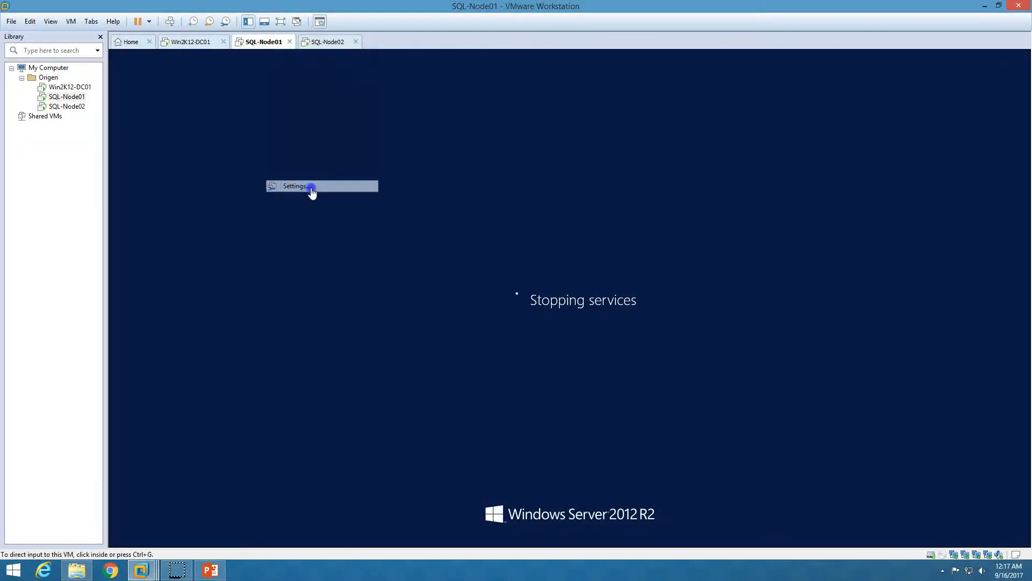
left_click(368, 175)
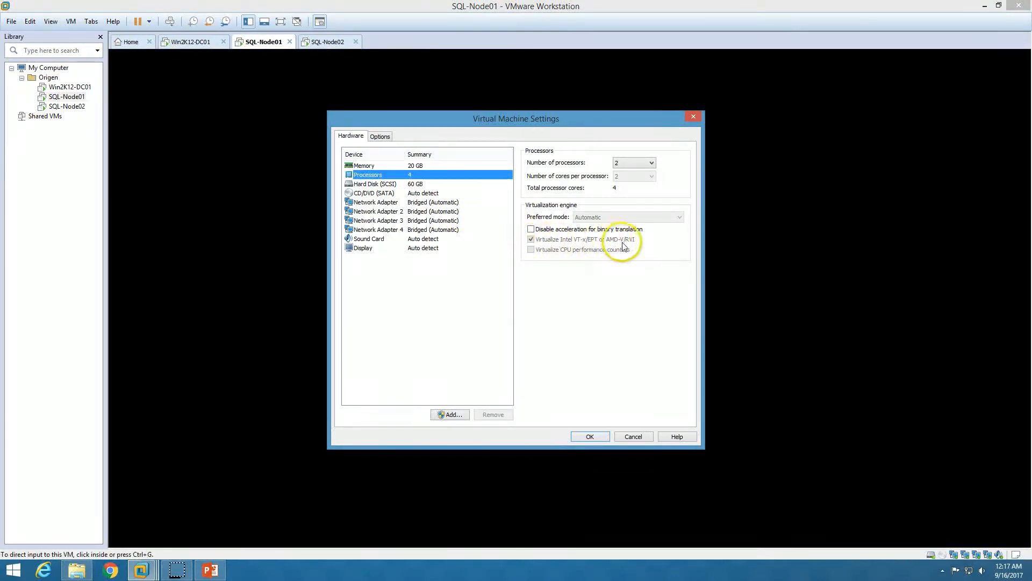
left_click(591, 436)
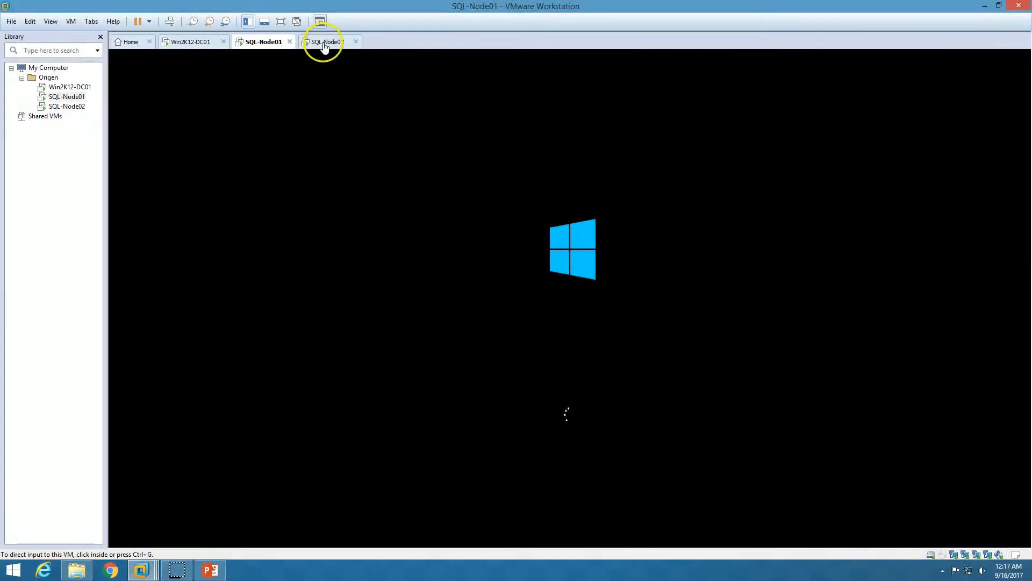
left_click(324, 43)
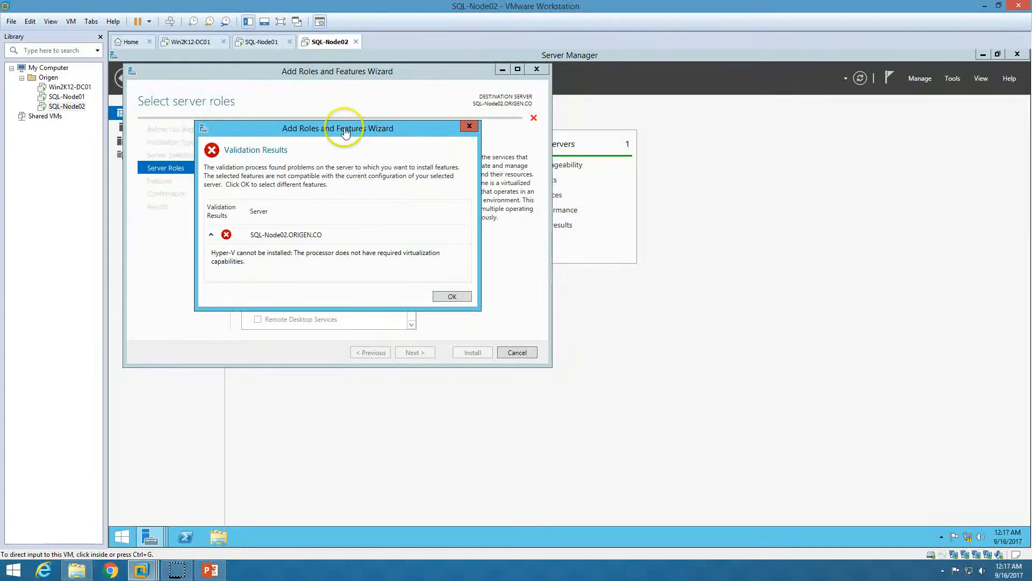
Dismiss the Hyper-V validation error, close the wizard, and shut down SQL-Node02
left_click(450, 298)
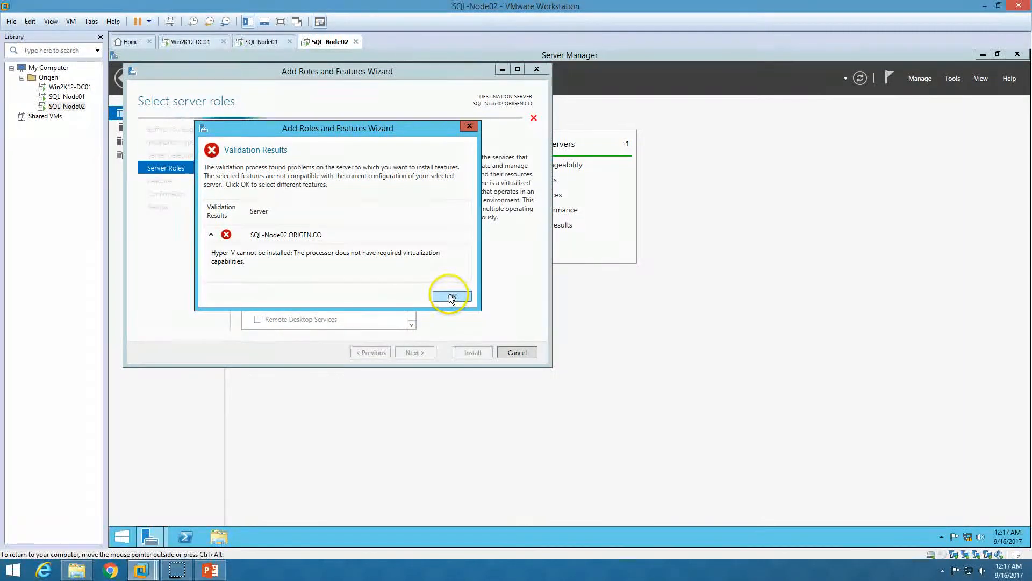
left_click(517, 353)
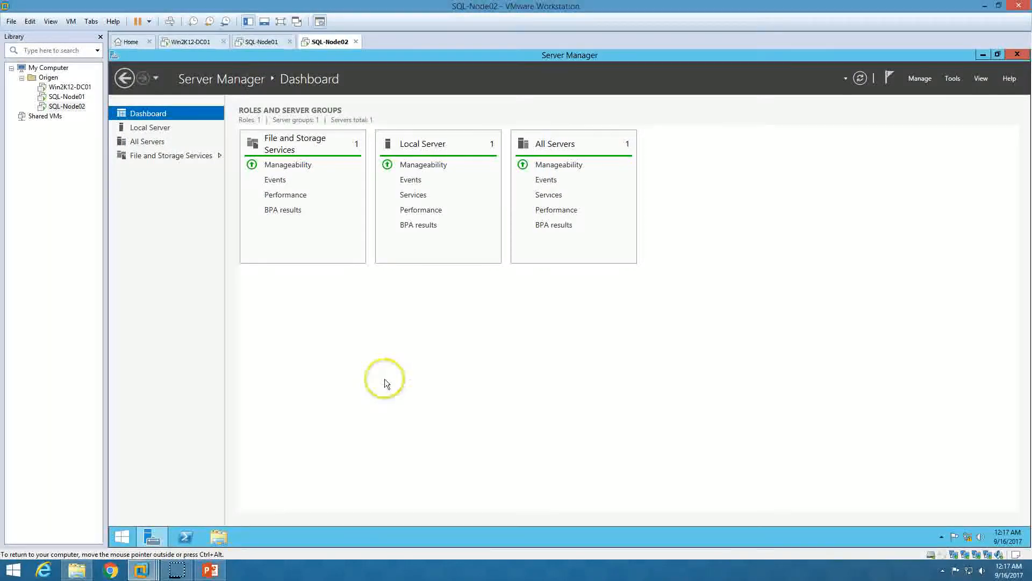
left_click(120, 540)
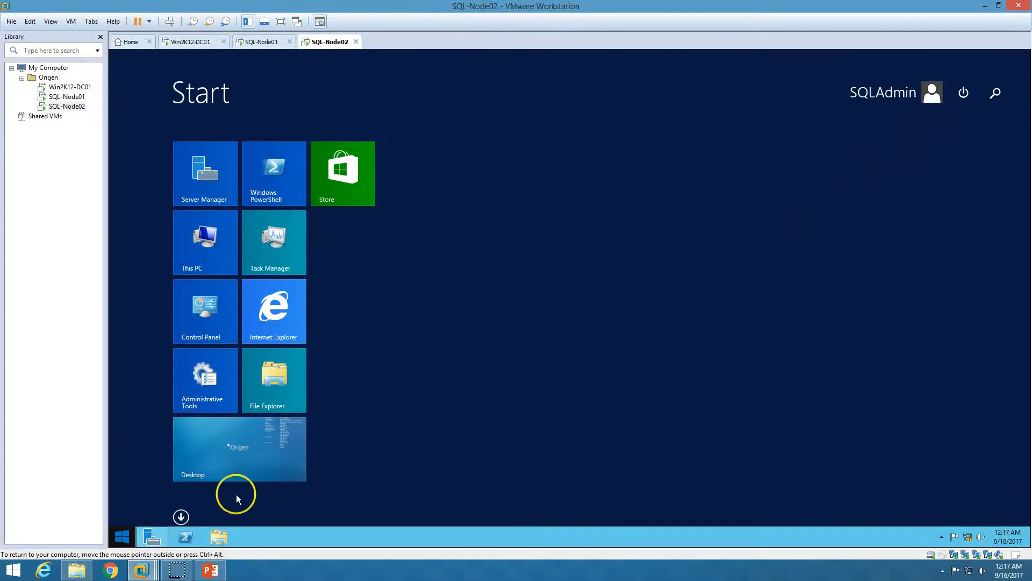
left_click(962, 93)
left_click(962, 124)
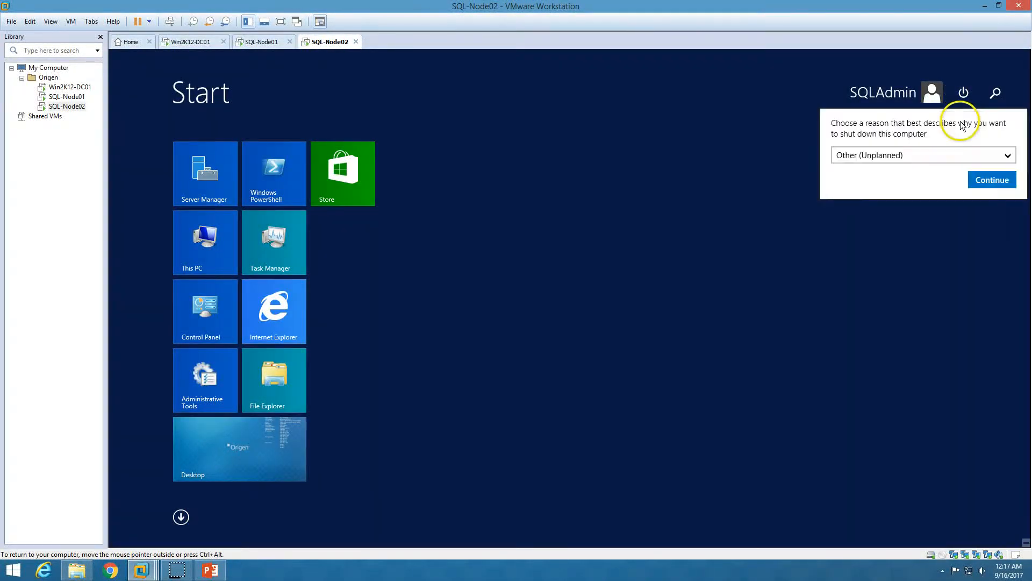
left_click(979, 179)
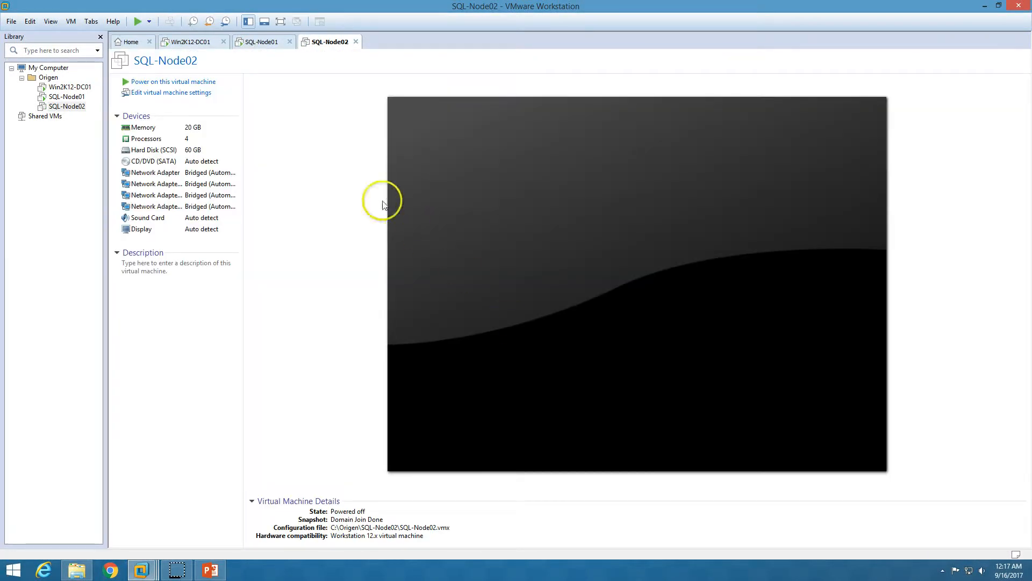
Enable Virtualize Intel VT-x/EPT or AMD-V/RVI for SQL-Node02's processors and power it on
left_click(169, 93)
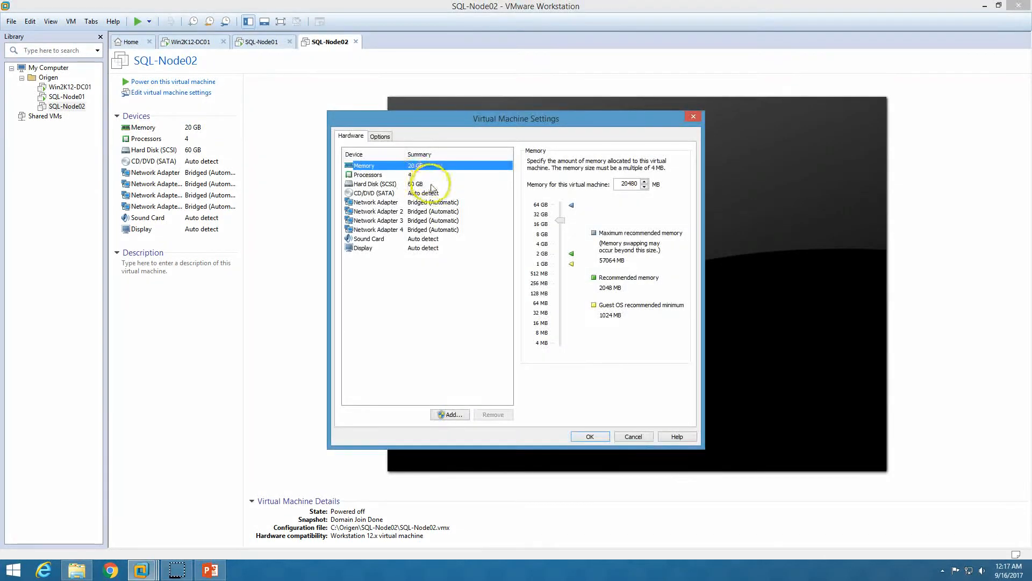
left_click(422, 176)
left_click(531, 239)
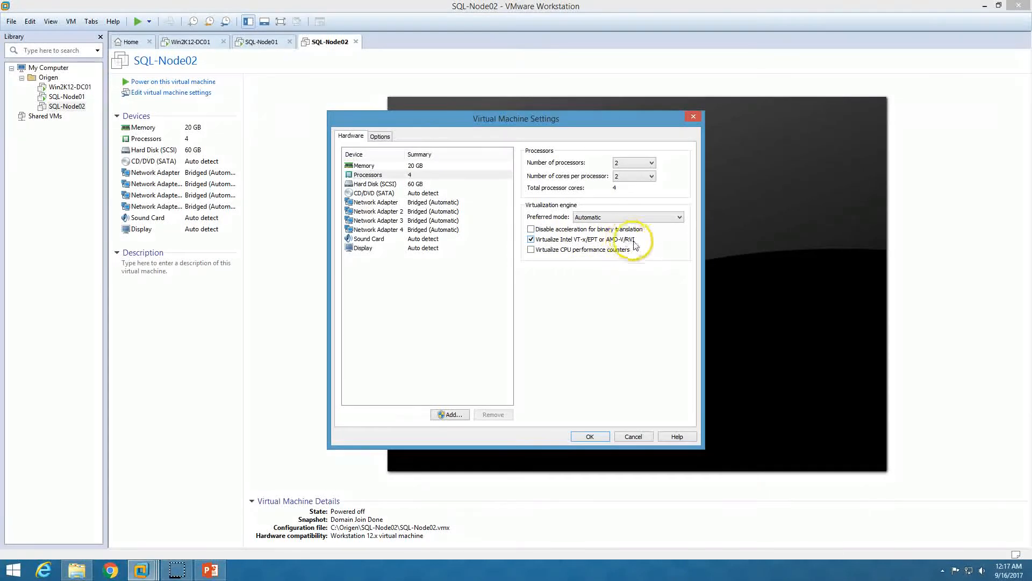
left_click(592, 436)
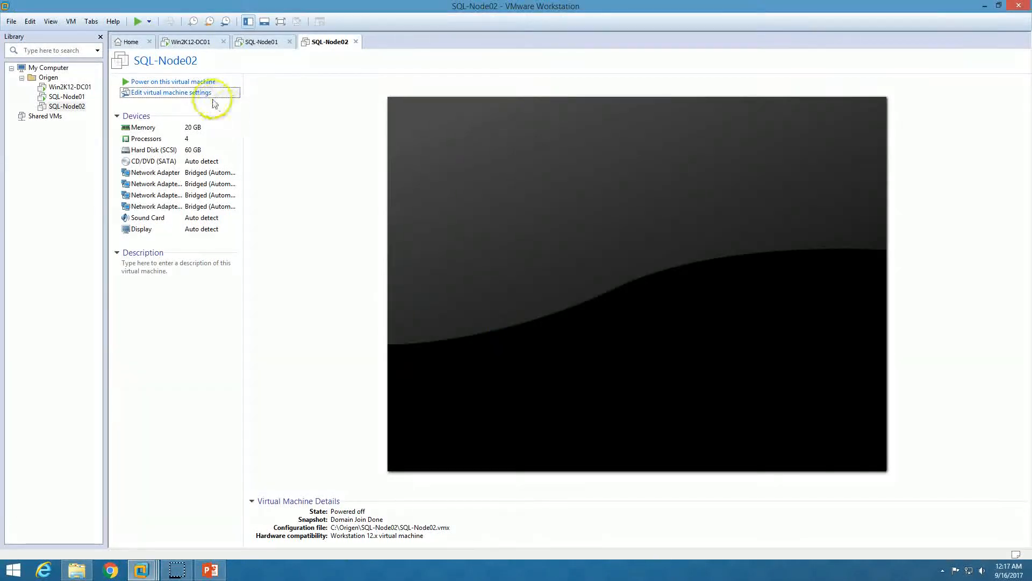
left_click(205, 82)
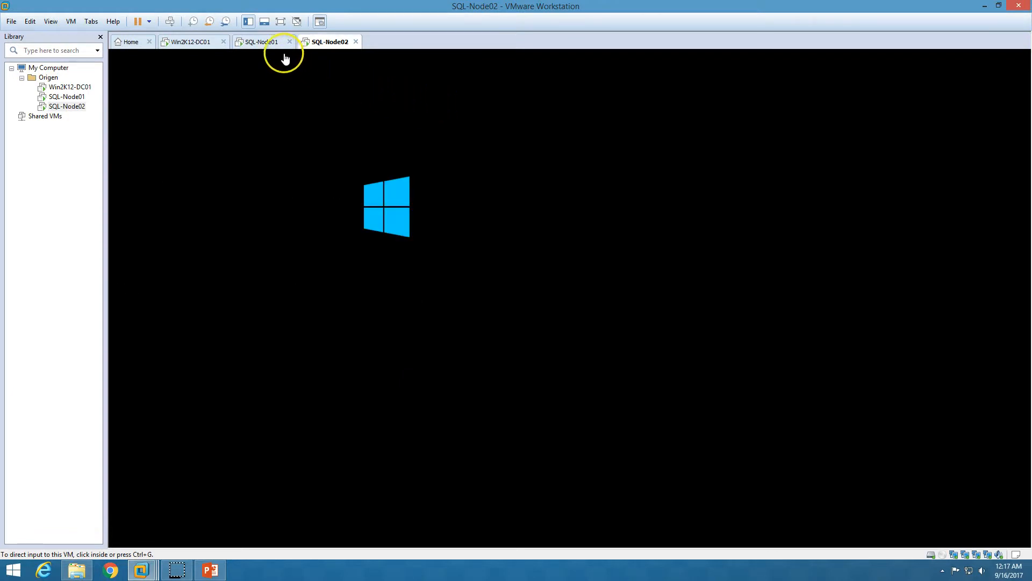
Sign in to SQL-Node01 with Ctrl+Alt+Del and the account password
left_click(272, 43)
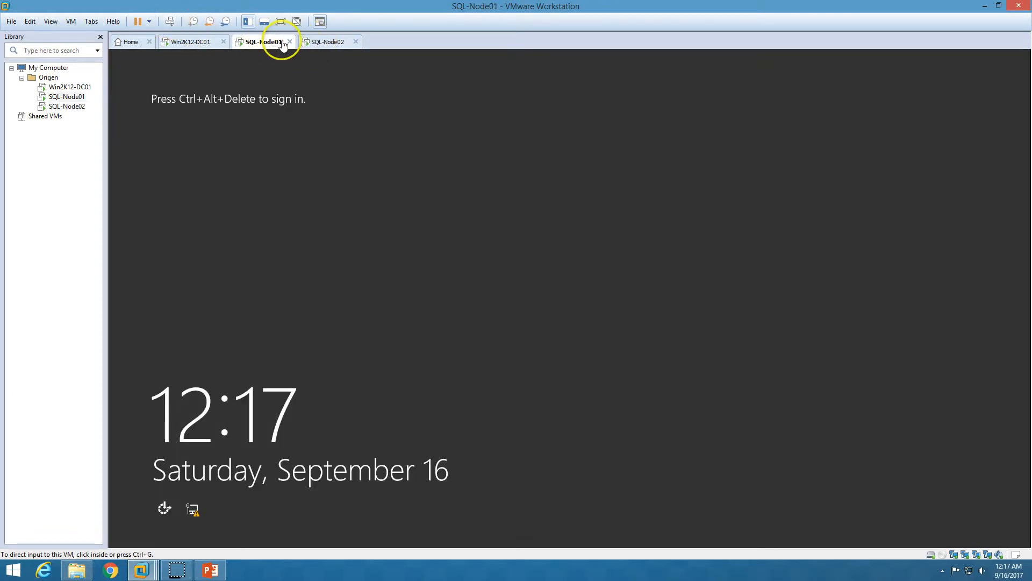
left_click(161, 22)
left_click(635, 231)
type("******")
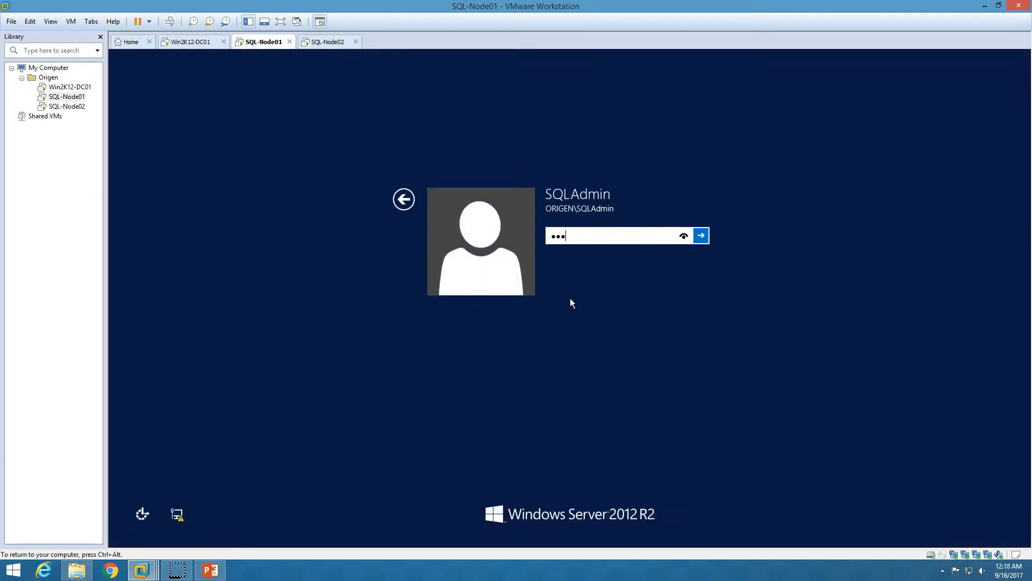
type("**")
key("Return")
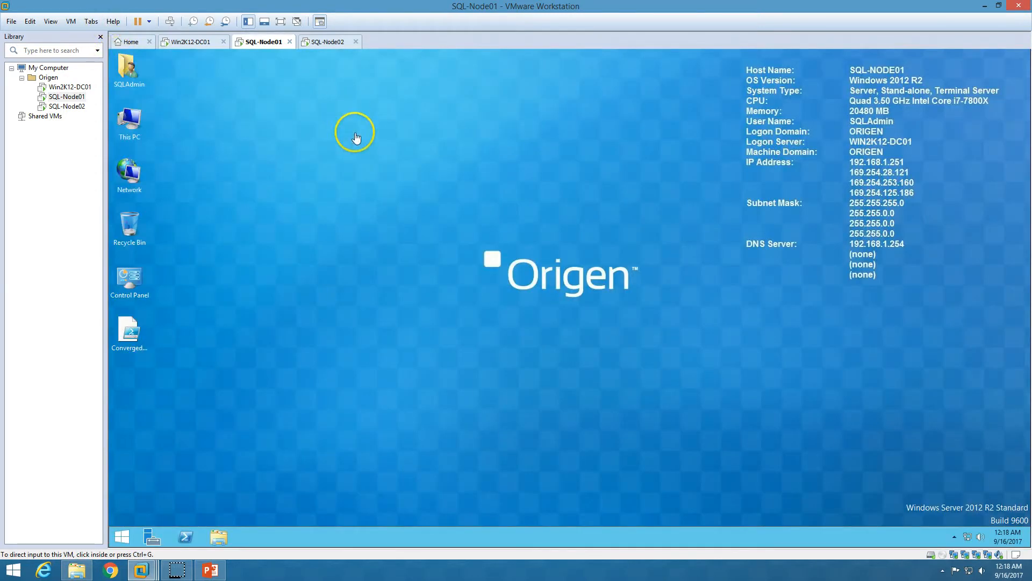
Sign in to SQL-Node02 with the account password
left_click(328, 41)
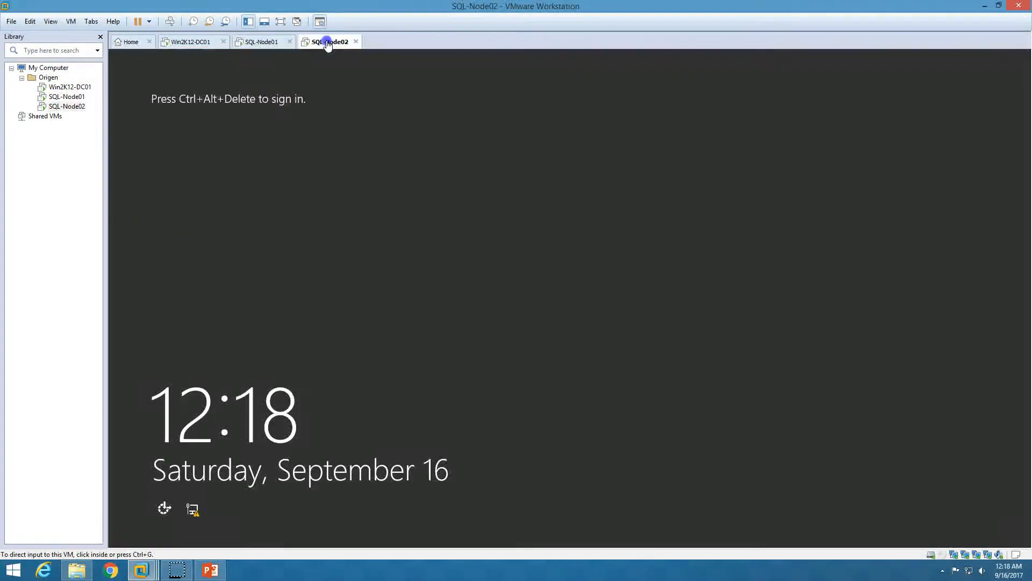
left_click(172, 21)
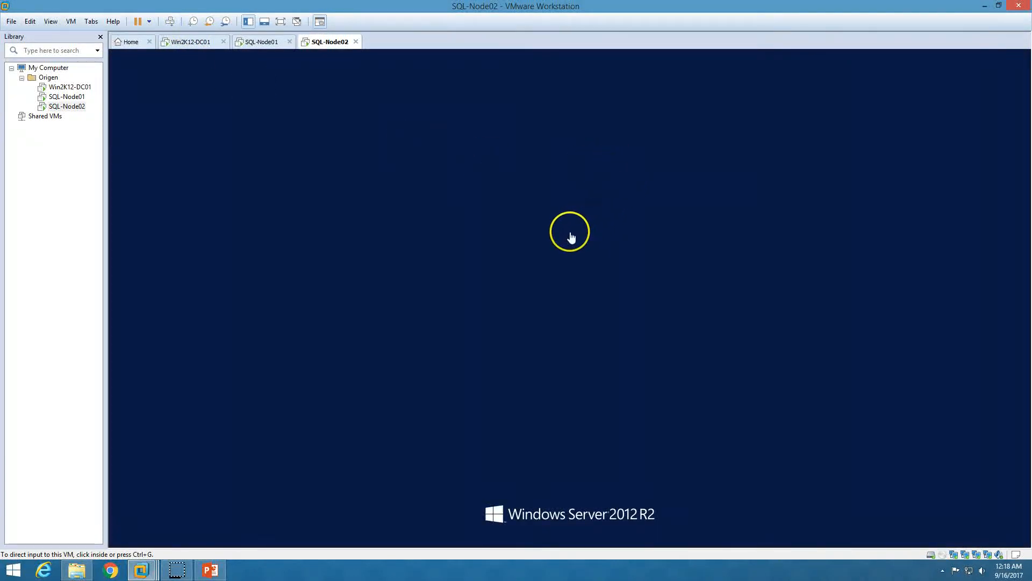
left_click(522, 223)
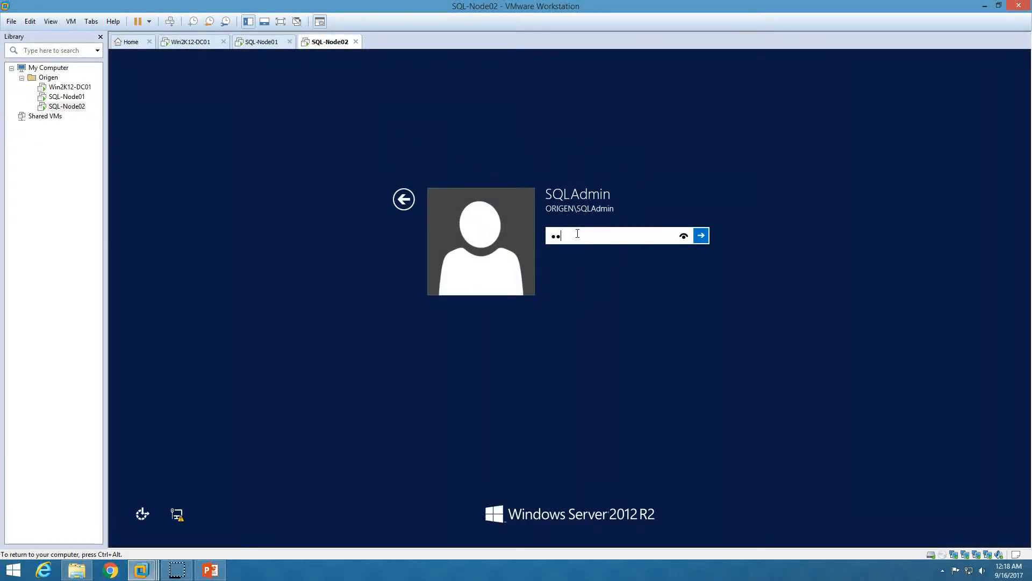
key("Return")
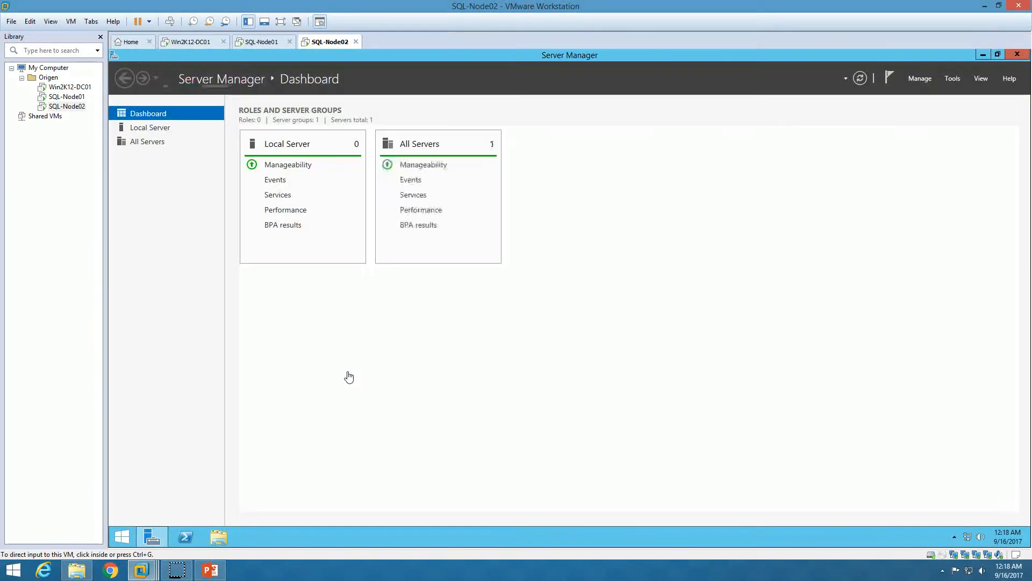
In the Add Roles and Features wizard, target SQL-Node02 and select Hyper-V with its management tools
left_click(193, 361)
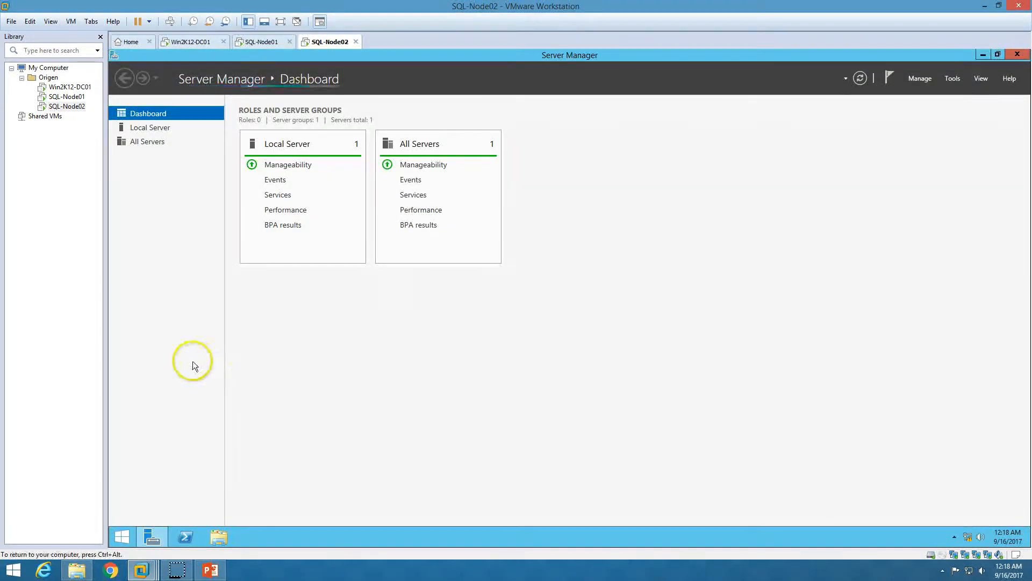
left_click(920, 78)
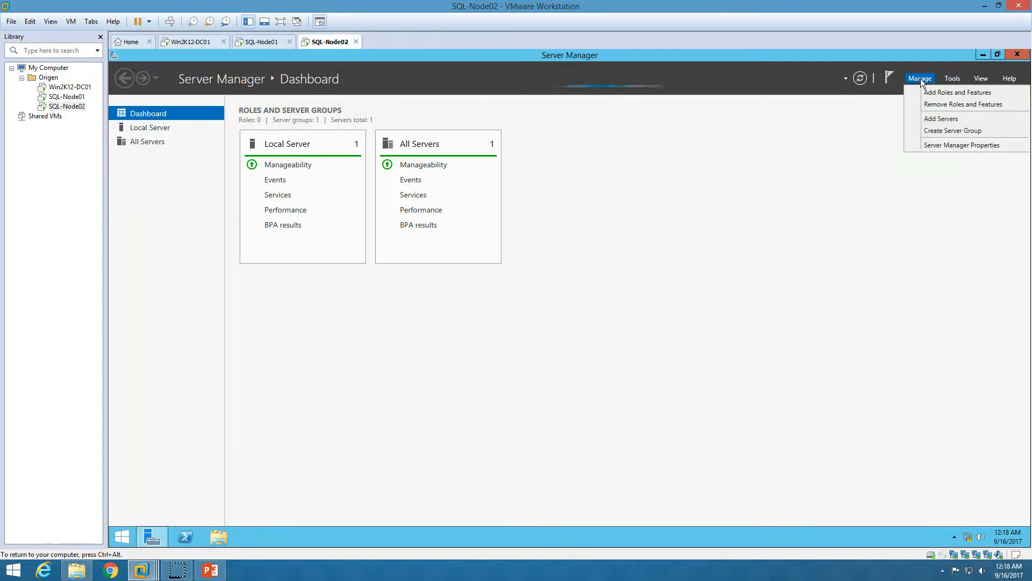
left_click(168, 299)
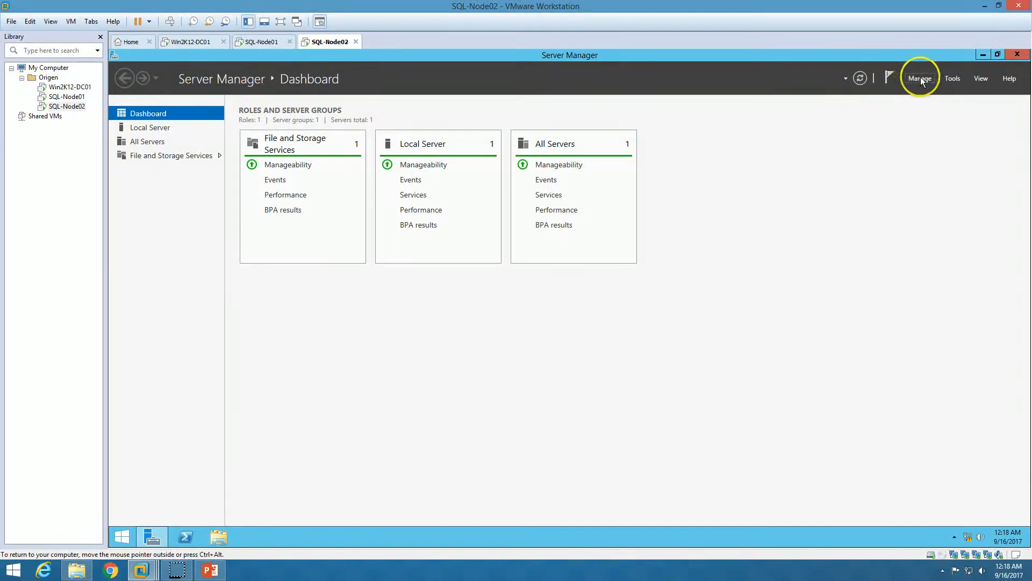
left_click(921, 81)
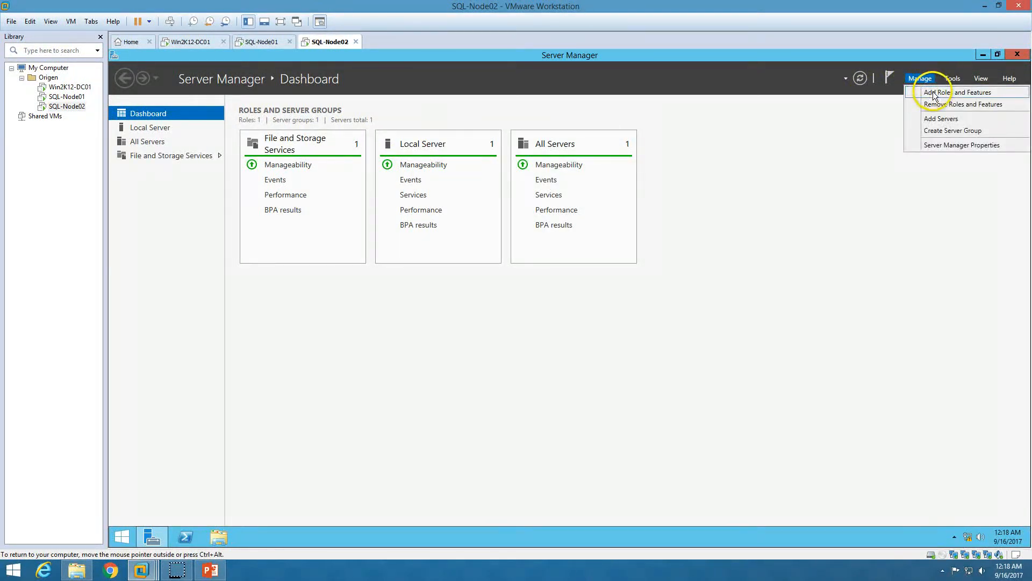
left_click(934, 95)
left_click(443, 382)
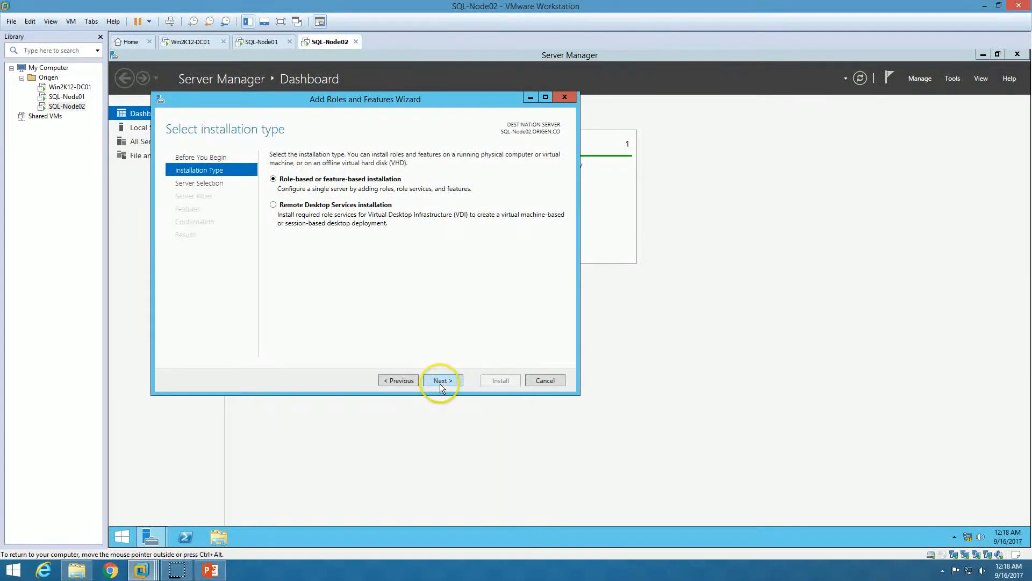
left_click(439, 382)
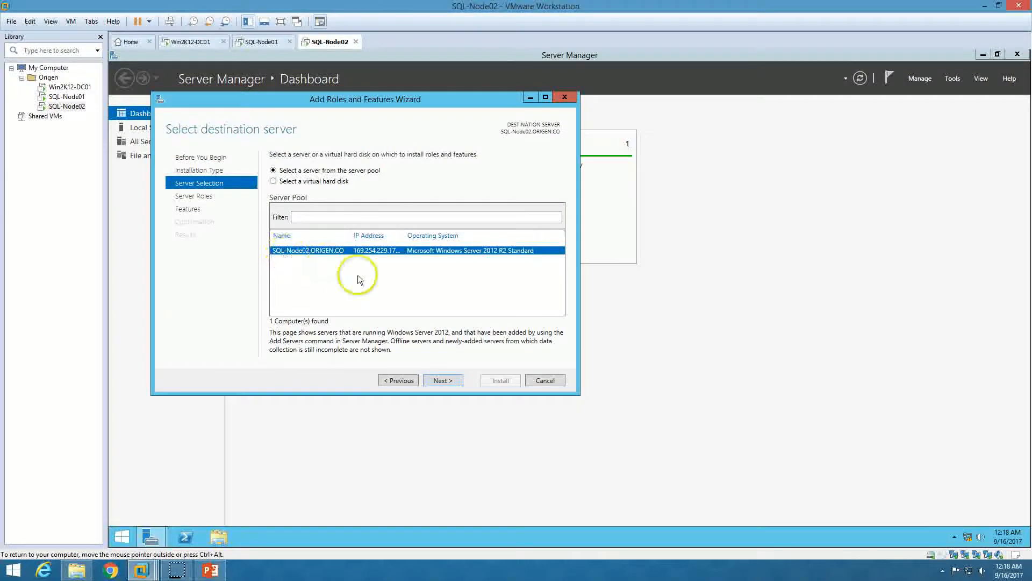
left_click(445, 381)
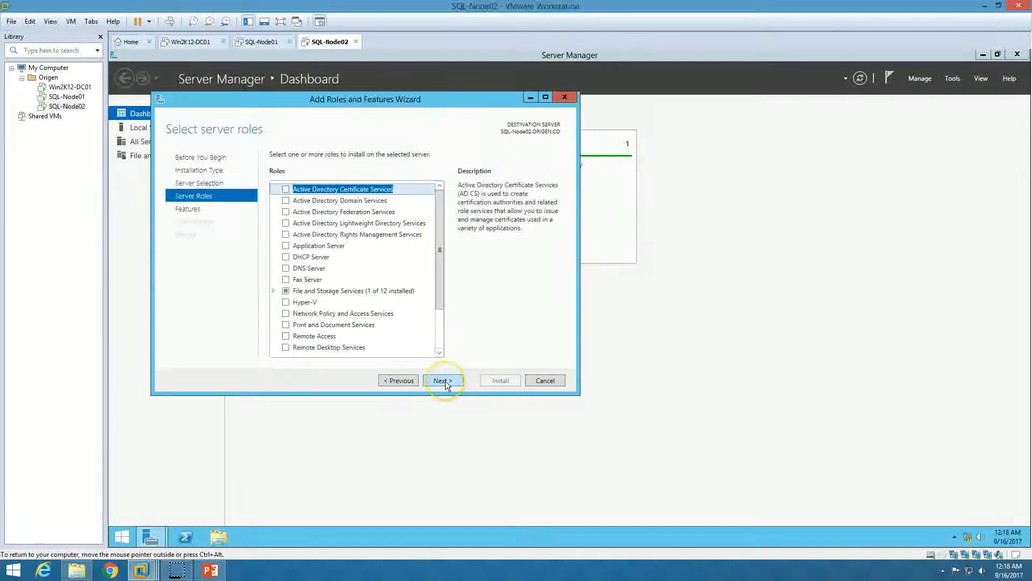
left_click(287, 302)
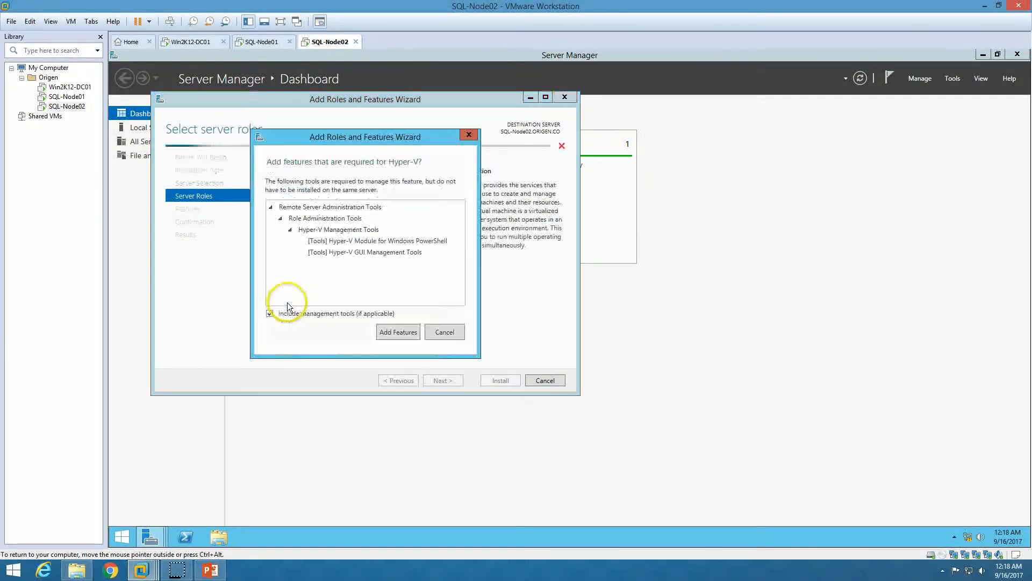
left_click(397, 331)
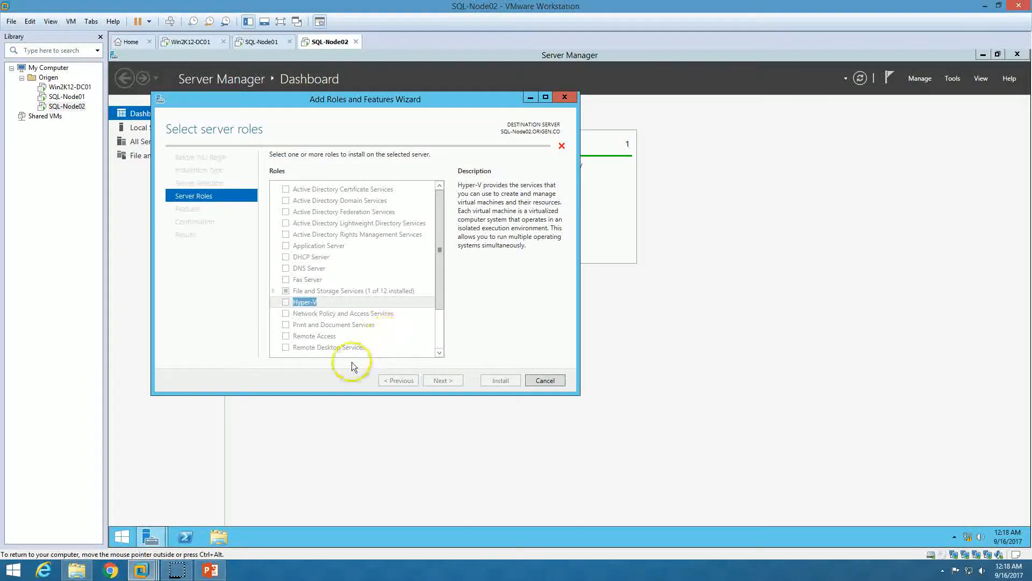
Keep default Hyper-V switch, migration and storage settings, allow automatic restart, and install
left_click(450, 385)
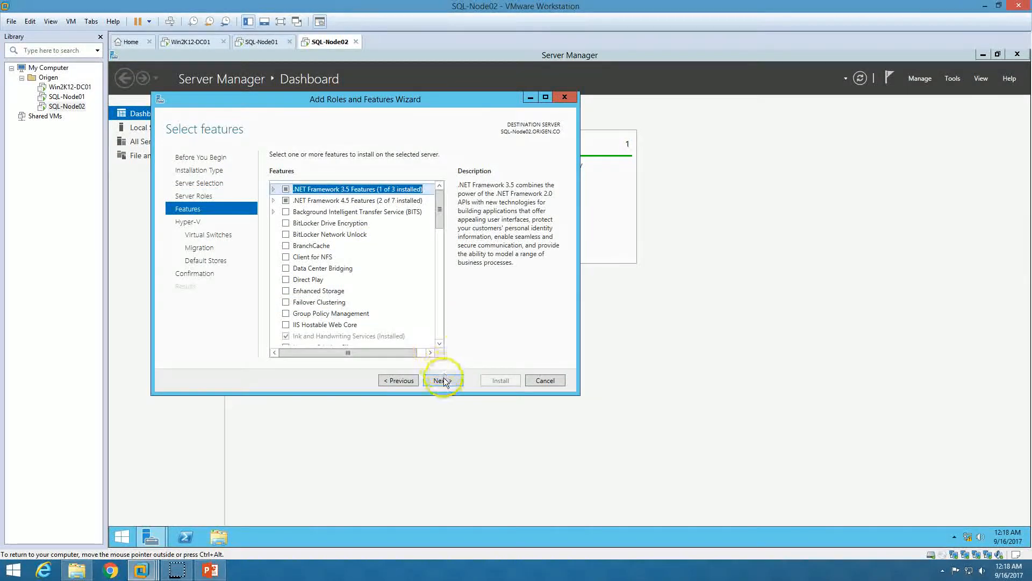
left_click(444, 381)
left_click(447, 382)
left_click(446, 382)
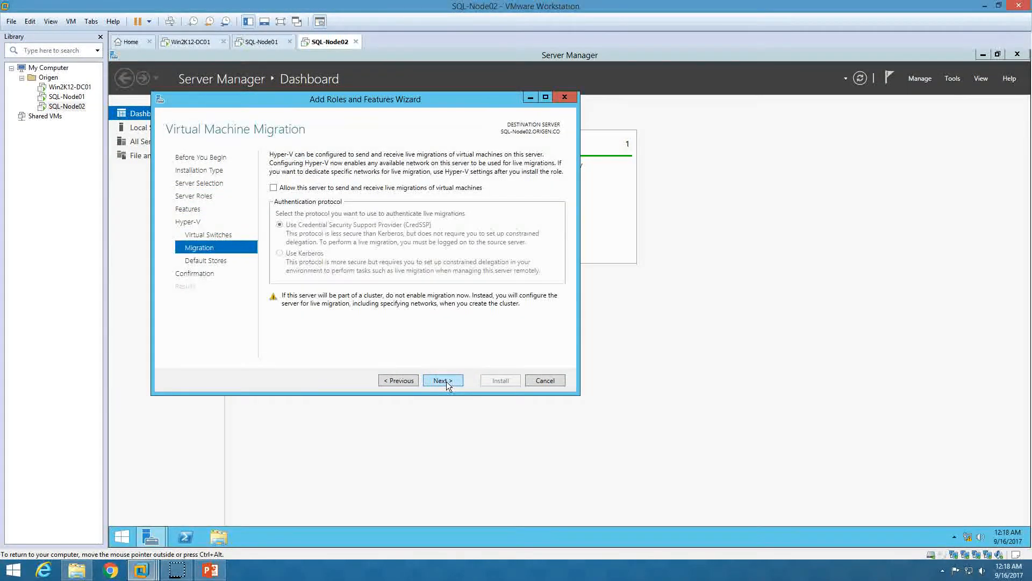
left_click(446, 382)
left_click(446, 383)
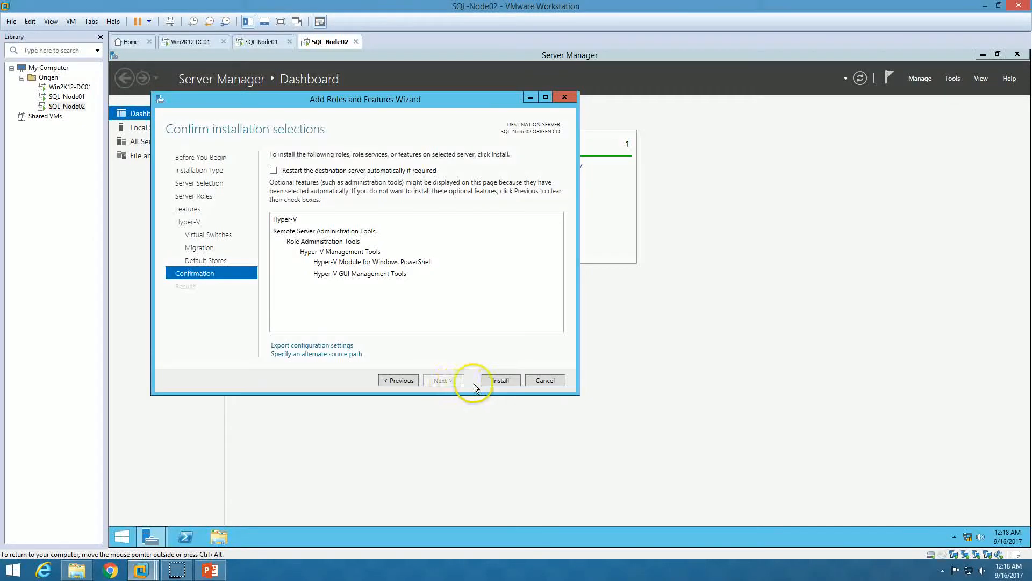
left_click(302, 171)
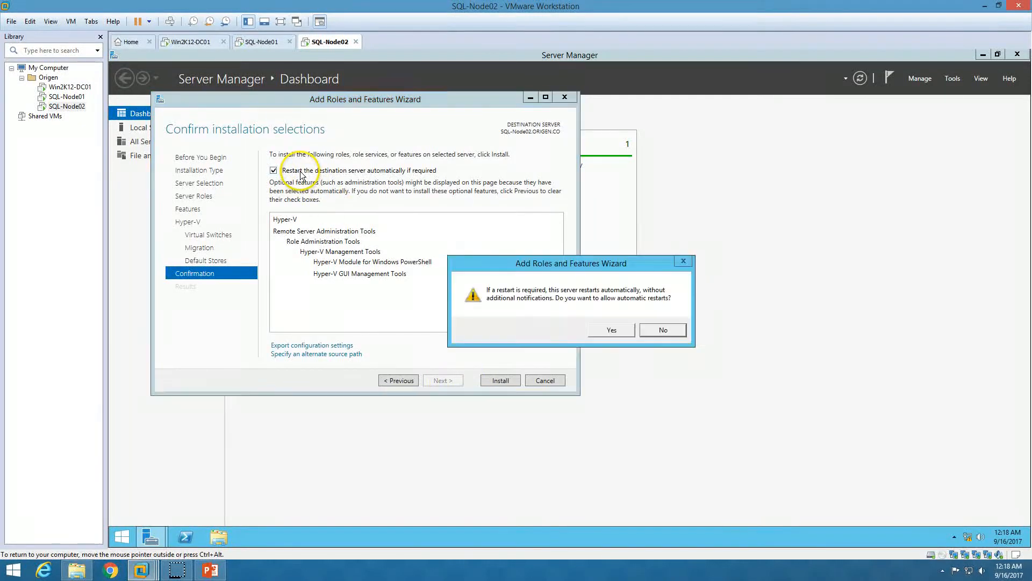
left_click(612, 331)
left_click(500, 380)
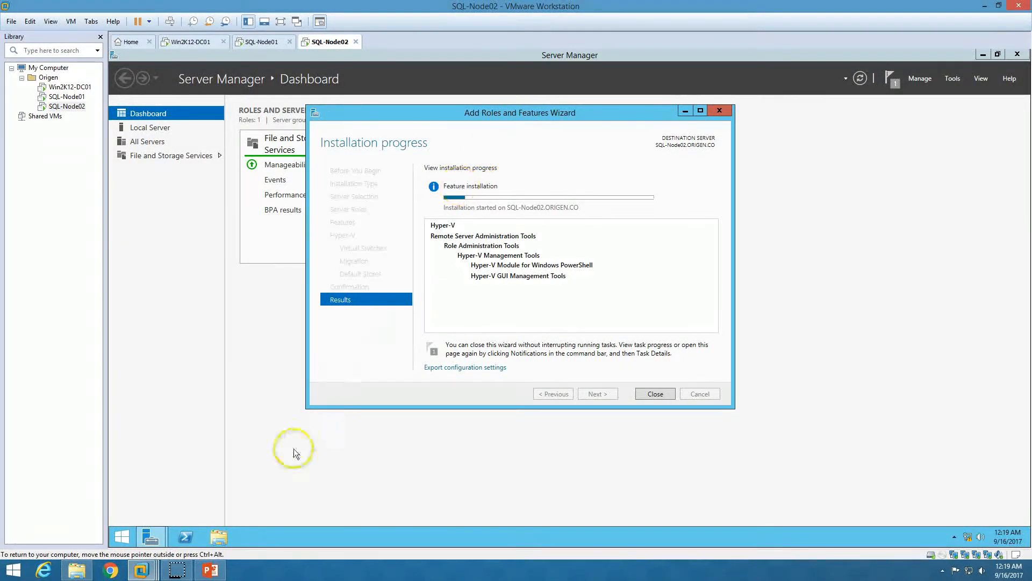
left_click(210, 569)
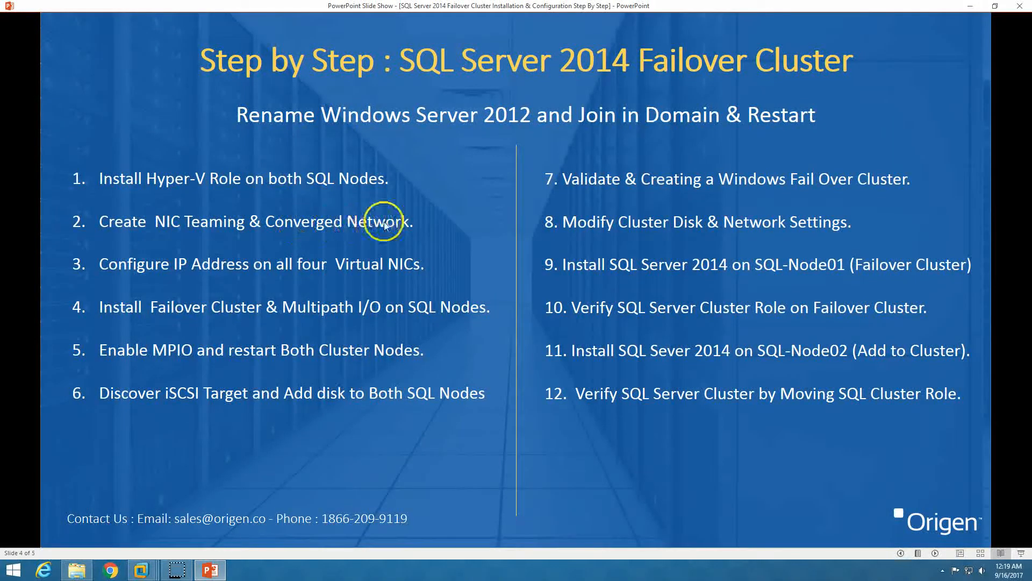
Leave the failover-cluster slide show and return to the restarting SQL-Node02 console
left_click(212, 570)
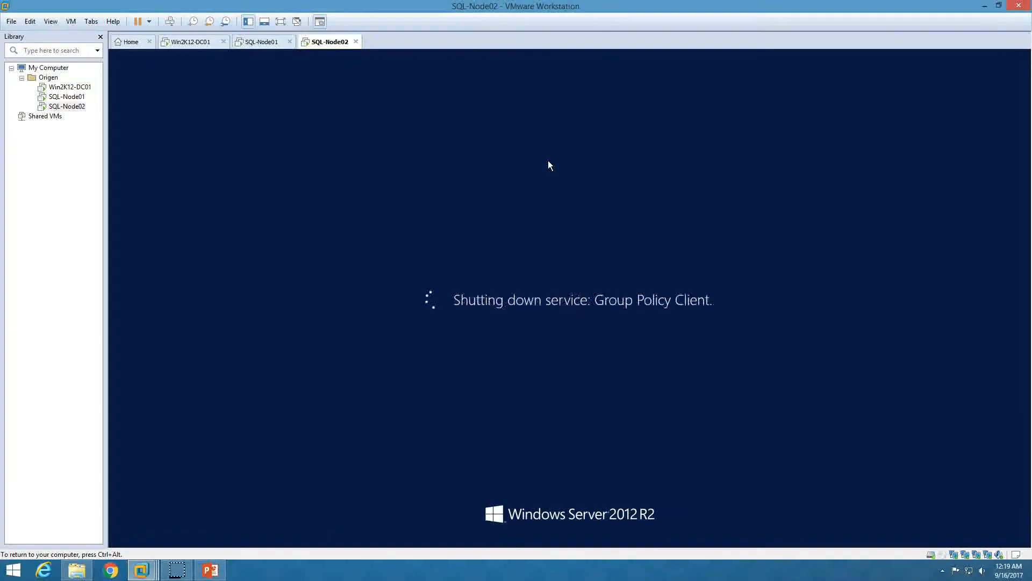
On SQL-Node01, close the finished Hyper-V installation wizard and go to the desktop
key("ctrl+alt")
left_click(260, 44)
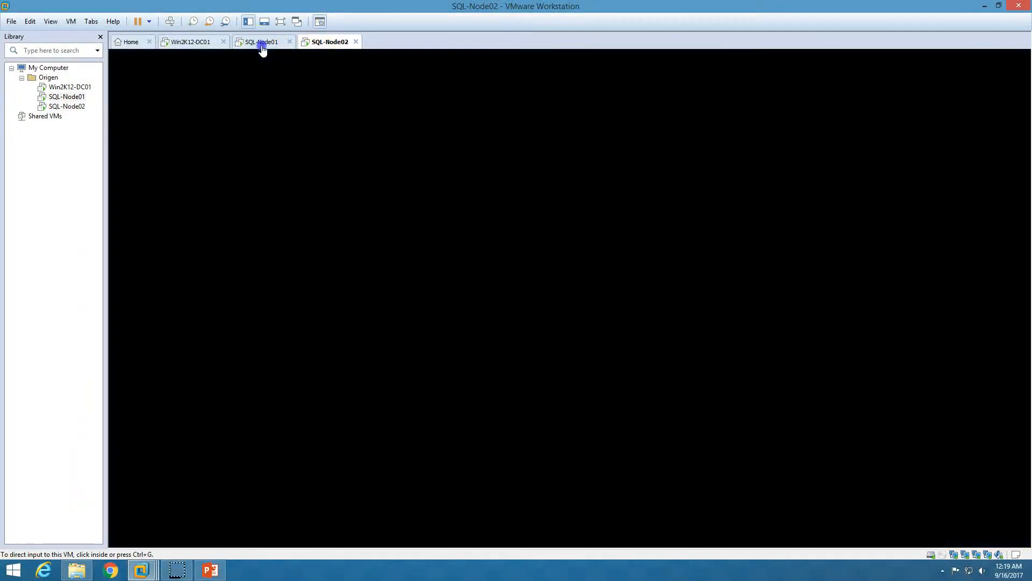
left_click(436, 293)
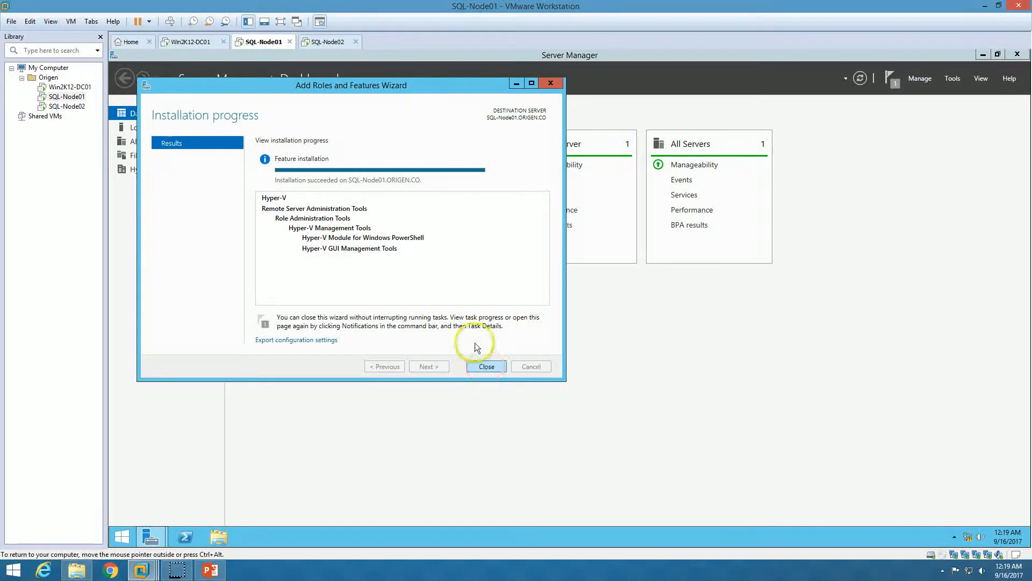
left_click(486, 366)
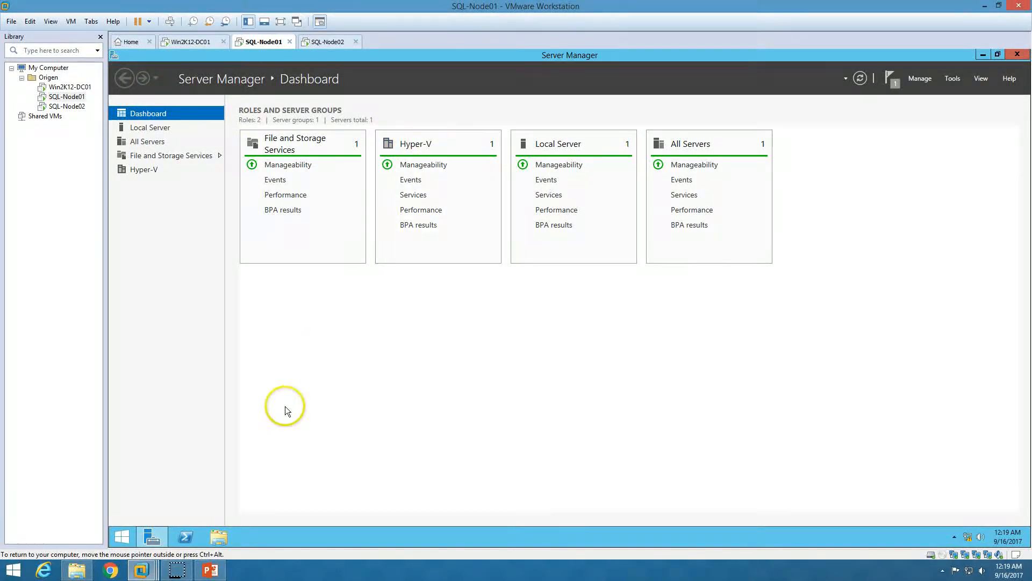
left_click(149, 542)
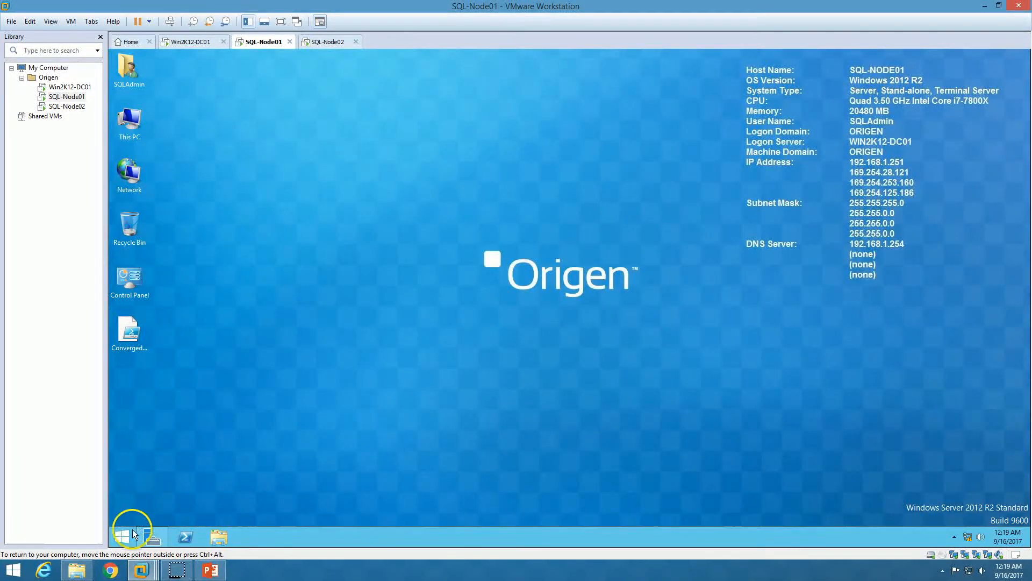
left_click(121, 538)
left_click(208, 469)
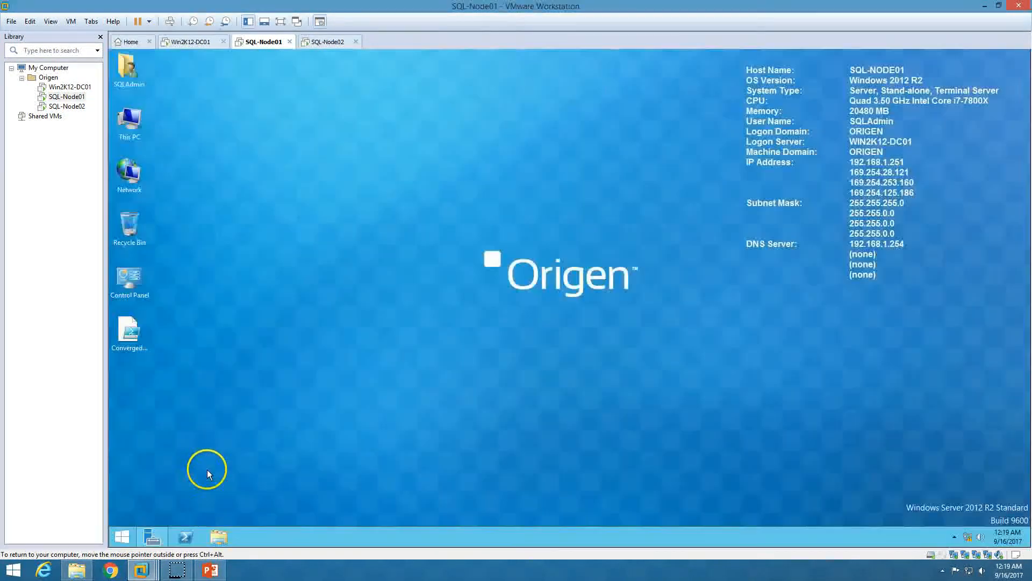
Review the ConvergedNetSwitch script's vNIC commands, Converged-vSW switch and Converged-vNIC team name
double_click(123, 340)
left_click(310, 342)
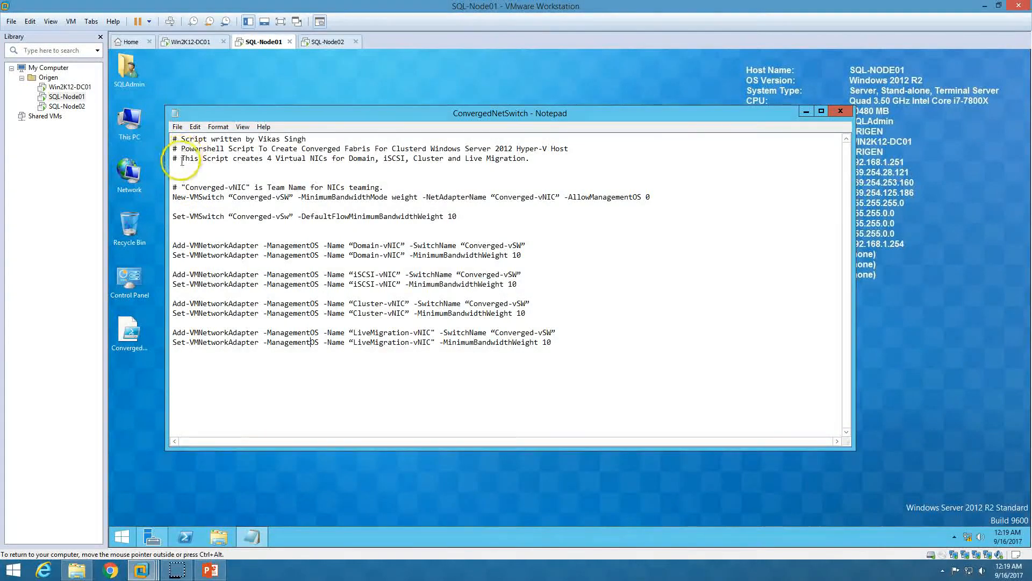
left_click_drag(185, 159, 523, 158)
left_click(365, 181)
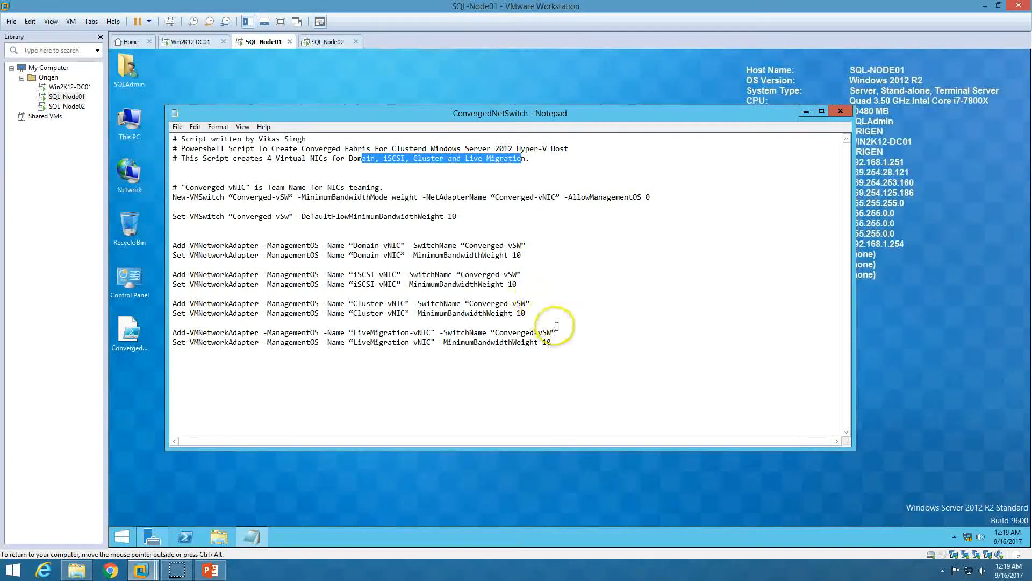
left_click(562, 344)
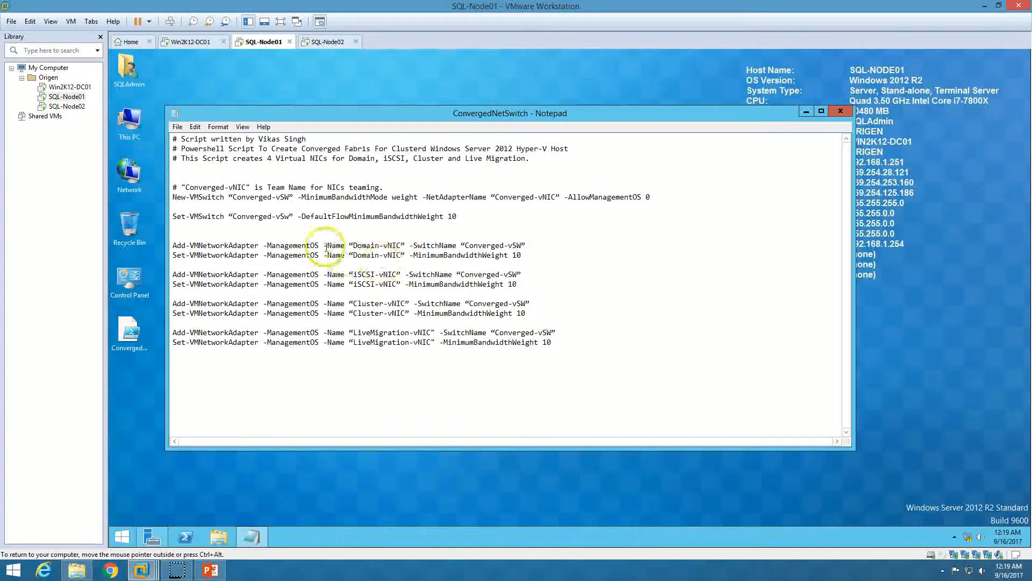
left_click_drag(173, 247, 561, 354)
left_click(588, 322)
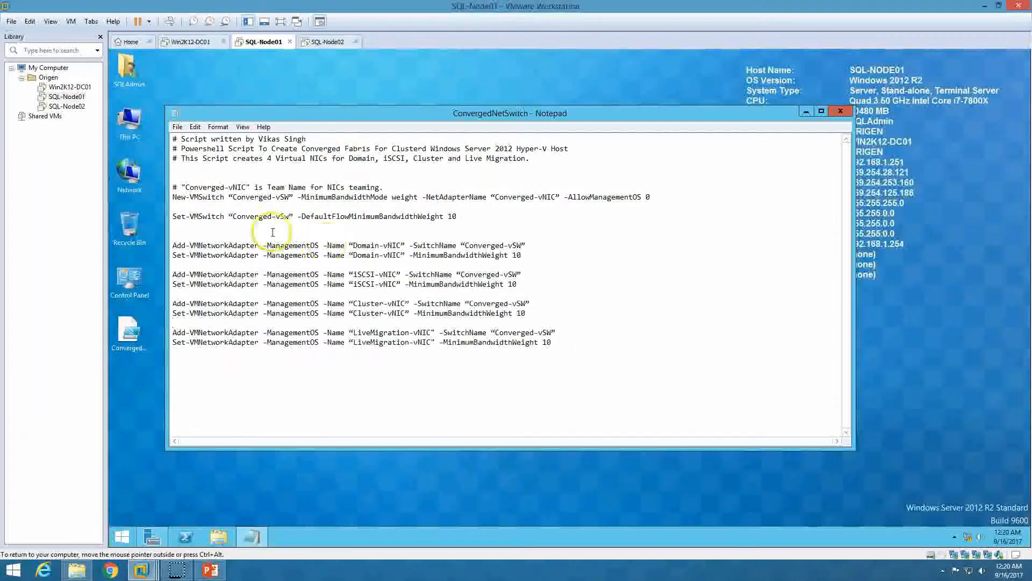
left_click(251, 216)
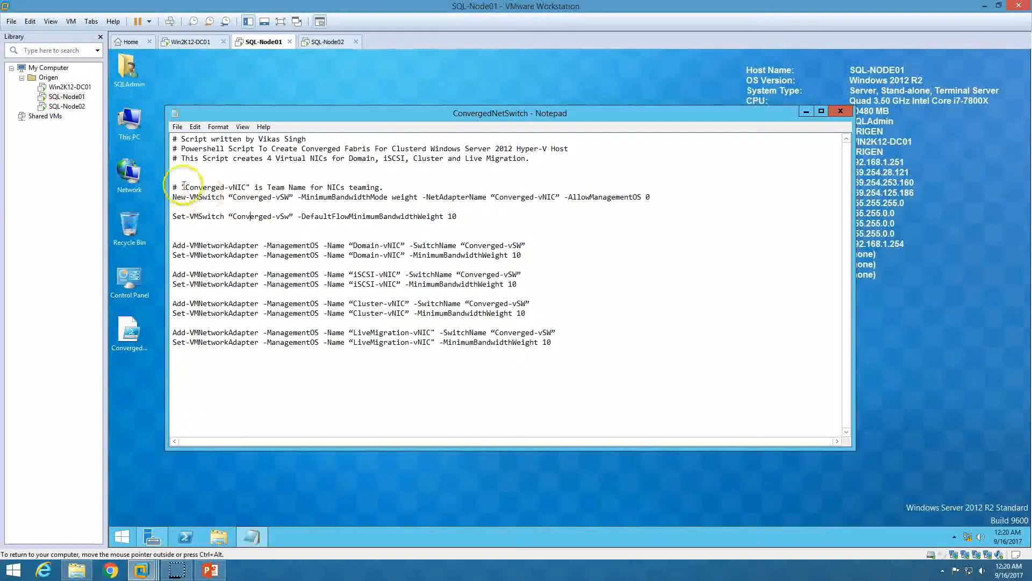
left_click_drag(187, 188, 248, 188)
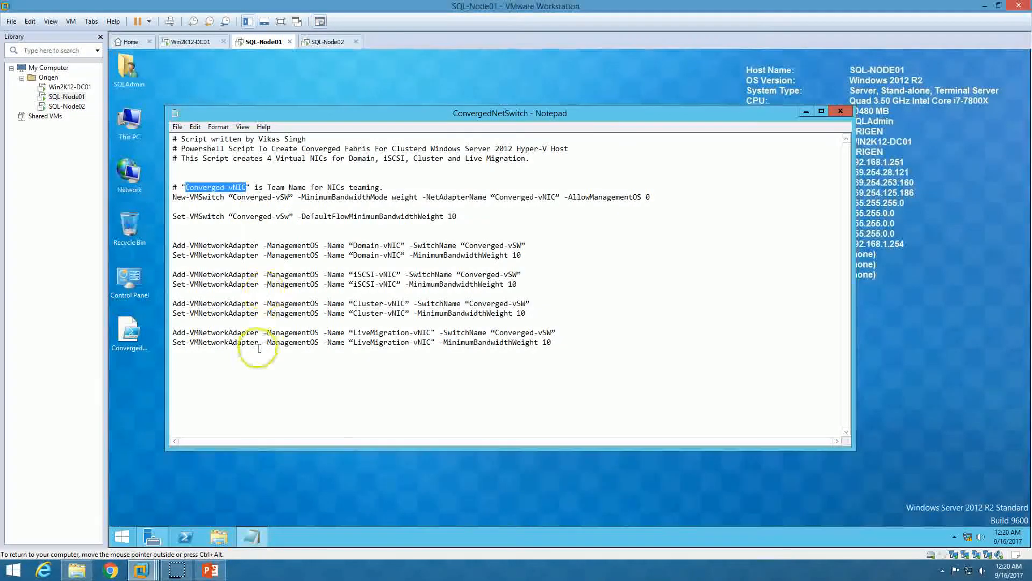
left_click(153, 539)
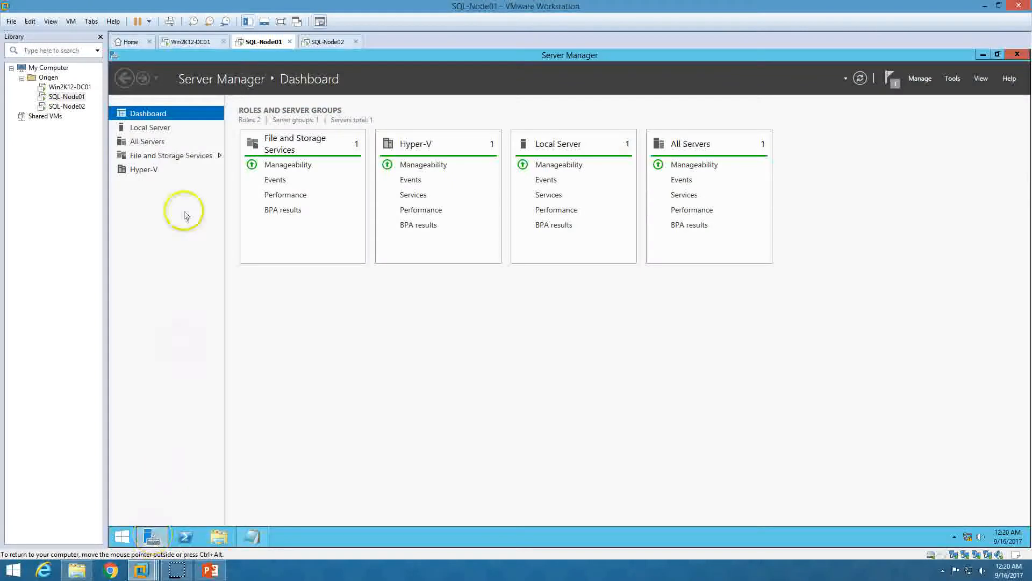
From Local Server properties, open NIC Teaming and start a New Team
left_click(157, 127)
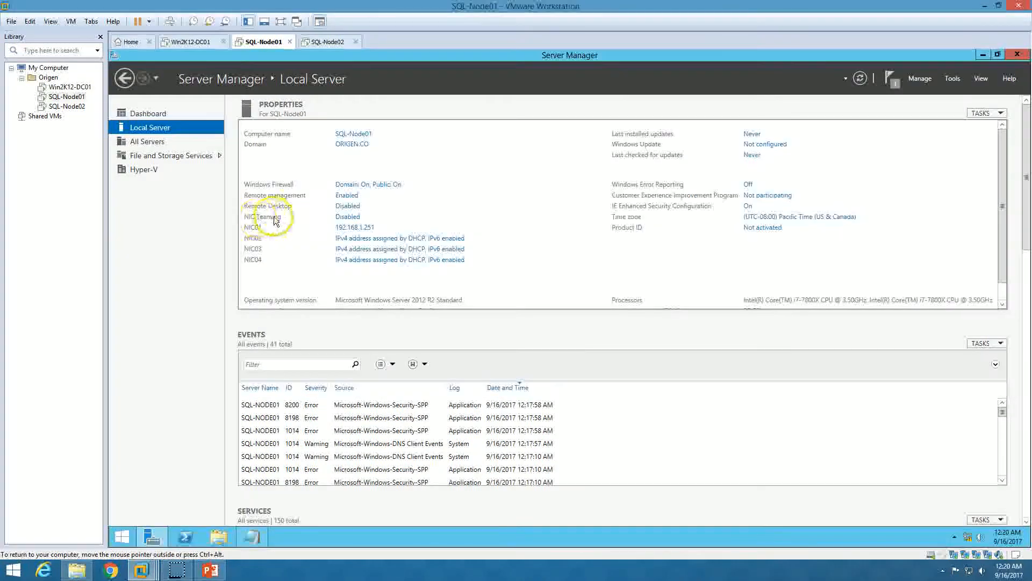
left_click(347, 216)
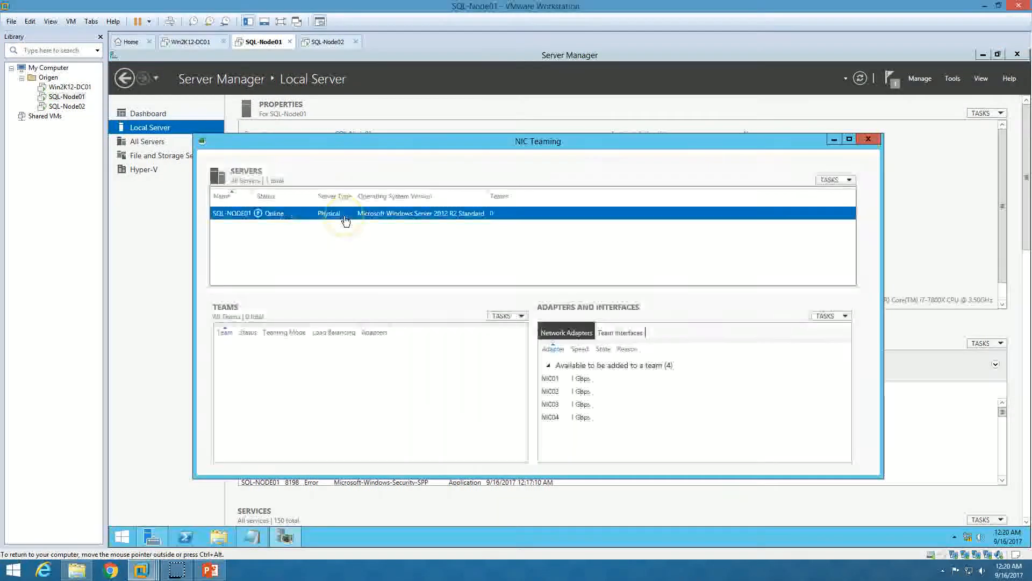
left_click(508, 317)
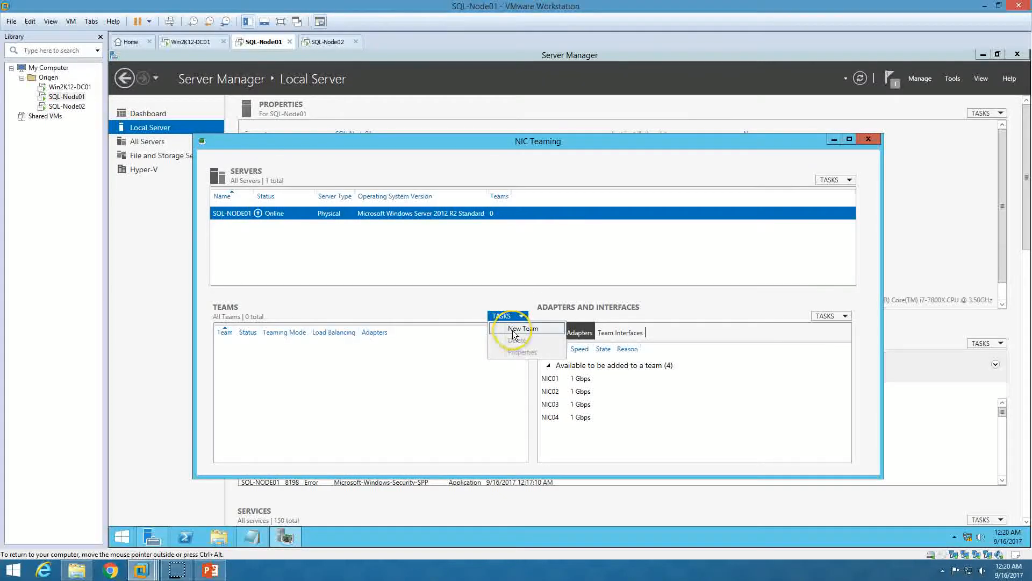
left_click(513, 331)
left_click_drag(505, 179, 350, 198)
Add NIC01 through NIC04 to a team named Converged-vNIC and create it
left_click(278, 313)
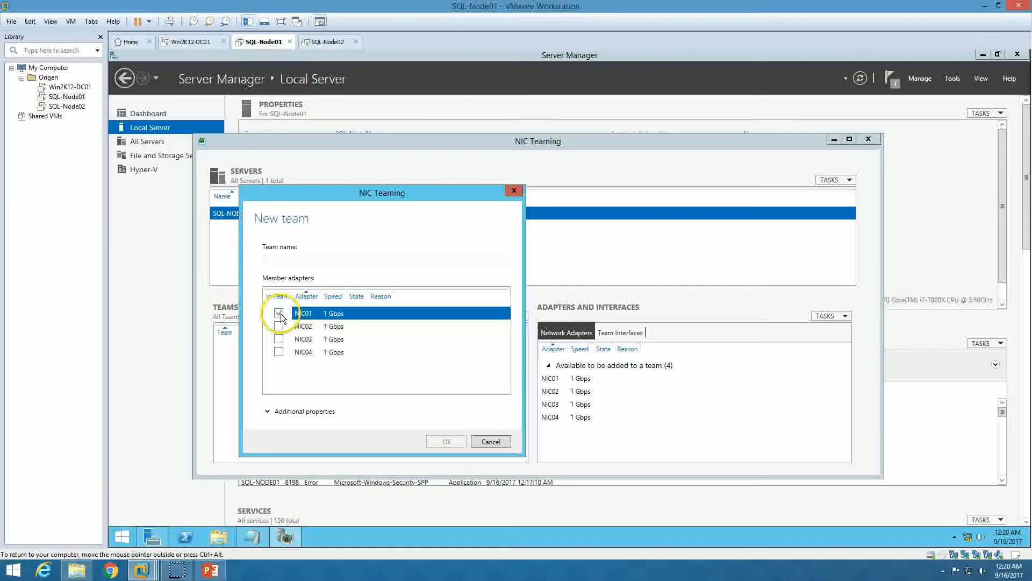
left_click(279, 327)
left_click(278, 340)
left_click(279, 352)
left_click(279, 340)
left_click(287, 258)
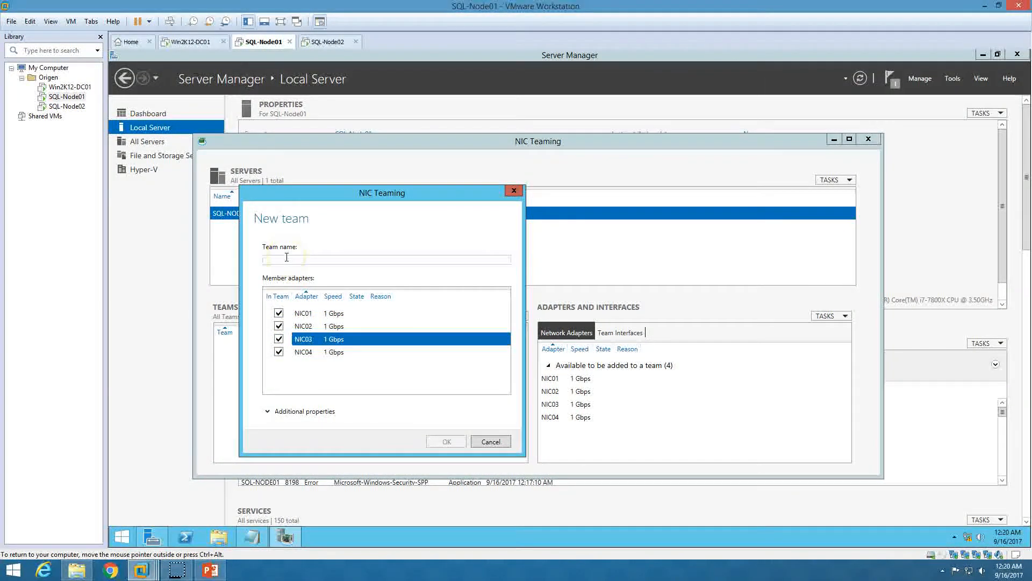
left_click(453, 442)
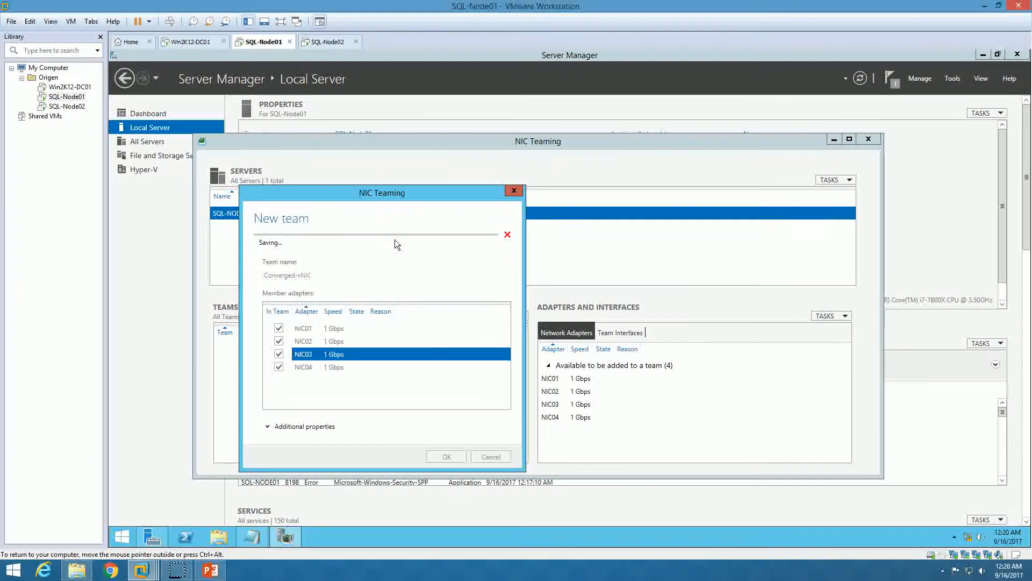
left_click(405, 229)
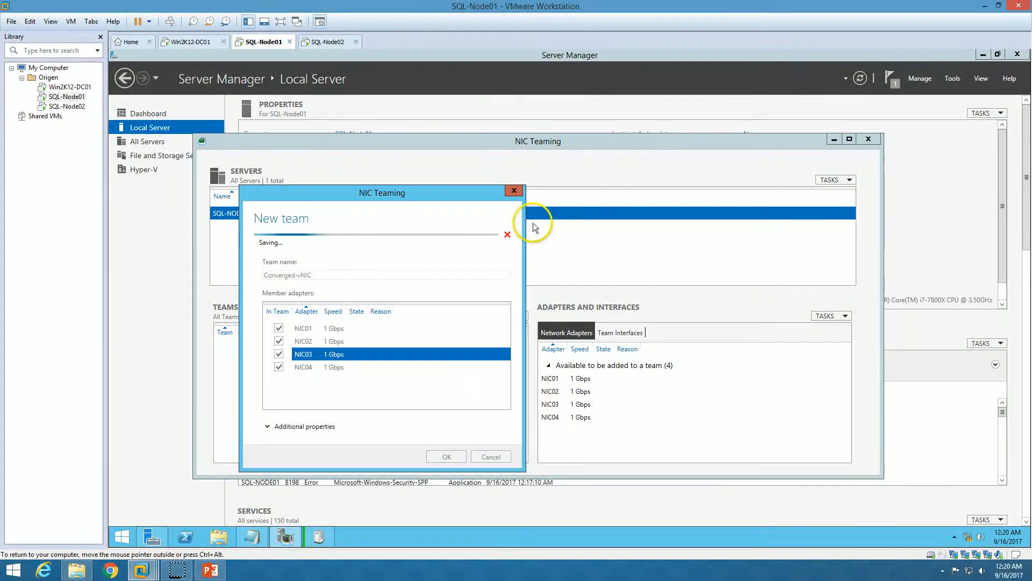
double_click(479, 141)
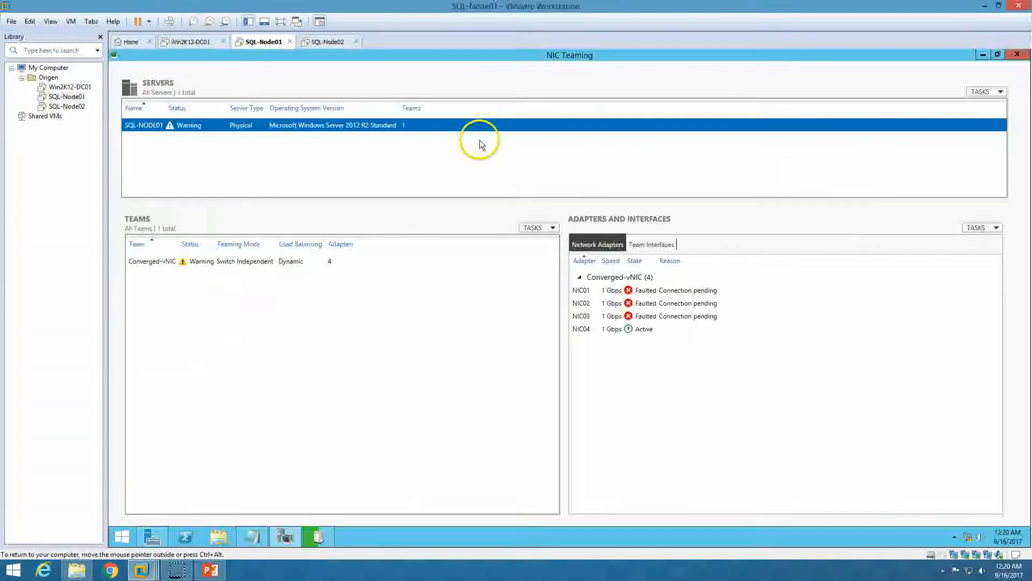
Check the Converged-vNIC team's status and close the ConvergedNetSwitch script
left_click(318, 536)
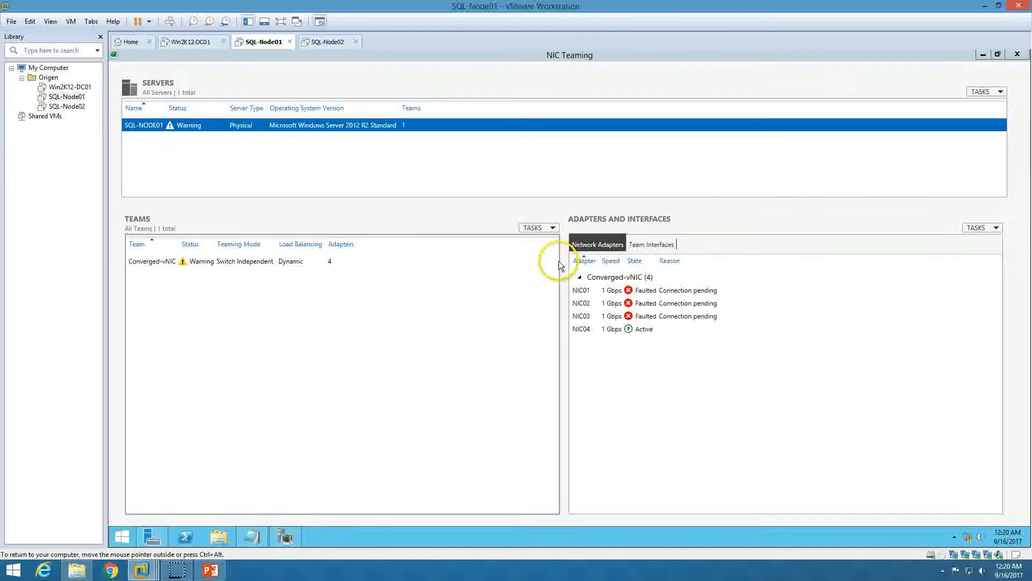
left_click(341, 263)
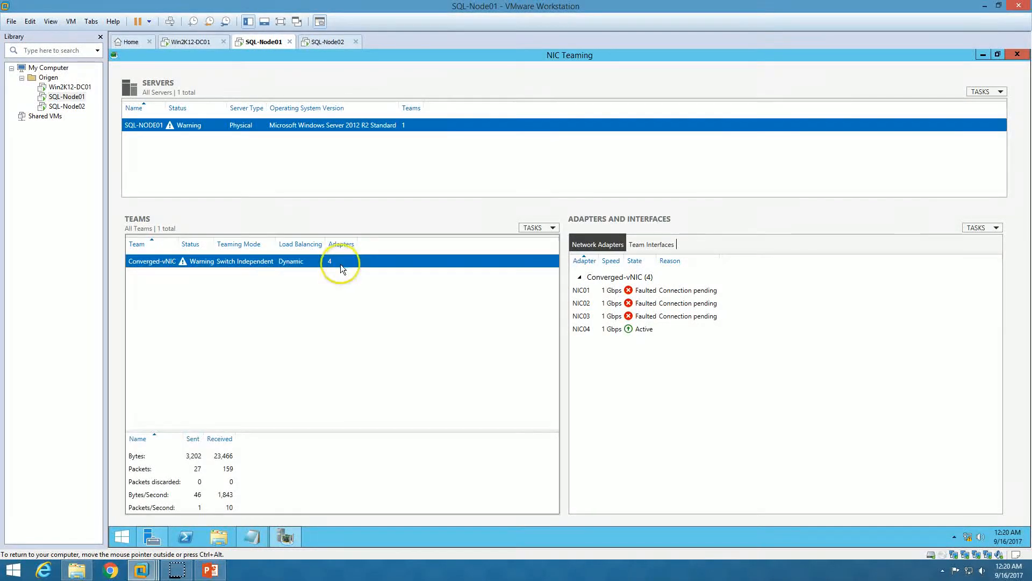
left_click(251, 536)
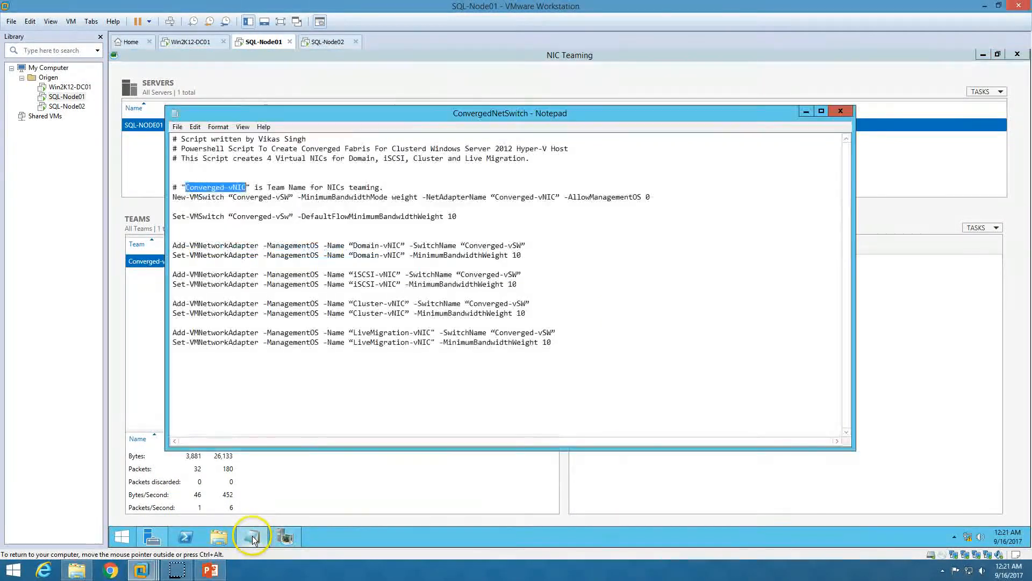
left_click(841, 111)
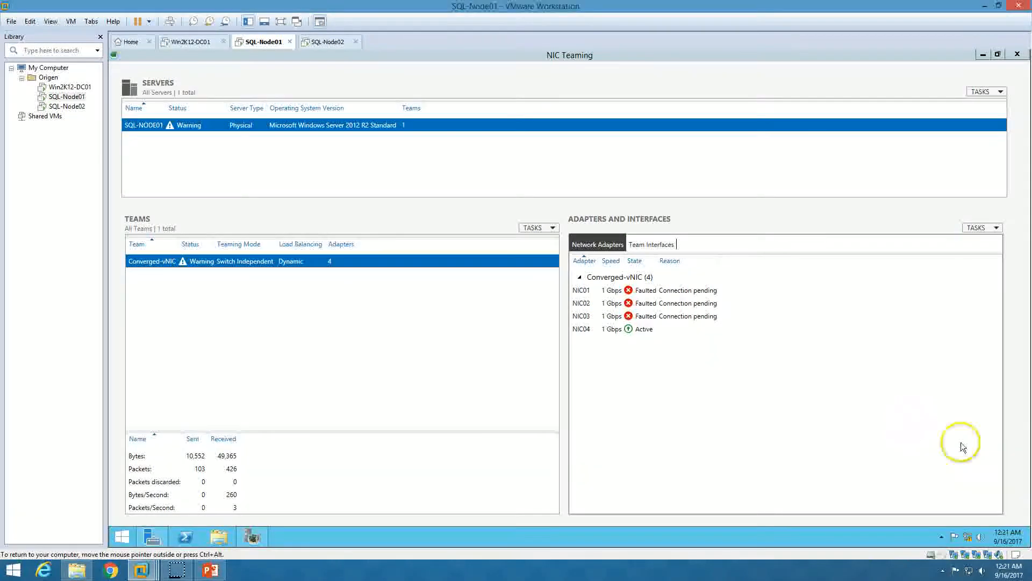
Verify NIC01–NIC04 and Converged-vNIC in Network Connections using a refreshed Details view
right_click(966, 536)
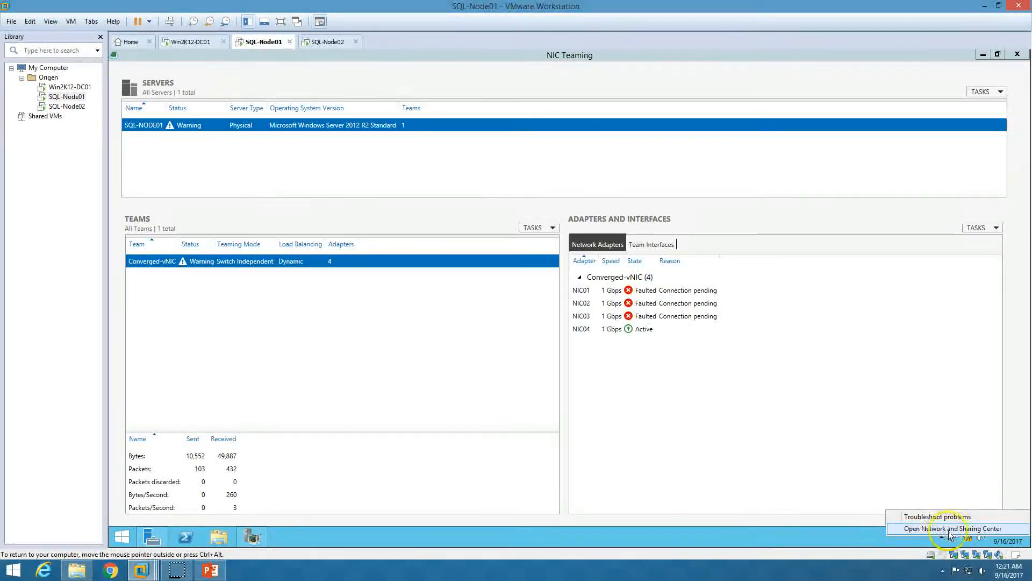
left_click(949, 528)
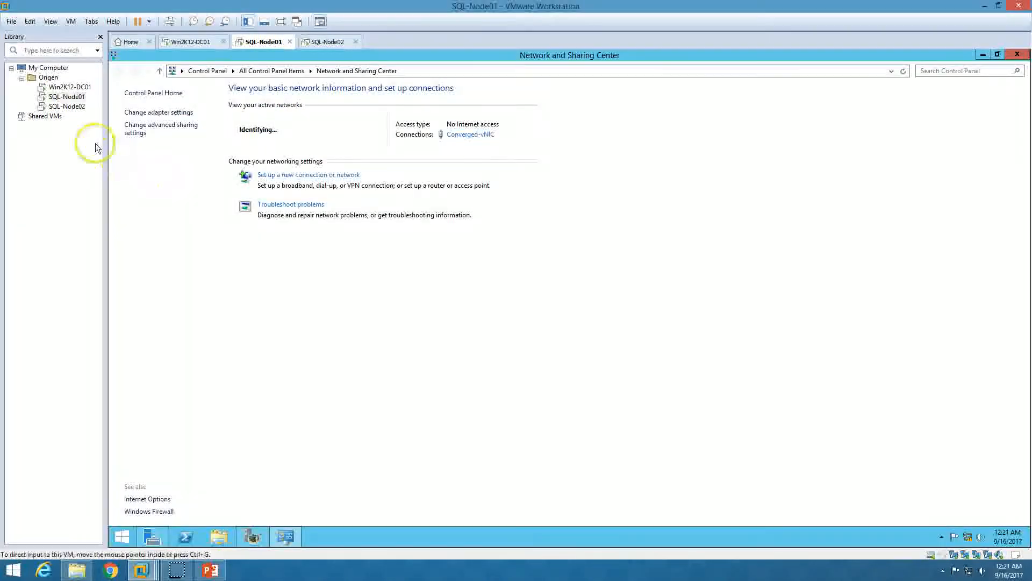
left_click(155, 113)
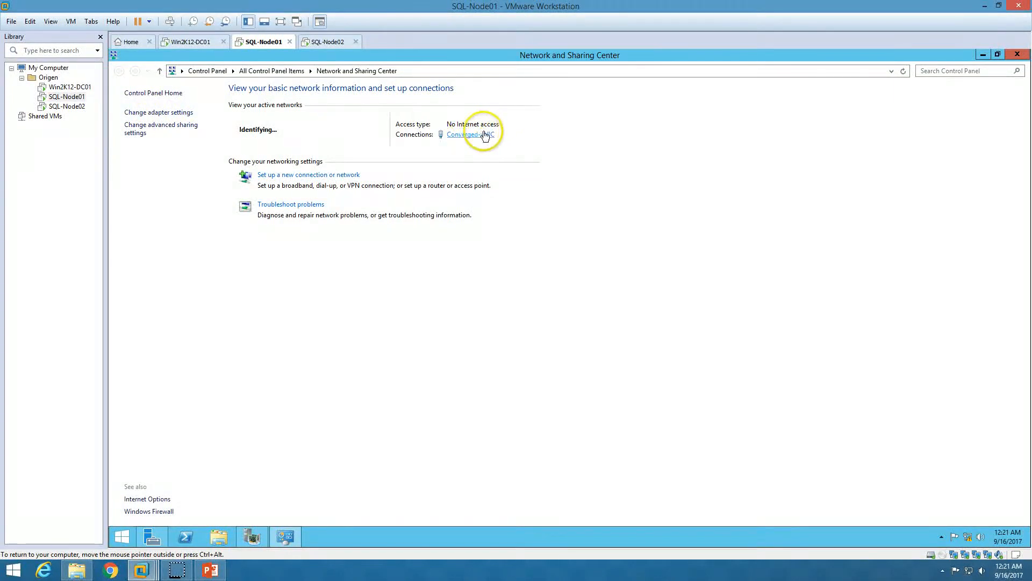
left_click(158, 113)
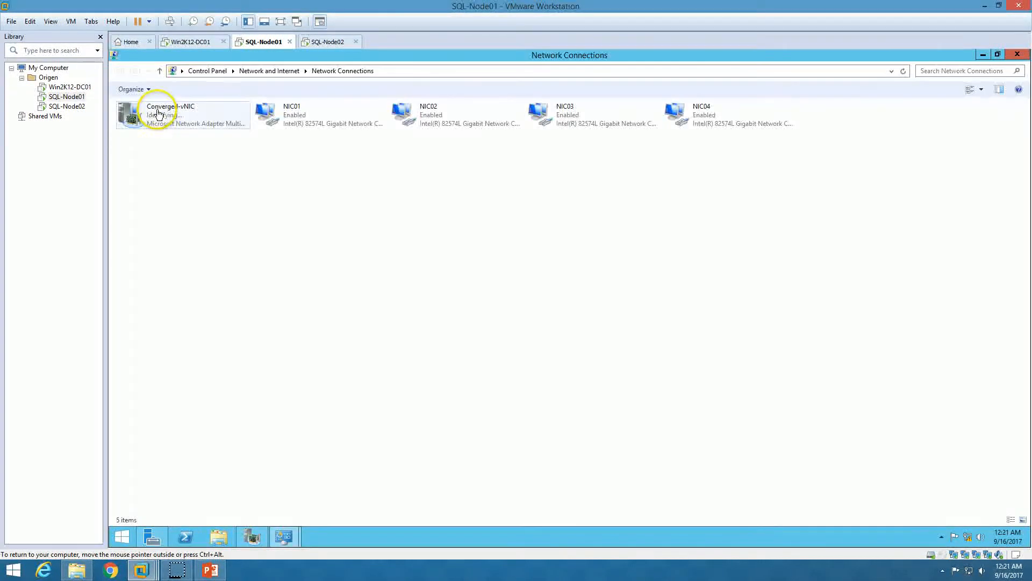
left_click(981, 90)
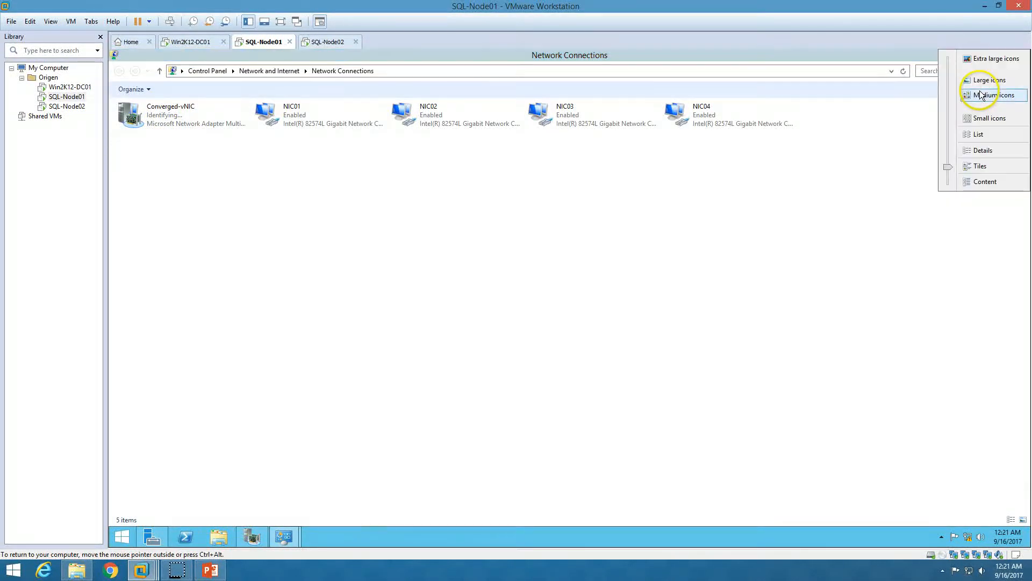
left_click(979, 153)
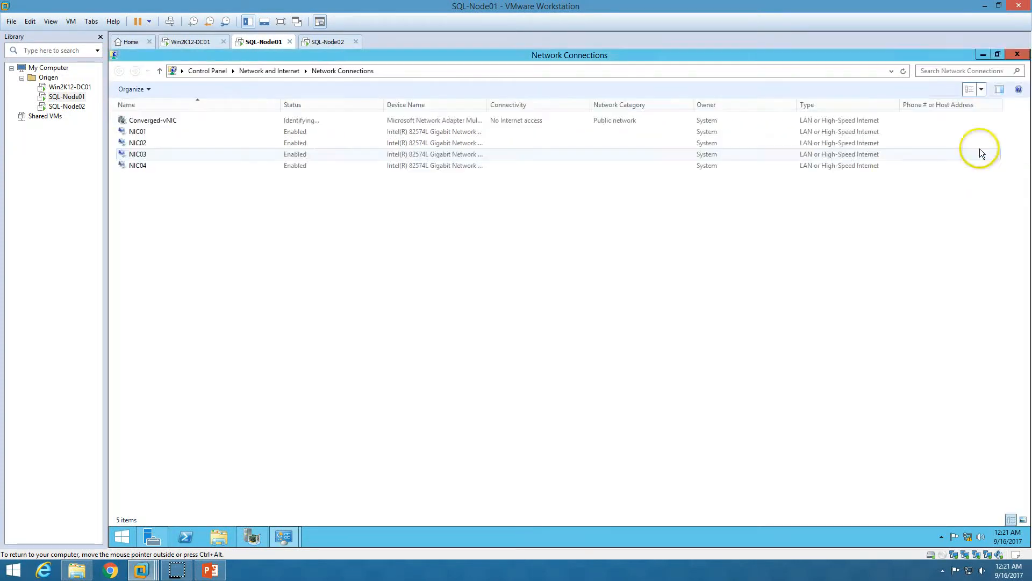
right_click(281, 246)
left_click(306, 288)
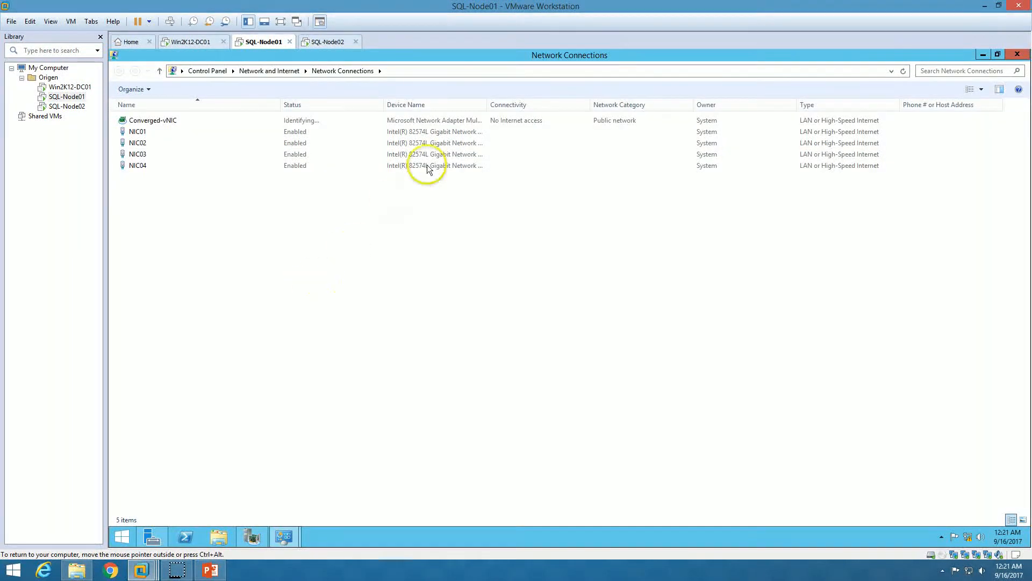
double_click(487, 101)
left_click(143, 133)
left_click(140, 143)
left_click(141, 153)
left_click(139, 165)
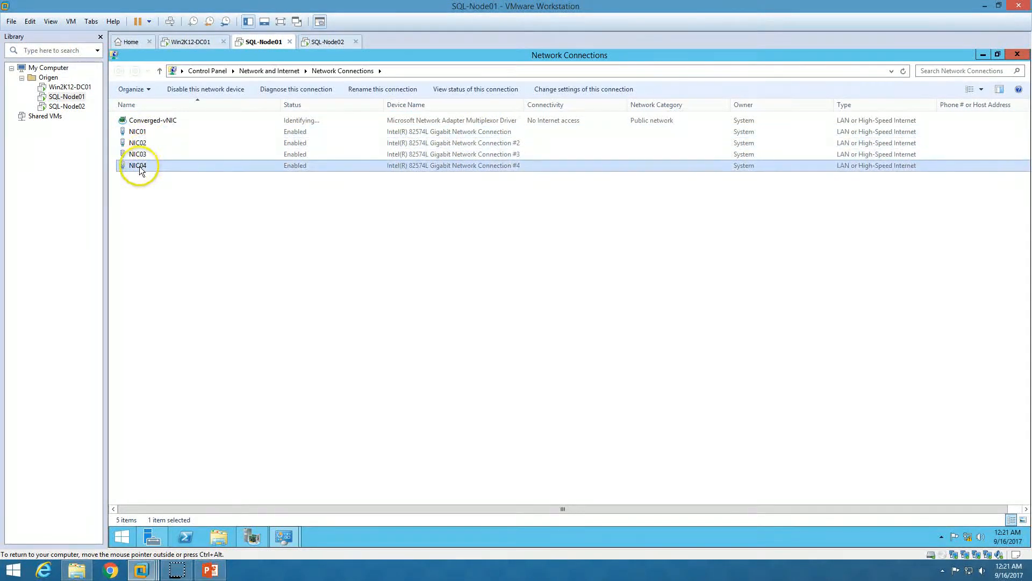
left_click(157, 121)
Close the network and NIC Teaming windows and refresh the Local Server properties in Server Manager
left_click(283, 537)
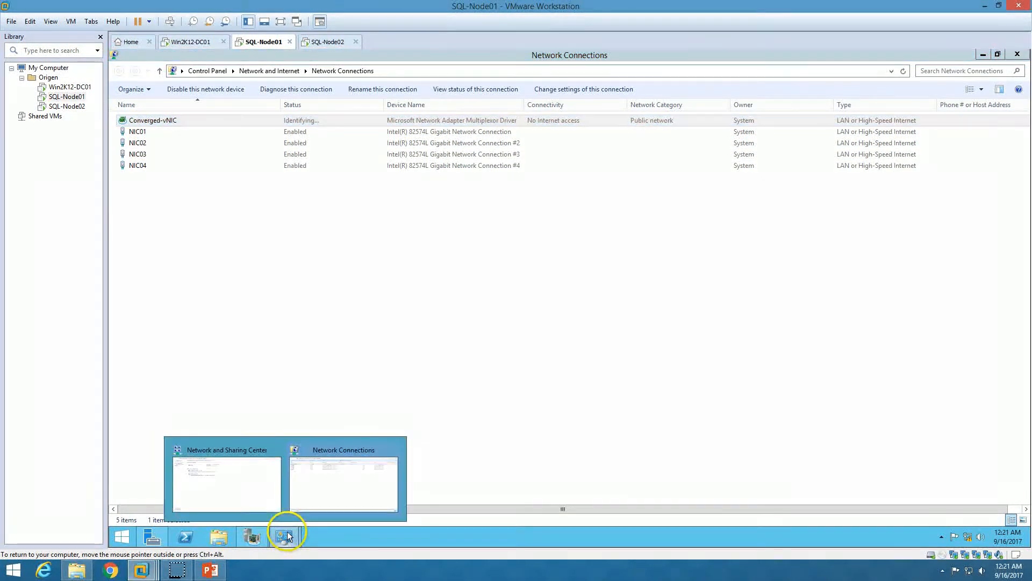
left_click(277, 451)
left_click(286, 535)
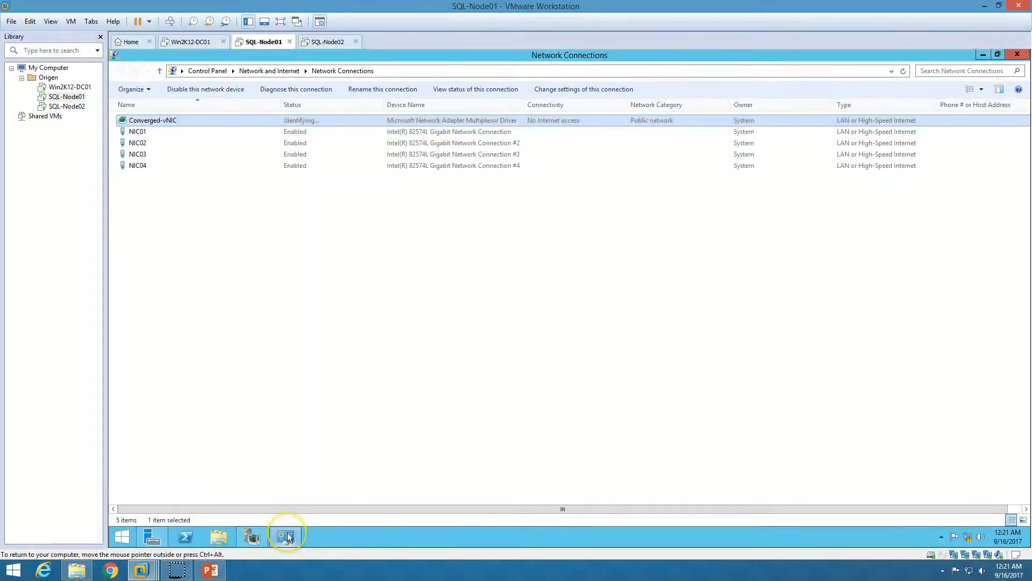
left_click(287, 532)
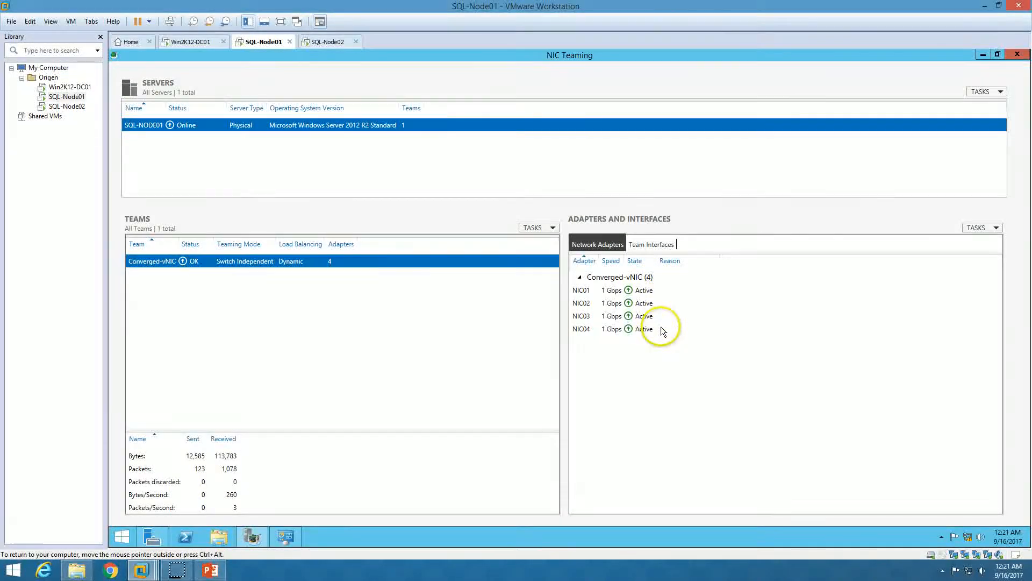
left_click(1016, 55)
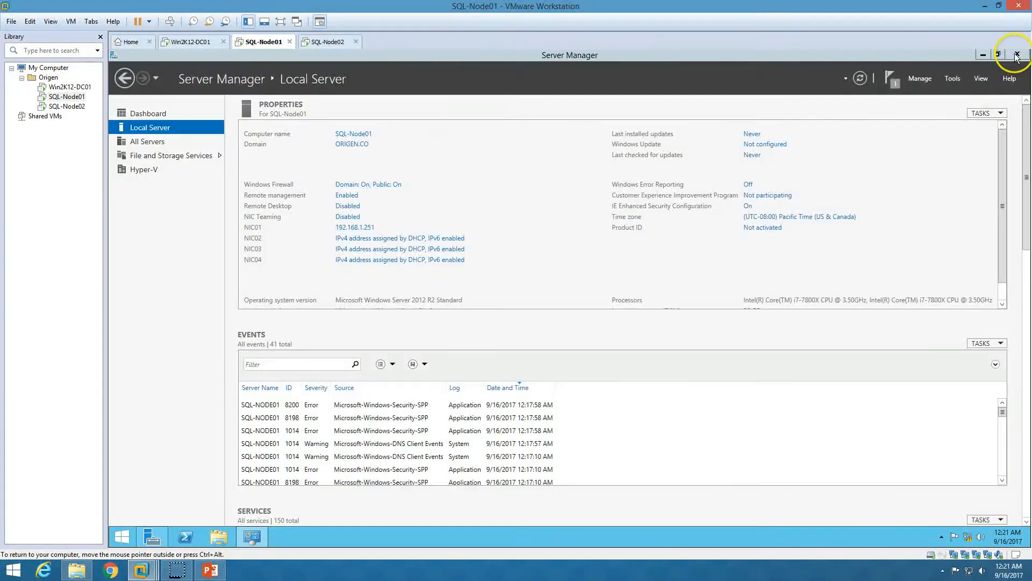
left_click(860, 79)
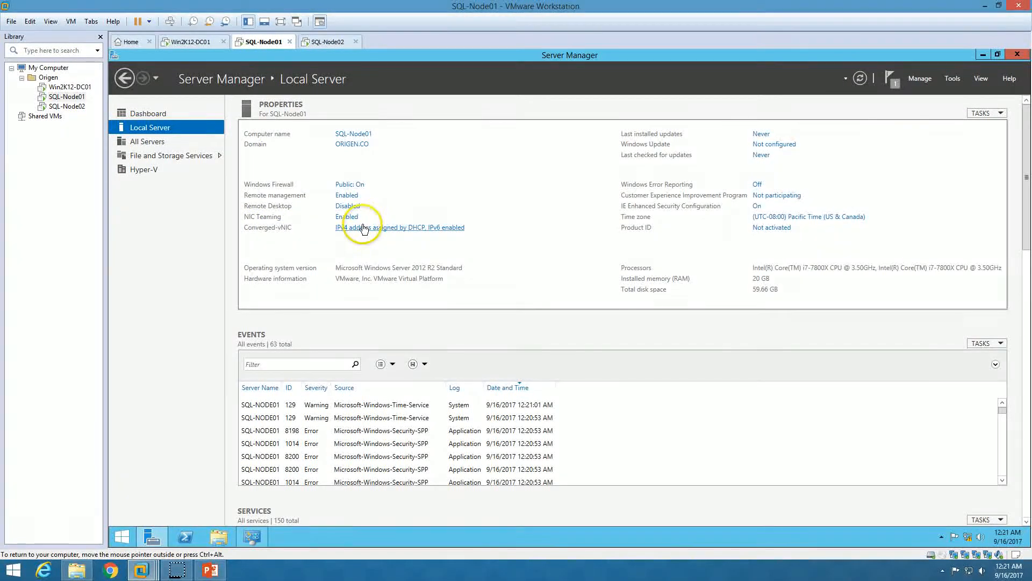
left_click(151, 537)
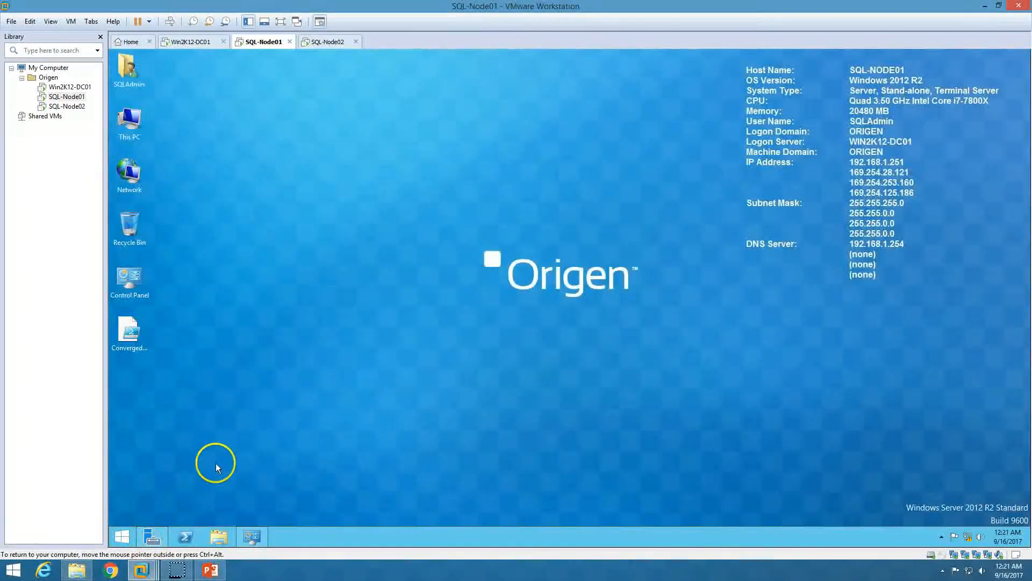
left_click(122, 539)
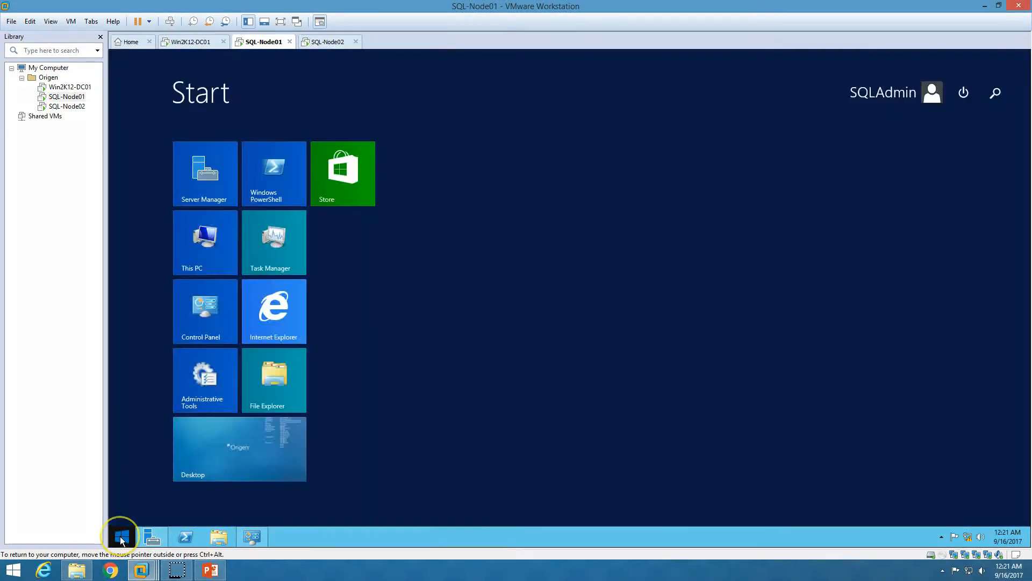
Search 'power' and launch Windows PowerShell ISE as administrator on SQL-Node01
type("powerShell")
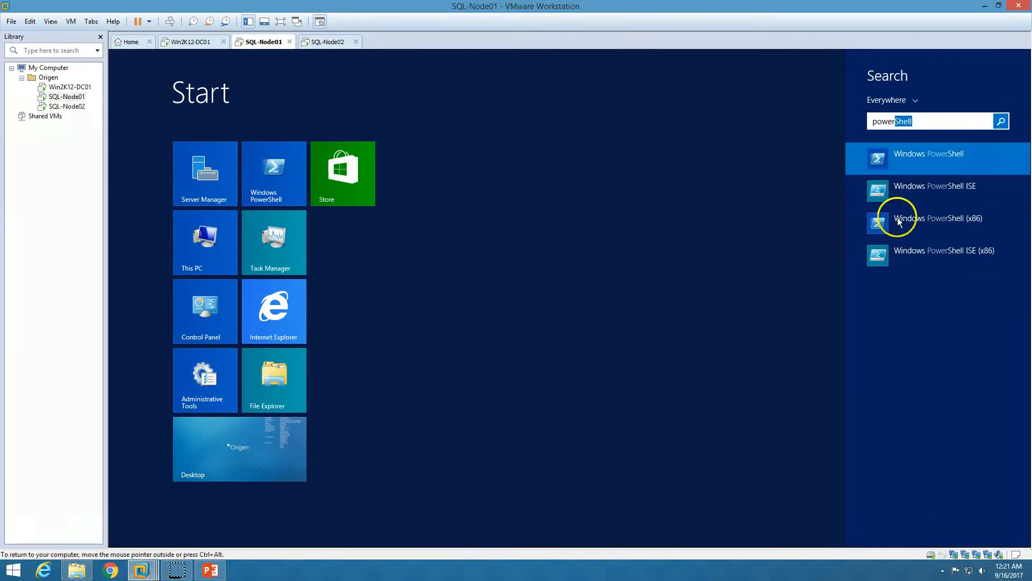
right_click(931, 185)
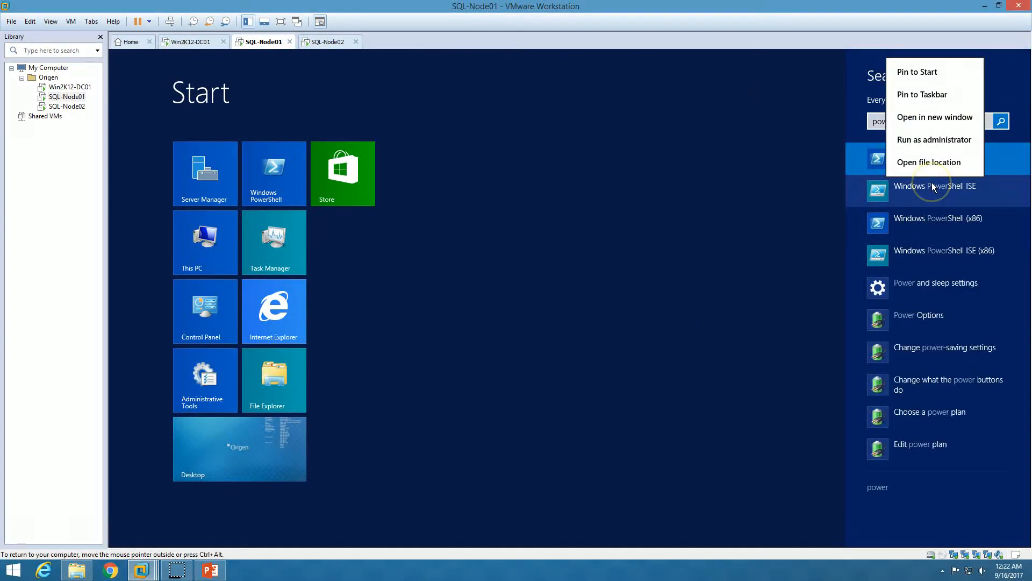
left_click(949, 141)
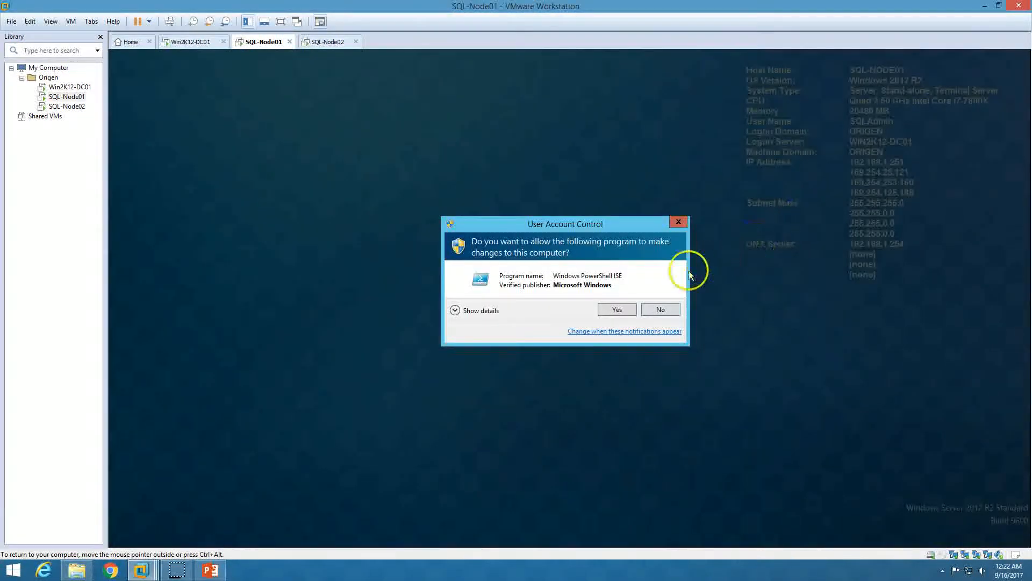
left_click(614, 310)
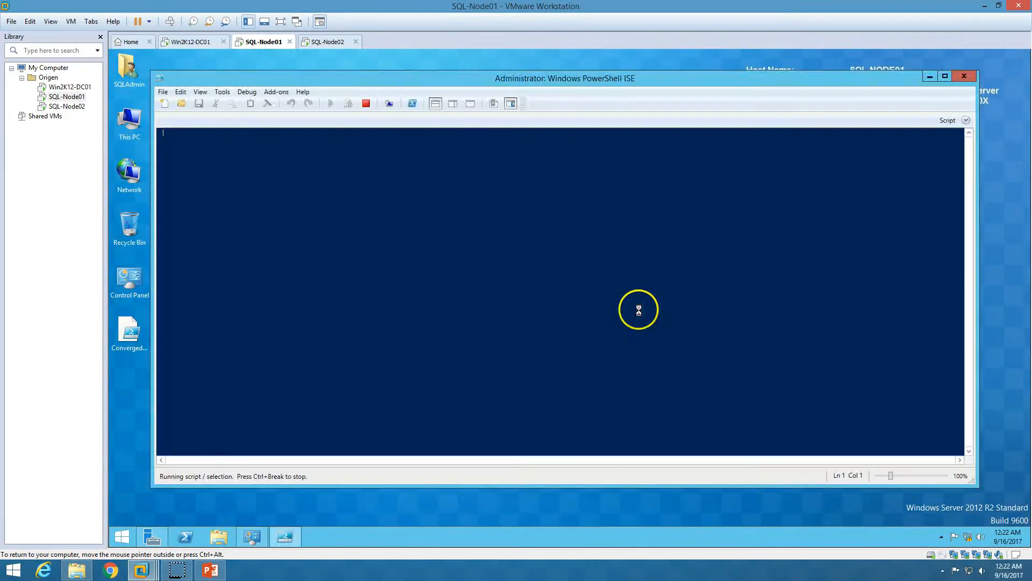
Load ConvergedNetSwitch.PS1 from the Desktop into ISE and maximize the window
left_click(182, 105)
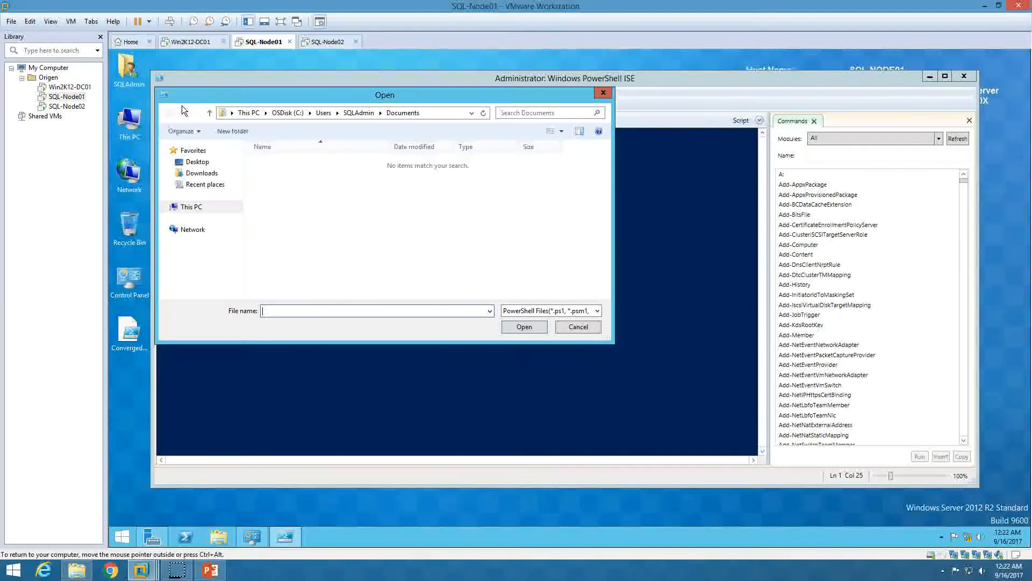
left_click(193, 164)
left_click(298, 218)
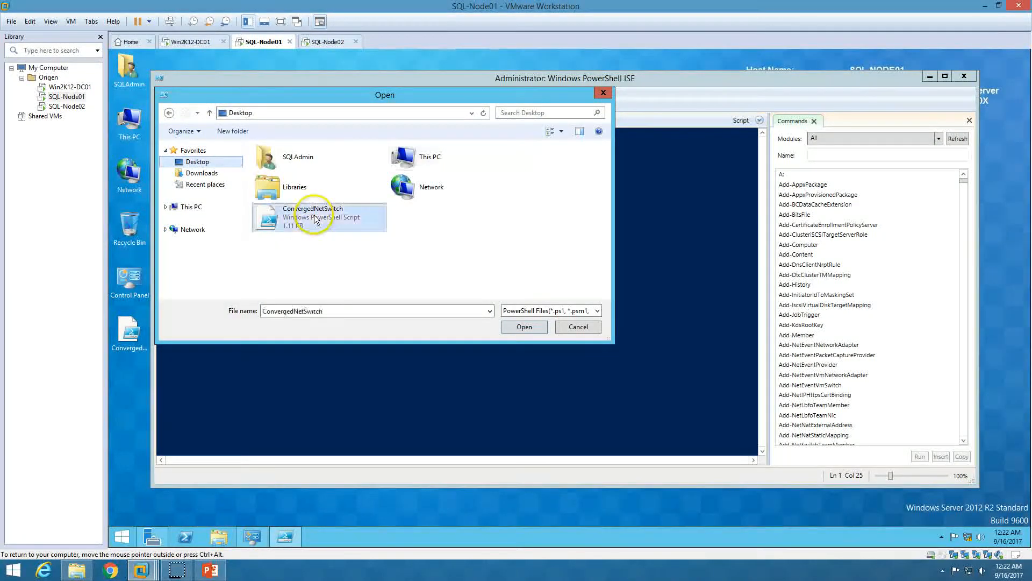
left_click(513, 328)
double_click(470, 79)
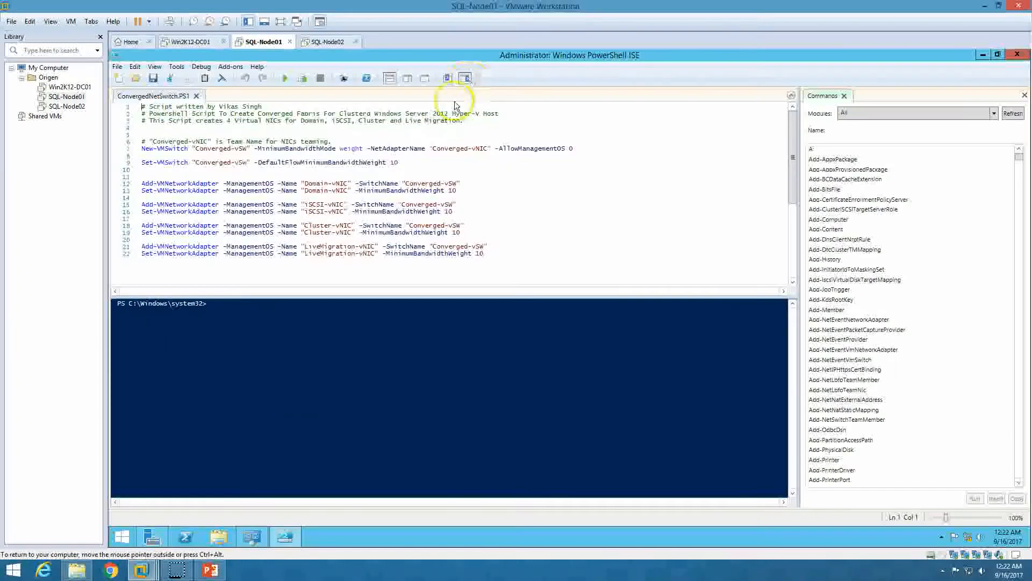
Run ConvergedNetSwitch.PS1, review its output, close ISE, and check the four new vEthernet adapters
left_click(285, 78)
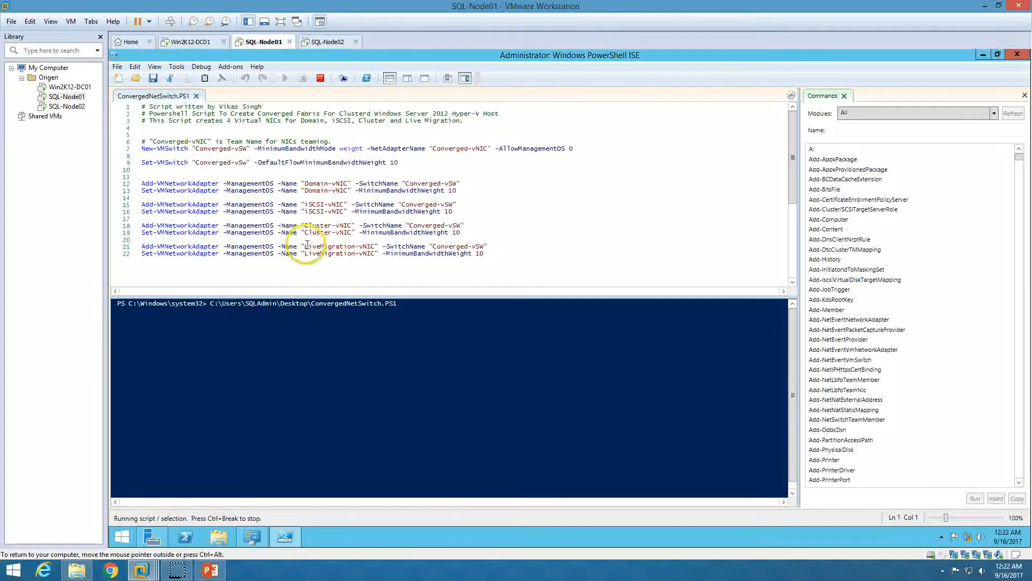
left_click(250, 539)
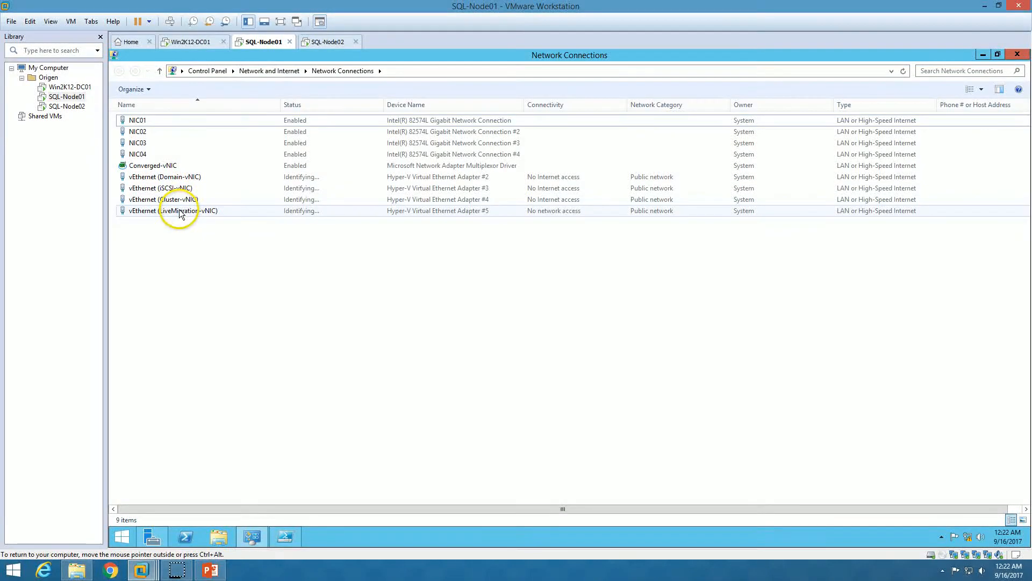
left_click(251, 534)
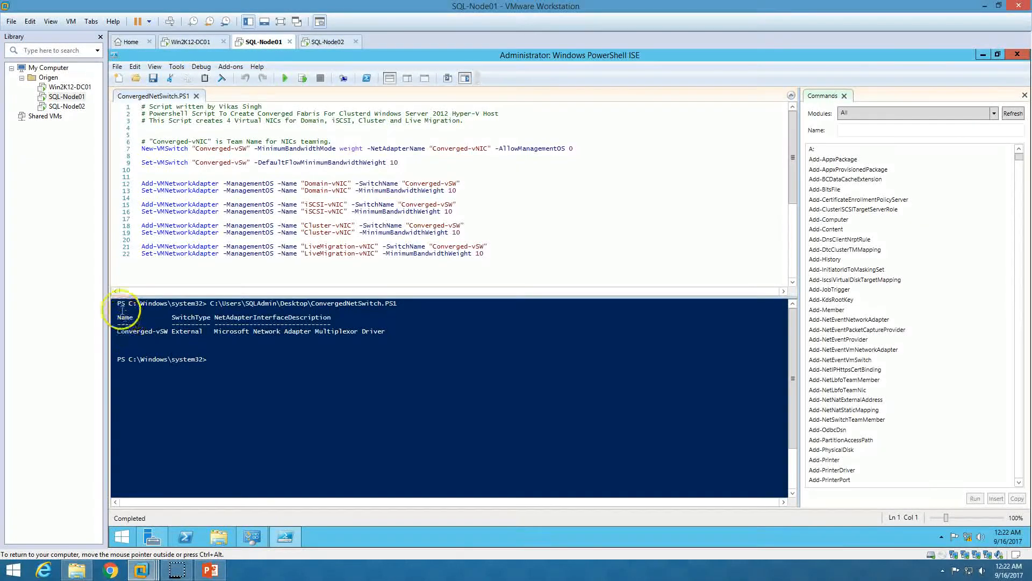
left_click_drag(125, 315, 115, 300)
left_click(299, 374)
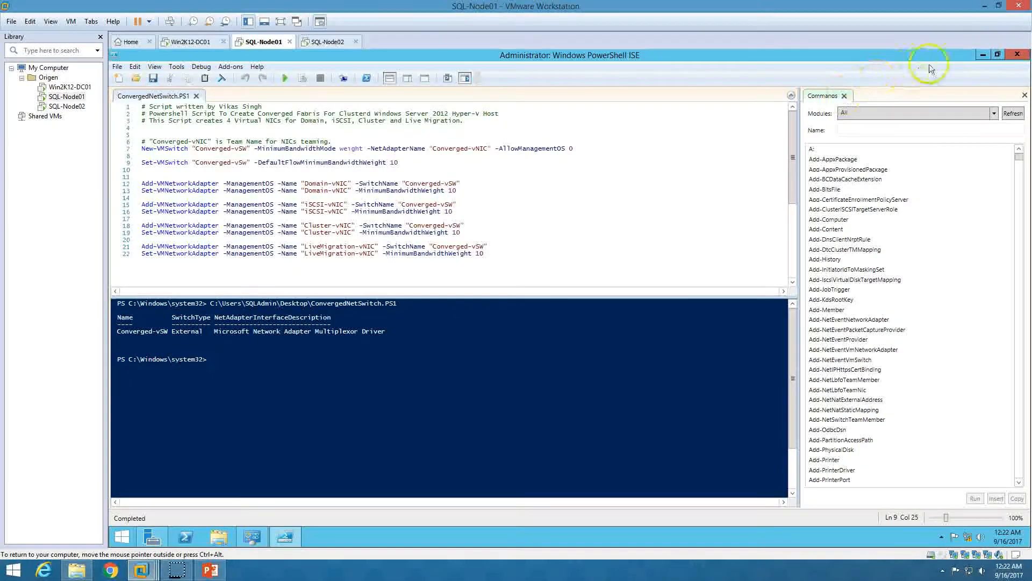
left_click(1018, 55)
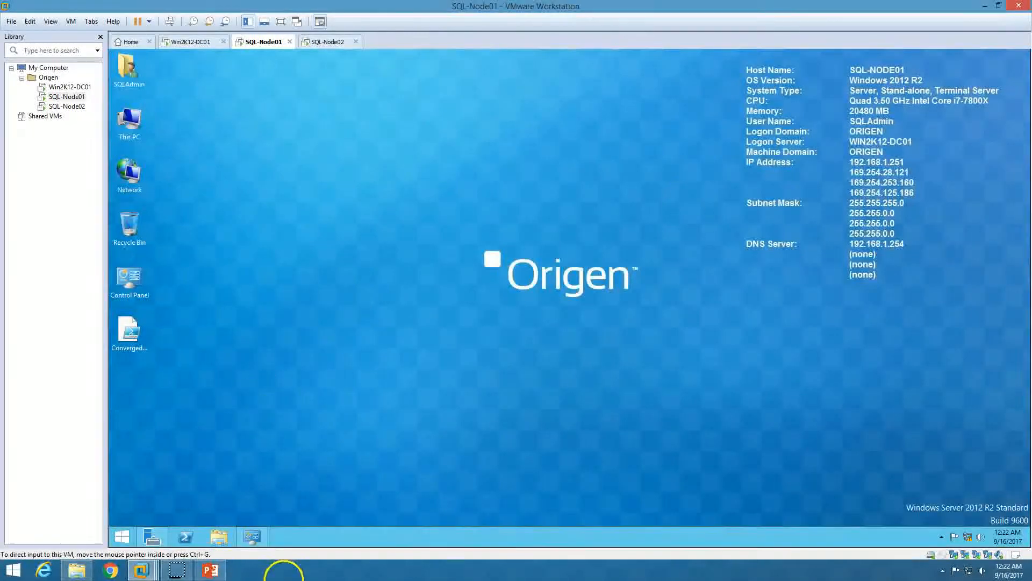
left_click(253, 535)
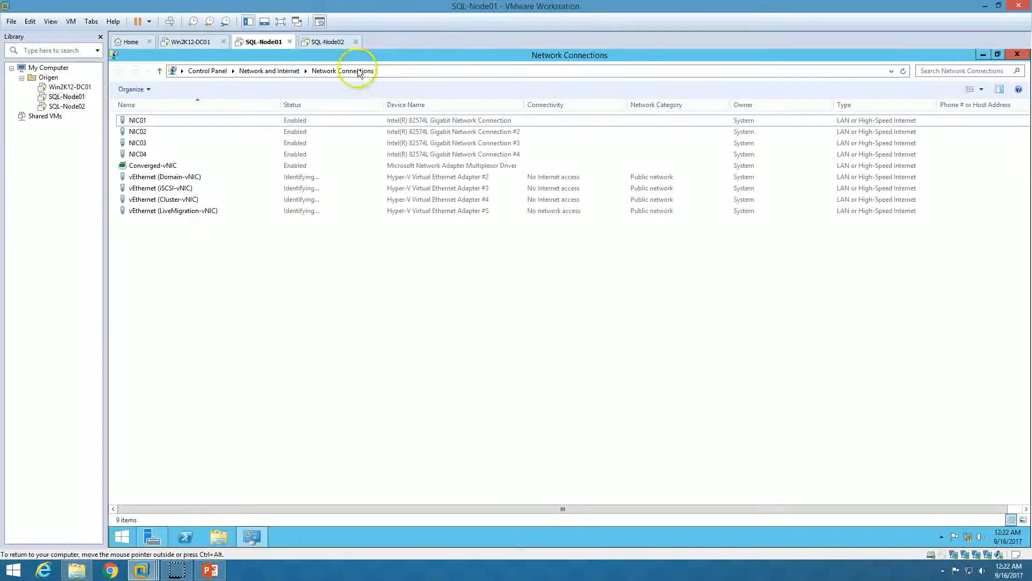
Switch to SQL-Node02 and sign in as SQLAdmin with the account password
left_click(332, 43)
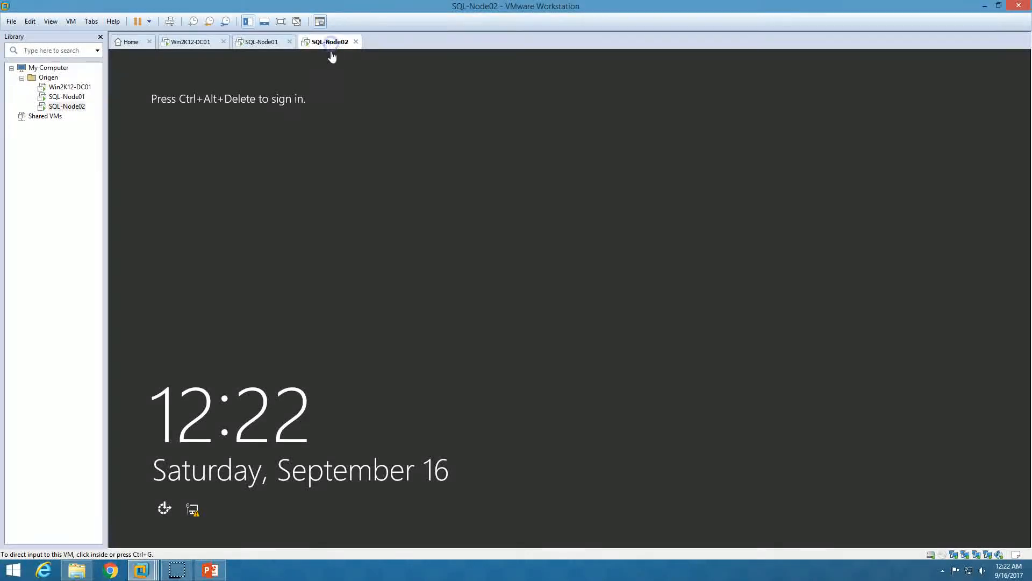
left_click(172, 23)
left_click(633, 235)
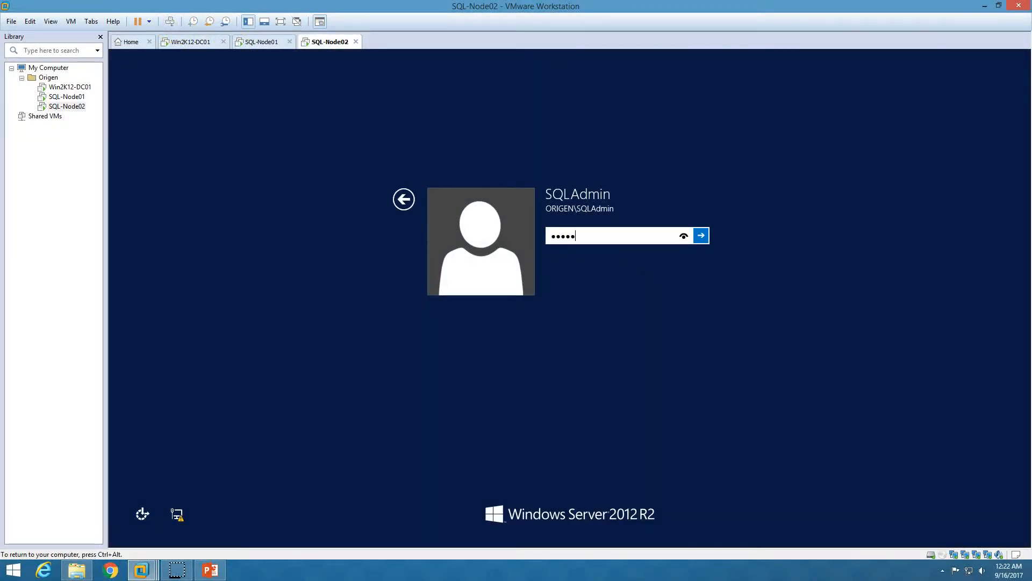
key("Return")
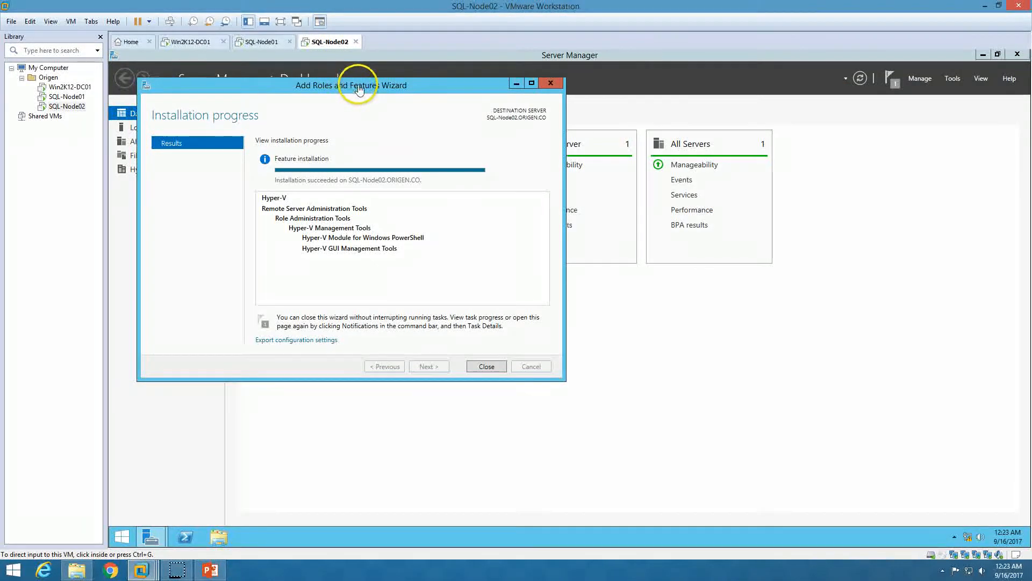
Close the finished Add Roles and Features Wizard and open Local Server in Server Manager
left_click_drag(345, 91, 526, 160)
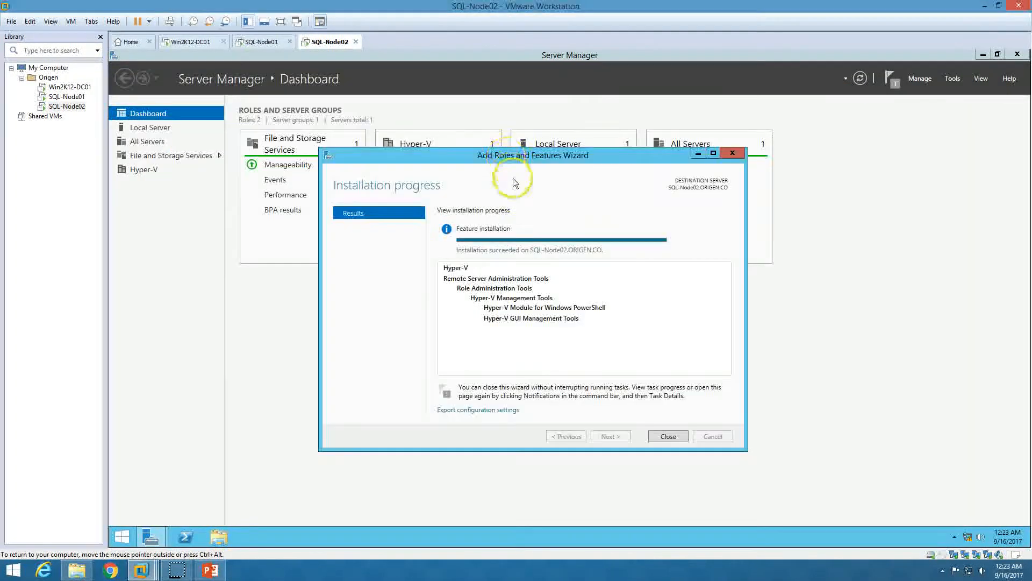
left_click(676, 437)
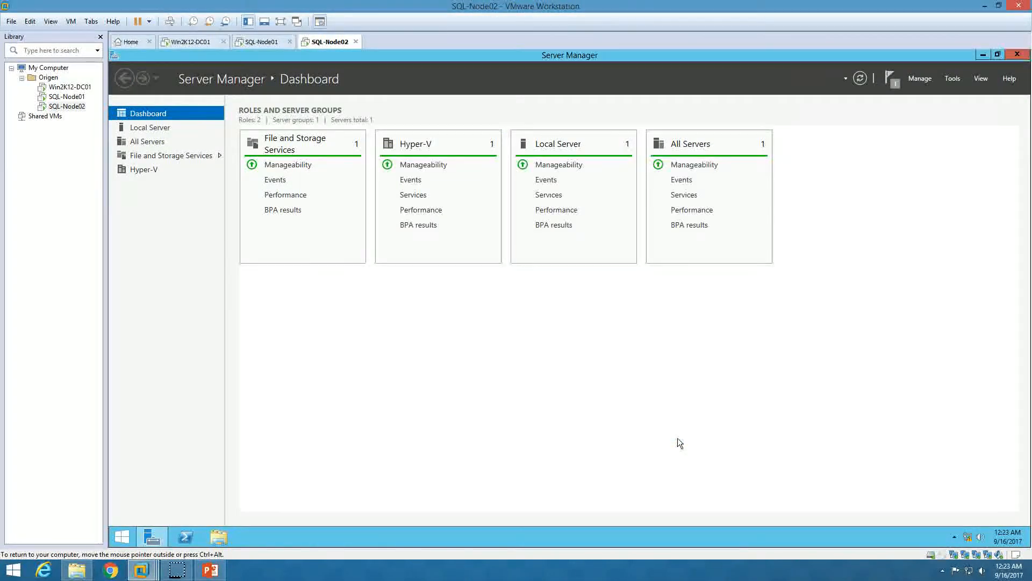
left_click(155, 127)
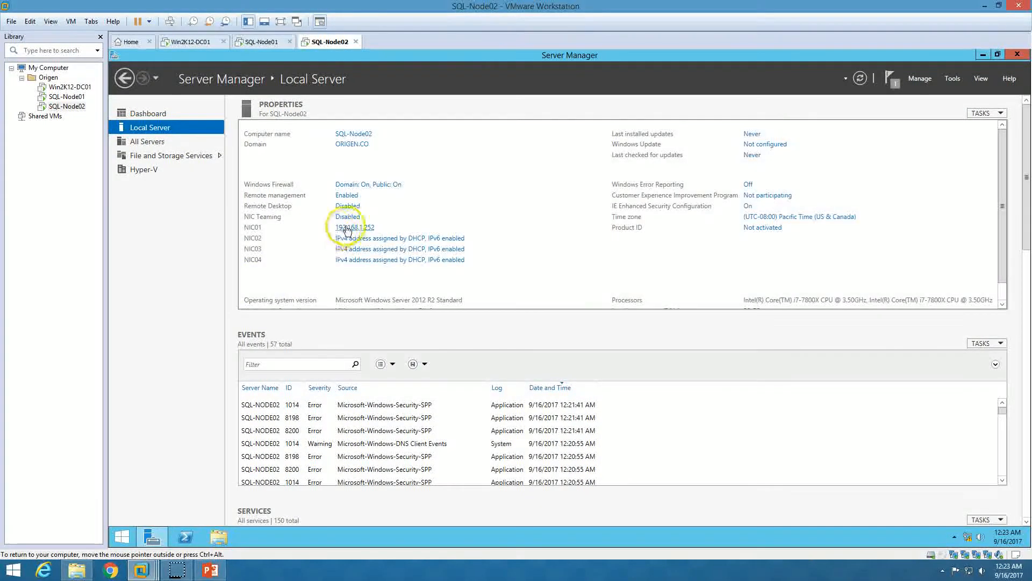
Start a new NIC team and copy the name Converged-vNIC from the script in Notepad
left_click(342, 217)
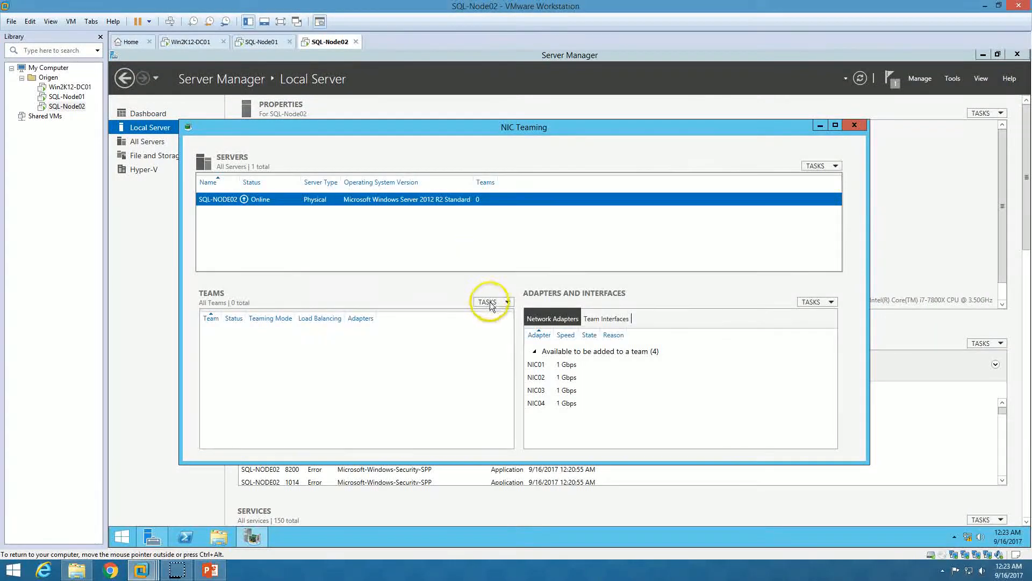
left_click(490, 304)
left_click(499, 317)
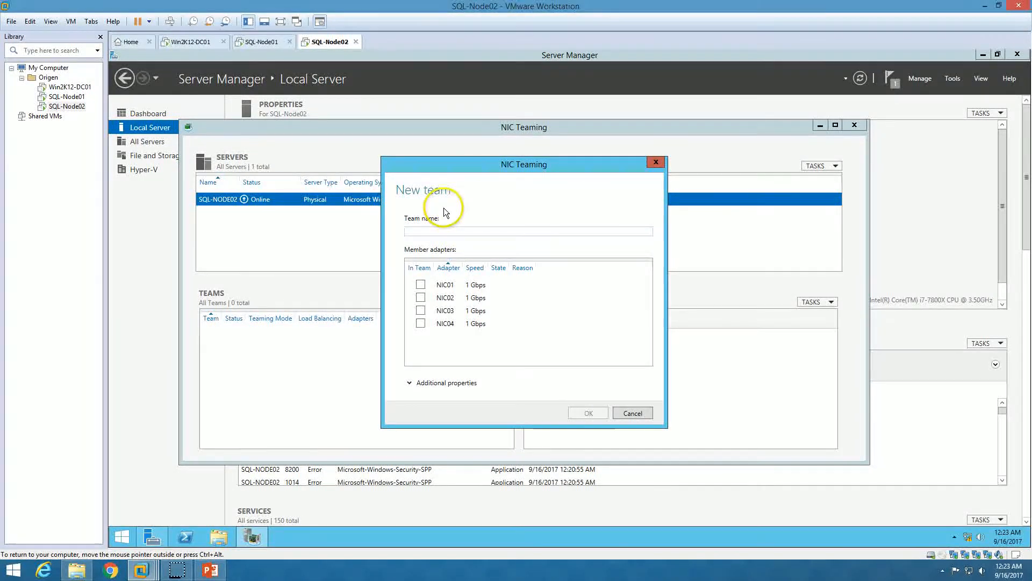
left_click(988, 54)
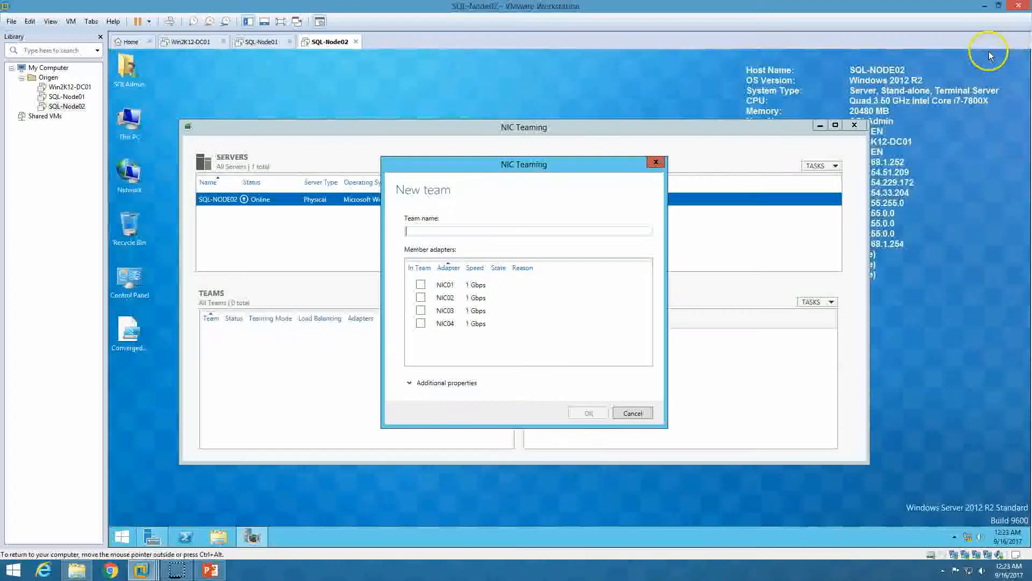
double_click(129, 330)
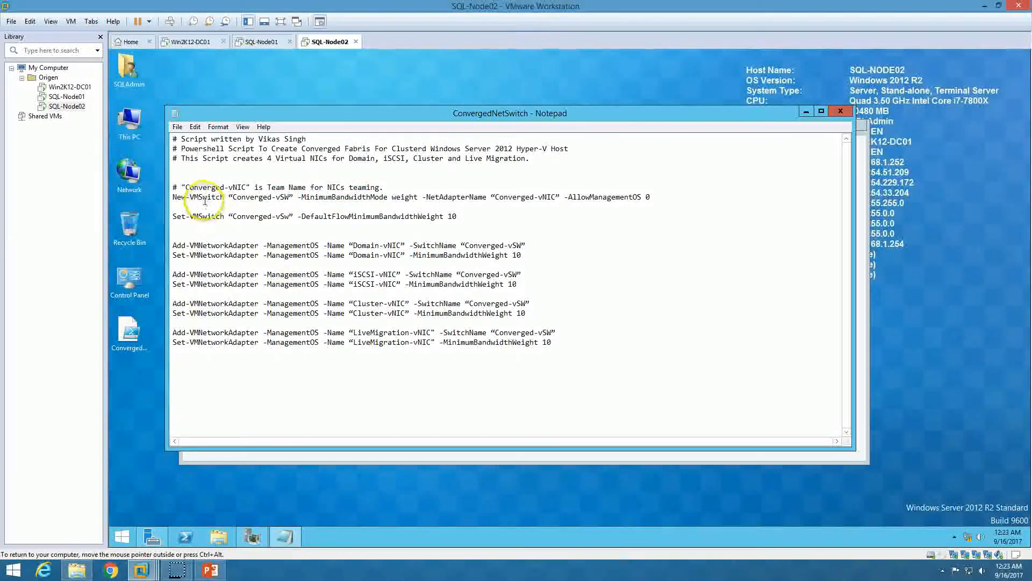
left_click_drag(186, 188, 246, 188)
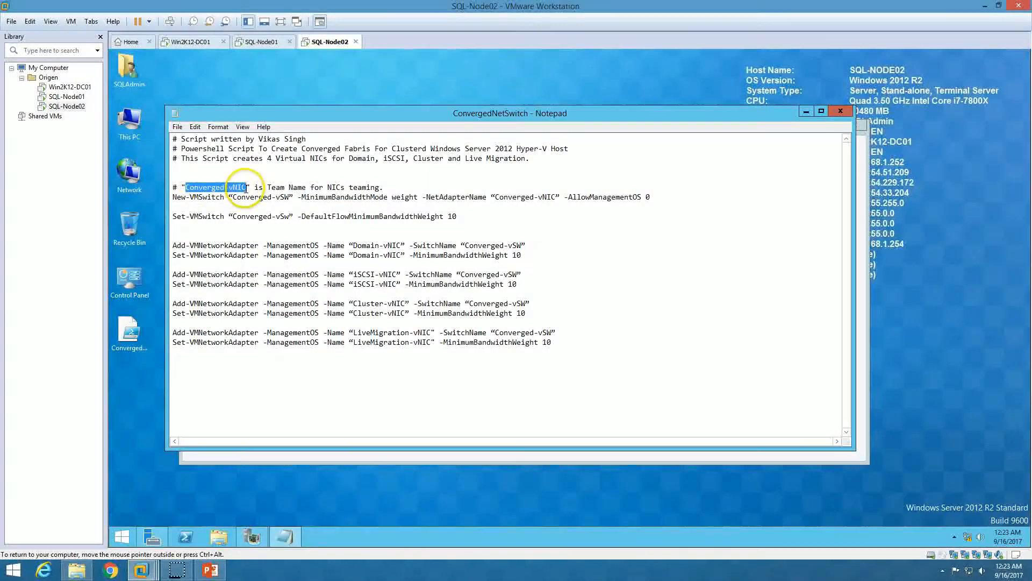
left_click(840, 111)
Create the team named Converged-vNIC with NIC01, NIC02, NIC03 and NIC04
left_click(456, 232)
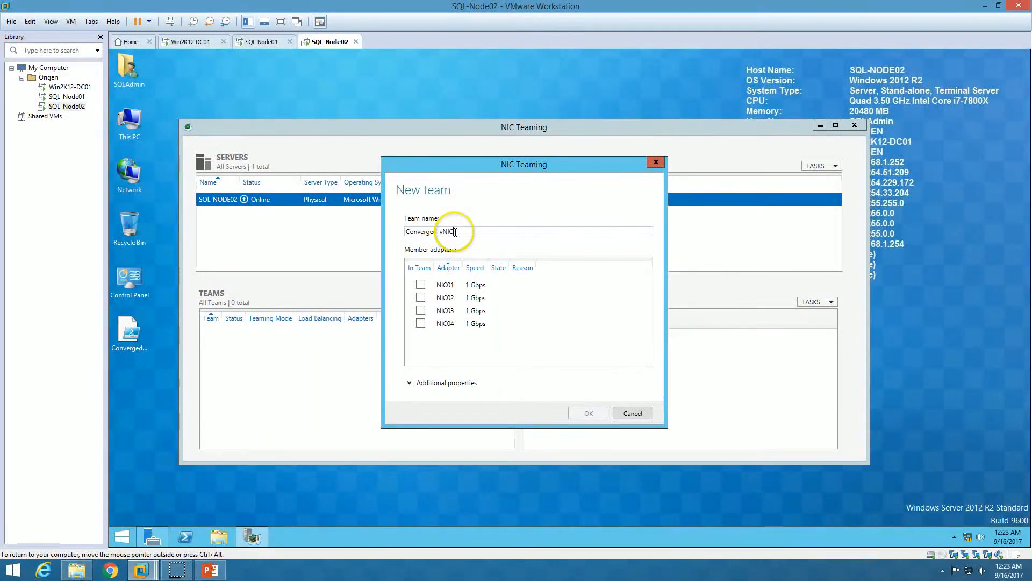
left_click(420, 285)
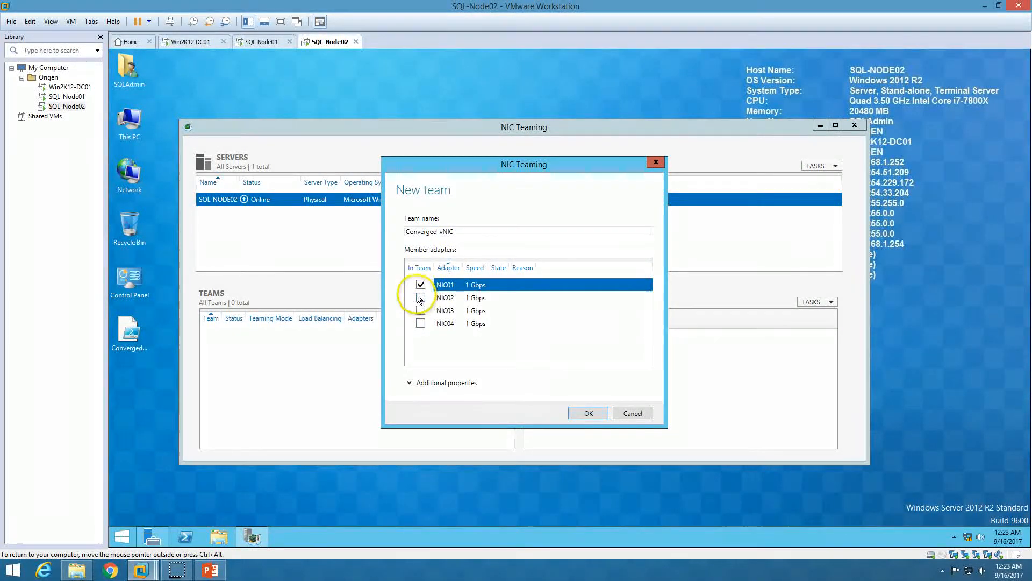
left_click(420, 297)
left_click(420, 310)
left_click(421, 323)
left_click(592, 414)
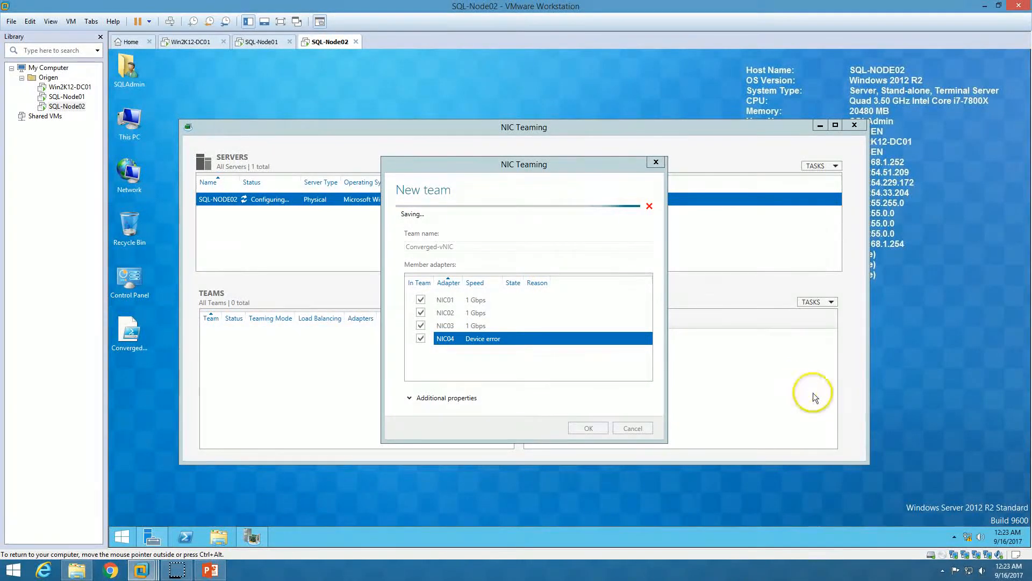
Open SQL-Node02's Network Connections maximized in Details view with the Device Name column widened
right_click(966, 538)
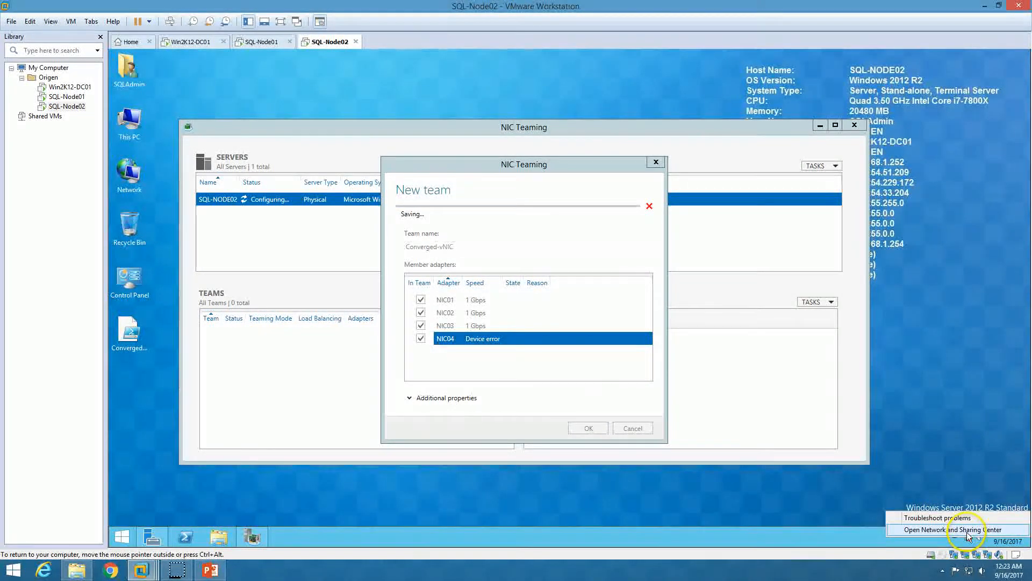
left_click(967, 532)
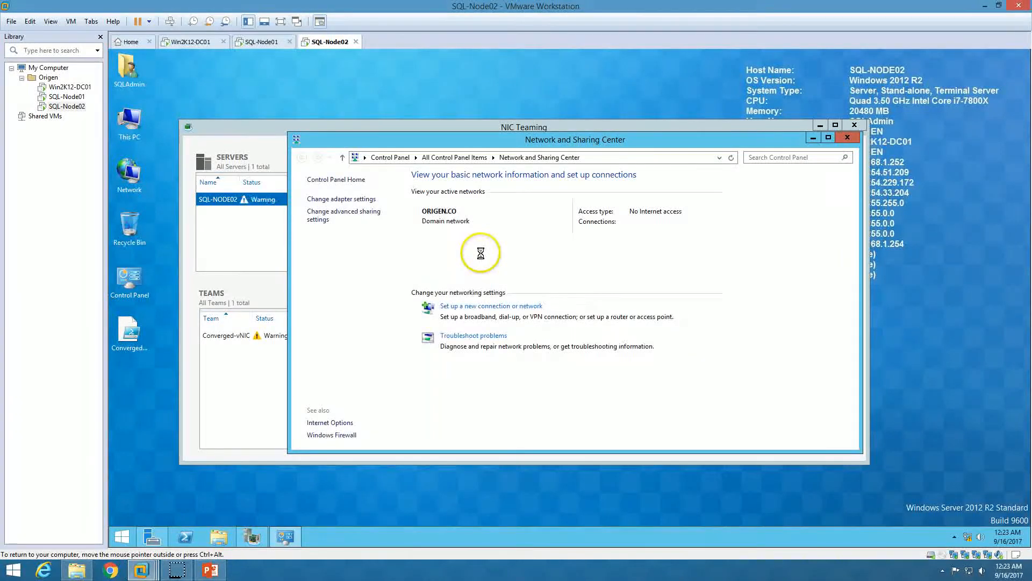
left_click(357, 201)
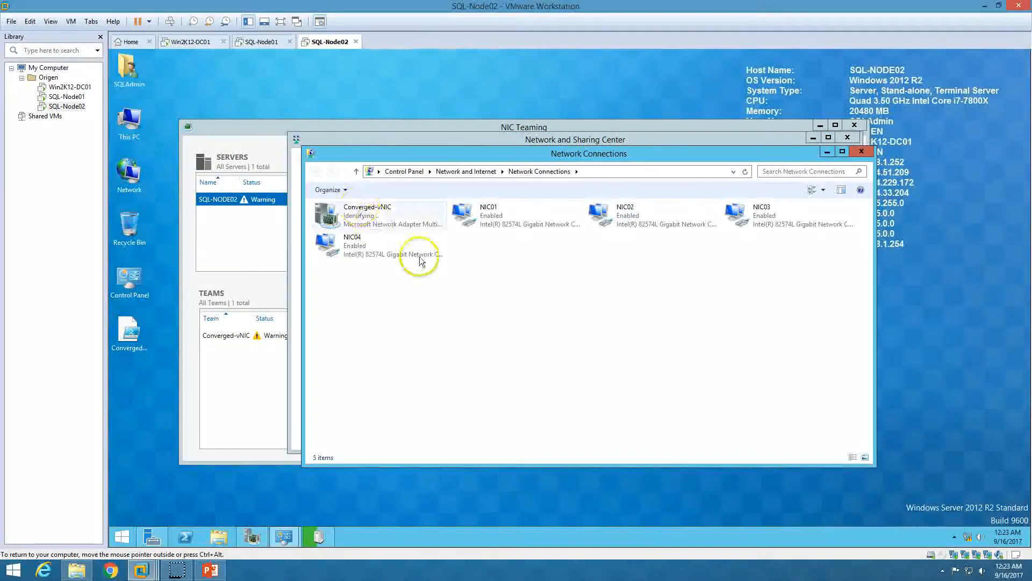
left_click(822, 190)
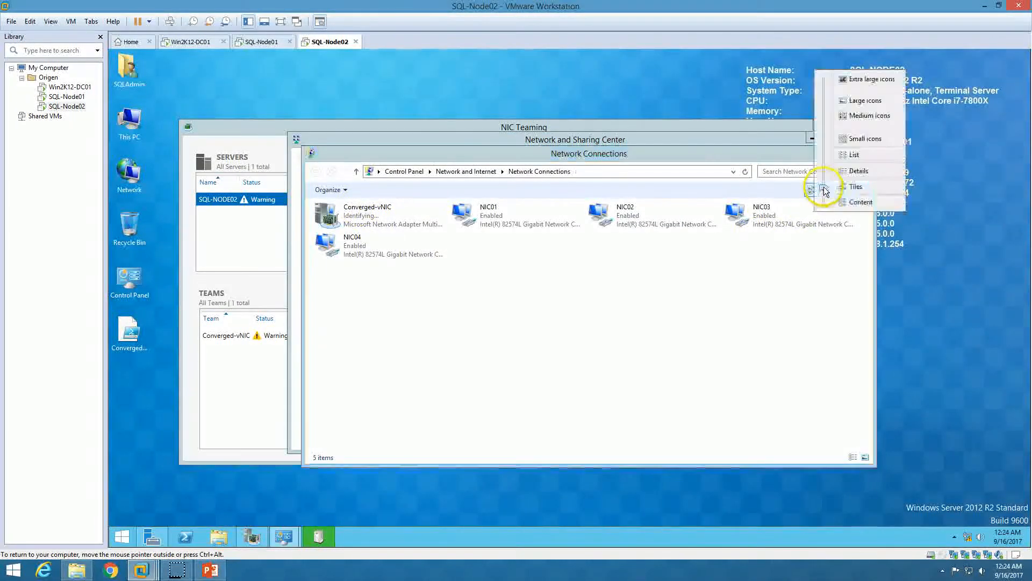
left_click(857, 171)
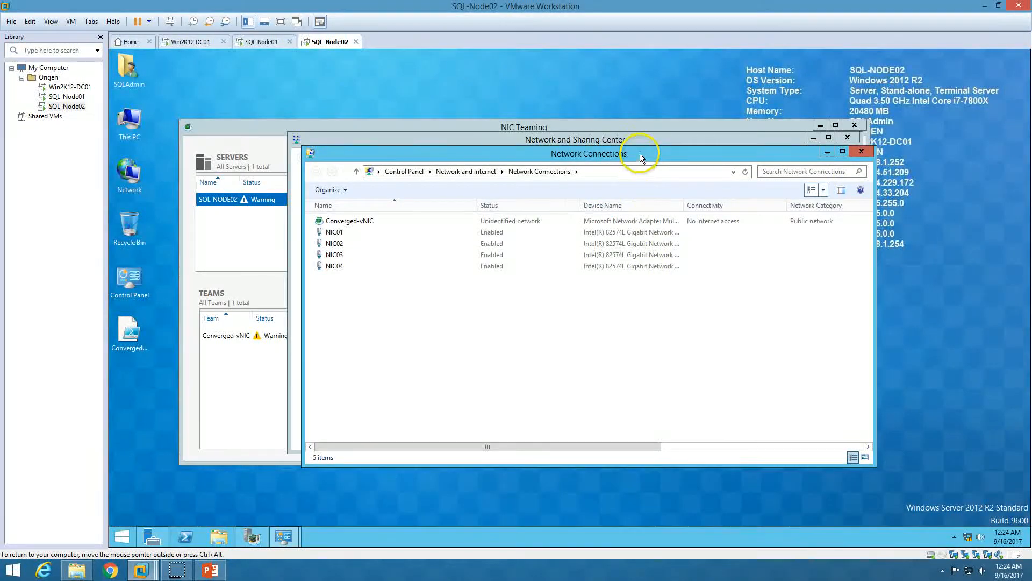
double_click(640, 153)
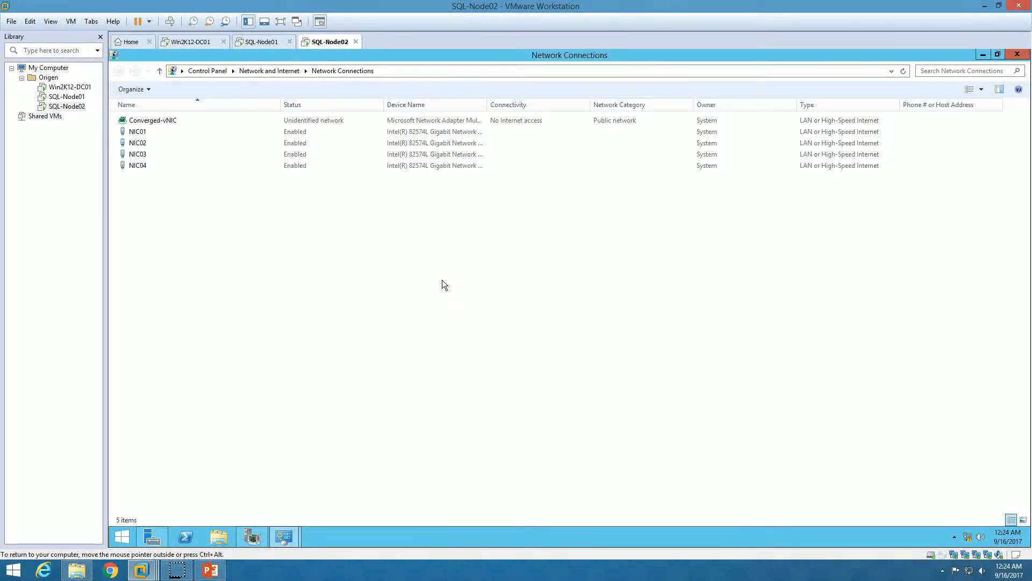
double_click(487, 106)
Close Network and Sharing Center, confirm Converged-vNIC shows all four NICs active, and close NIC Teaming
left_click(286, 536)
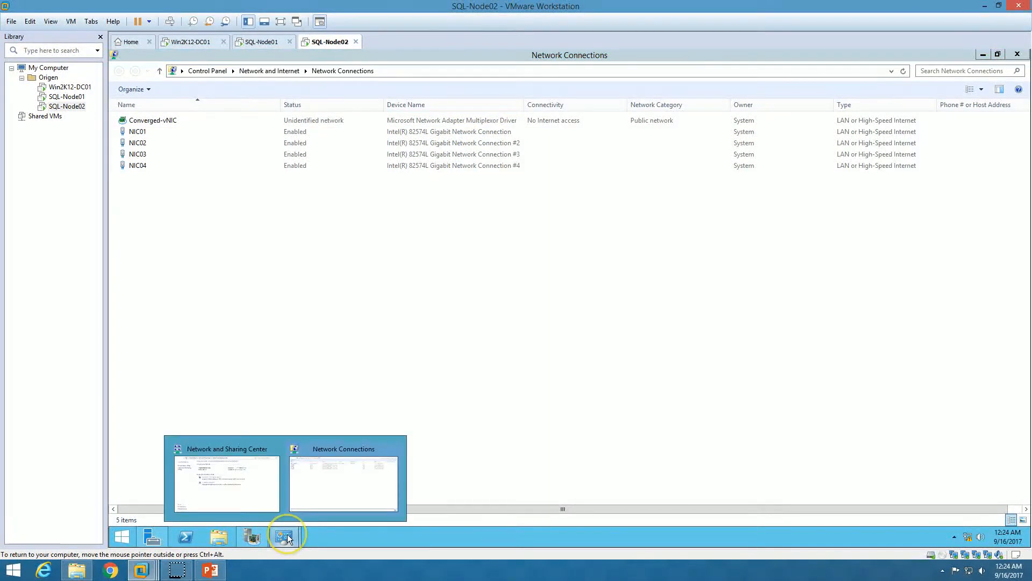
left_click(271, 448)
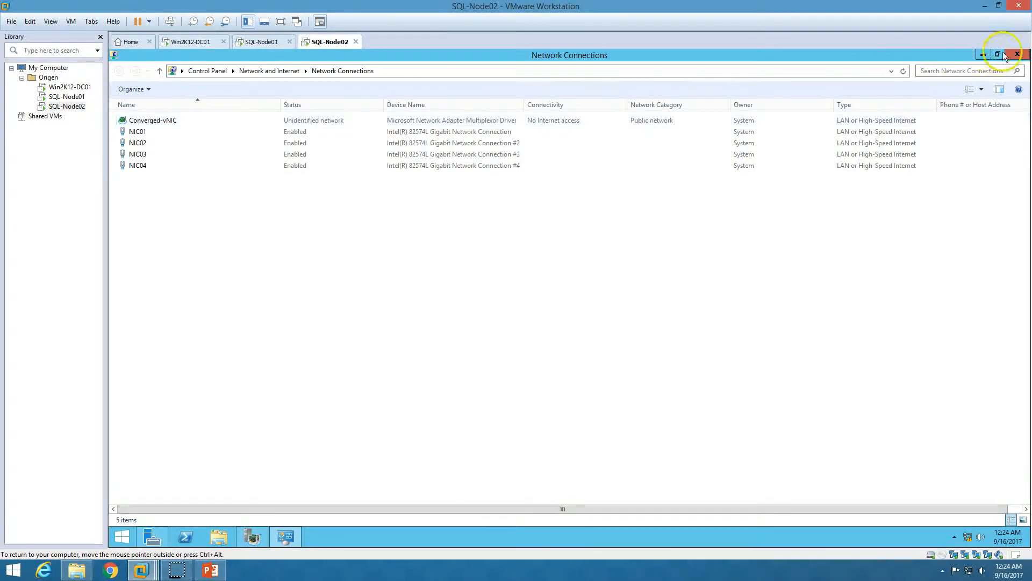
left_click(984, 55)
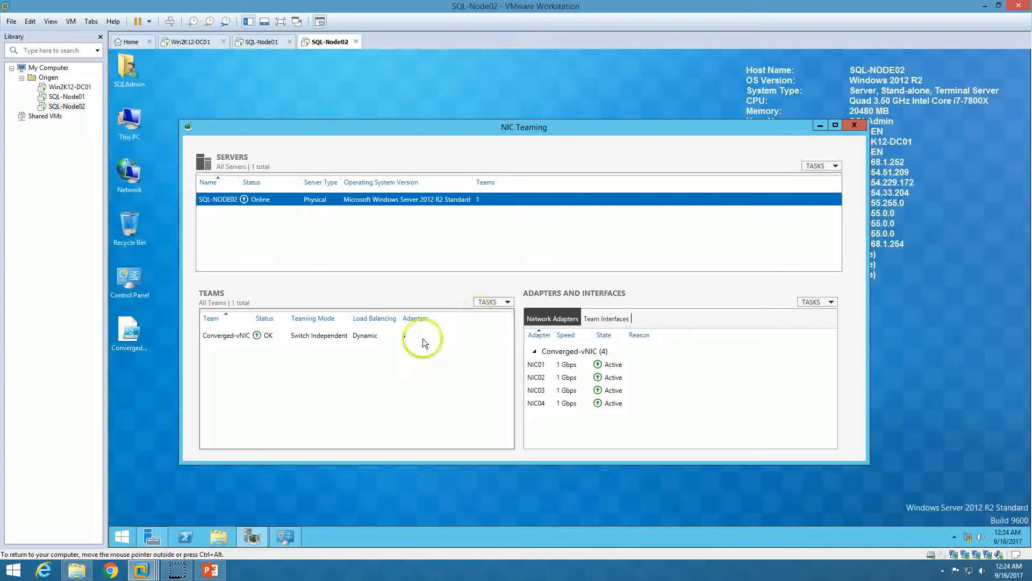
left_click(291, 337)
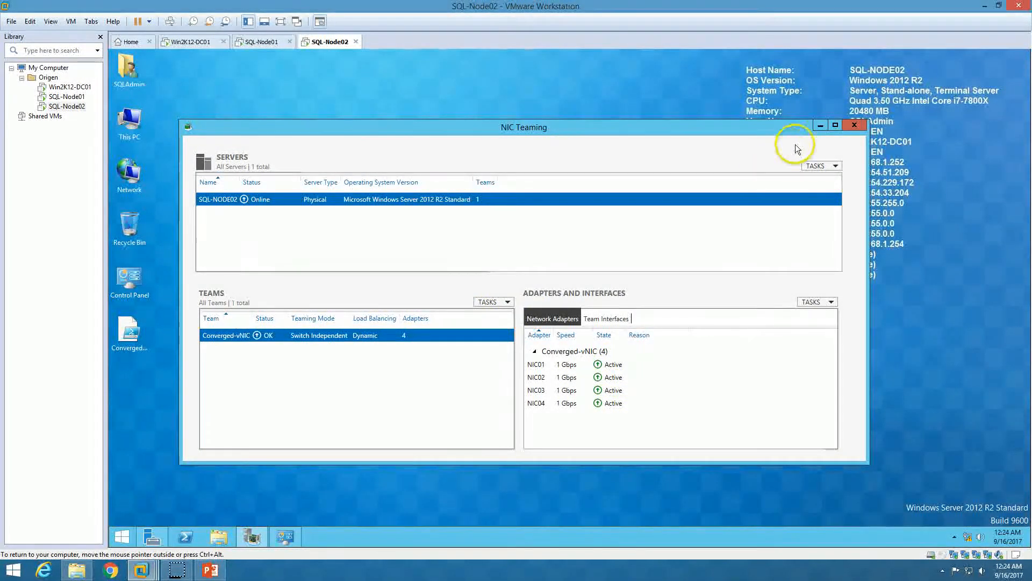
left_click(856, 125)
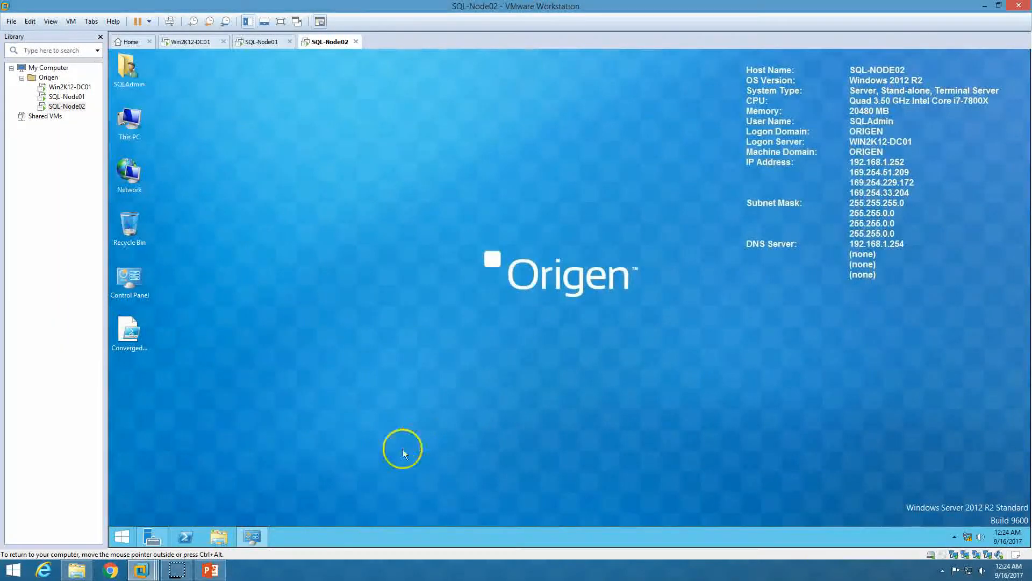
Refresh Server Manager's Local Server page so NIC Teaming shows Enabled
left_click(151, 537)
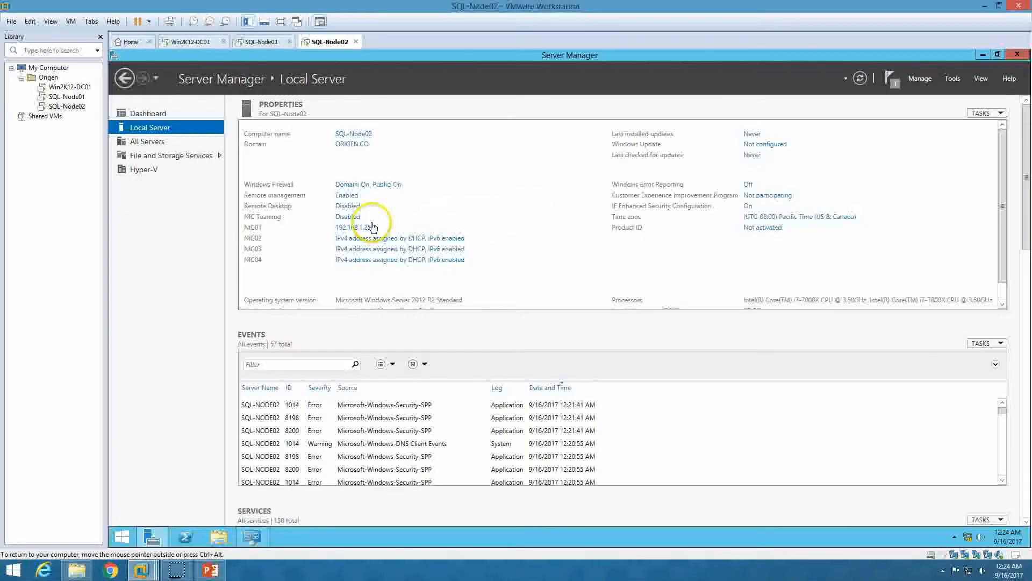
left_click(860, 79)
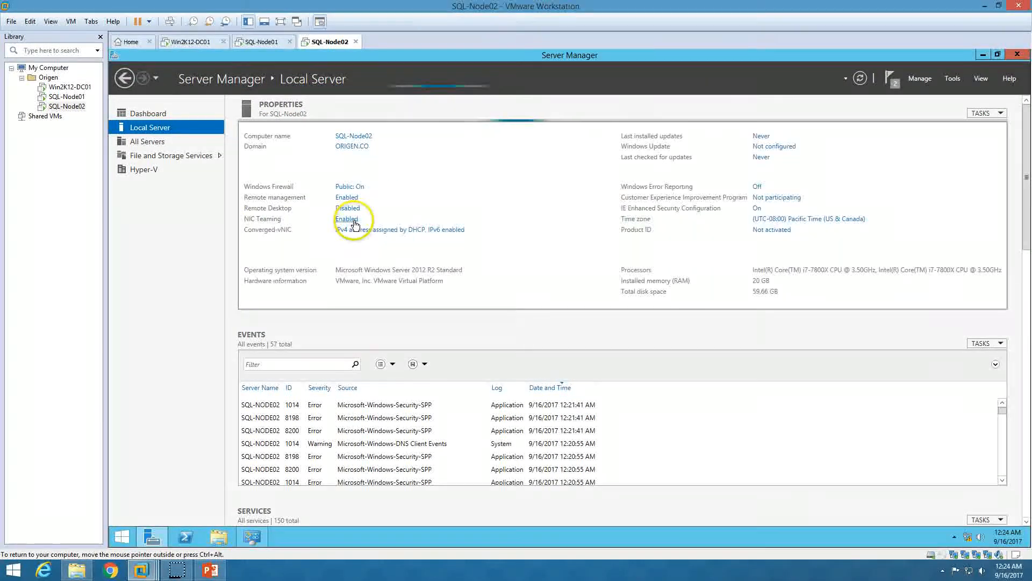
left_click(150, 114)
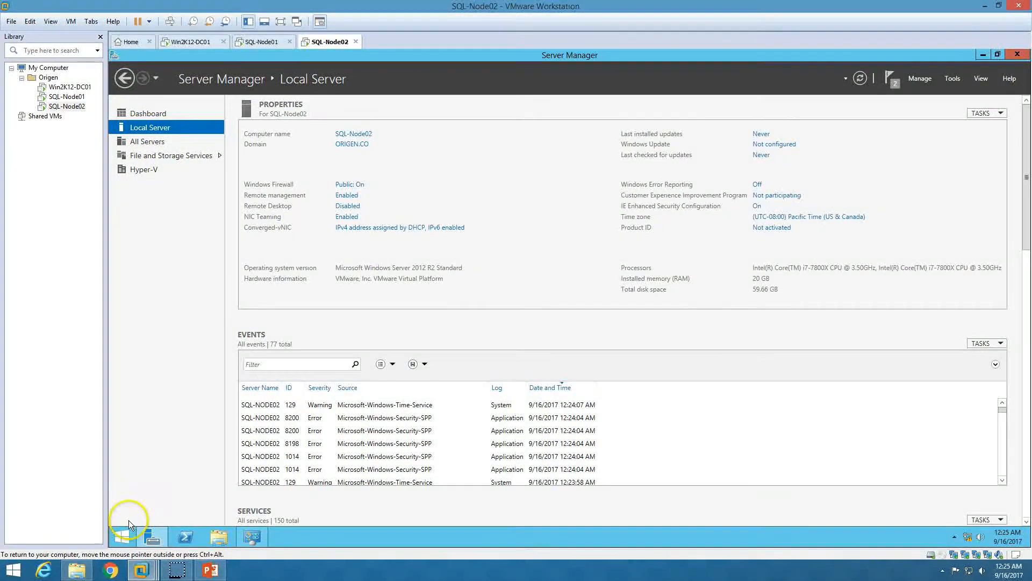
Launch Windows PowerShell ISE as administrator from a Start search for 'power'
left_click(124, 536)
type("powerShell")
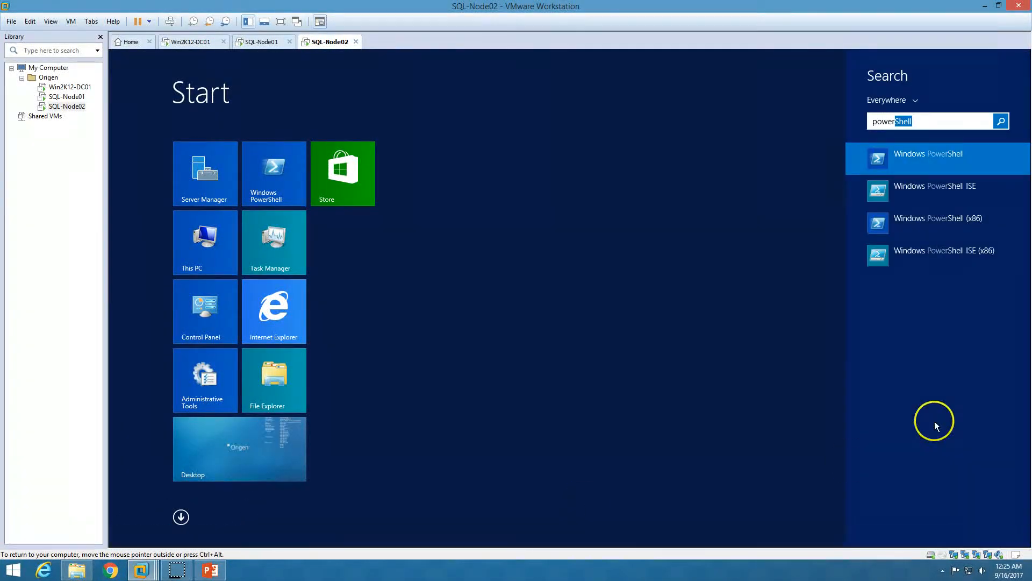
right_click(922, 191)
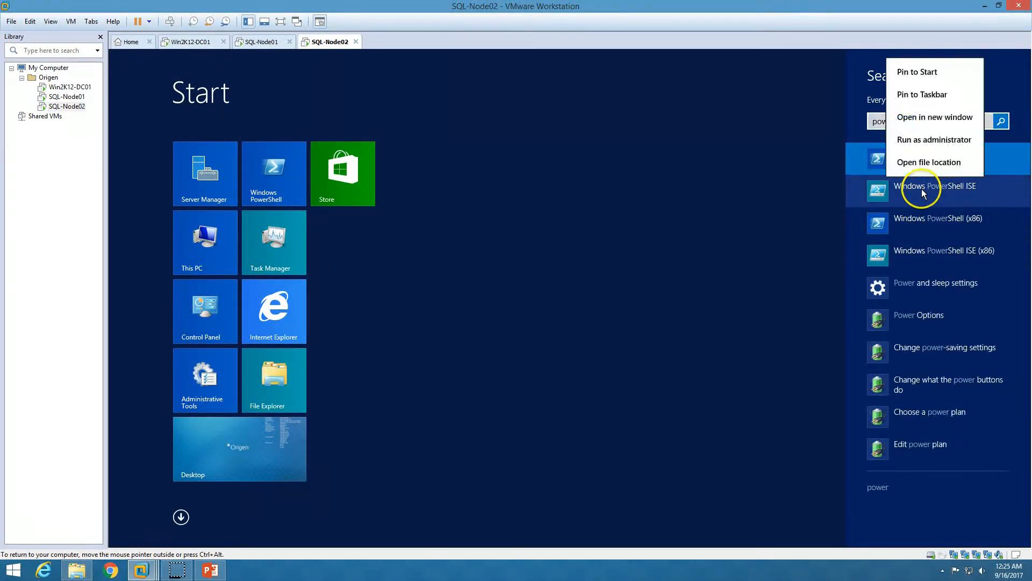
left_click(930, 141)
left_click(616, 307)
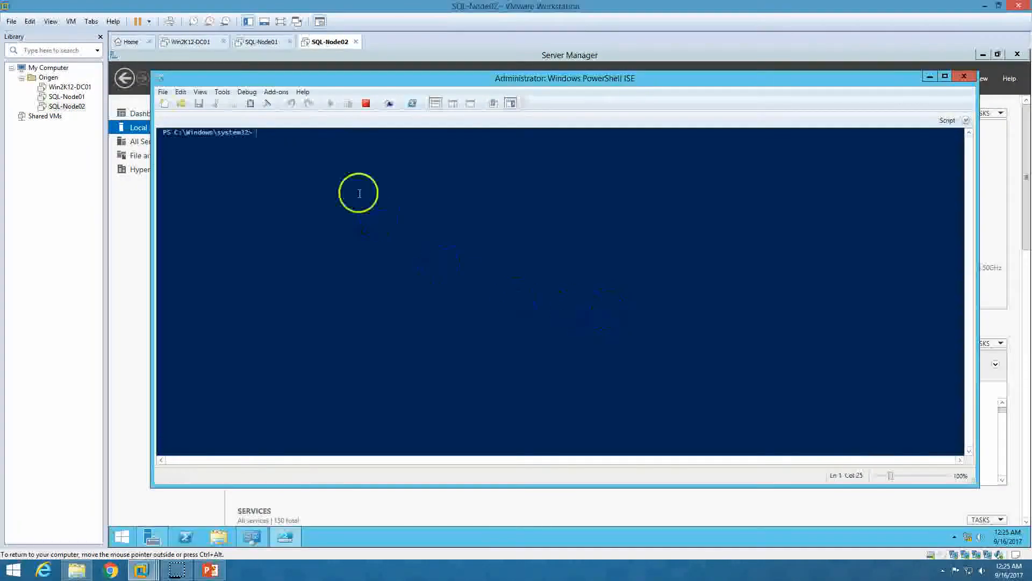
Load Desktop\ConvergedNetSwitch.PS1 into PowerShell ISE and maximize the window
left_click(181, 103)
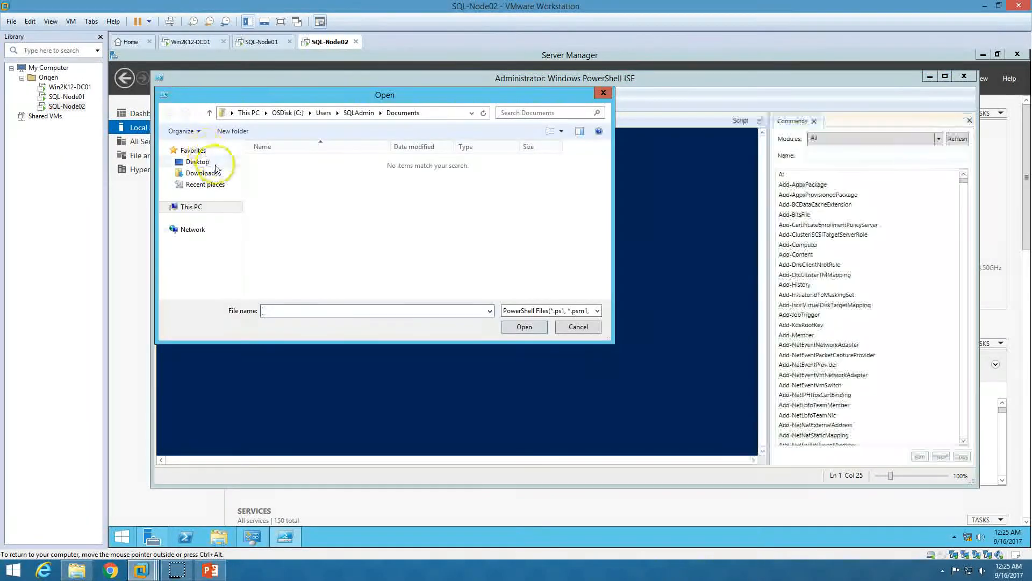
left_click(209, 163)
left_click(321, 228)
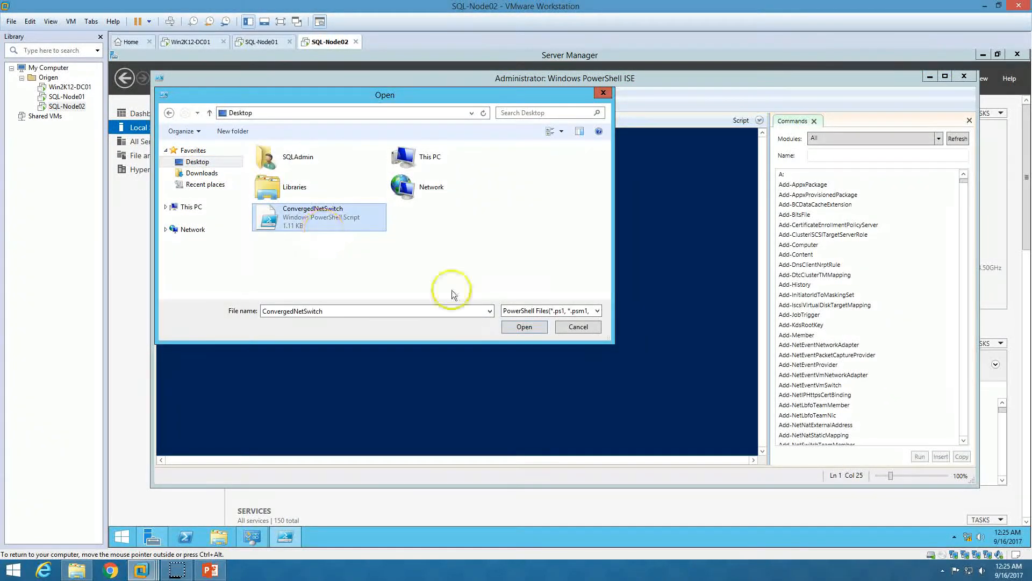
left_click(524, 326)
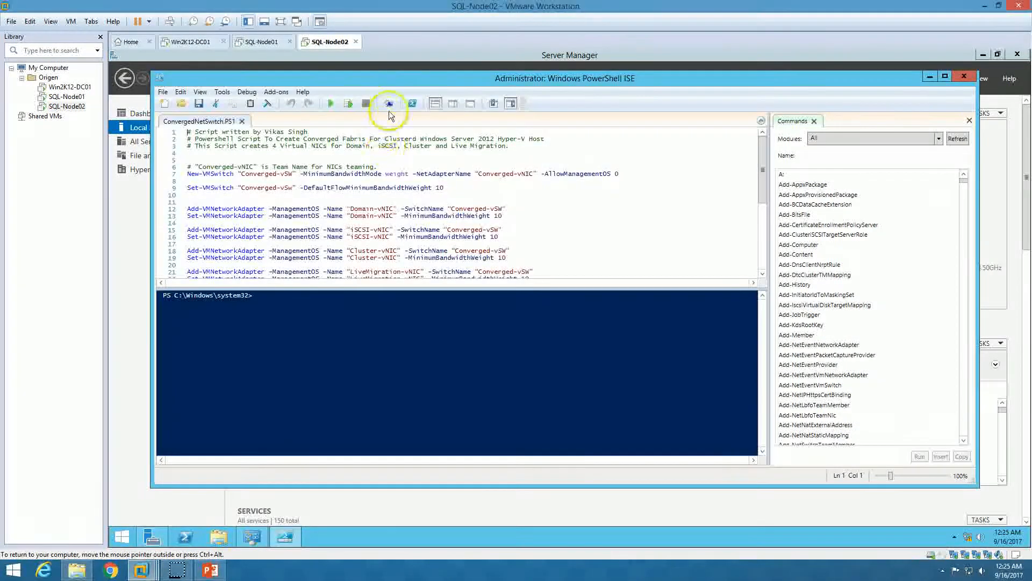
double_click(405, 79)
Run the ConvergedNetSwitch script and watch Network Connections for the new adapters
left_click(285, 78)
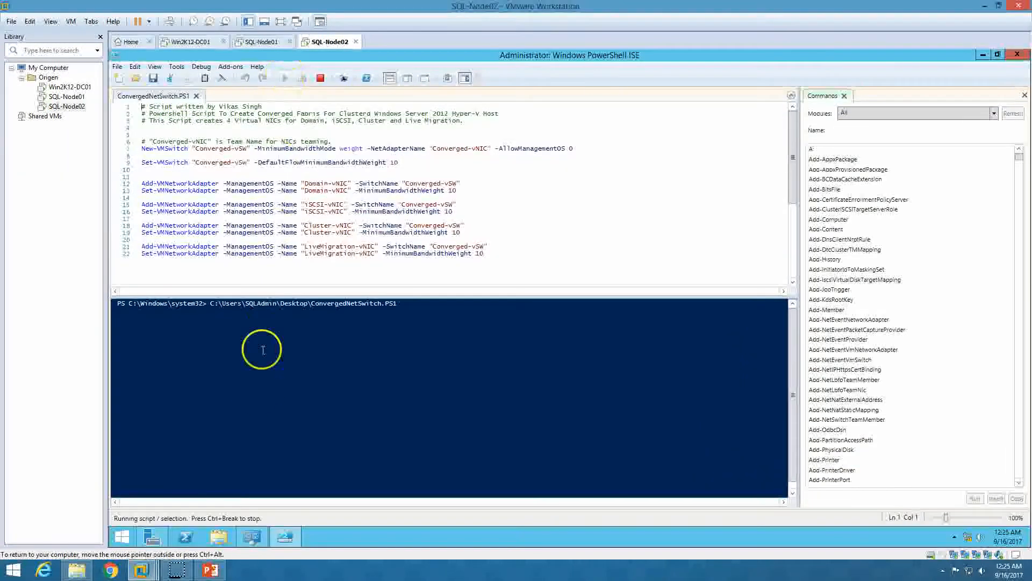
left_click(252, 540)
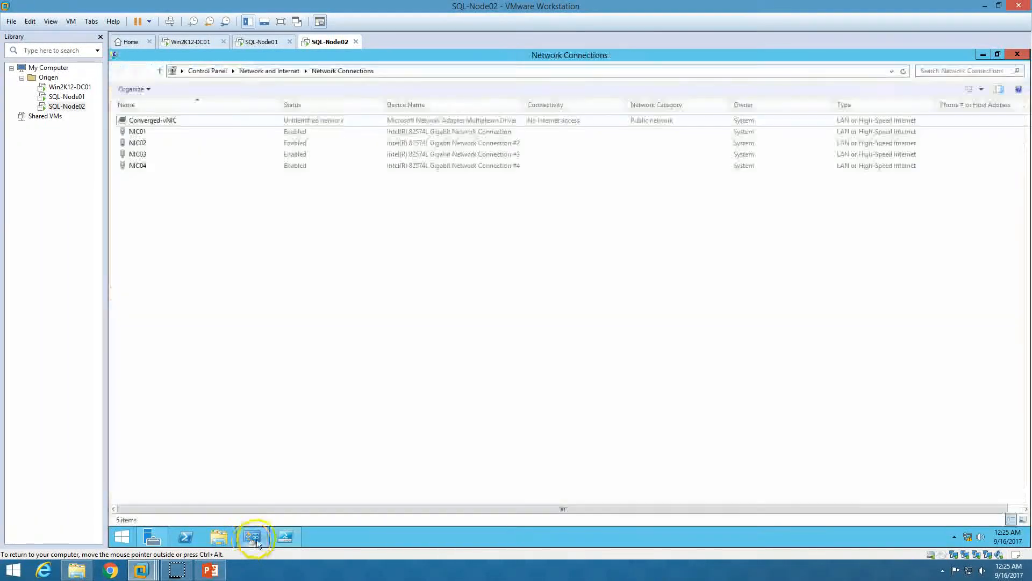
left_click_drag(375, 58, 379, 58)
double_click(378, 58)
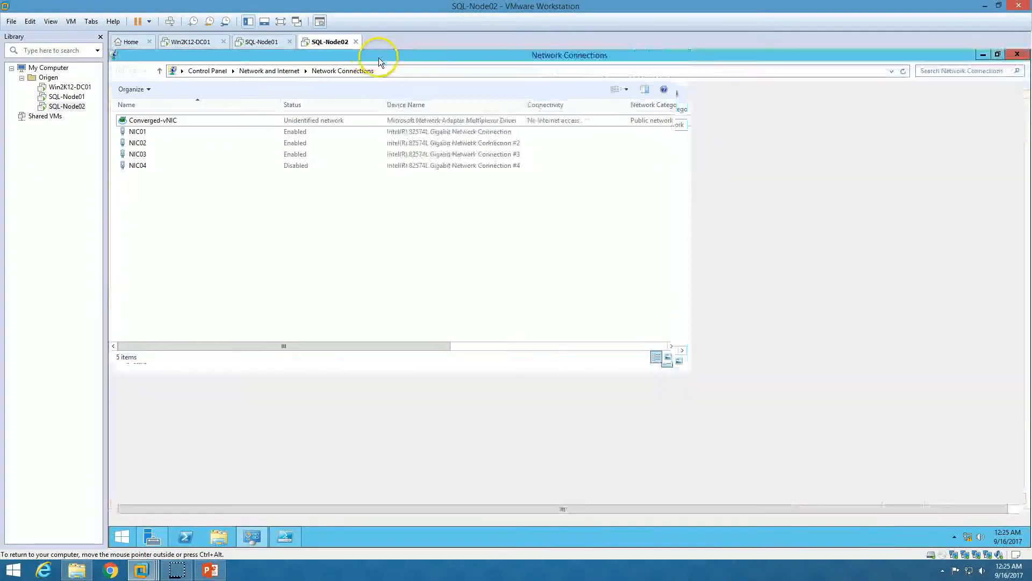
left_click(266, 42)
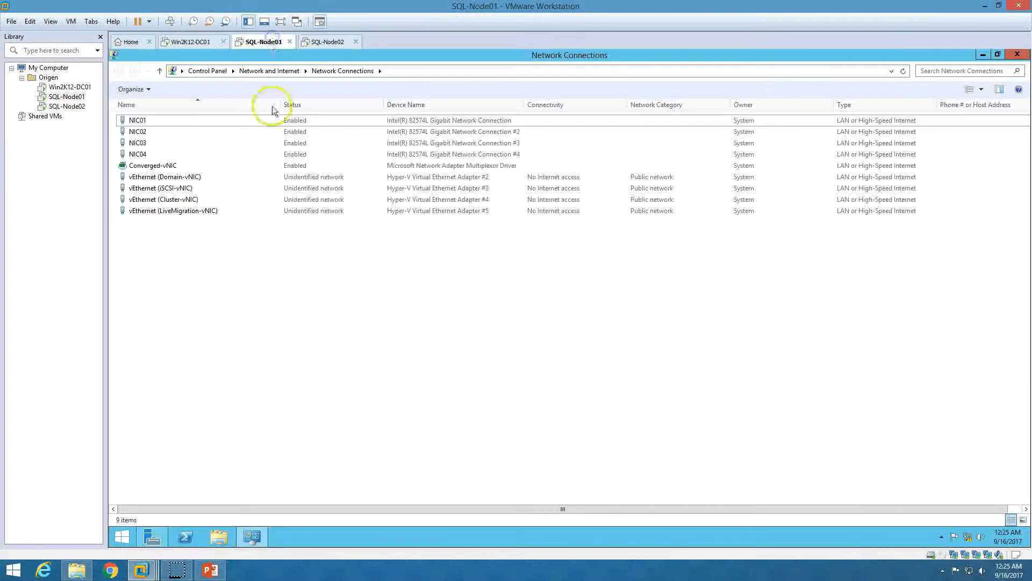
left_click(326, 42)
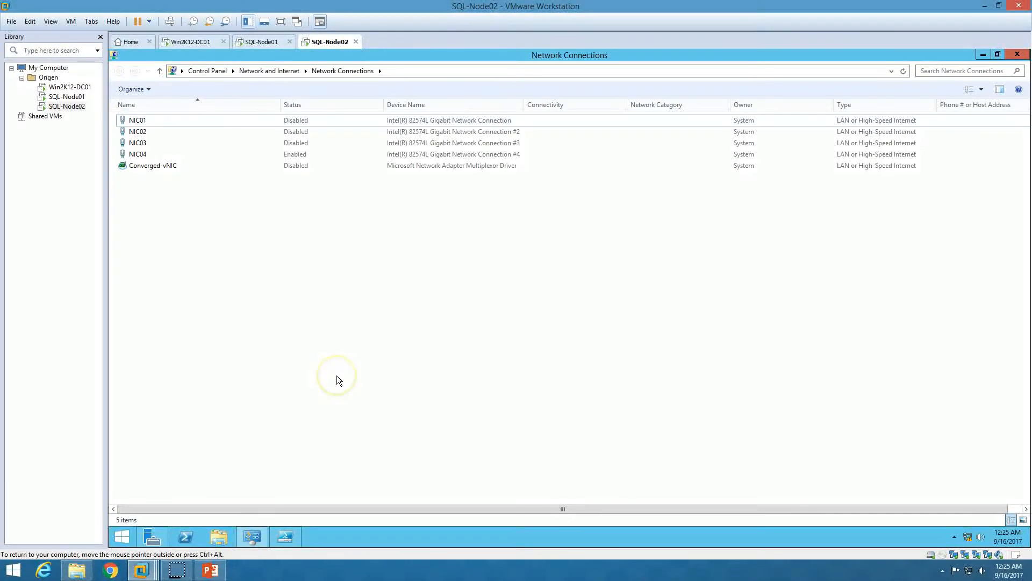
Confirm the Domain, iSCSI, Cluster and LiveMigration vEthernet adapters, then close ISE and Network Connections
left_click(292, 534)
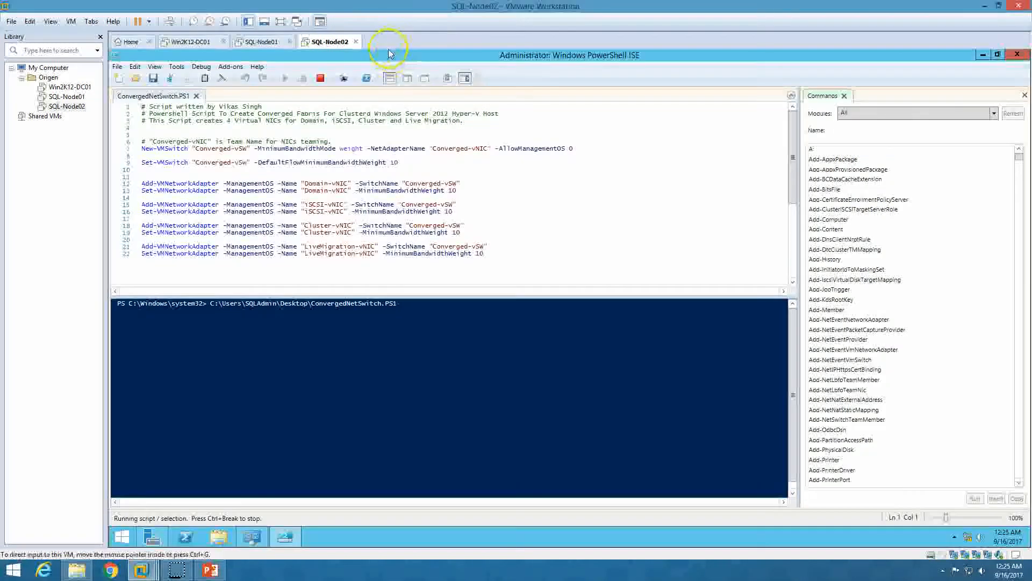
left_click(253, 536)
left_click_drag(467, 61, 602, 79)
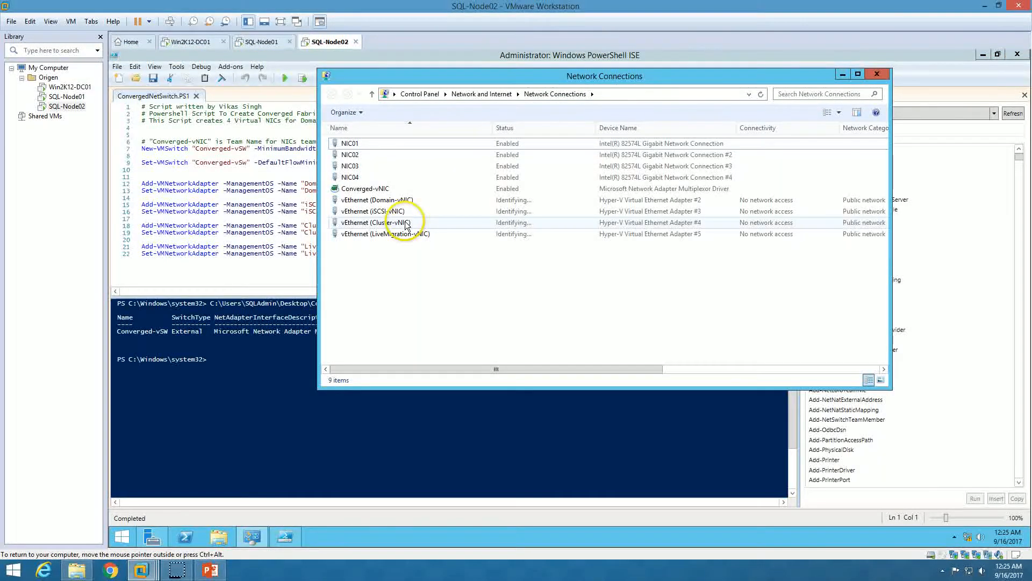
left_click(233, 387)
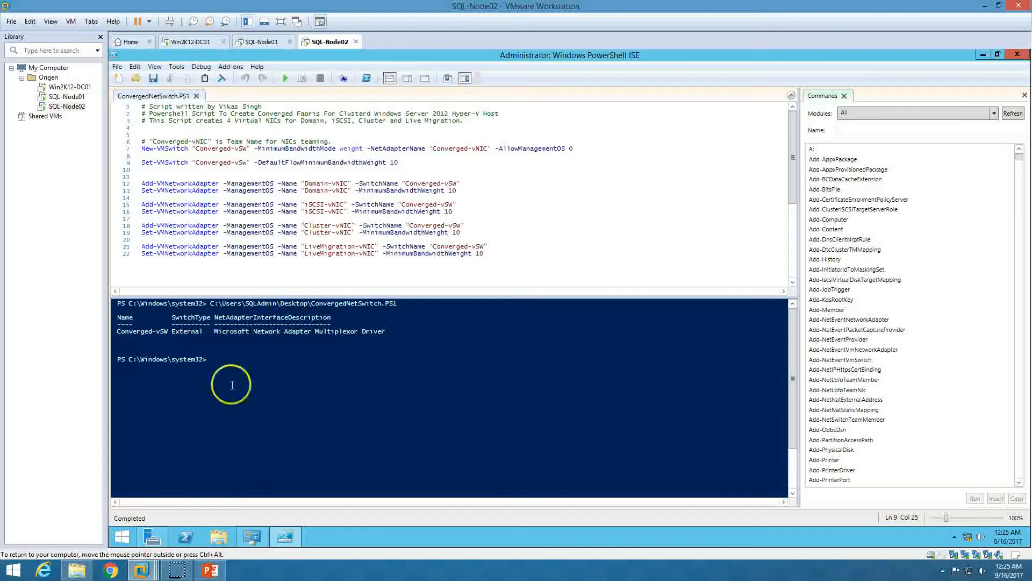
left_click(1017, 56)
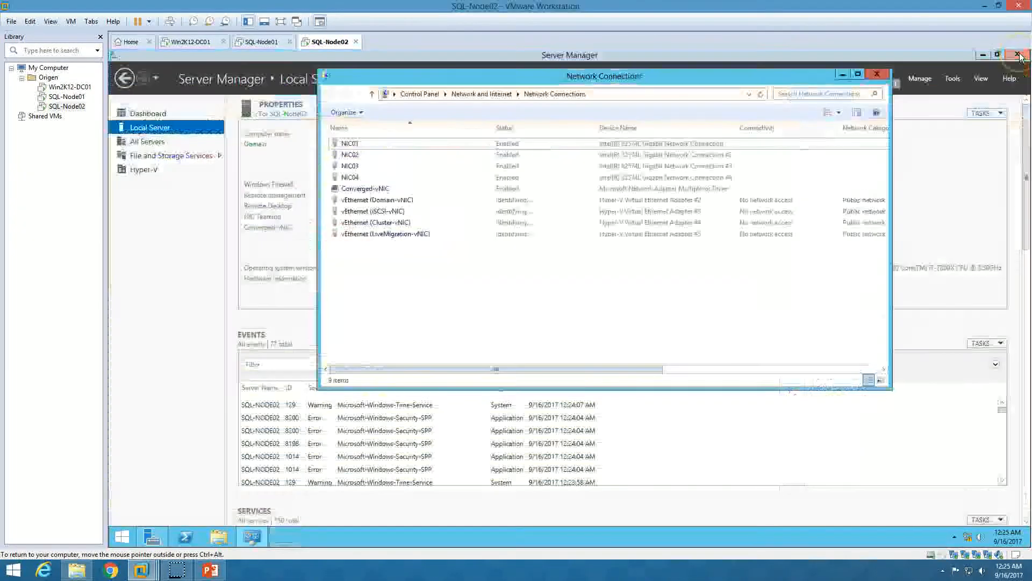
left_click(878, 76)
Refresh Local Server on SQL-Node02, then on SQL-Node01 after closing its Network Connections
left_click(860, 79)
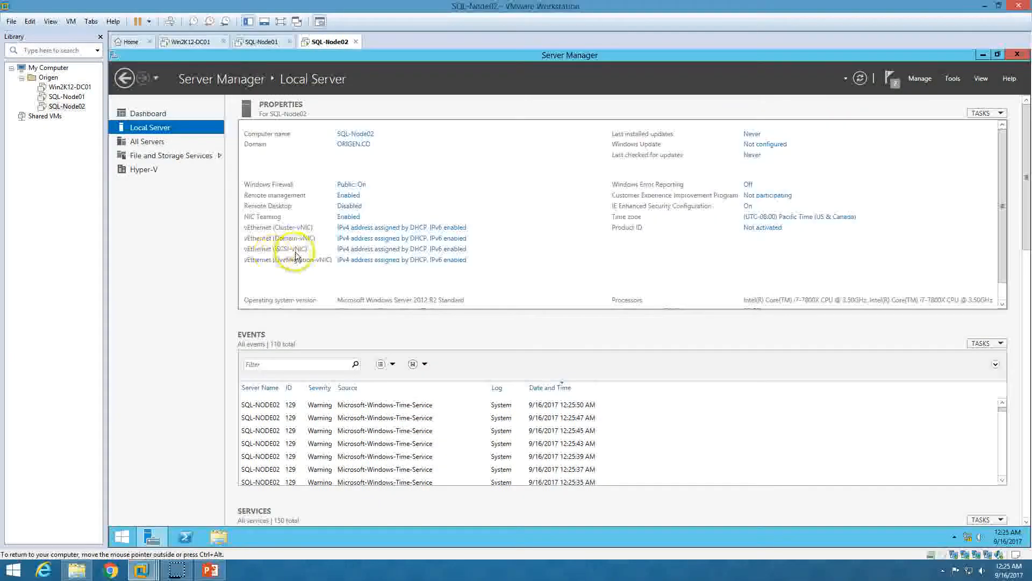
left_click(262, 41)
left_click(1018, 54)
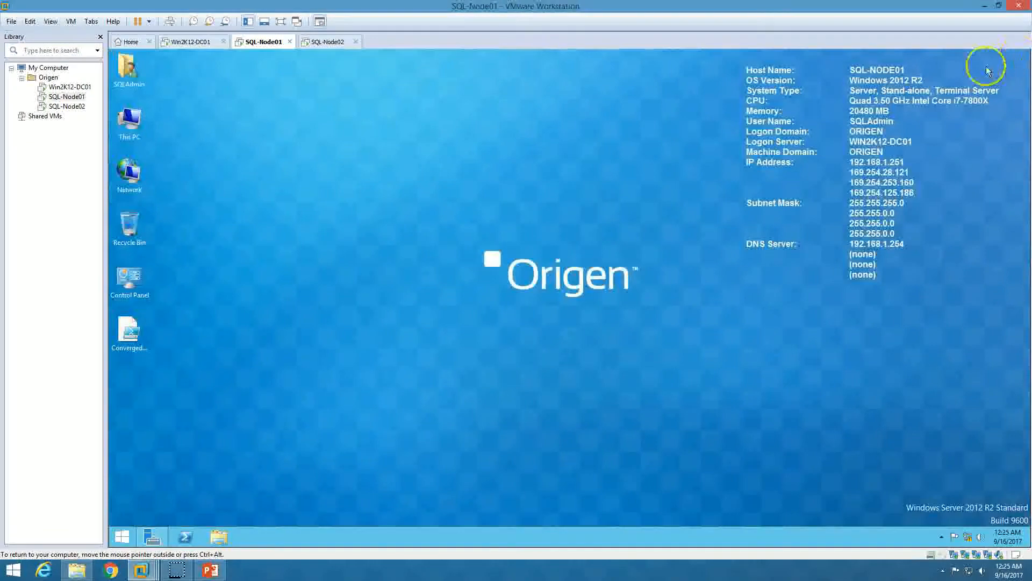
left_click(158, 544)
left_click(860, 78)
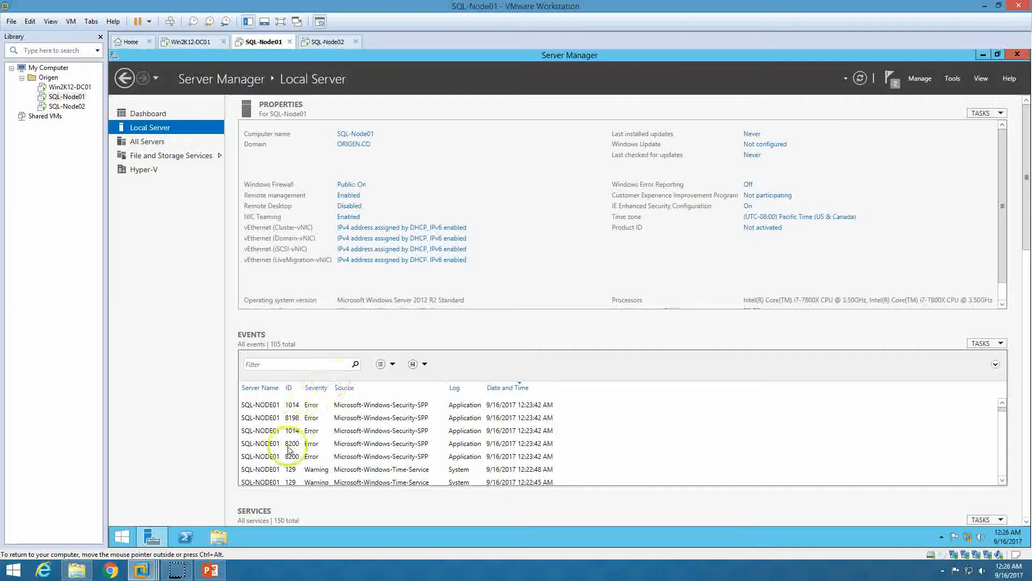
Check the step-by-step PowerPoint slide, then open SQL-Node01's Network Connections list
left_click(211, 570)
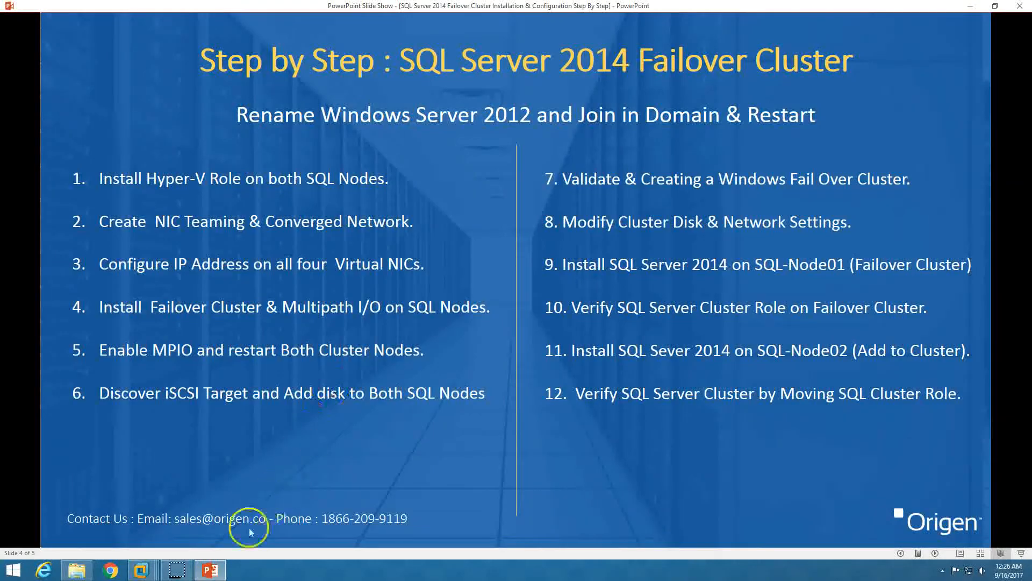
left_click(211, 573)
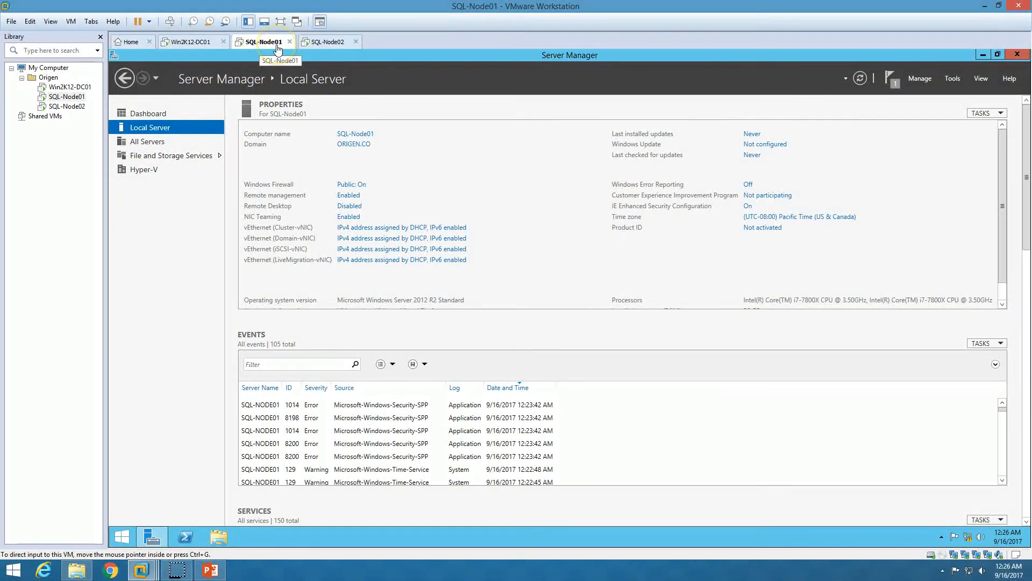
left_click(372, 240)
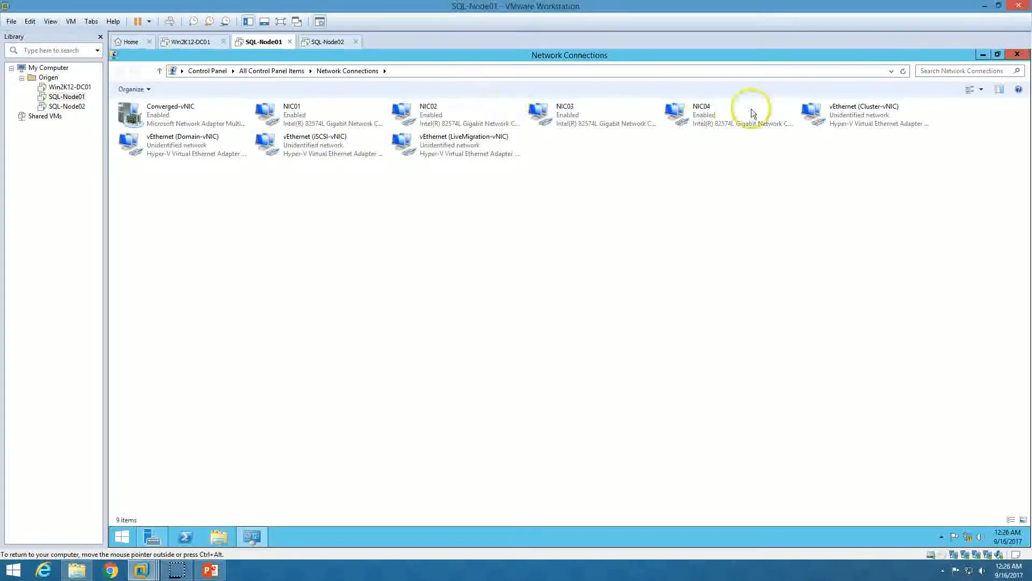
In Details view, open Domain-vNIC's properties, turn off IPv6, and open its IPv4 settings
left_click(980, 89)
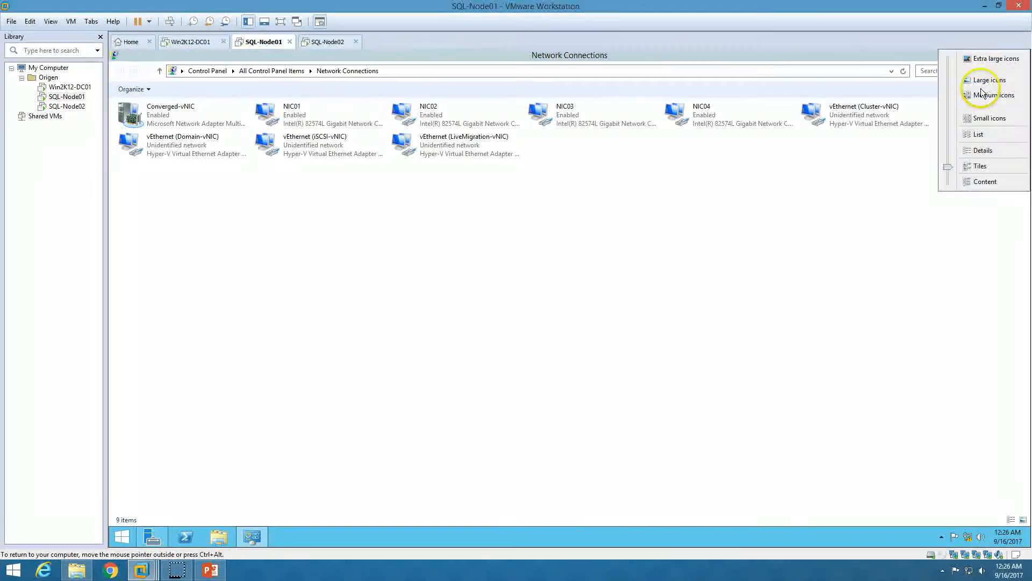
left_click(979, 134)
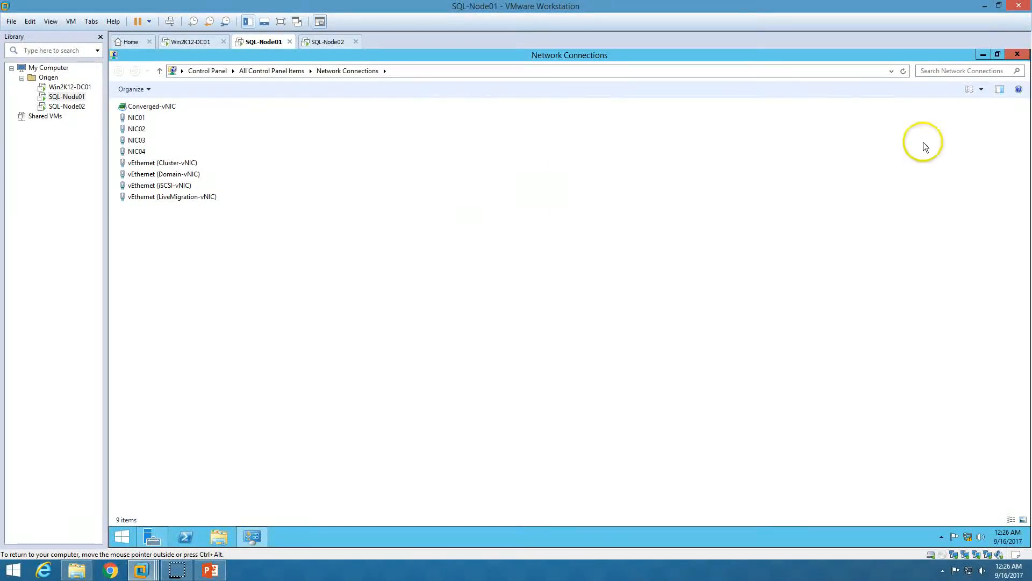
left_click(981, 89)
left_click(979, 145)
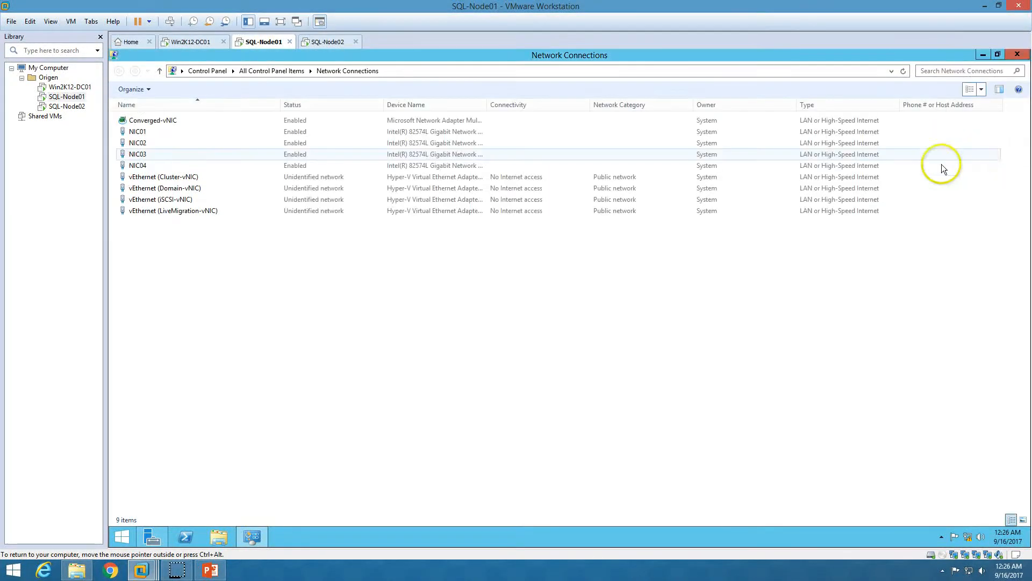
left_click(181, 189)
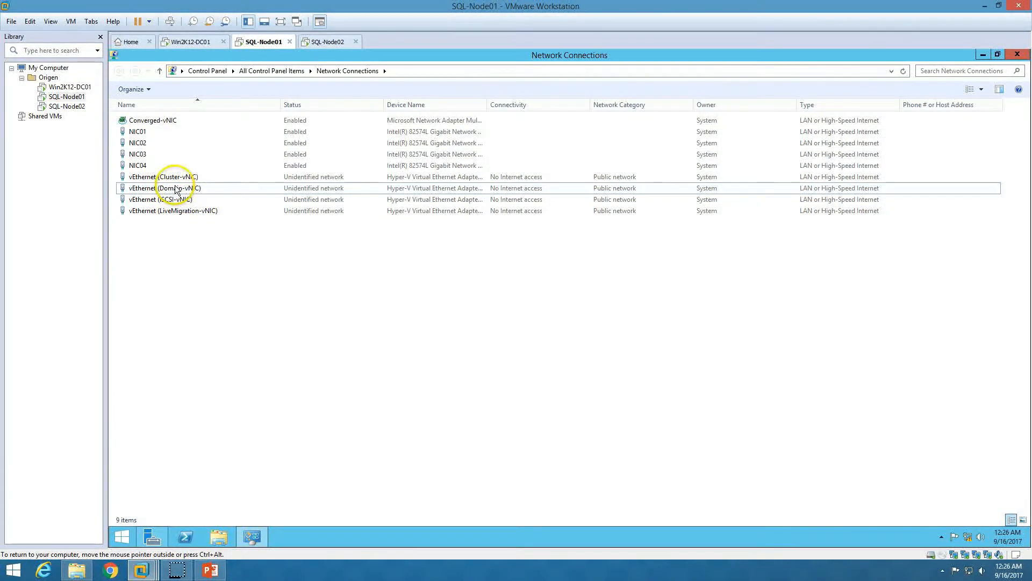
left_click(186, 189)
double_click(186, 189)
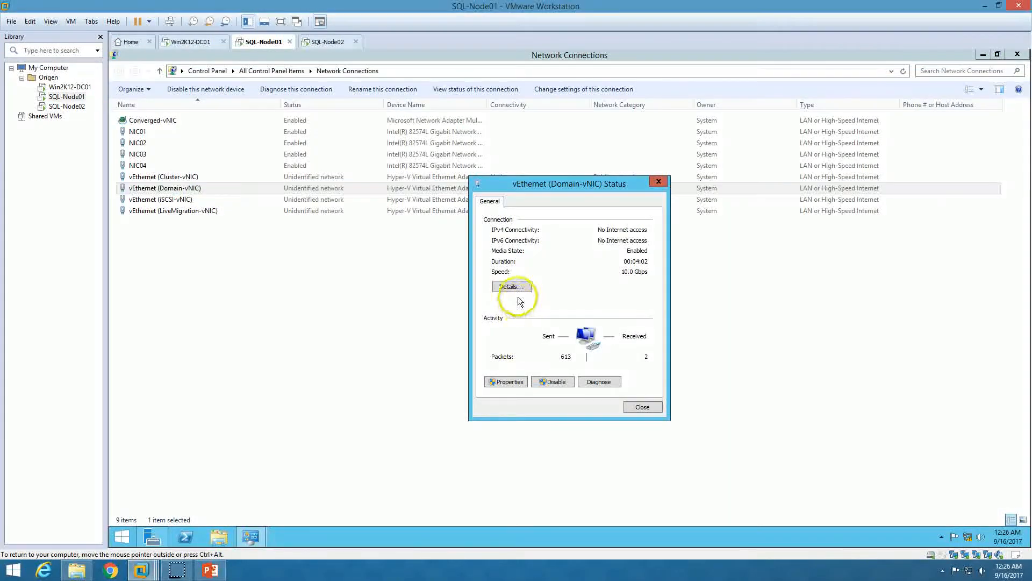
left_click(508, 382)
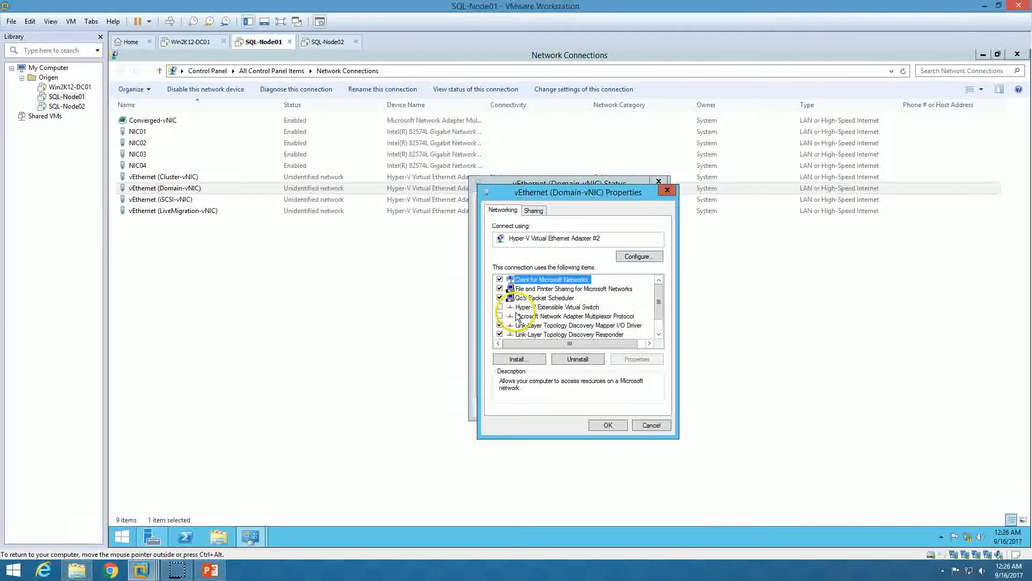
scroll(541, 329, "down", 1)
left_click(500, 325)
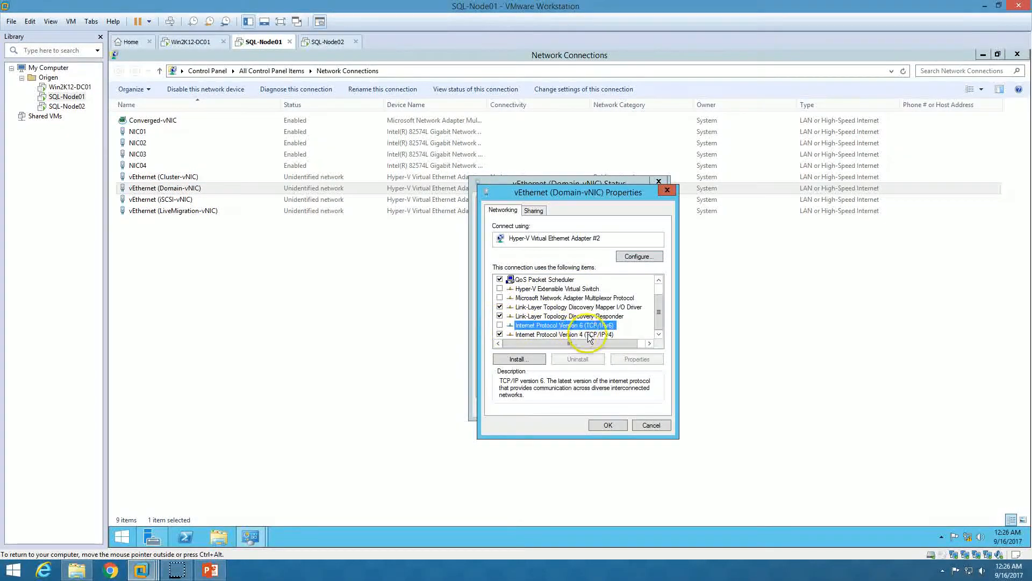
left_click(591, 334)
left_click(632, 358)
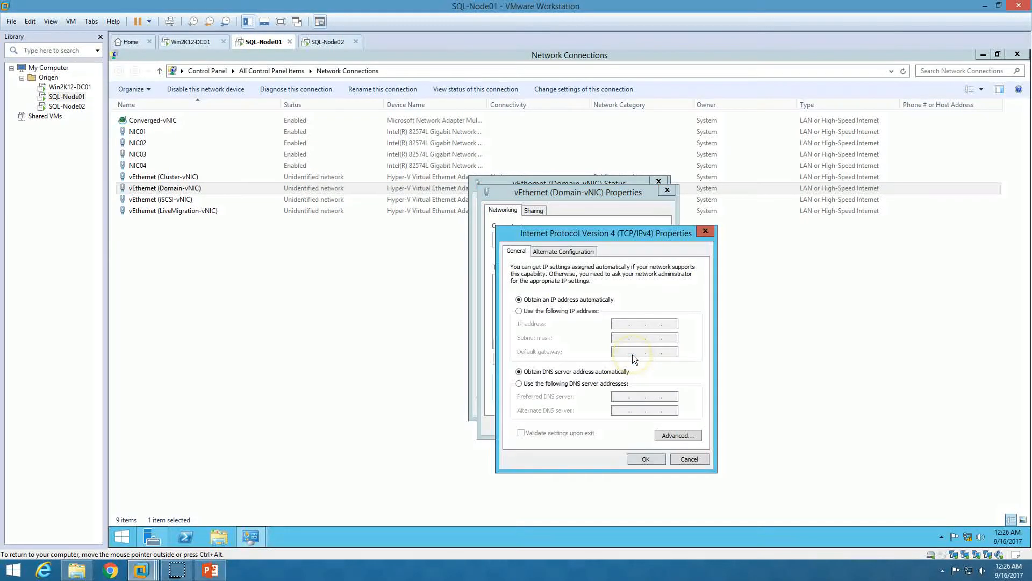
Give Domain-vNIC static IP 192.168.1.241, mask 255.255.255.0, DNS 192.168.1.254, and close its dialogs
left_click(529, 312)
left_click(619, 324)
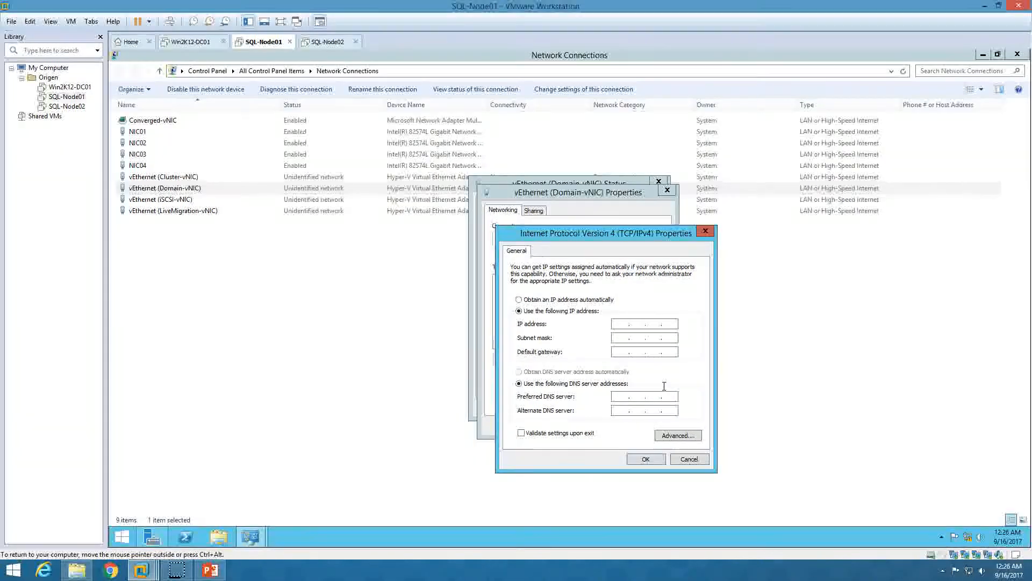
type("192 . 168 . 1 . 241")
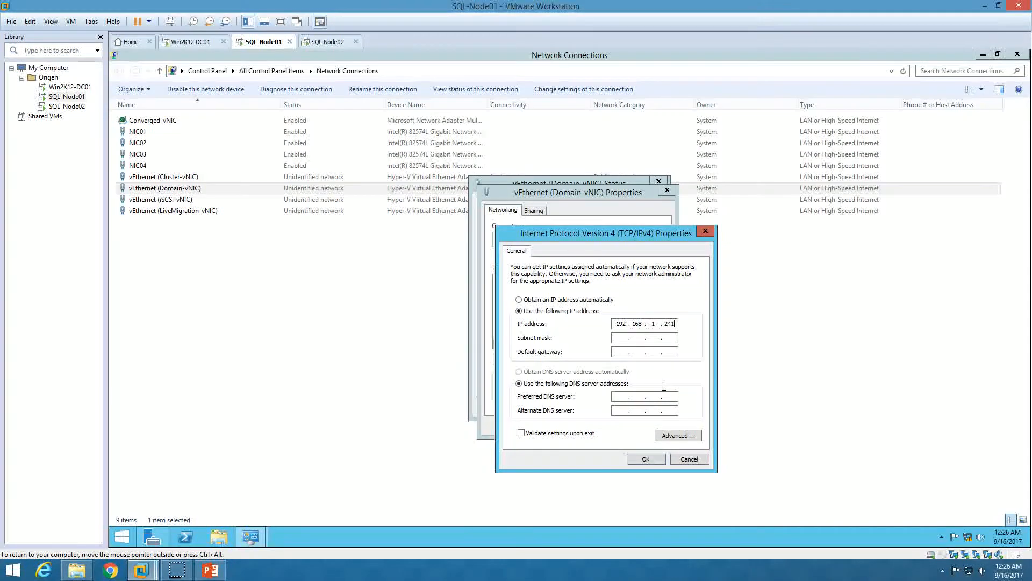
key("Tab")
key("Tab")
type("192 . 168 . 1 . 2")
left_click(654, 460)
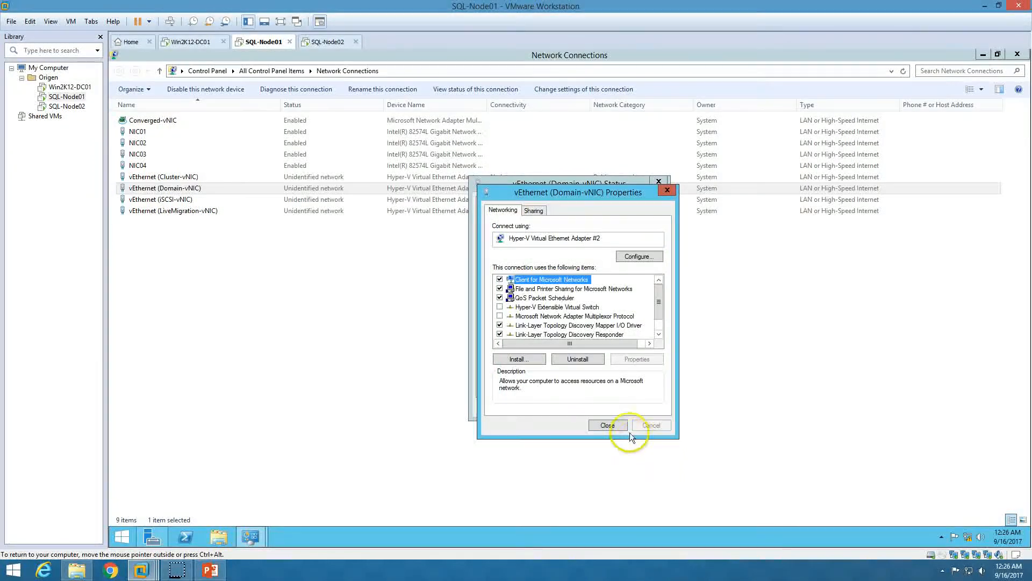
left_click(617, 427)
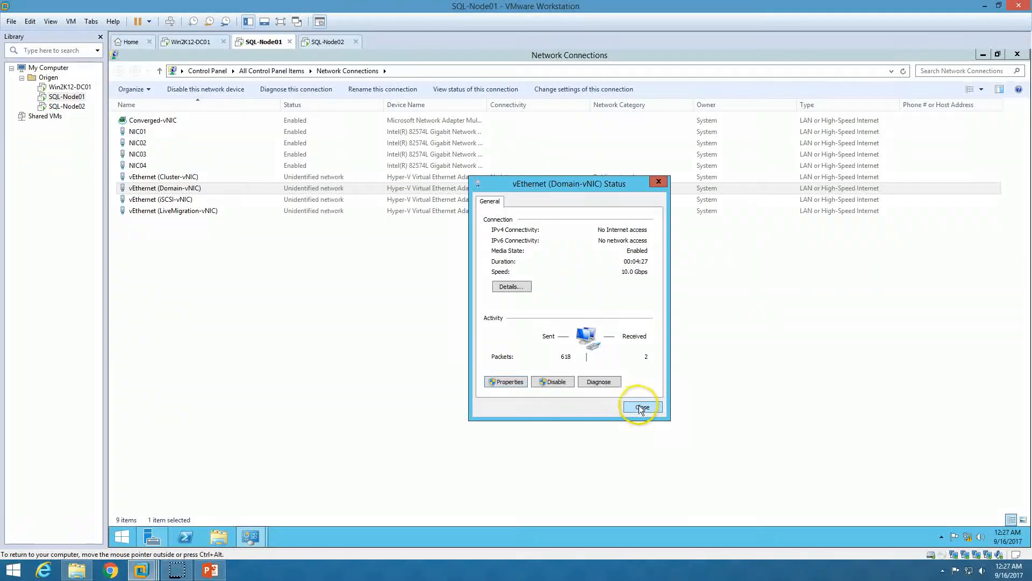
left_click(643, 407)
Set Cluster-vNIC's IPv4 address to 192.168.2.241 with mask 255.255.255.0
left_click(182, 177)
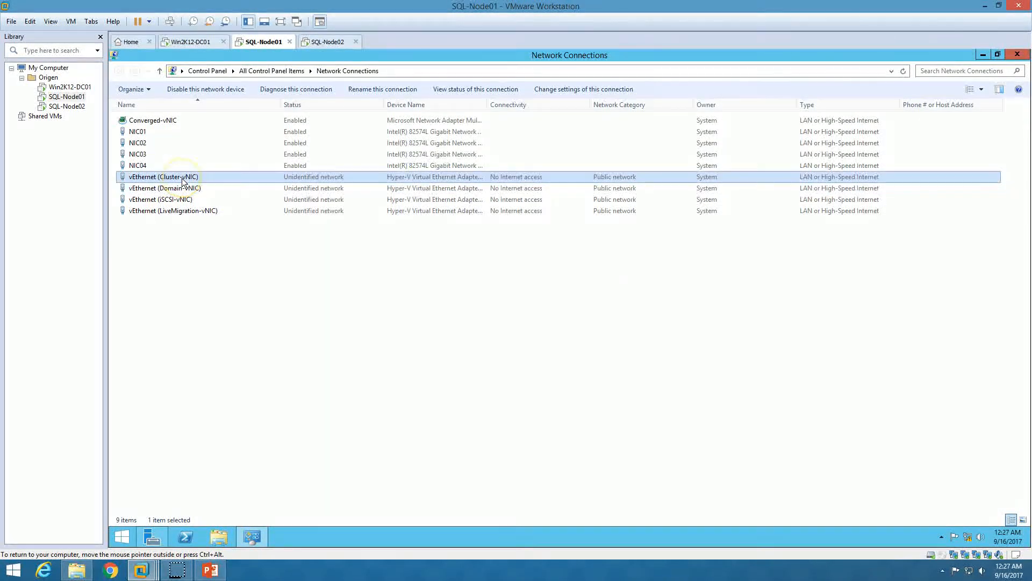
double_click(182, 181)
left_click(507, 380)
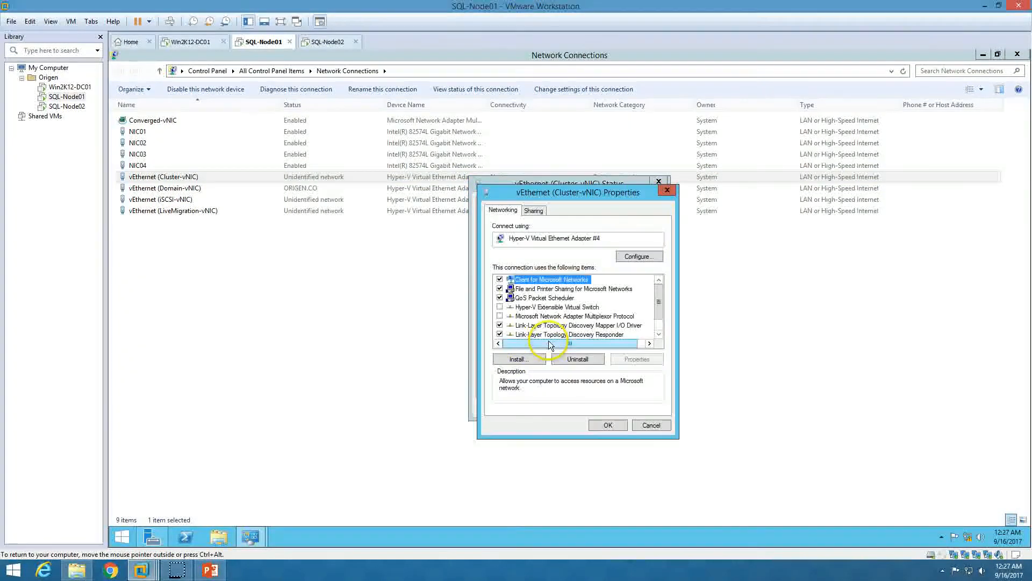
scroll(549, 323, "down", 1)
left_click(543, 326)
left_click(543, 334)
left_click(629, 359)
left_click(626, 328)
type("192.16")
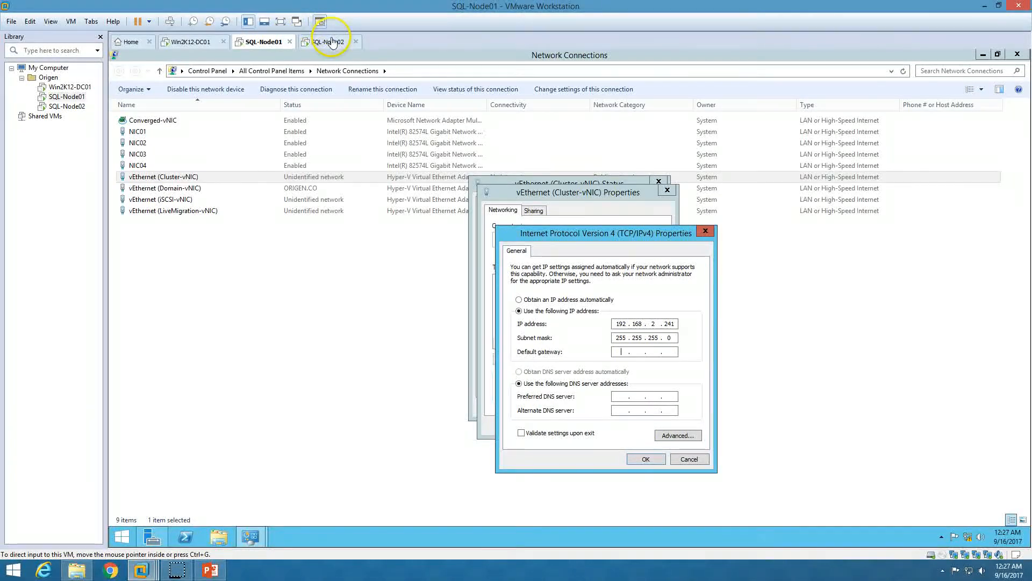
left_click(647, 460)
left_click(610, 430)
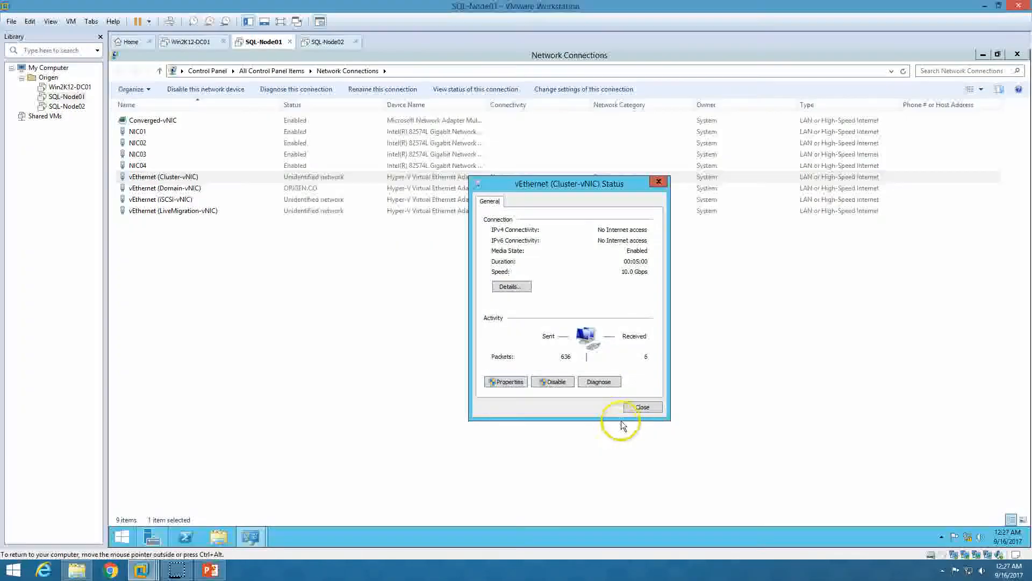
left_click(643, 406)
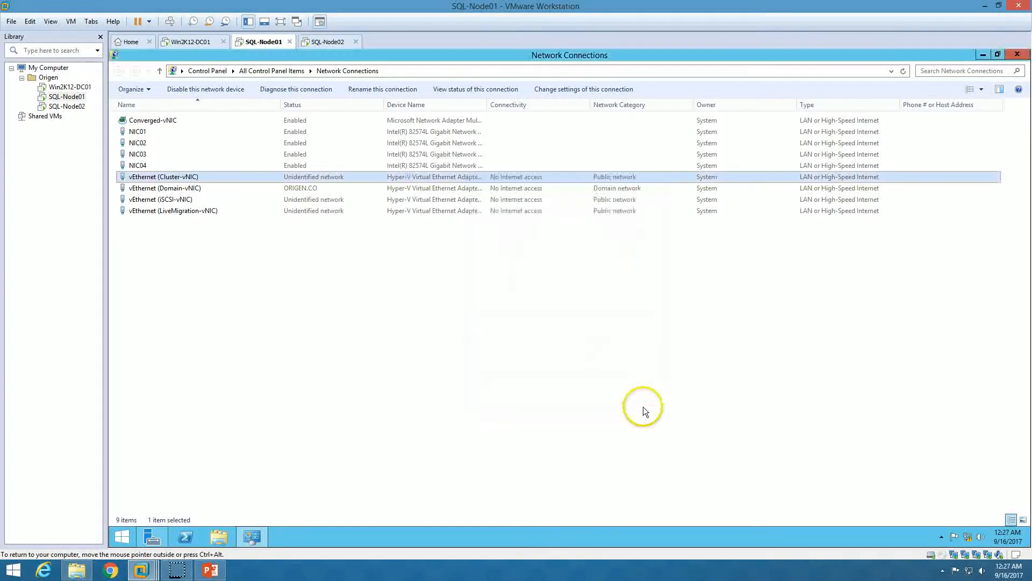
Set iSCSI-vNIC to static IP 10.10.10.241 with mask 255.255.255.0 and close its dialogs
double_click(194, 200)
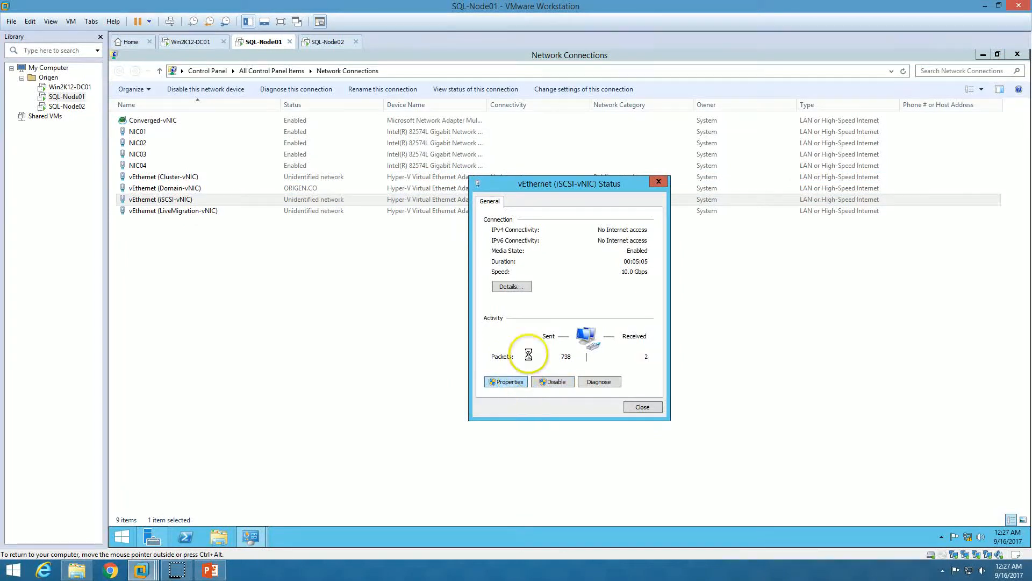
scroll(559, 317, "down", 2)
left_click(562, 325)
left_click(564, 334)
left_click(637, 359)
left_click(589, 311)
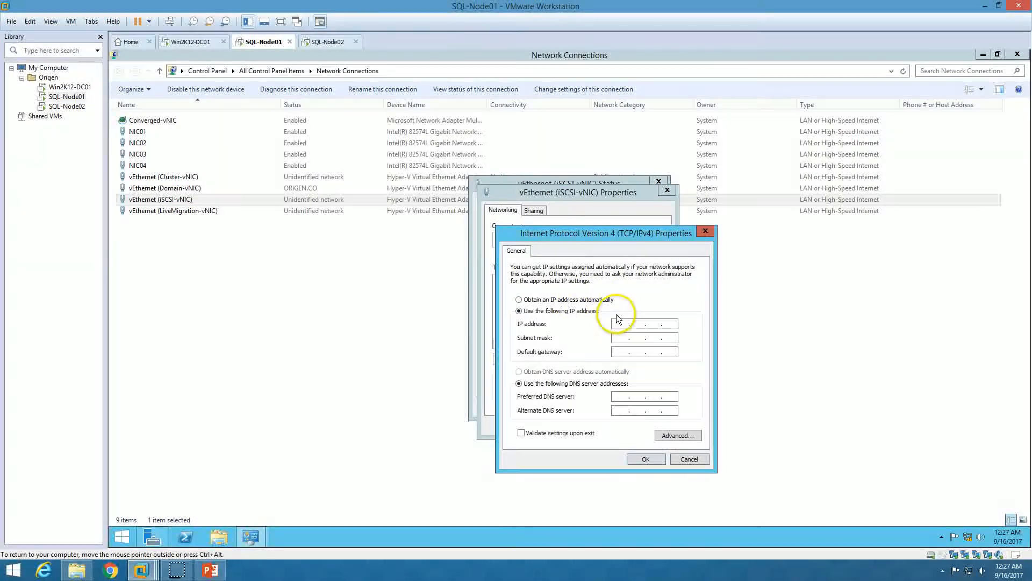
left_click(622, 324)
type("10.10.")
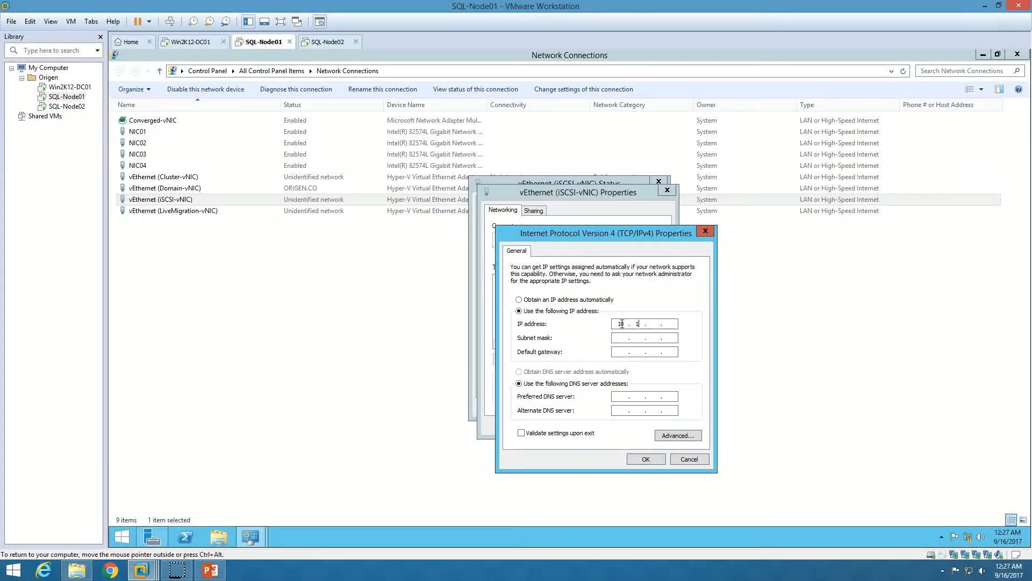
type("10.552")
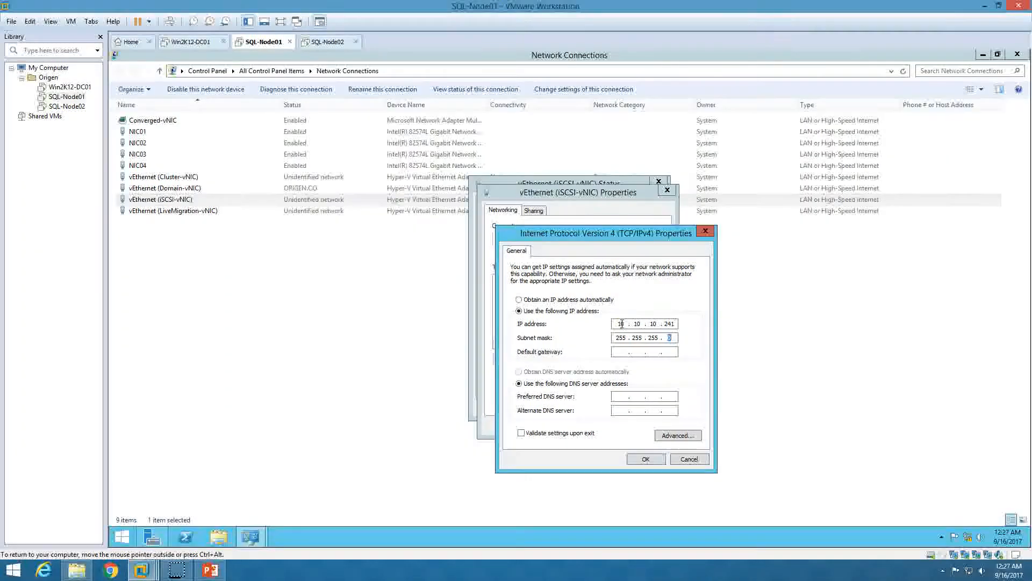
left_click(659, 460)
left_click(610, 425)
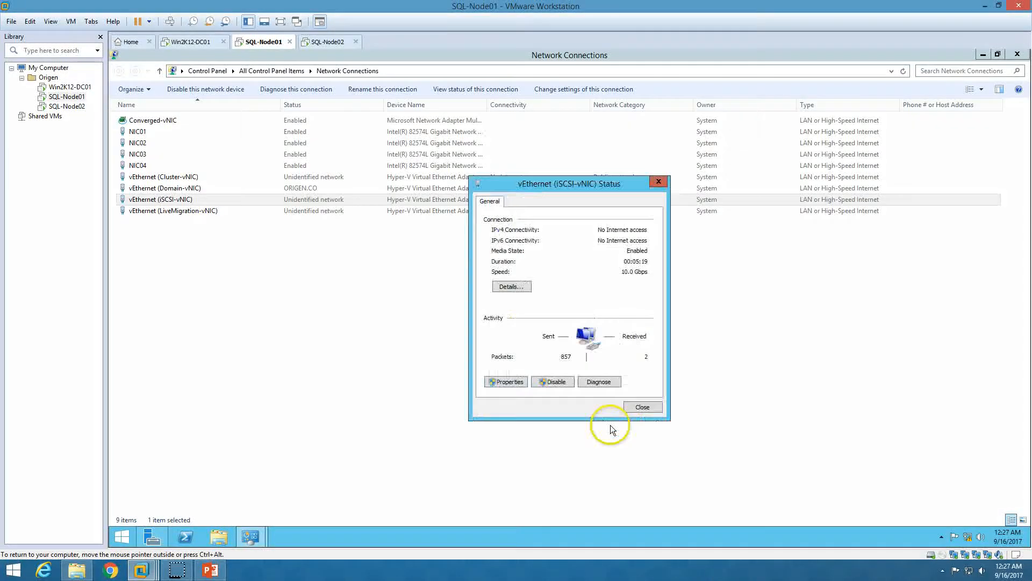
left_click(643, 407)
Give SQL-Node01's LiveMigration-vNIC the static IPv4 address 192.168.3.241 with mask 255.255.255.0
double_click(198, 211)
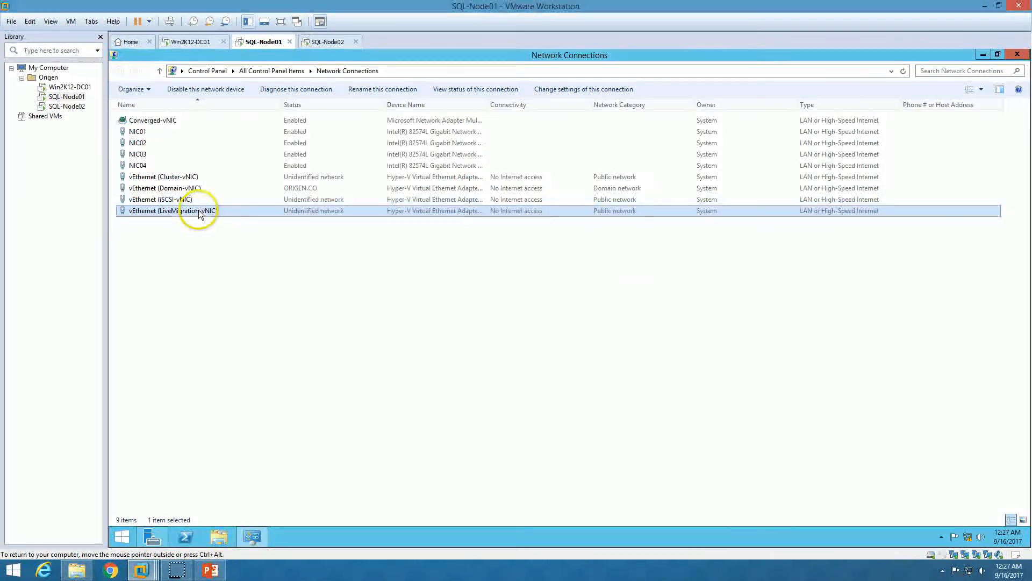
left_click(509, 382)
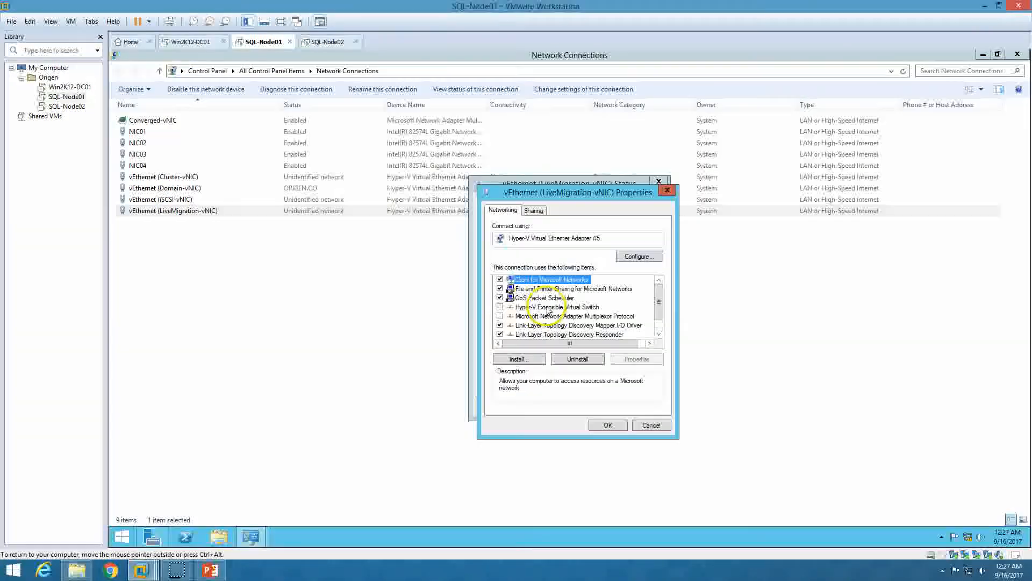
scroll(500, 323, "down", 1)
left_click(562, 334)
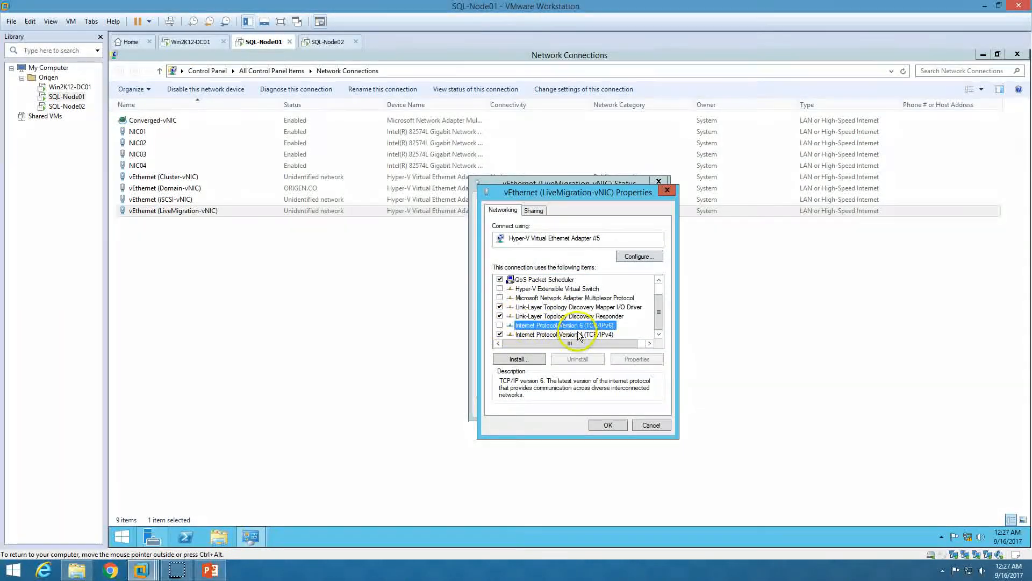
left_click(638, 359)
left_click(570, 310)
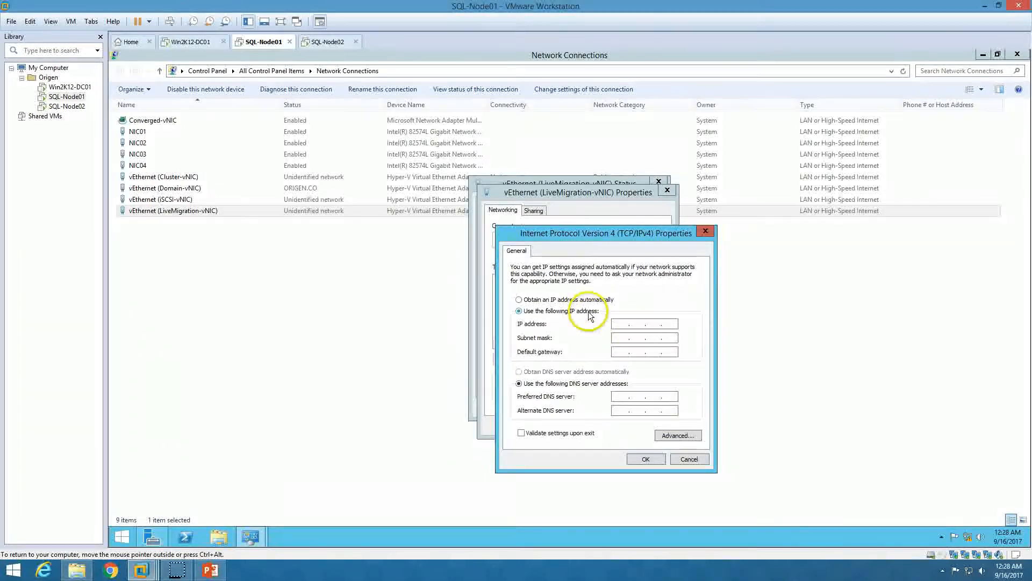
type("192 . 168 . ")
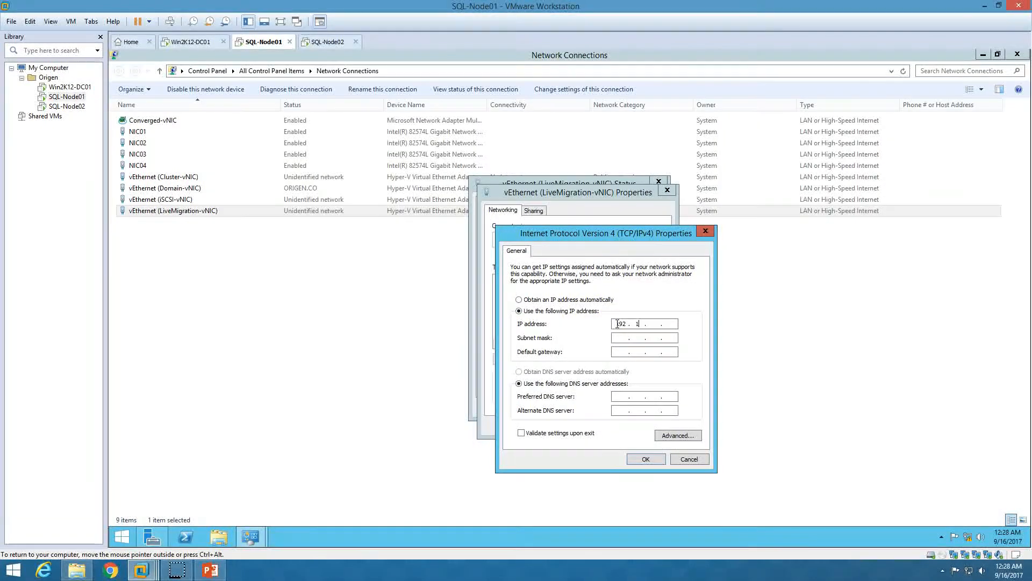
type("3 . 241")
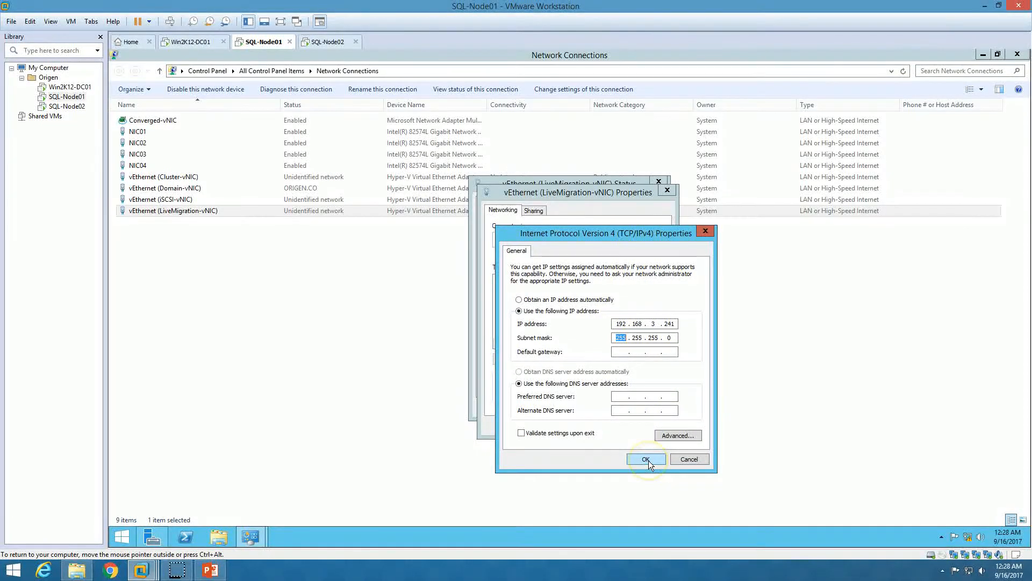
left_click(647, 460)
left_click(611, 423)
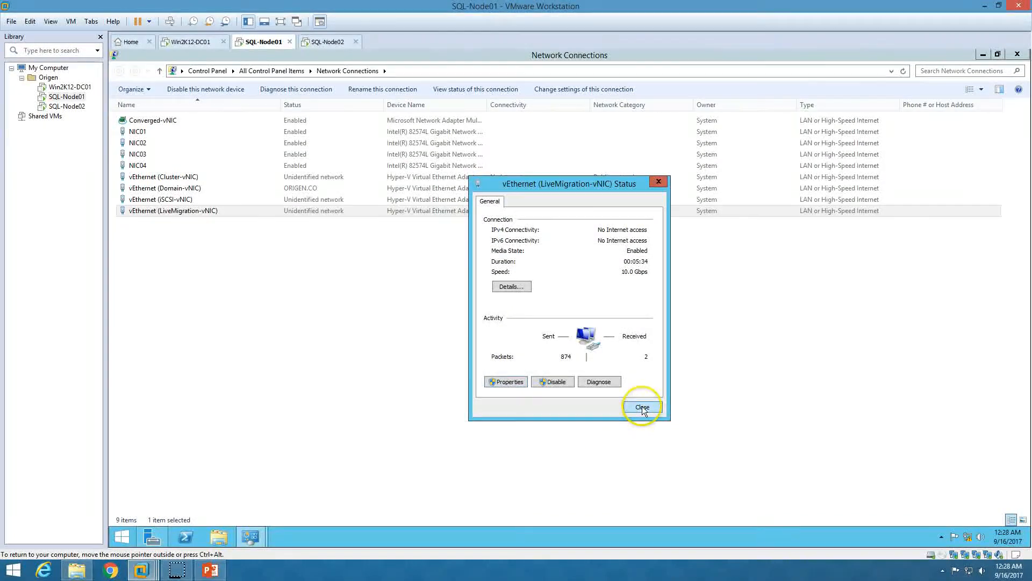
Close SQL-Node01's network windows and refresh Local Server to list the four static addresses
left_click(642, 407)
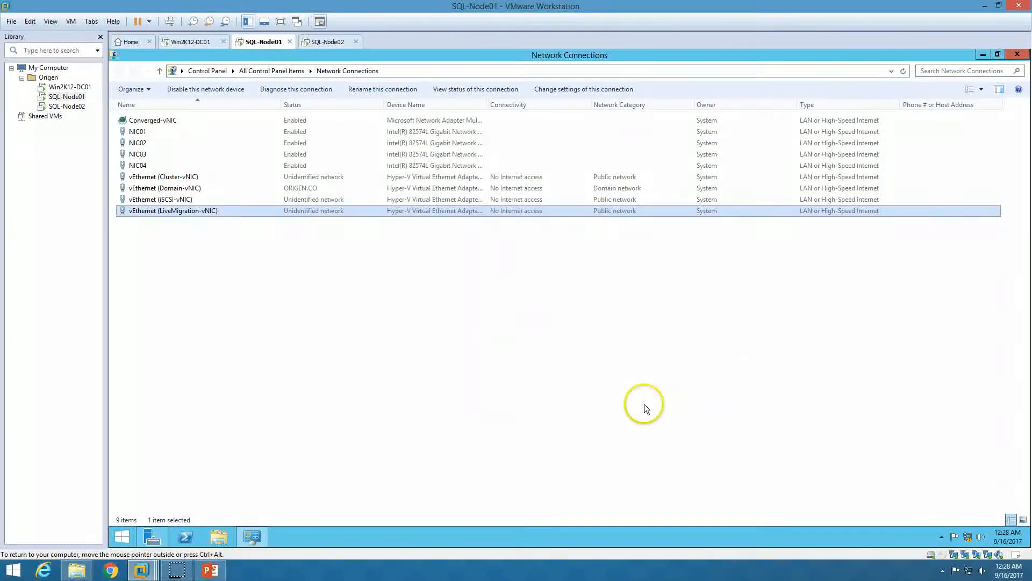
left_click(1022, 55)
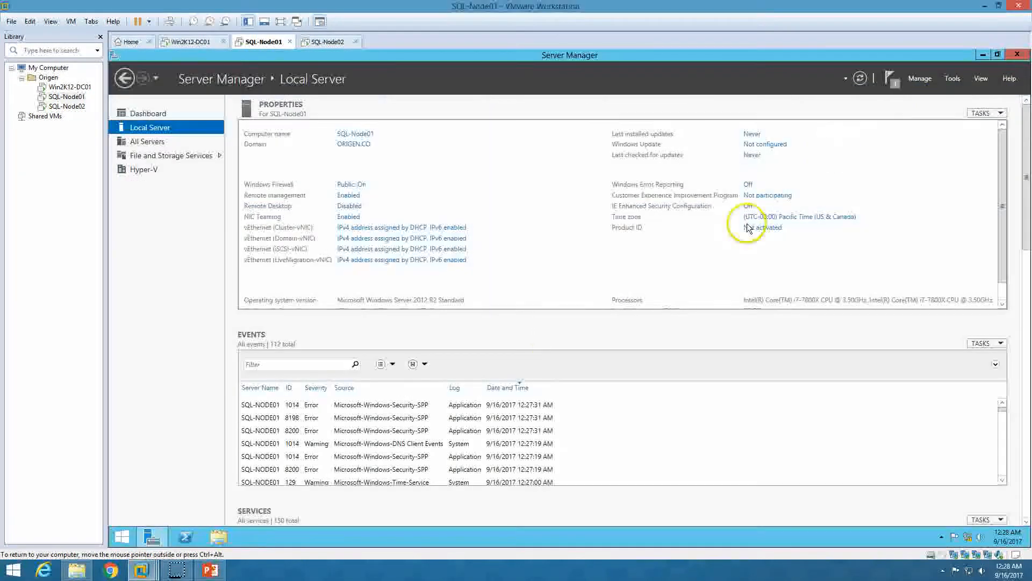
left_click(860, 78)
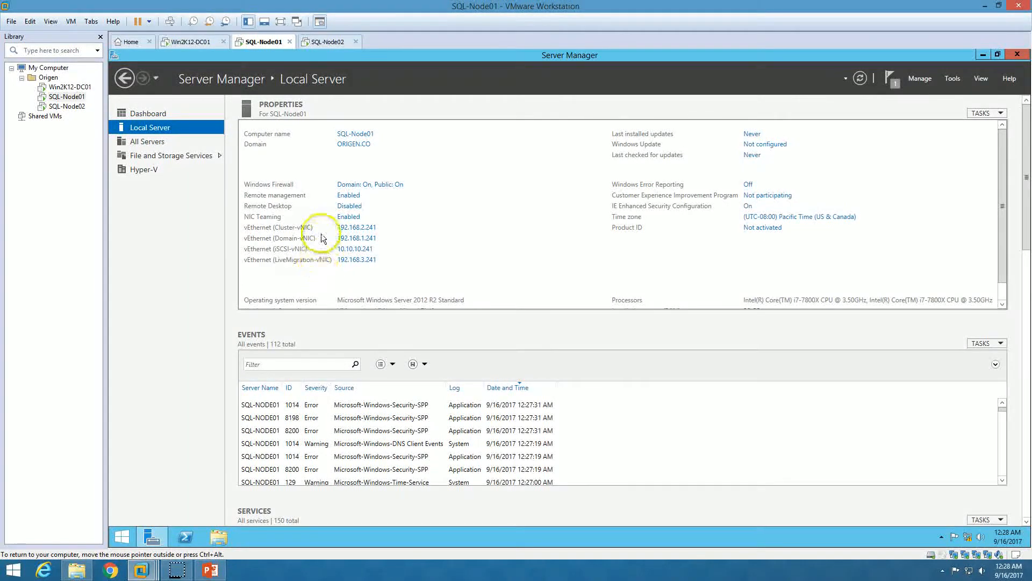
On SQL-Node02, open Network Connections maximized in Details view
left_click(328, 43)
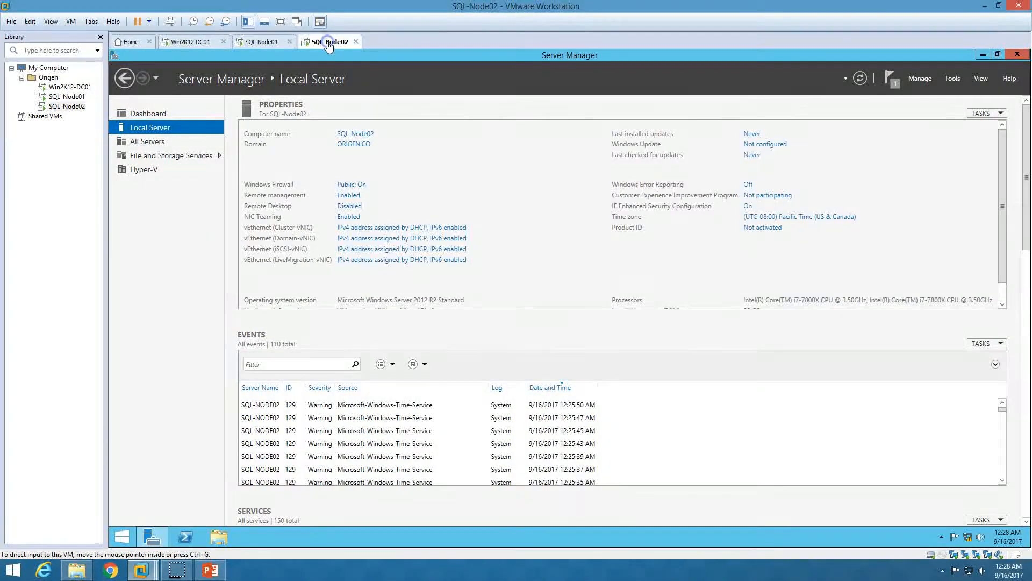
left_click(365, 230)
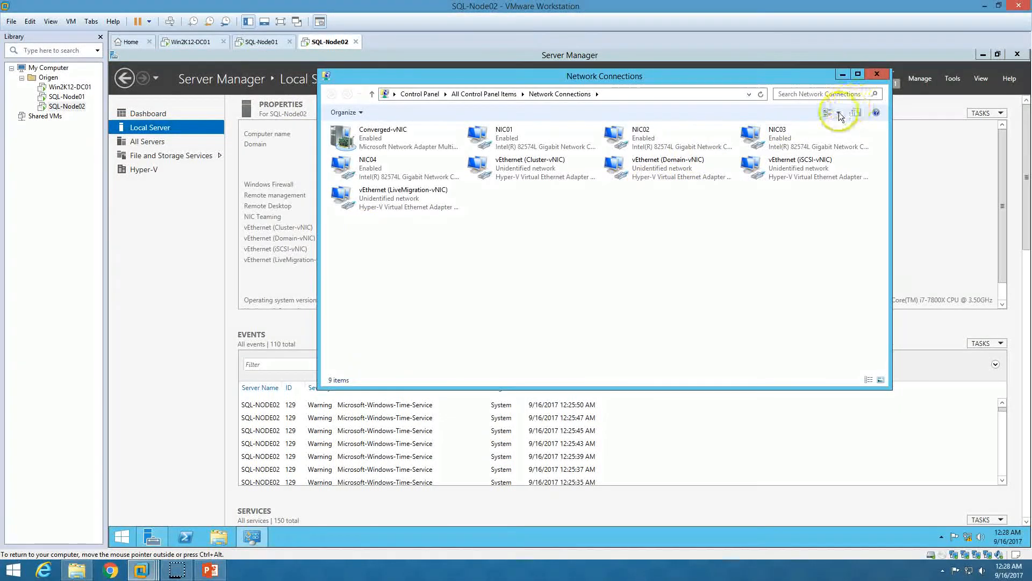
left_click(839, 113)
left_click(859, 148)
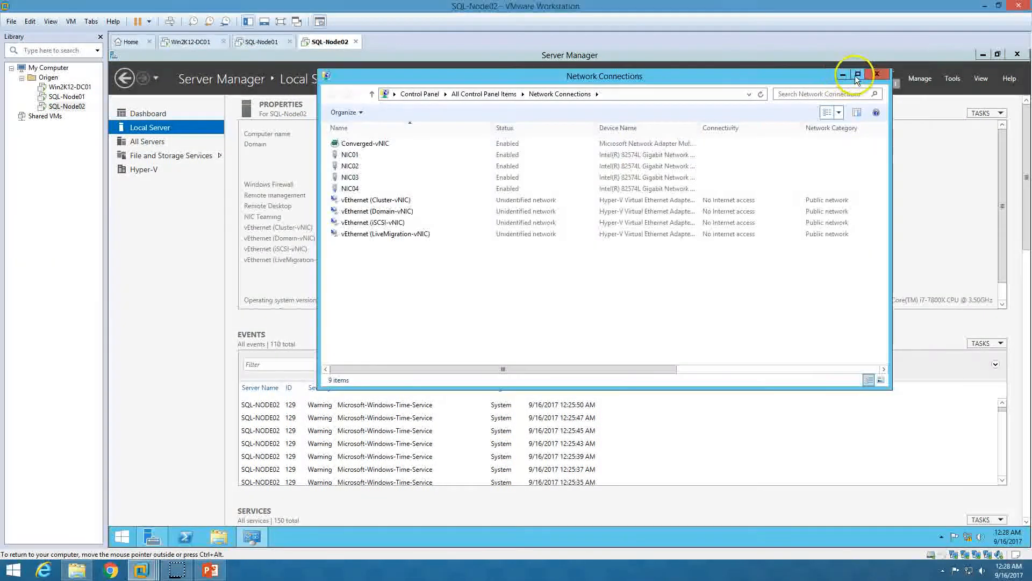
left_click(858, 75)
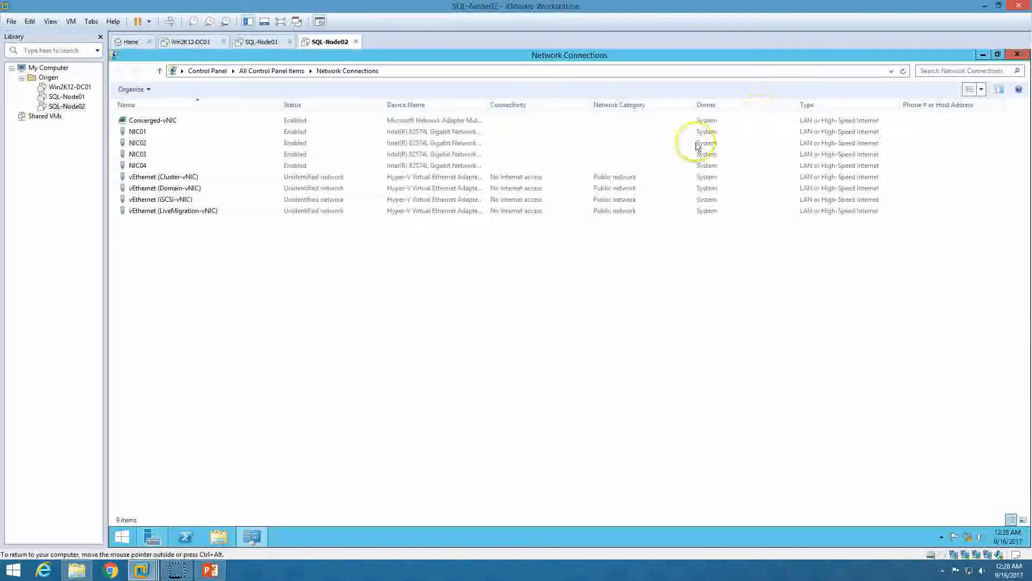
Turn off IPv6 on SQL-Node02's Cluster-vNIC connection
double_click(191, 177)
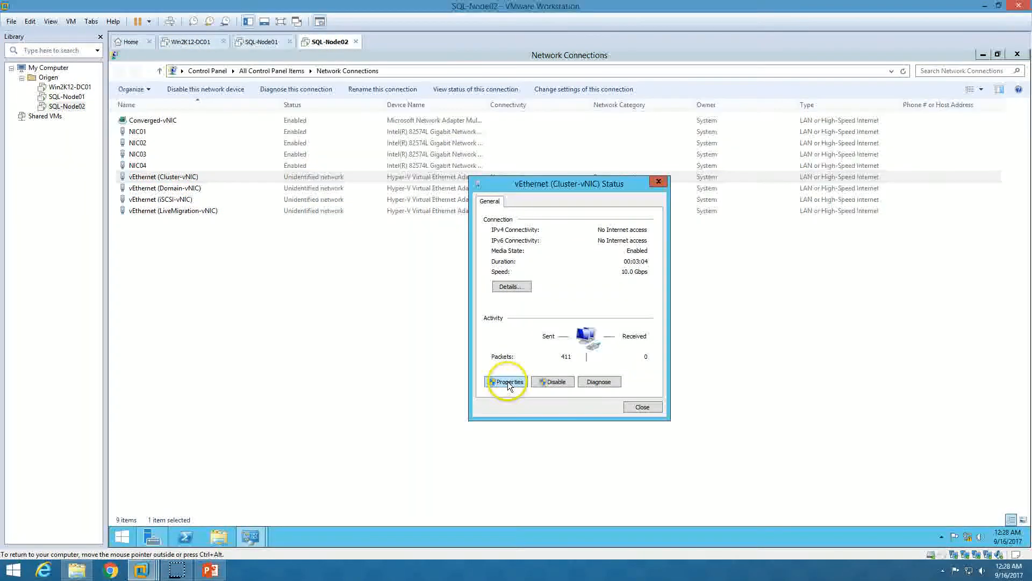
left_click(508, 382)
scroll(570, 323, "down", 1)
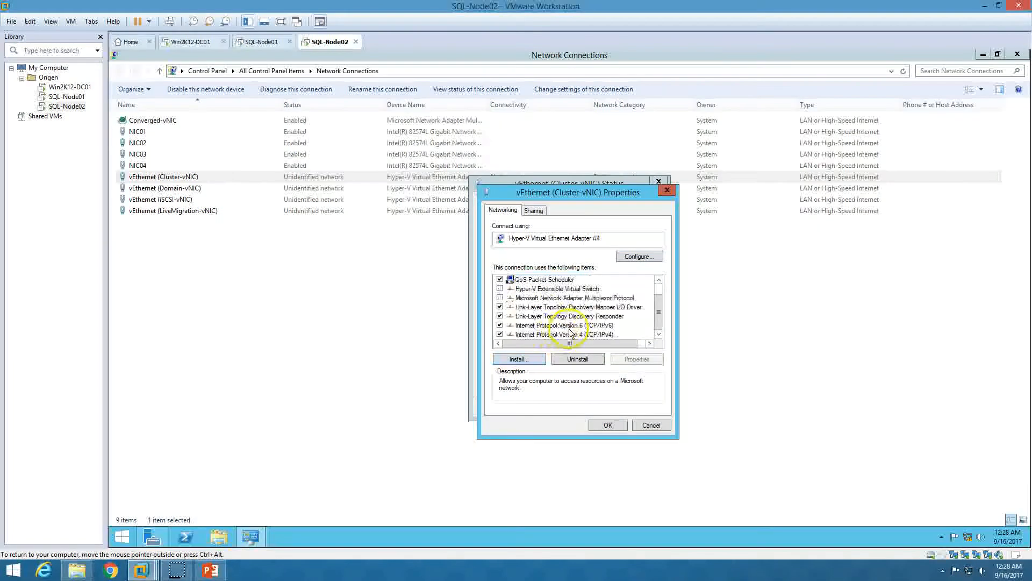
left_click(587, 326)
Set Cluster-vNIC's IPv4 to static 192.168.2.242 with mask 255.255.255.0
left_click(589, 334)
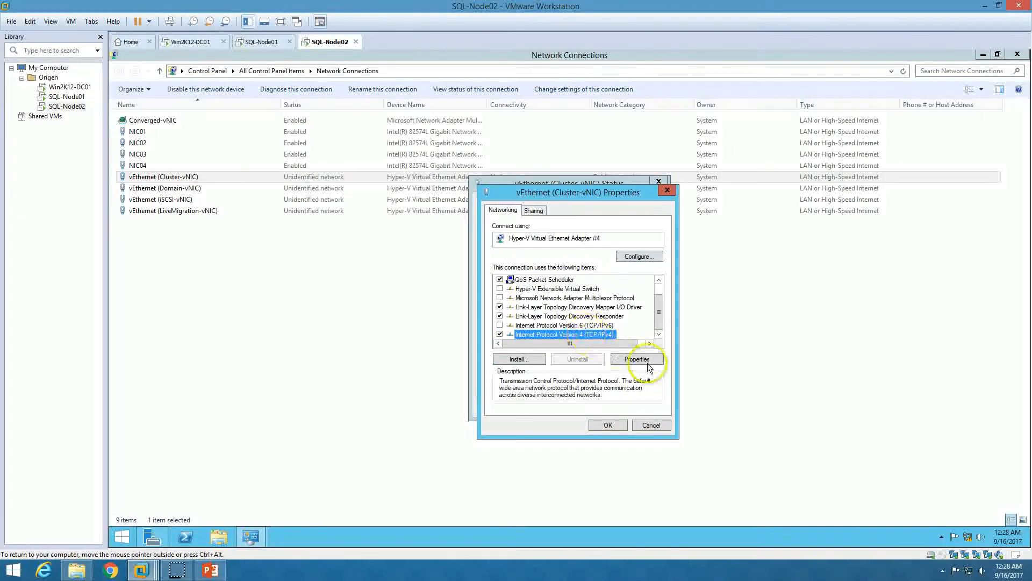
left_click(637, 358)
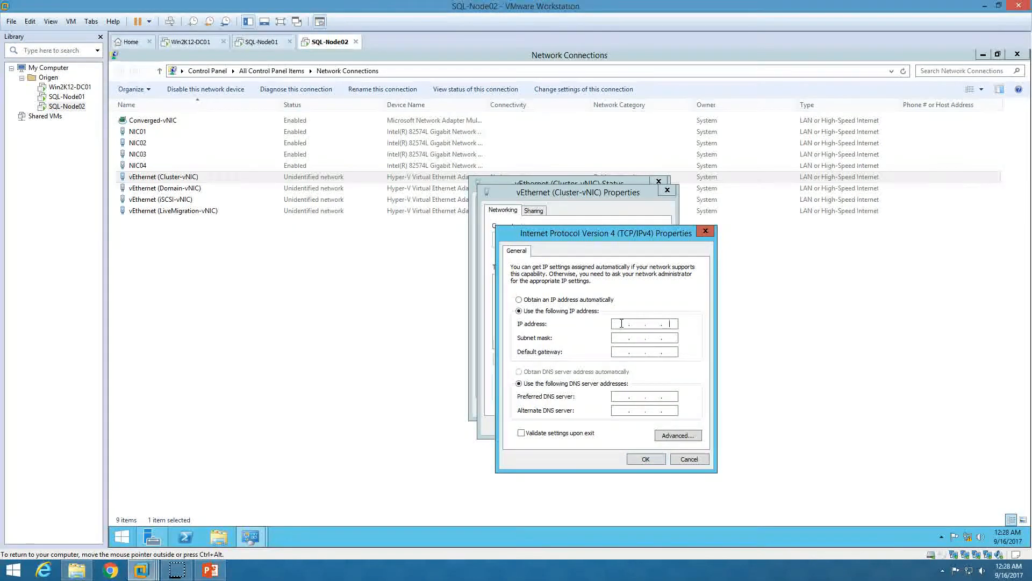
type("192 . 1")
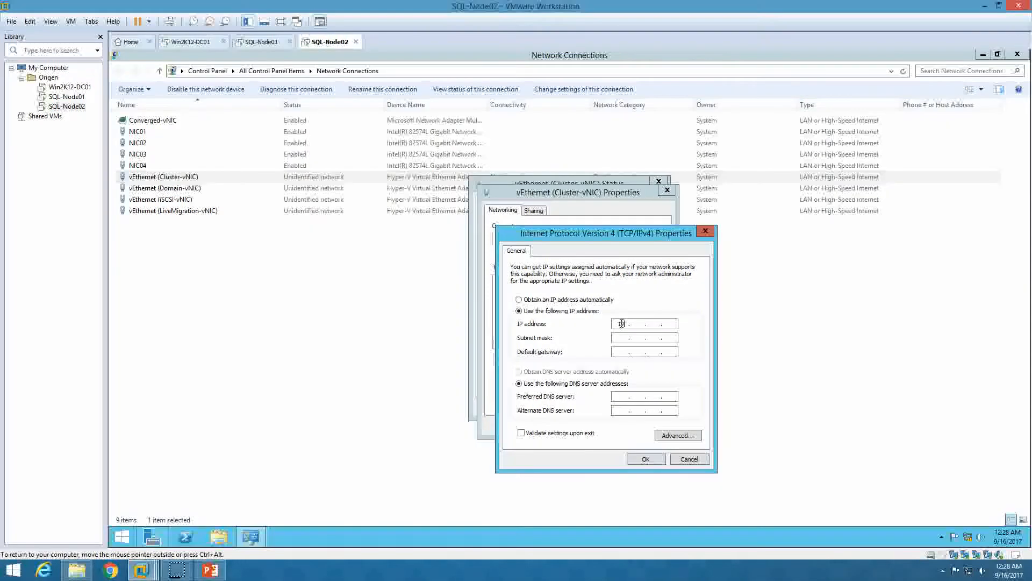
type("68")
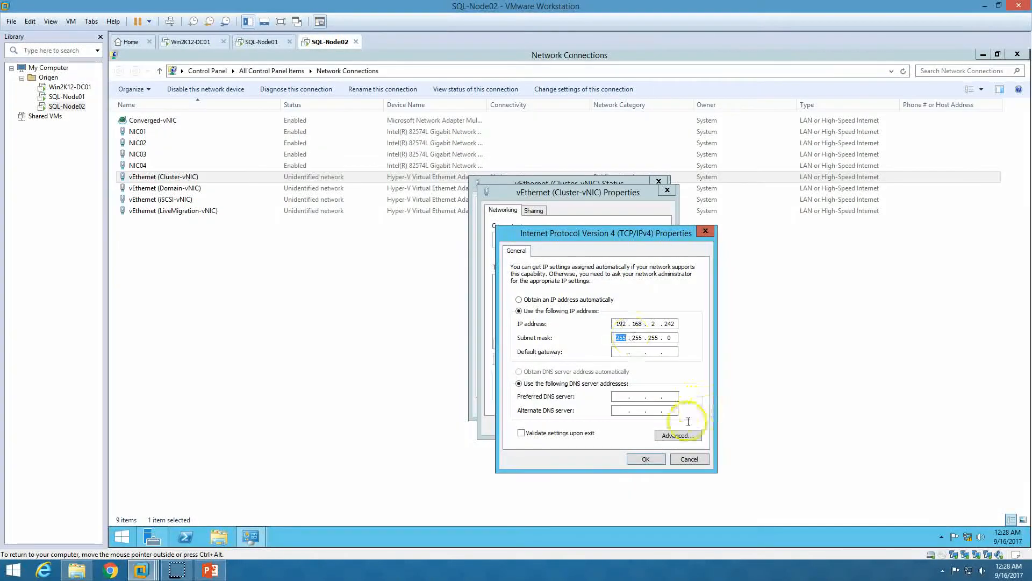
left_click(646, 459)
left_click(607, 425)
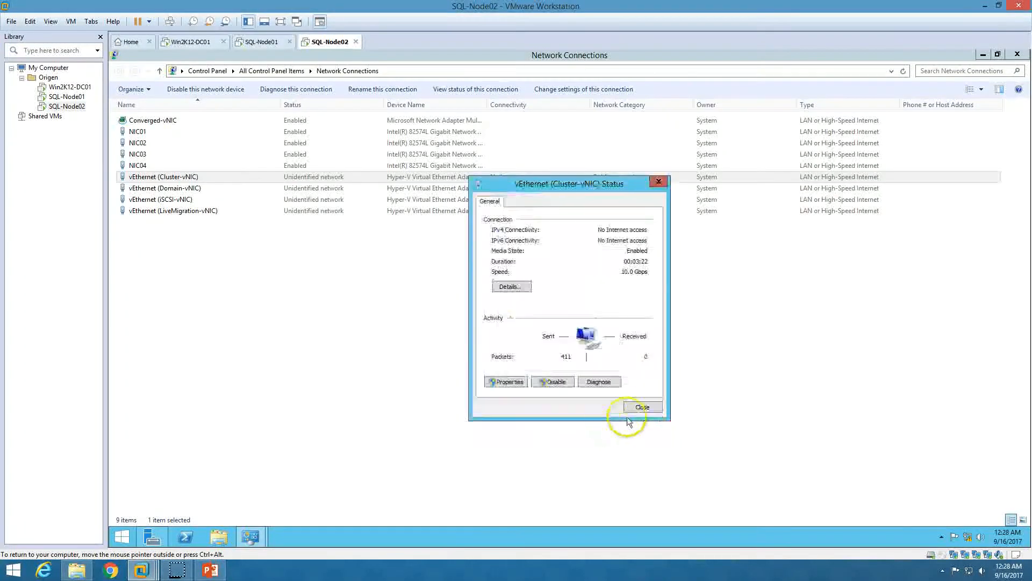
left_click(646, 406)
Set SQL-Node02's Domain-vNIC to static 192.168.1.242, mask 255.255.255.0, with preferred DNS 192.168.1.254
double_click(183, 188)
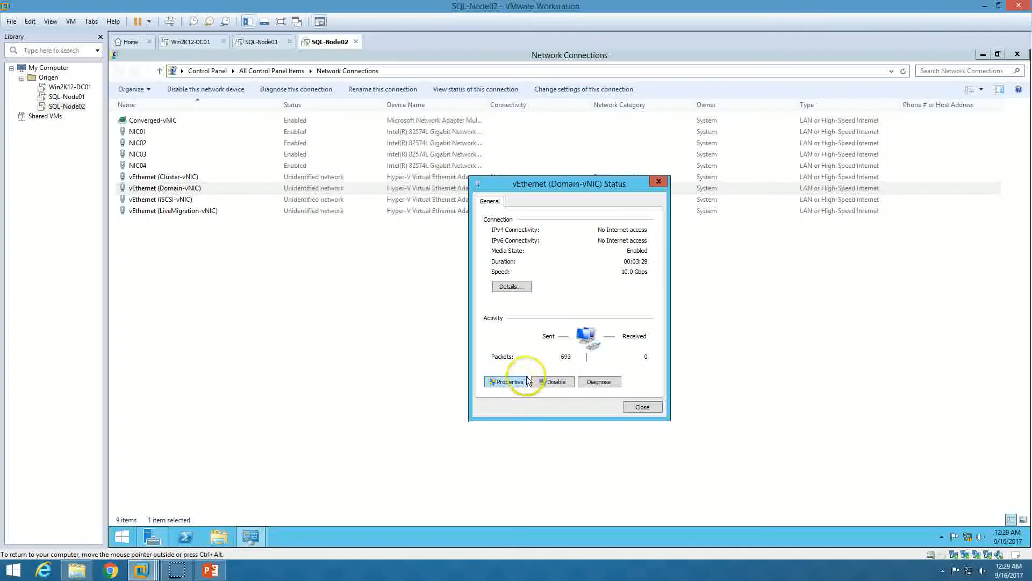
left_click(511, 382)
left_click(543, 325)
left_click(581, 333)
left_click(636, 358)
left_click(520, 310)
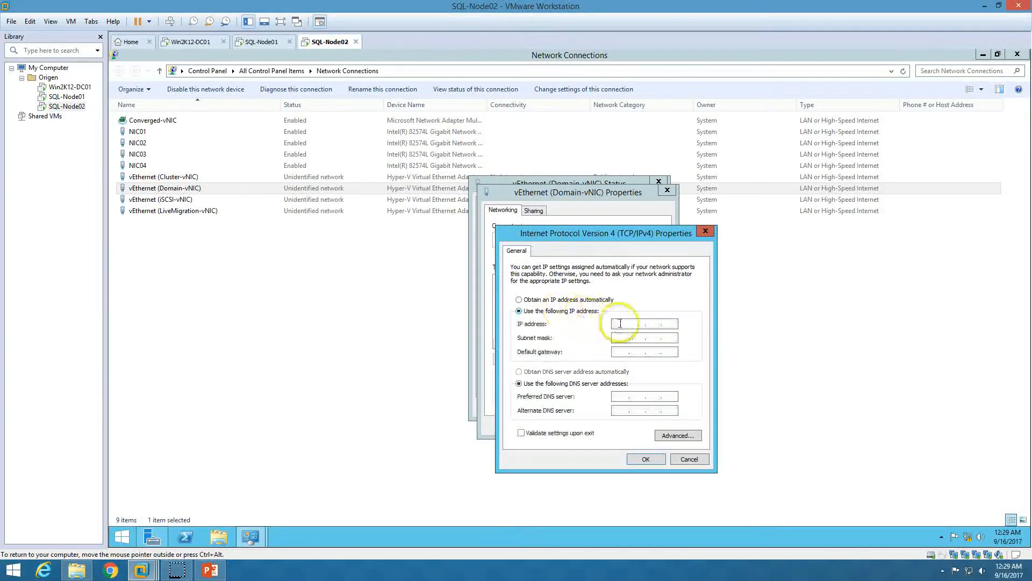
left_click(621, 323)
type("192.168.1.2")
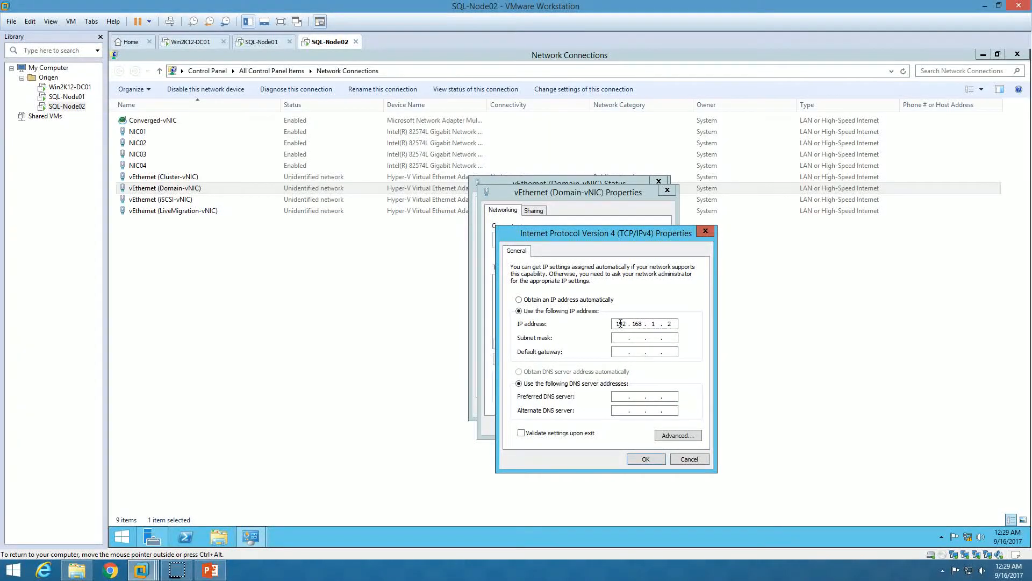
key("Tab")
key("Tab")
key("Tab")
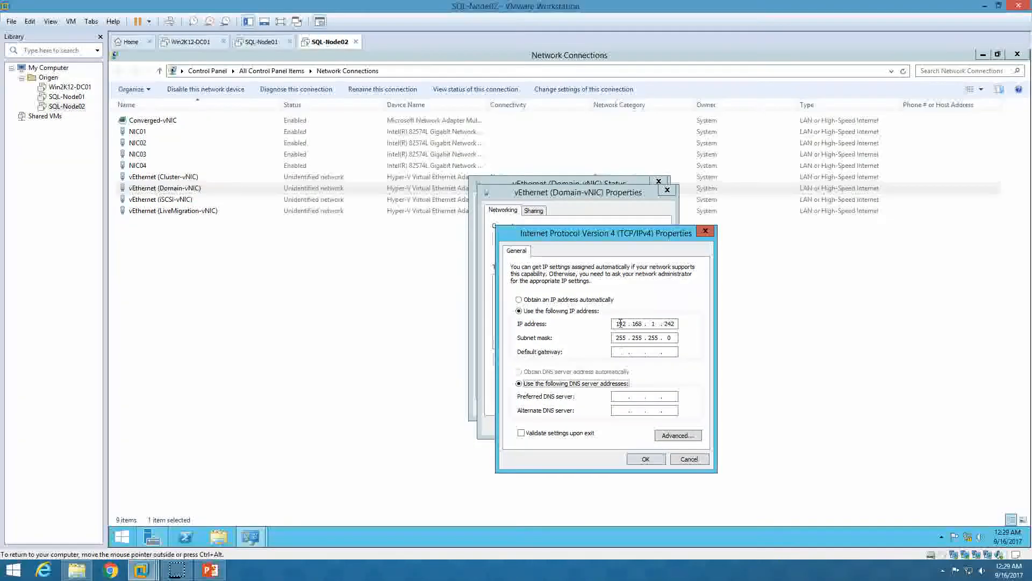
type("192.16")
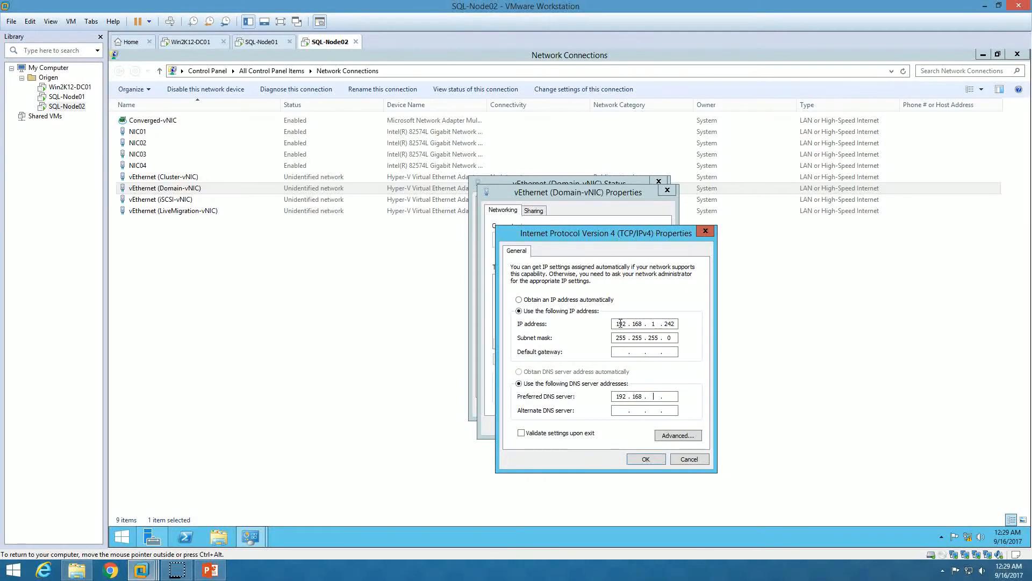
left_click(656, 459)
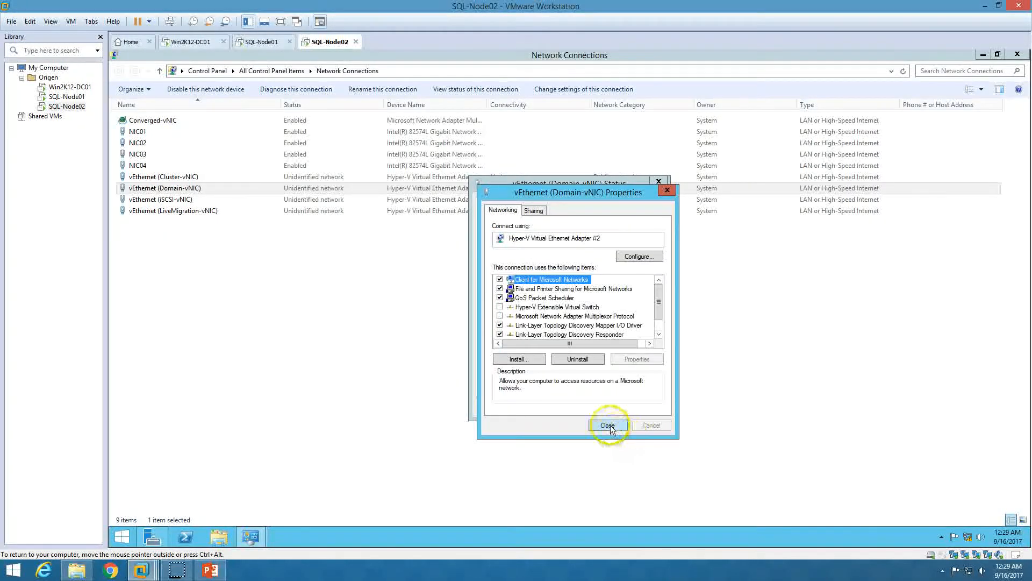
left_click(610, 424)
left_click(643, 406)
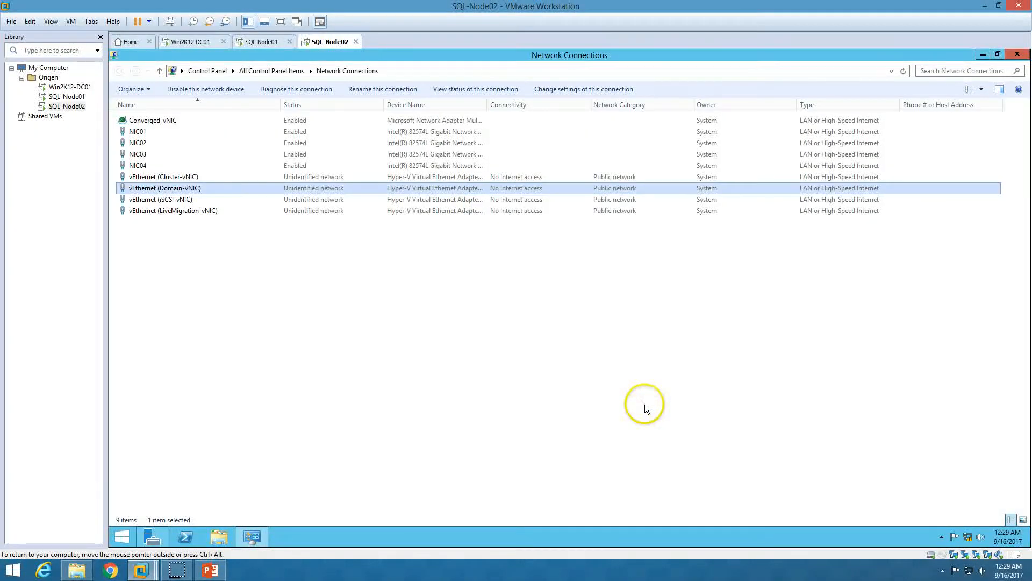
Turn off IPv6 on SQL-Node02's iSCSI-vNIC connection
double_click(191, 200)
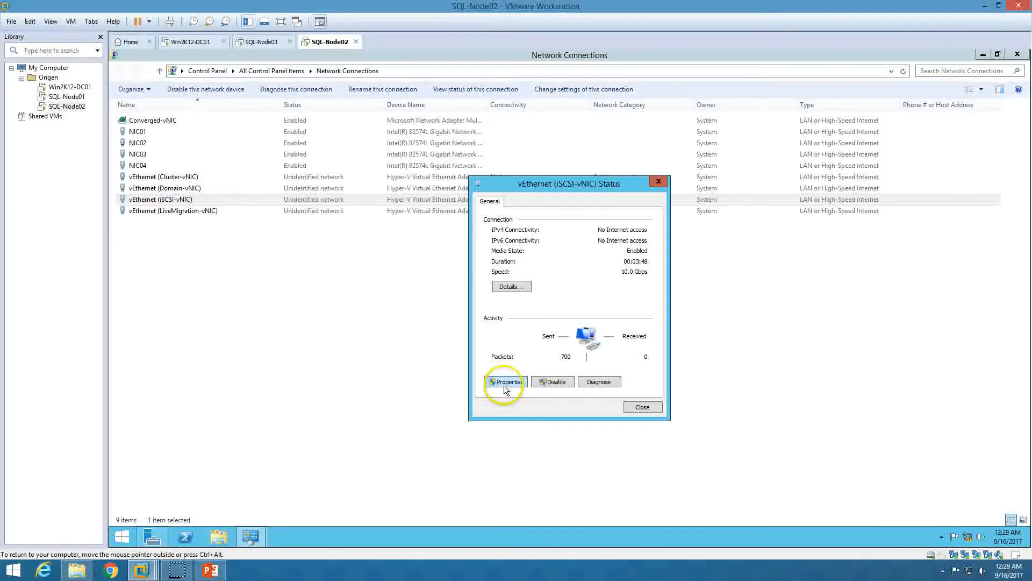
left_click(504, 383)
scroll(534, 340, "down", 1)
left_click(499, 325)
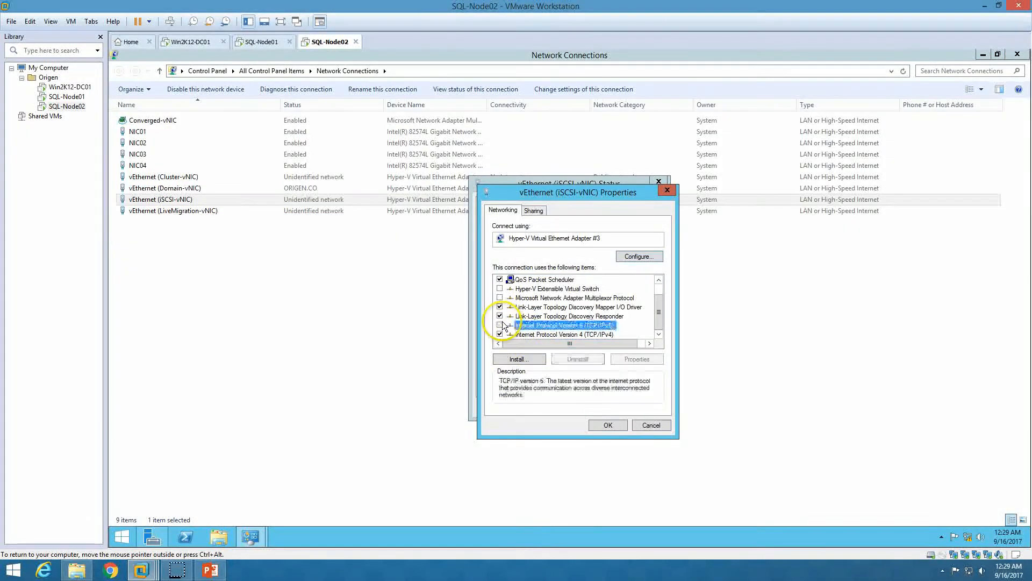
Set iSCSI-vNIC's IPv4 to static 10.10.10.242 with mask 255.255.255.0
left_click(559, 334)
left_click(637, 360)
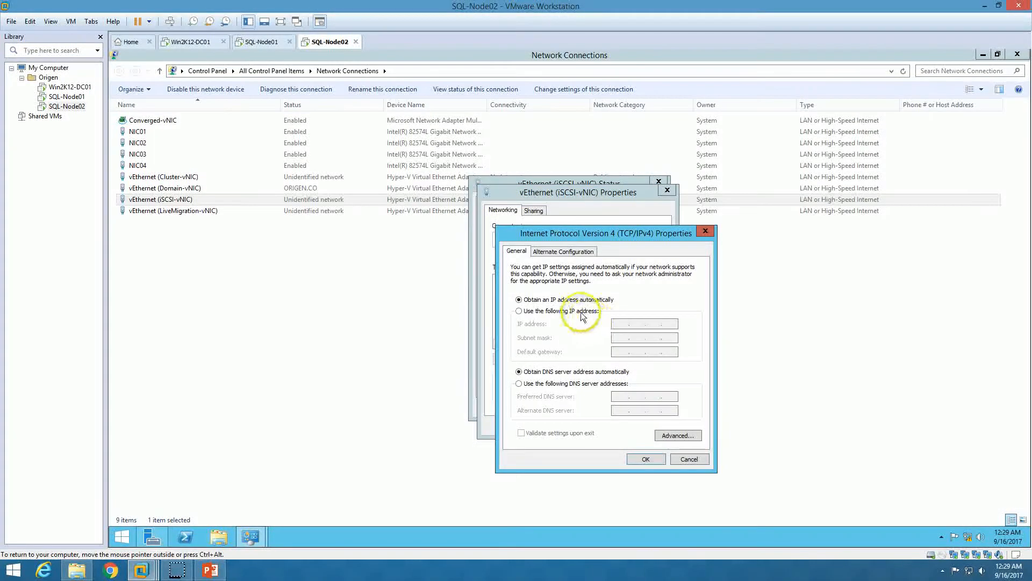
left_click(592, 310)
left_click(621, 324)
type("10.10.10.")
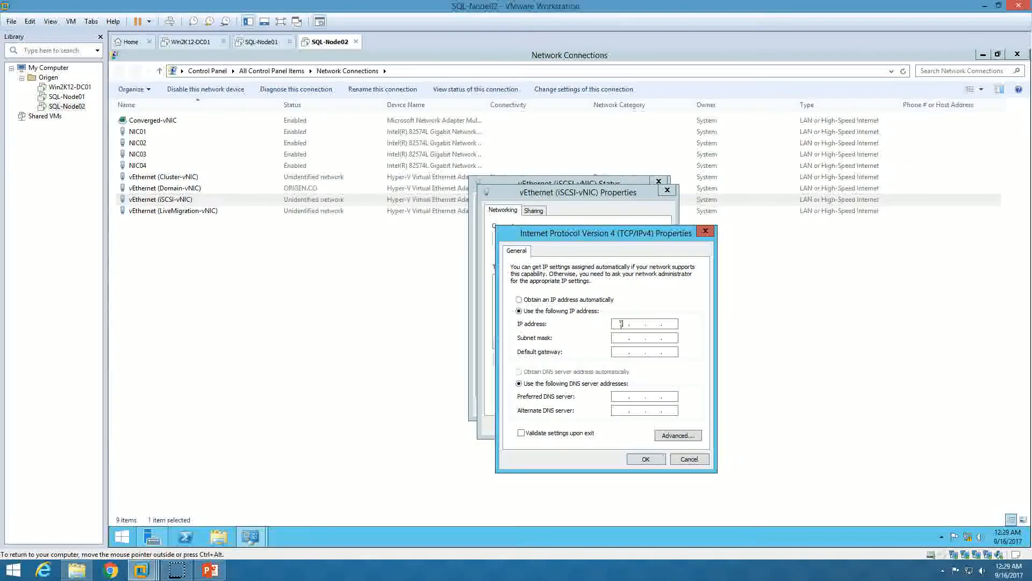
type("242")
key("Tab")
type("255.25")
left_click(645, 459)
left_click(606, 425)
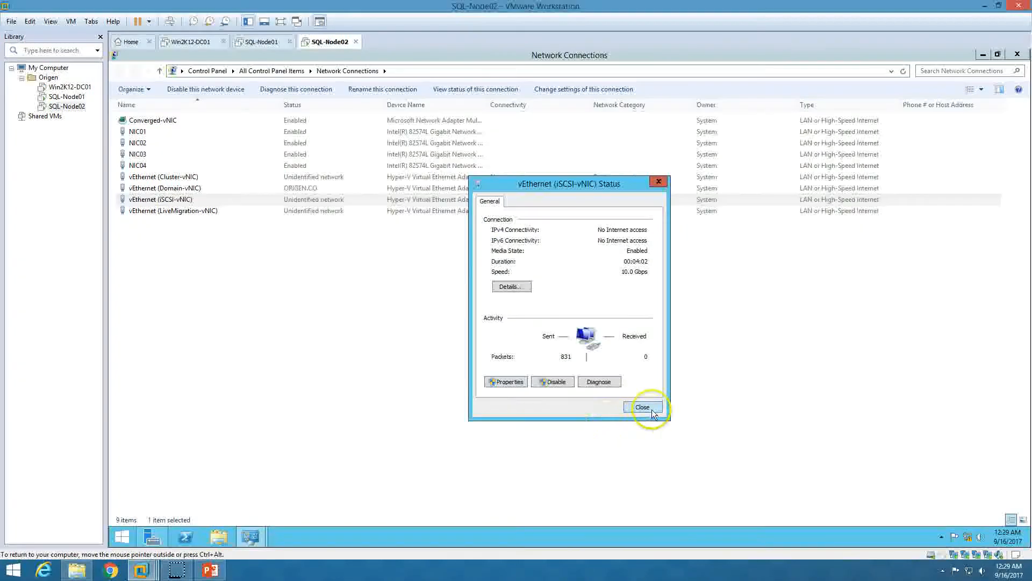
left_click(651, 409)
Enter static IP 192.168.3.242 with mask 255.255.255.0 for SQL-Node02's LiveMigration-vNIC
left_click(209, 213)
double_click(210, 213)
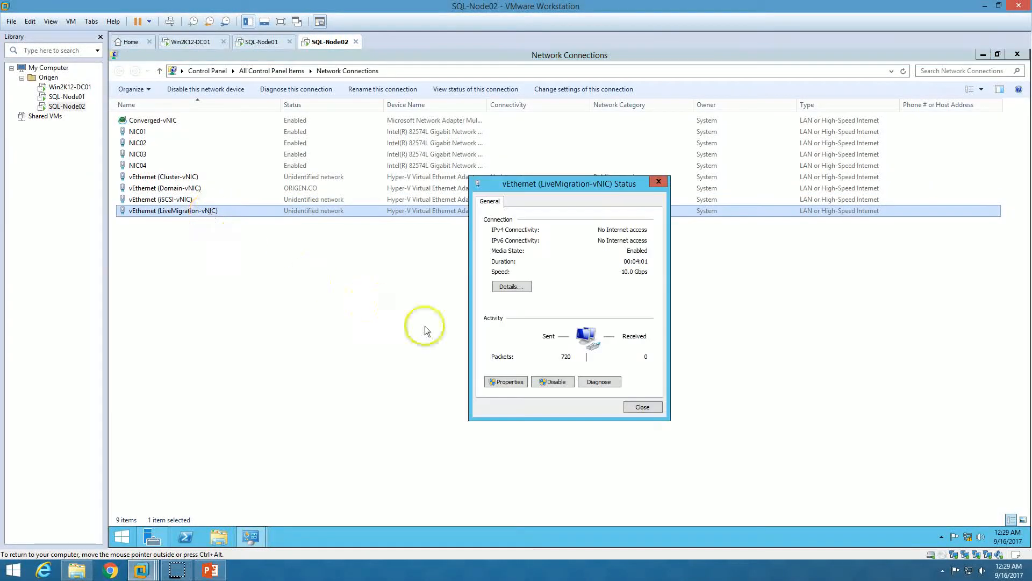
left_click(512, 381)
scroll(575, 309, "down", 3)
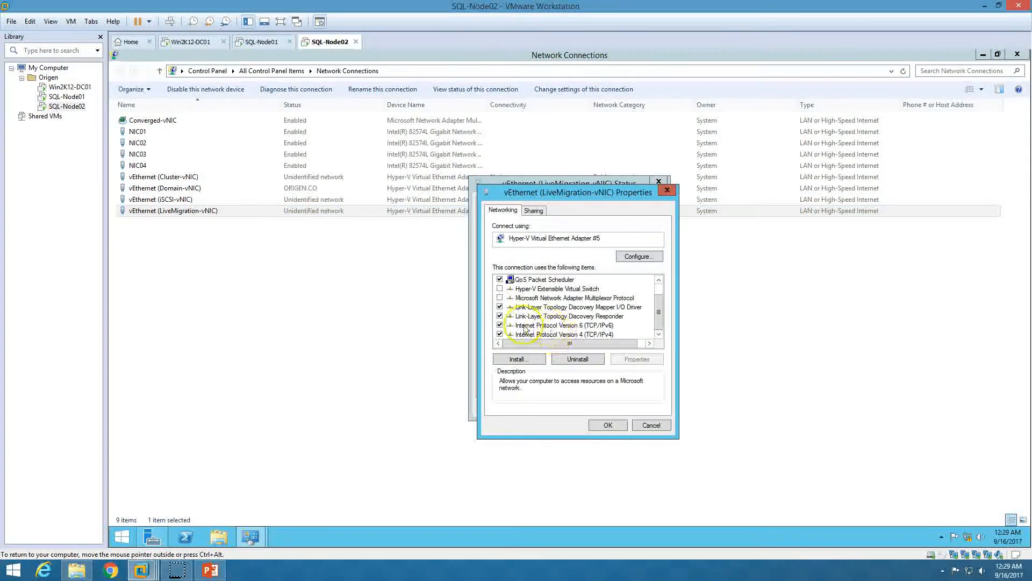
left_click(570, 325)
left_click(586, 334)
left_click(636, 358)
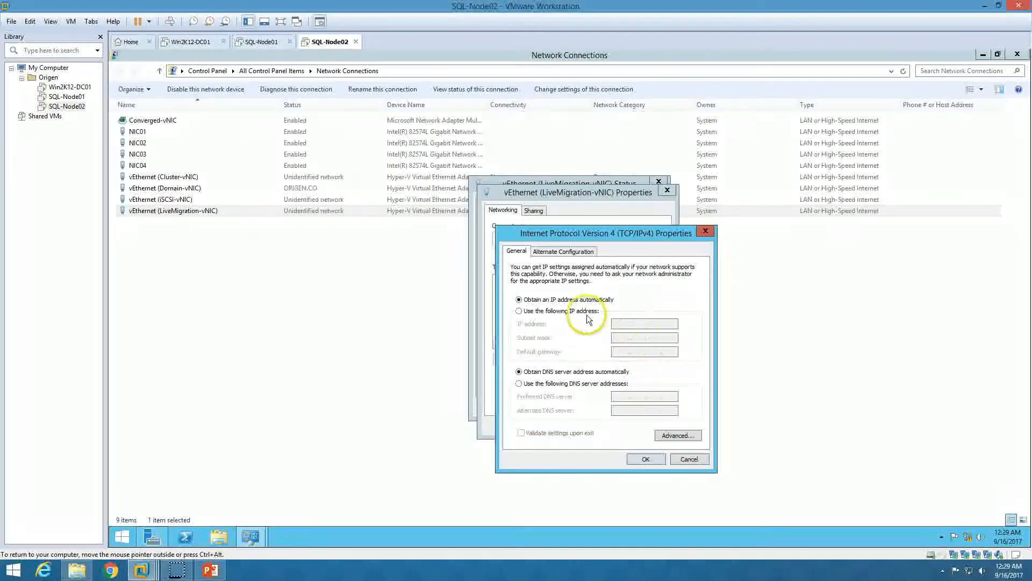
left_click(620, 323)
type("192 . 168 . 3 . ")
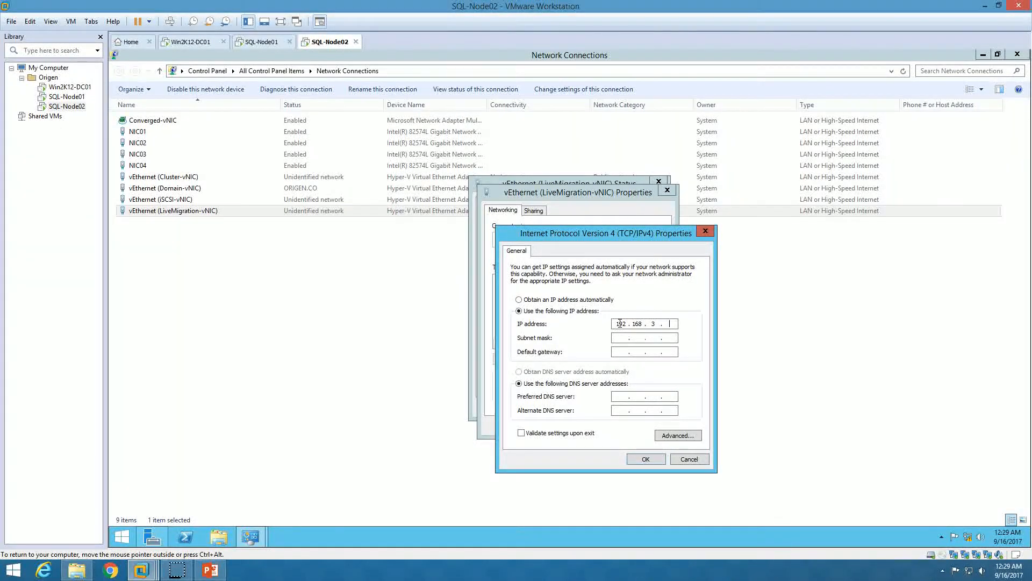
type("242")
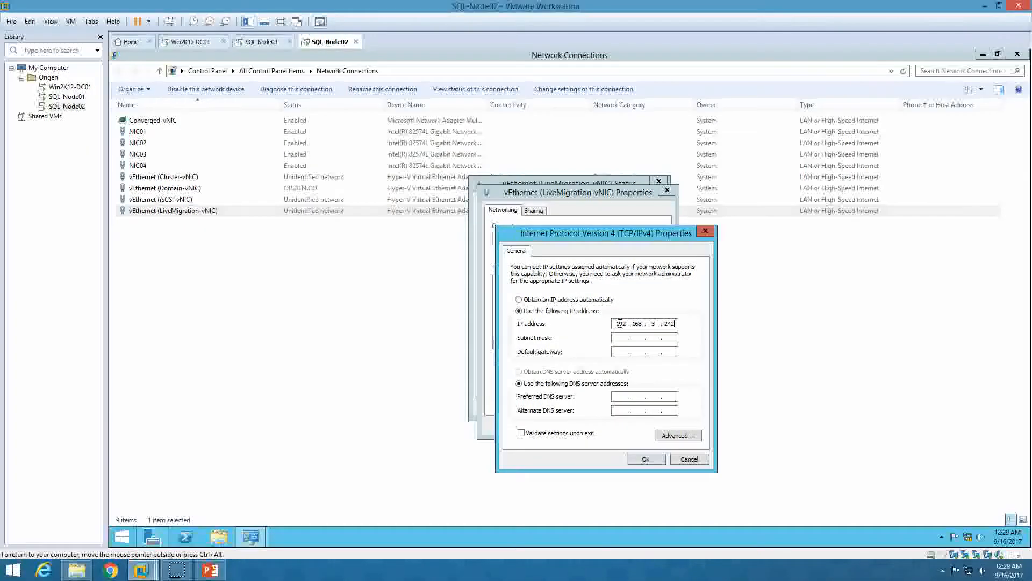
key("Tab")
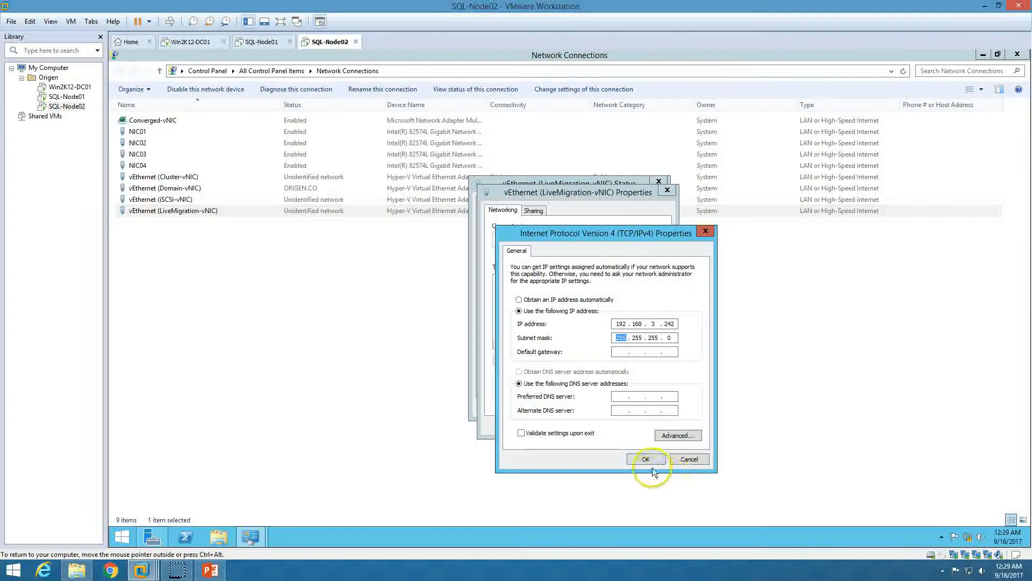
Apply the LiveMigration-vNIC settings and close all network windows back to Server Manager
left_click(647, 459)
left_click(619, 425)
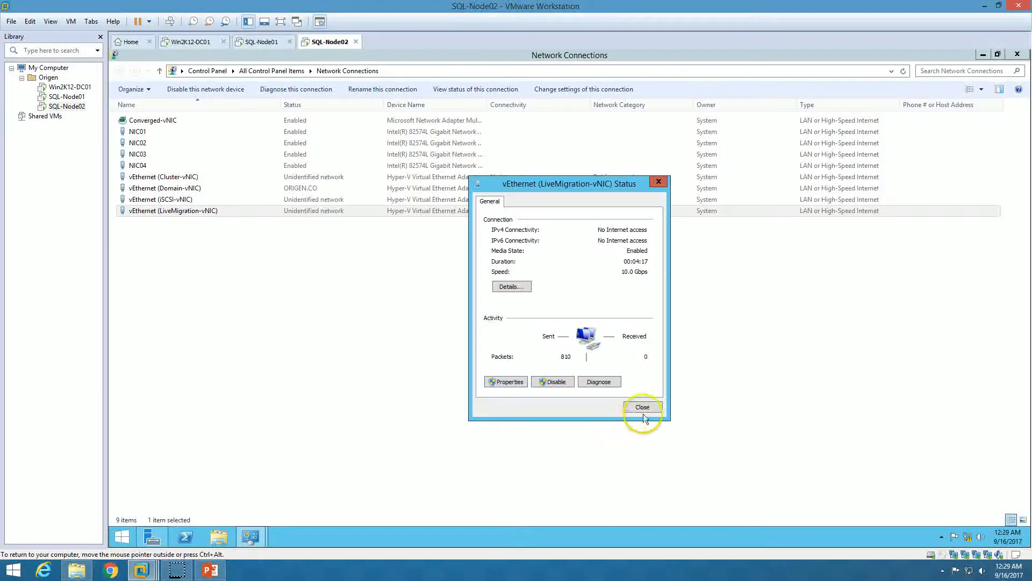
left_click(645, 413)
left_click(1017, 55)
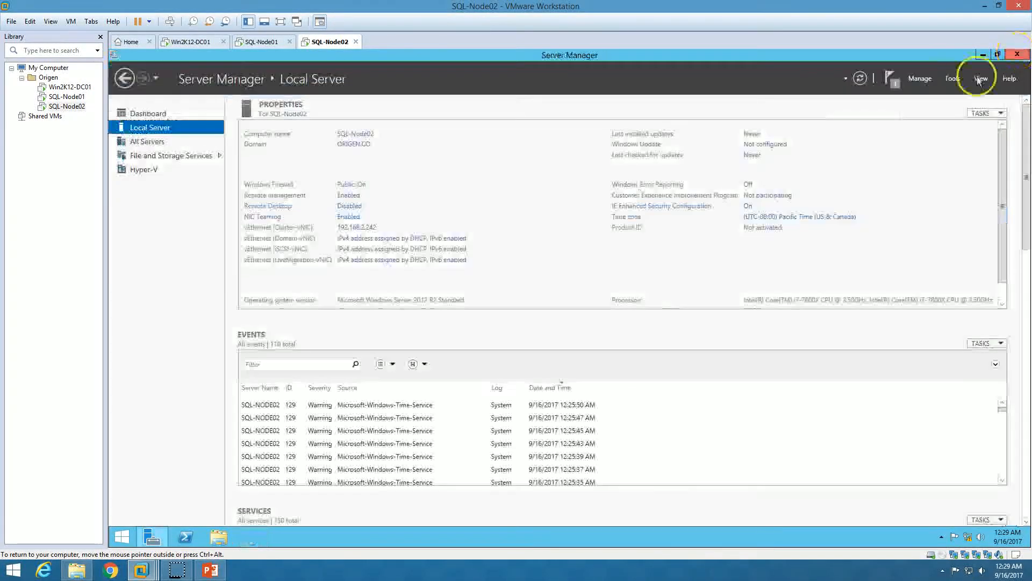
left_click(861, 79)
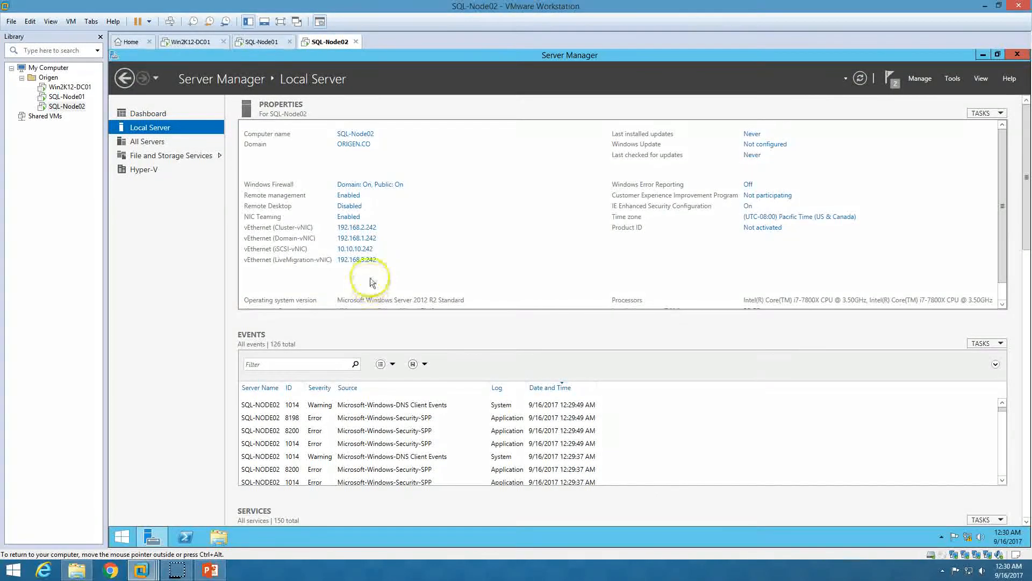
left_click(261, 42)
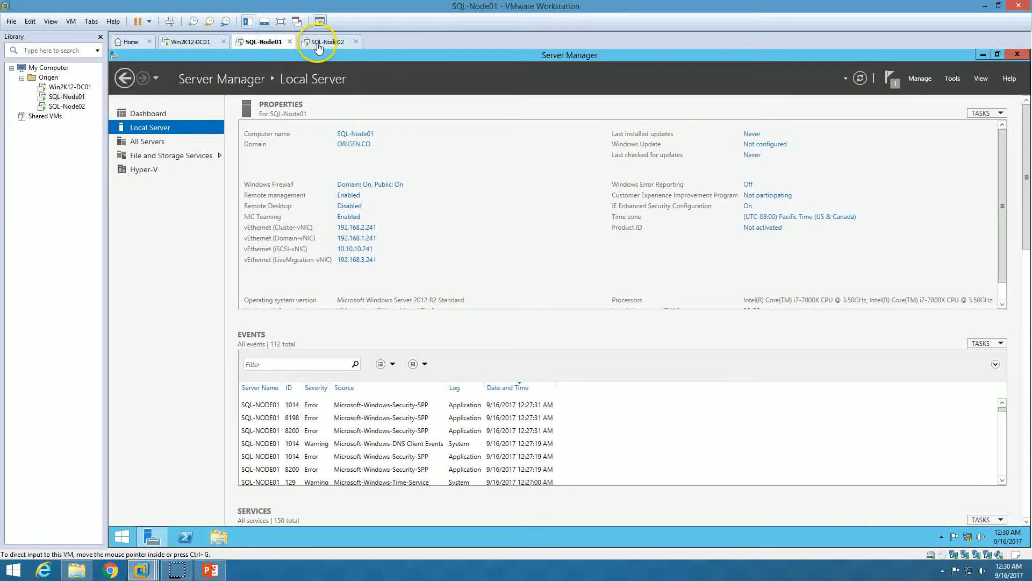
left_click(319, 46)
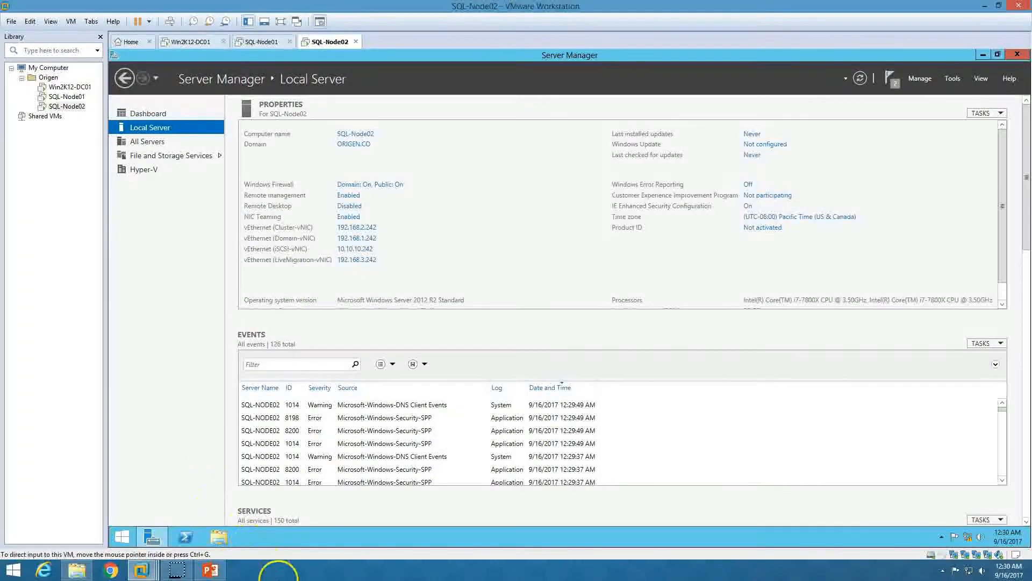
Launch Snipping Tool and capture SQL-Node02's network properties panel
key("super")
type("snipping Tool")
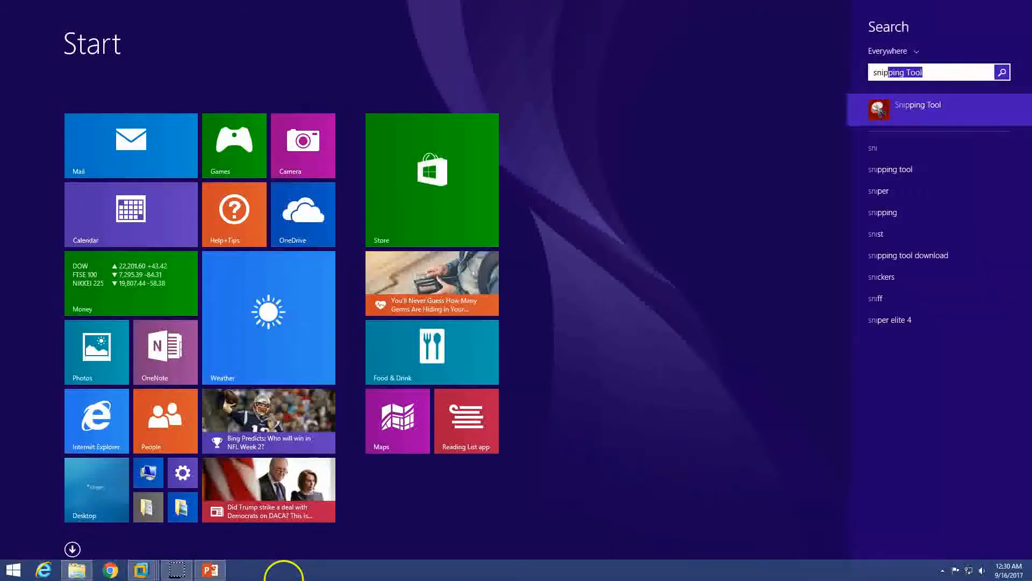
key("Return")
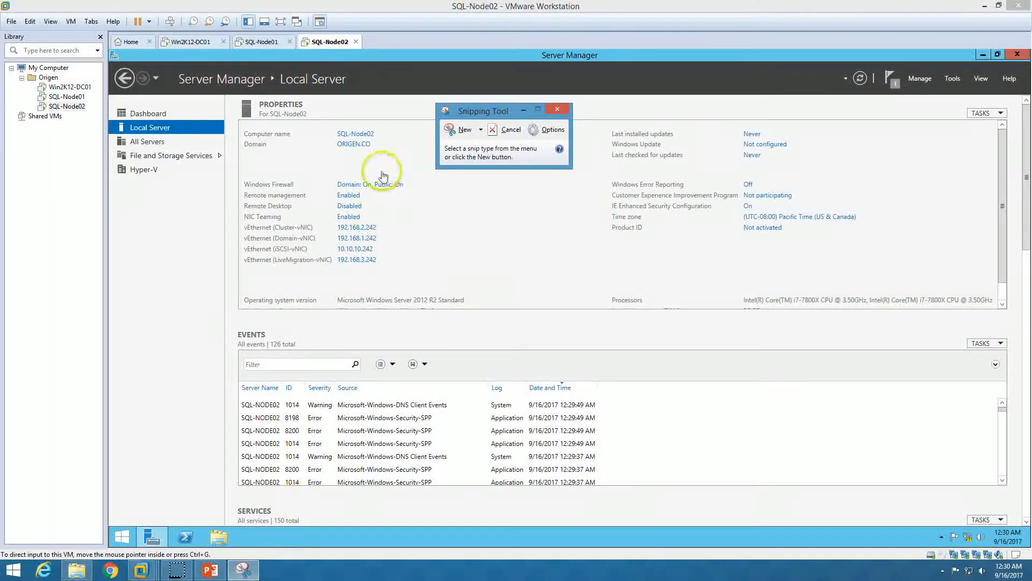
left_click(457, 130)
left_click_drag(239, 119, 413, 295)
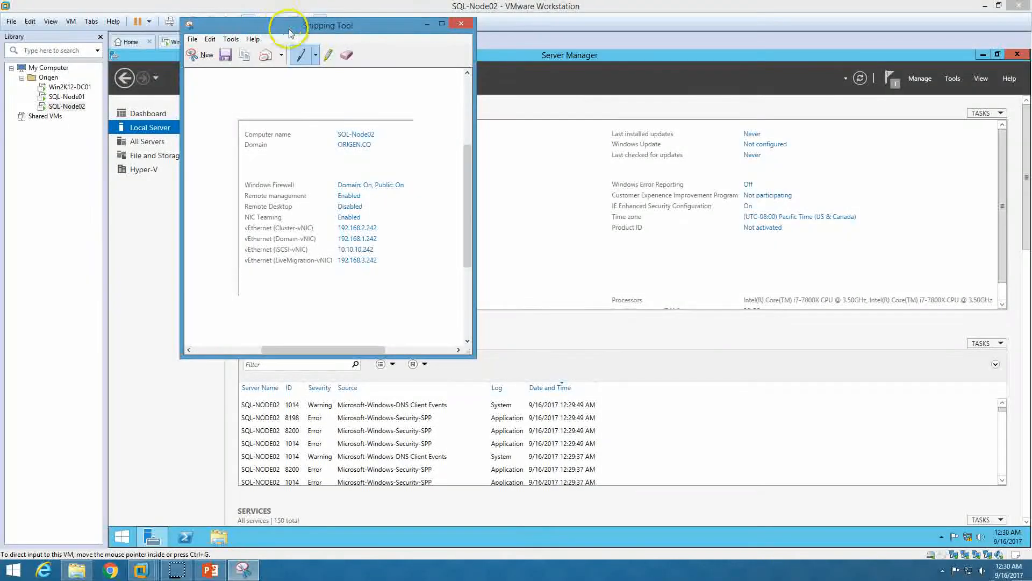
Place the snip beside SQL-Node01's IP addresses on the SQL-Node01 tab
left_click_drag(277, 21, 594, 59)
left_click(270, 43)
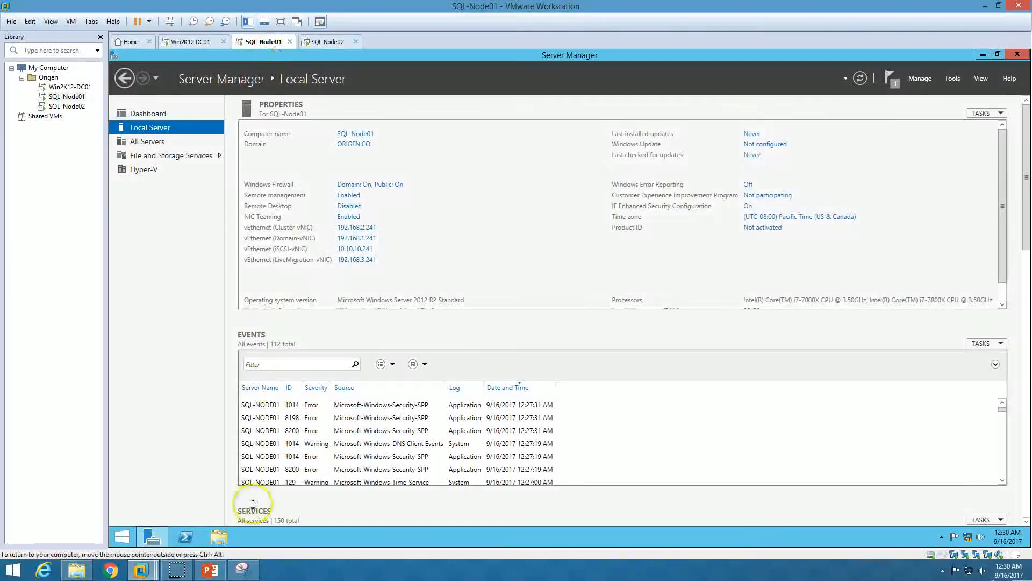
left_click(242, 570)
left_click(540, 144)
left_click_drag(578, 63, 486, 50)
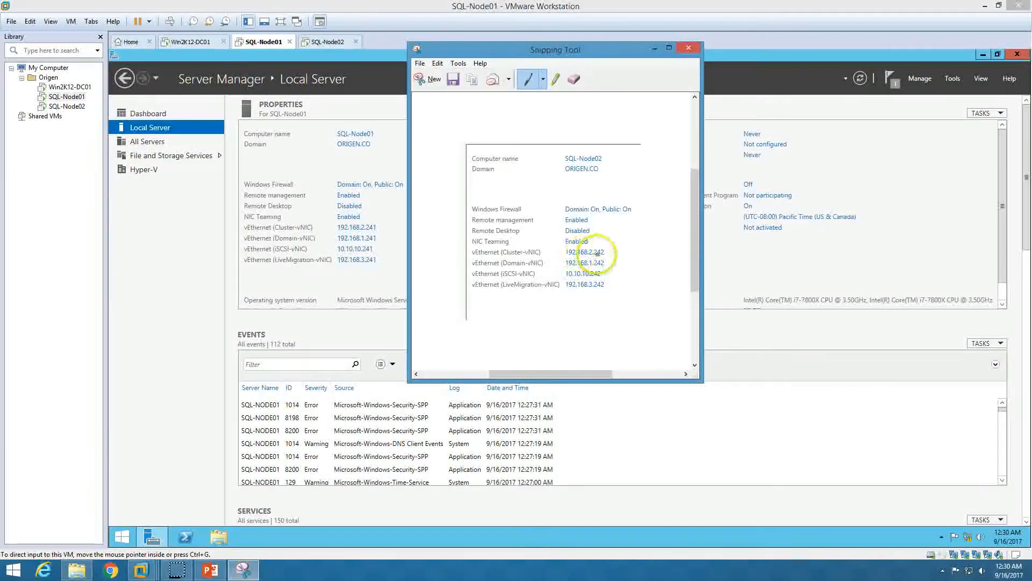
Underline the 192.168.2.242, 192.168.1.242 and 10.10.10.242 addresses in the snip
left_click_drag(610, 251, 617, 251)
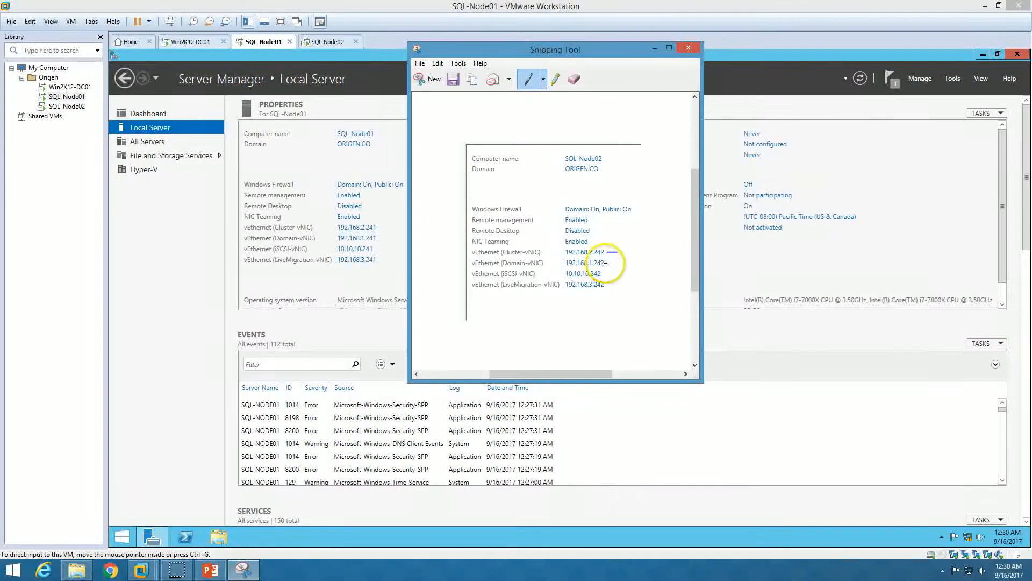
left_click_drag(621, 263, 626, 263)
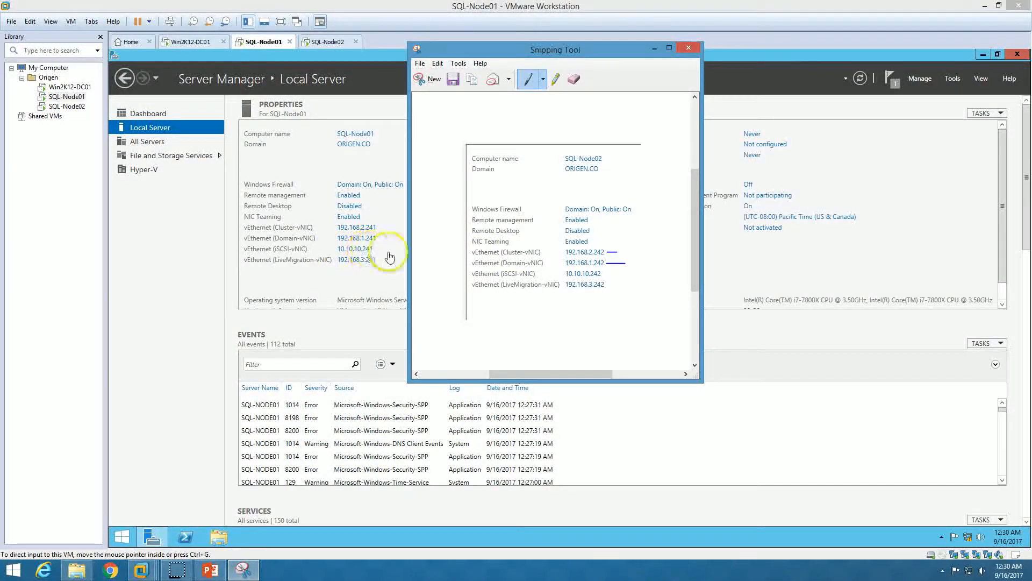
left_click_drag(606, 274, 615, 273)
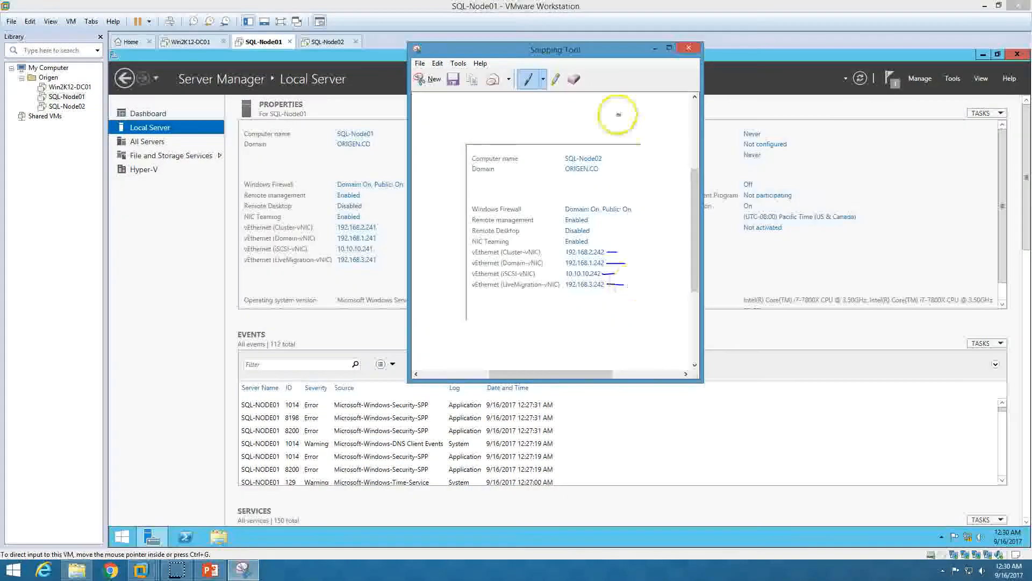
Close the annotated snip without saving and return to the VMs
left_click(687, 49)
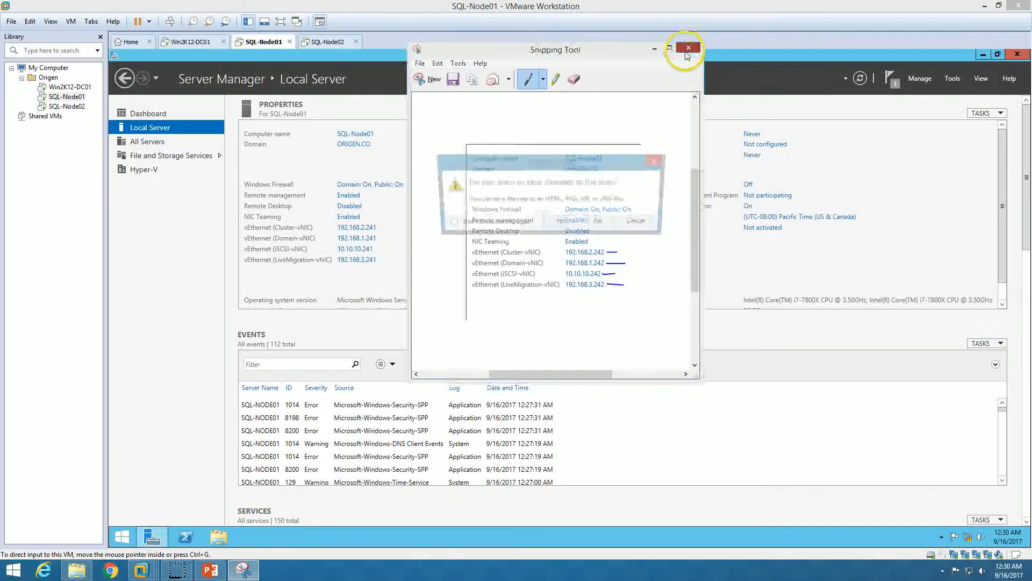
left_click(595, 224)
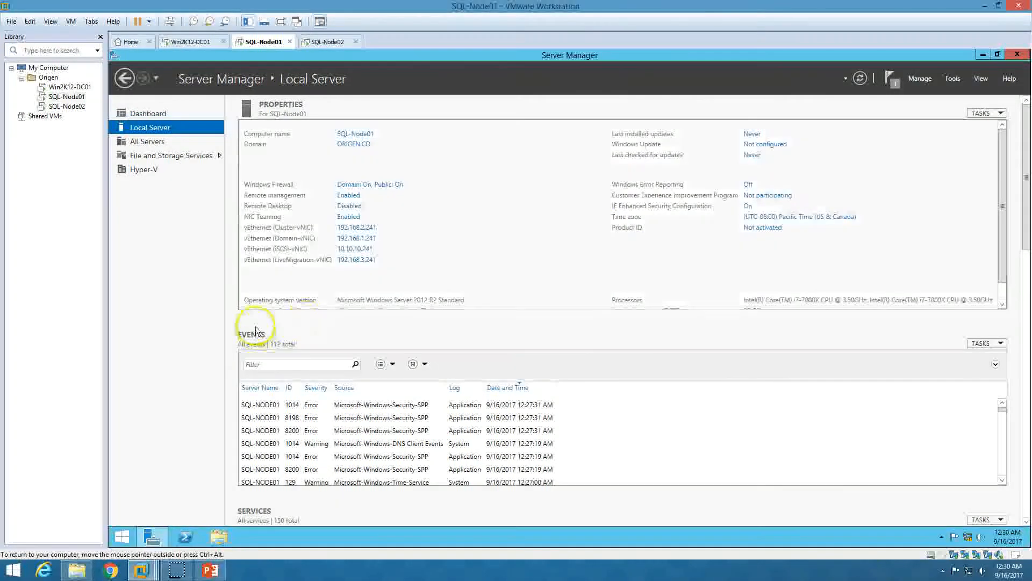
left_click(209, 570)
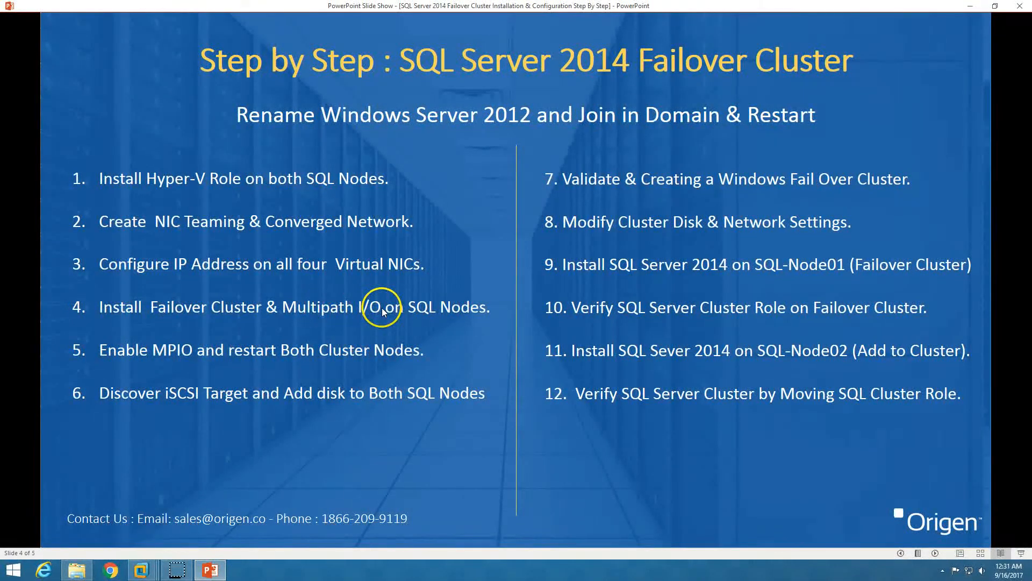
left_click(212, 569)
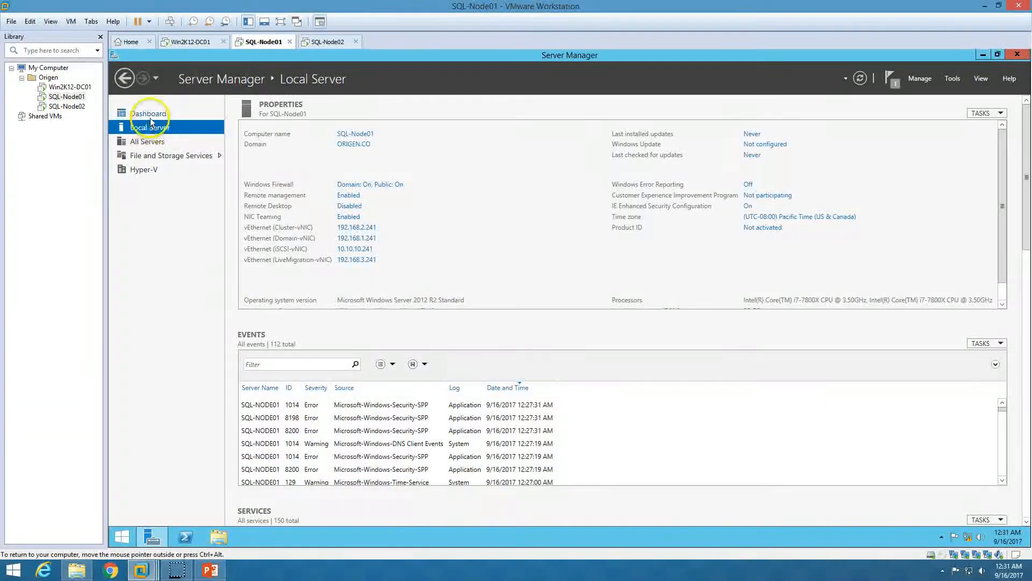
On SQL-Node01, launch Add Roles and Features and advance to the Features page
left_click(150, 116)
left_click(927, 78)
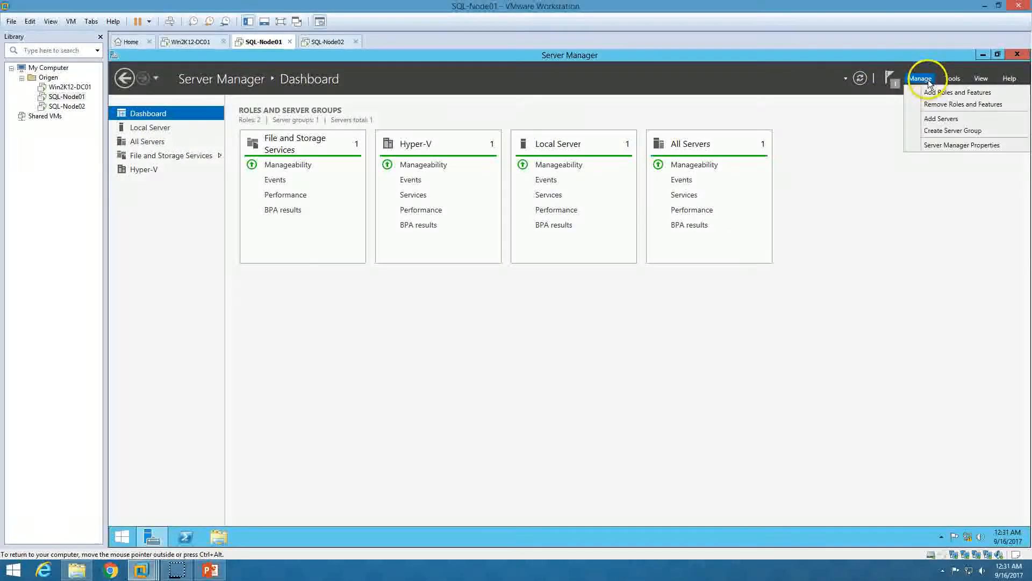
left_click(929, 92)
left_click(446, 381)
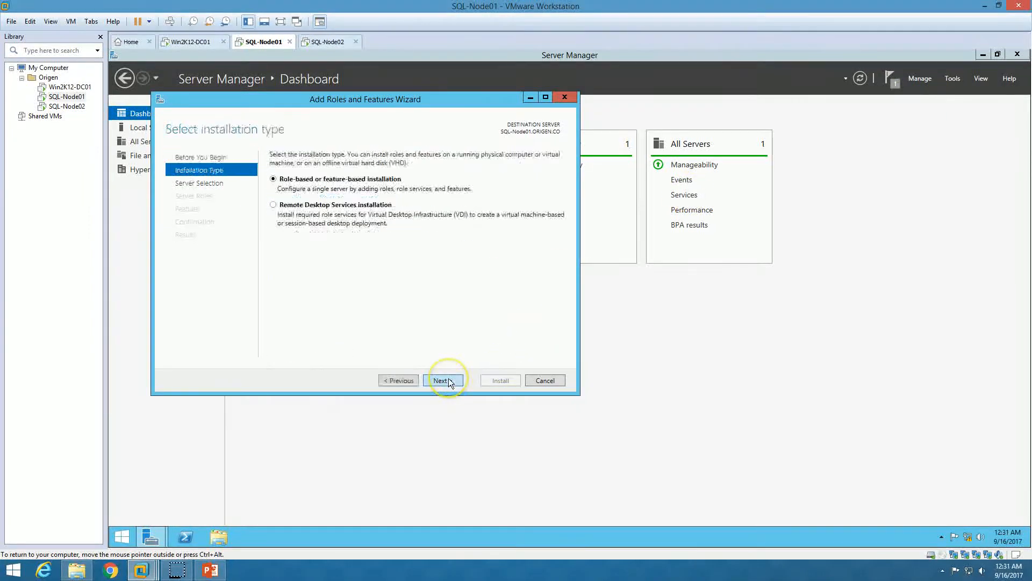
left_click(445, 381)
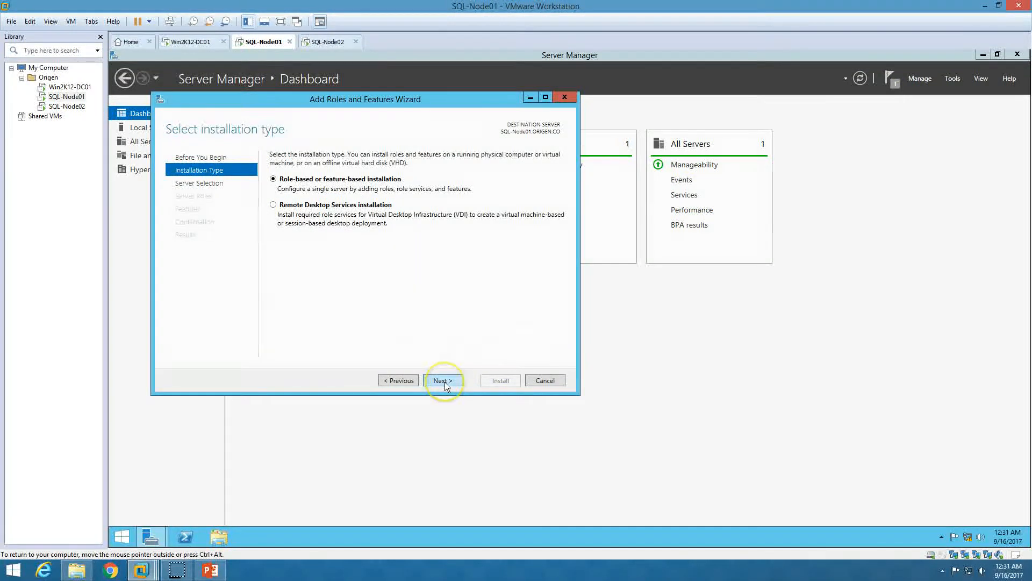
left_click(445, 382)
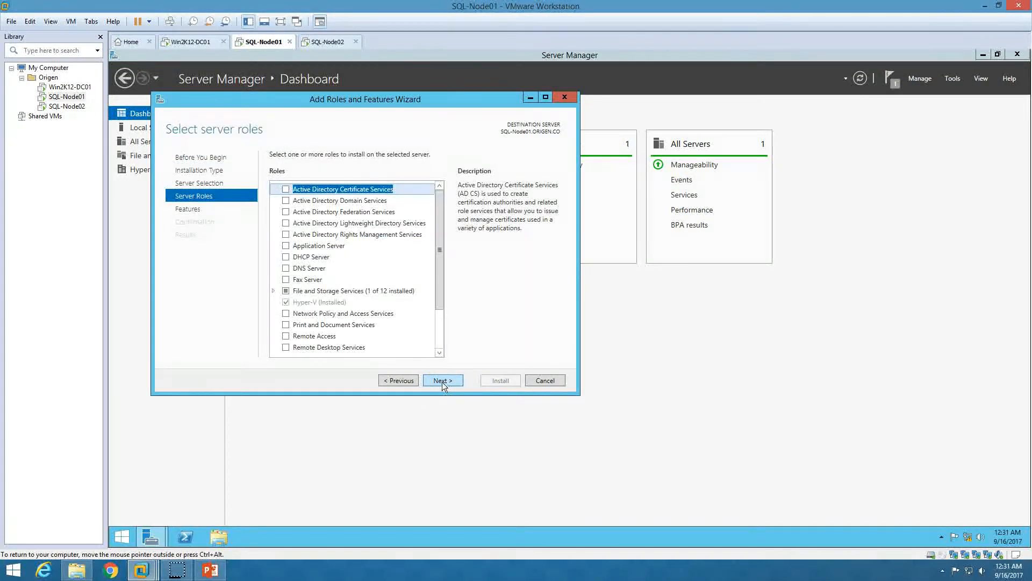
left_click(440, 381)
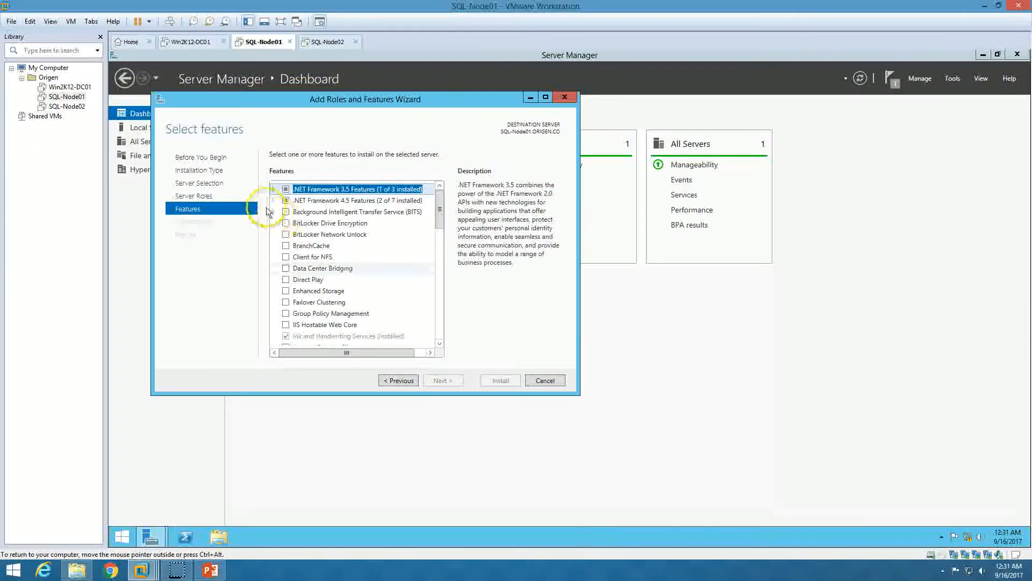
Select Failover Clustering with its management tools and Multipath I/O, then install
left_click(274, 189)
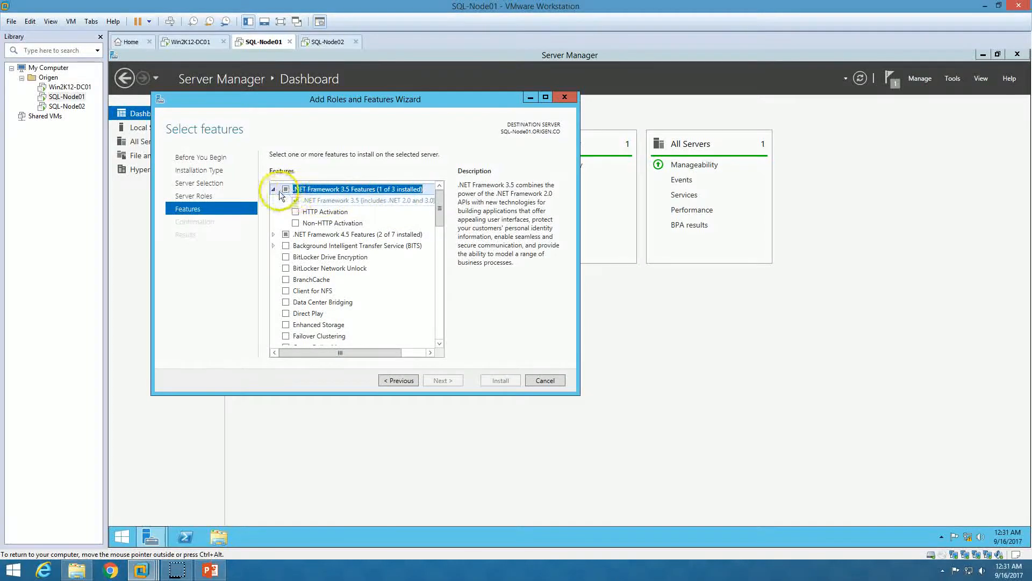
left_click(273, 189)
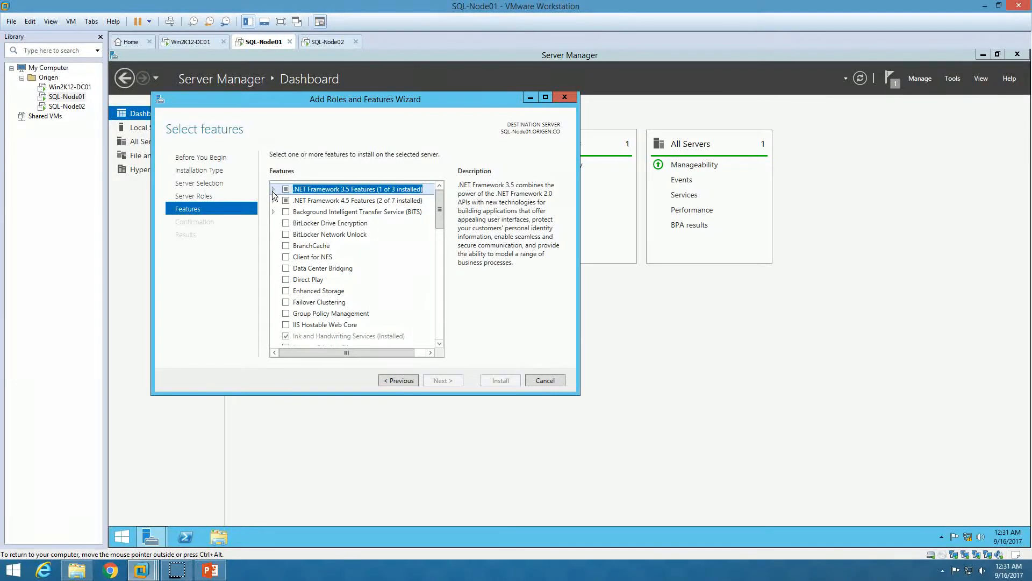
left_click(286, 302)
left_click(398, 332)
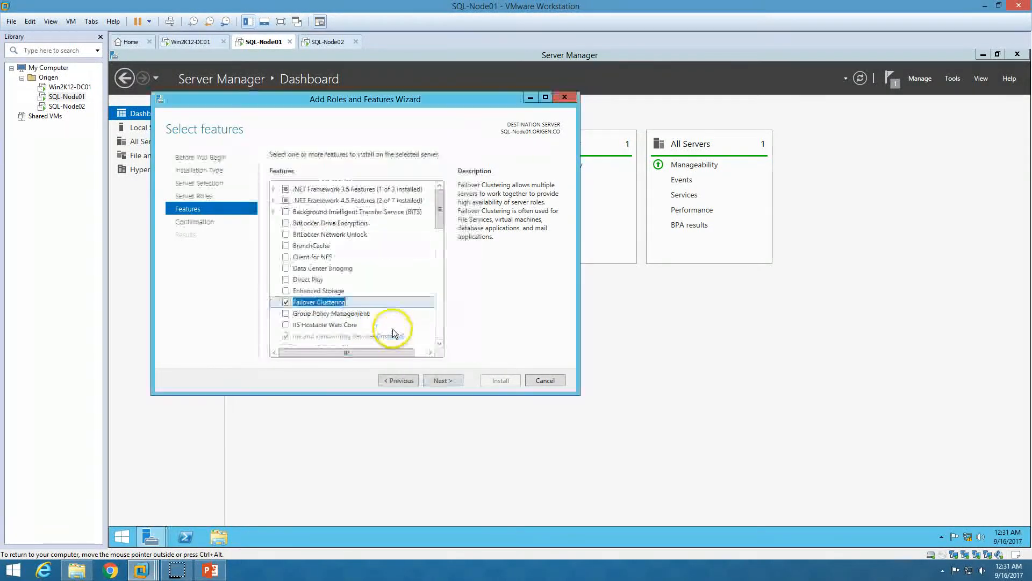
left_click_drag(438, 207, 439, 249)
left_click(285, 260)
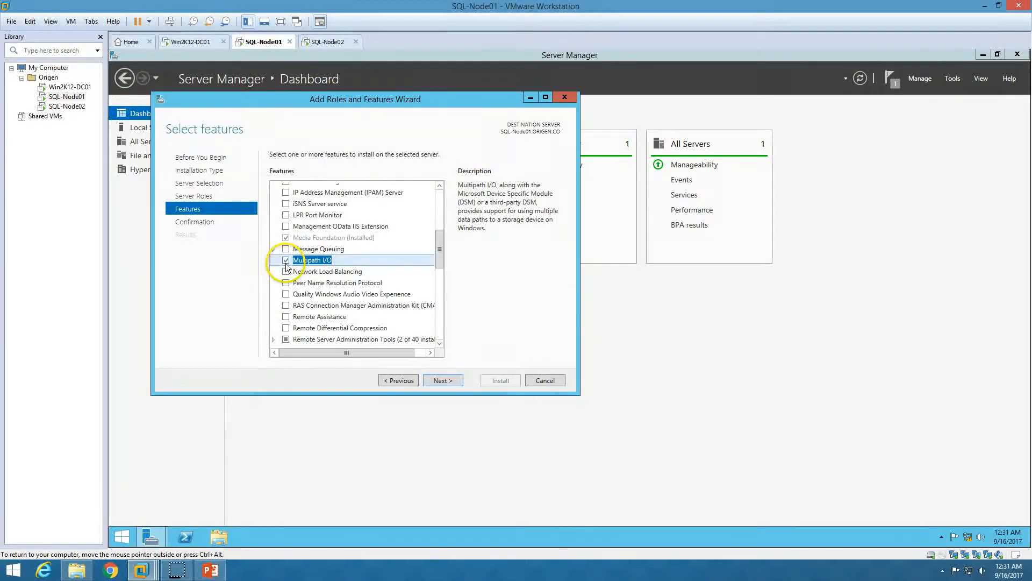
left_click(441, 380)
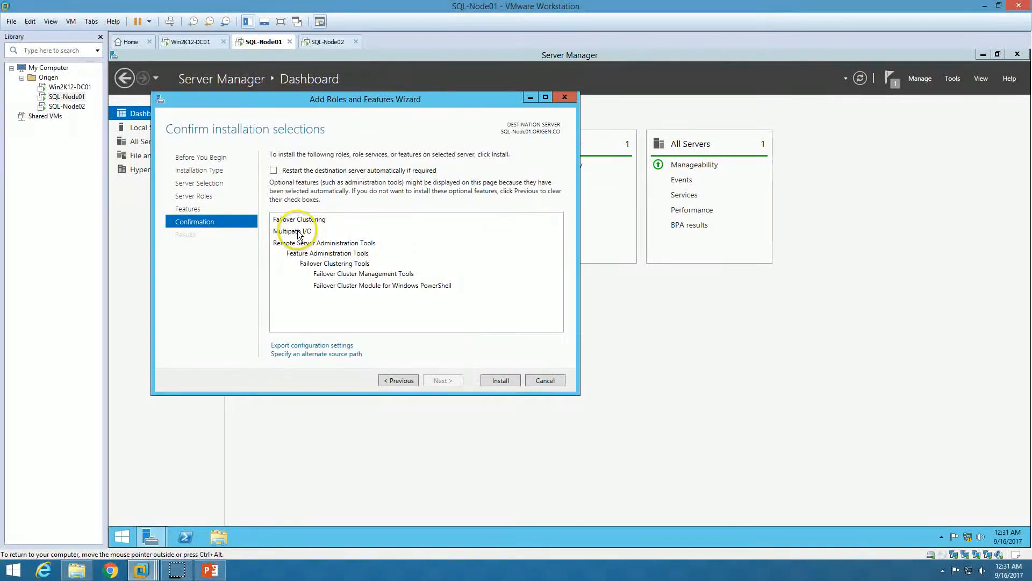
left_click(493, 380)
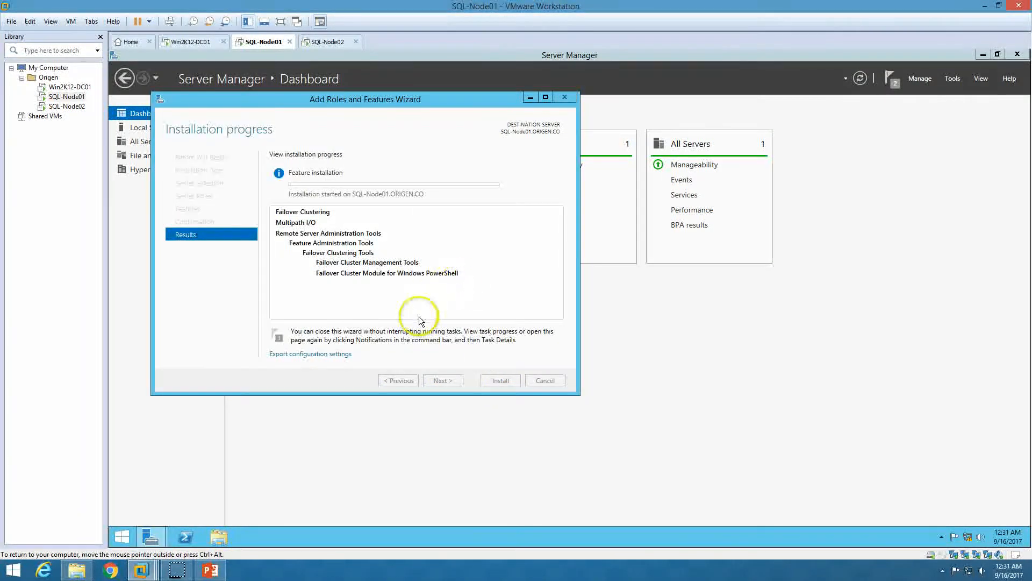
On SQL-Node02, launch Add Roles and Features and advance to the Features page
left_click(329, 43)
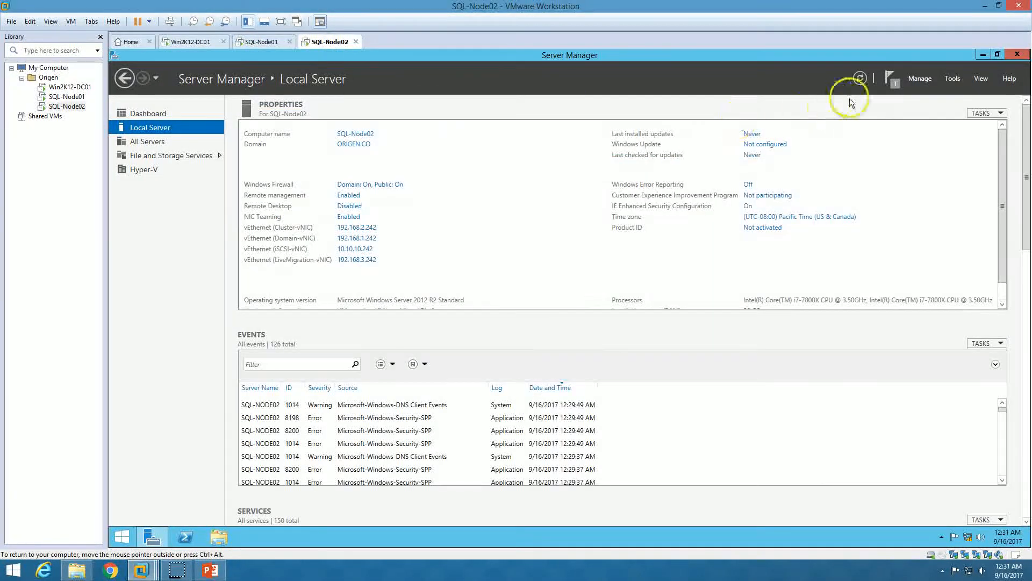
left_click(919, 78)
left_click(920, 94)
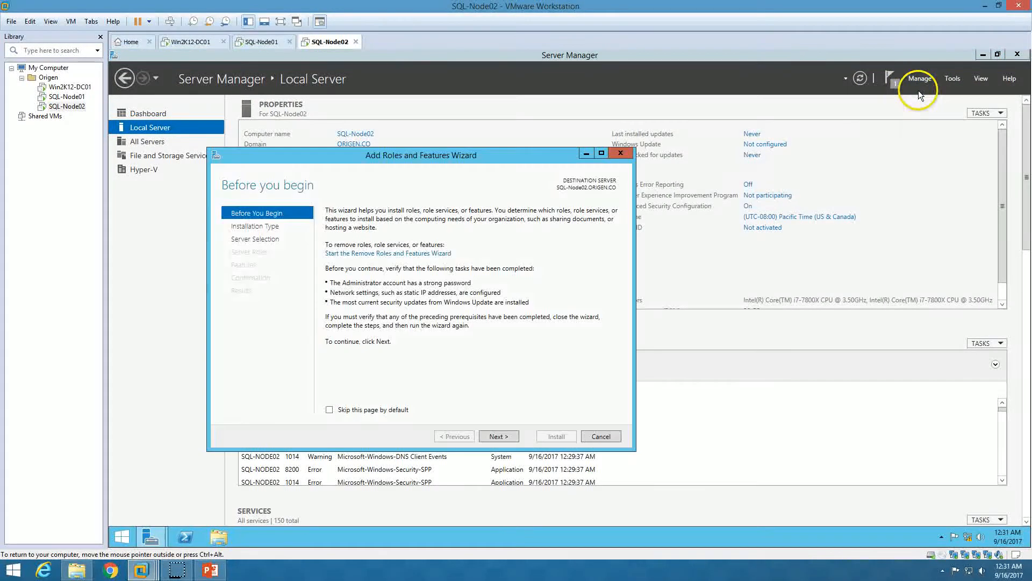
left_click(511, 436)
left_click(511, 436)
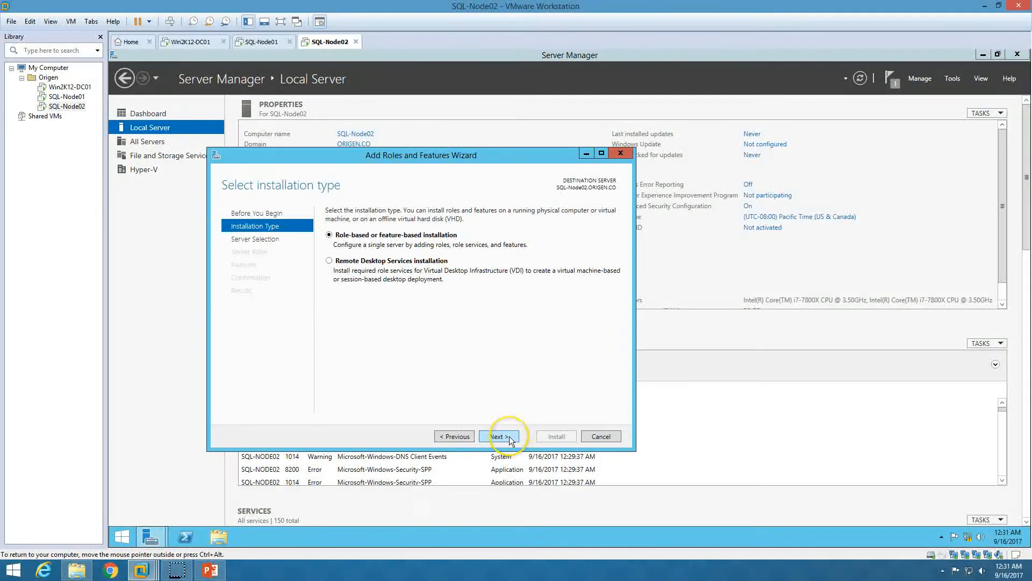
left_click(510, 437)
left_click(508, 436)
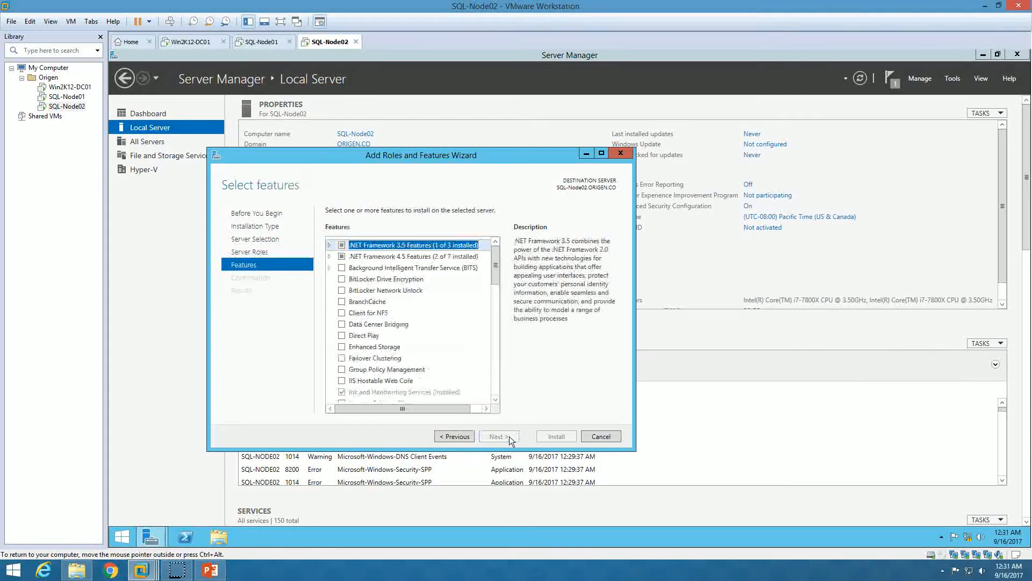
Select Failover Clustering with its management tools and Multipath I/O, then install
left_click(341, 358)
left_click(449, 388)
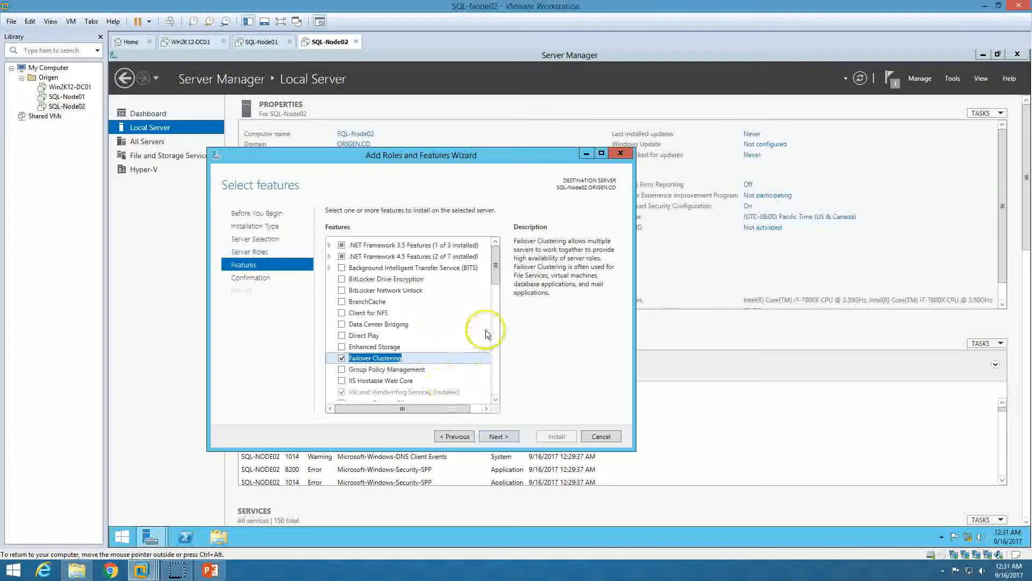
left_click_drag(496, 270, 497, 302)
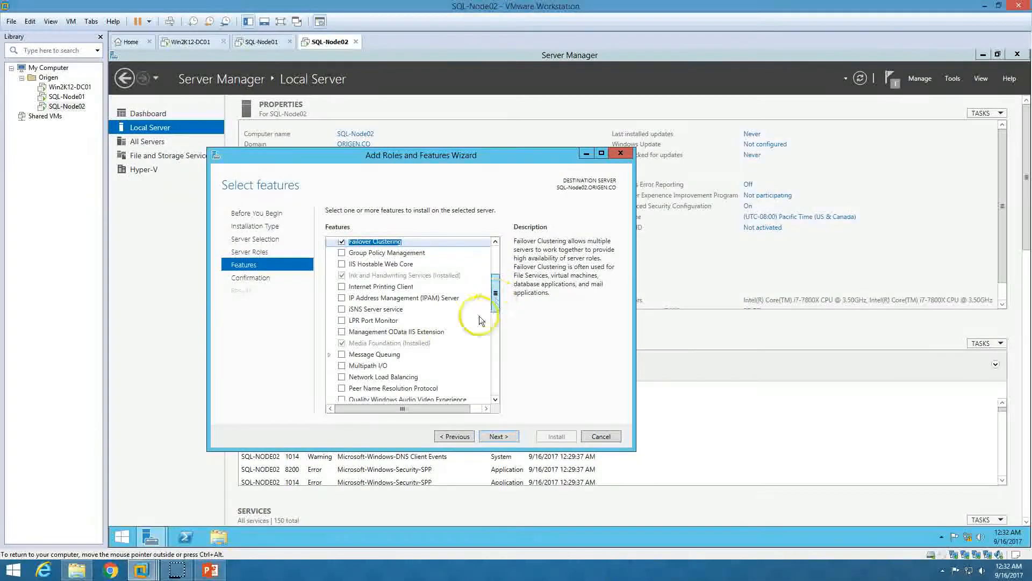
left_click(342, 366)
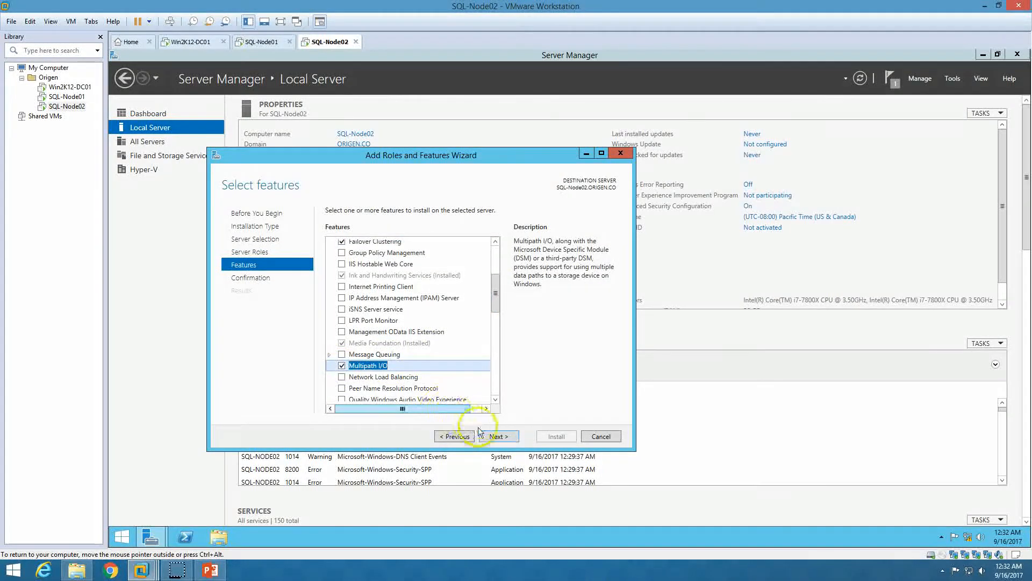
left_click(498, 436)
left_click(555, 436)
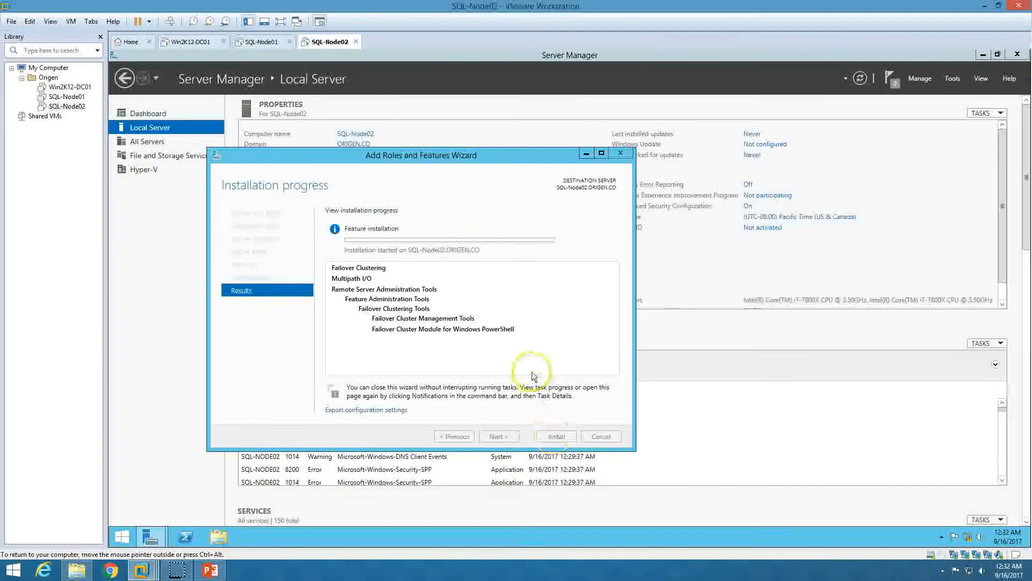
left_click(262, 41)
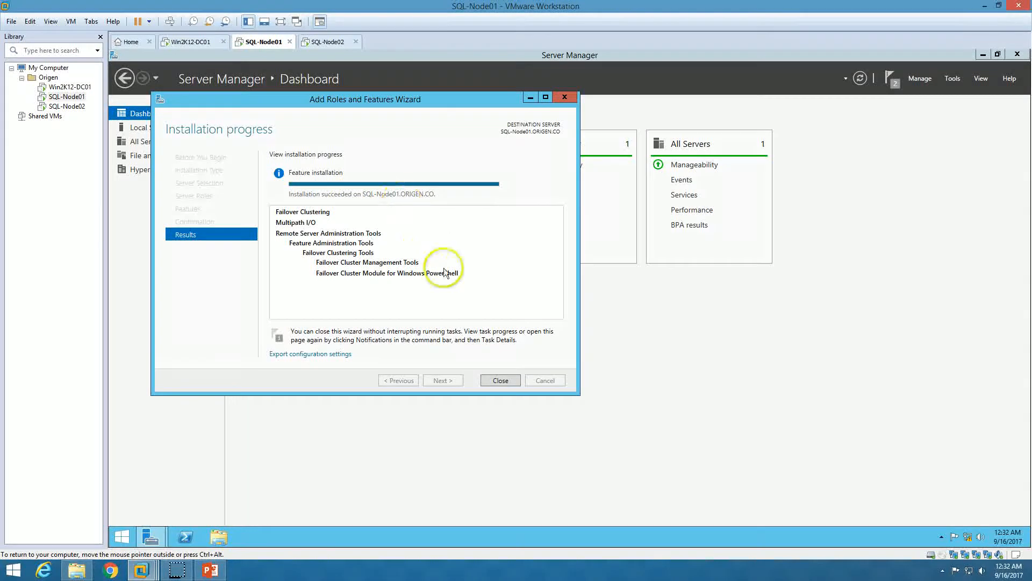
Close the completed Add Roles and Features wizards on SQL-Node01 and SQL-Node02
left_click(497, 379)
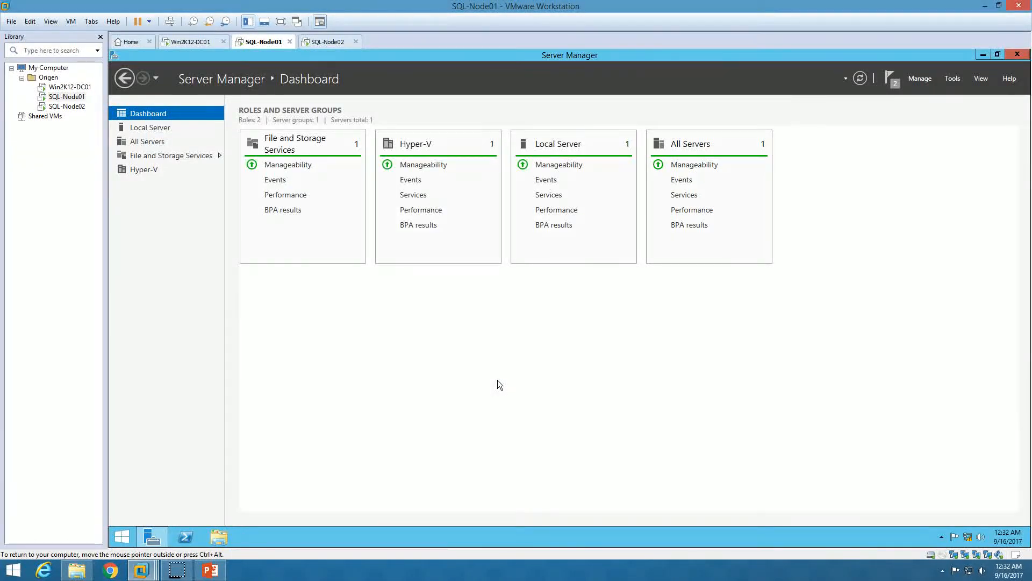
left_click(328, 42)
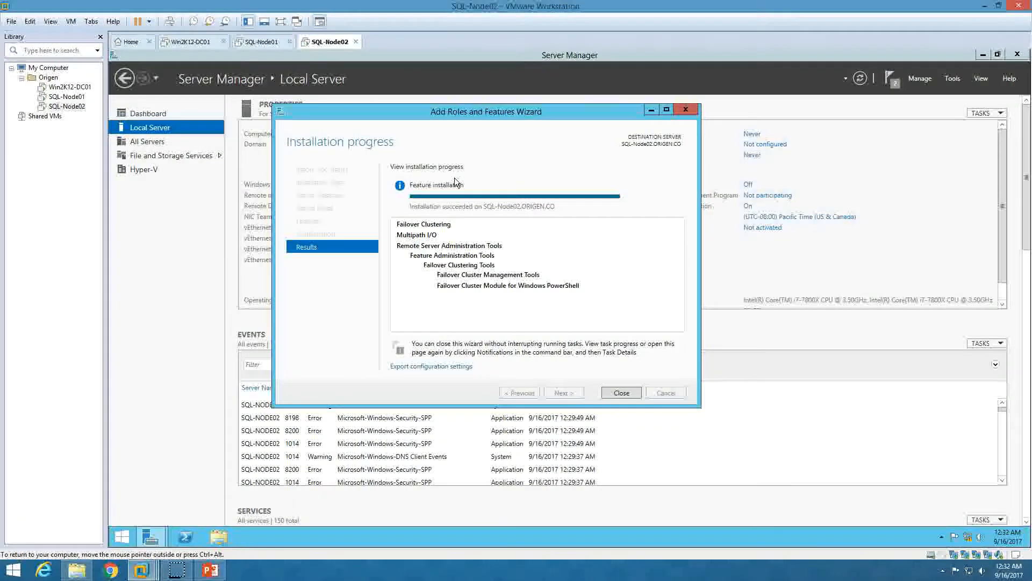
left_click(622, 392)
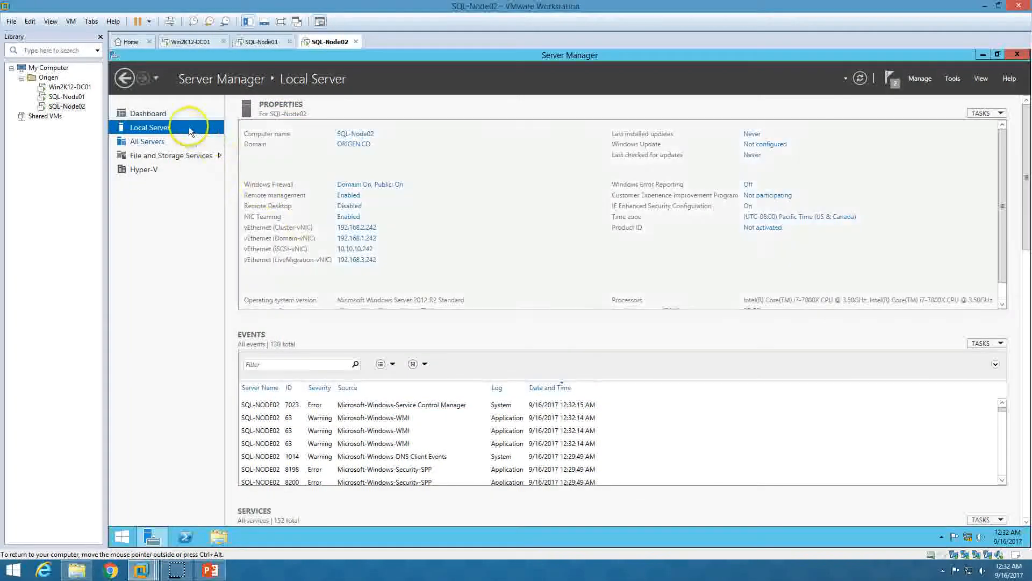
left_click(171, 113)
left_click(262, 43)
Check the step-by-step slideshow, then return to SQL-Node01's Server Manager
left_click(210, 569)
left_click(238, 422)
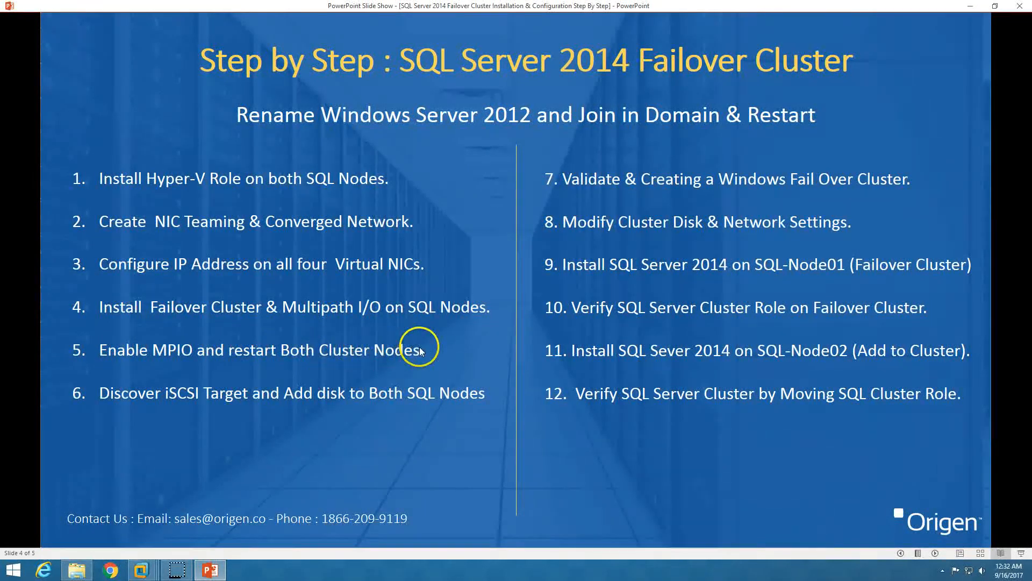
left_click(141, 569)
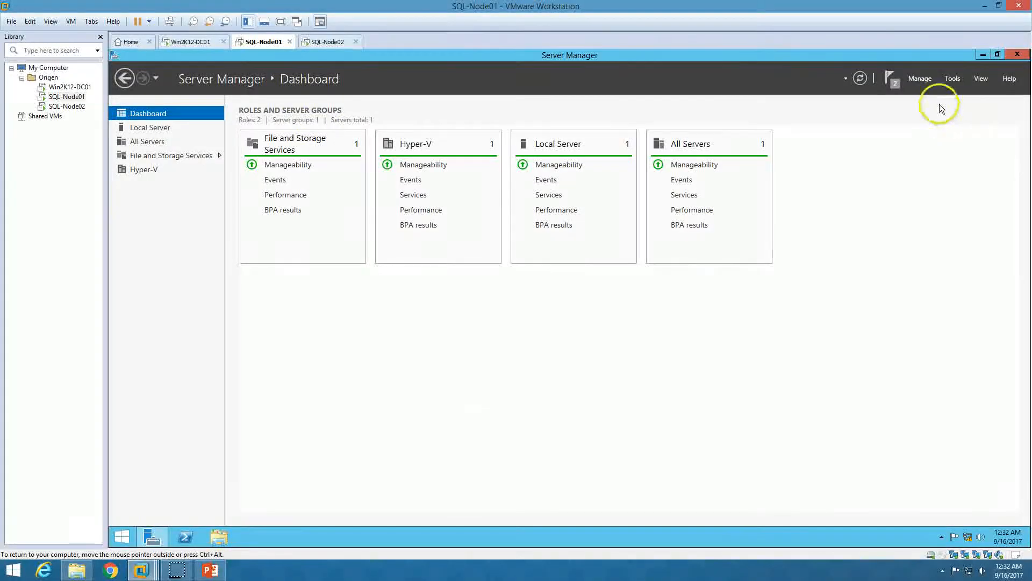
In MPIO's Discover Multi-Paths settings, add iSCSI device support on SQL-Node01 and restart it now
left_click(957, 82)
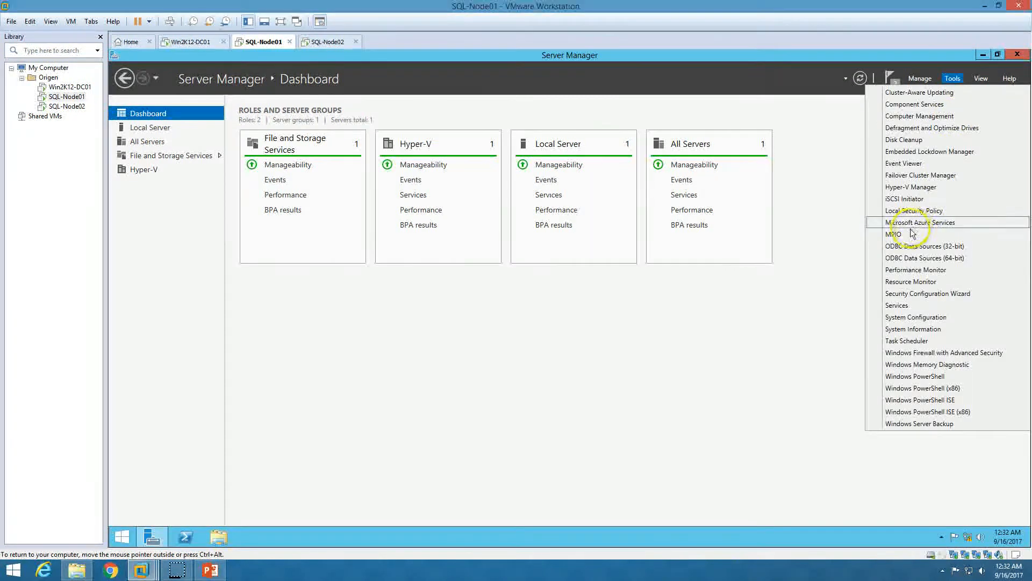
left_click(913, 235)
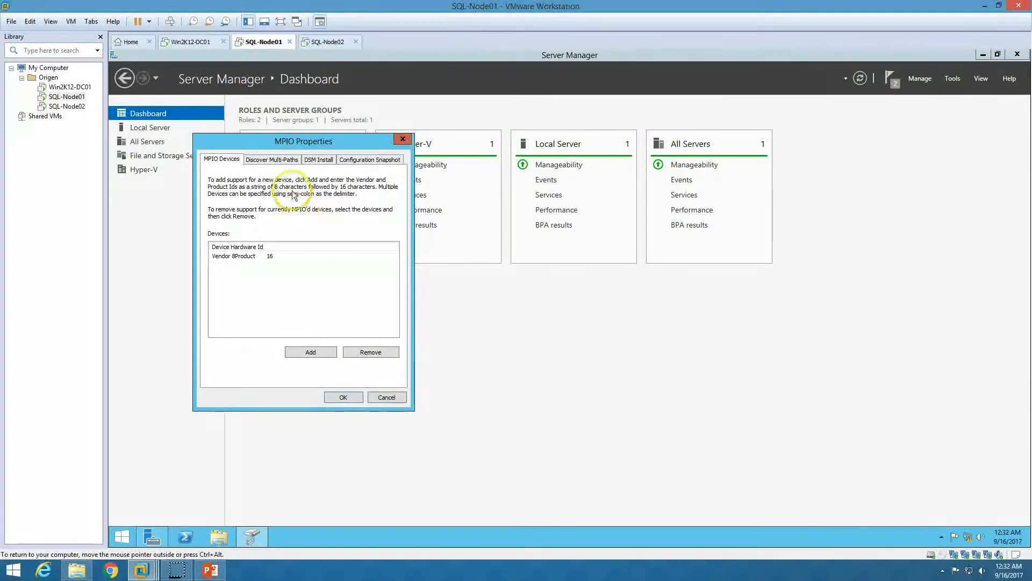
left_click(273, 159)
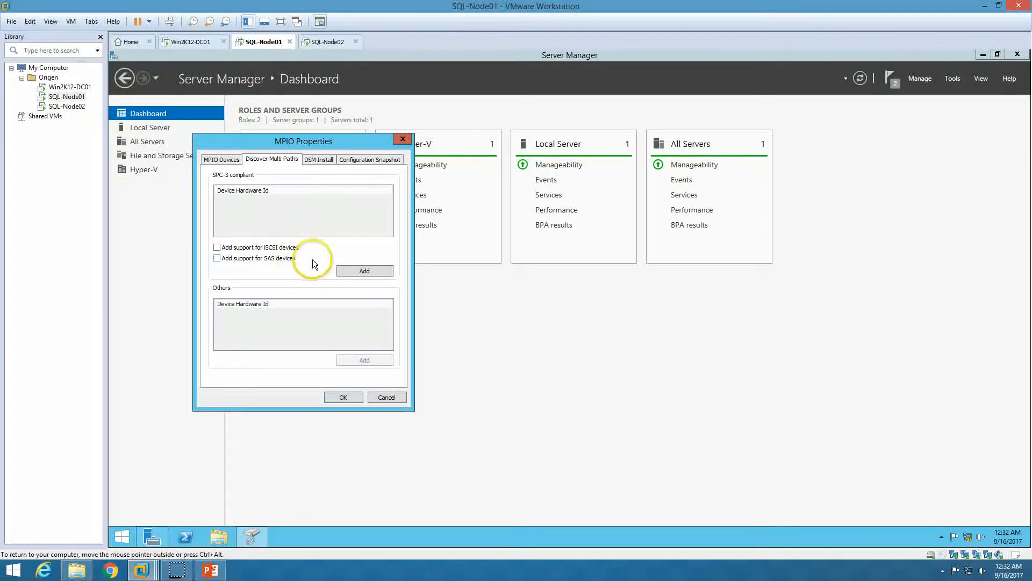
left_click(217, 248)
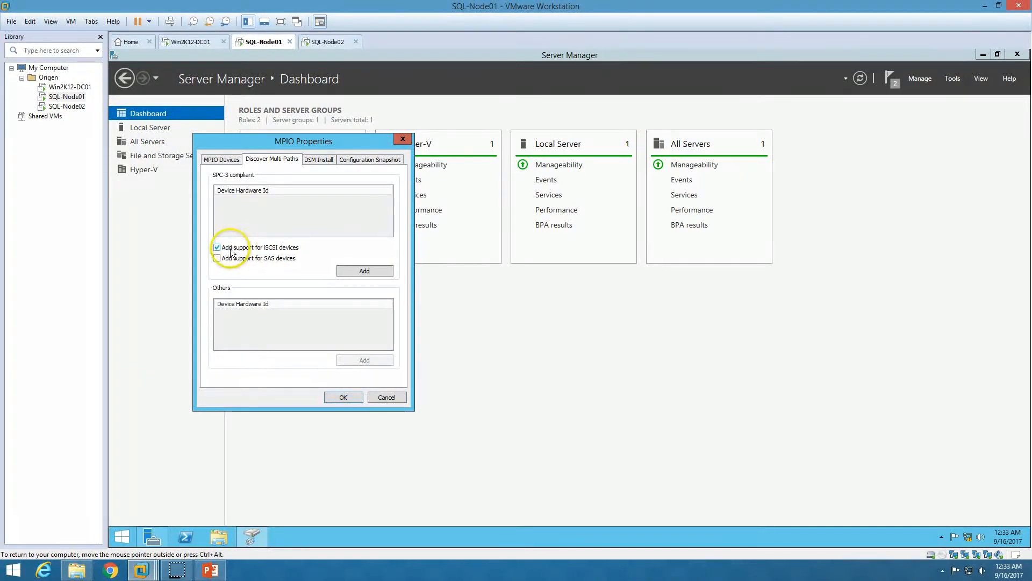
left_click(359, 270)
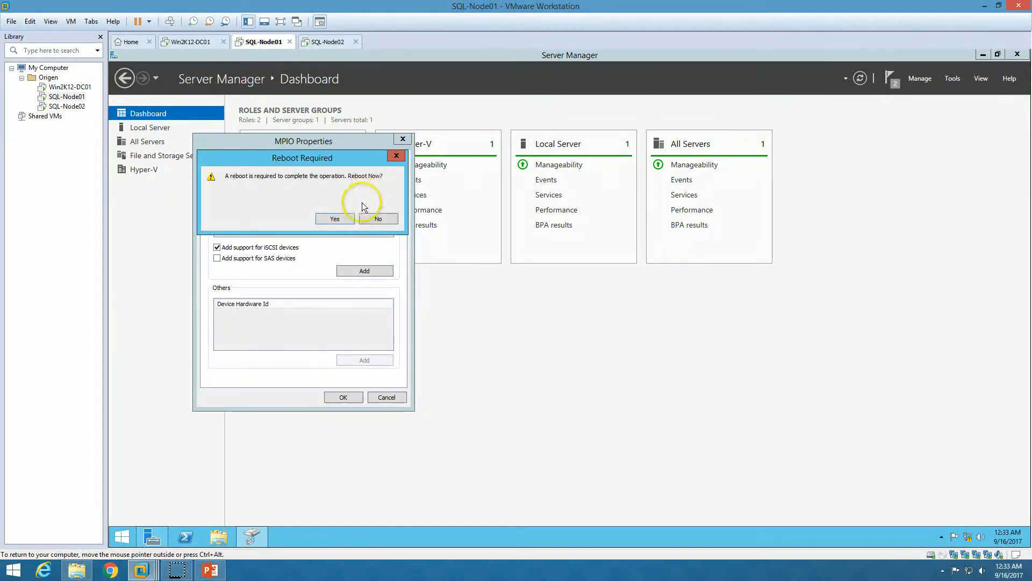
left_click(330, 219)
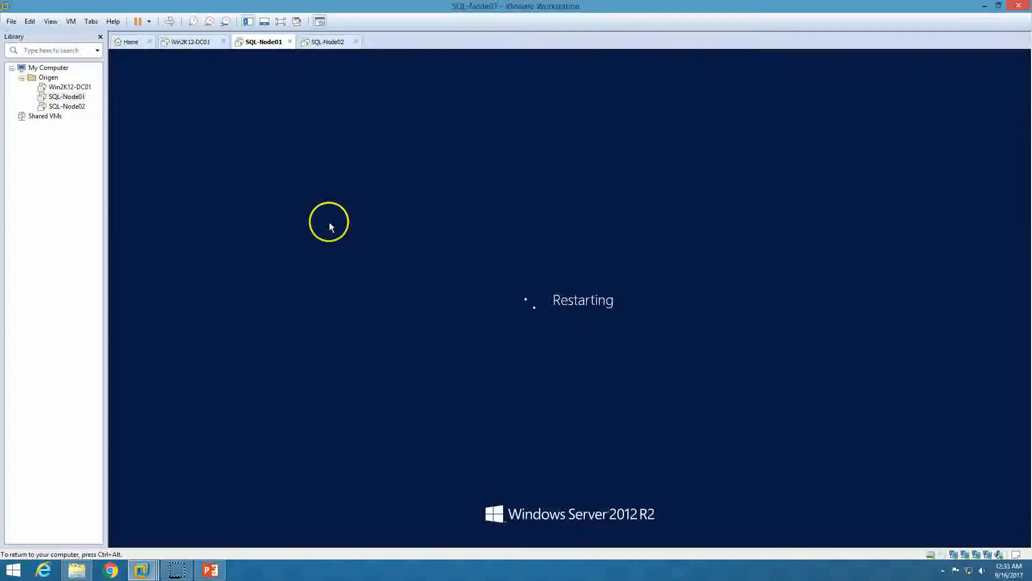
Add MPIO iSCSI device support on SQL-Node02 and restart it, then return to the SQL-Node01 console
left_click(334, 44)
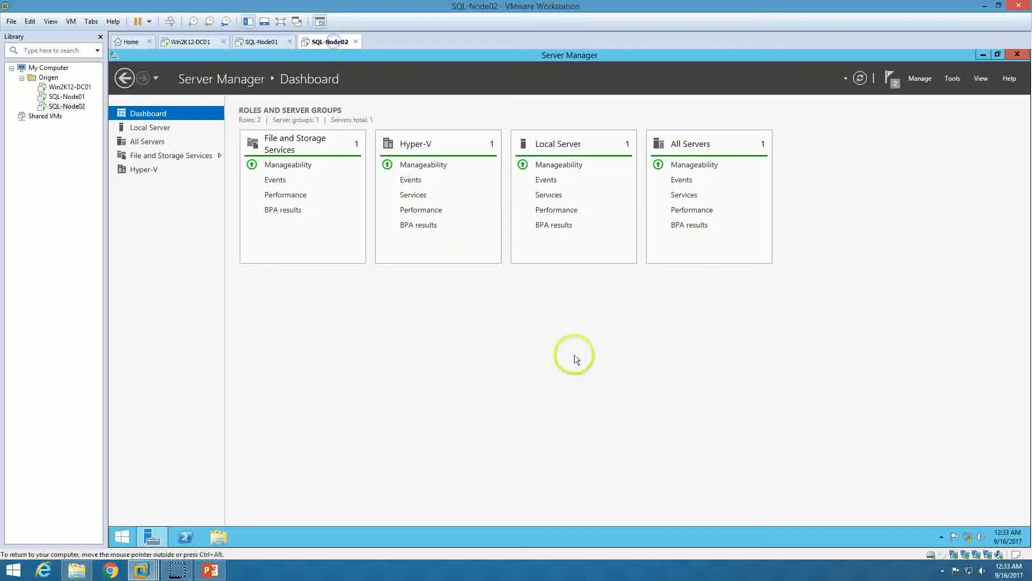
left_click(955, 80)
left_click(918, 233)
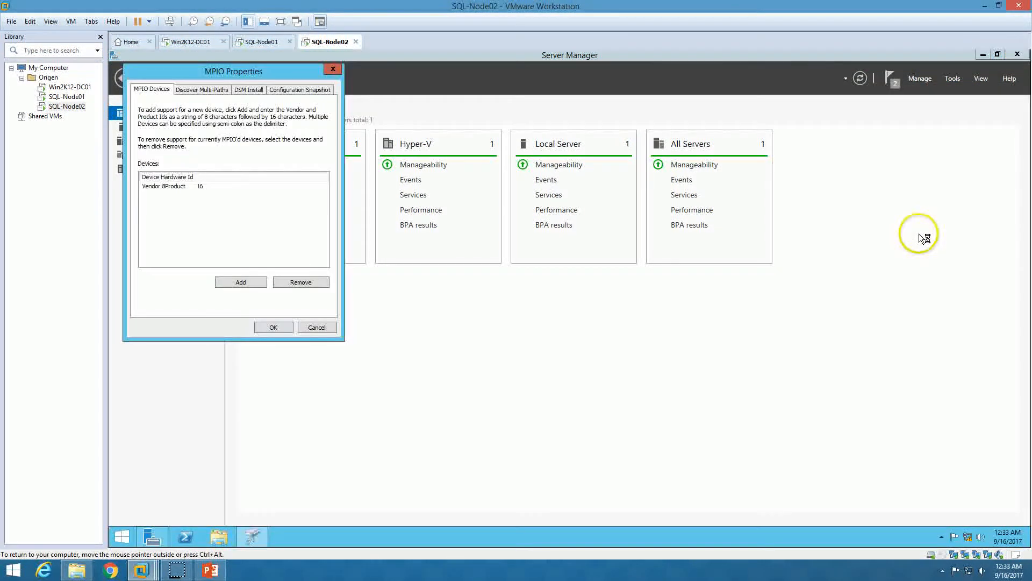
left_click(194, 91)
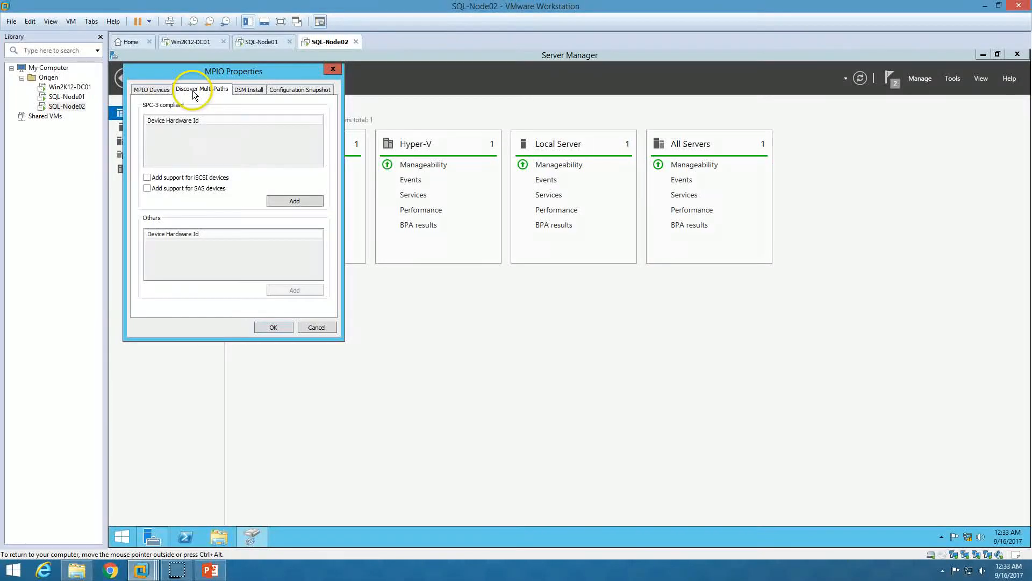
left_click(147, 178)
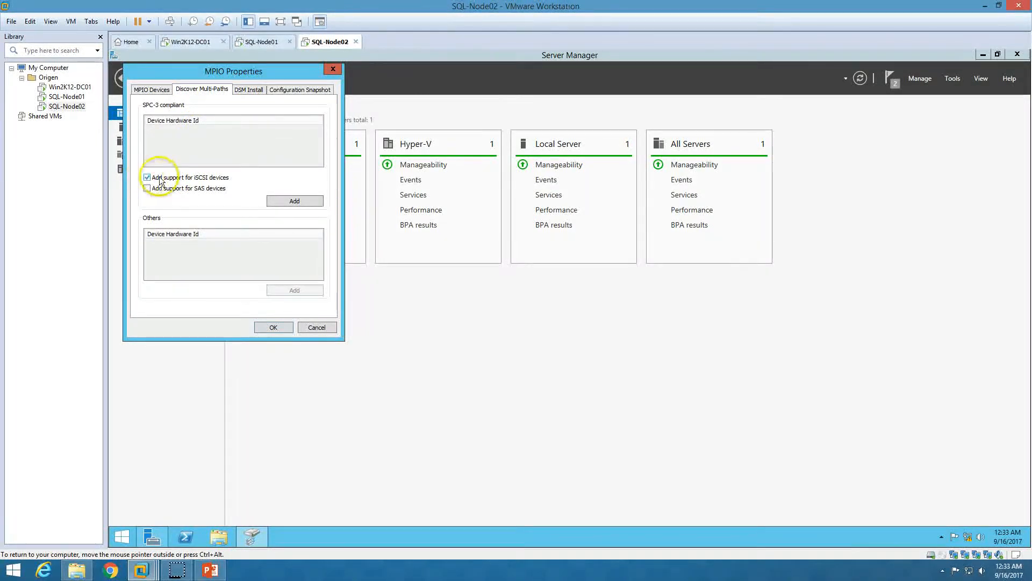
left_click(294, 201)
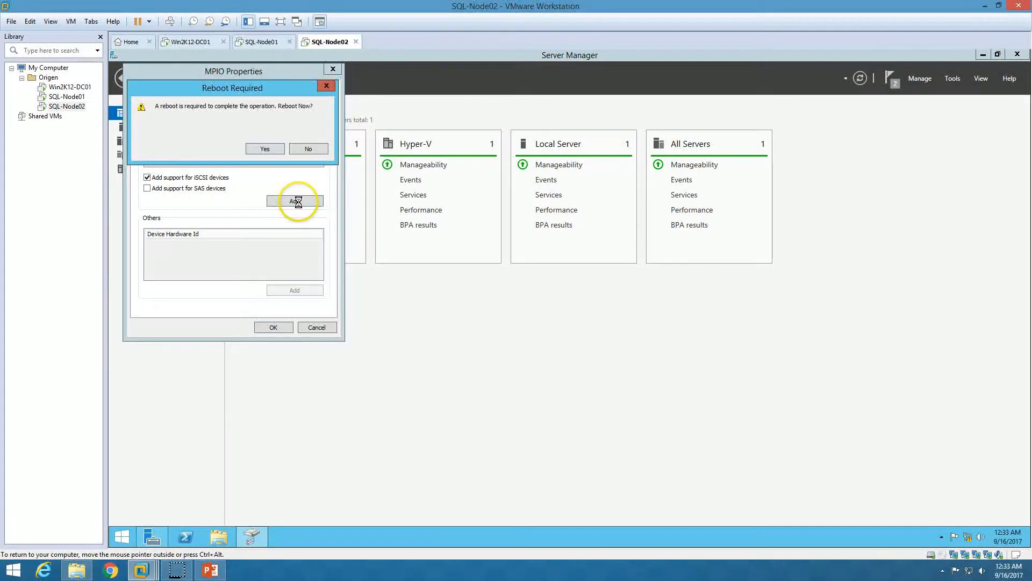
left_click(265, 149)
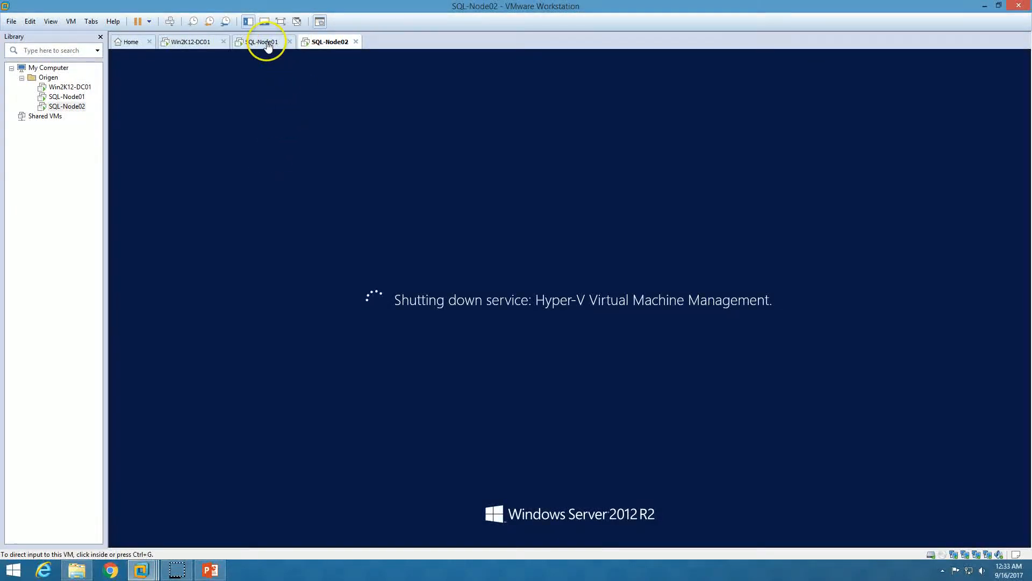
left_click(265, 42)
left_click(293, 295)
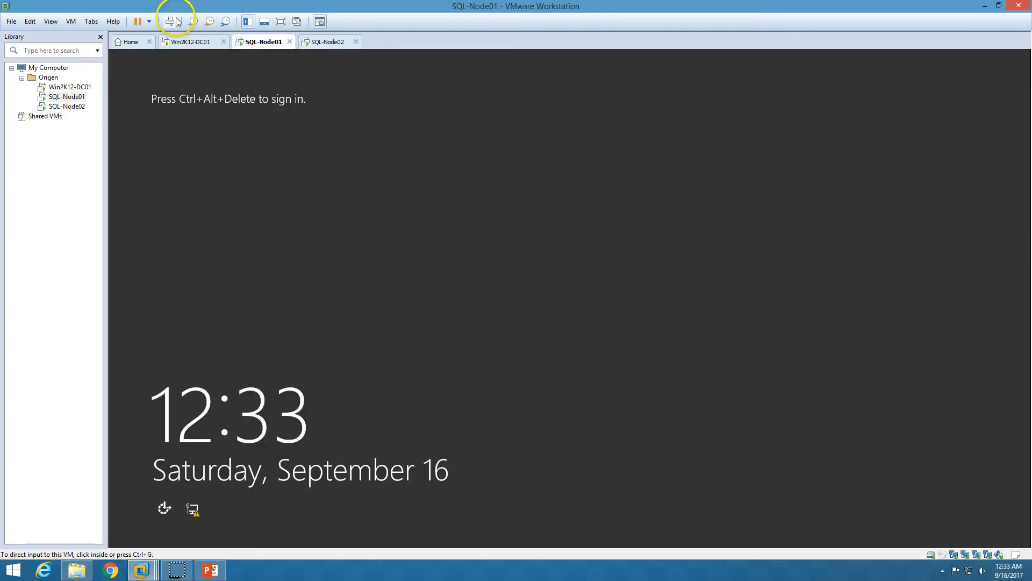
Sign in to SQL-Node01 with Ctrl+Alt+Del and the admin password, then bring up the PowerPoint slideshow
left_click(177, 22)
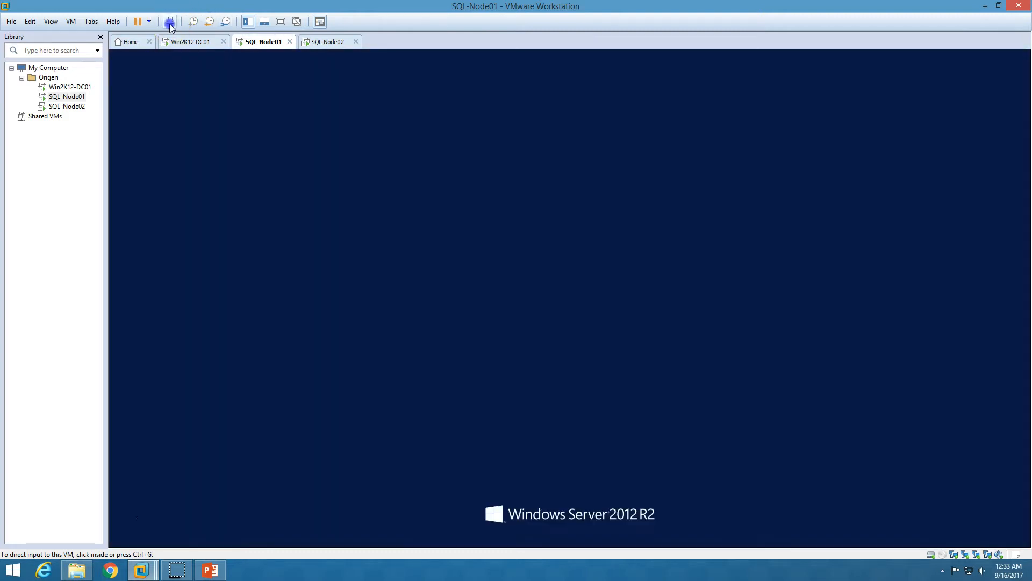
left_click(594, 231)
type("P")
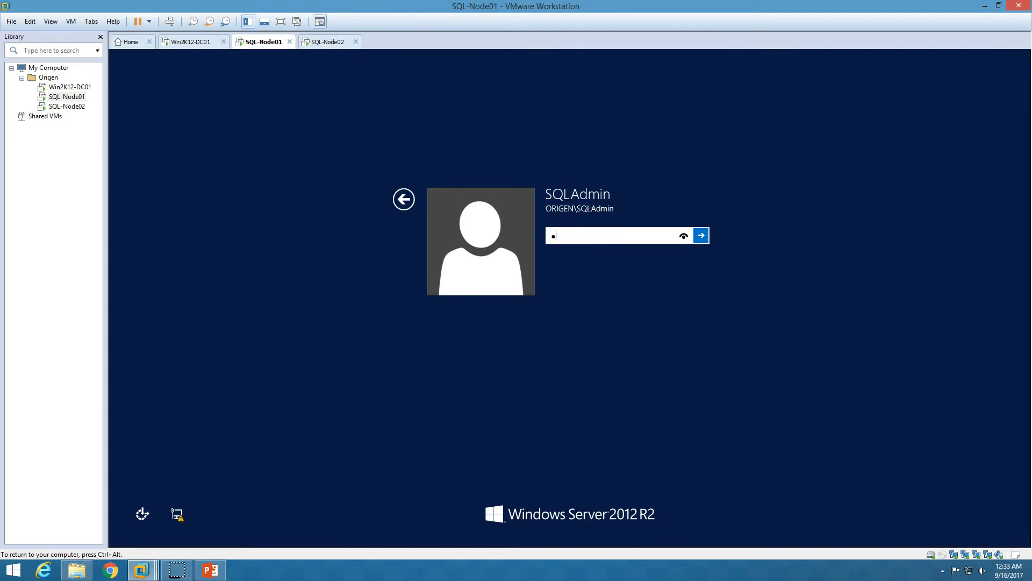
key("Return")
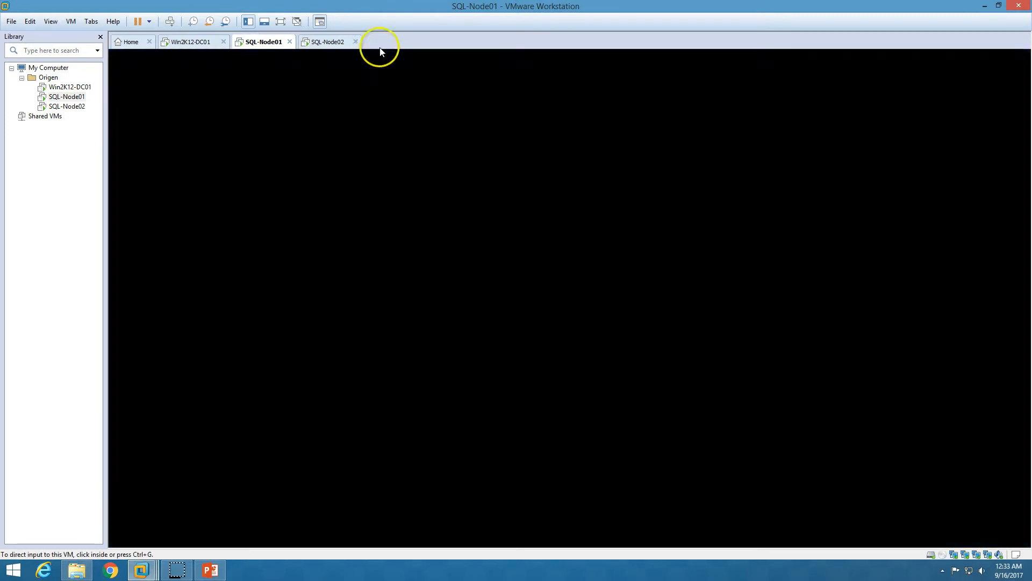
left_click(329, 43)
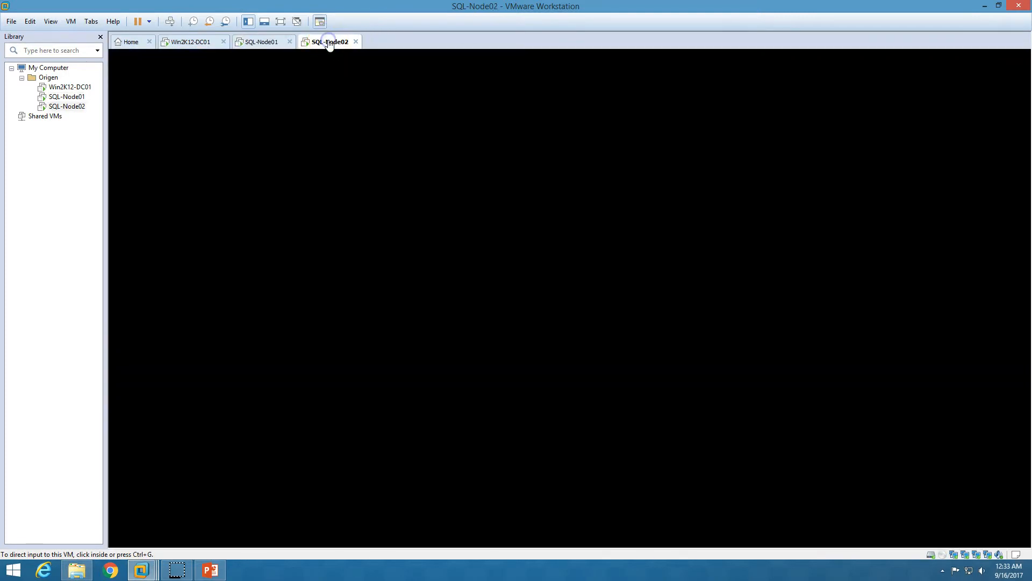
left_click(213, 571)
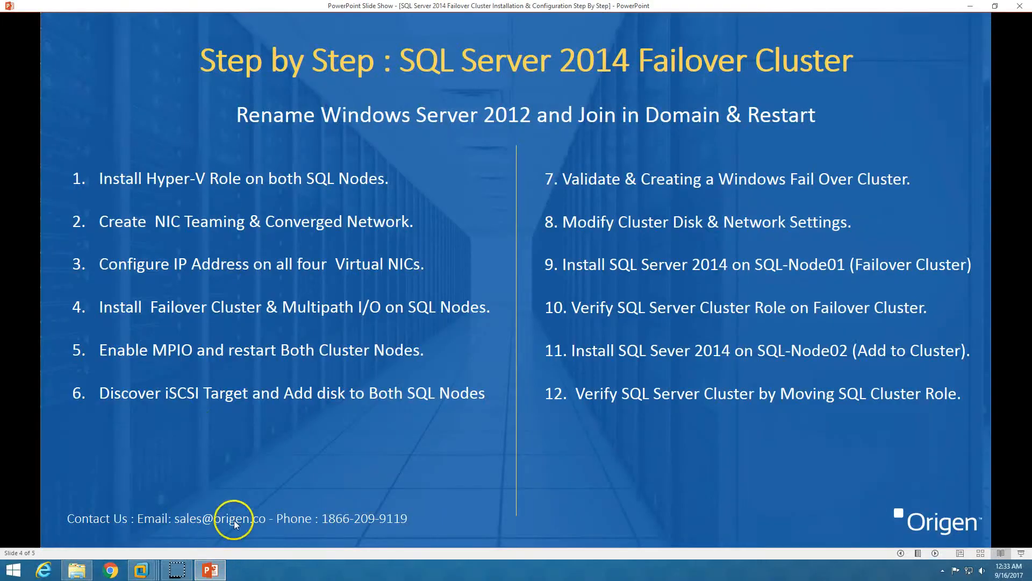
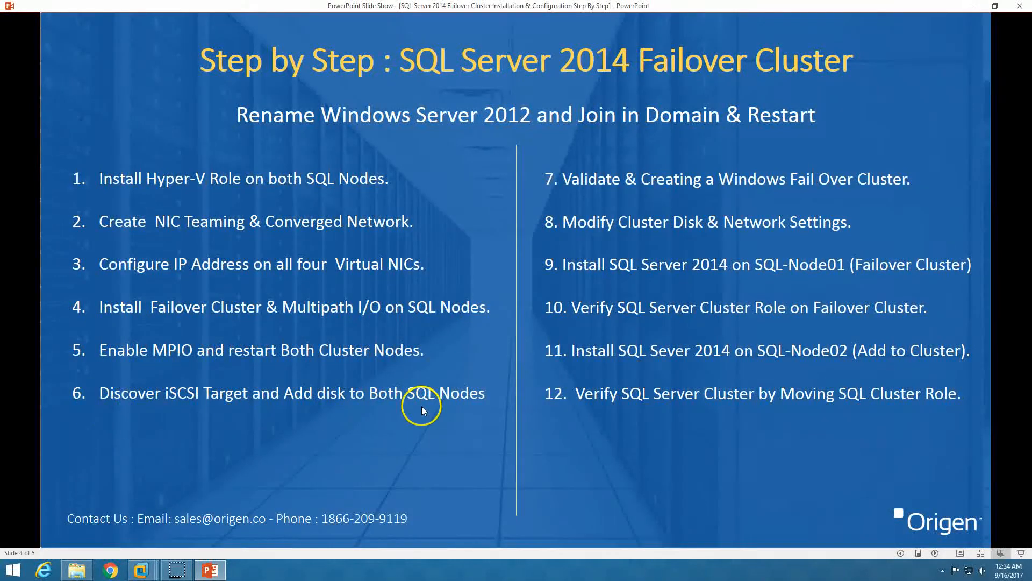
Sign in to SQL-Node02 with Ctrl+Alt+Del and the password, then show Win2K12-DC01's Server Manager dashboard
left_click(214, 569)
left_click(260, 41)
left_click(333, 42)
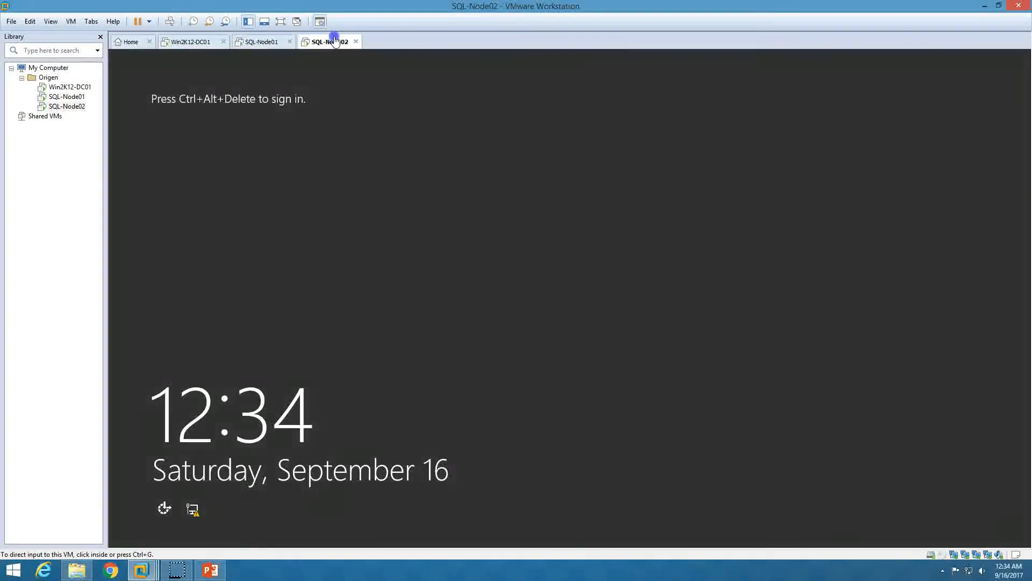
left_click(170, 21)
left_click(579, 235)
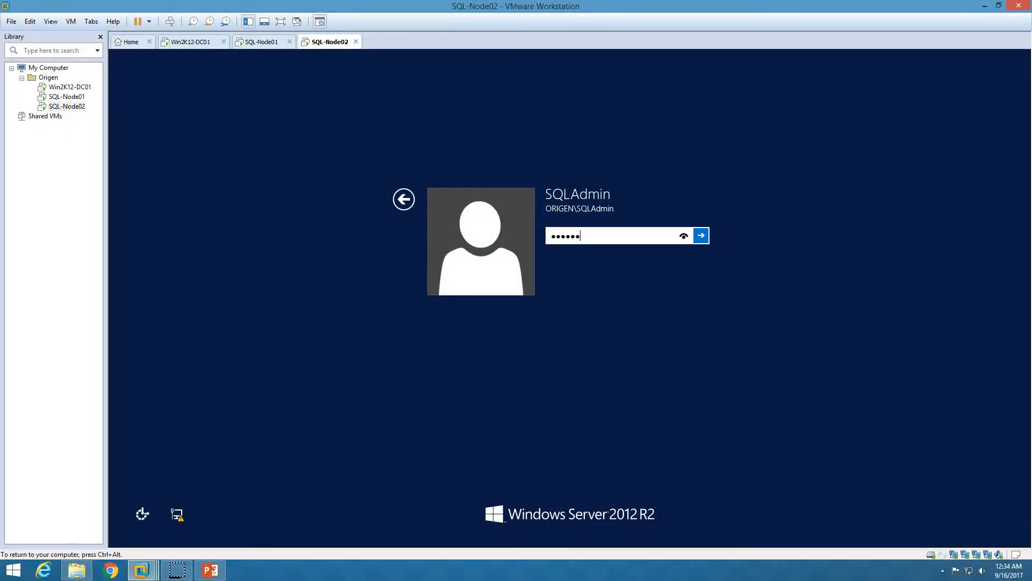
key("Return")
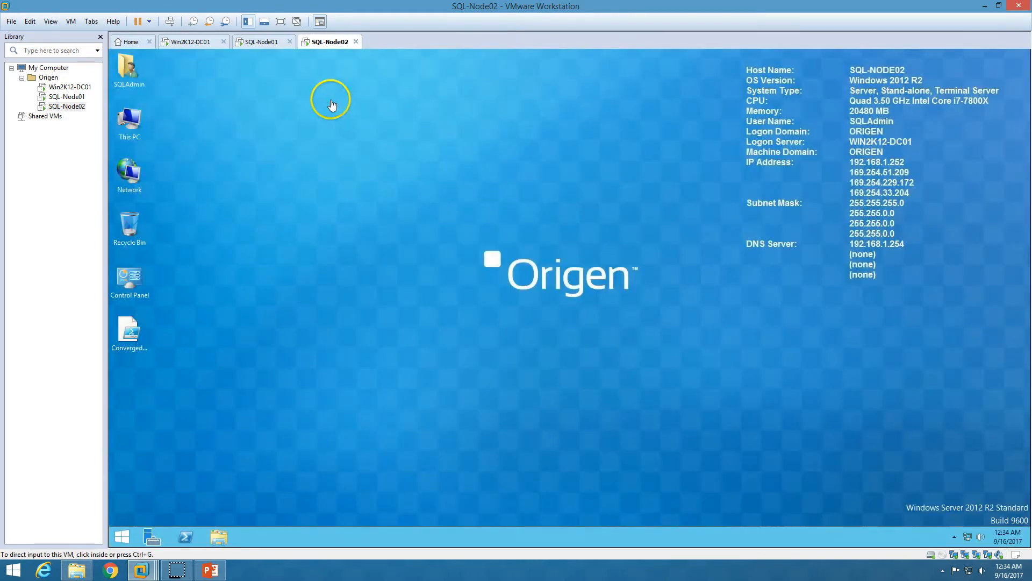
left_click(267, 43)
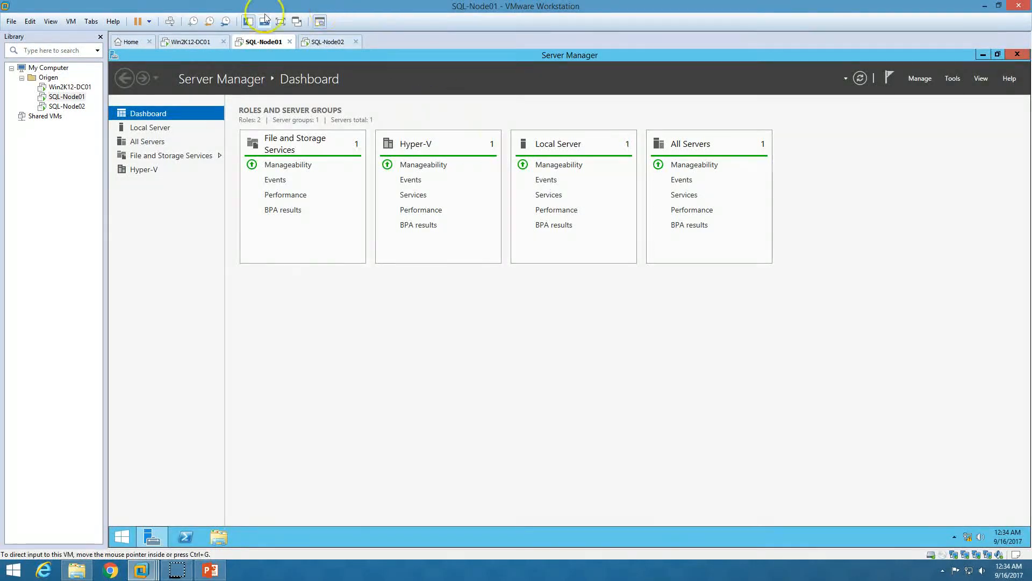
left_click(194, 48)
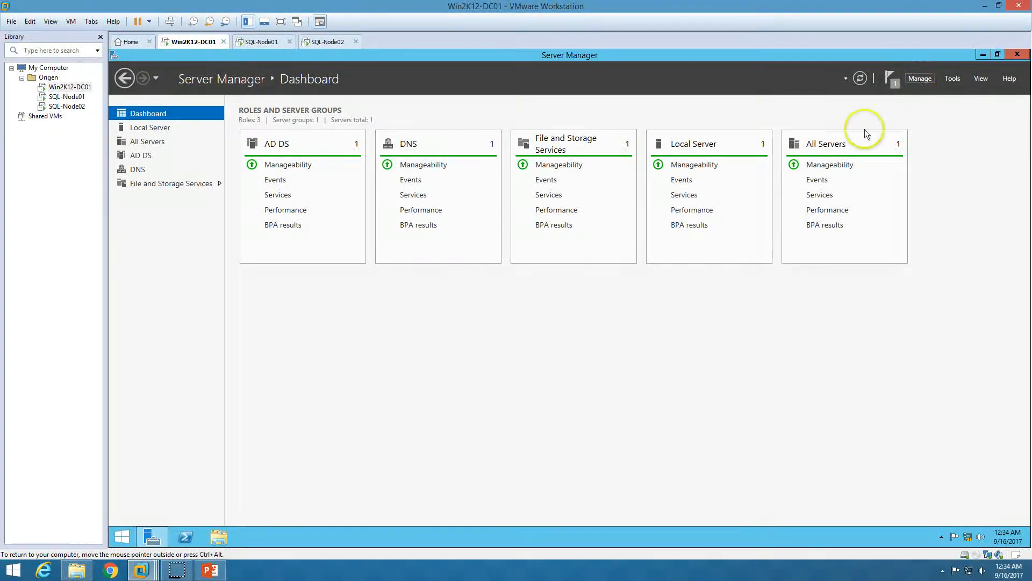
left_click(159, 183)
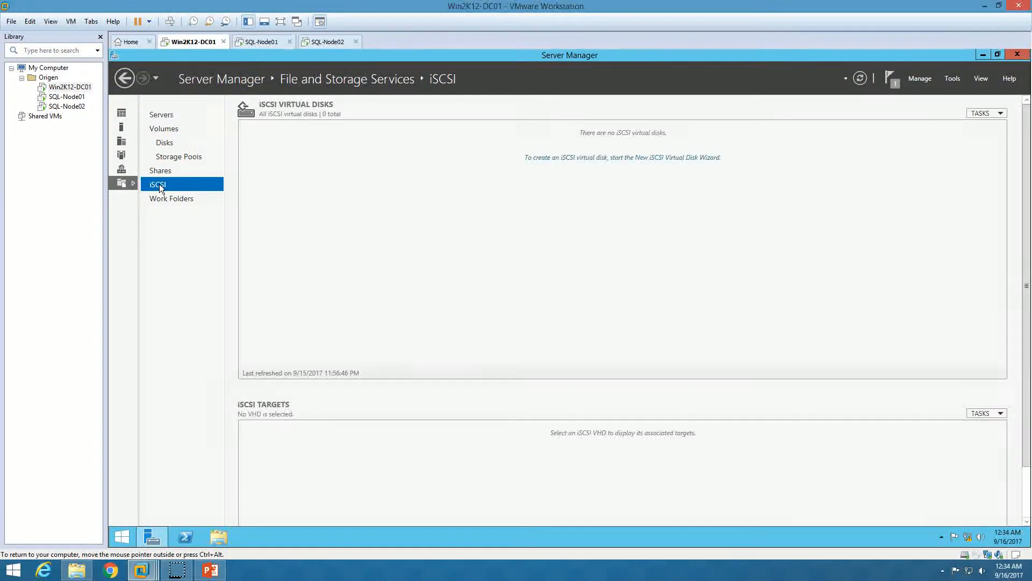
left_click(563, 208)
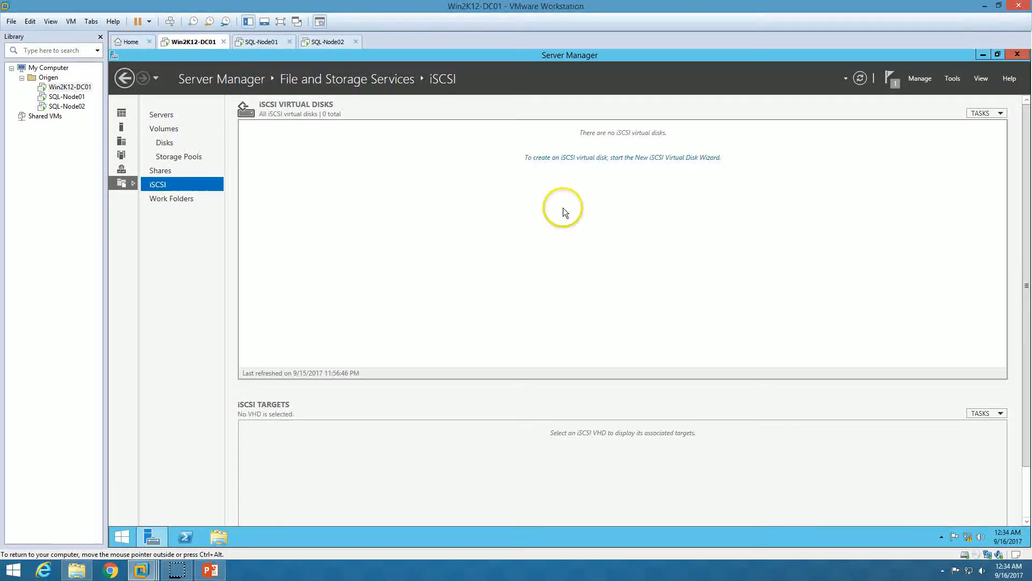
left_click(559, 160)
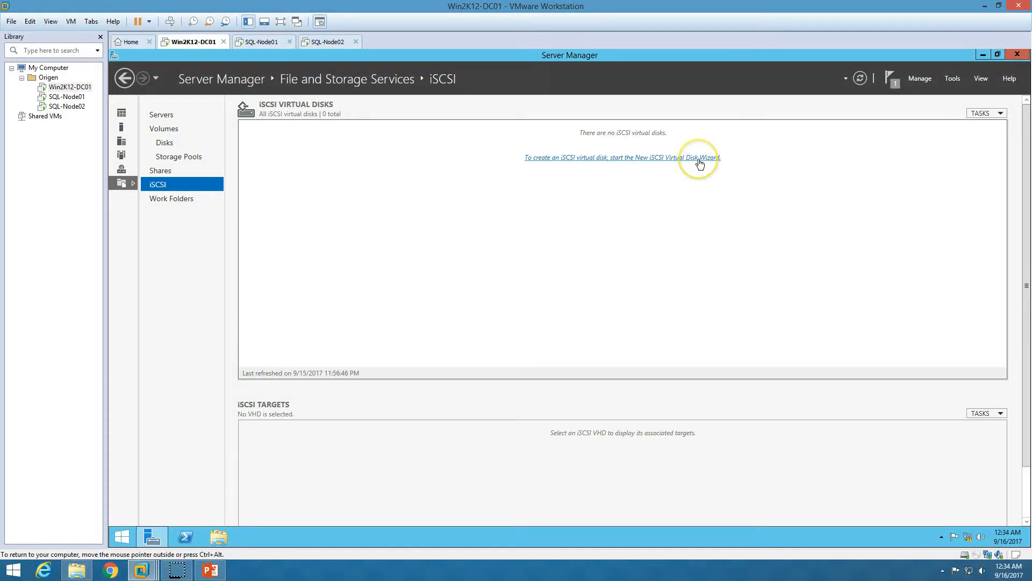
left_click(124, 79)
left_click(123, 113)
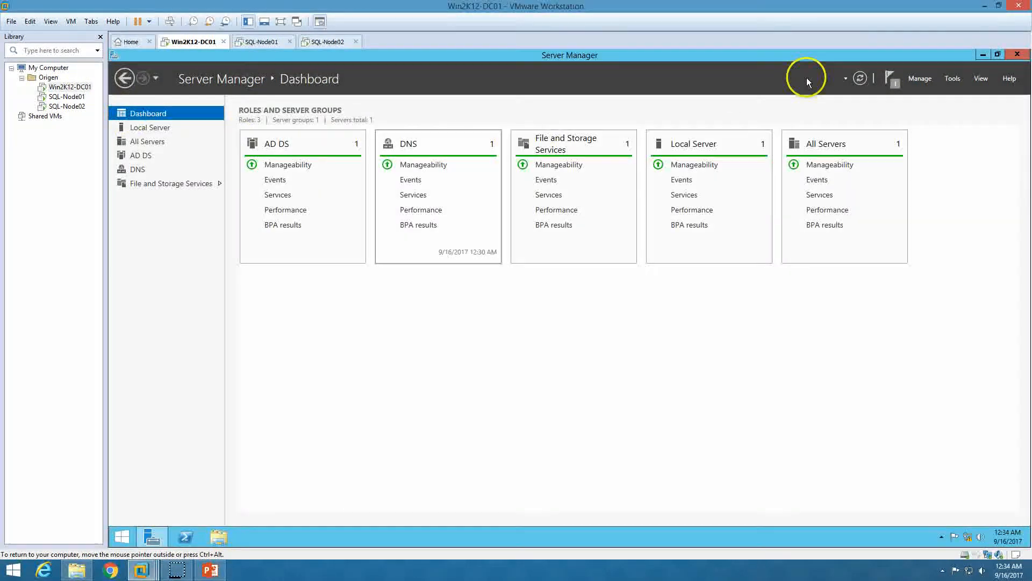
Start Add Roles and Features on Win2K12-DC01 and advance to the Server Roles page
left_click(917, 80)
left_click(930, 93)
left_click(415, 352)
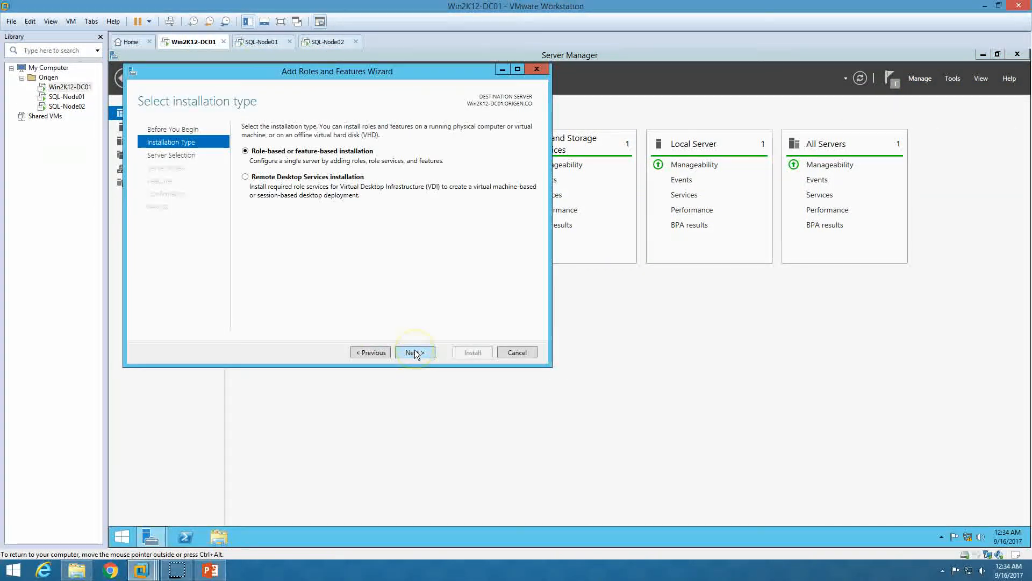
left_click(414, 351)
left_click(425, 354)
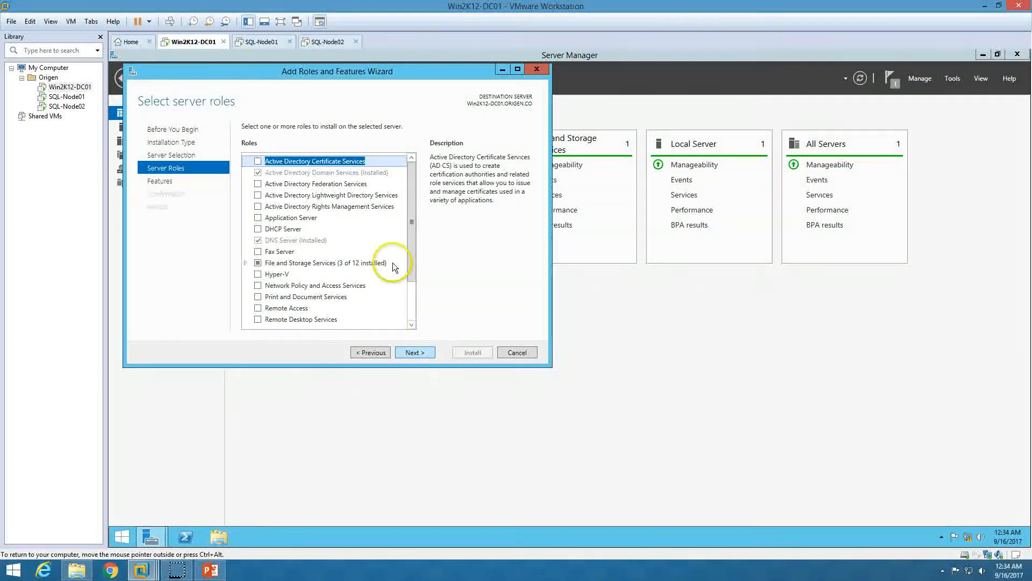
Confirm iSCSI Target Server is already installed, cancel the wizard, and open File and Storage Services > iSCSI
left_click_drag(411, 253, 411, 299)
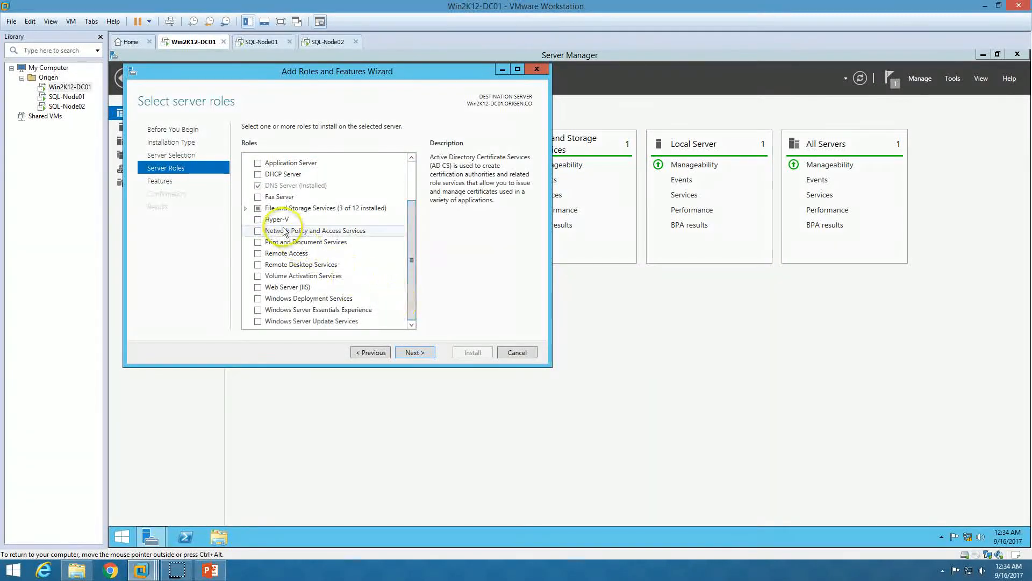
left_click(245, 208)
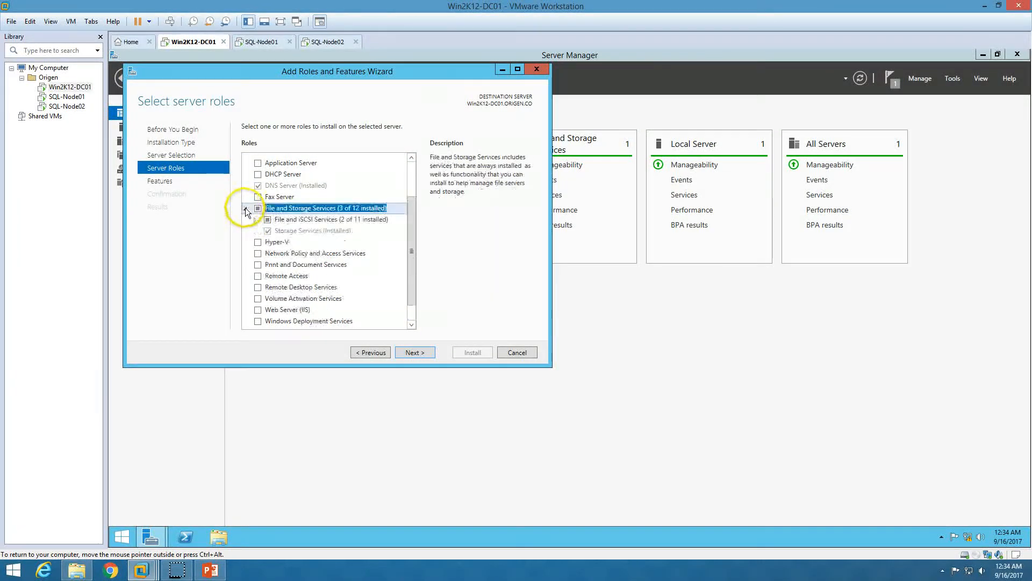
left_click(256, 219)
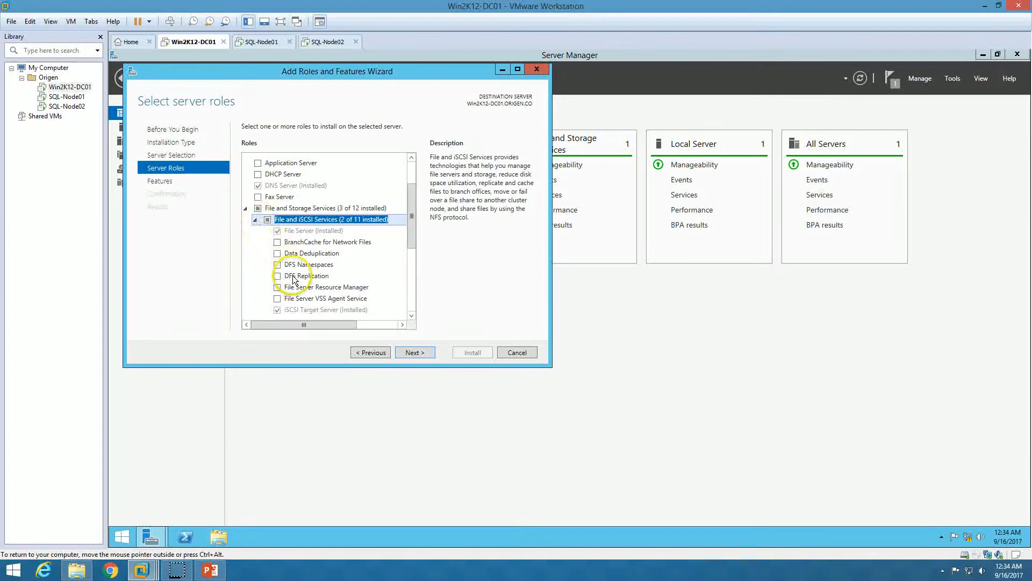
left_click_drag(412, 223, 412, 237)
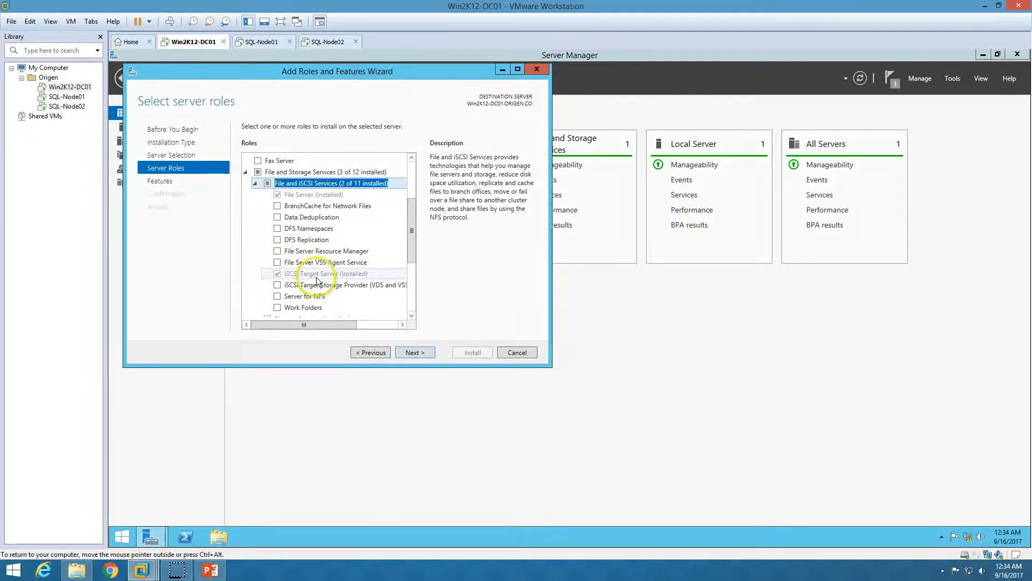
left_click(290, 274)
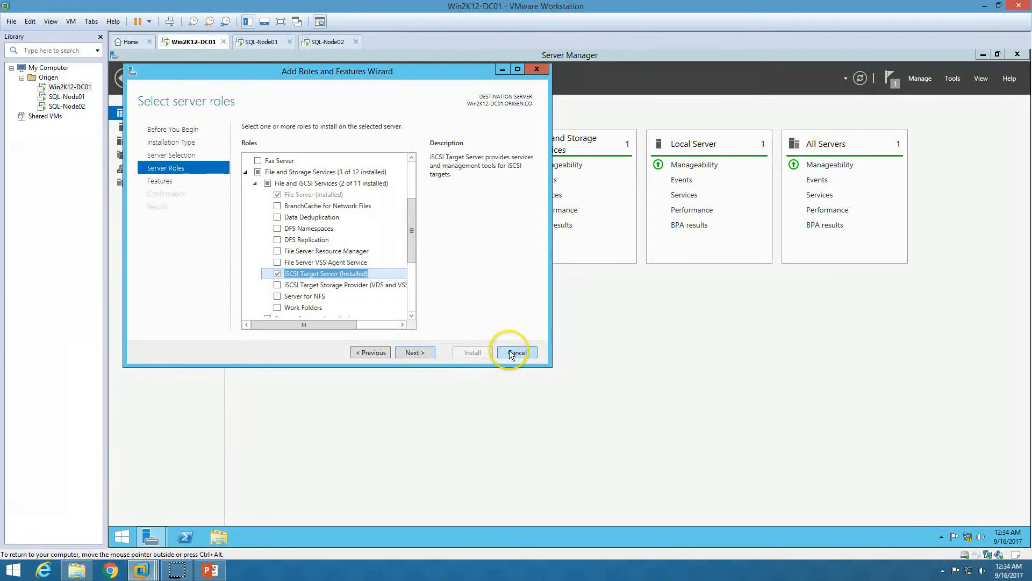
left_click(516, 352)
left_click(166, 184)
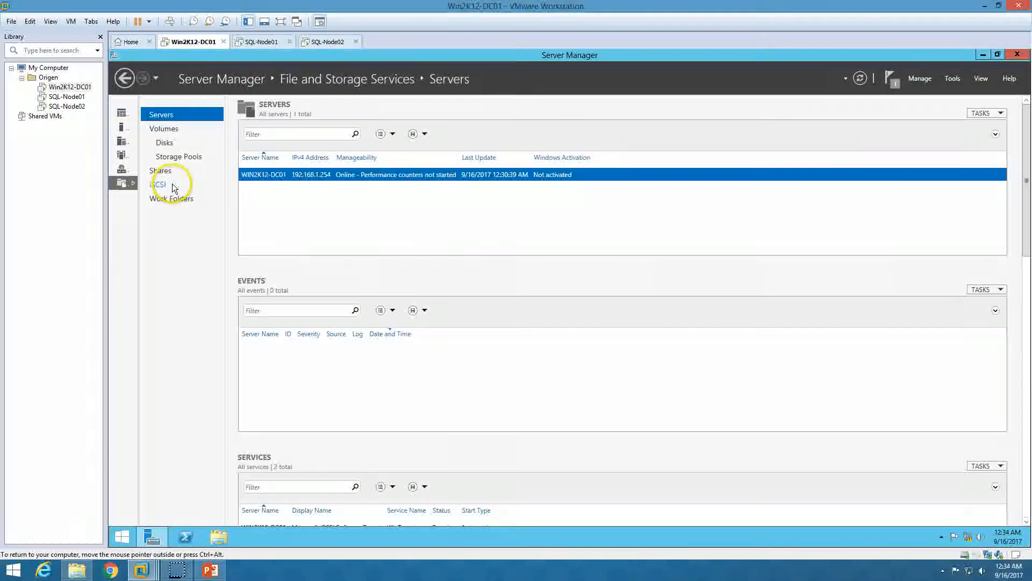
left_click(157, 184)
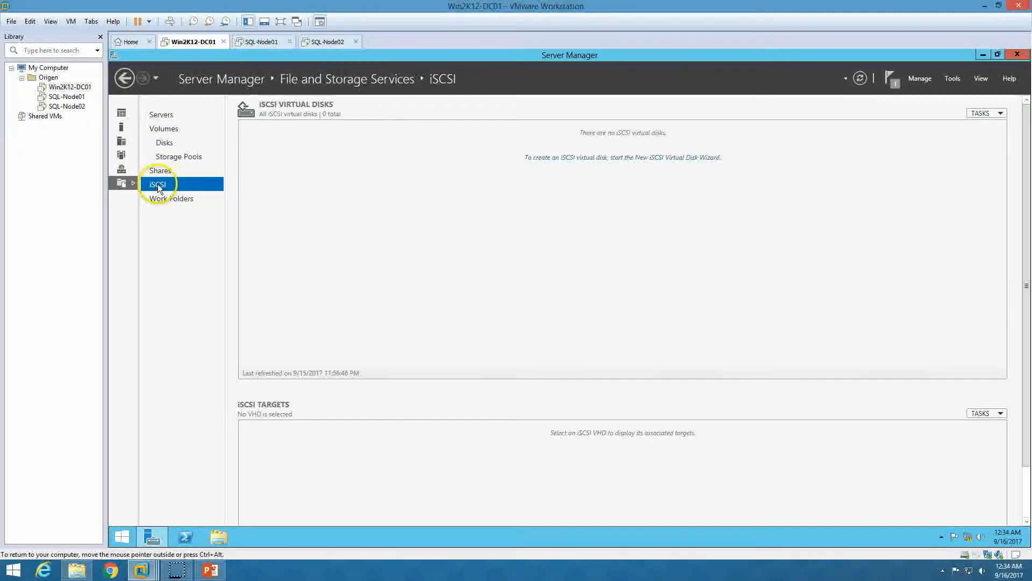
Start a new iSCSI virtual disk stored on volume C: and name it Quorum-Disk
left_click(601, 159)
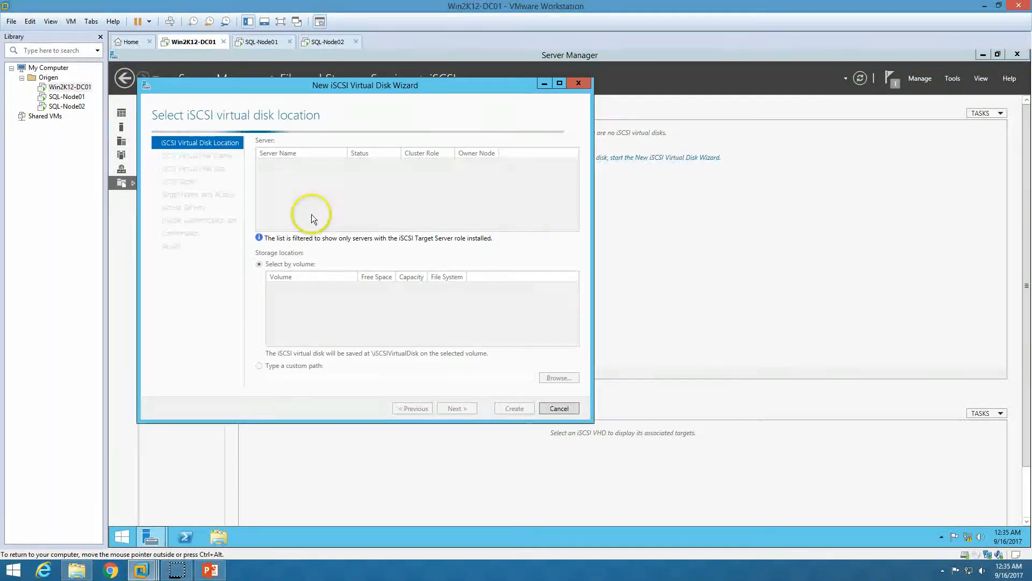
left_click(325, 292)
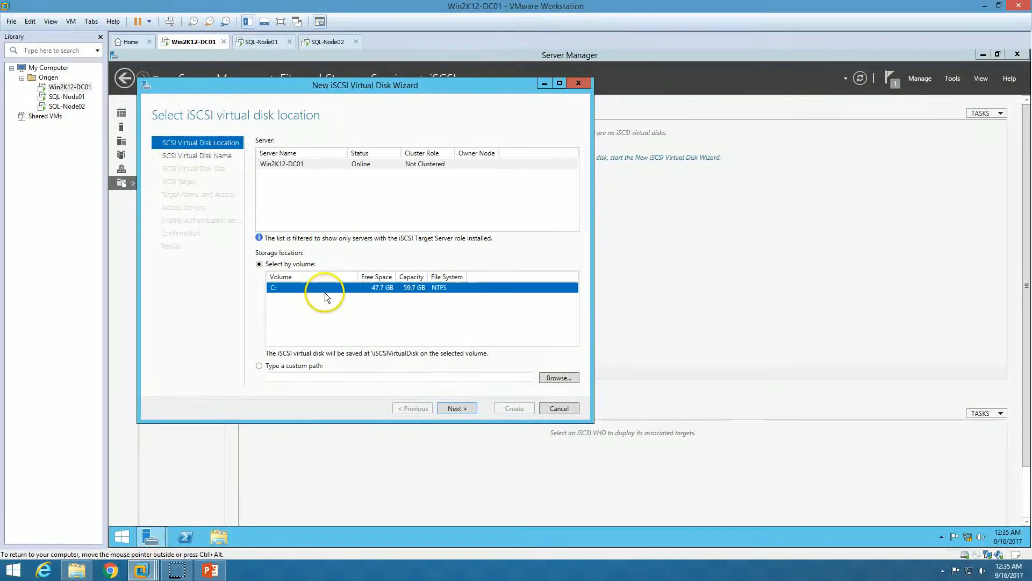
left_click(216, 536)
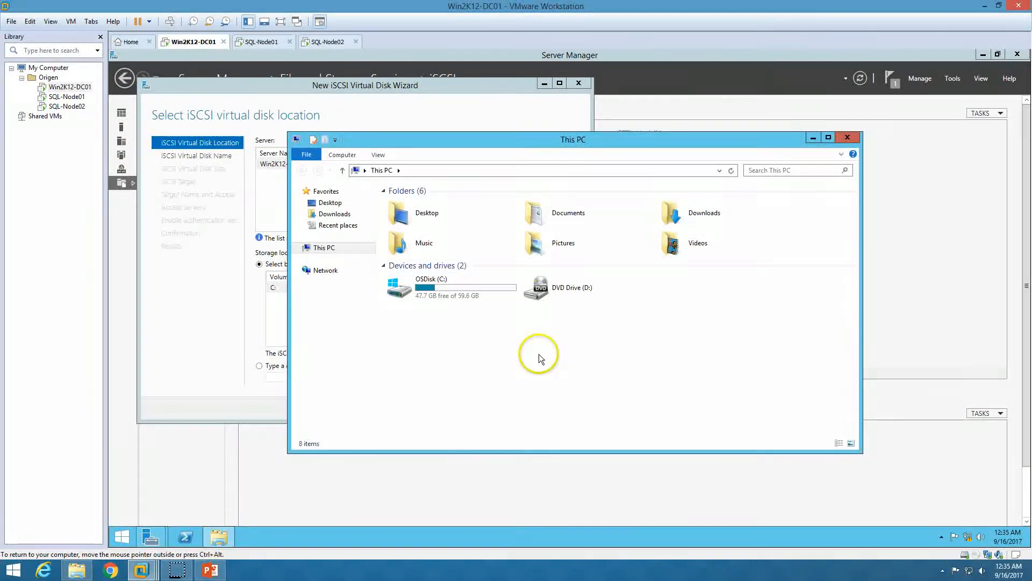
left_click(848, 138)
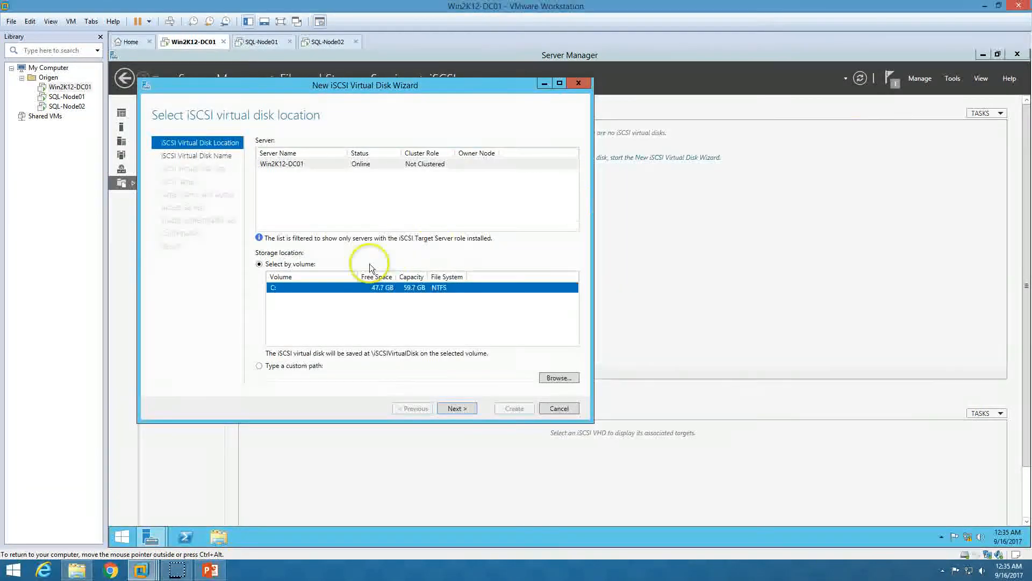
left_click(466, 409)
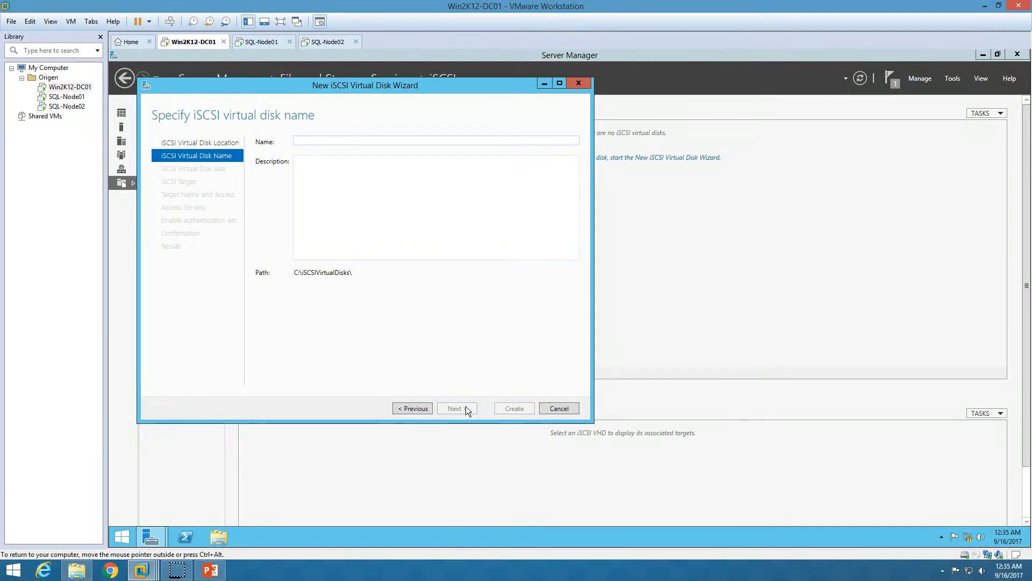
type("Quorum-Disk")
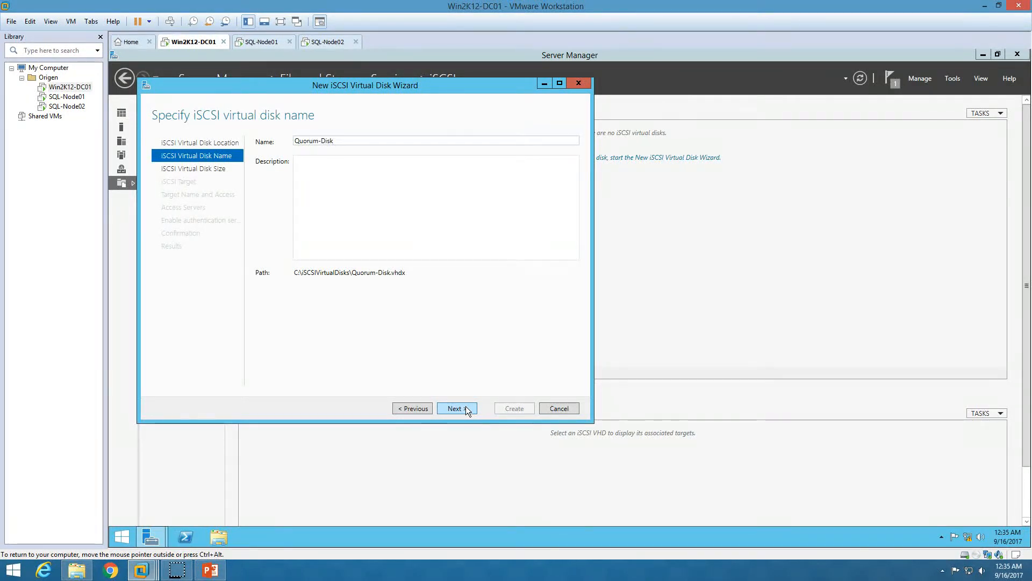
left_click(456, 408)
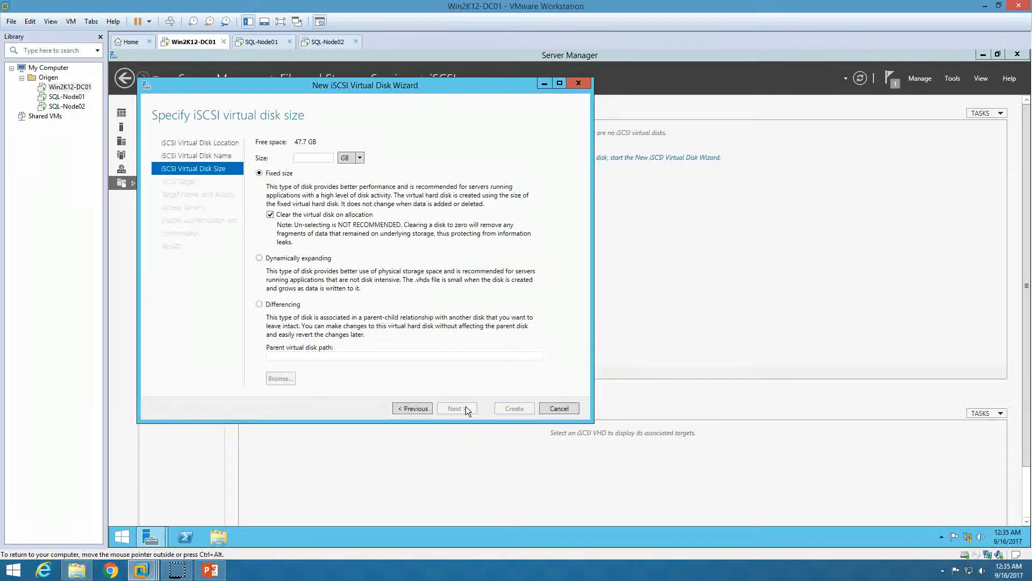
Make it a 1 GB dynamically expanding disk assigned to a new iSCSI target
left_click(291, 259)
left_click(309, 158)
type("1")
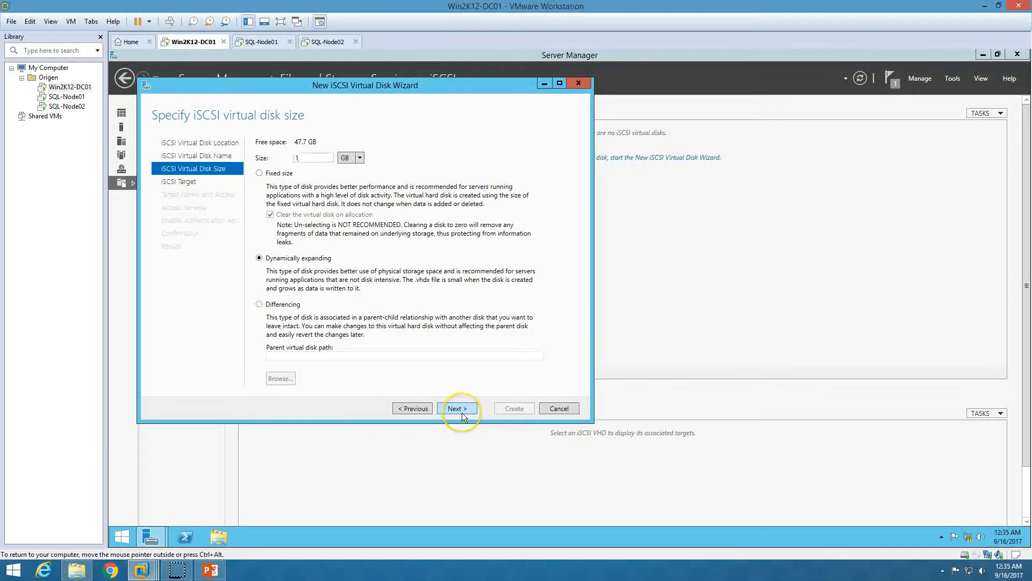
left_click(462, 413)
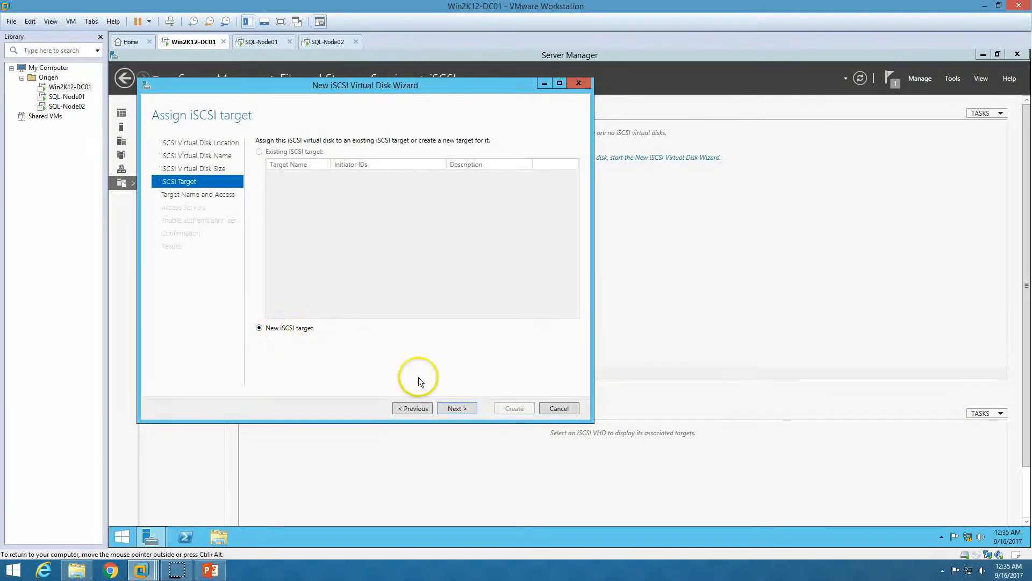
left_click(457, 409)
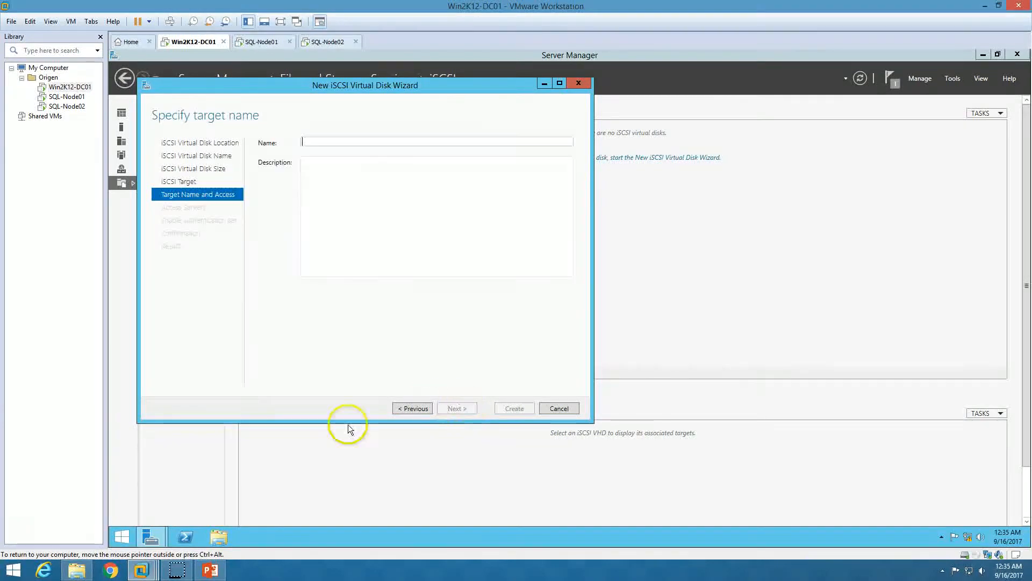
Name the new target iSCSI-Target and continue to the access servers page
left_click(210, 570)
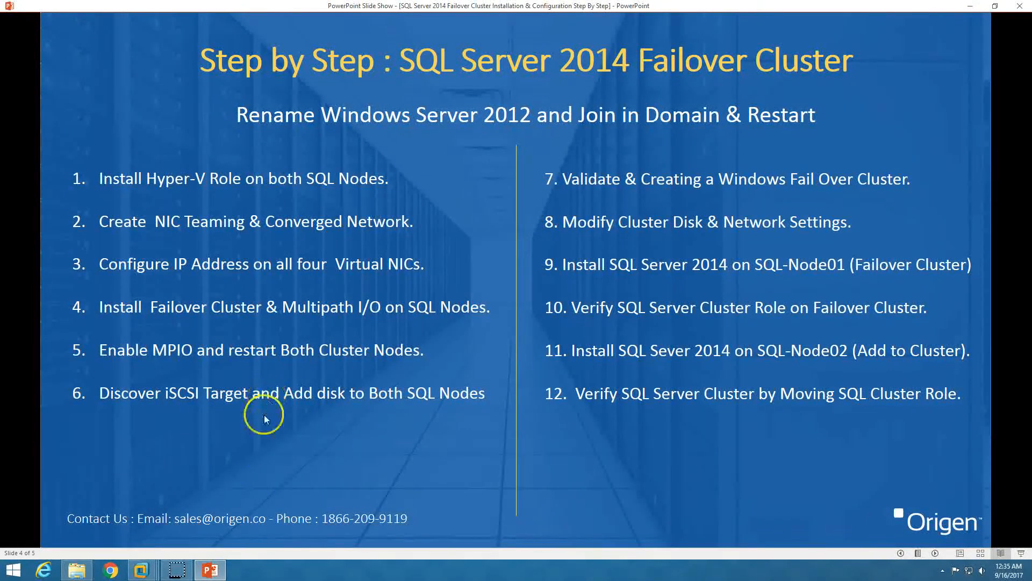
left_click(210, 570)
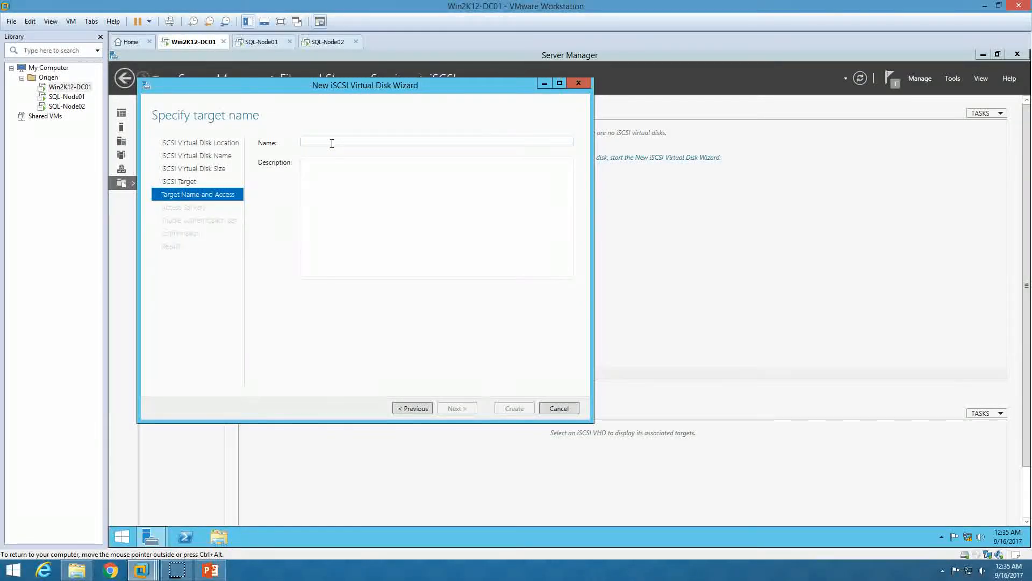
type("Wi")
key("BackSpace")
key("BackSpace")
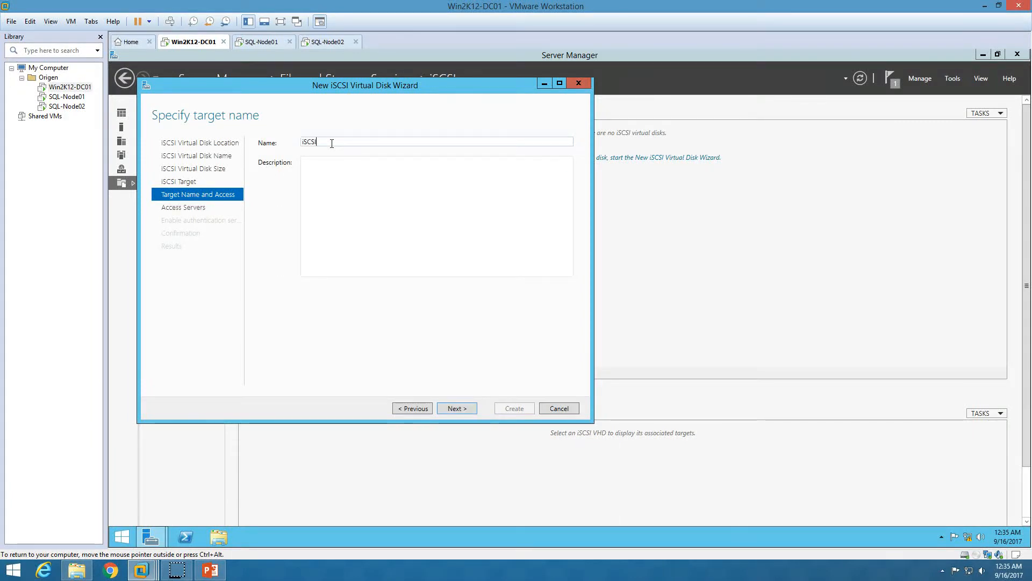
type("iSCSI-Target")
left_click(466, 410)
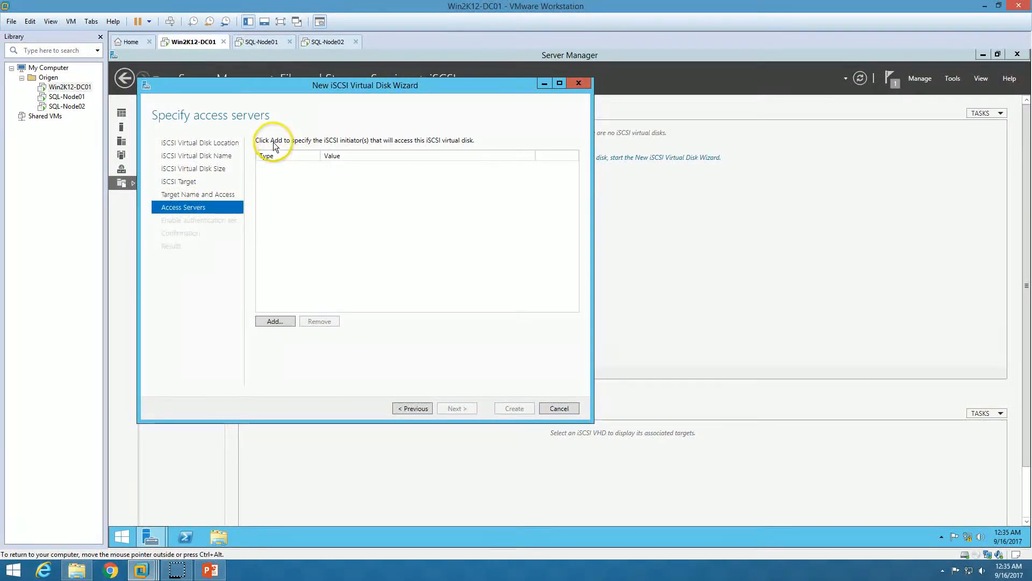
Add SQL-NODE01 as an allowed initiator by querying the computer sql-node01
left_click(286, 317)
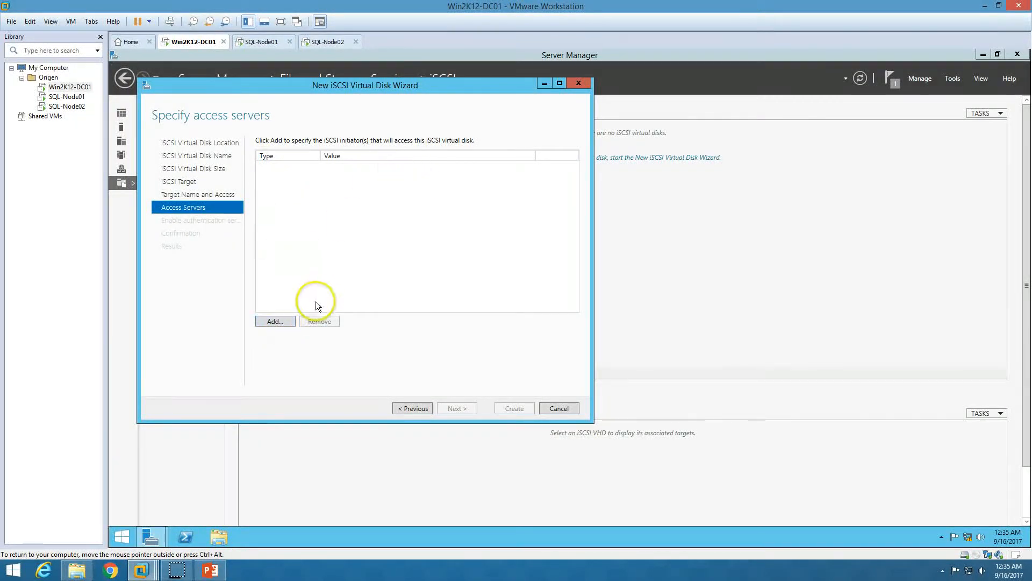
left_click(281, 322)
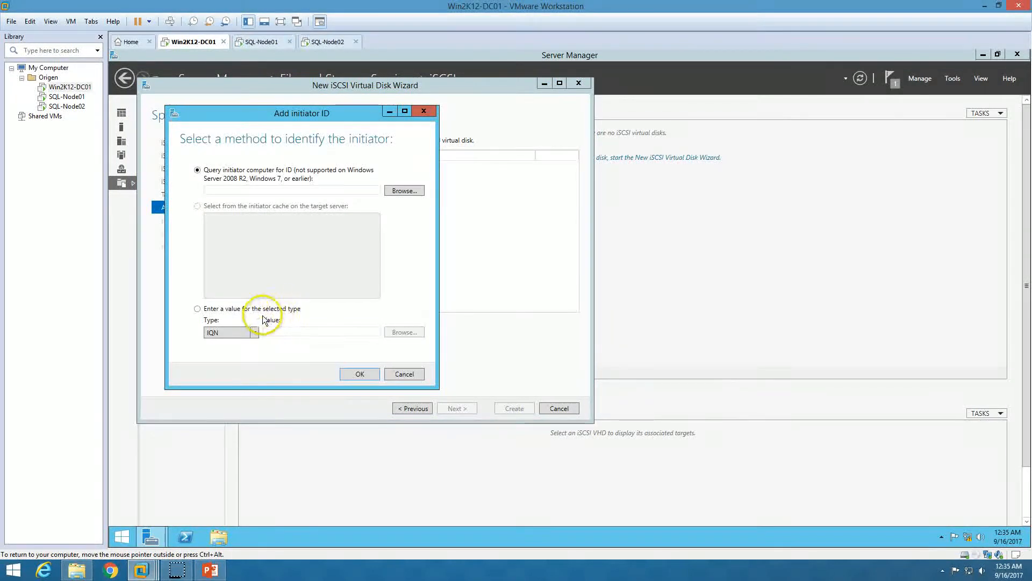
left_click(247, 308)
left_click(248, 331)
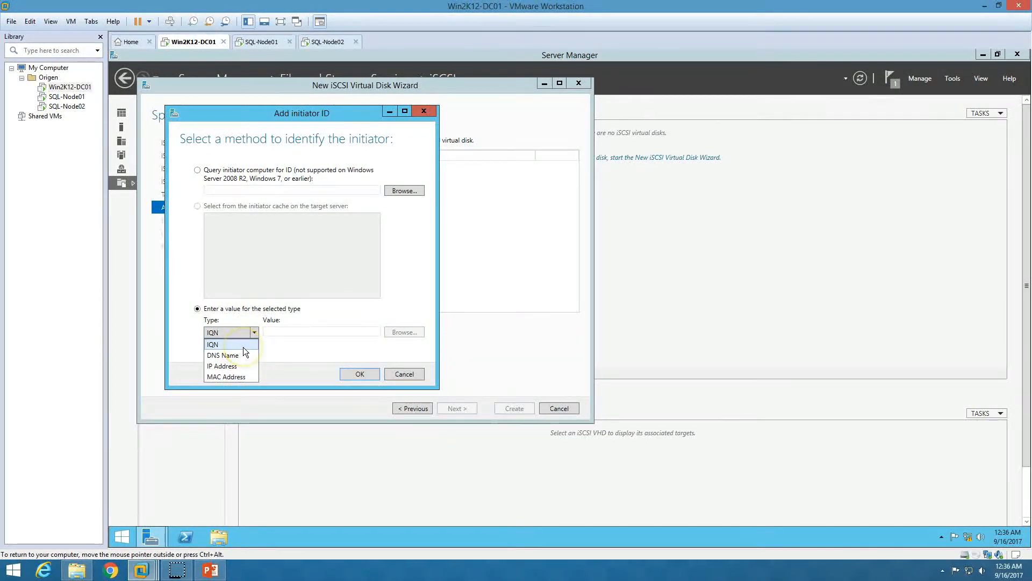
left_click(244, 347)
left_click(274, 173)
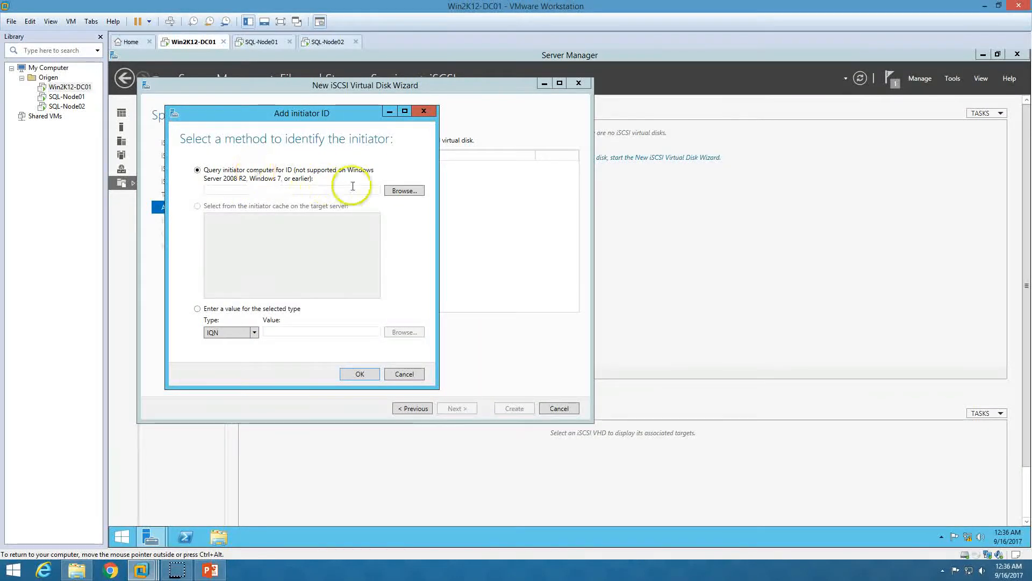
left_click(404, 190)
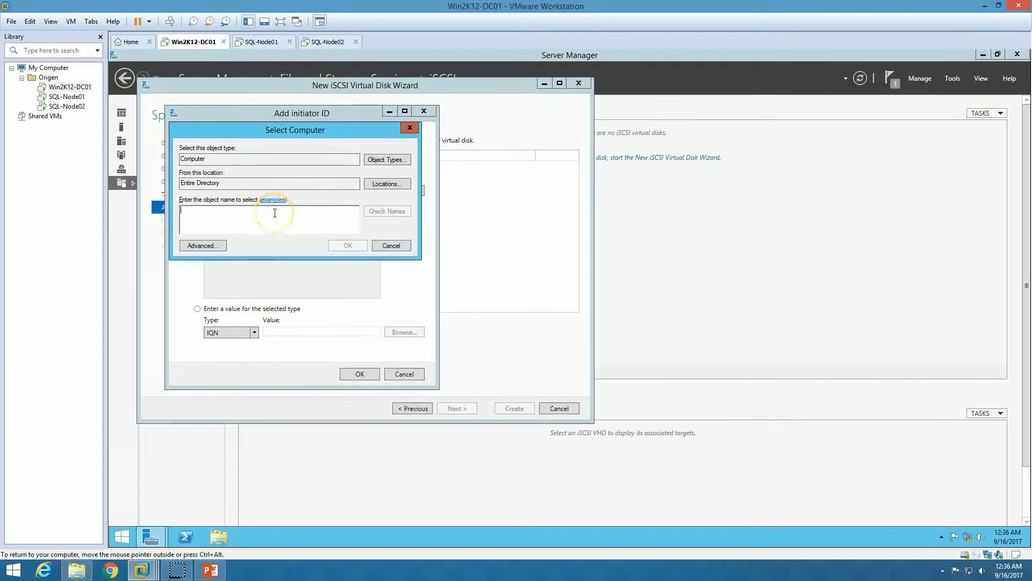
type("sql")
type("0")
key("BackSpace")
type("node01")
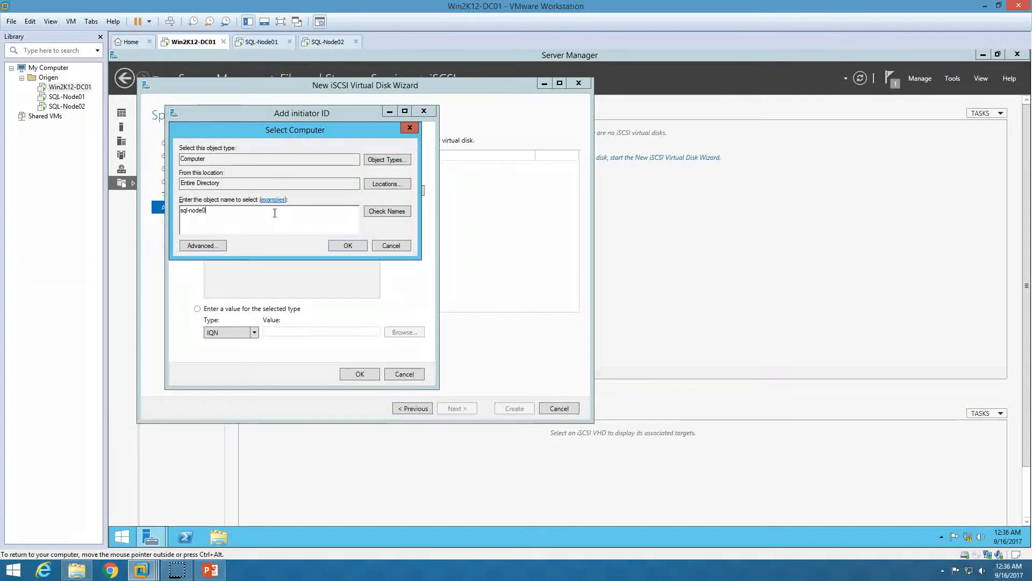
key("Return")
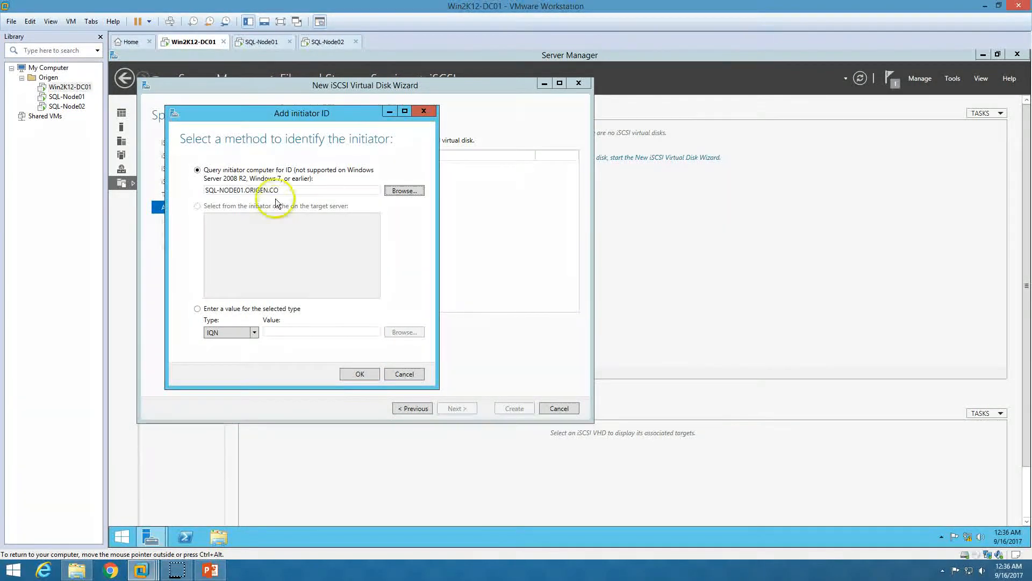
left_click_drag(373, 189, 200, 200)
left_click(360, 374)
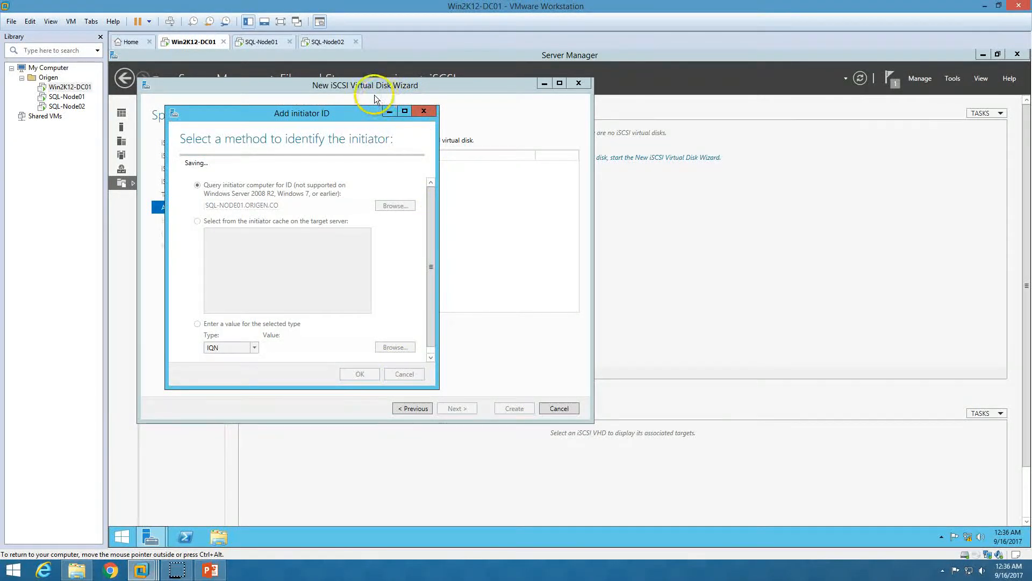
left_click(354, 167)
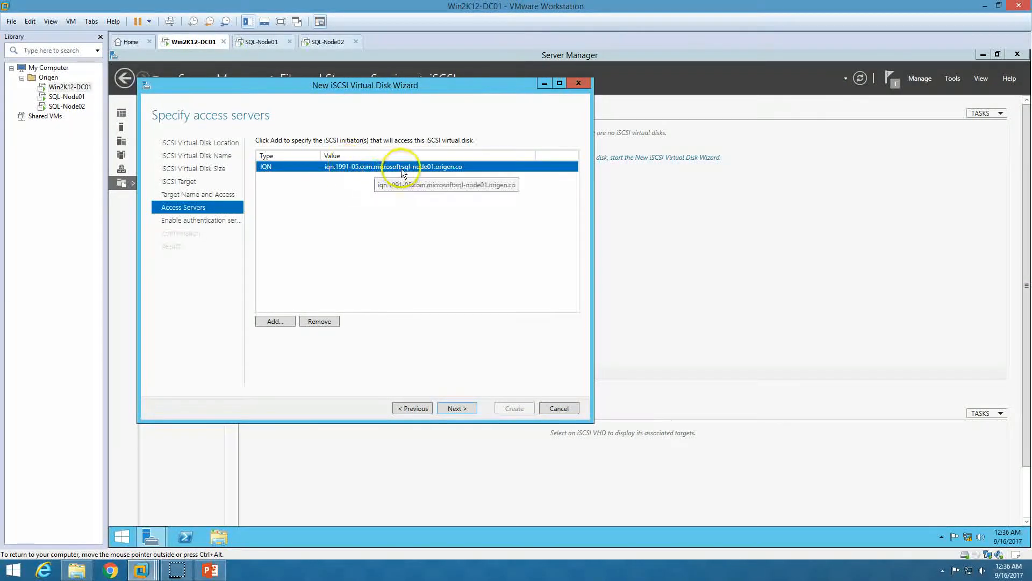
Add SQL-NODE02 as a second allowed initiator for the target
left_click(275, 320)
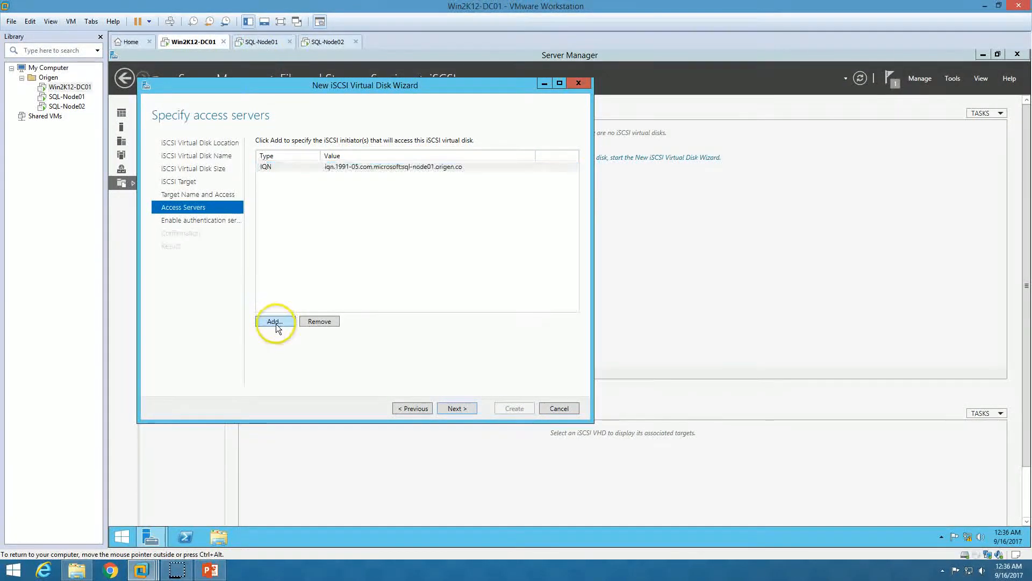
left_click(466, 246)
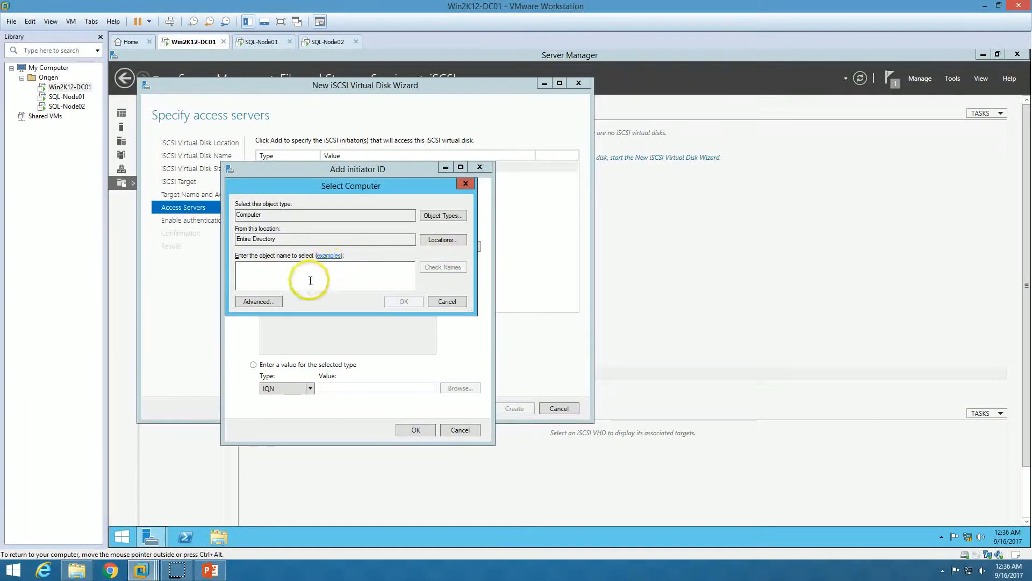
type("sql-nod")
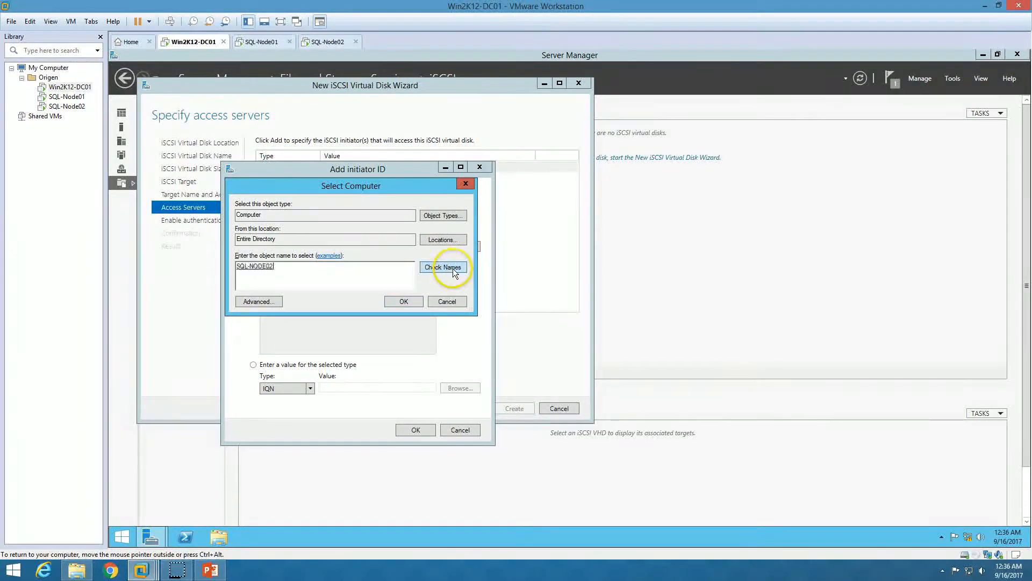
left_click(402, 301)
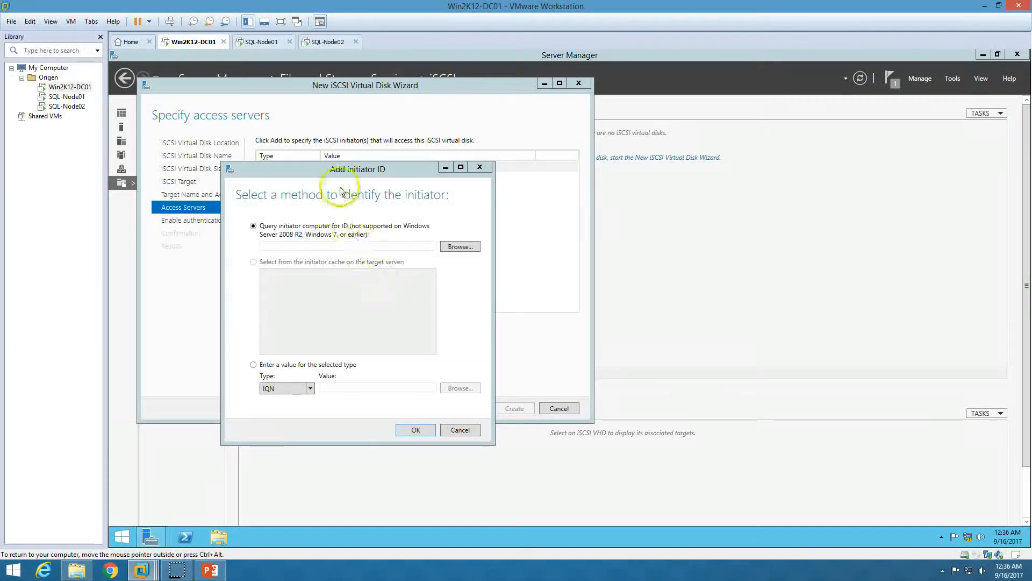
left_click_drag(359, 168, 378, 124)
left_click(437, 385)
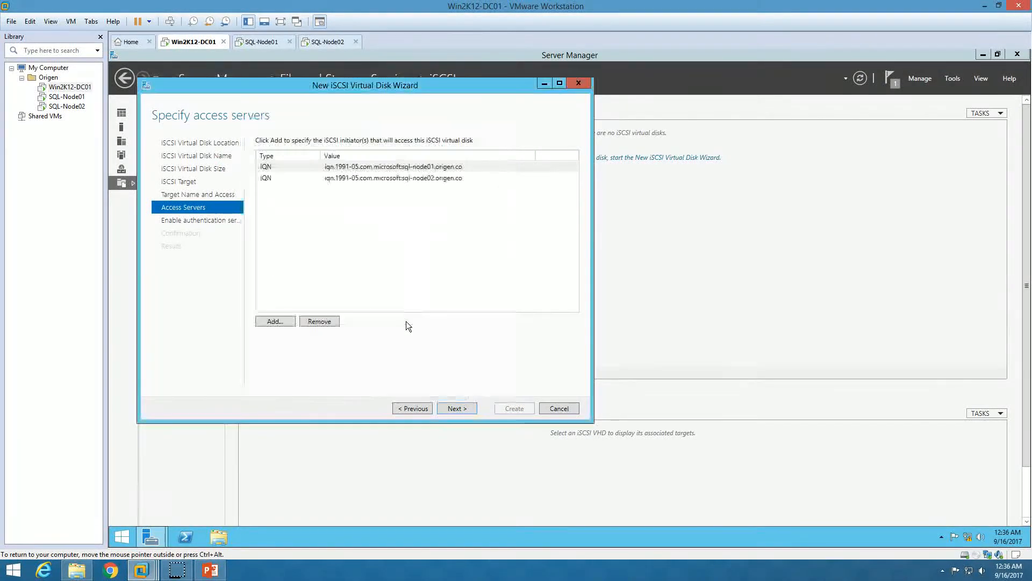
left_click(346, 178)
left_click(411, 164)
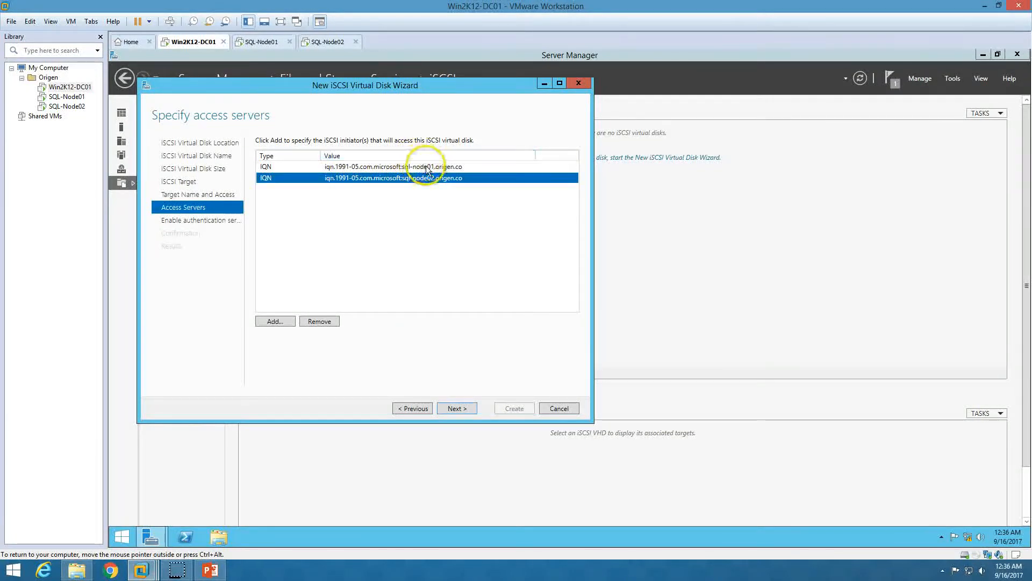
Skip authentication, create the Quorum-Disk virtual disk and target, and close the wizard
left_click(466, 410)
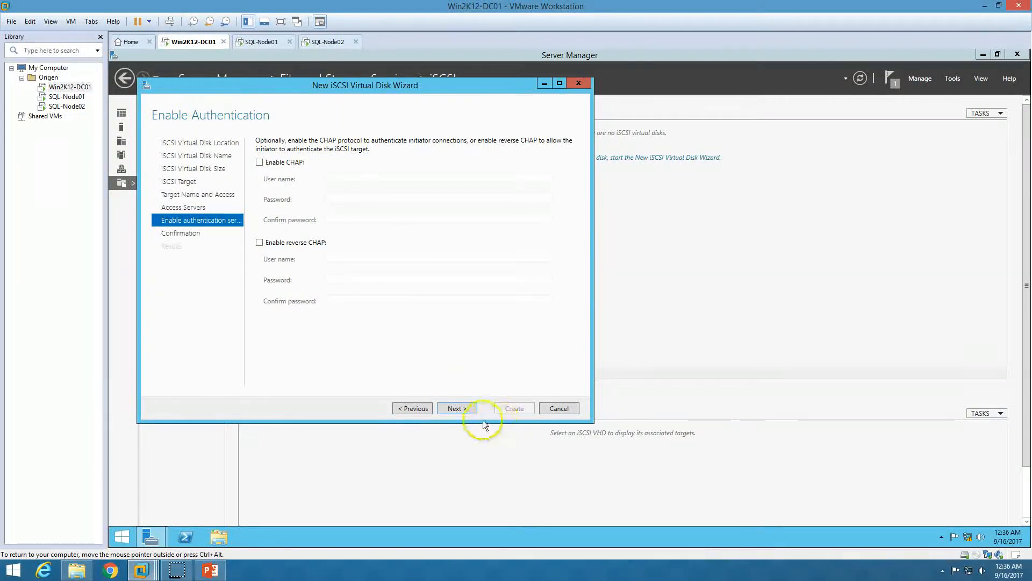
left_click(458, 409)
left_click(514, 409)
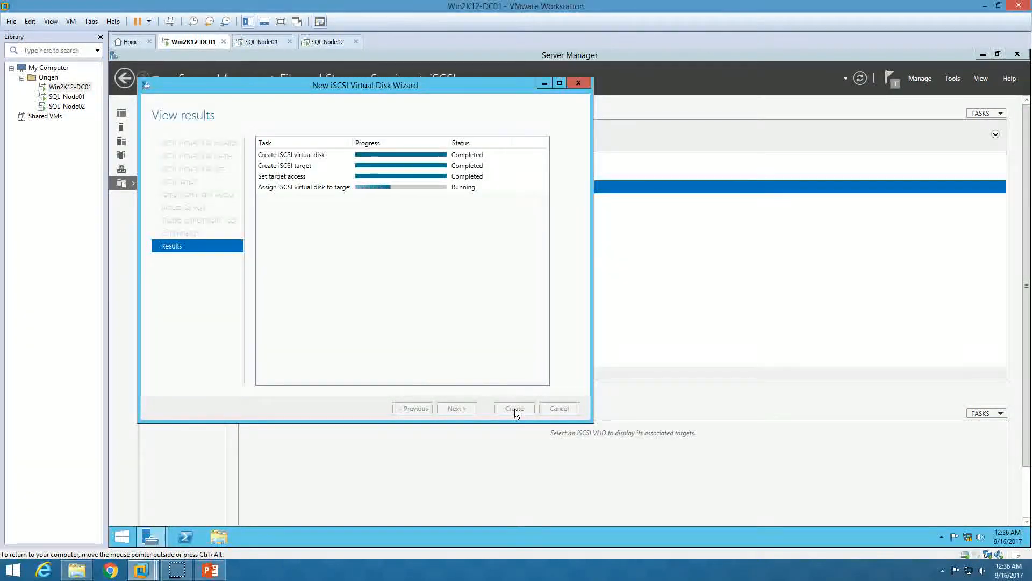
left_click(514, 409)
left_click(256, 218)
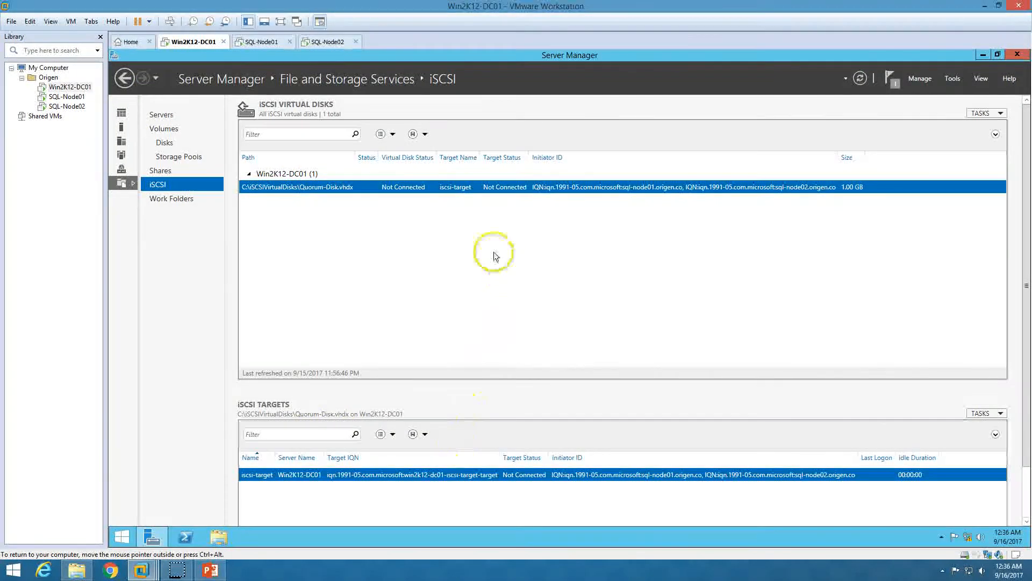
Start another iSCSI virtual disk on volume C: named SQL-ClusterDisk01
left_click(983, 114)
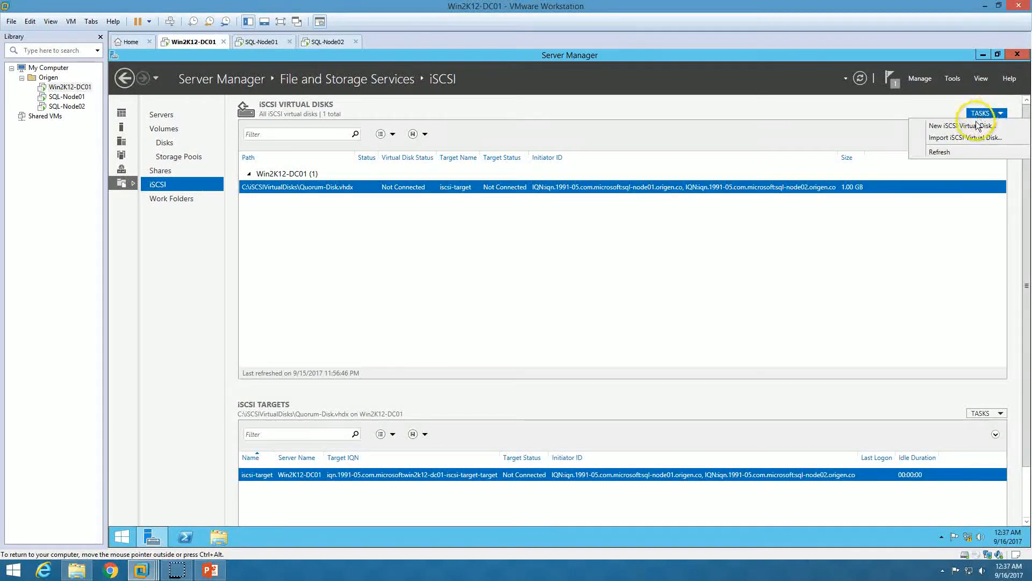
left_click(978, 125)
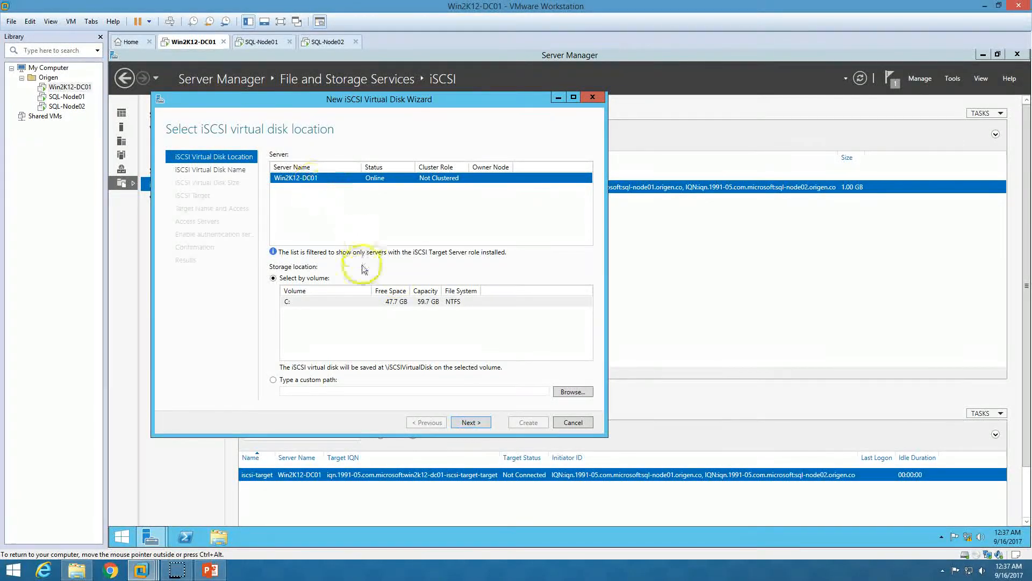
left_click(345, 303)
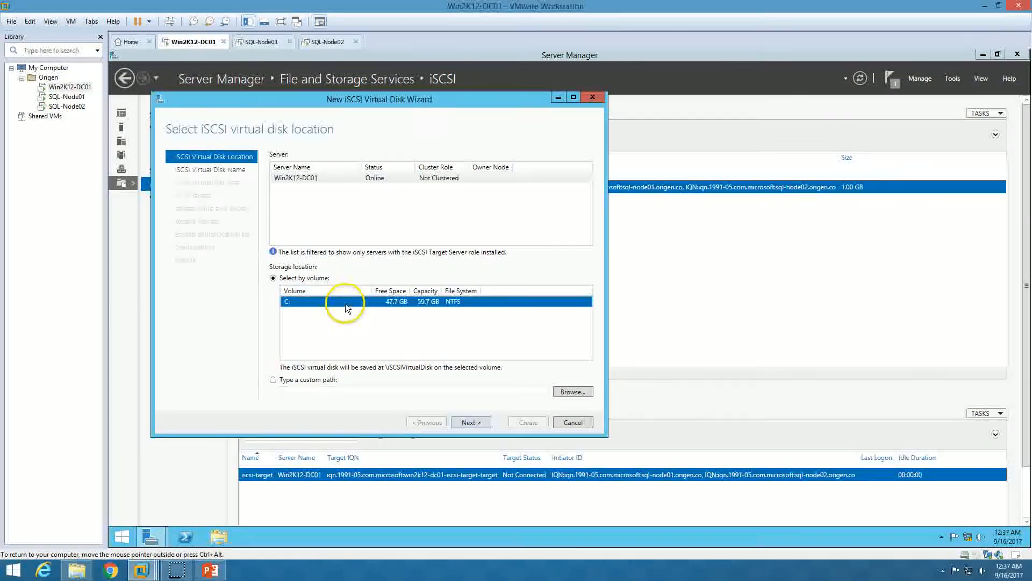
left_click(469, 422)
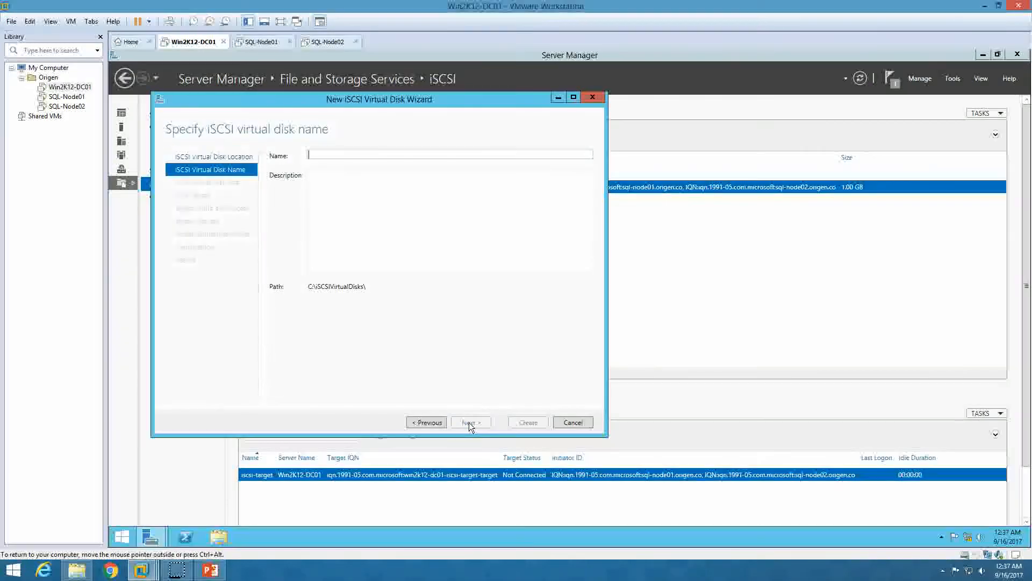
type("S")
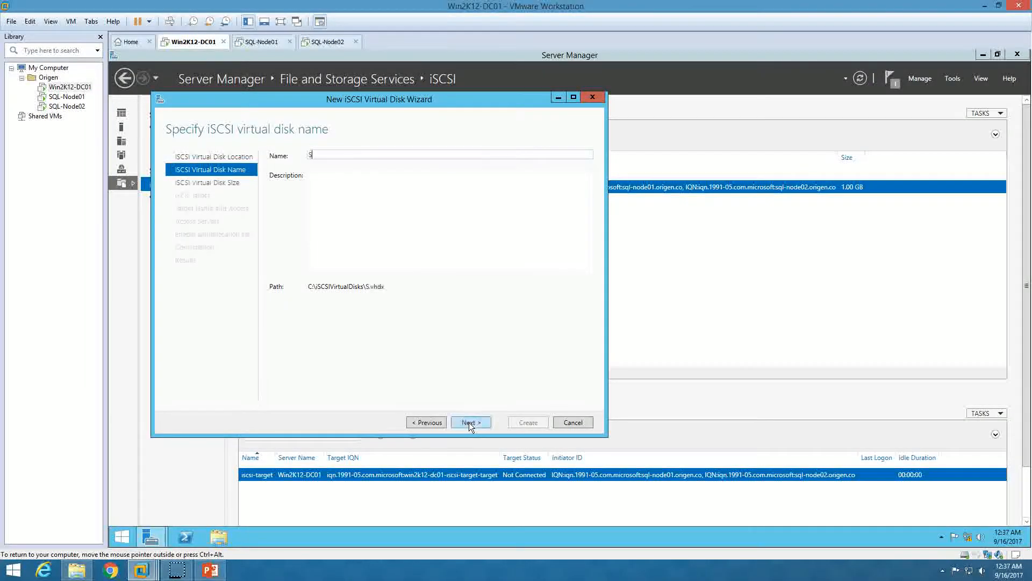
type("QL-Clsuter")
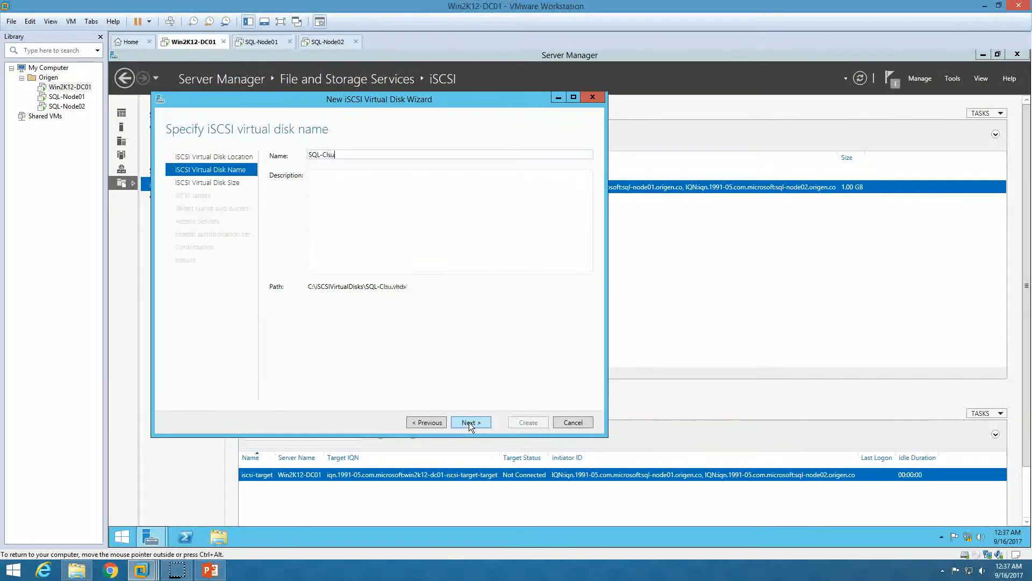
key("BackSpace")
key("BackSpace")
key("BackSpace")
key("BackSpace")
key("BackSpace")
type("usterDisk01")
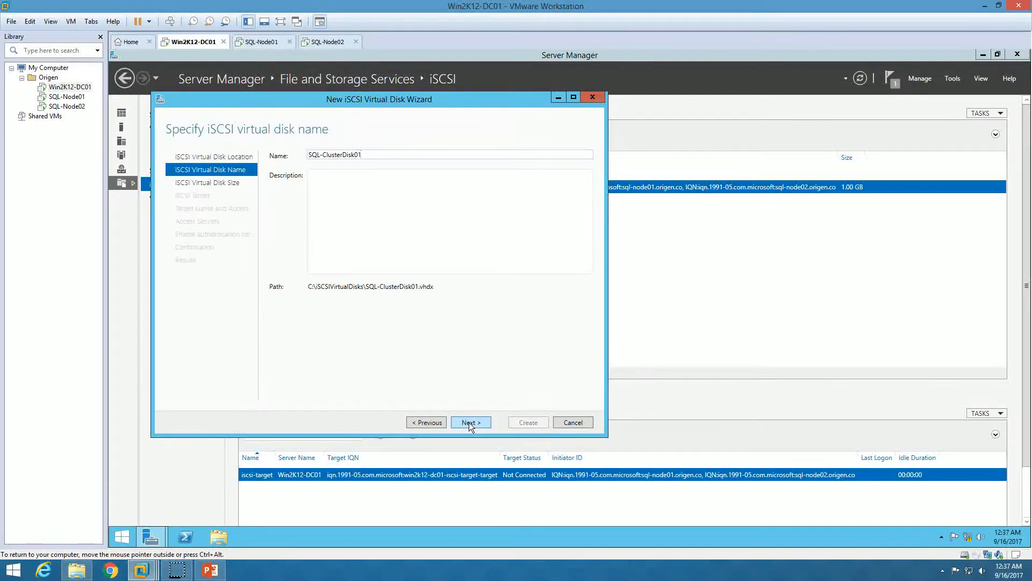
Make SQL-ClusterDisk01 a 31 GB dynamically expanding disk
left_click(469, 423)
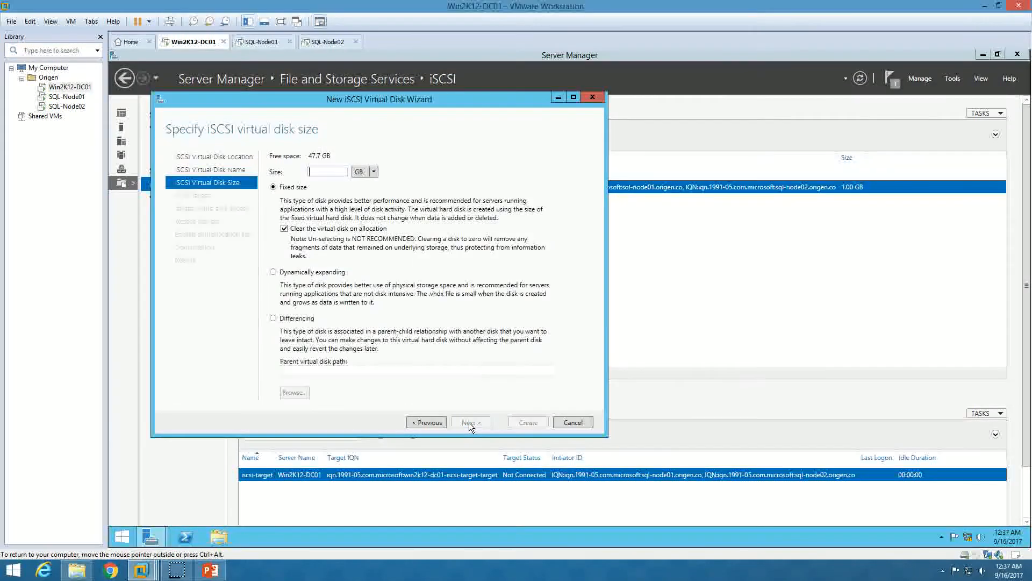
left_click(280, 272)
left_click(328, 173)
type("3")
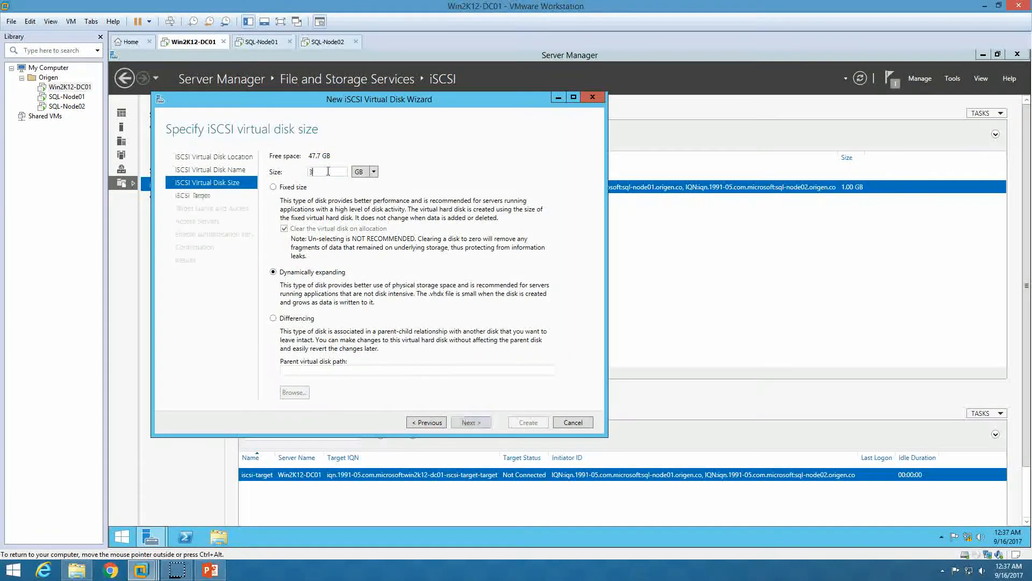
type("01")
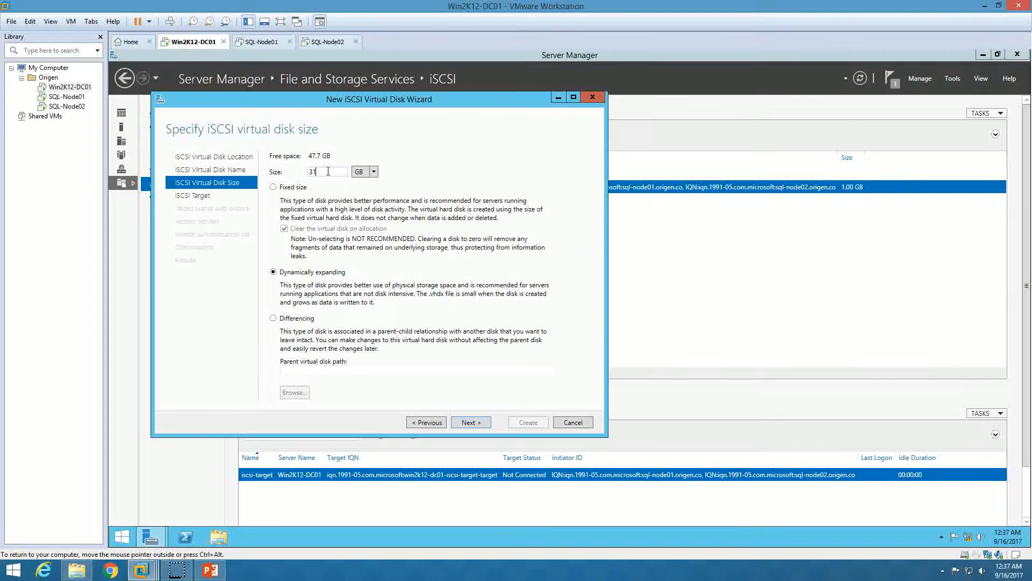
left_click(475, 425)
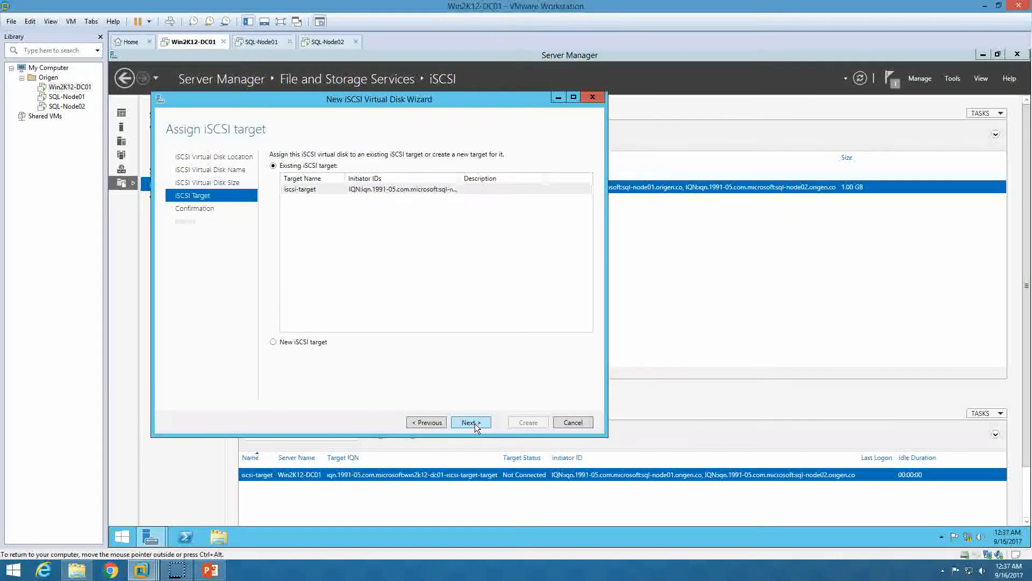
Assign it to the existing iscsi-target, create it, and review both disks' target details
left_click(374, 191)
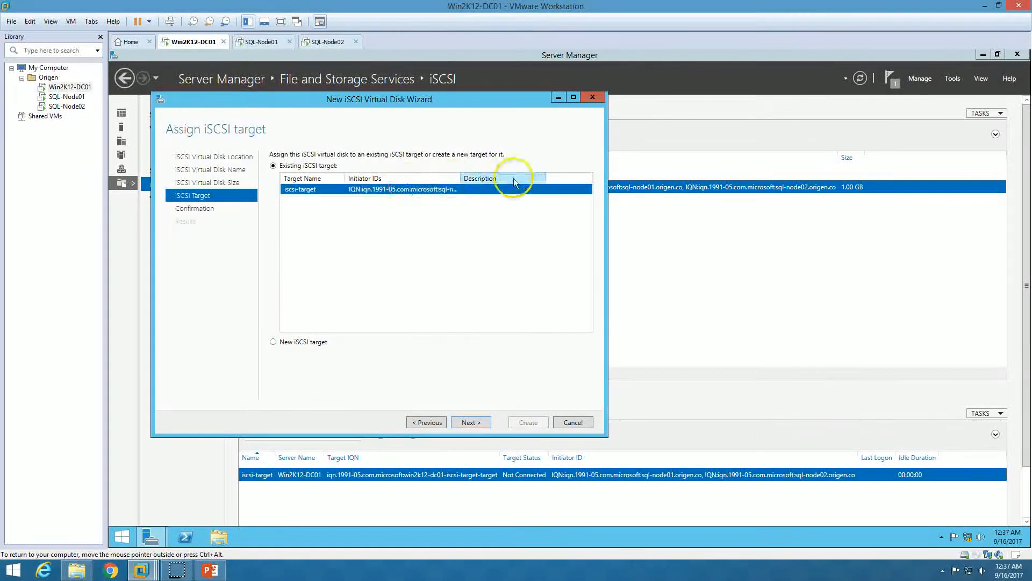
double_click(461, 178)
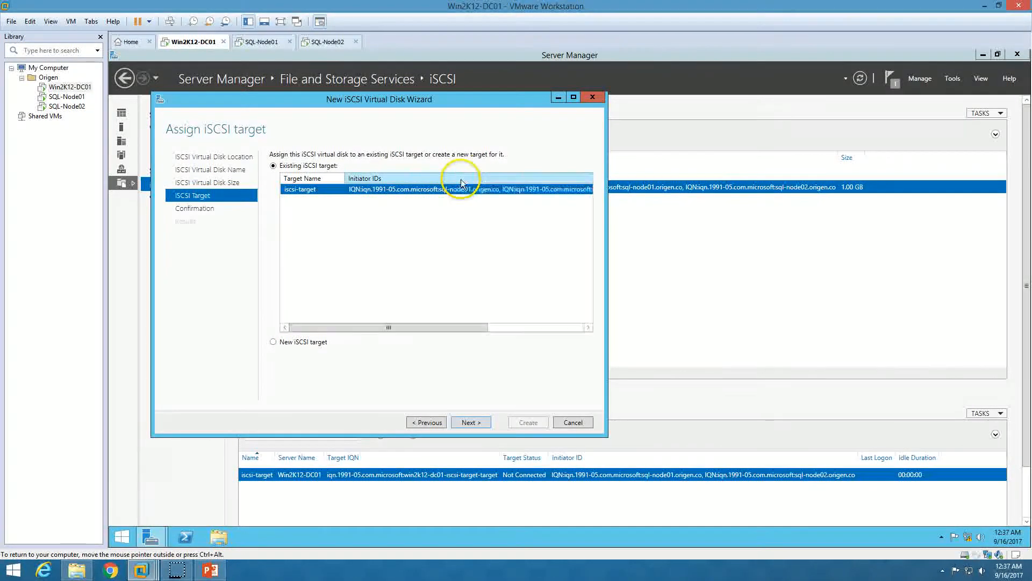
left_click(476, 423)
left_click(525, 423)
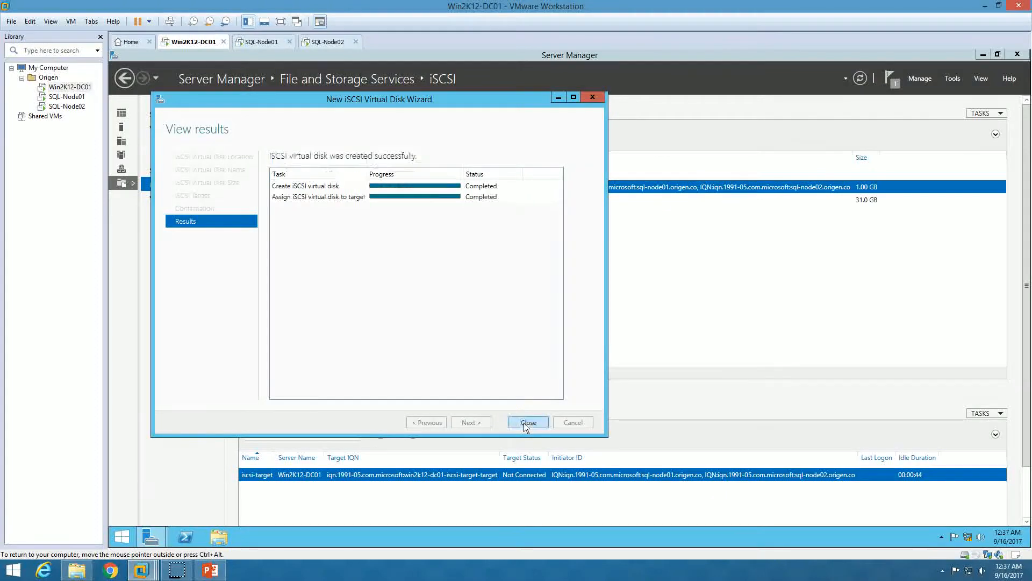
left_click(525, 423)
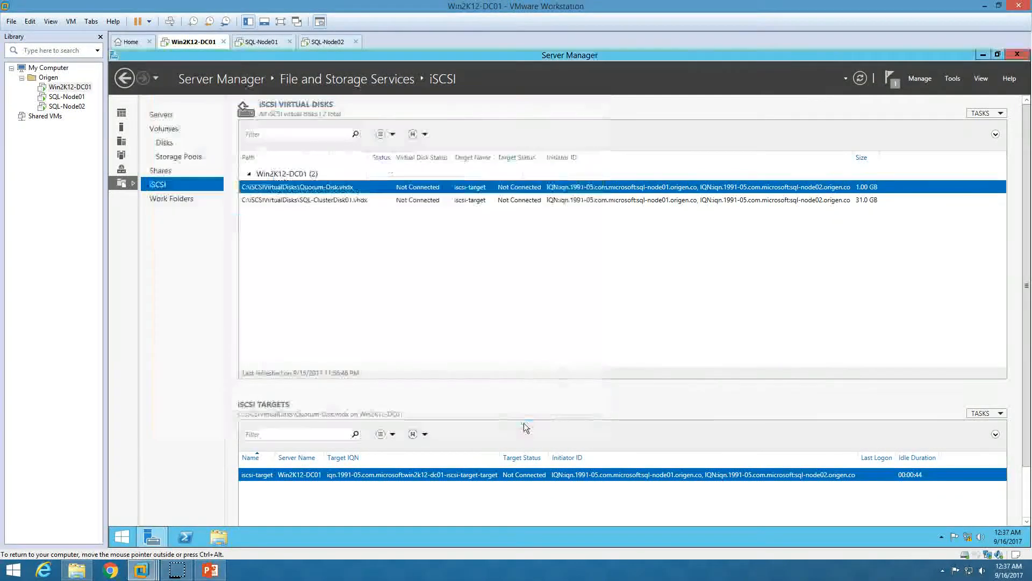
left_click(438, 200)
left_click(439, 192)
left_click(440, 201)
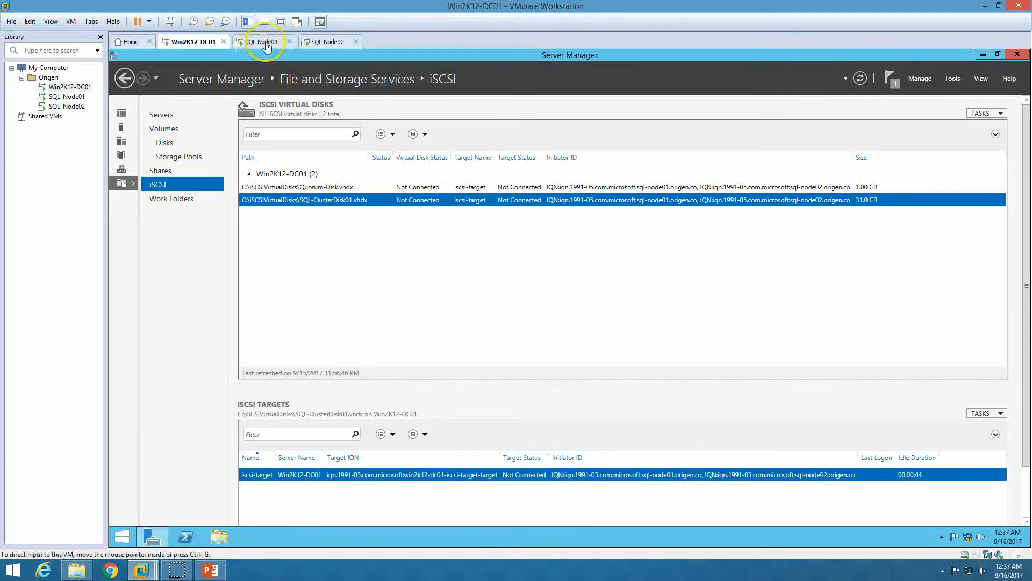
Review the iSCSI discovery slide in PowerPoint, then return to SQL-Node01's dashboard
left_click(261, 42)
left_click(221, 573)
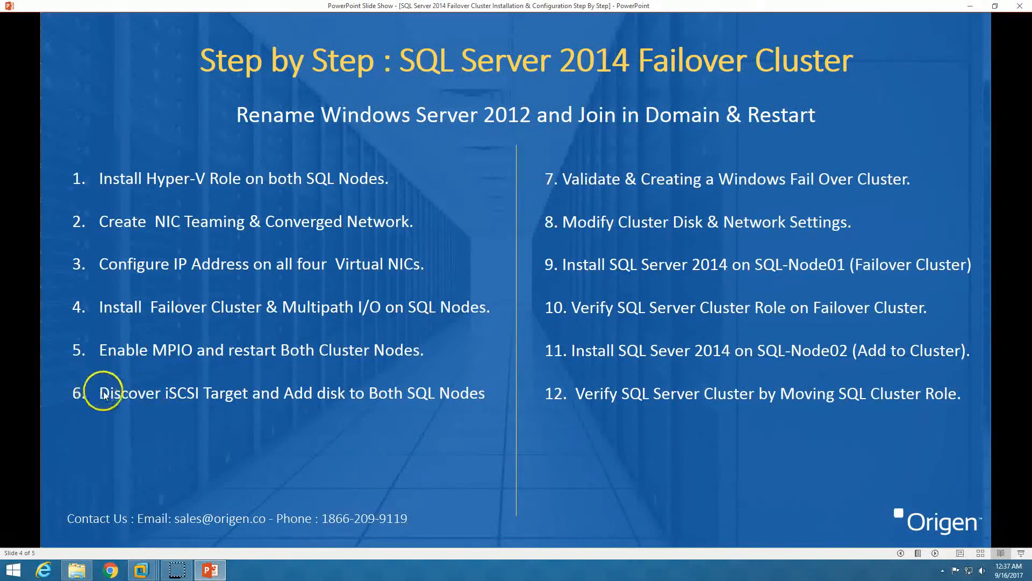
left_click(212, 571)
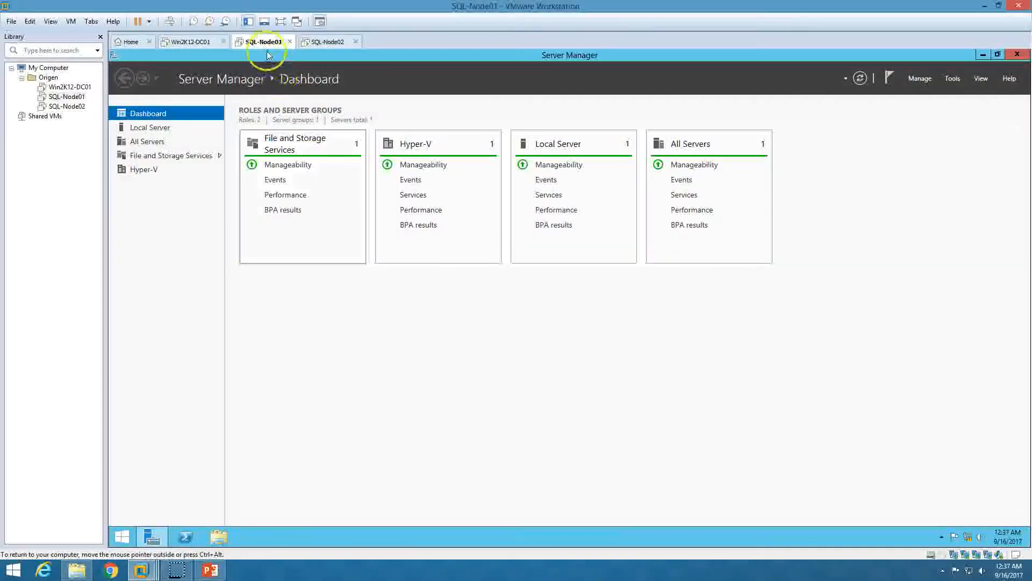
Launch iSCSI Initiator on SQL-Node01, start its service, and quick connect to 10.10.10.100
left_click(951, 79)
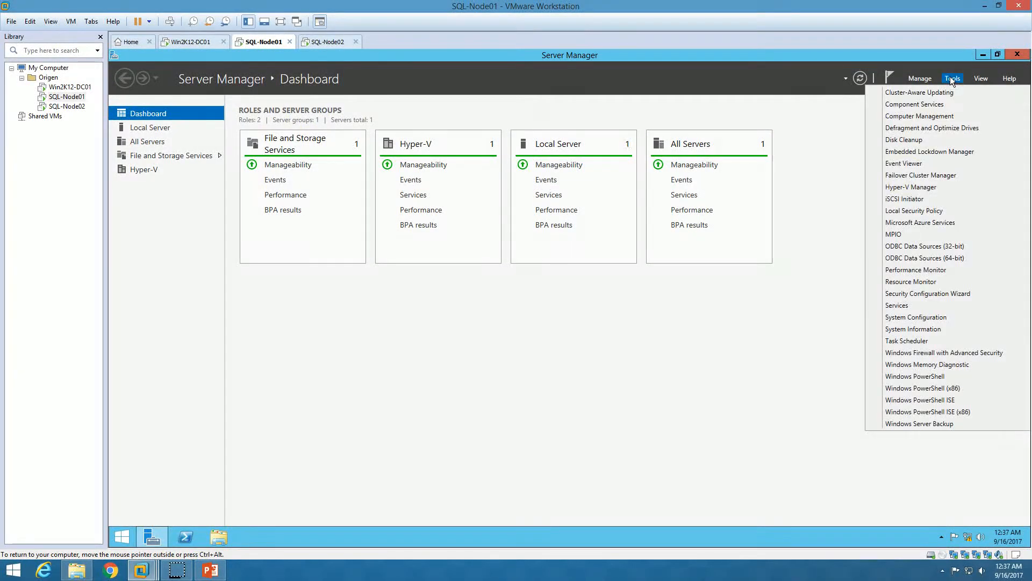
left_click(904, 200)
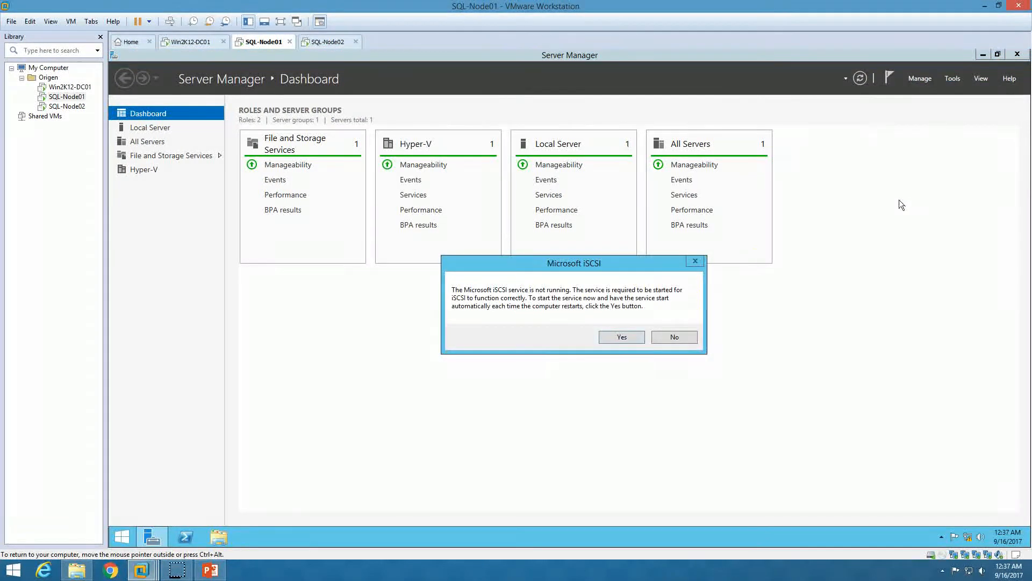
left_click(622, 337)
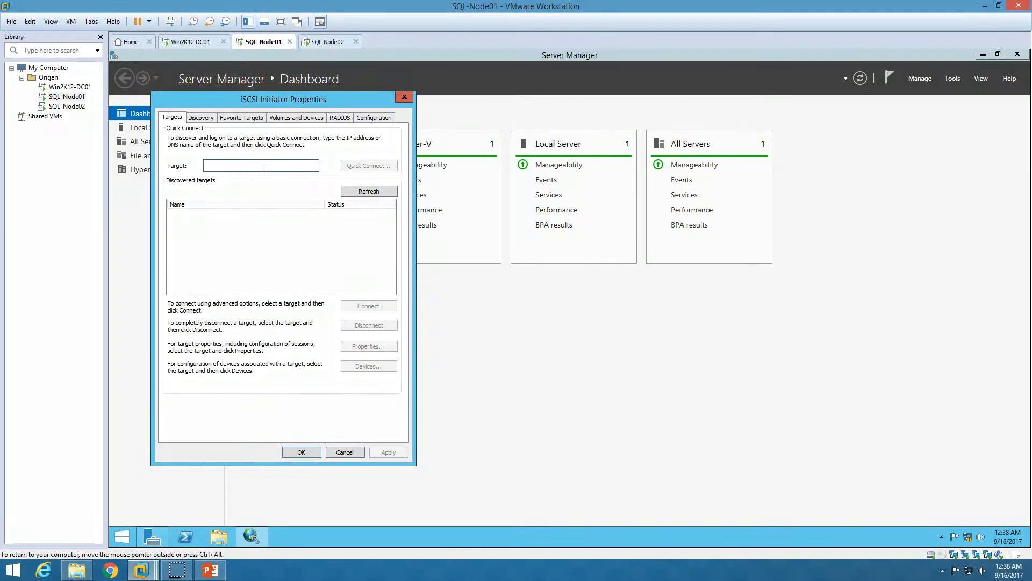
type("10.10.10.100")
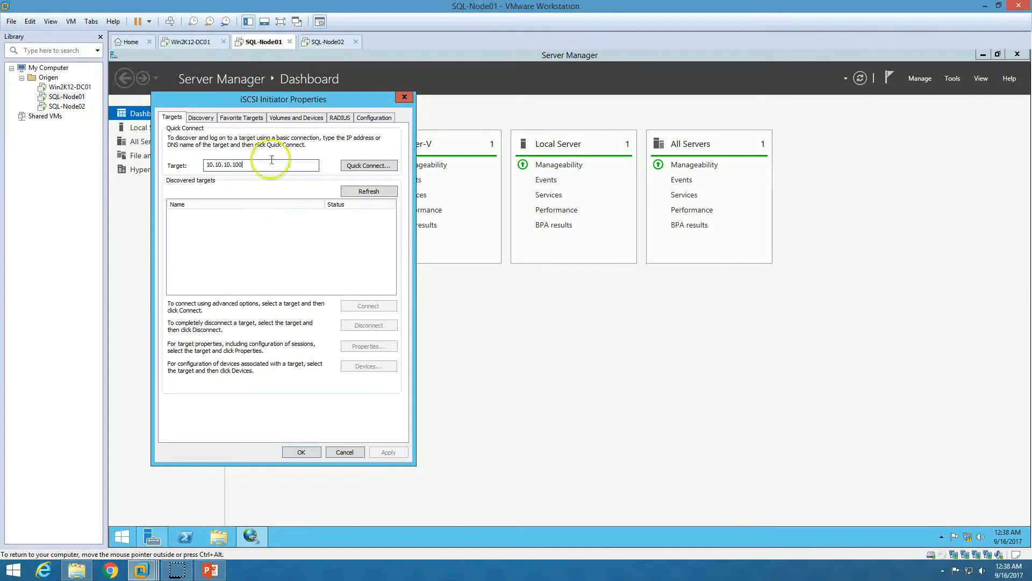
left_click(368, 166)
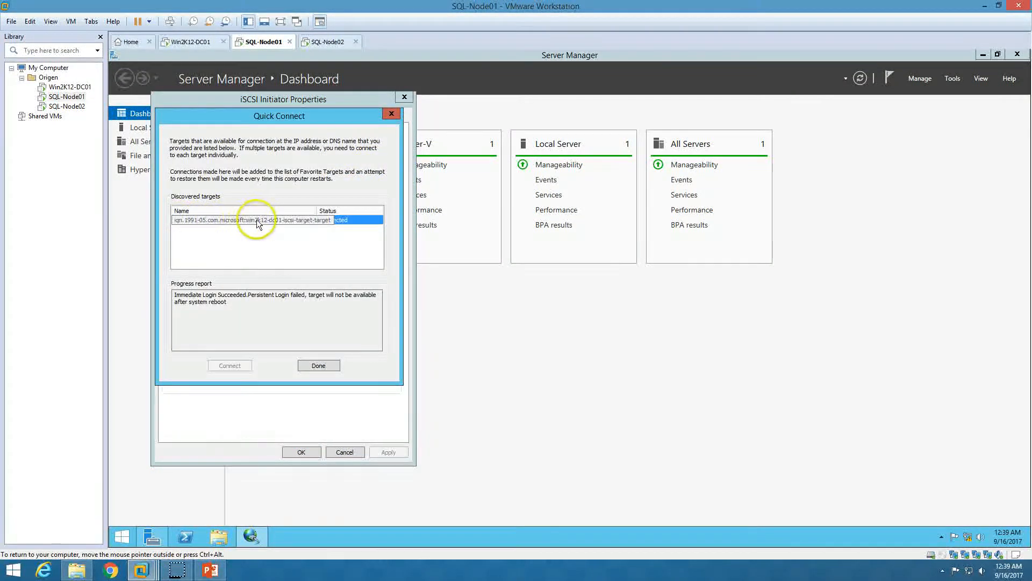
double_click(317, 210)
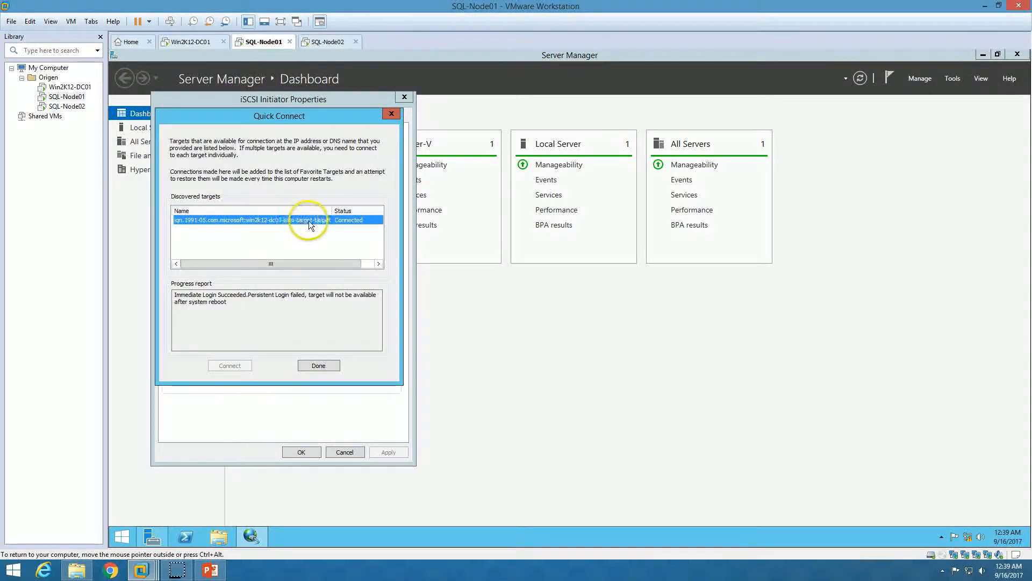
left_click(321, 366)
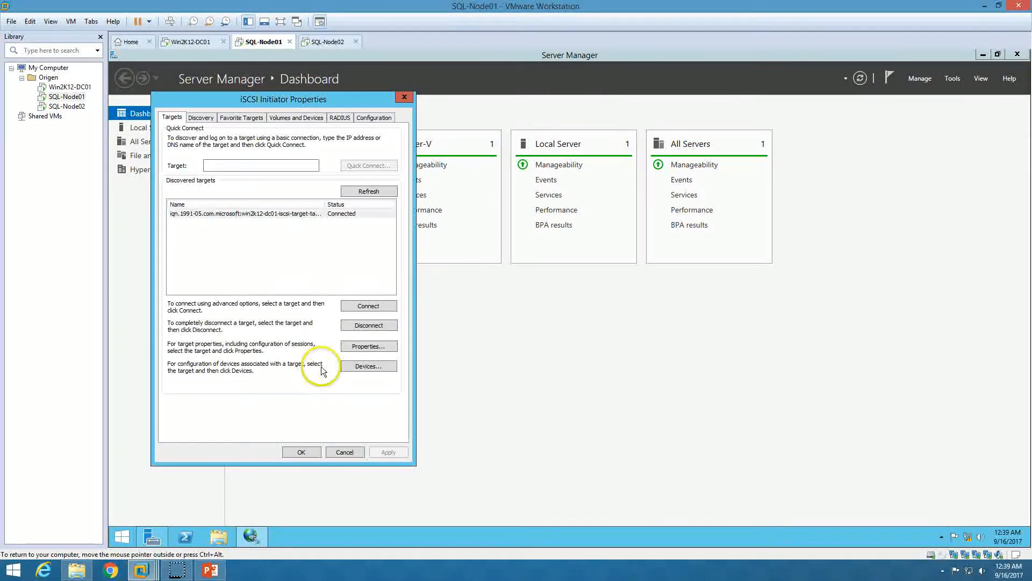
Disconnect the target and reconnect it with multi-path enabled, then close the initiator
left_click(331, 214)
left_click(368, 325)
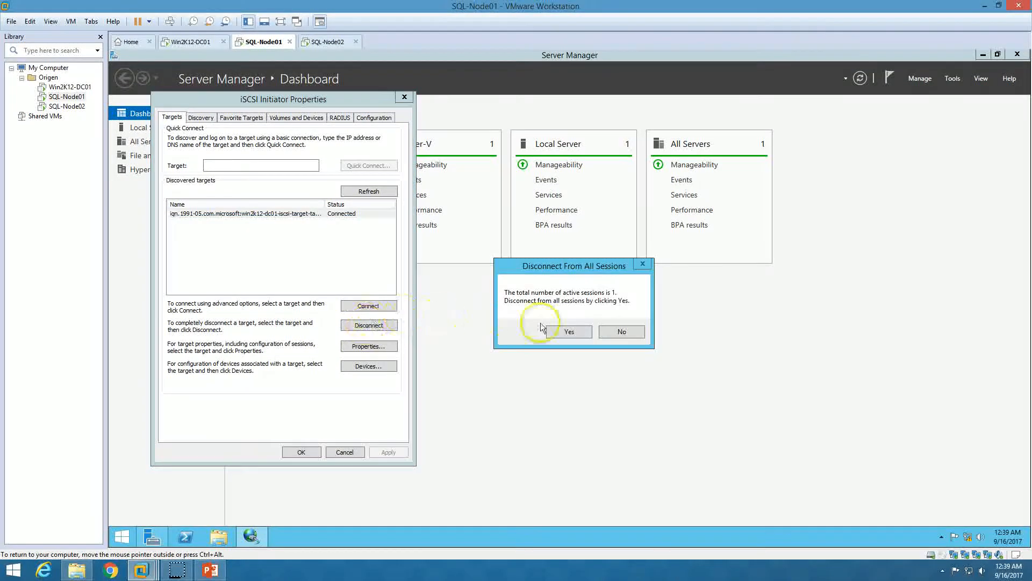
left_click(569, 331)
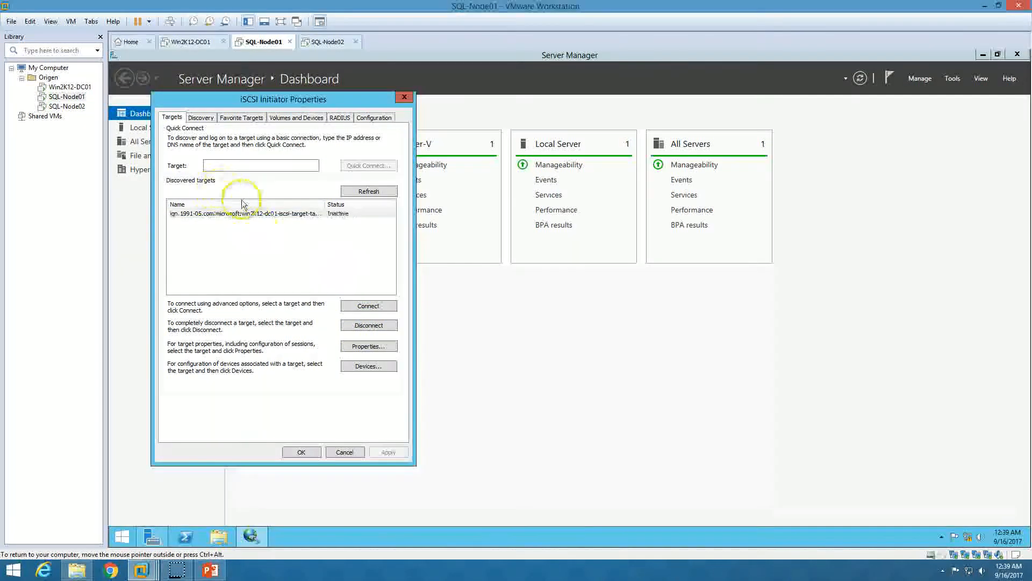
left_click(369, 305)
left_click(192, 196)
left_click(309, 208)
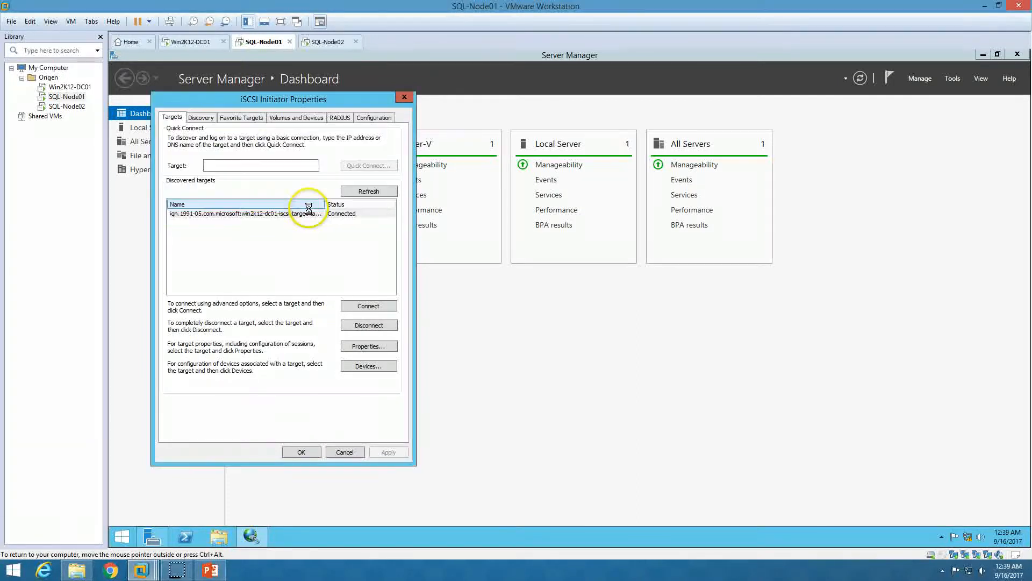
left_click(301, 451)
right_click(123, 537)
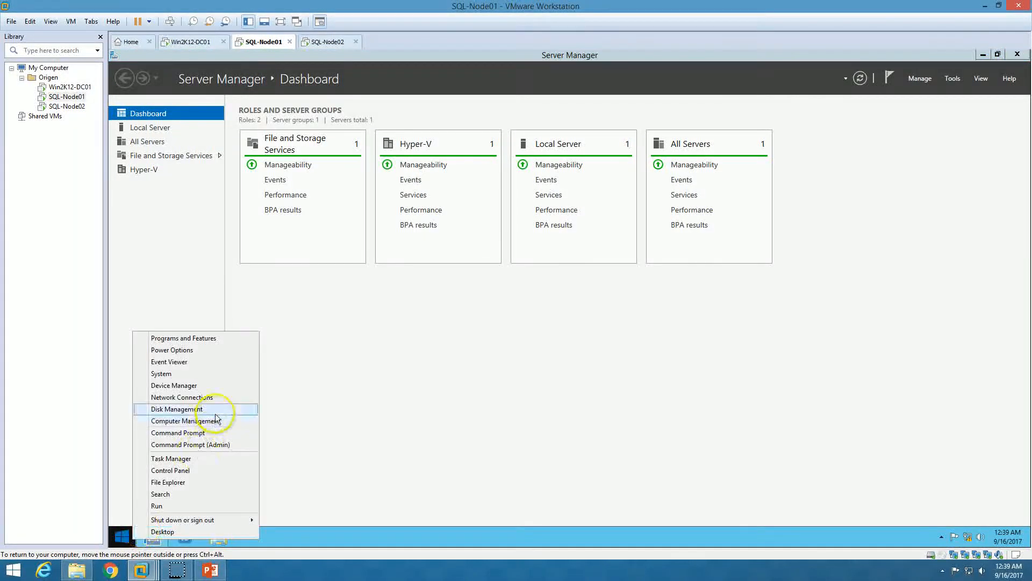
In Disk Management, change the DVD drive's letter to Z:
left_click(187, 409)
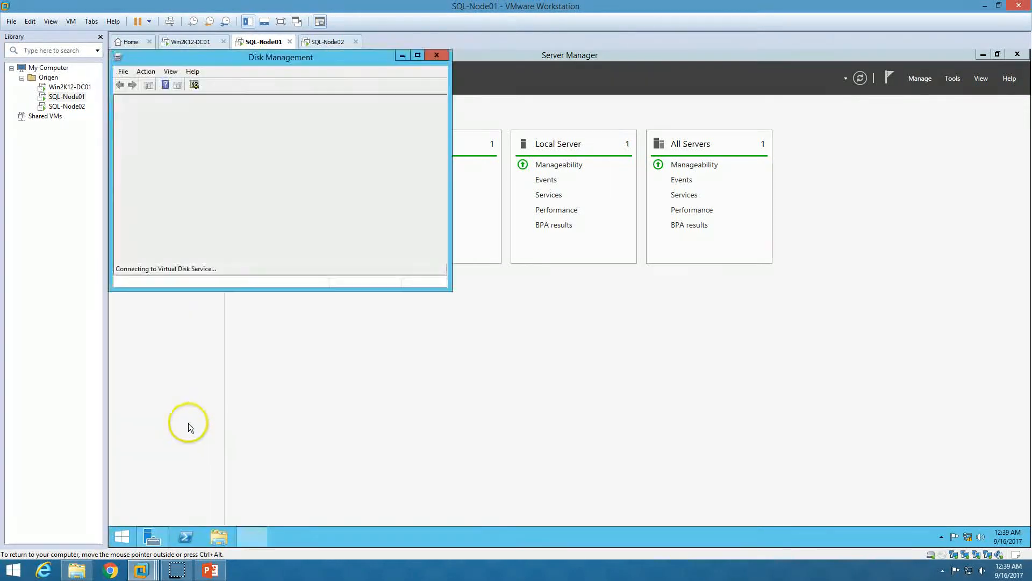
double_click(370, 57)
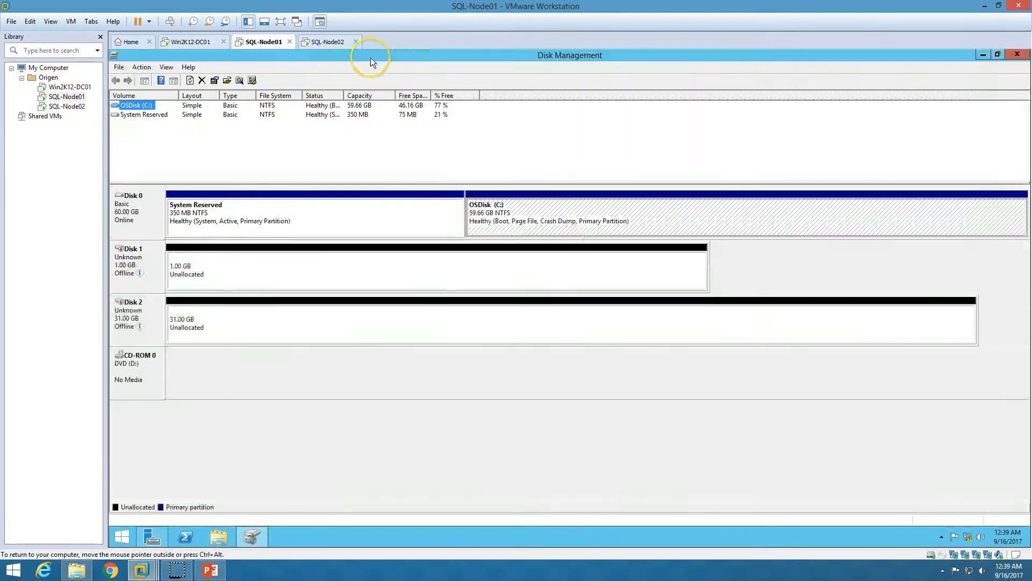
right_click(141, 368)
left_click(172, 370)
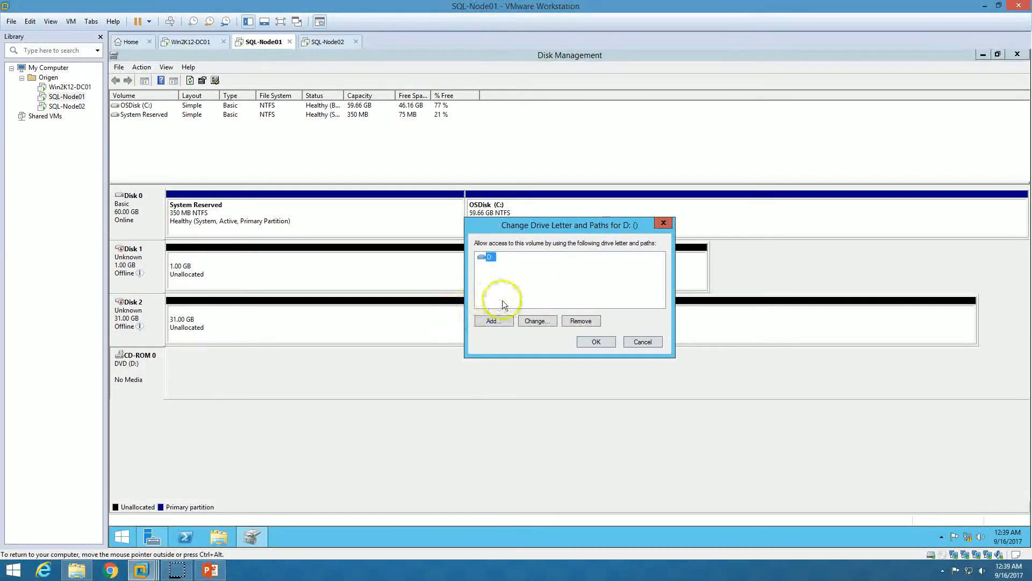
left_click(535, 320)
left_click(653, 273)
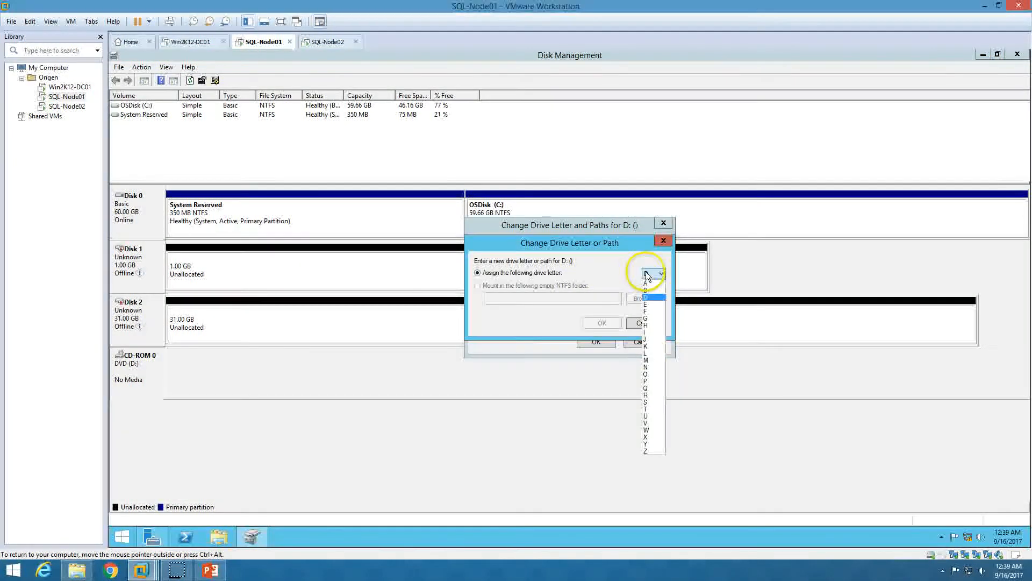
left_click(647, 451)
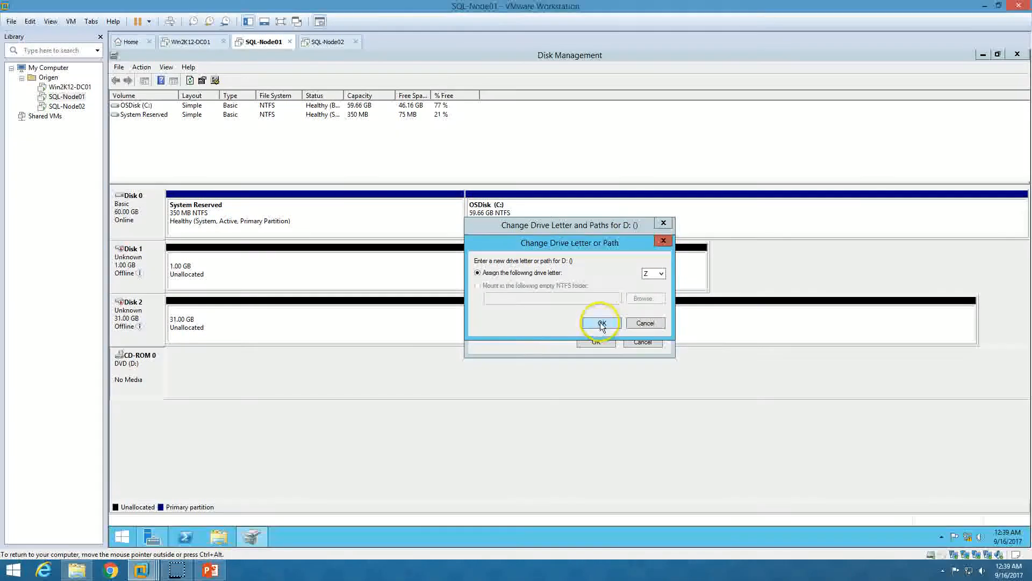
left_click(600, 321)
left_click(618, 335)
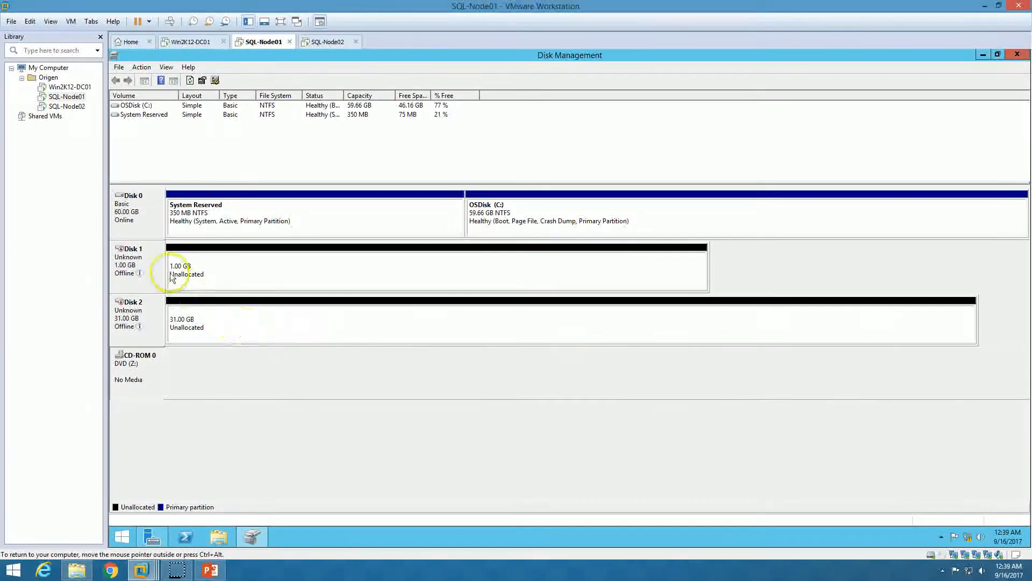
Bring Disk 1 and Disk 2 online and initialize both as MBR
right_click(153, 260)
left_click(180, 262)
right_click(152, 308)
left_click(180, 315)
right_click(161, 263)
left_click(193, 264)
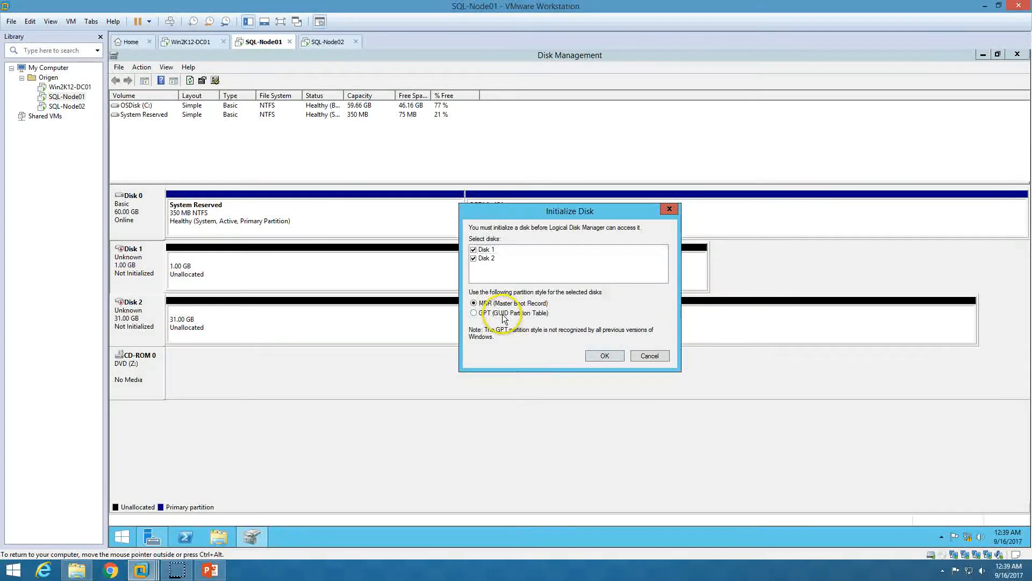
left_click(606, 356)
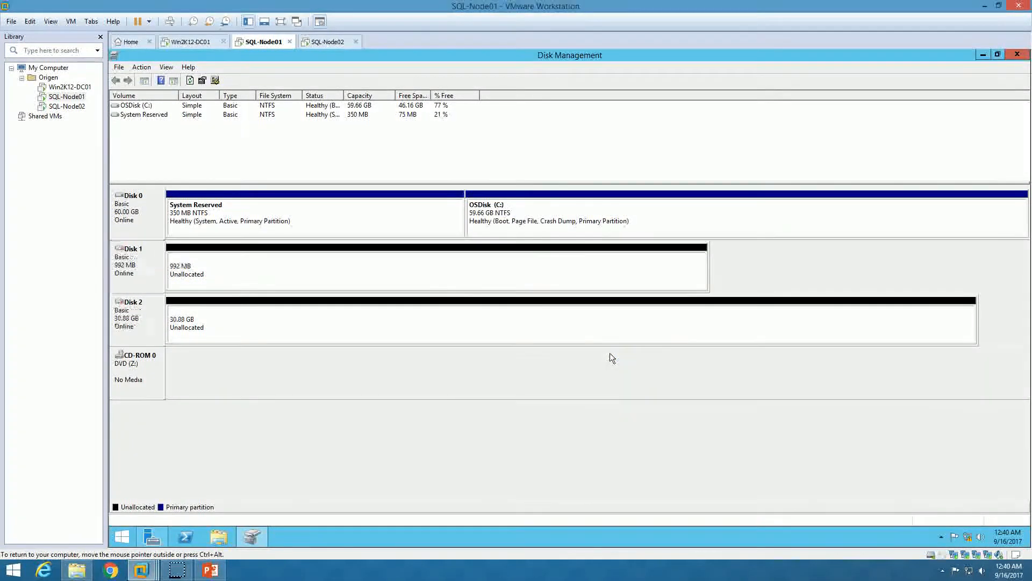
Create a full-size NTFS volume labelled QuorumDisk as drive Q: on Disk 1
right_click(270, 261)
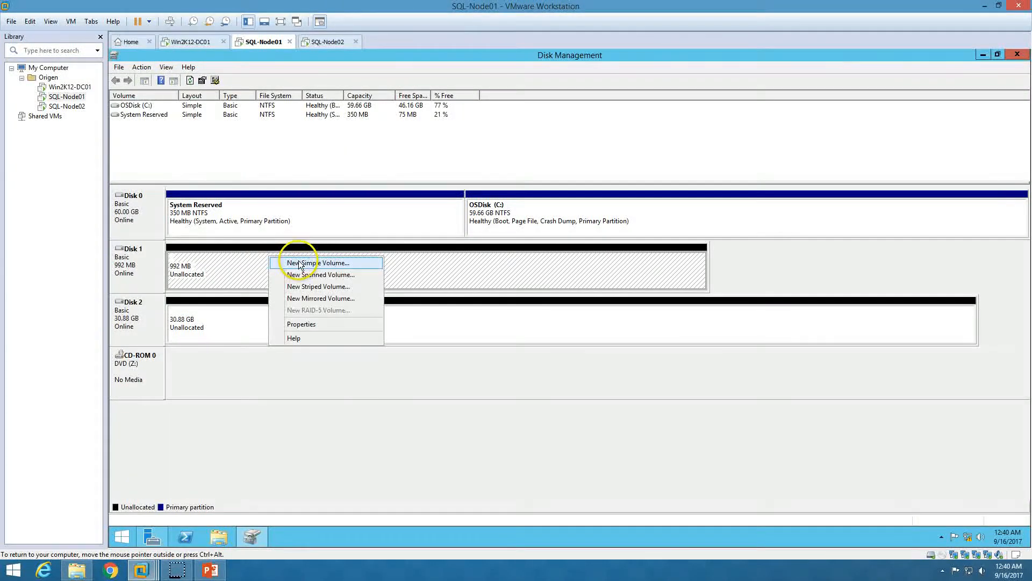
left_click(297, 263)
left_click(329, 298)
left_click(330, 298)
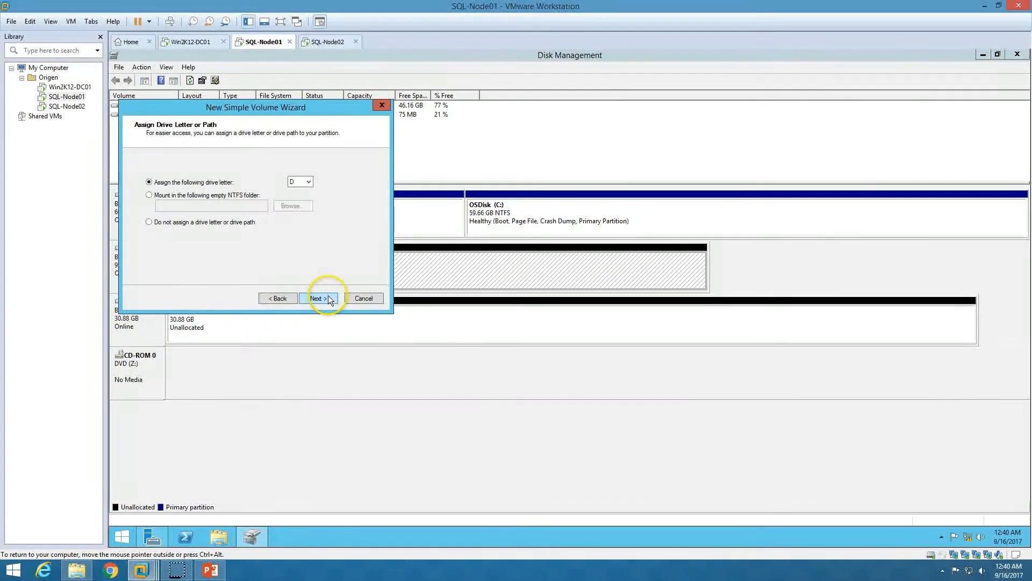
left_click(300, 182)
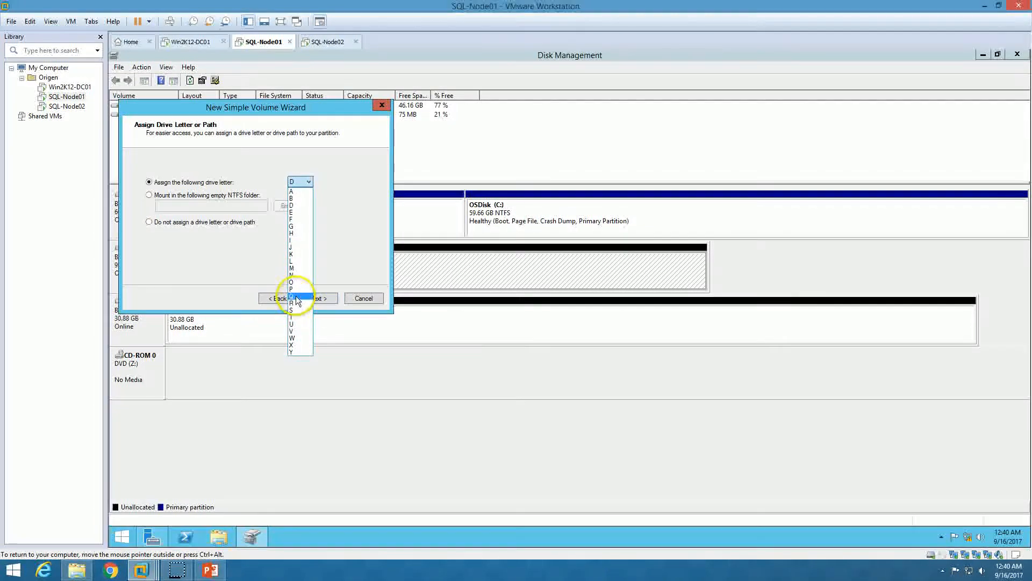
left_click(316, 297)
left_click(319, 298)
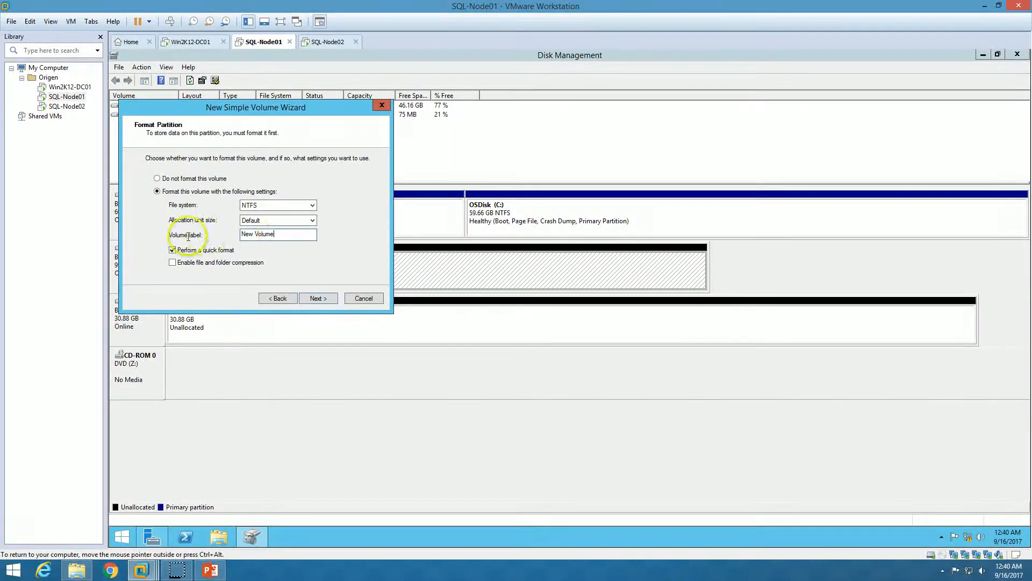
type("QuorumDisk")
left_click(317, 300)
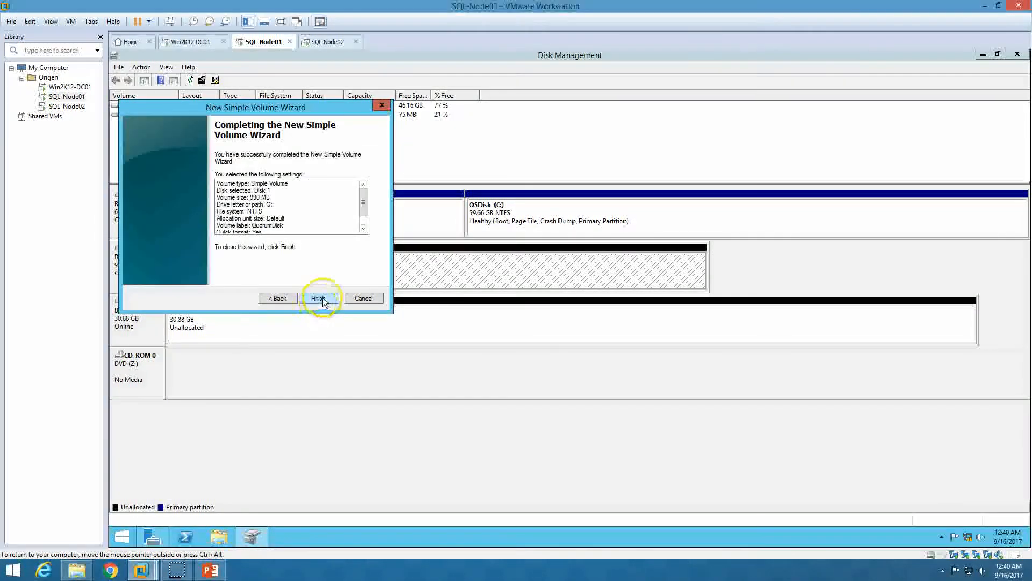
left_click(321, 299)
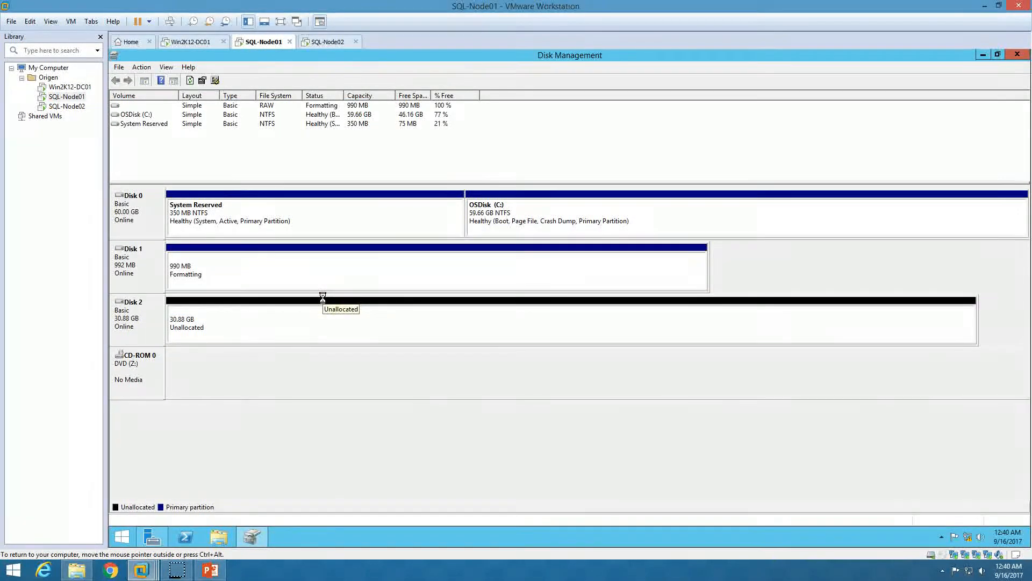
Create a full-size volume on Disk 2 labelled SQL-Disk01 with the suggested letter D:
right_click(274, 319)
left_click(315, 325)
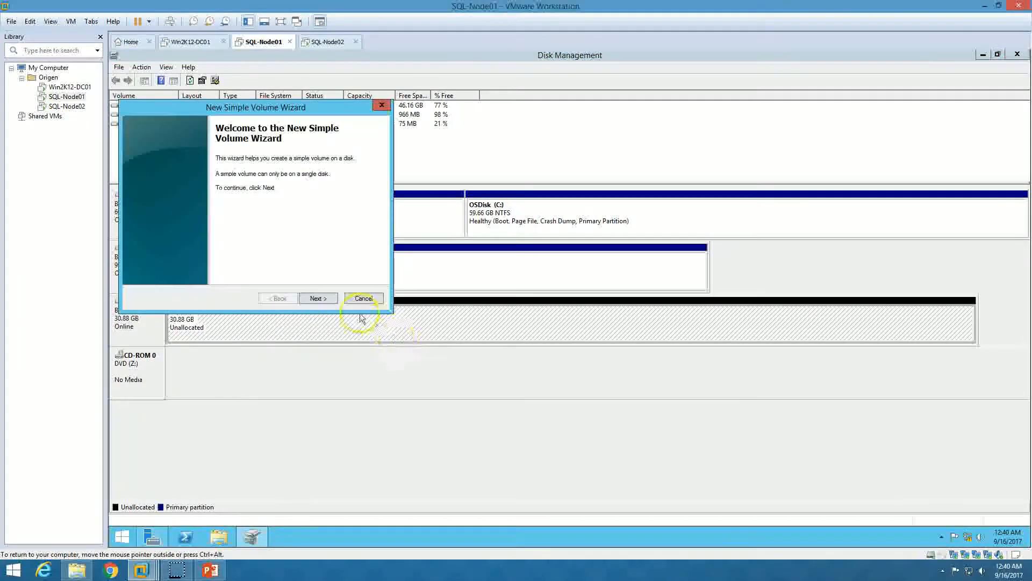
left_click(329, 300)
left_click(330, 299)
left_click(331, 299)
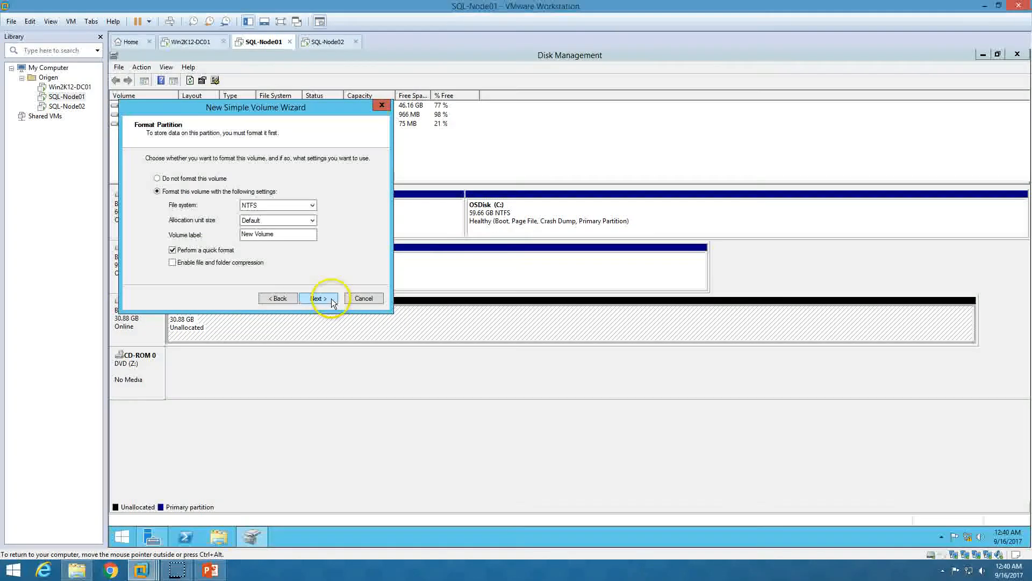
left_click_drag(301, 235, 206, 237)
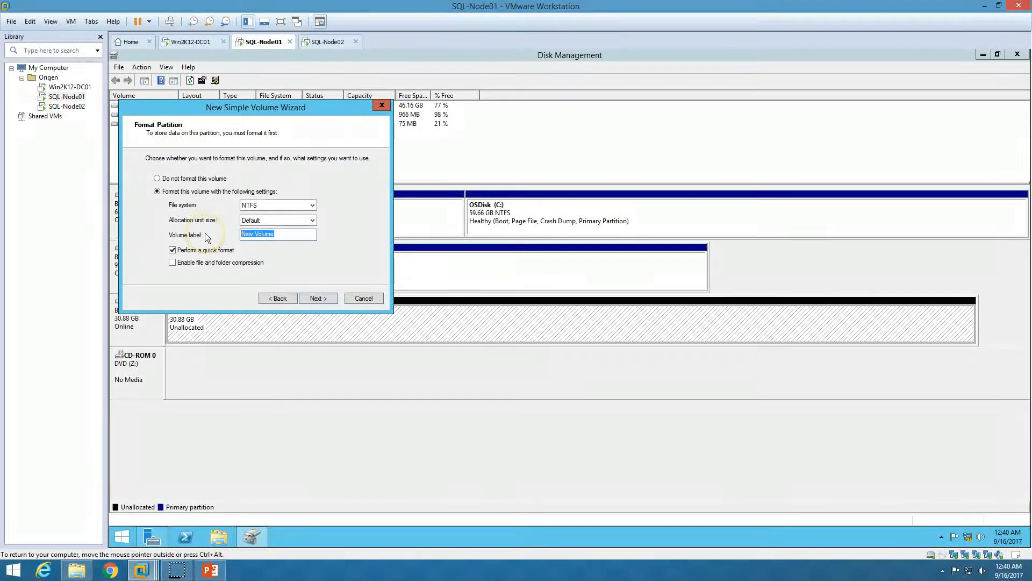
type("Cls")
type("-Disk01")
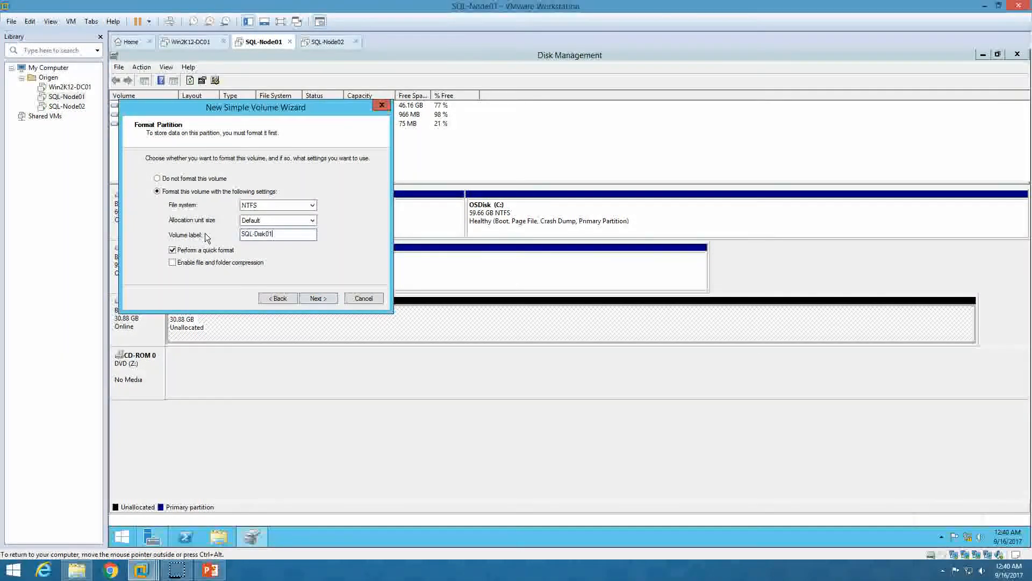
left_click(313, 299)
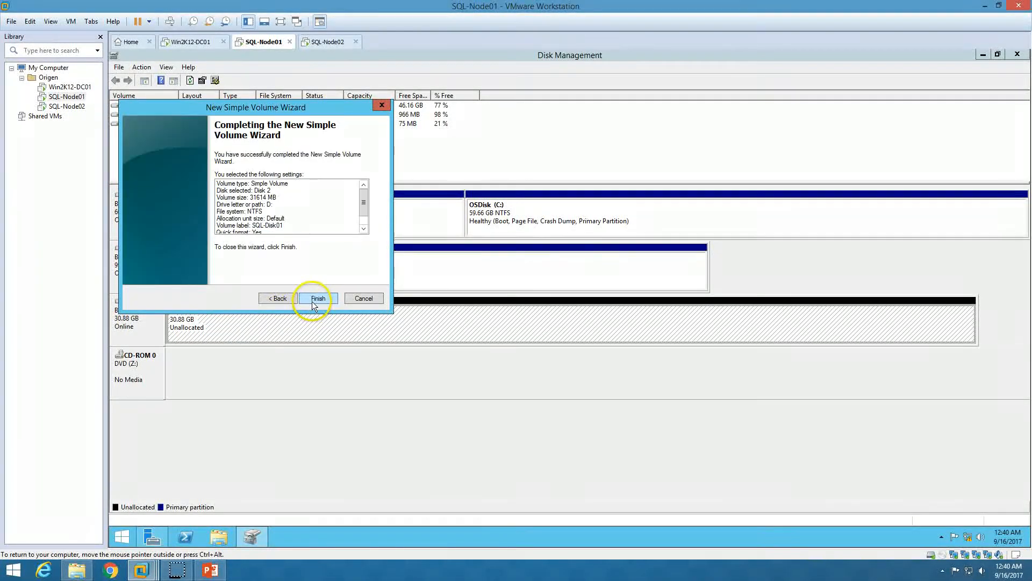
left_click(314, 301)
left_click(243, 471)
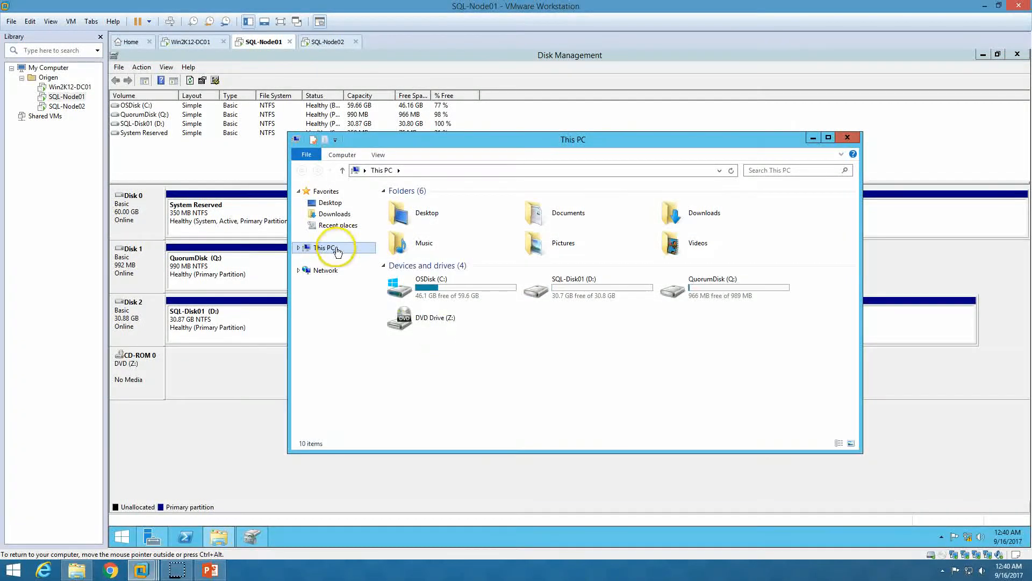
Confirm QuorumDisk (Q:) and SQL-Disk01 (D:) appear in This PC, then close This PC and Disk Management
left_click(739, 297)
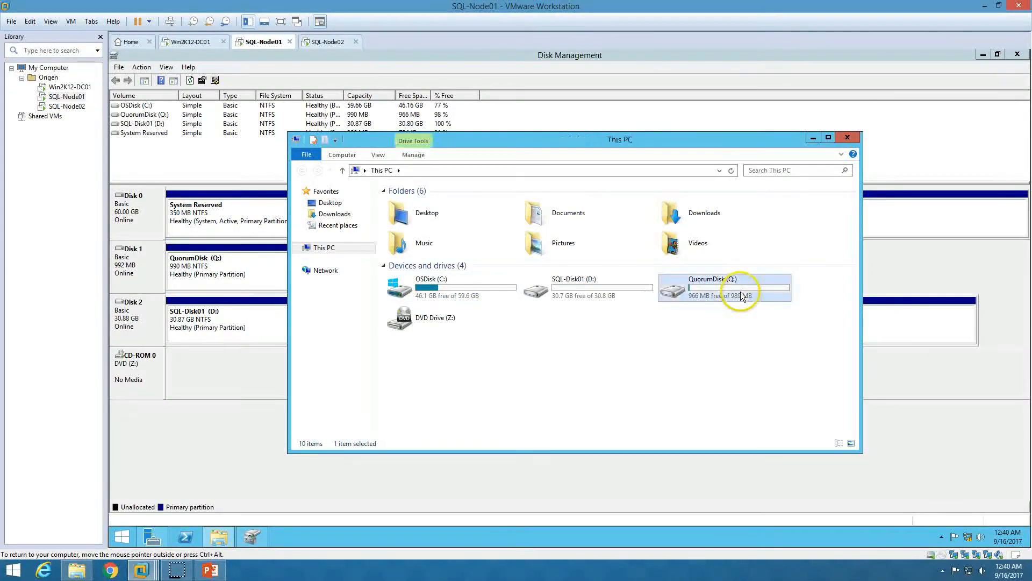
left_click(618, 300)
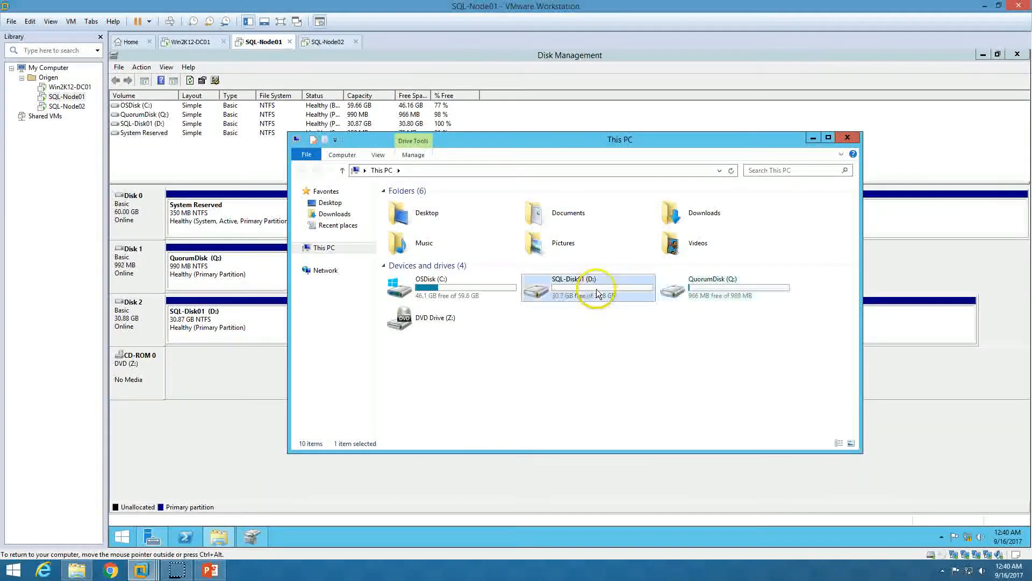
left_click(601, 382)
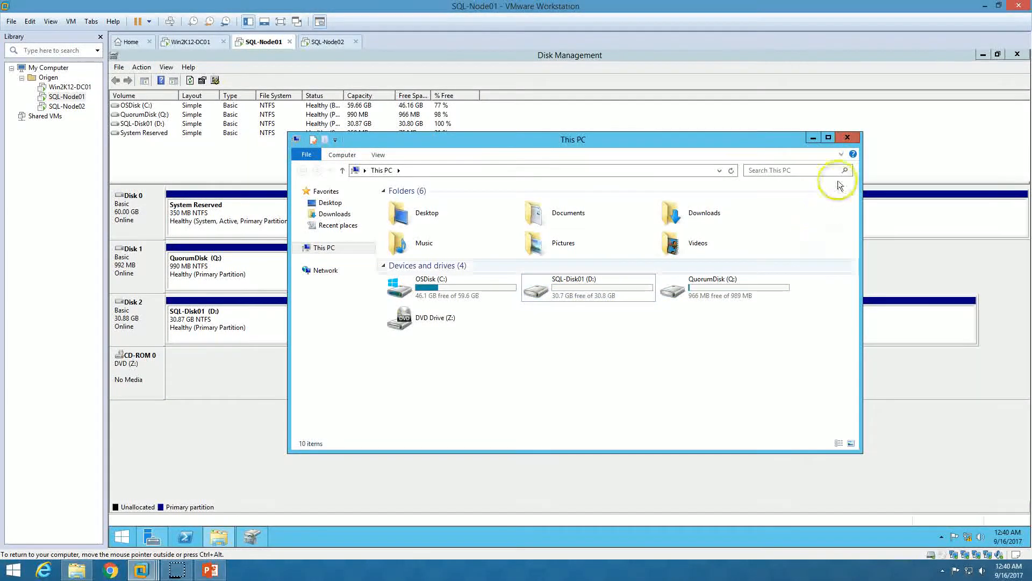
left_click(1017, 54)
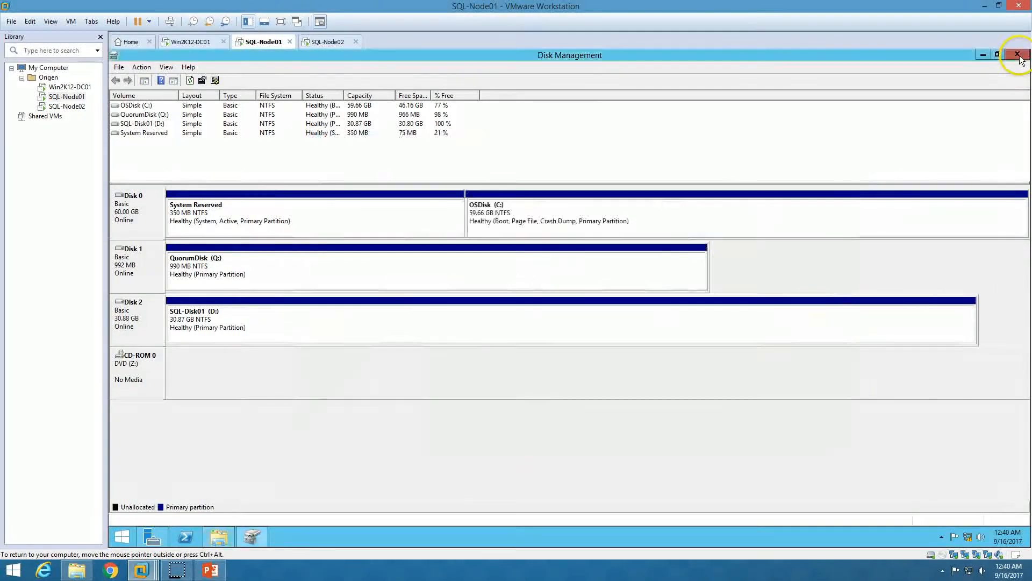
left_click(848, 137)
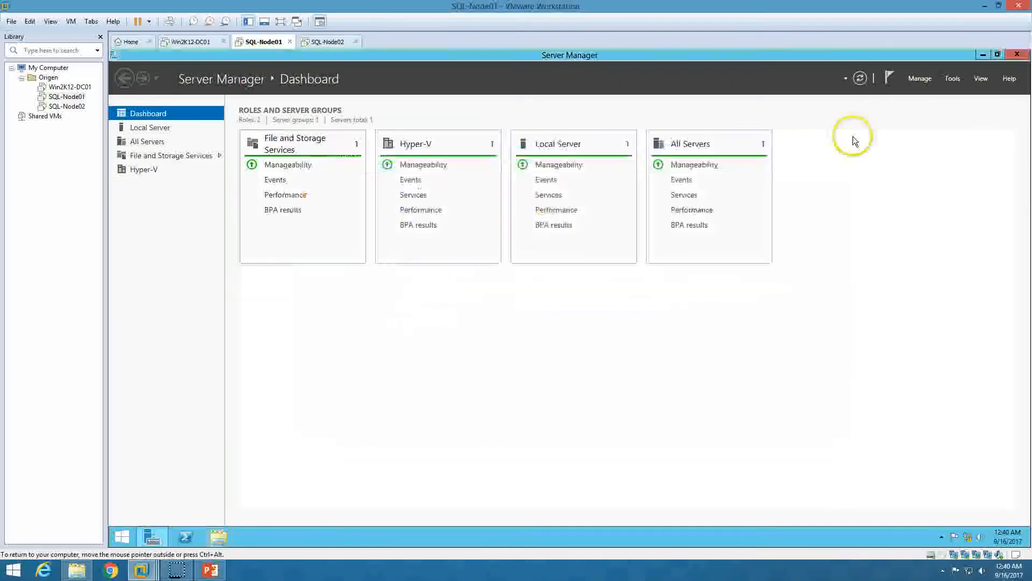
On SQL-Node02, launch iSCSI Initiator from Tools and agree to start the iSCSI service
left_click(218, 535)
left_click(330, 42)
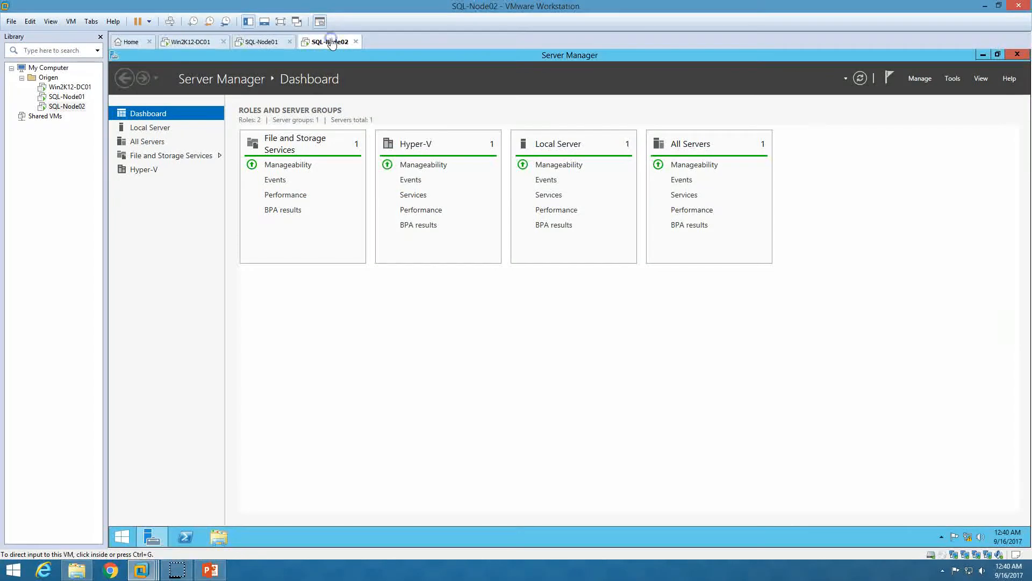
left_click(951, 79)
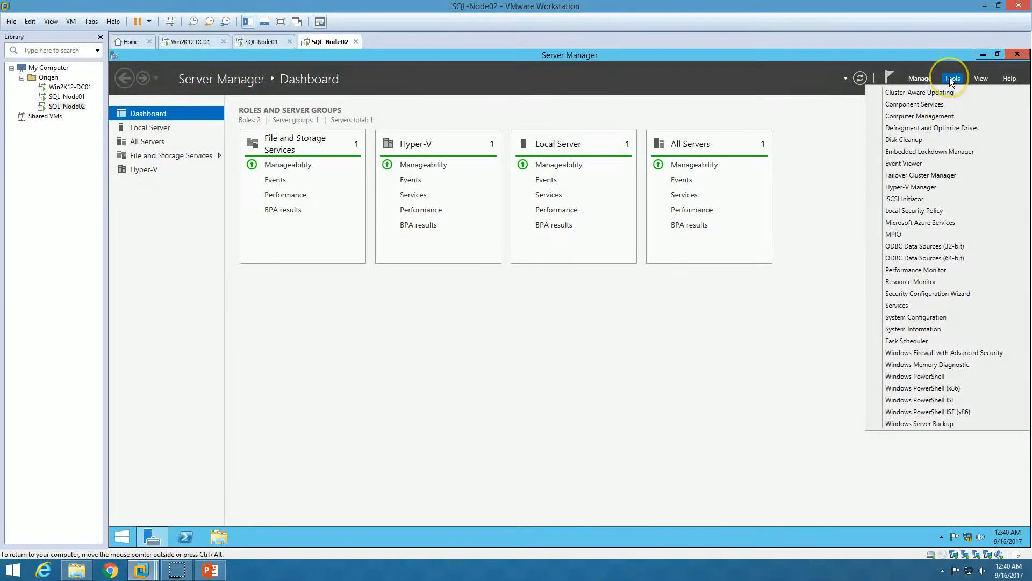
left_click(906, 199)
left_click(622, 337)
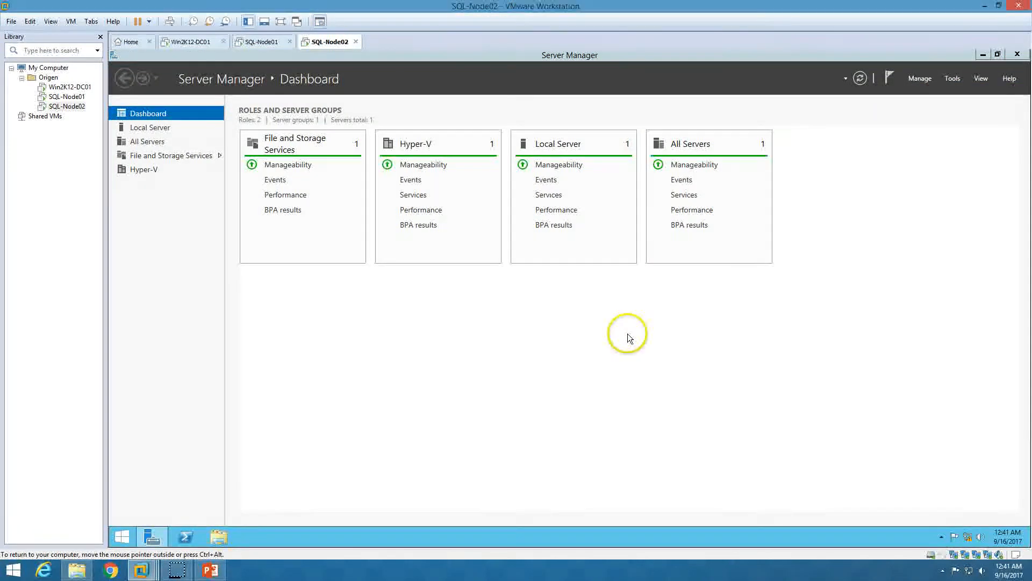
In Disk Management, change the DVD drive's letter from D: to Z:, then return to the iSCSI Initiator
right_click(122, 537)
left_click(182, 406)
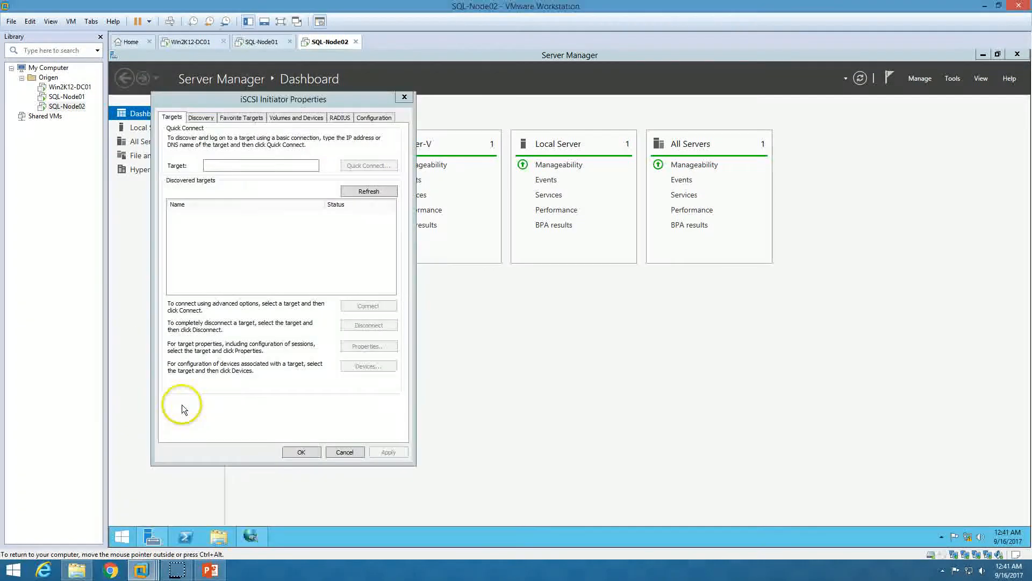
double_click(259, 59)
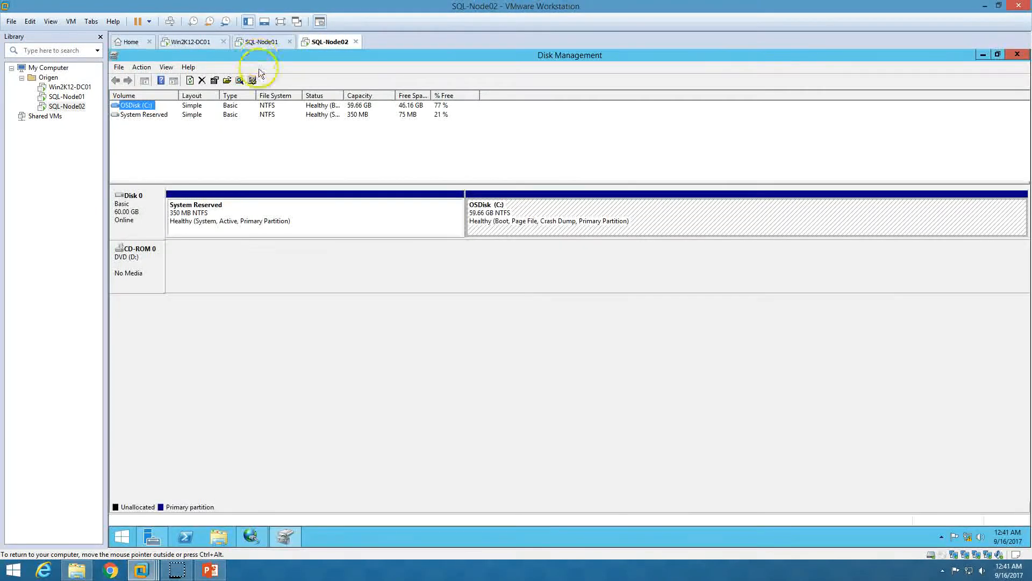
right_click(142, 257)
left_click(190, 263)
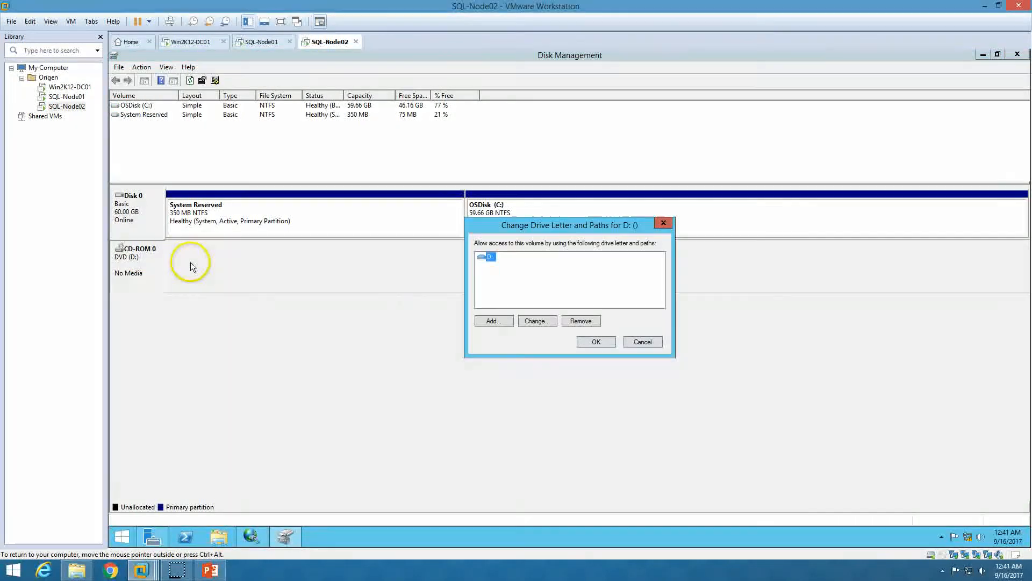
left_click(556, 323)
left_click(661, 273)
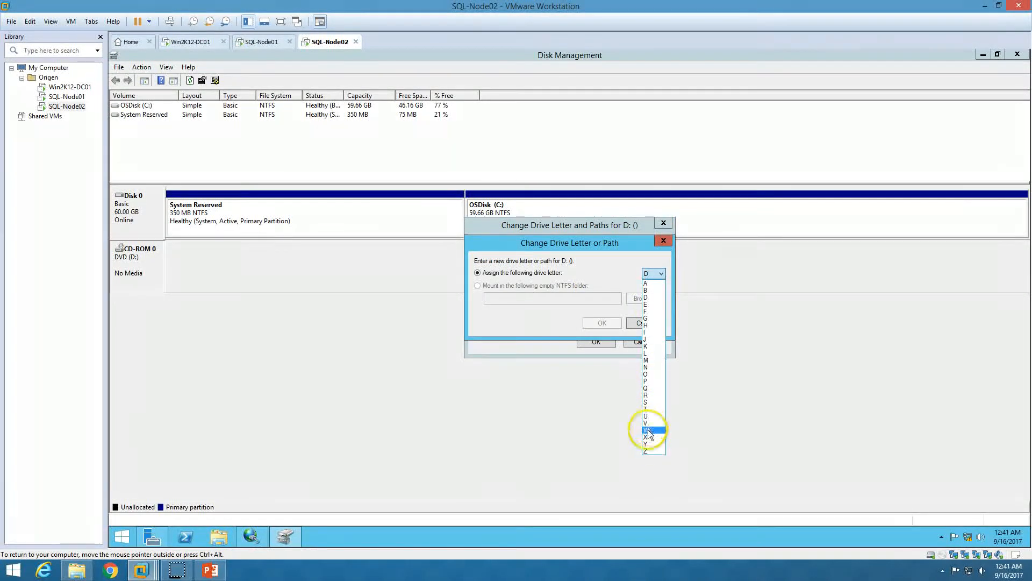
left_click(648, 450)
left_click(602, 323)
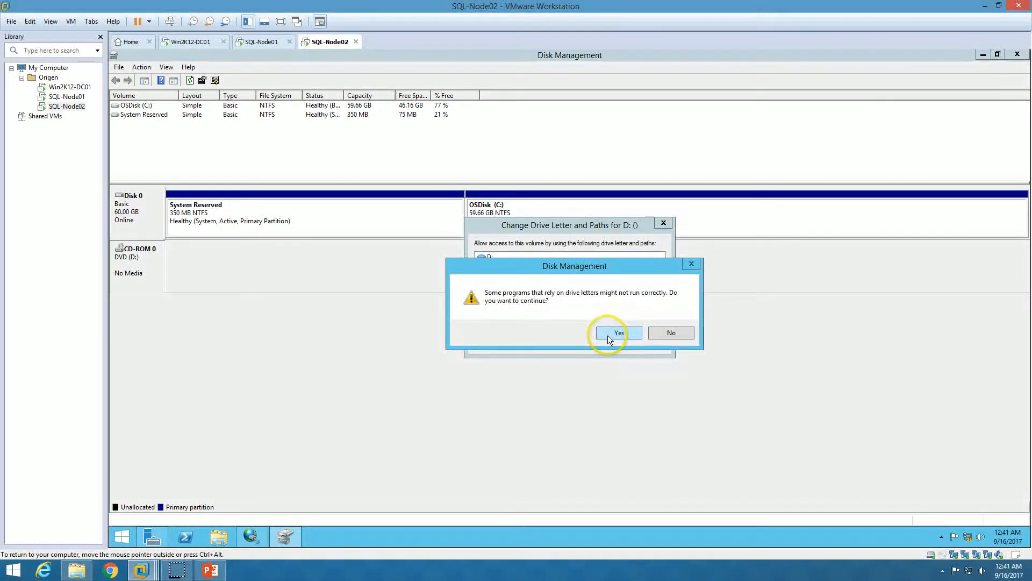
left_click(608, 335)
left_click(282, 535)
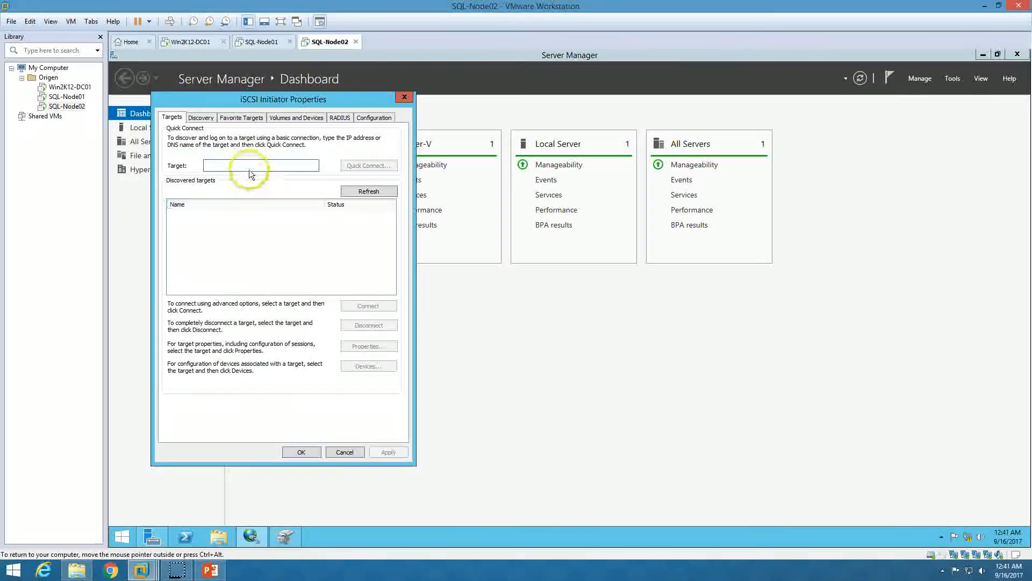
Quick-connect to the iSCSI target at 10.10.10.100
type("10.")
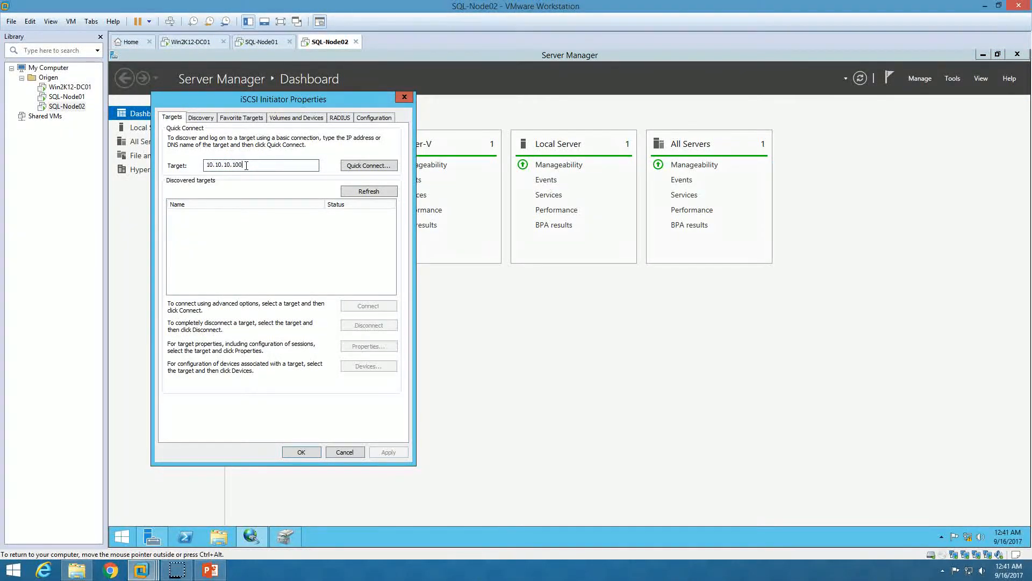
type("10.10.100")
left_click(366, 165)
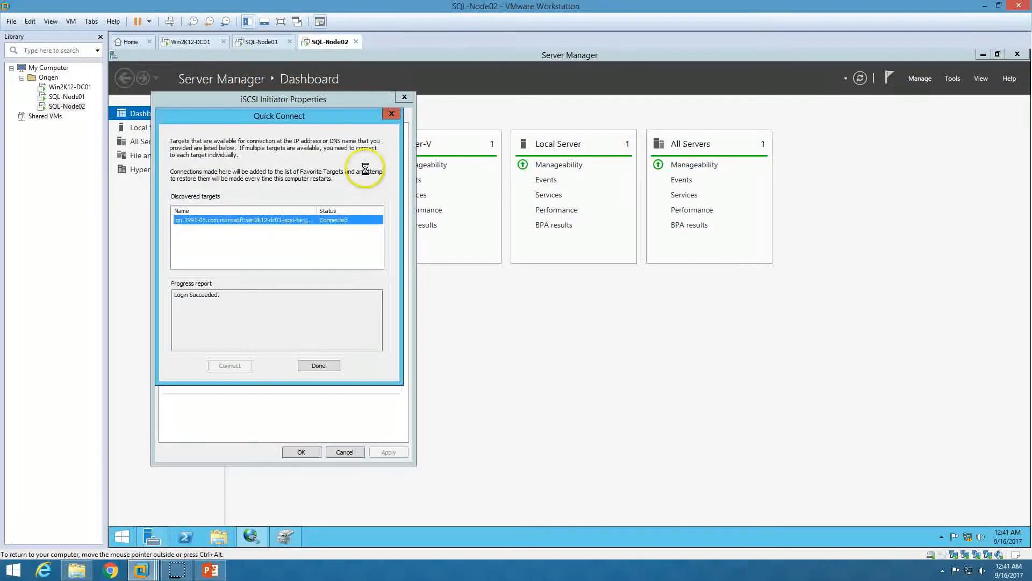
left_click(318, 366)
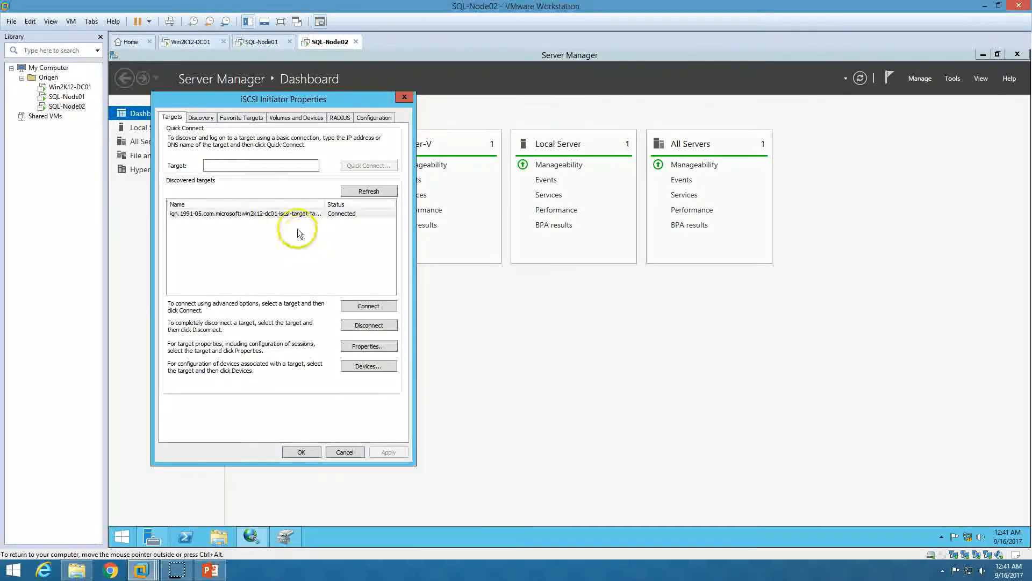
Disconnect the target and reconnect it with multi-path enabled, then close the initiator properties
left_click(368, 326)
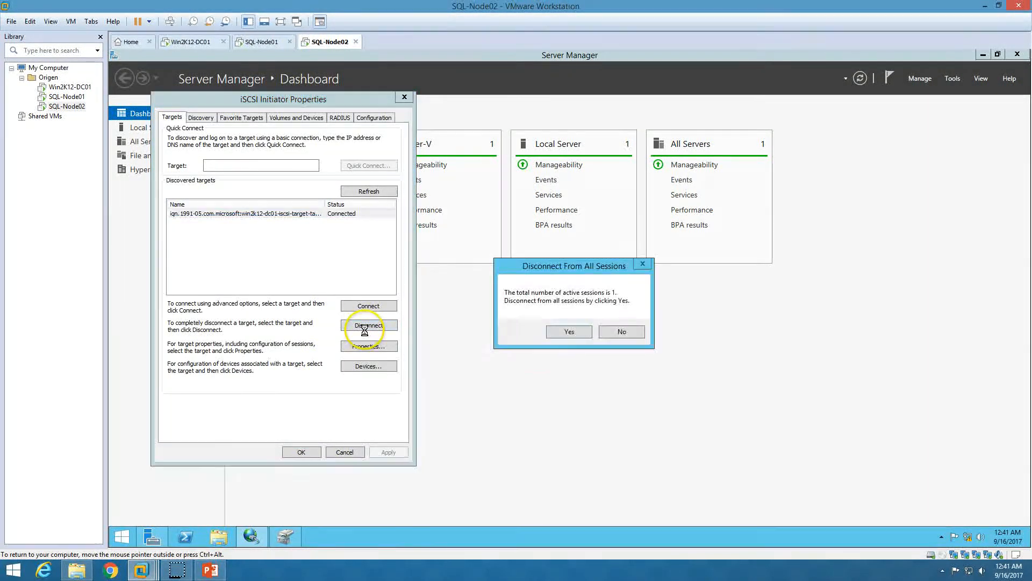
left_click(570, 330)
left_click(368, 305)
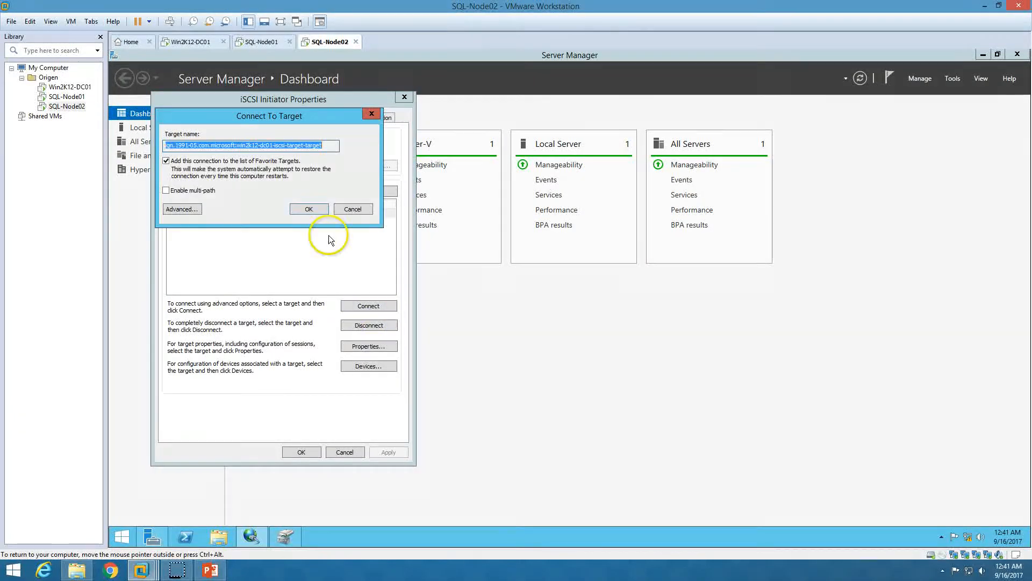
left_click(185, 191)
left_click(308, 209)
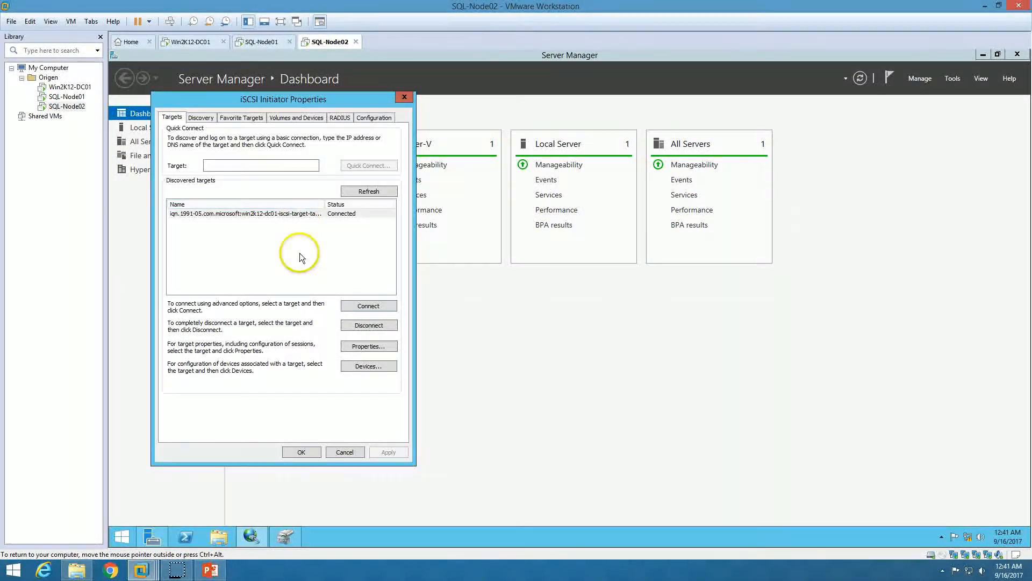
left_click(301, 451)
left_click(255, 536)
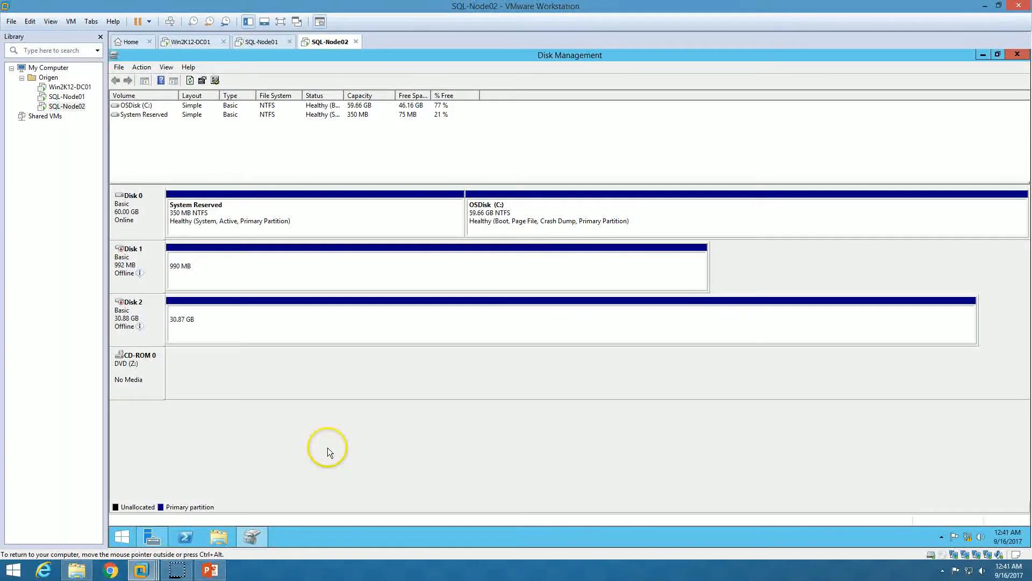
Bring Disk 2 and Disk 1 online, checking SQL-Disk01 (D:) in This PC
right_click(148, 323)
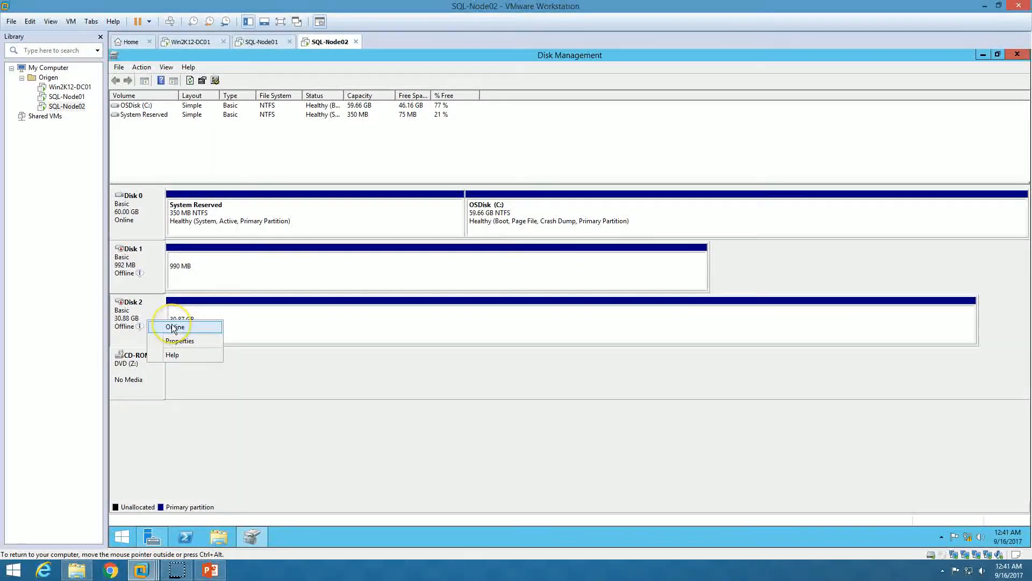
left_click(174, 328)
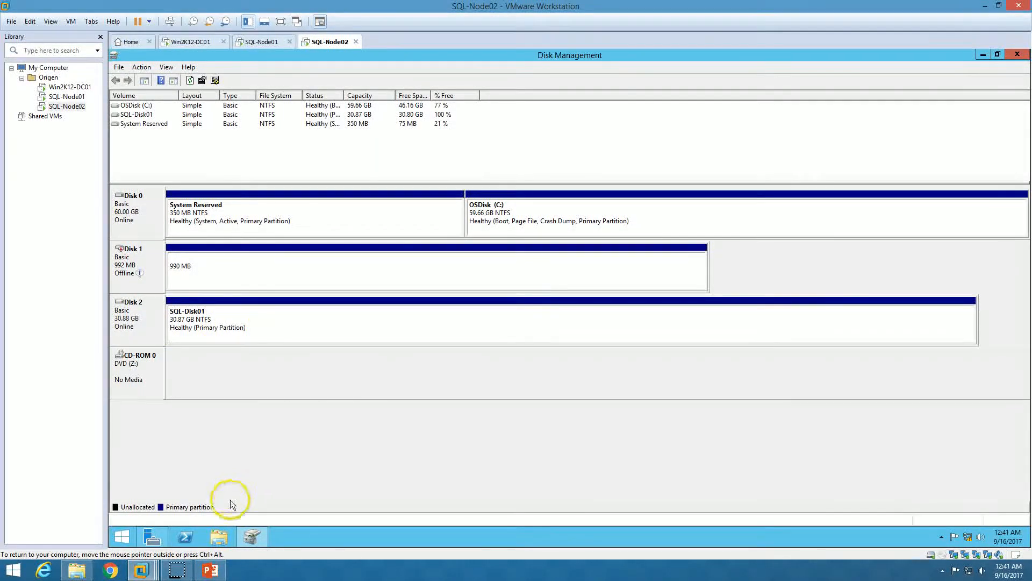
left_click(218, 537)
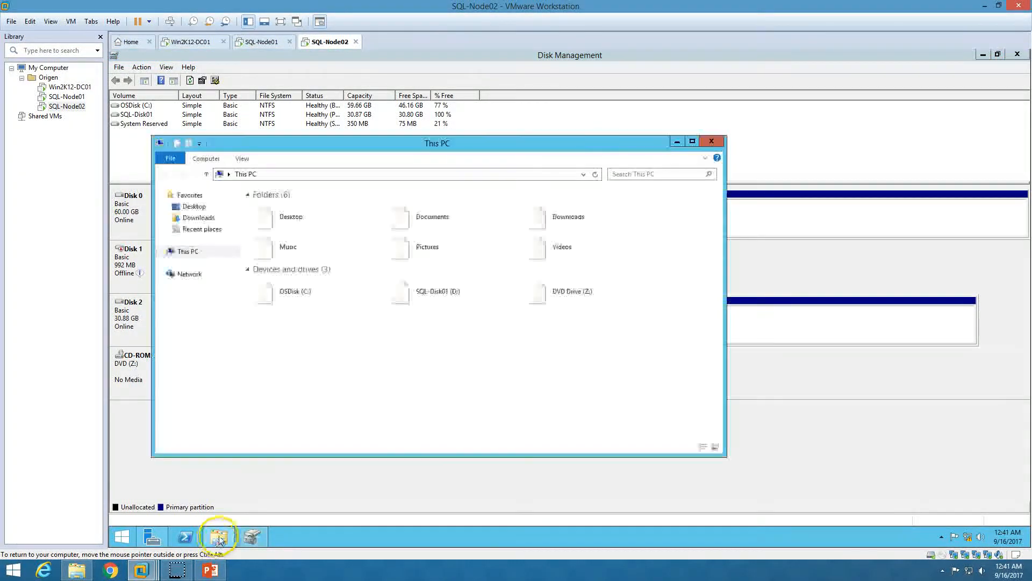
left_click(449, 292)
left_click(791, 425)
right_click(150, 267)
left_click(175, 270)
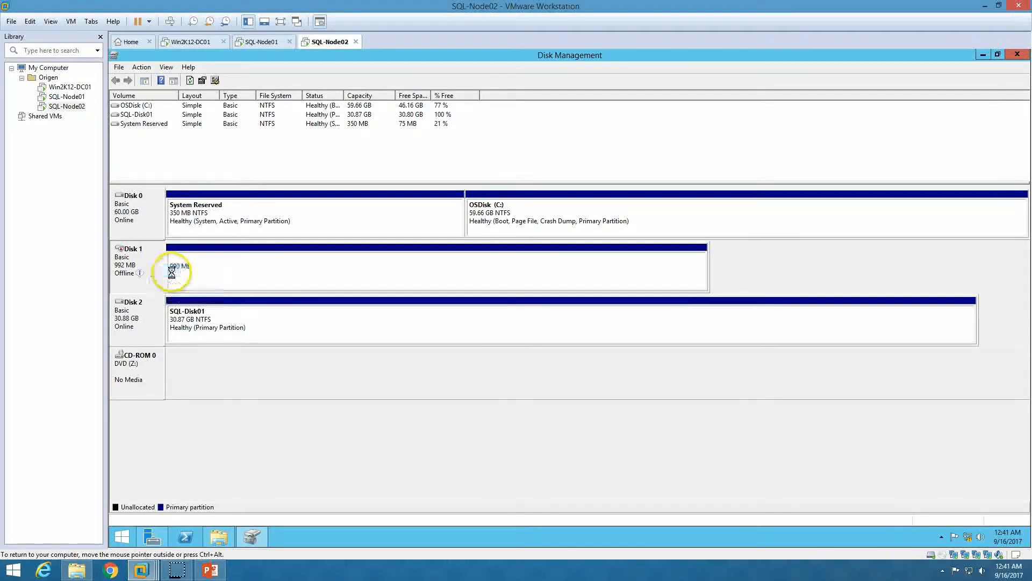
Change the QuorumDisk volume's drive letter to Q and accept the warning
right_click(254, 266)
left_click(295, 308)
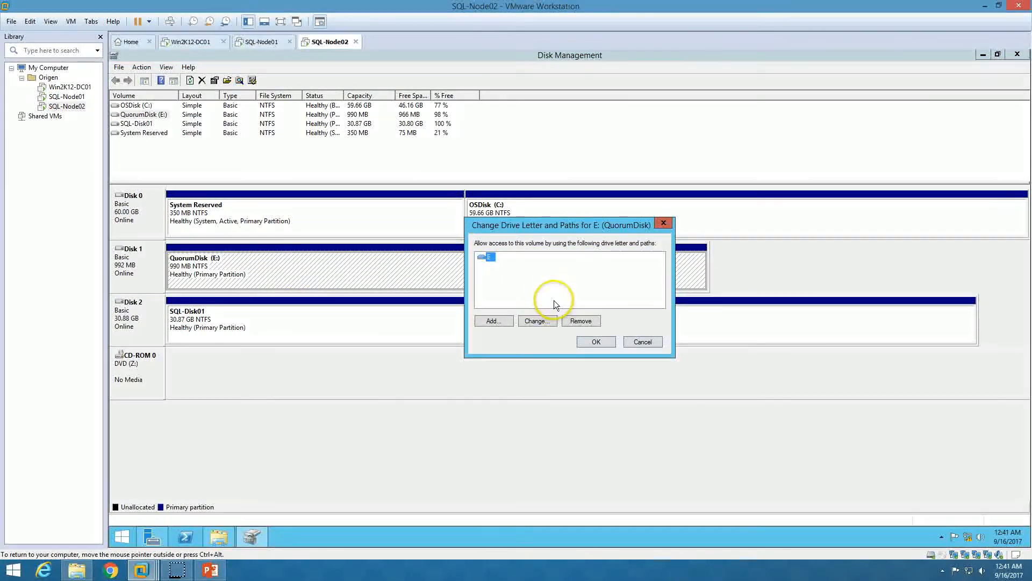
left_click(538, 321)
left_click(653, 273)
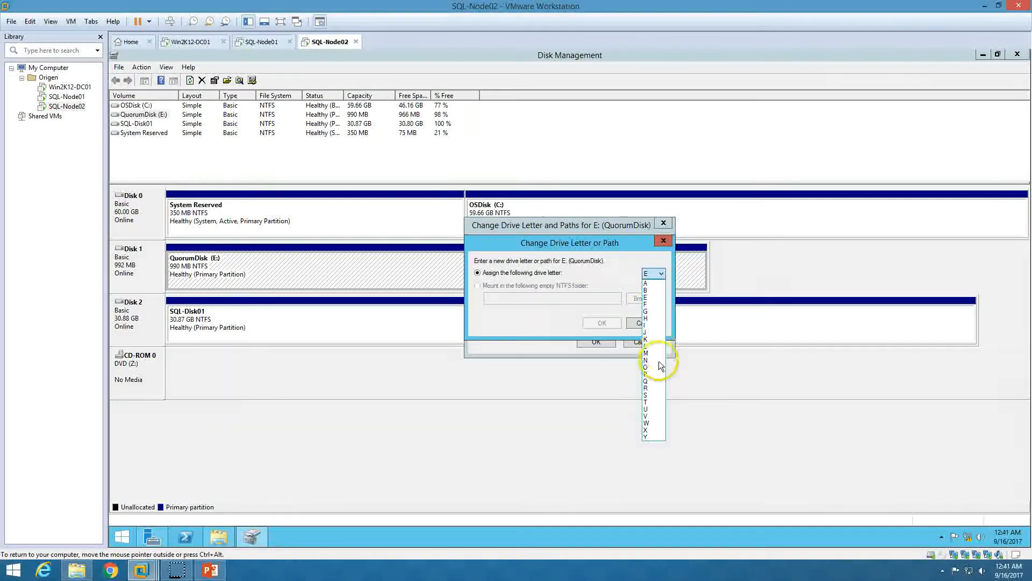
left_click(651, 382)
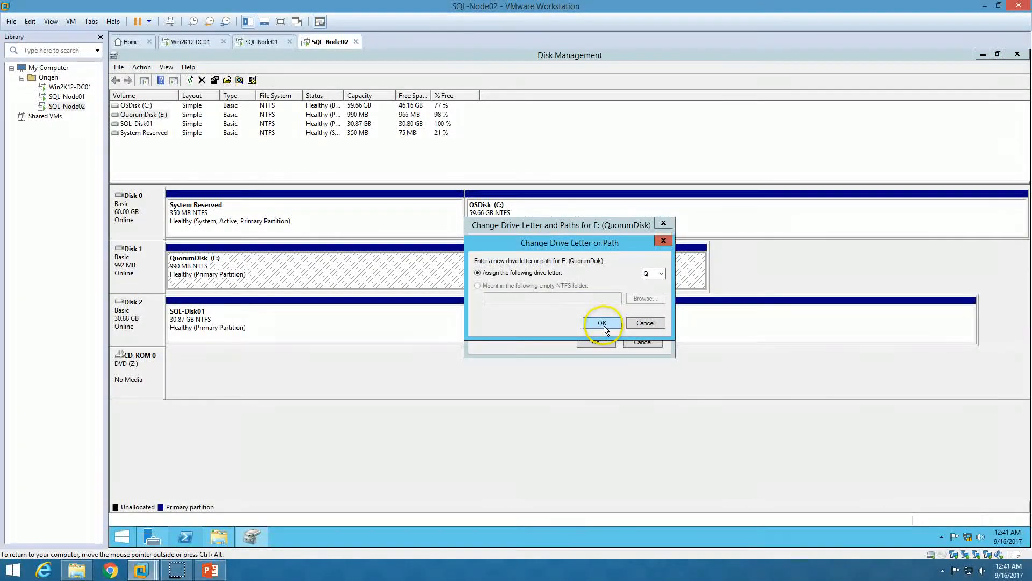
left_click(603, 323)
left_click(605, 334)
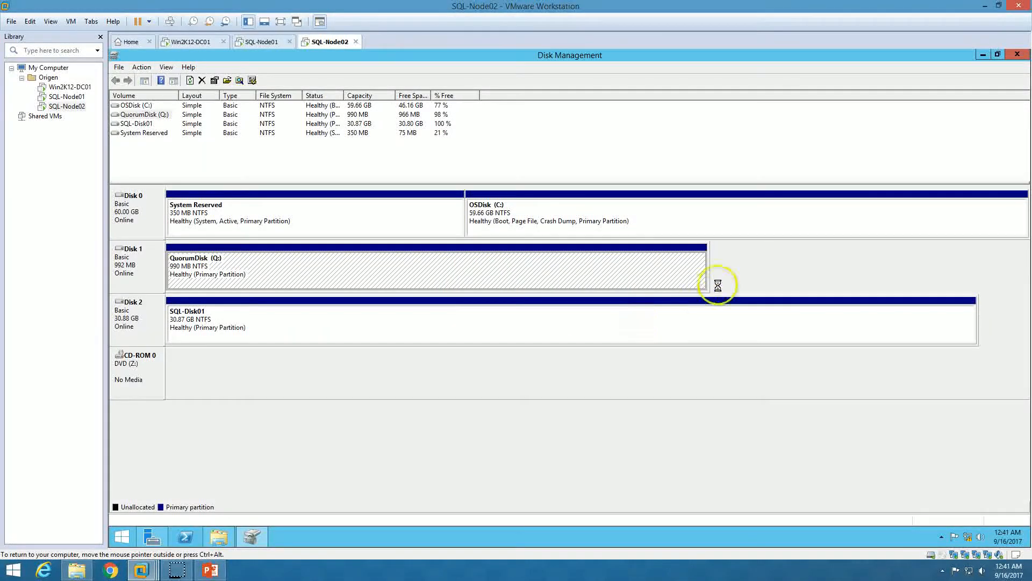
Close Disk Management, switch to SQL-Node01, and close its This PC window
left_click(1017, 54)
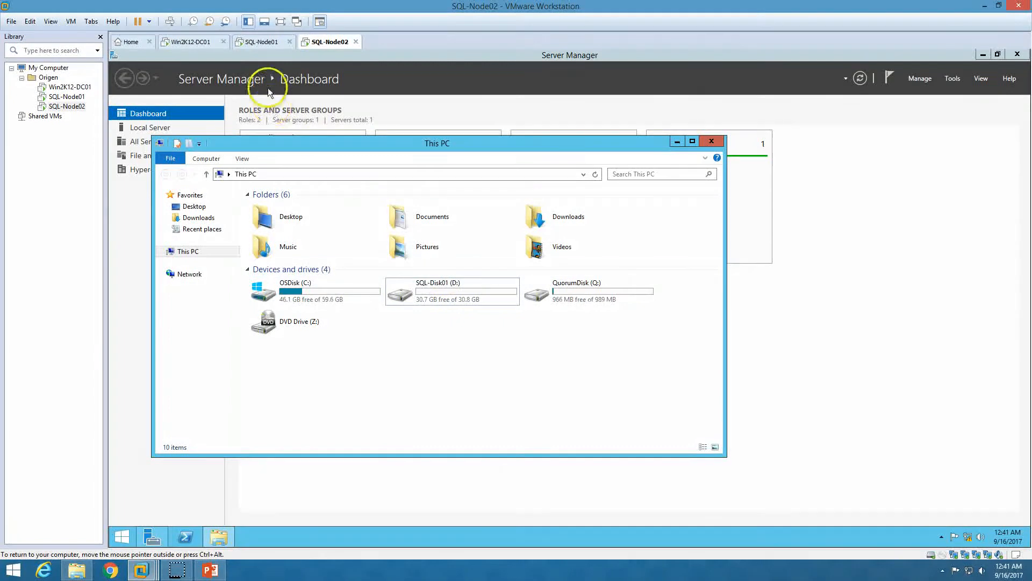
left_click(261, 41)
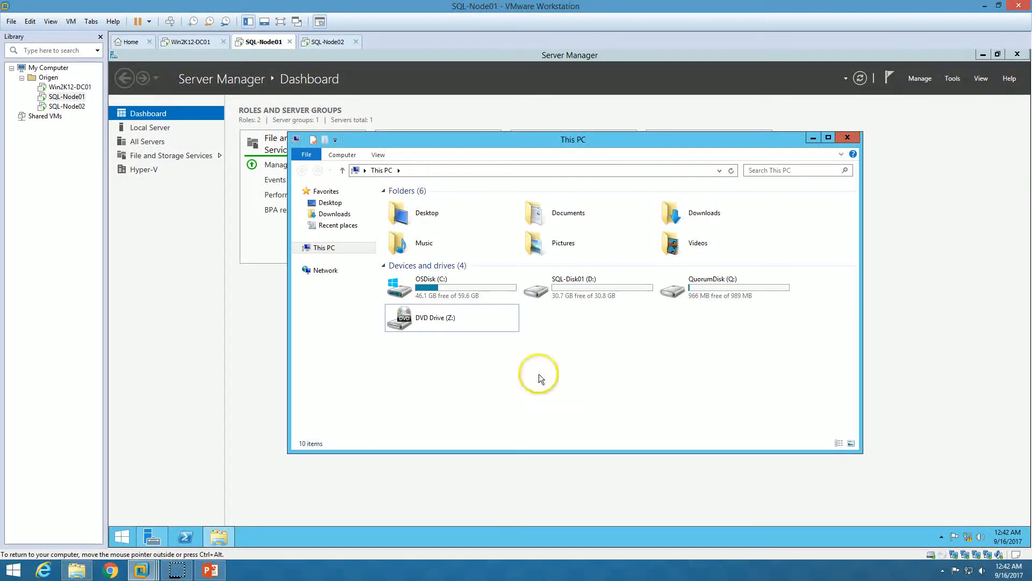
left_click(211, 569)
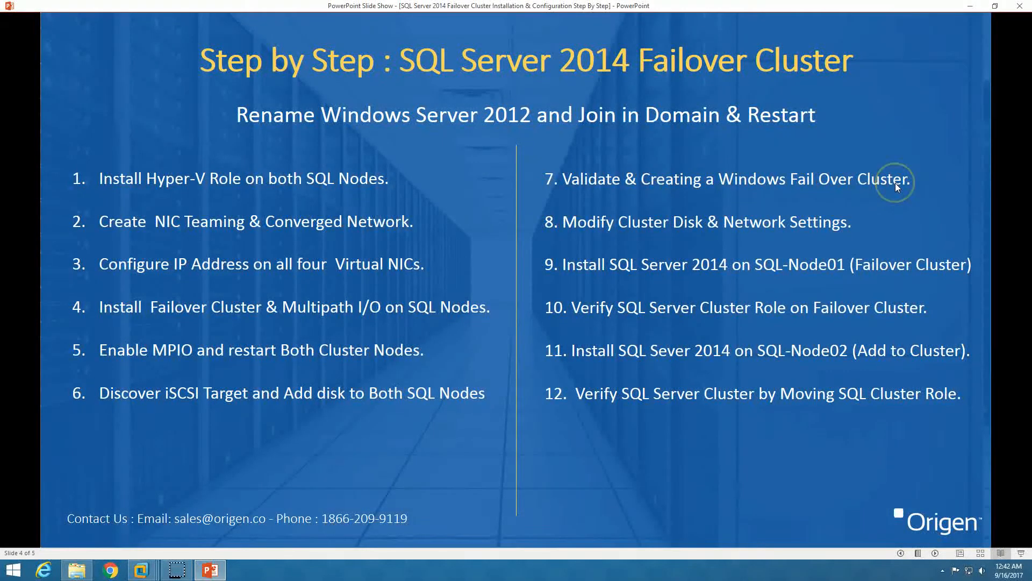
left_click(210, 570)
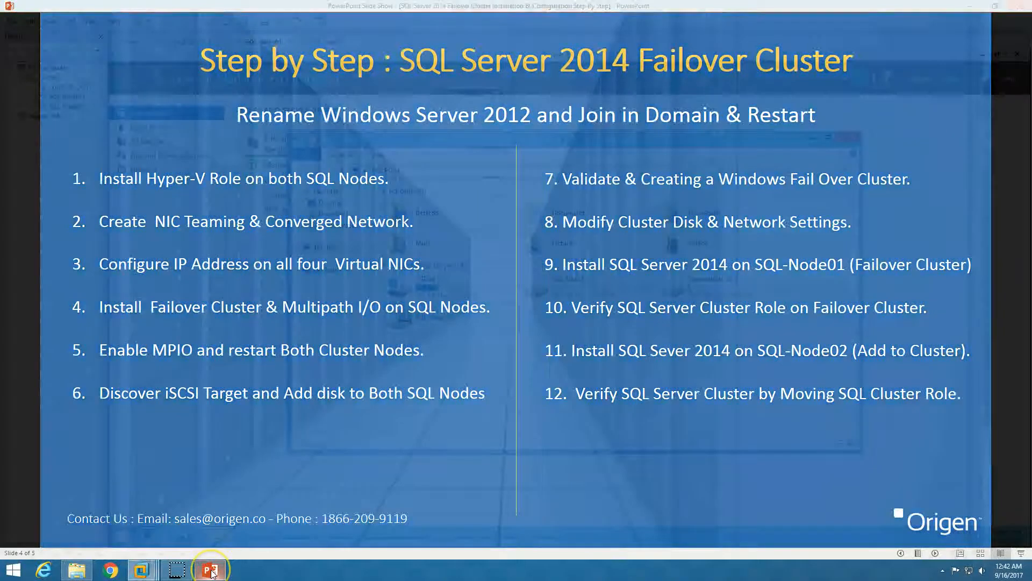
left_click(849, 137)
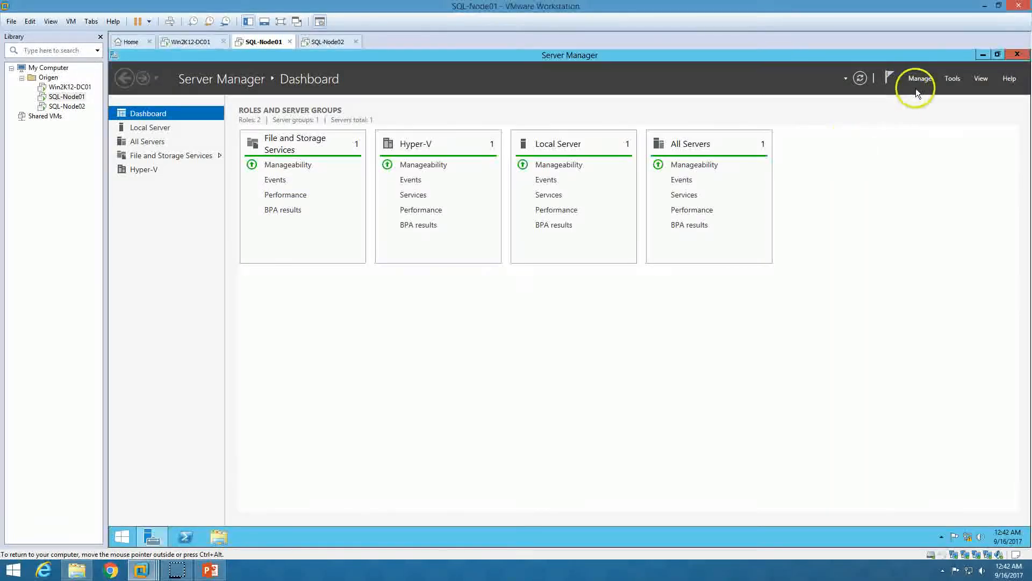
Launch Failover Cluster Manager from Server Manager Tools, maximize it, and choose Validate Configuration
left_click(957, 79)
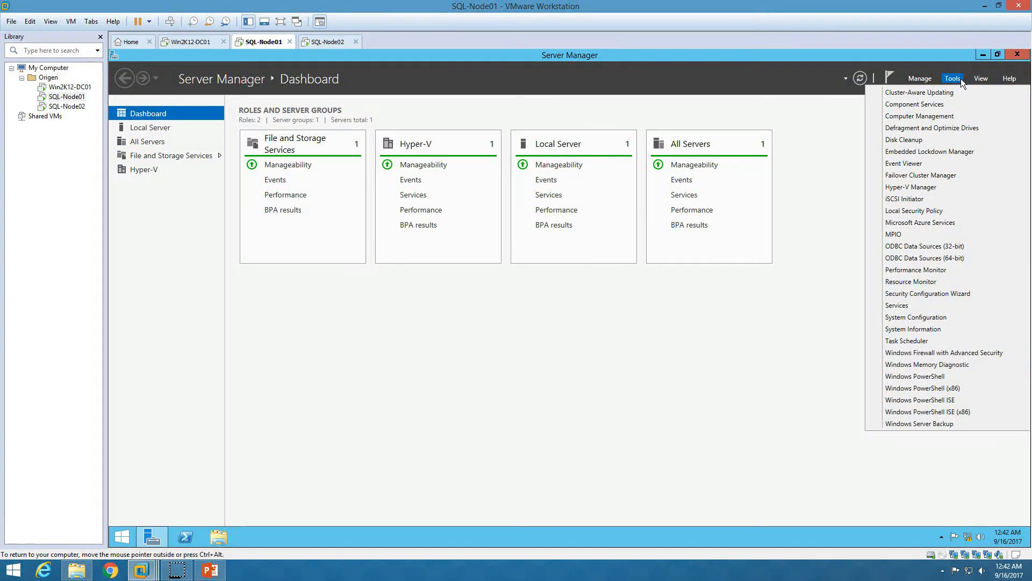
left_click(935, 176)
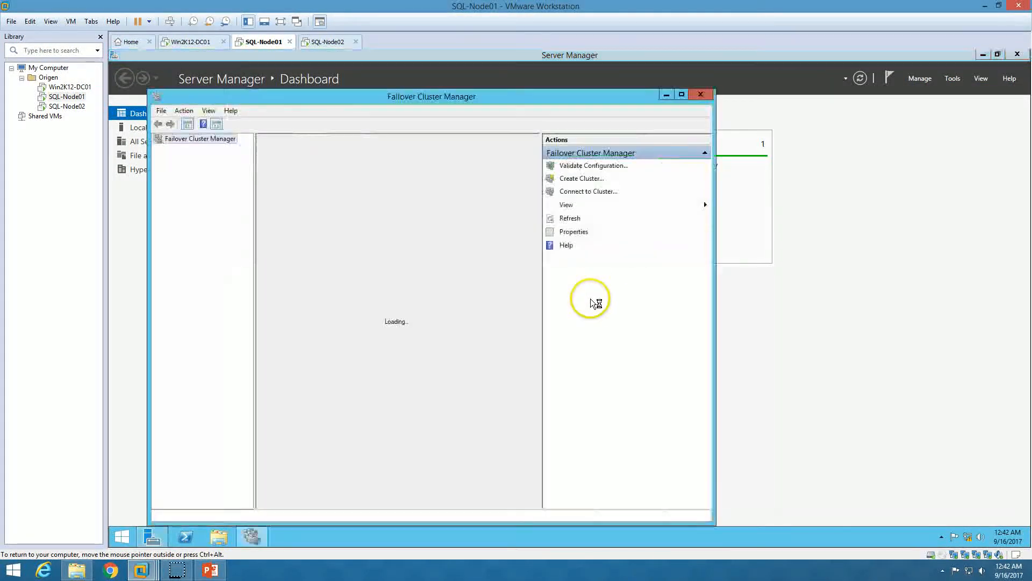
double_click(452, 96)
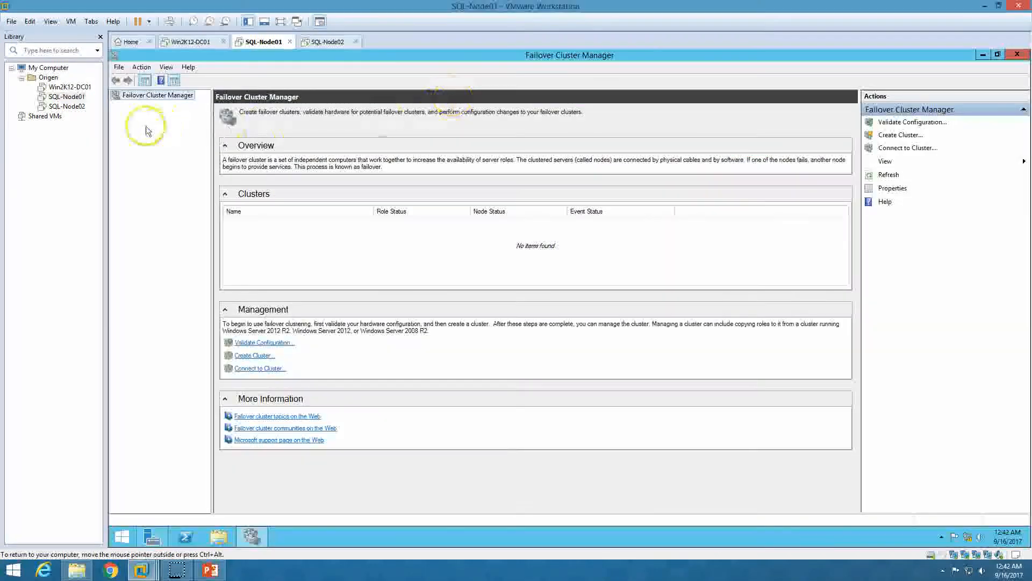
left_click(264, 344)
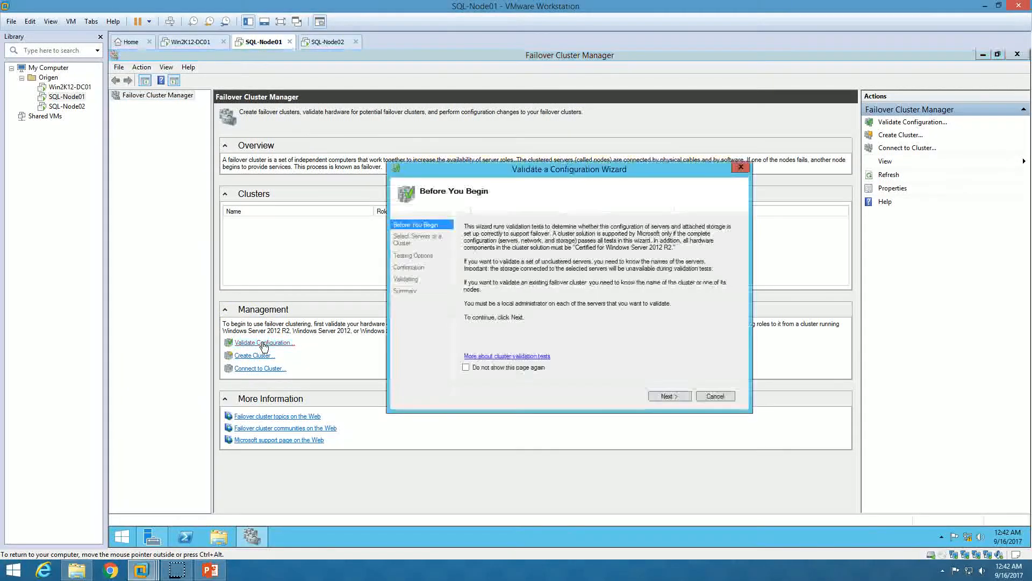
Add SQL-NODE01 and SQL-NODE02 via a 'sql-node' name search and run all validation tests
left_click(667, 397)
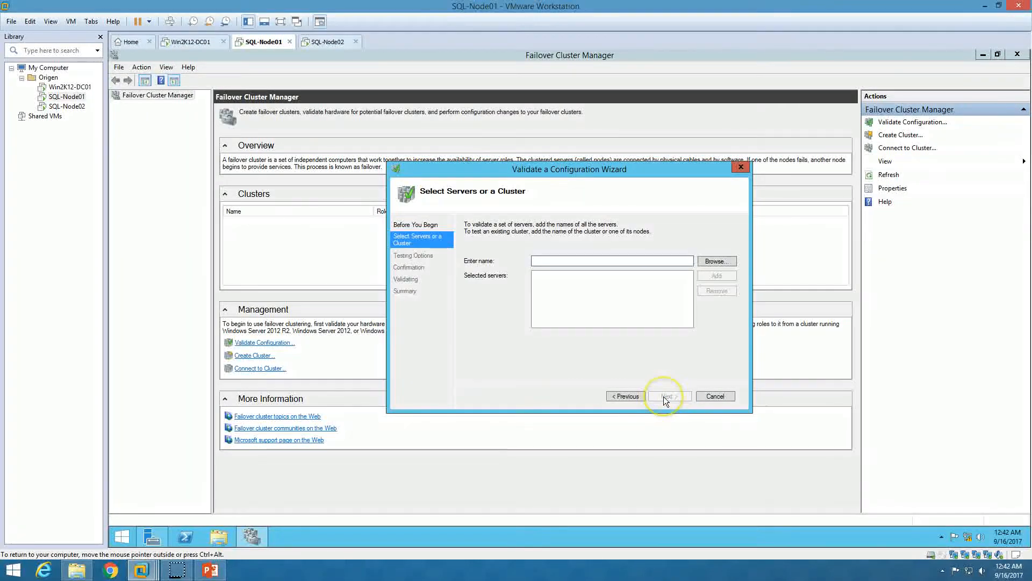
left_click(717, 261)
left_click(507, 273)
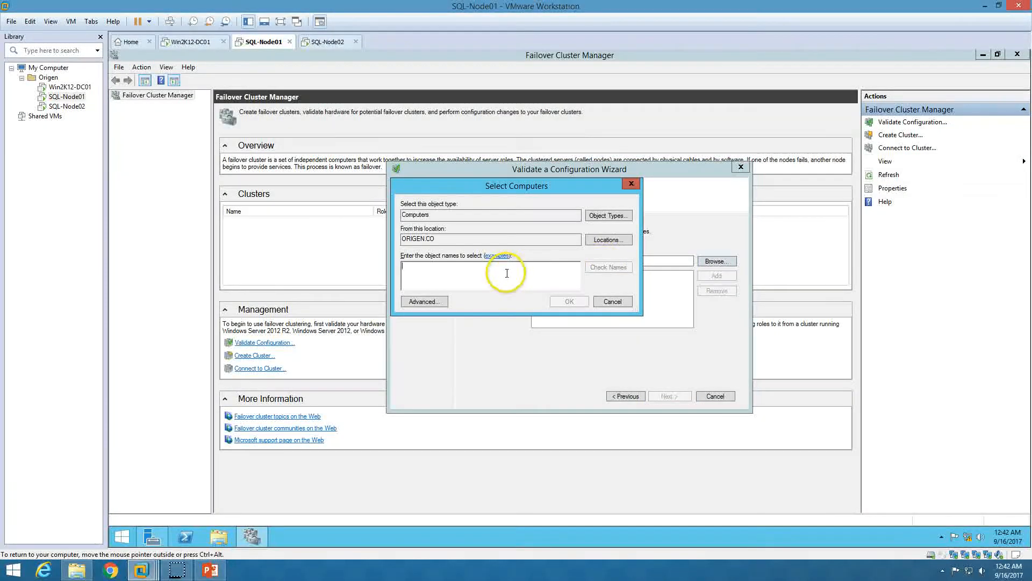
type("sql-node")
key("Return")
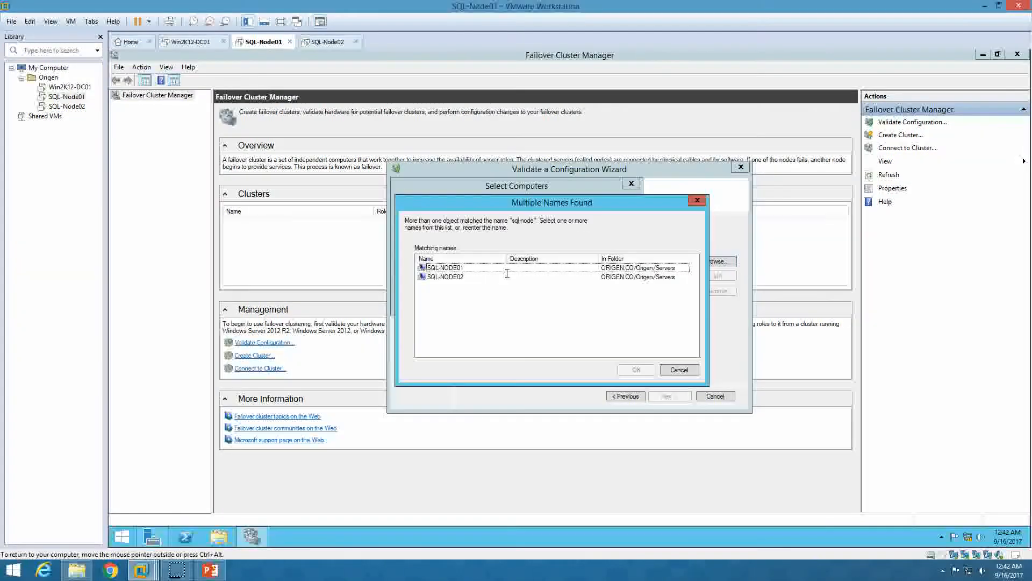
left_click(479, 270)
left_click(471, 276, "shift")
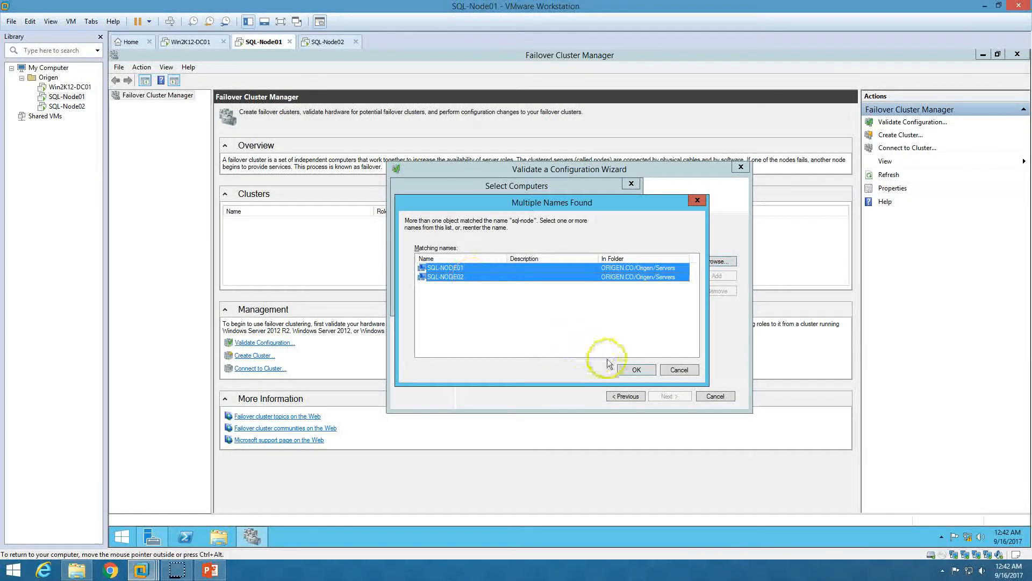
left_click(634, 370)
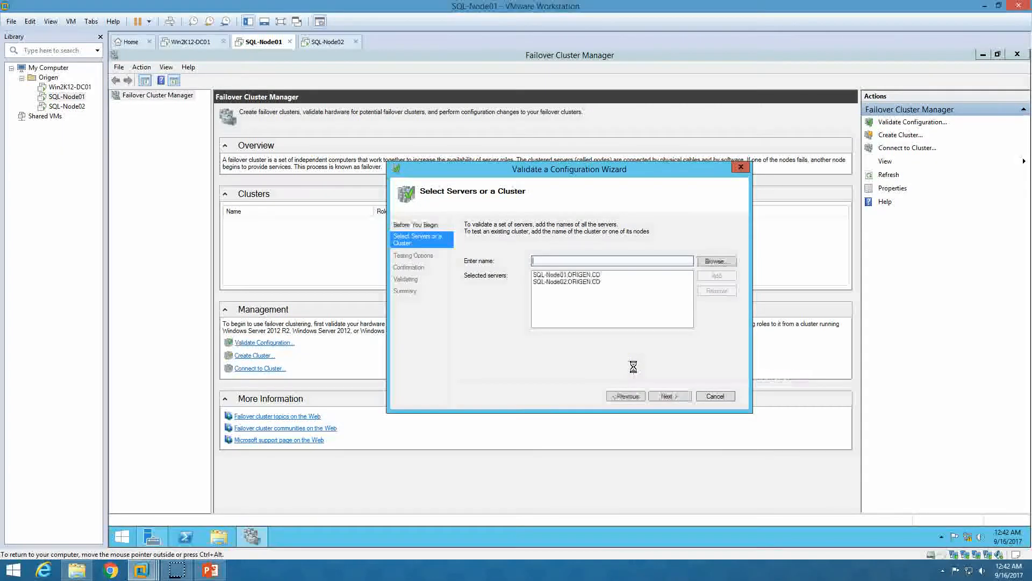
left_click(653, 395)
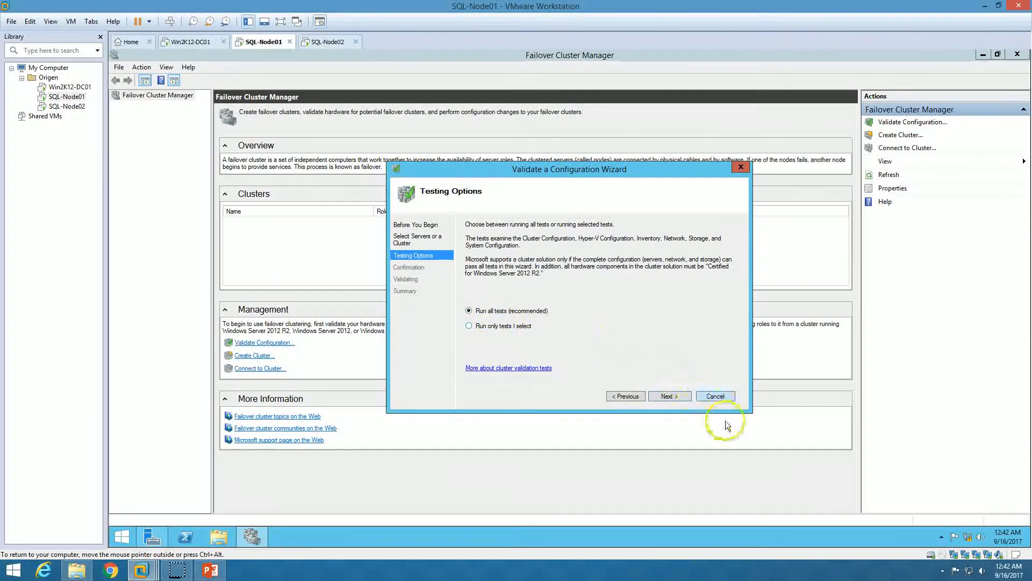
left_click(680, 396)
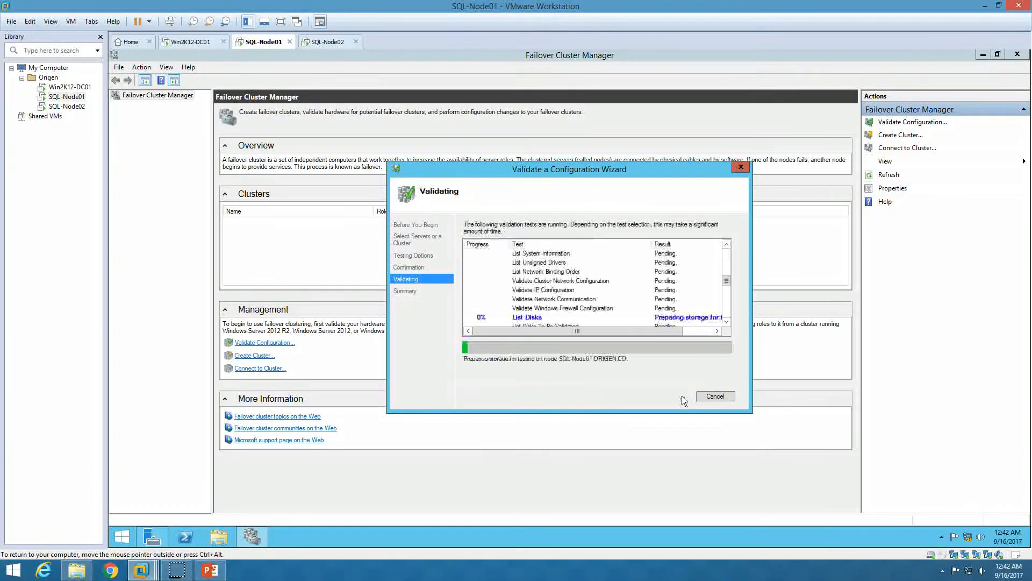
Wait for validation on both SQL nodes to finish, then open the full validation report
left_click_drag(621, 171, 553, 121)
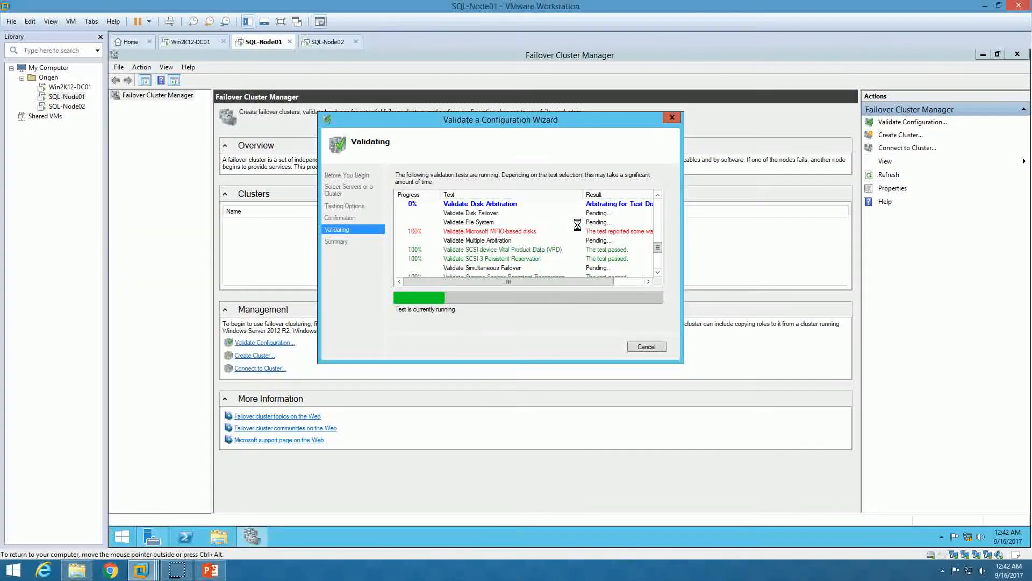
left_click_drag(658, 249, 659, 272)
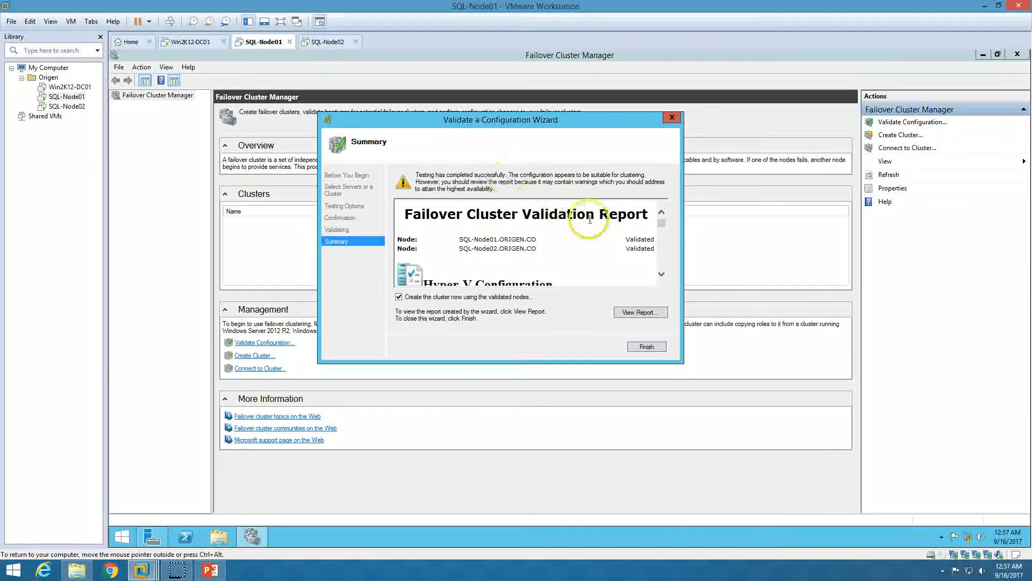
mouse_move(661, 223)
left_mouse_down()
mouse_move(661, 270)
mouse_move(663, 218)
left_mouse_up()
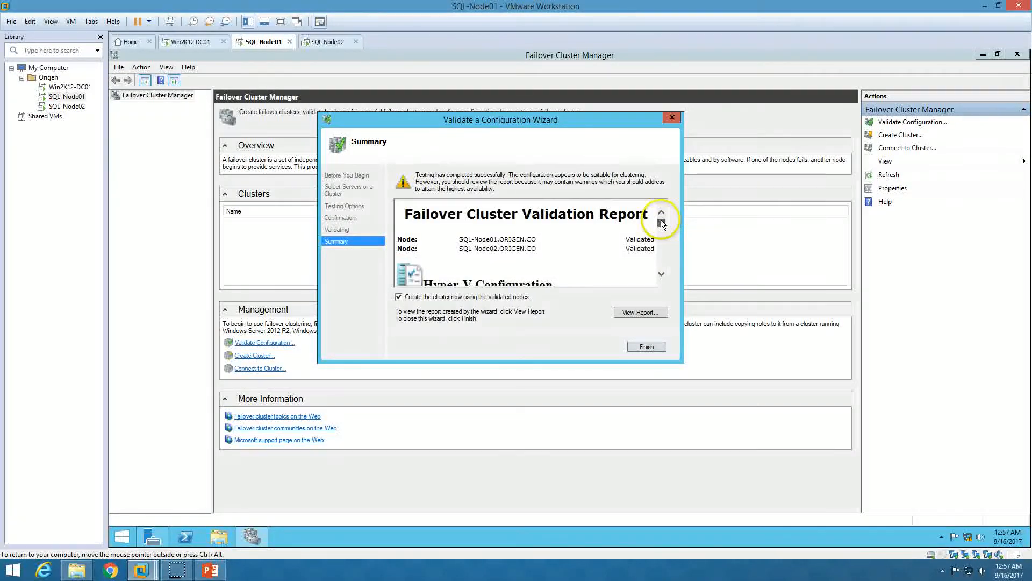
left_click(640, 312)
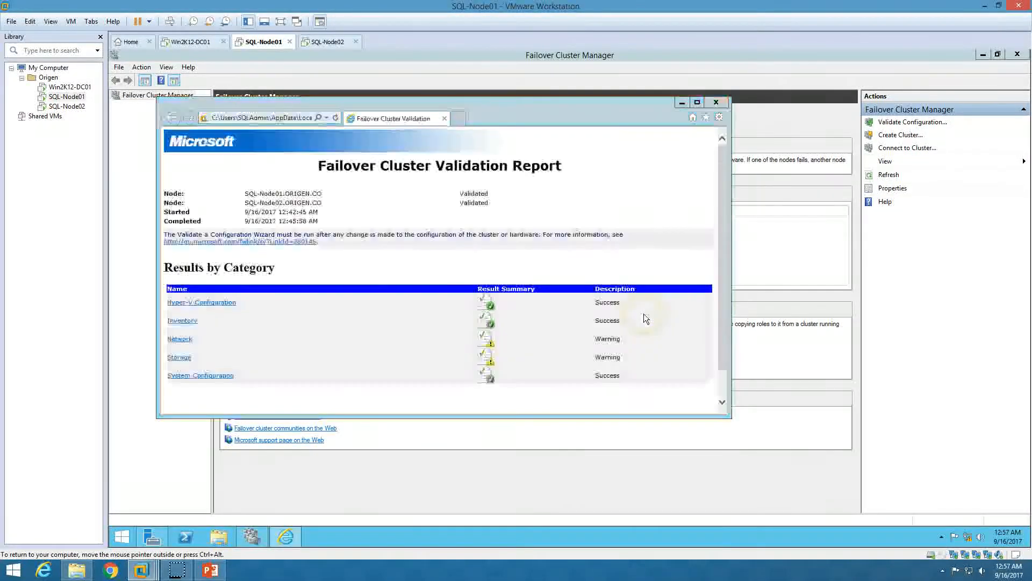
Accept Internet Explorer's recommended settings and scroll through the validation report results
left_click(343, 224)
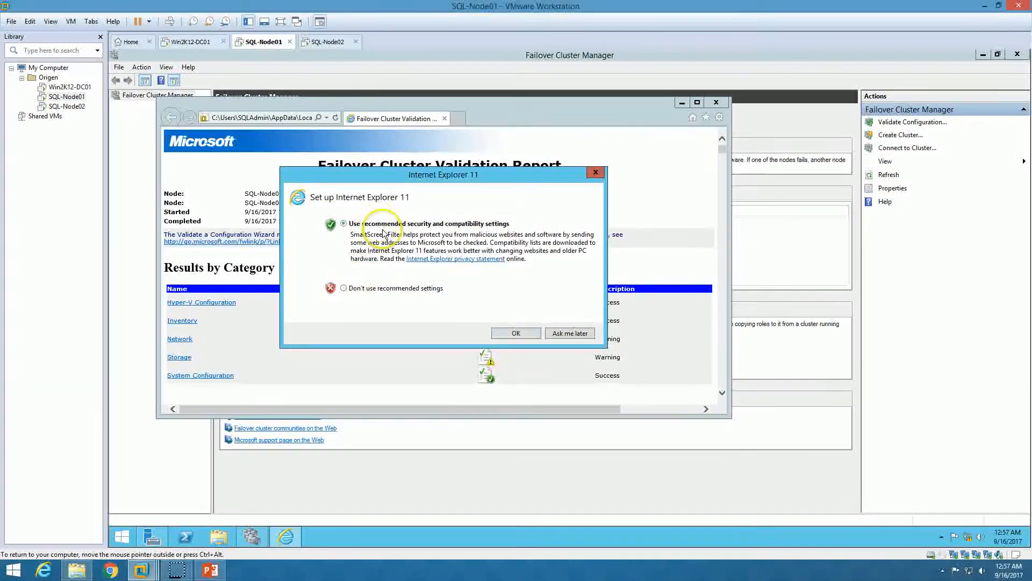
left_click(511, 333)
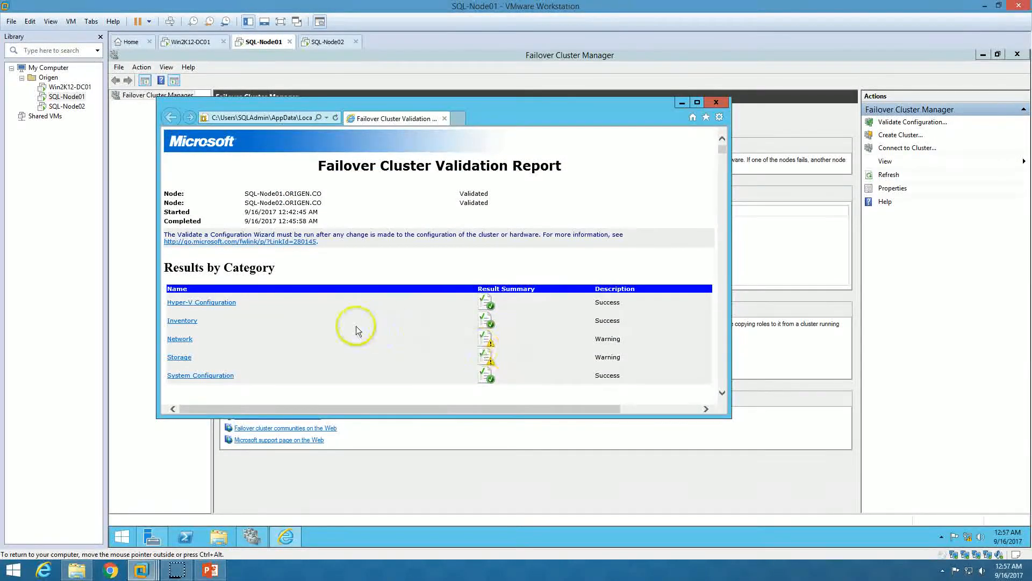
scroll(357, 326, "down", 1)
scroll(357, 326, "up", 1)
scroll(357, 326, "down", 1)
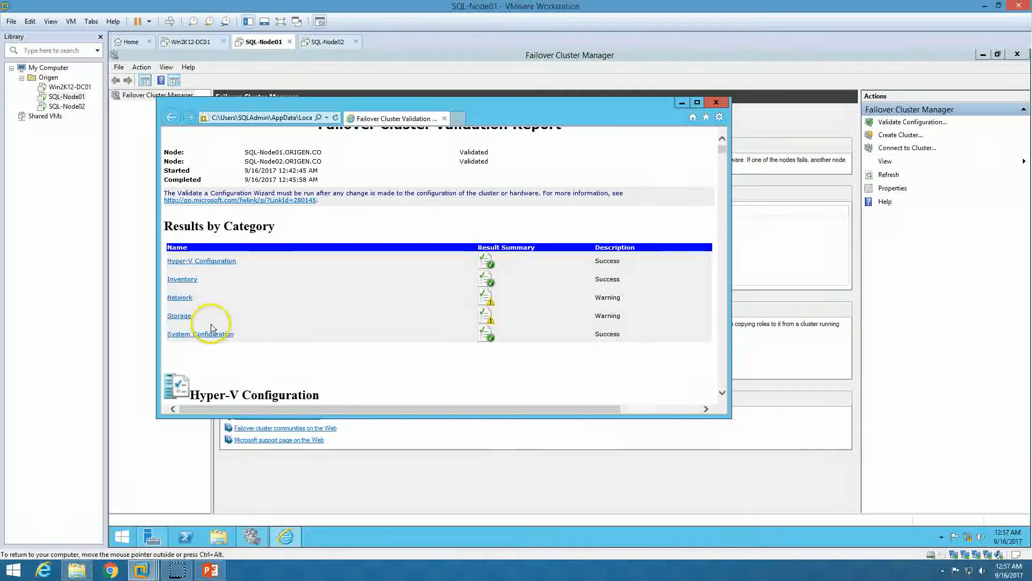
Close the validation report and briefly check the slide show before returning to the VM
left_click(716, 103)
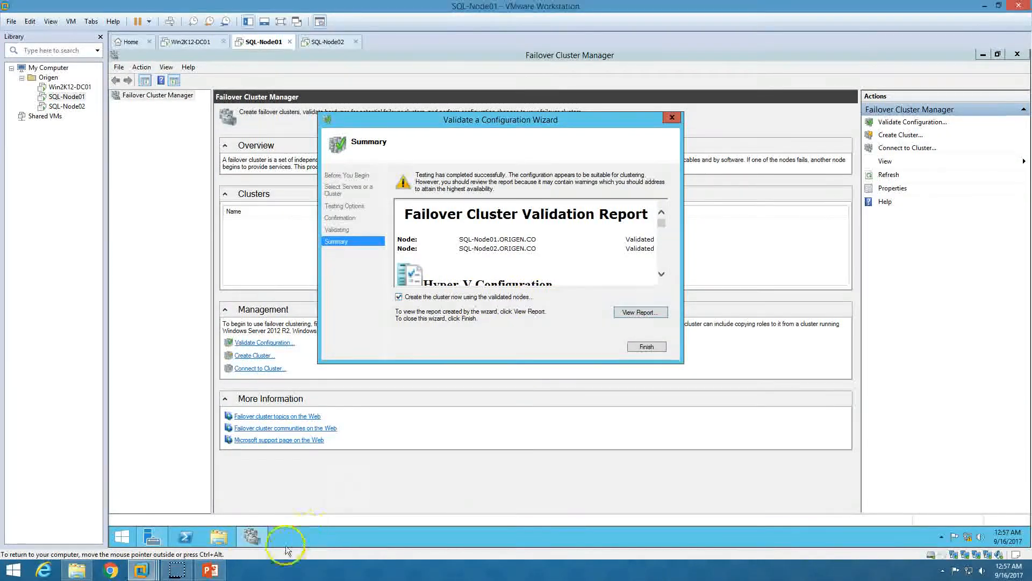
left_click(219, 574)
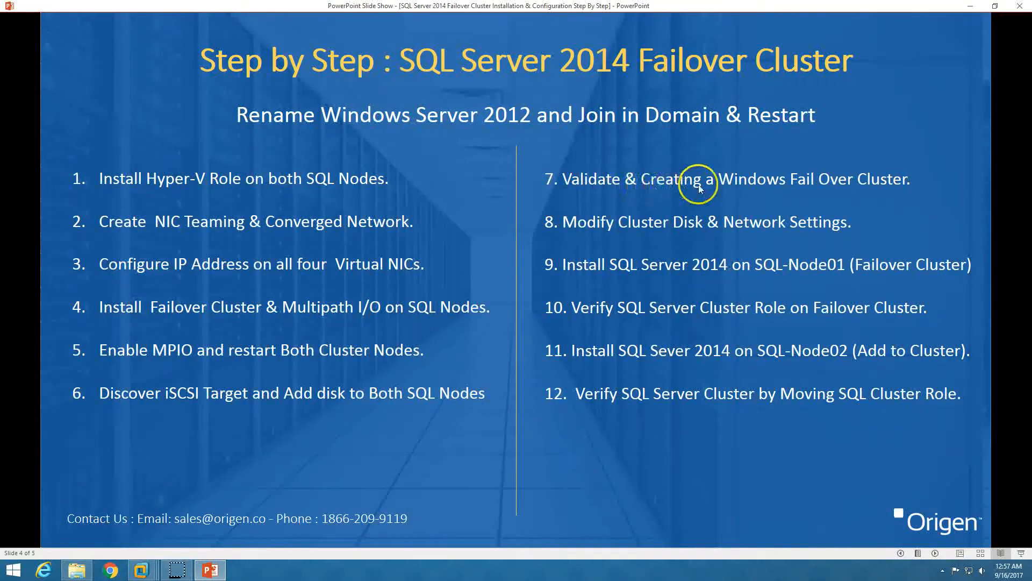
left_click(228, 568)
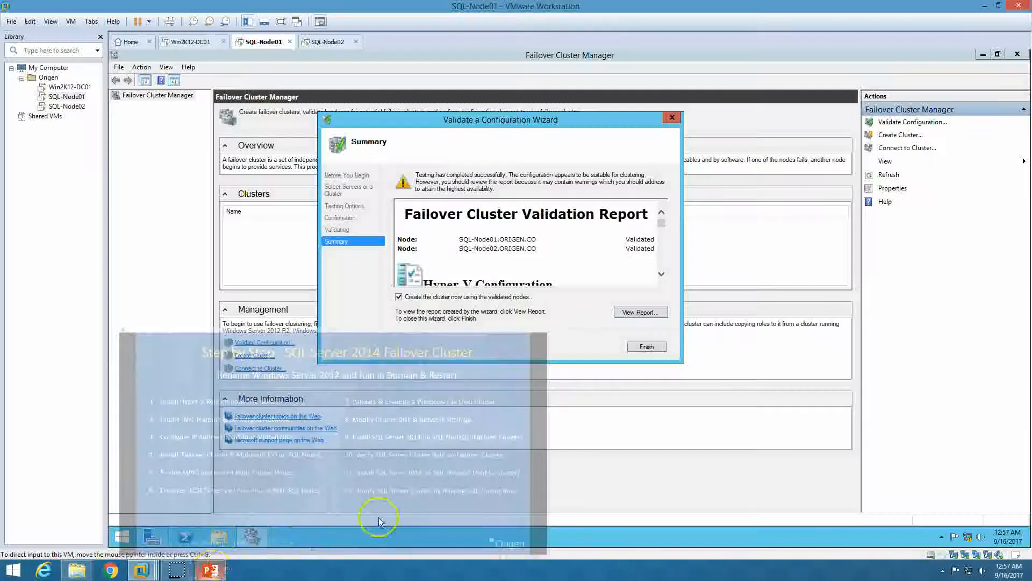
Start the Create Cluster Wizard, name it Win-Cluster, and exclude the 192.168.3.0, 192.168.2.0 and 10.10.10.0 networks
left_click(648, 347)
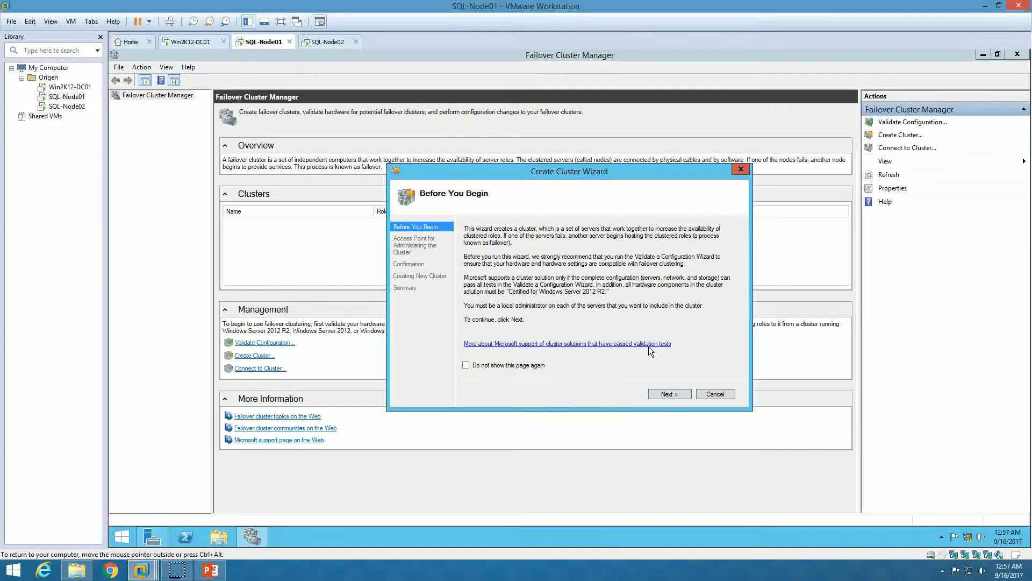
left_click(667, 394)
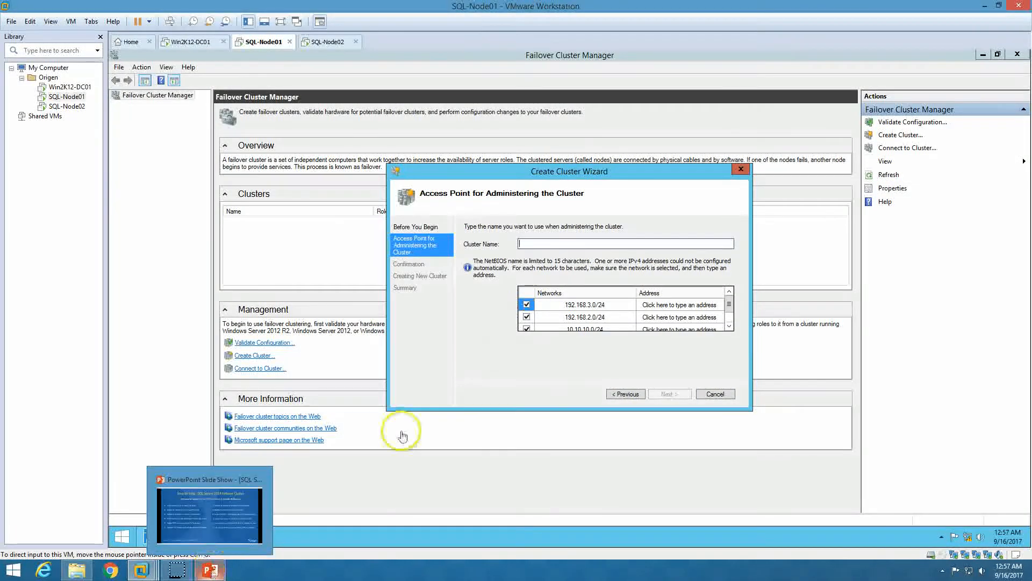
type("Win-C")
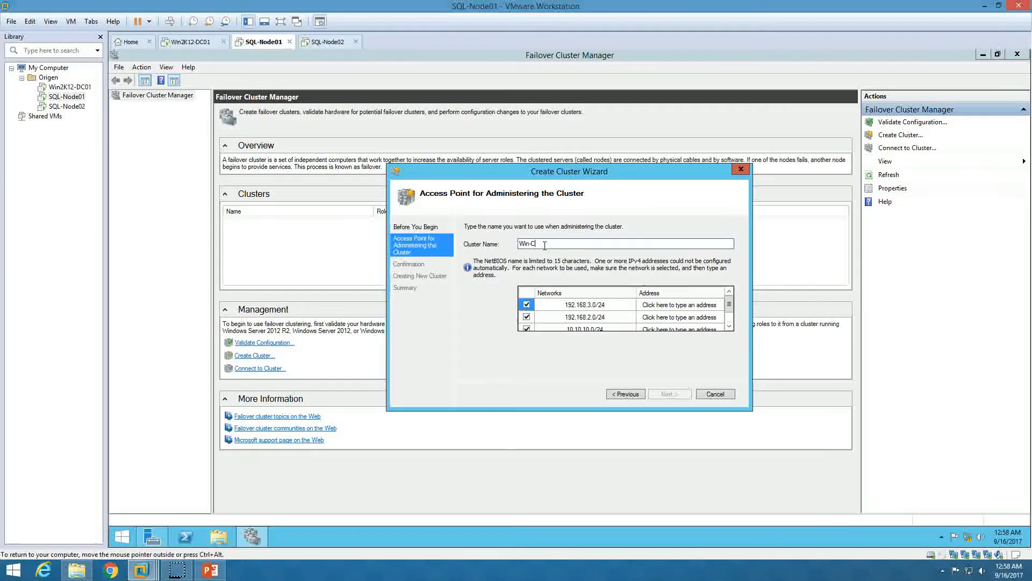
type("luster")
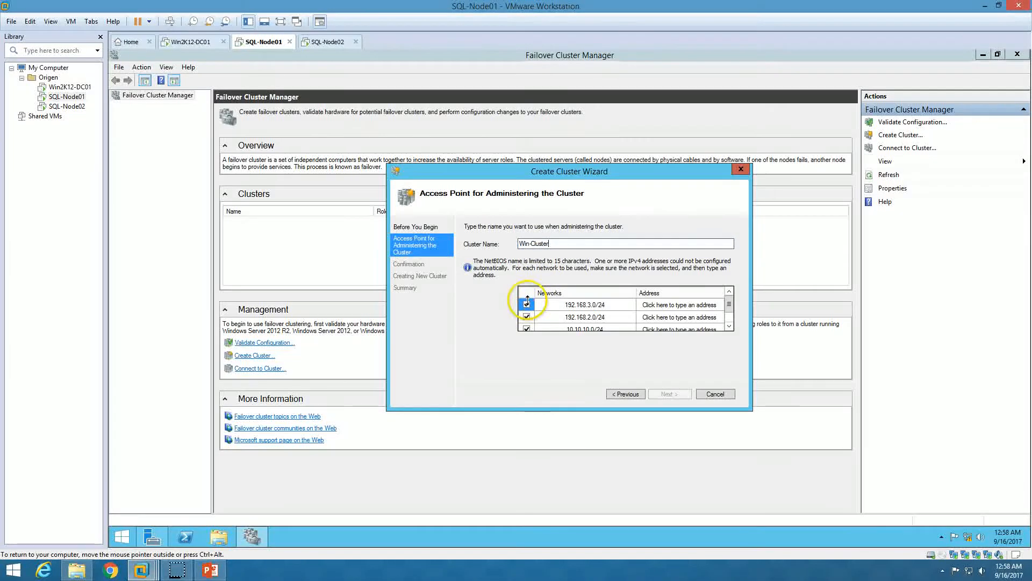
left_click(527, 320)
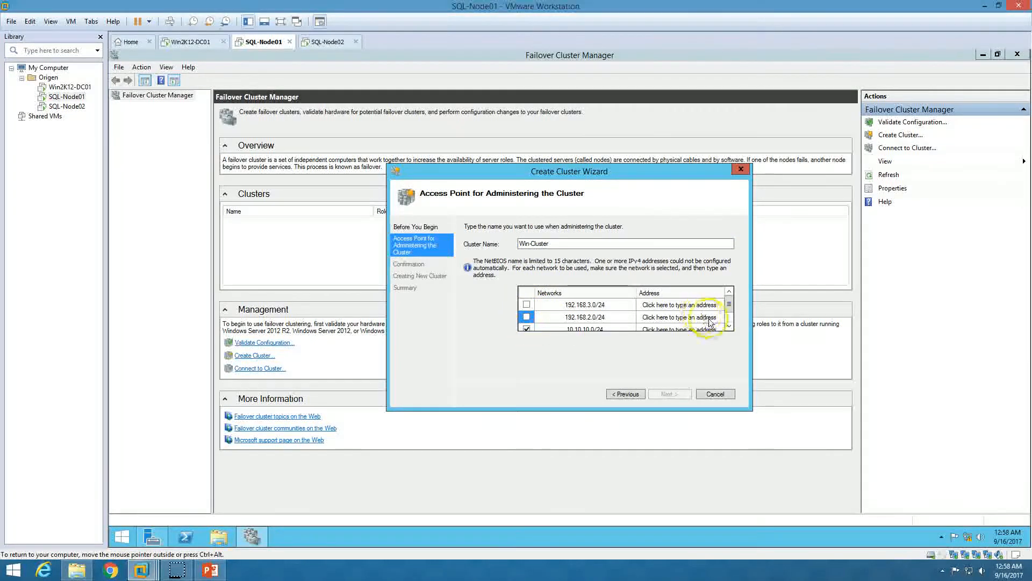
left_click(729, 327)
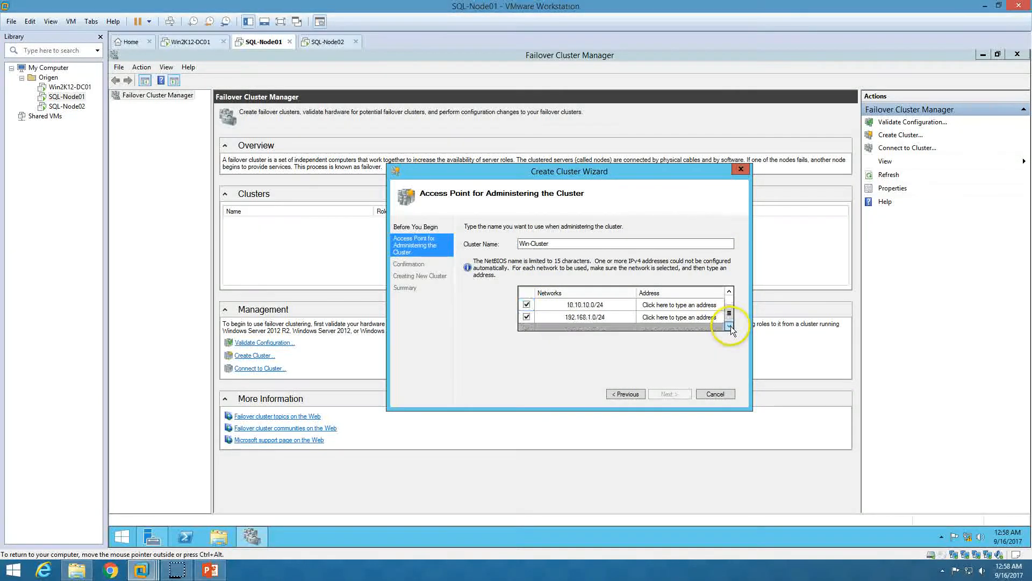
left_click(526, 305)
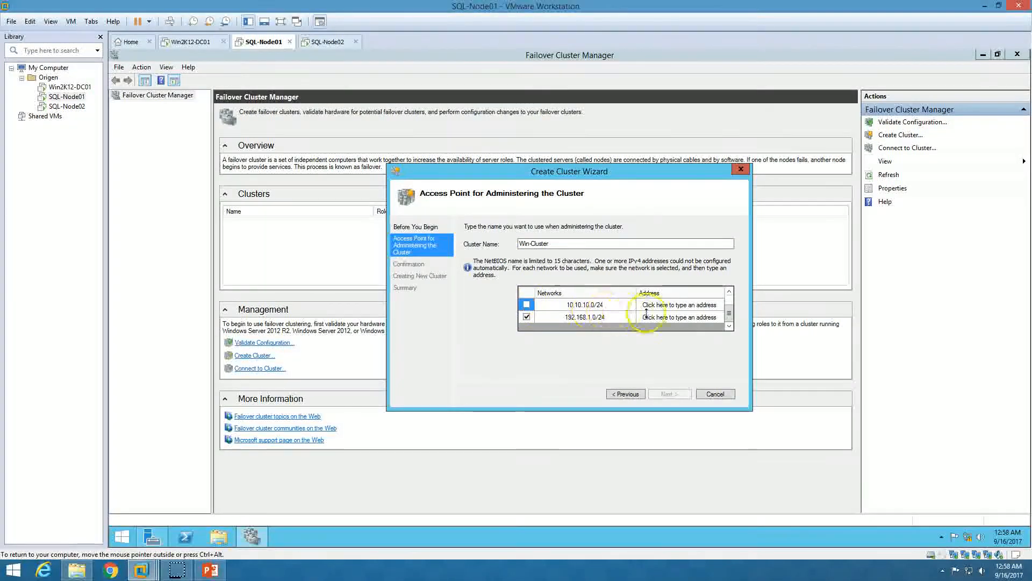
Set the cluster address to 192.168.1.240, begin creating it, and switch to Win2K12-DC01
type("2.168.1.2")
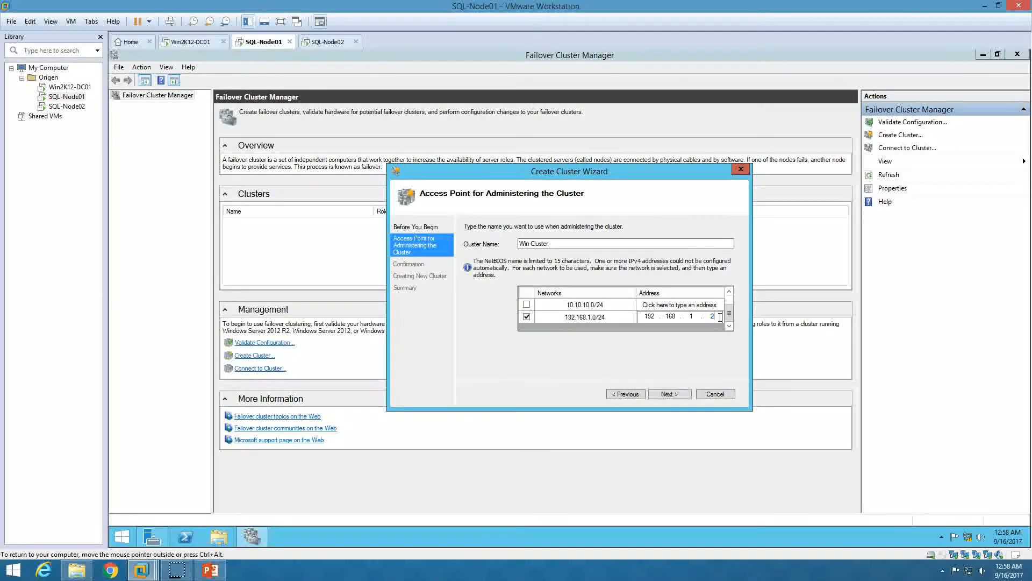
type("40")
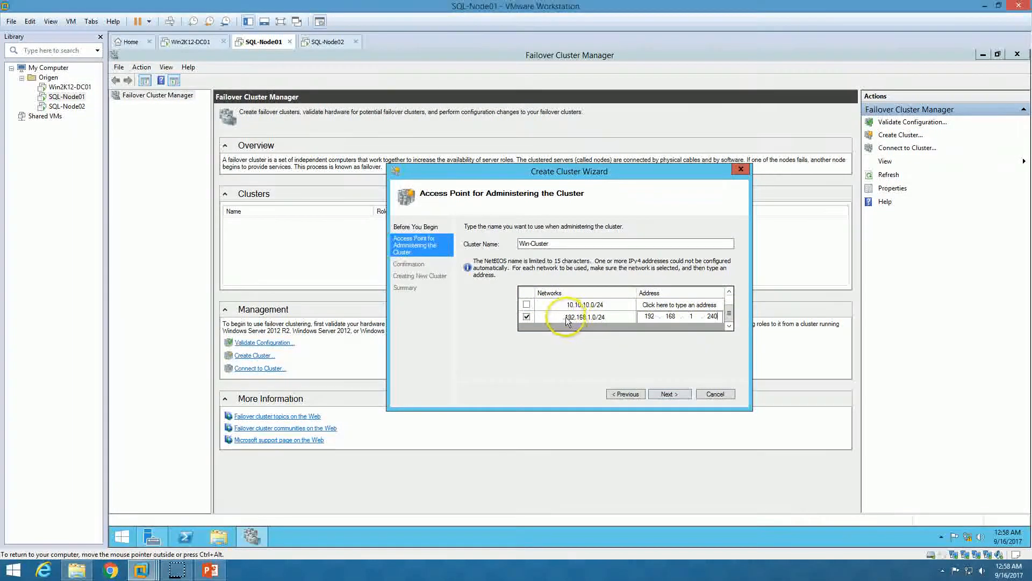
left_click(668, 394)
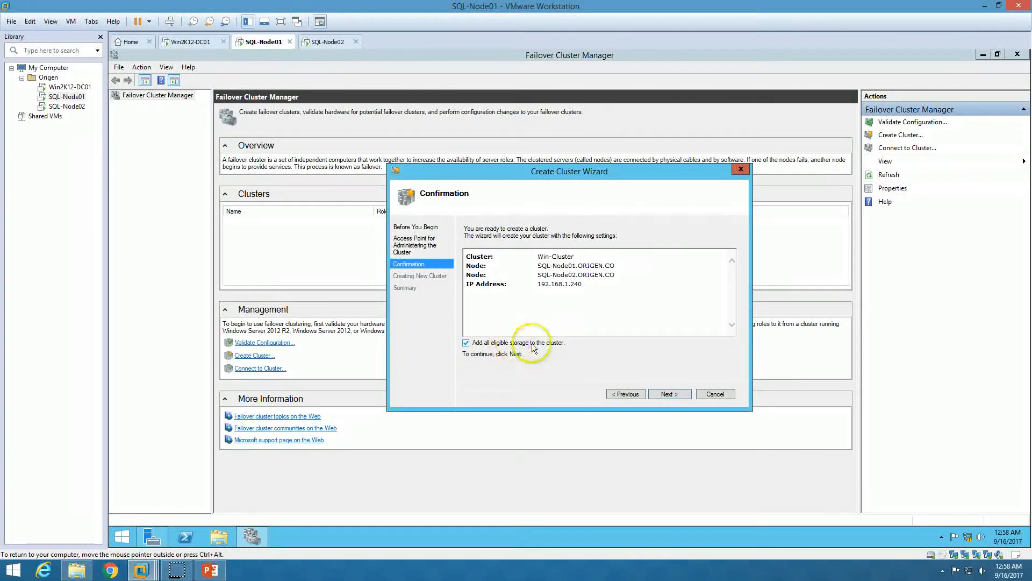
left_click(670, 394)
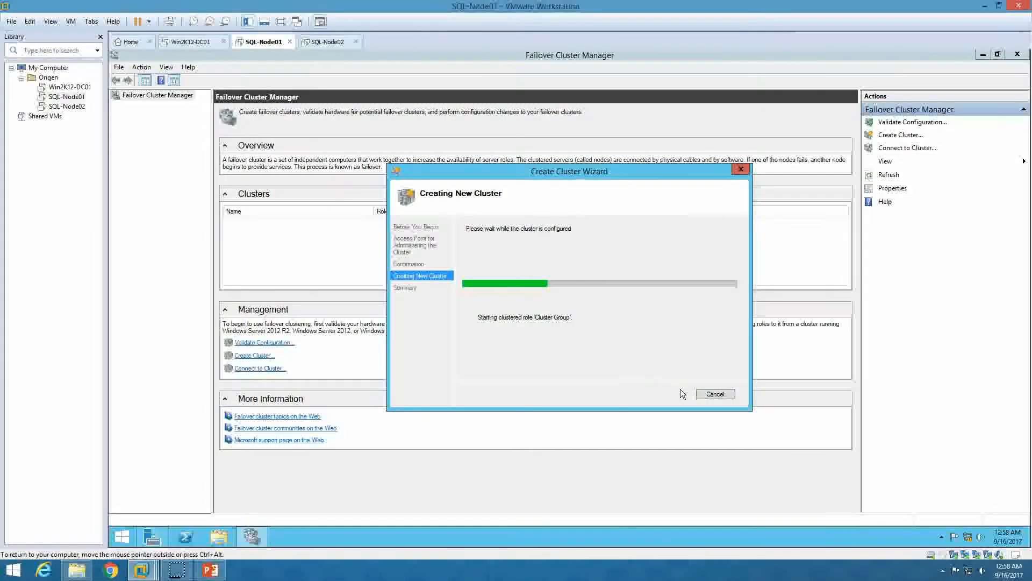
left_click(189, 42)
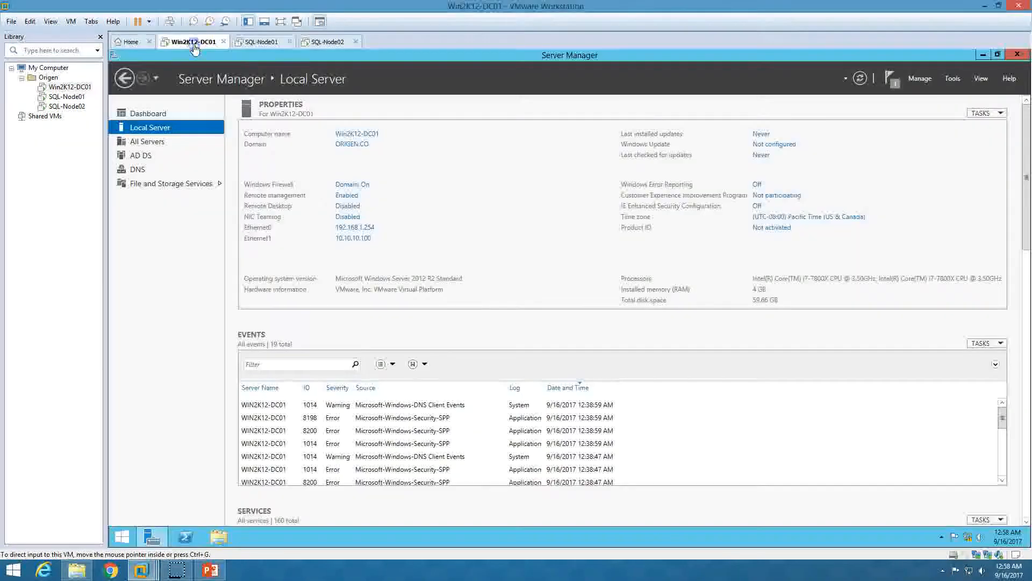
Open Active Directory Users and Computers maximized and show the Servers folder's computer accounts
left_click(952, 81)
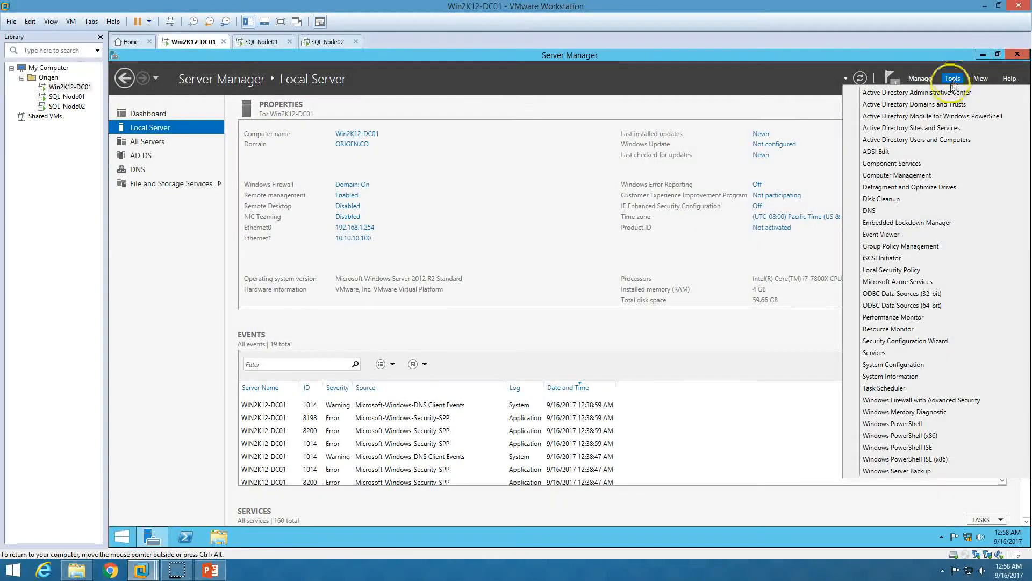
left_click(933, 141)
double_click(349, 105)
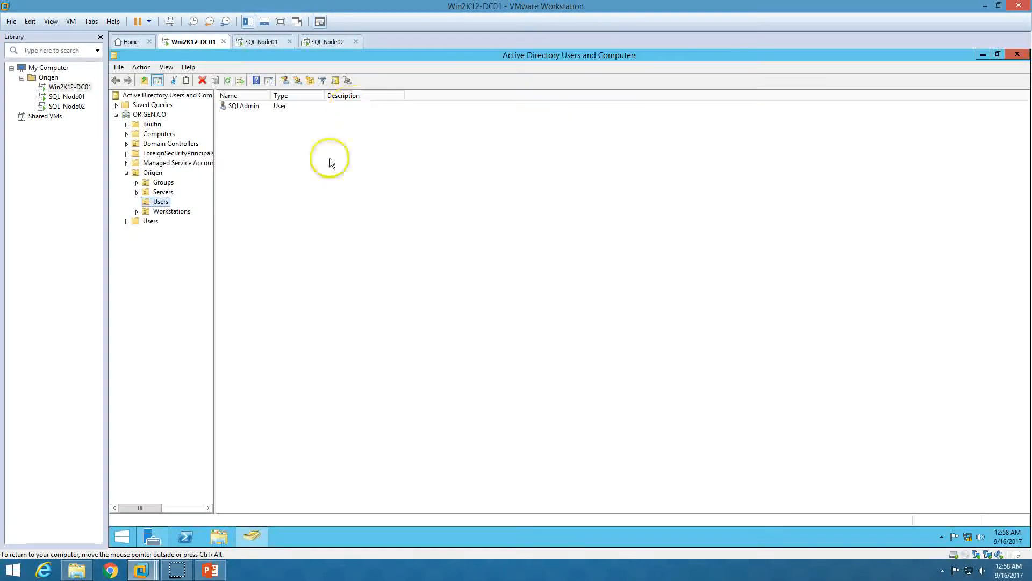
left_click(159, 191)
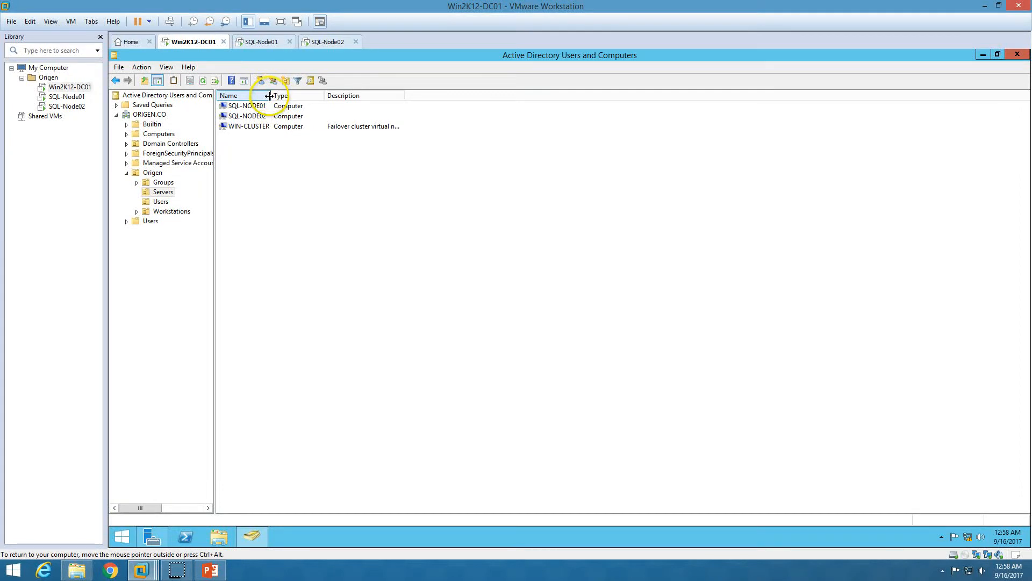
Widen the columns to confirm the WIN-CLUSTER account, then return to SQL-Node01
left_click_drag(269, 95, 305, 96)
double_click(439, 92)
left_click(388, 129)
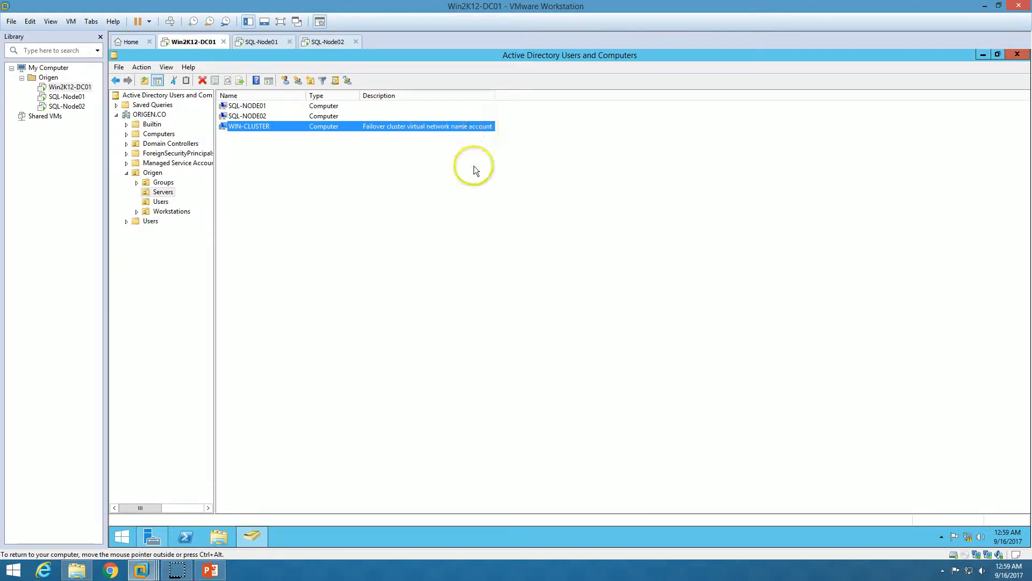
left_click(330, 162)
left_click(267, 43)
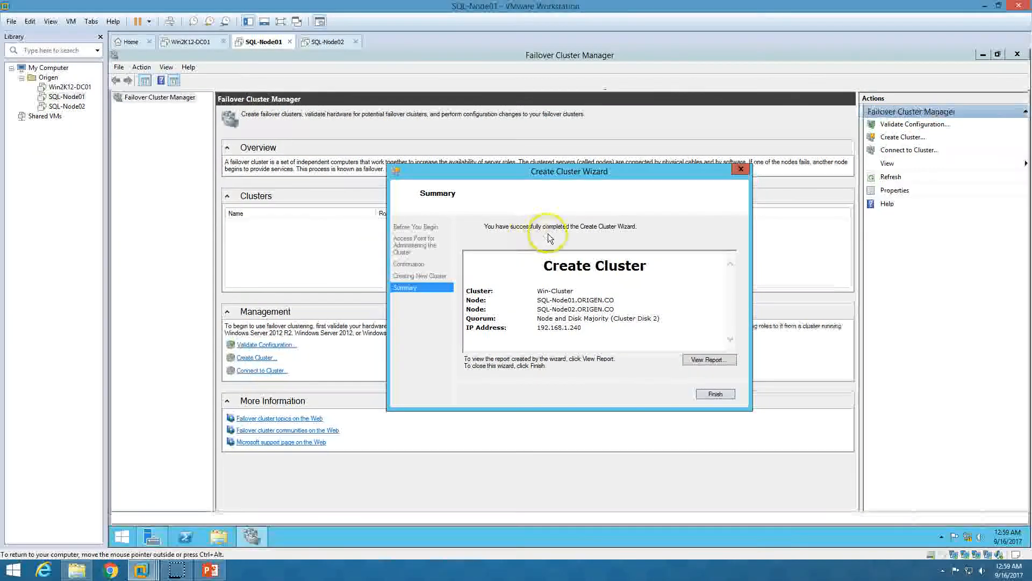
Close the finished cluster wizard and view Win-Cluster's Roles and Nodes
left_click(719, 393)
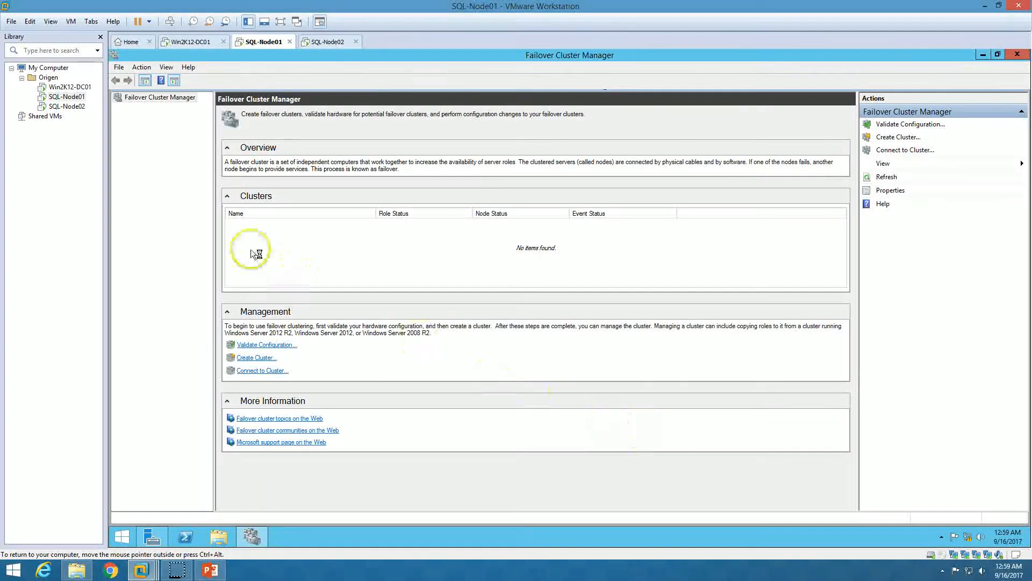
left_click(118, 108)
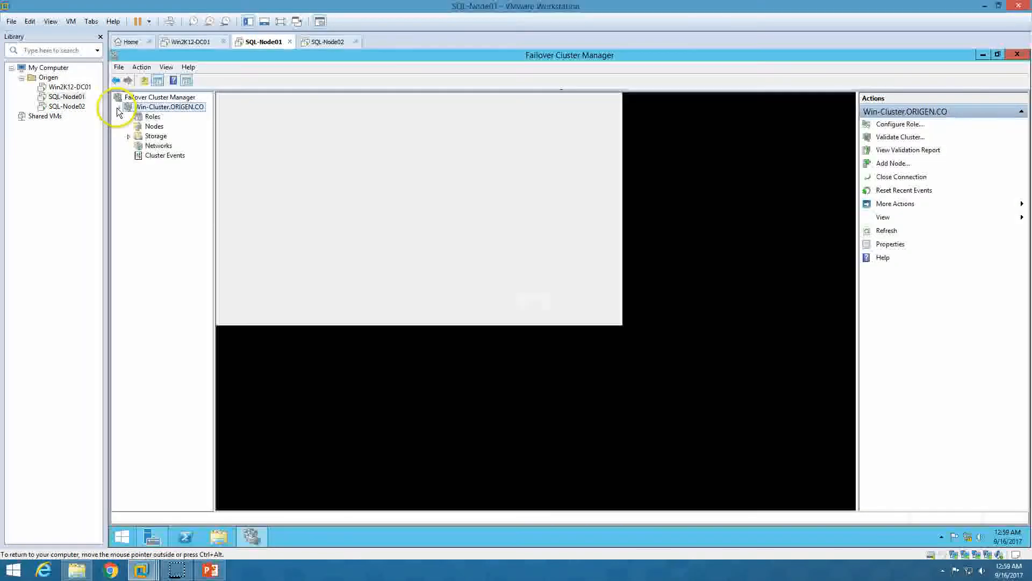
left_click(117, 108)
left_click(117, 107)
left_click(152, 117)
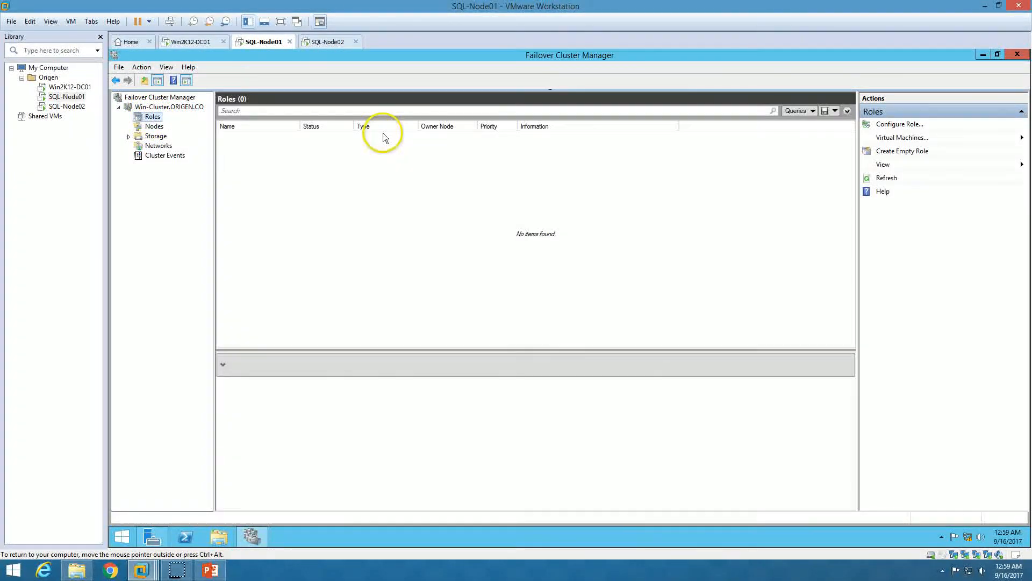
left_click(152, 126)
Review SQL-Node01's network connections, roles, disks and storage pools
left_click(266, 139)
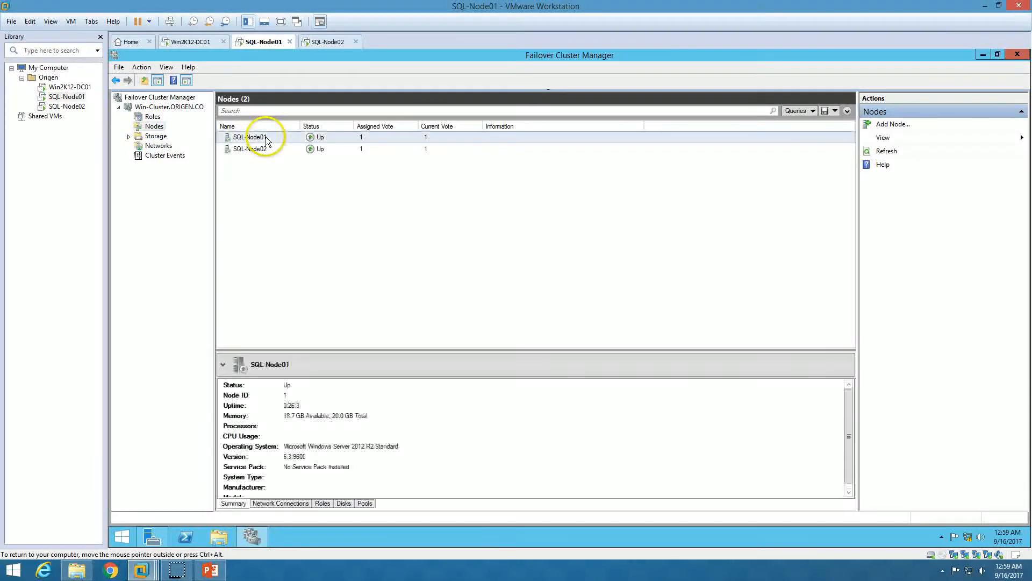
left_click(266, 150)
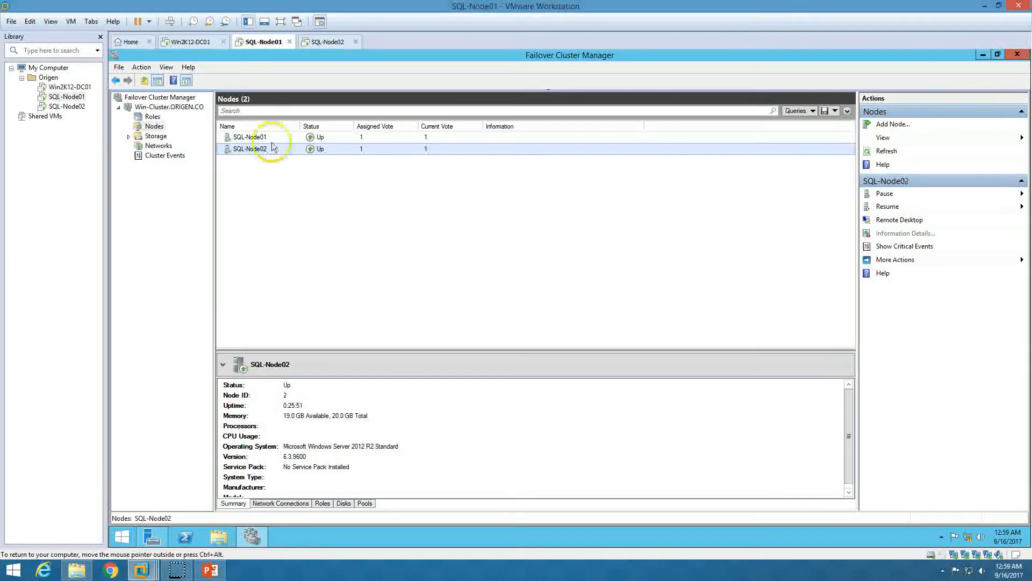
left_click(273, 136)
left_click(282, 503)
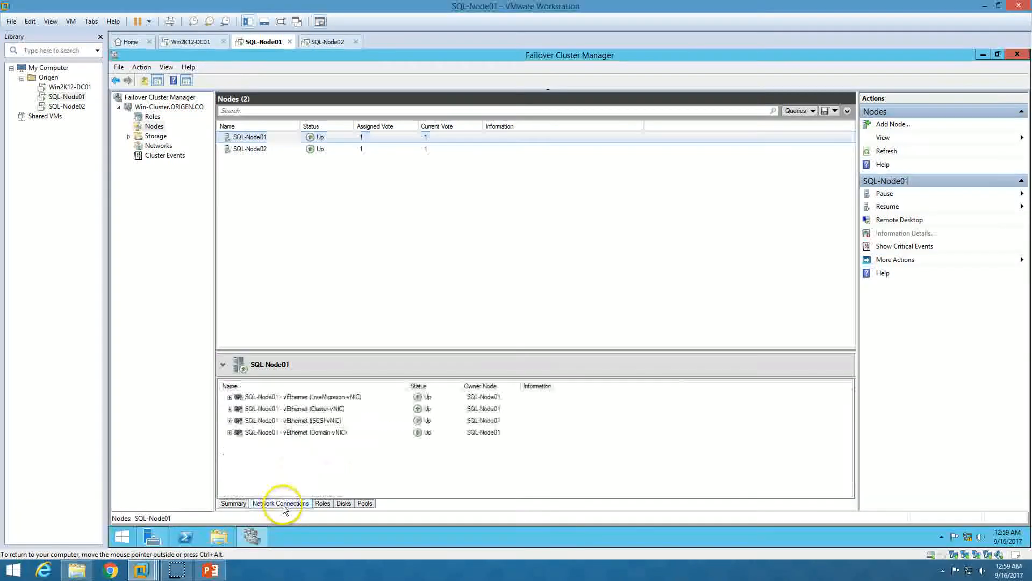
left_click(323, 504)
left_click(343, 504)
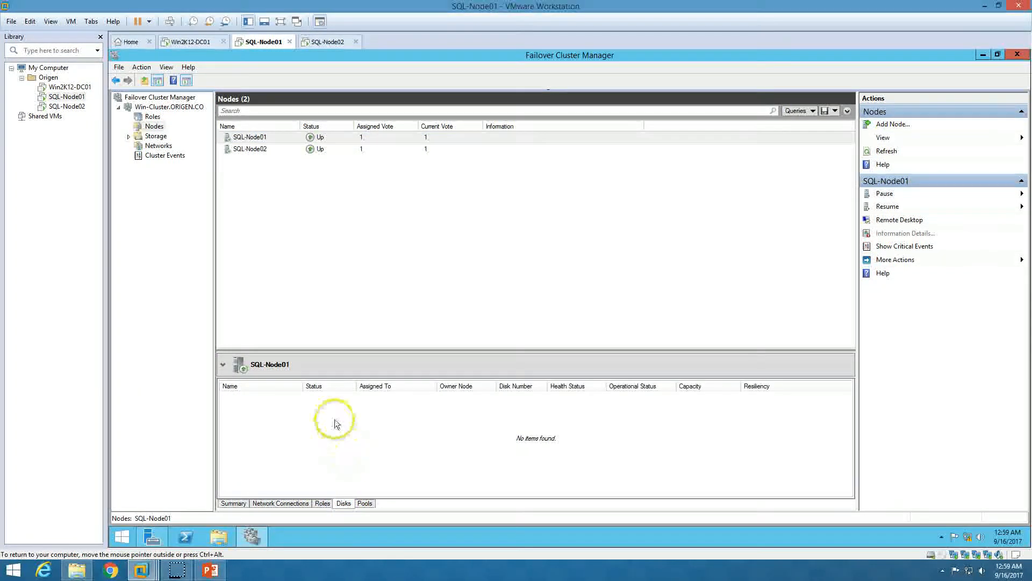
left_click(365, 503)
Review SQL-Node02's summary, network connections, roles, disks and pools, then expand cluster Storage
left_click(251, 149)
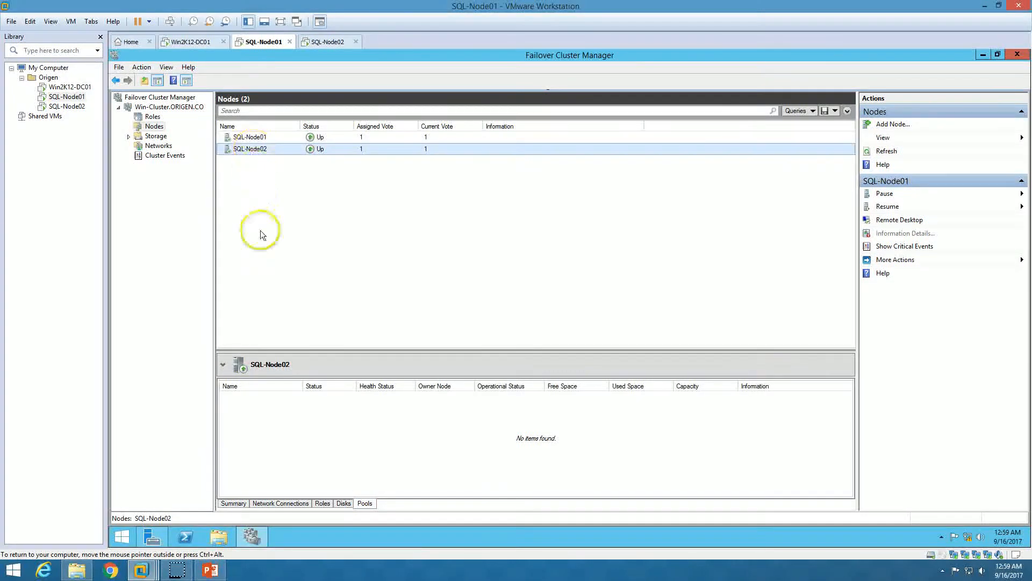
left_click(240, 507)
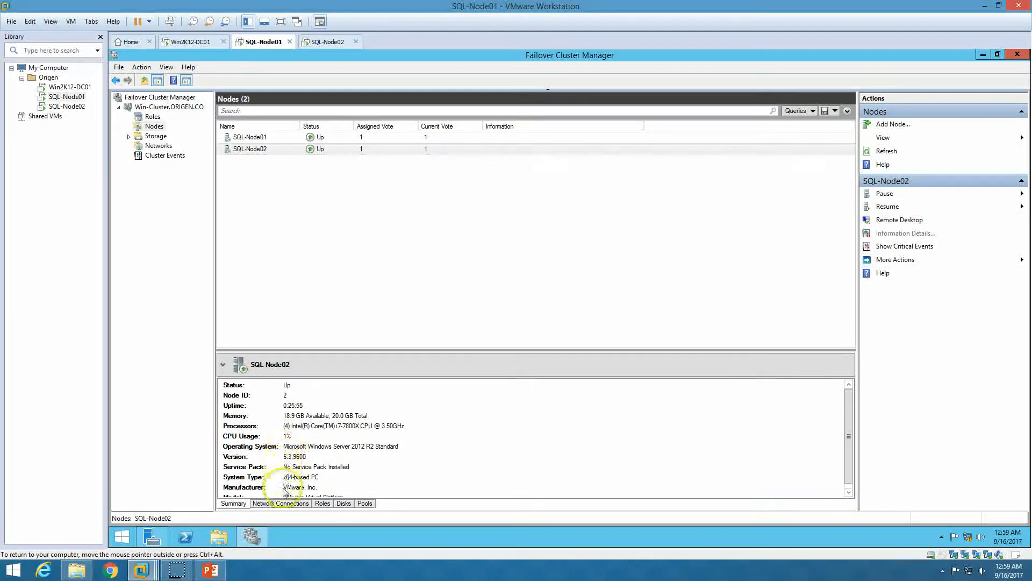
left_click(288, 504)
left_click(323, 504)
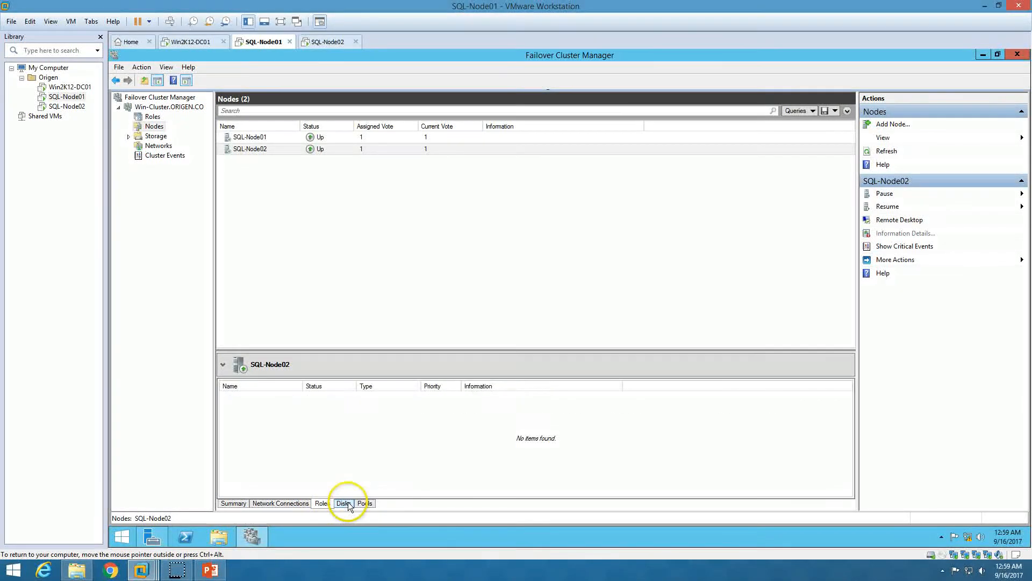
left_click(344, 504)
left_click(364, 504)
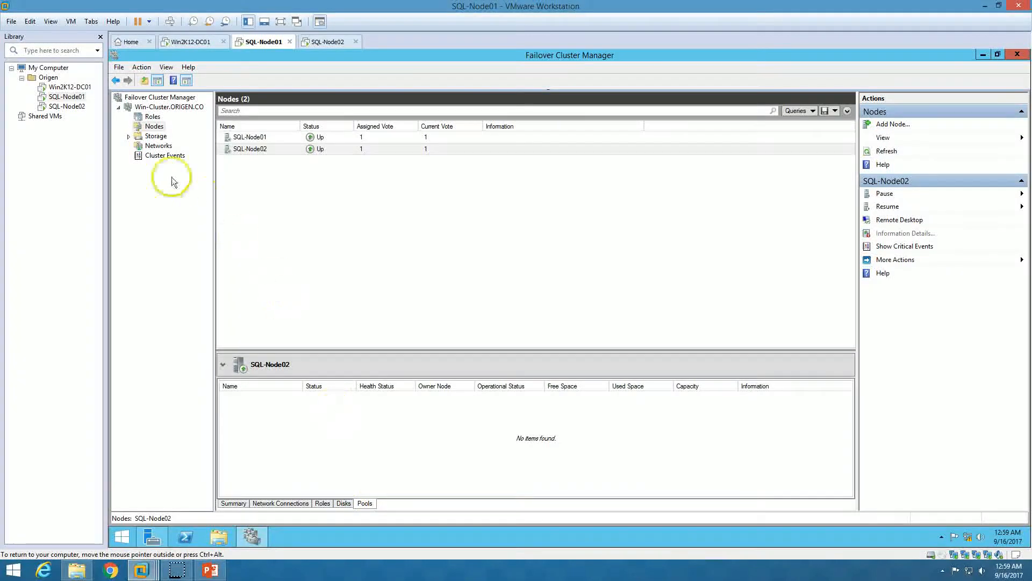
left_click(157, 136)
left_click(128, 137)
Rename the 1 GB Cluster Disk 2 to QuorumDisk
left_click(161, 145)
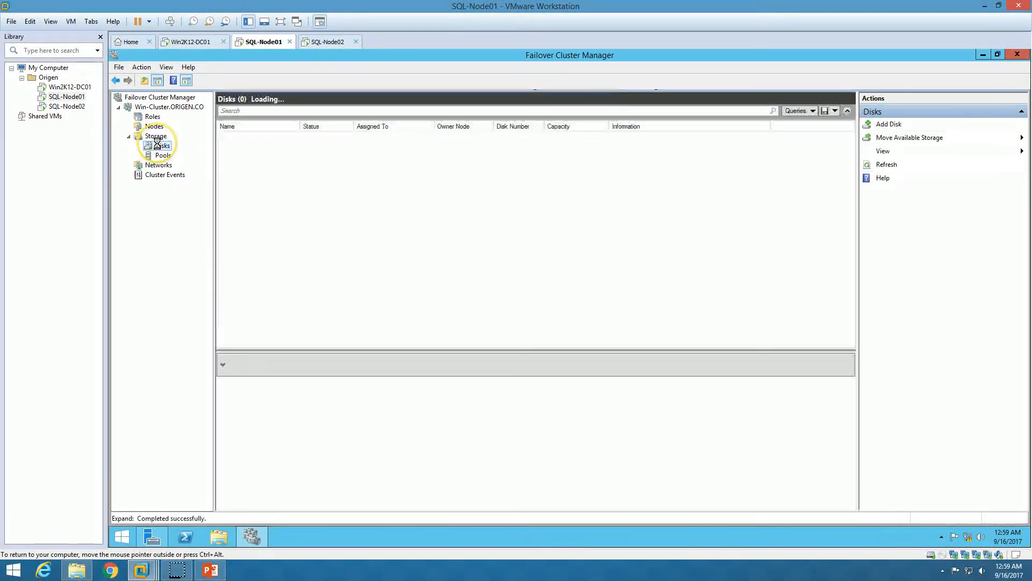
left_click(257, 138)
left_click(260, 148)
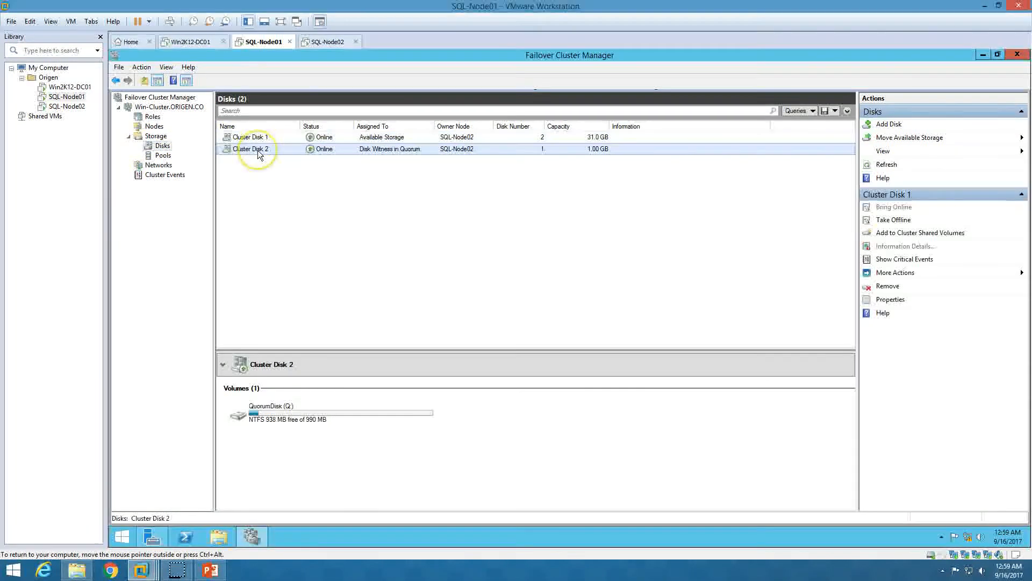
right_click(258, 150)
left_click(292, 226)
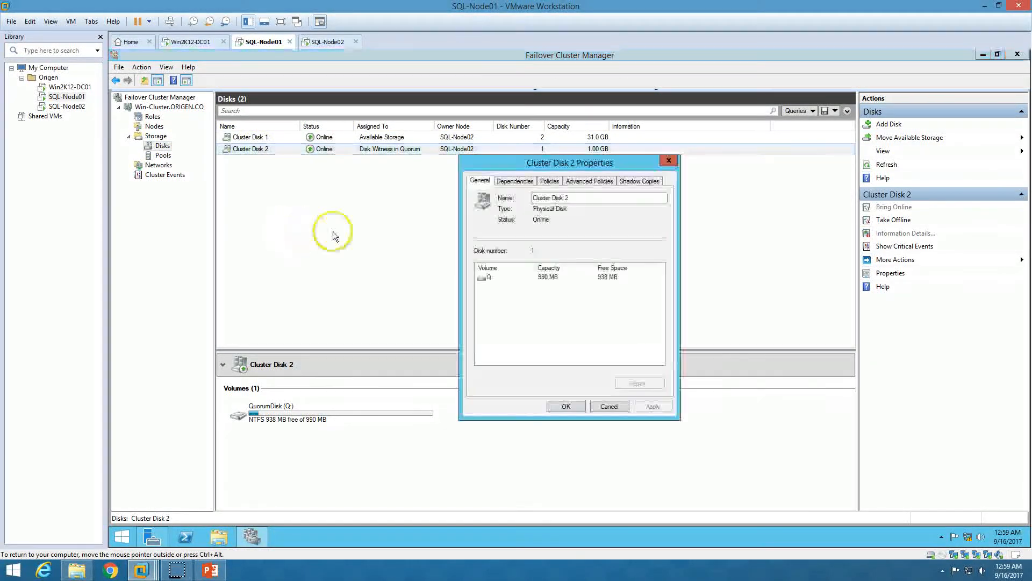
left_click(211, 570)
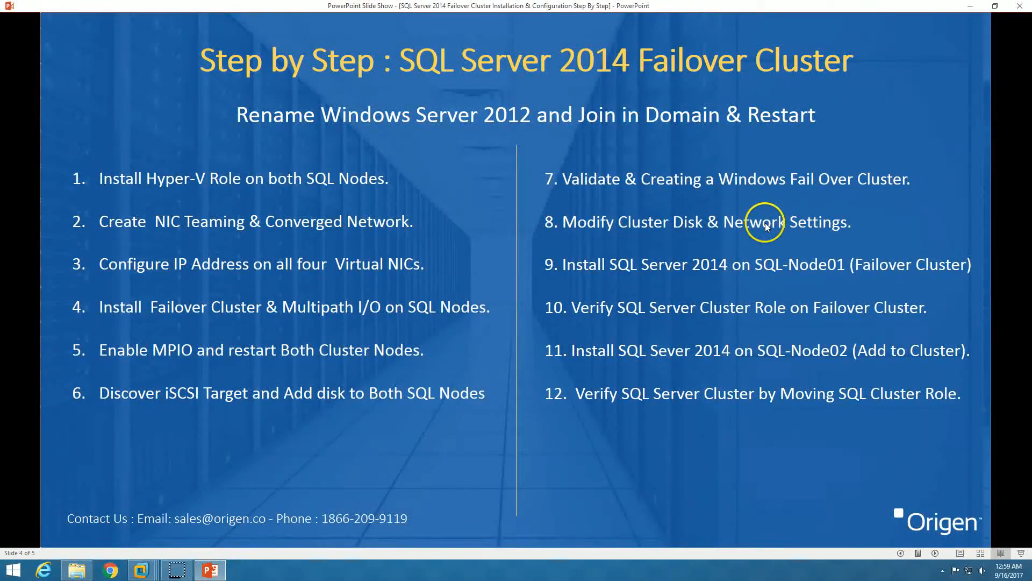
left_click(975, 6)
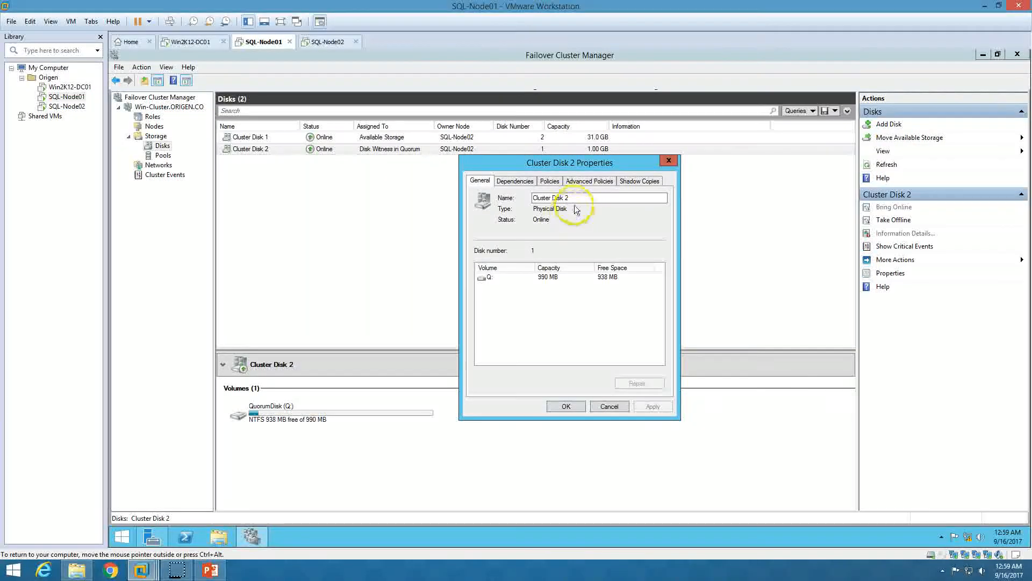
left_click_drag(578, 198, 475, 203)
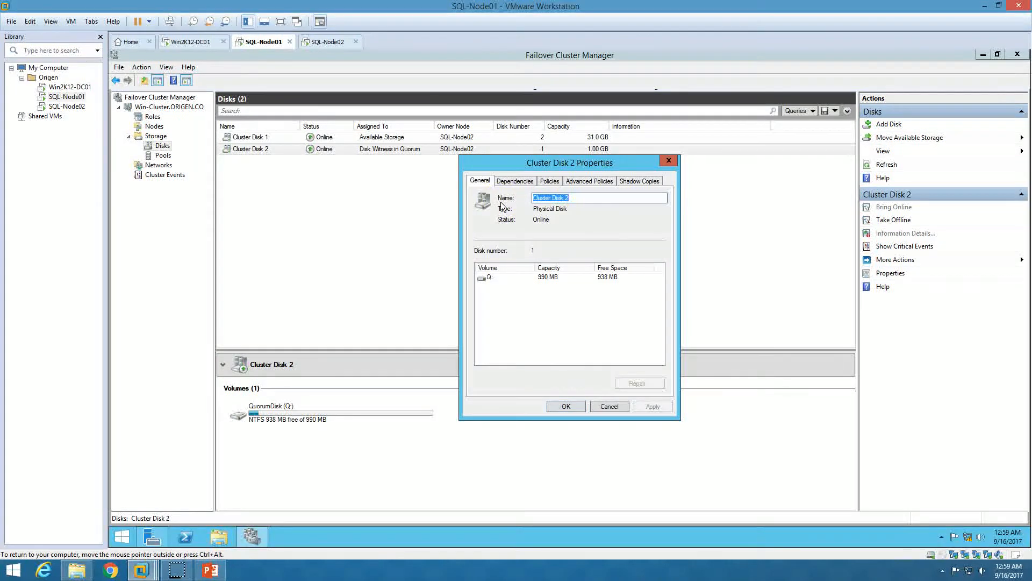
type("Quorum")
key("BackSpace")
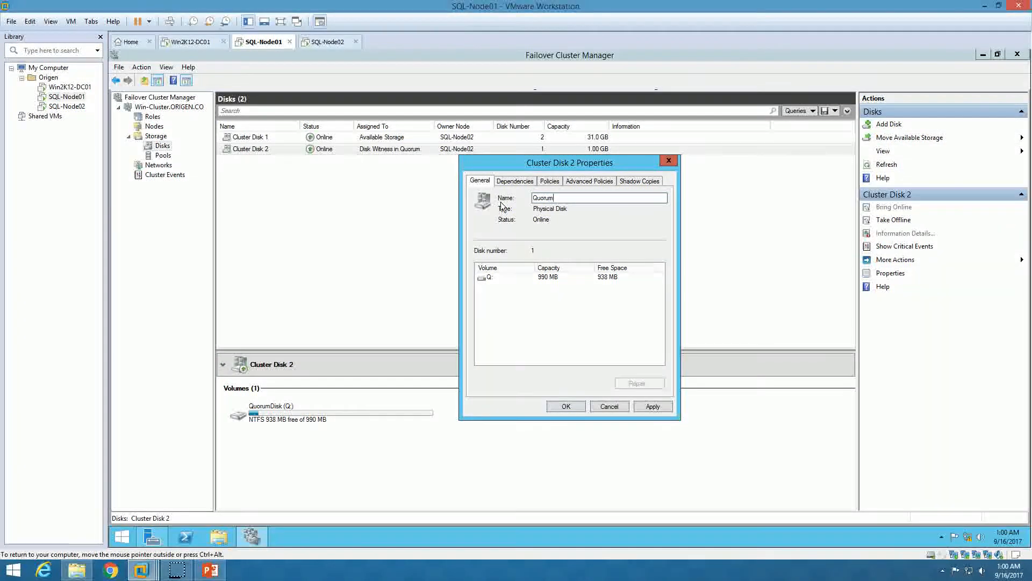
type("Disk")
left_click(569, 412)
Rename the 31 GB Cluster Disk 1 to SQL-Disk01 and check both disk entries
left_click(276, 141)
right_click(275, 141)
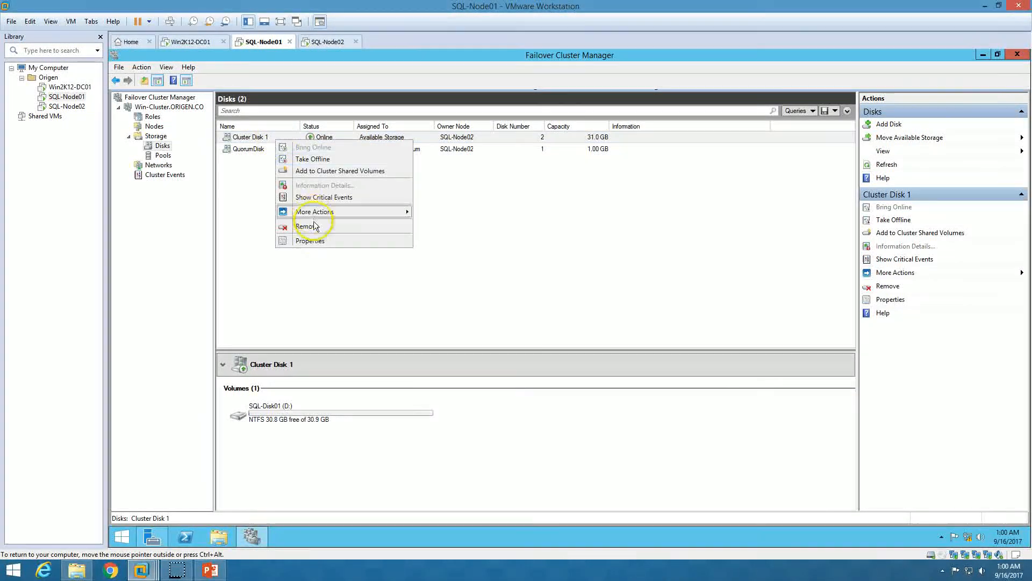
left_click(312, 240)
left_click_drag(581, 197, 500, 202)
type("SQL")
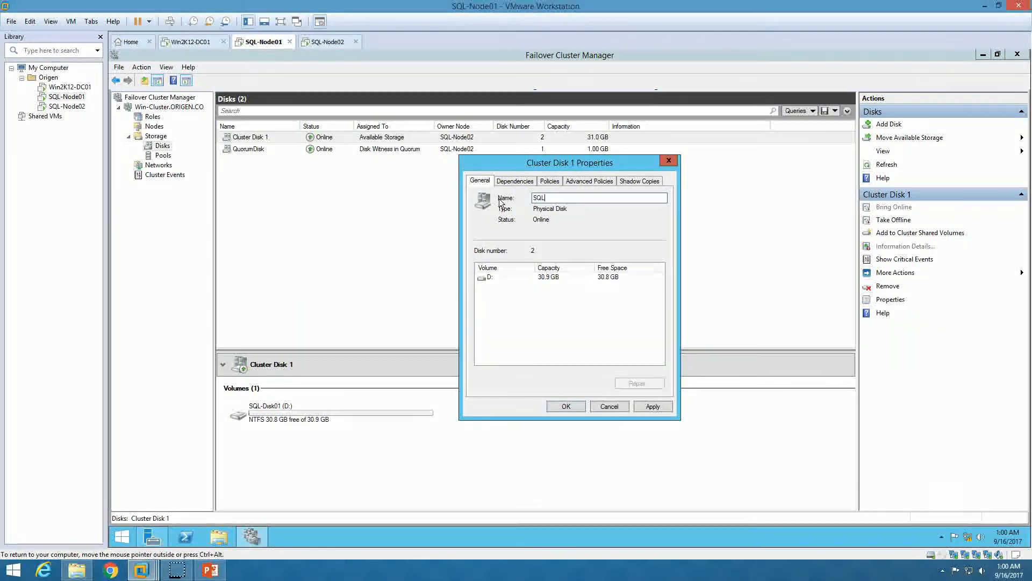
type("-Disk01")
left_click(652, 407)
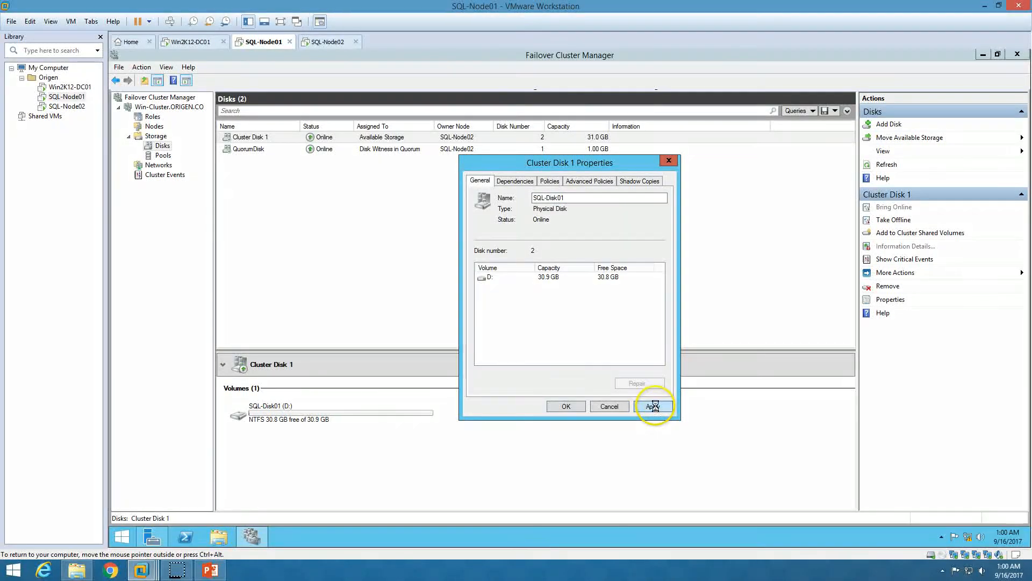
left_click(567, 407)
left_click(273, 139)
left_click(271, 150)
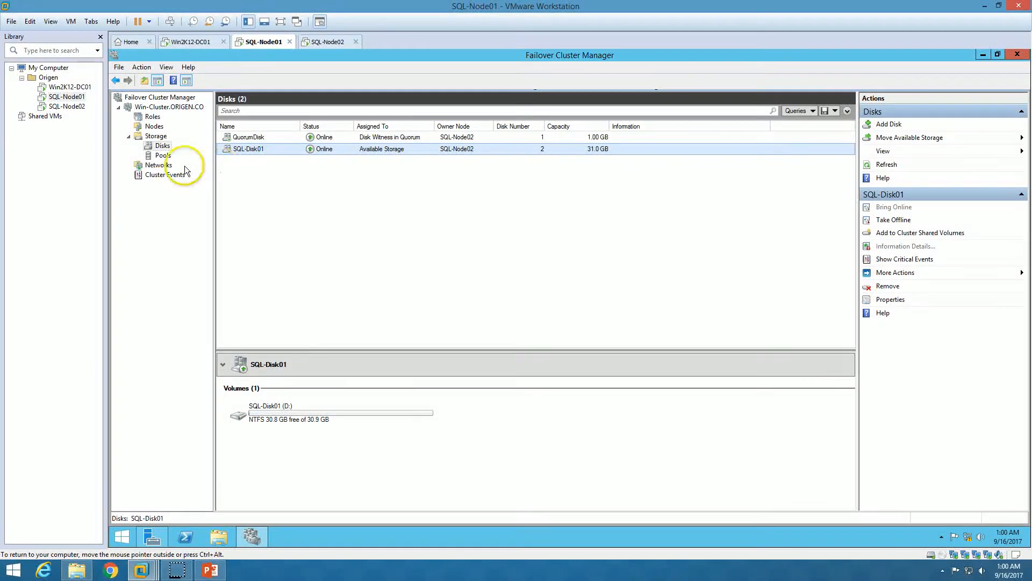
Check the cluster networks' subnets and adapter names, then open the ConvergedNetSwitch script
left_click(157, 165)
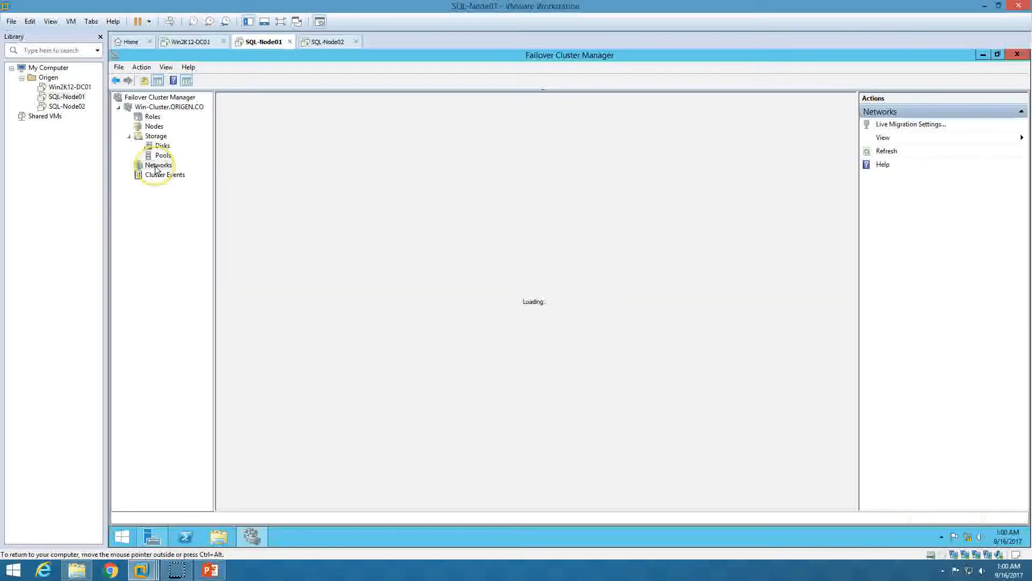
left_click(263, 138)
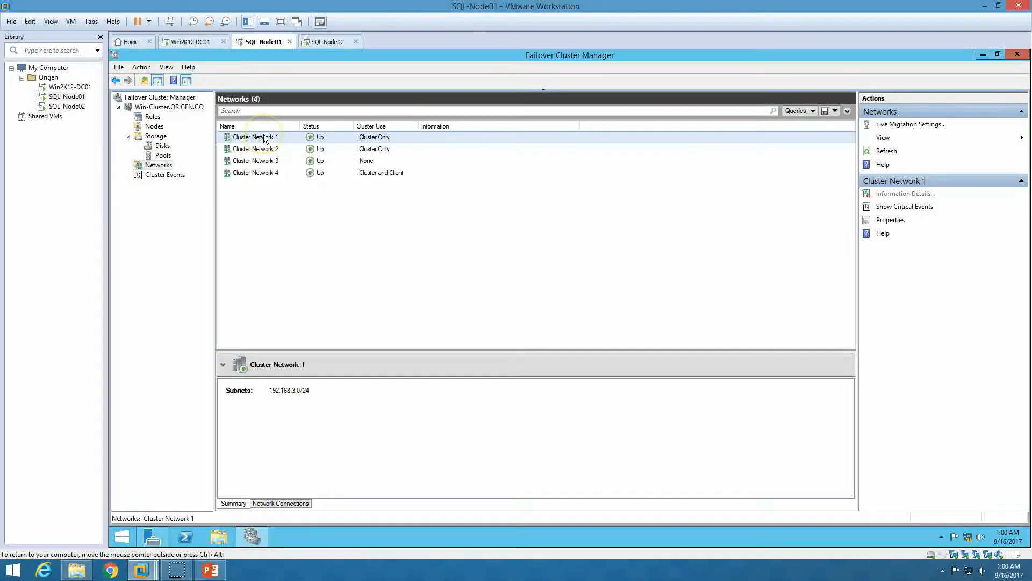
left_click(269, 162)
right_click(268, 162)
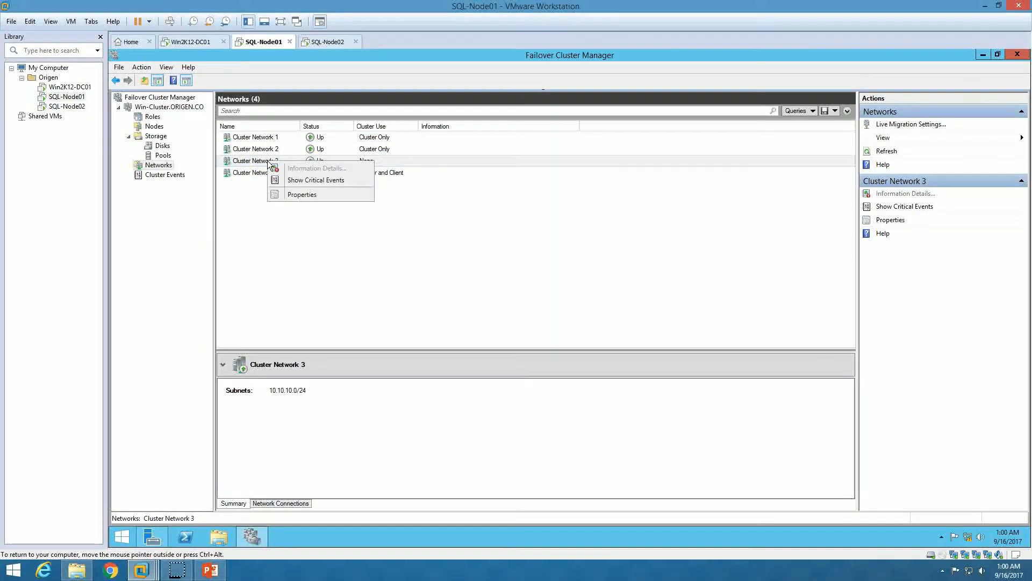
left_click(300, 196)
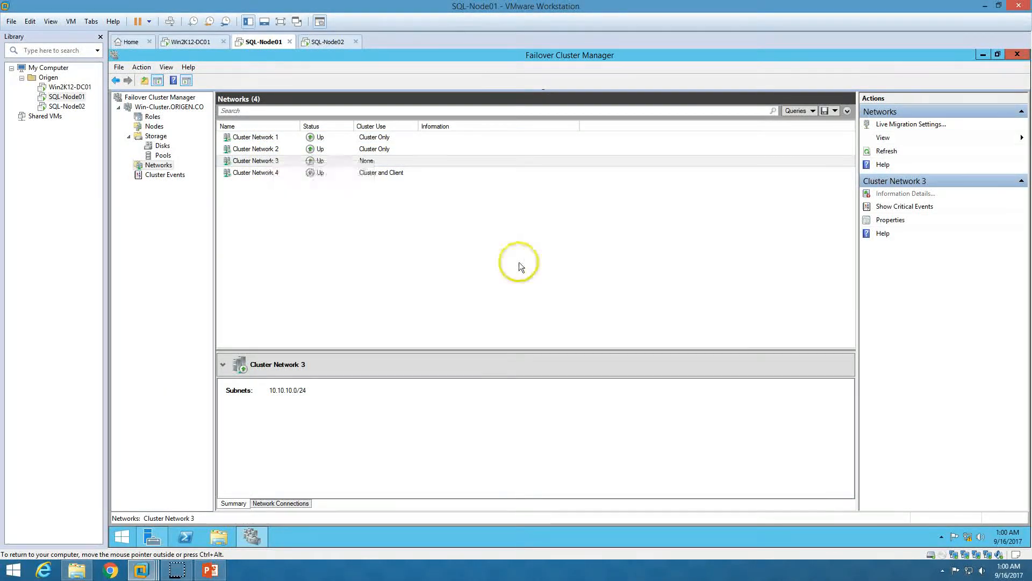
right_click(969, 534)
left_click(963, 525)
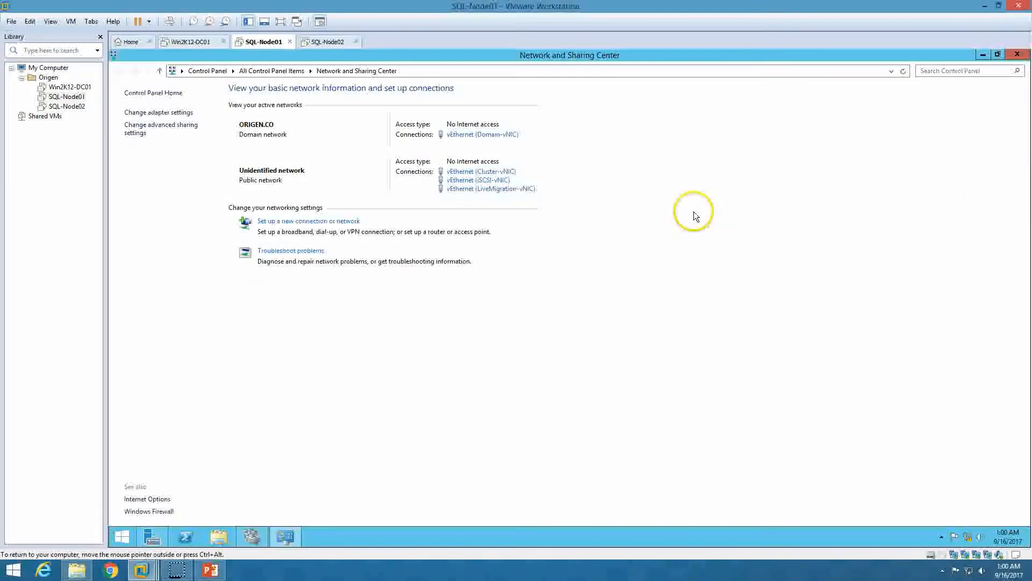
left_click(1017, 54)
left_click(981, 54)
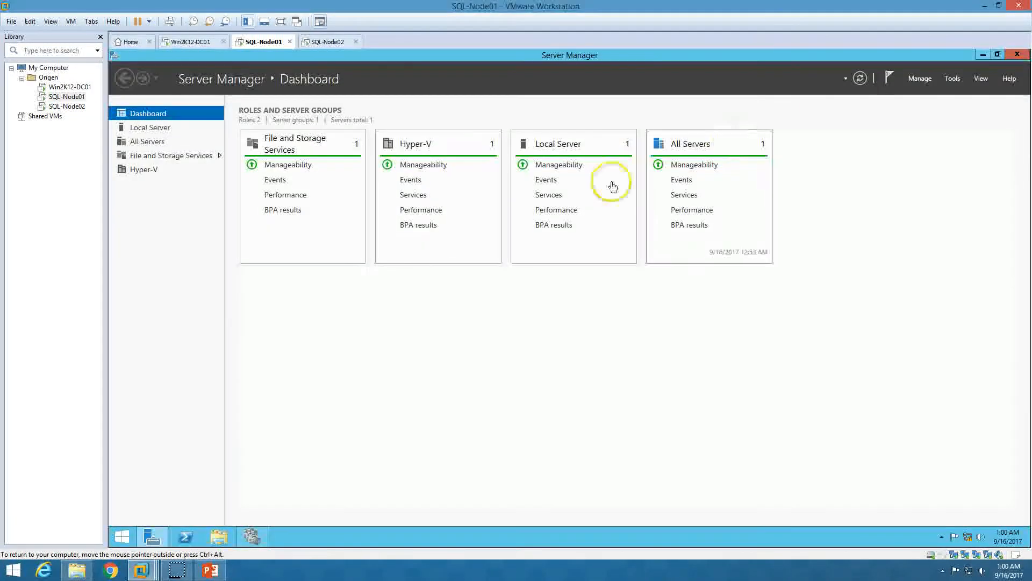
left_click(984, 55)
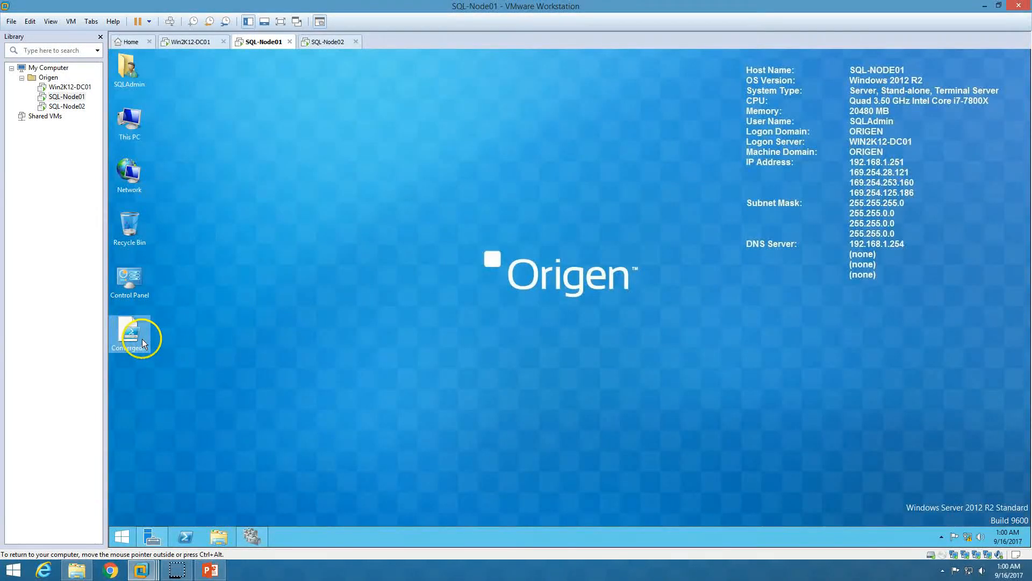
double_click(142, 343)
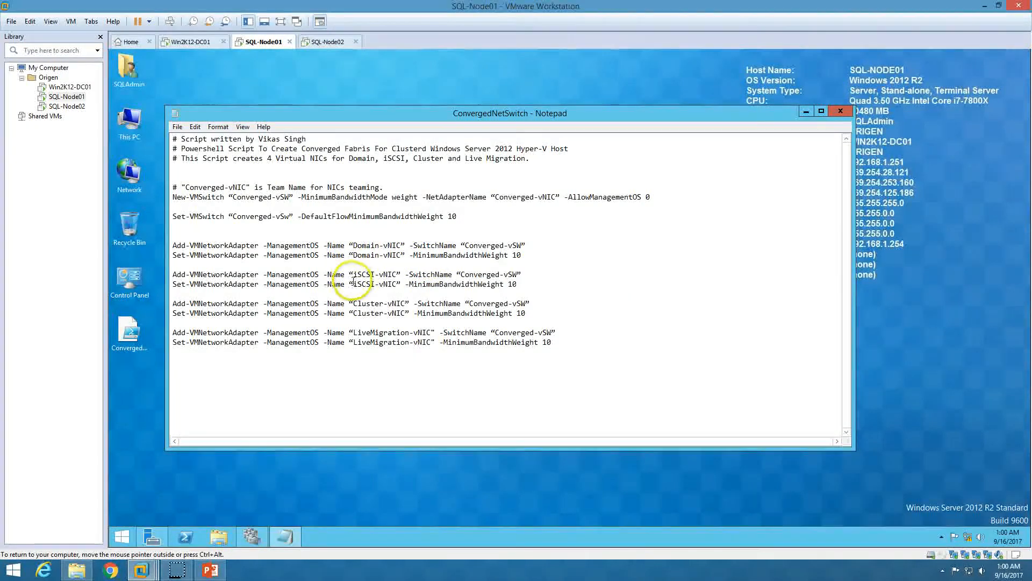
Rename Cluster Network 3 to iSCSI-vNIC, copied from the script
left_click_drag(354, 276, 396, 274)
key("ctrl+c")
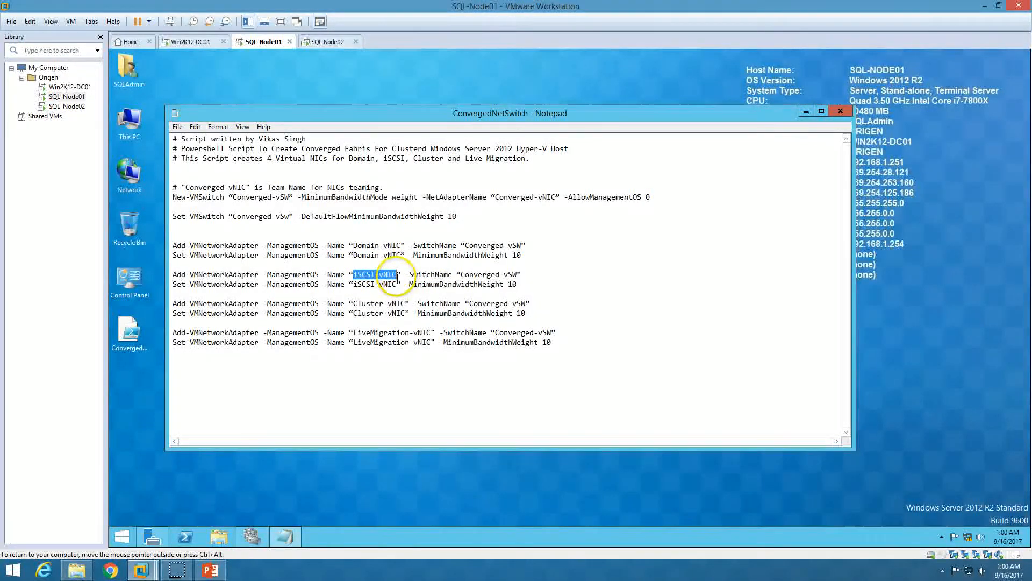
left_click(252, 536)
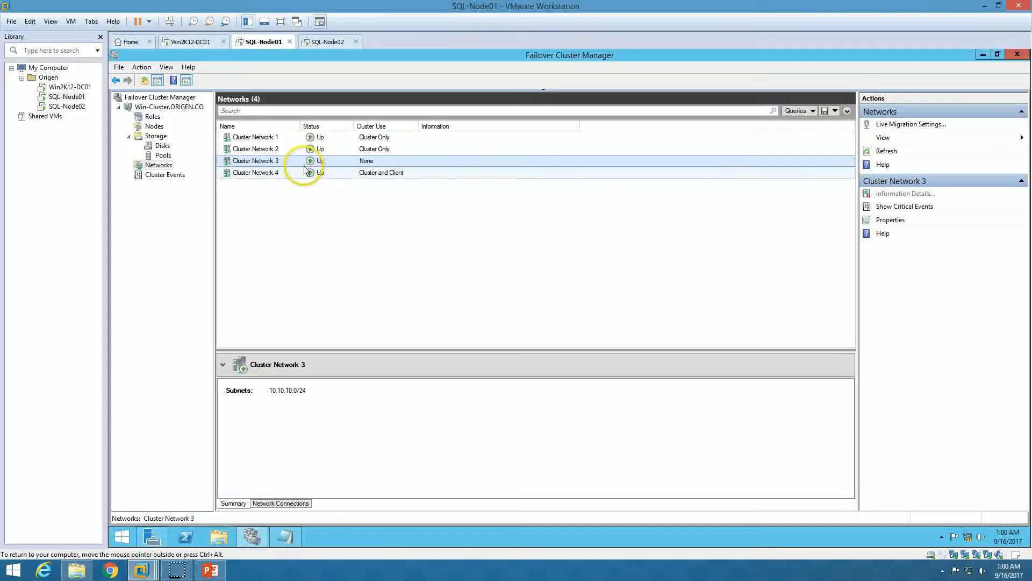
right_click(323, 162)
left_click(365, 194)
left_click_drag(520, 234, 452, 230)
key("ctrl+v")
left_click(641, 406)
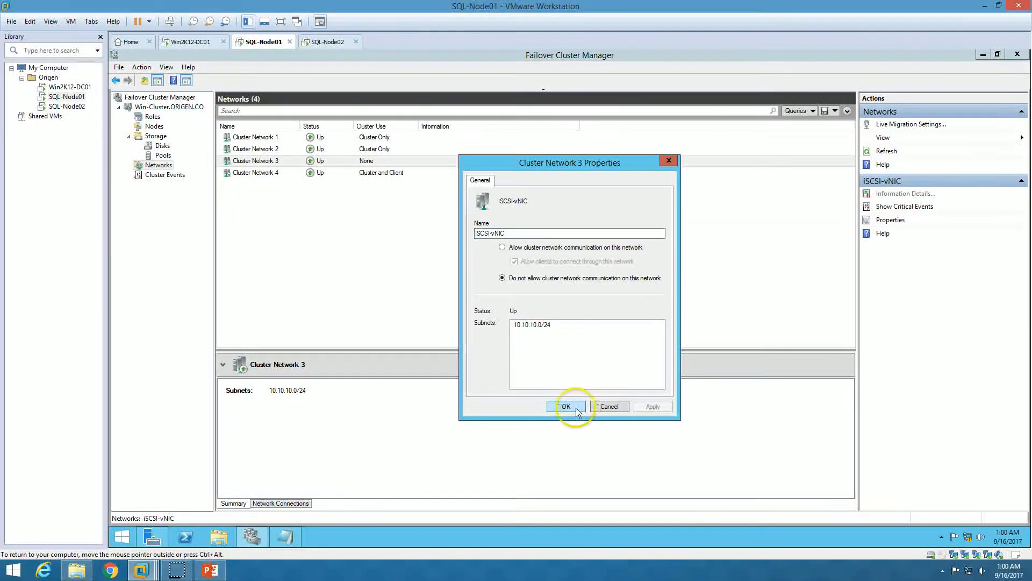
left_click(566, 406)
Rename Cluster Network 4 to Domain-vNIC, copied from the script
left_click(285, 172)
right_click(284, 171)
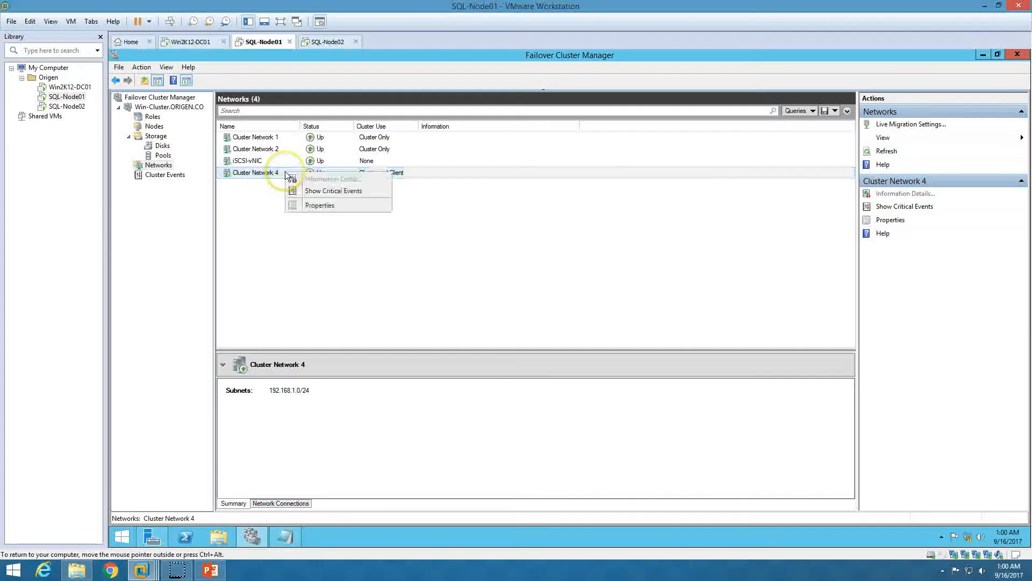
left_click(304, 206)
left_click(285, 537)
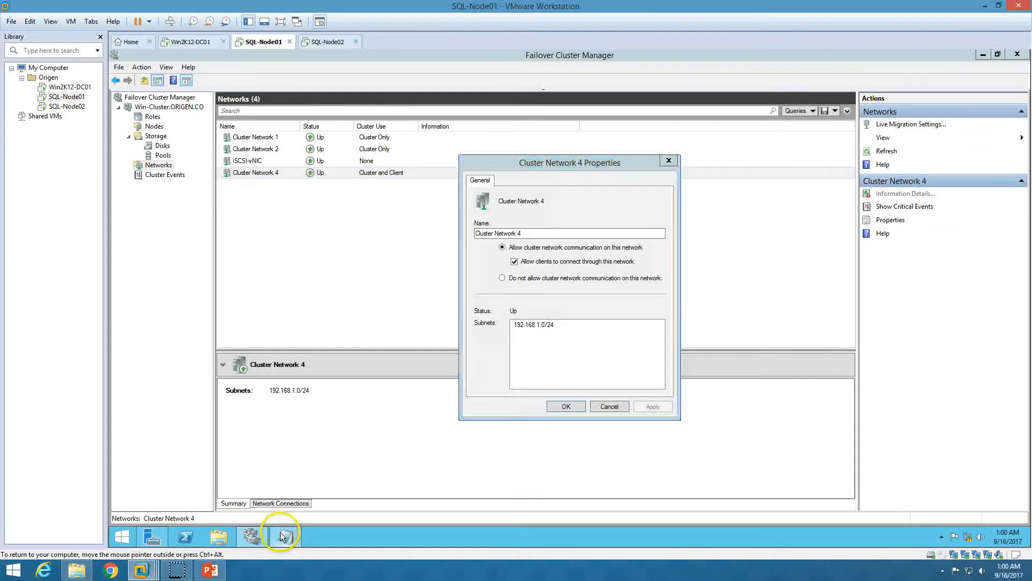
left_click_drag(401, 245, 353, 246)
key("ctrl+c")
left_click(293, 536)
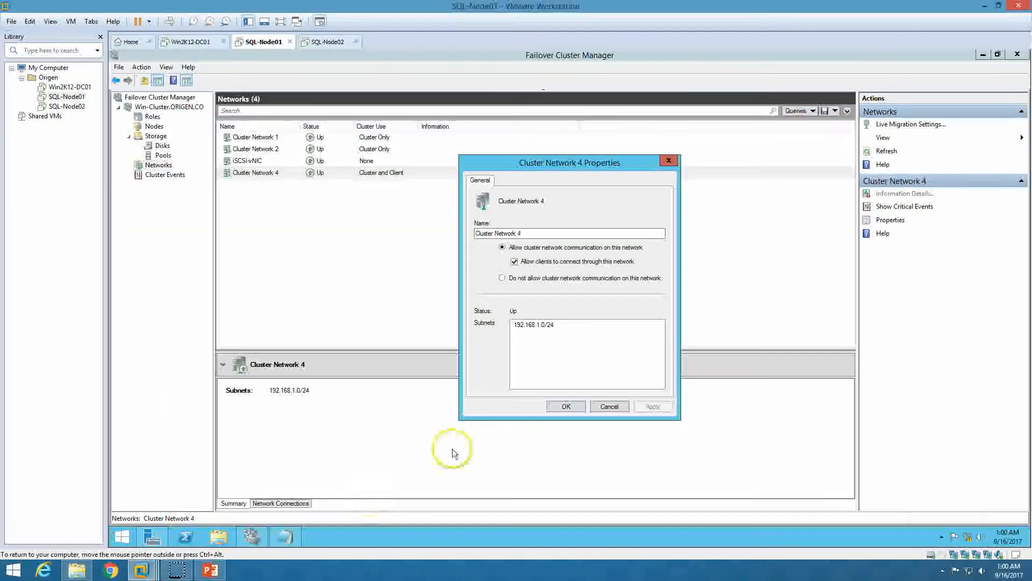
triple_click(476, 232)
key("ctrl+v")
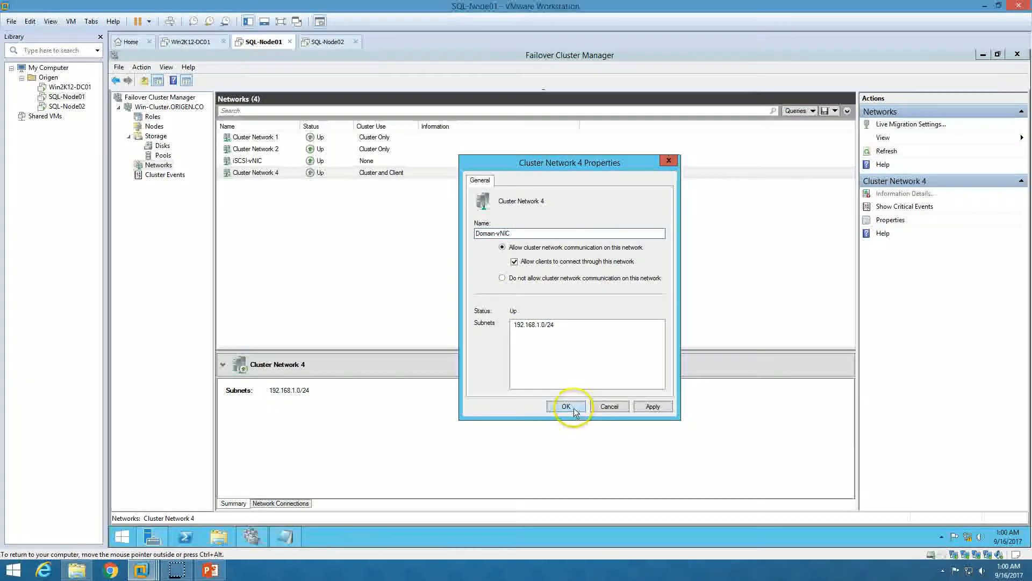
left_click(567, 407)
Rename Cluster Network 2 to Cluster-vNIC, copied from the script
right_click(264, 151)
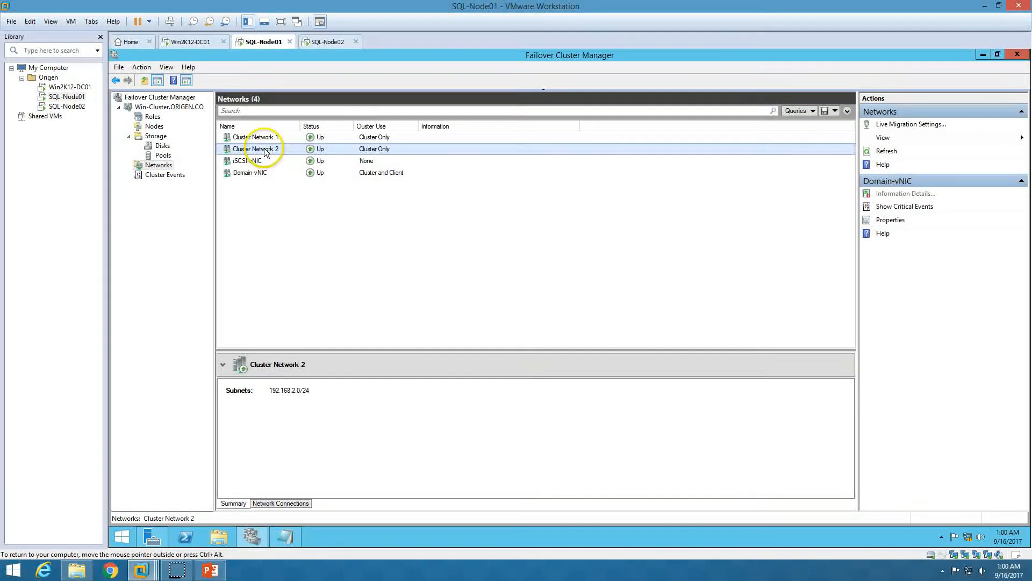
left_click(299, 183)
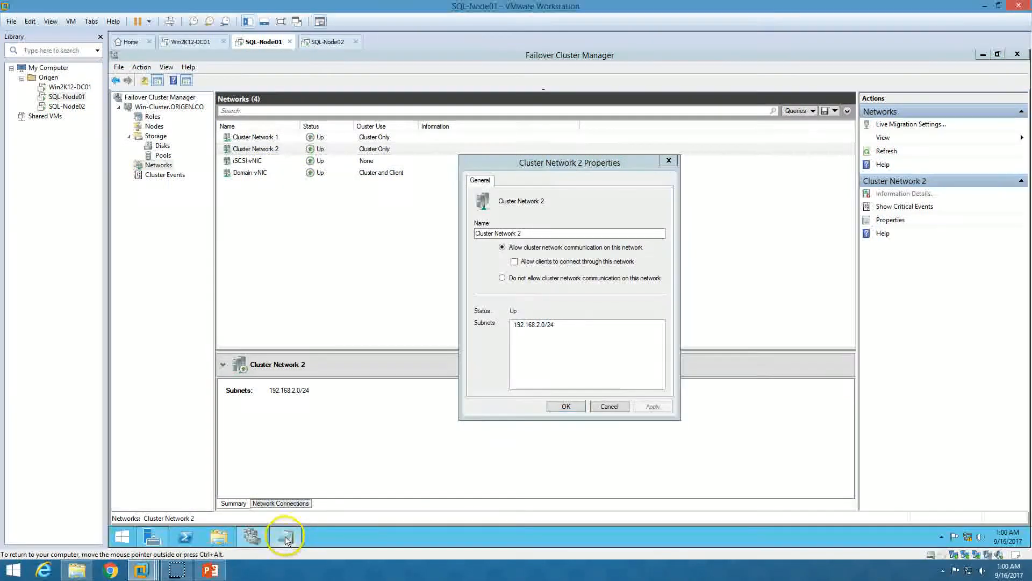
left_click(285, 536)
left_click_drag(353, 303, 404, 304)
key("ctrl+c")
left_click(285, 537)
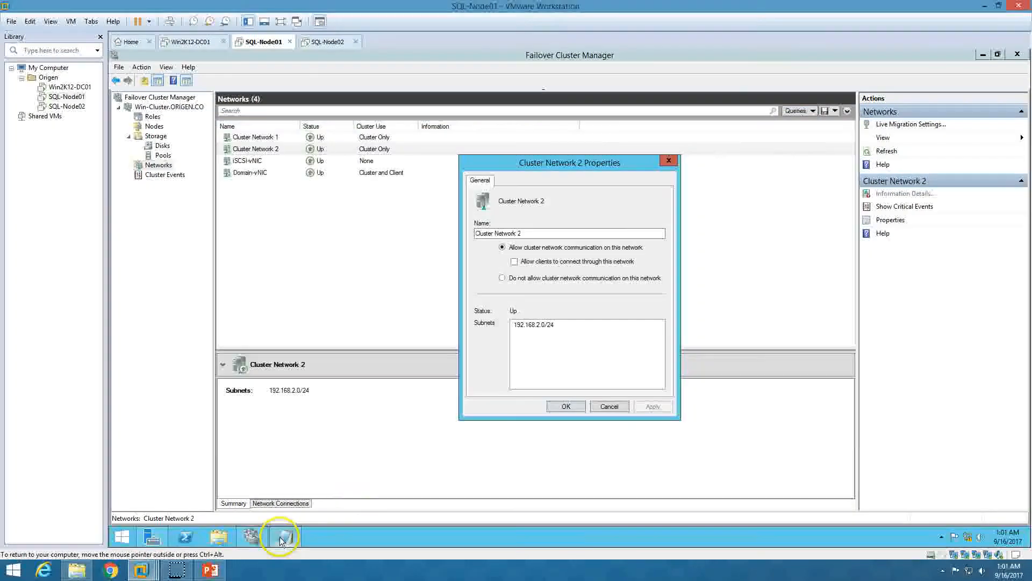
left_click_drag(527, 234, 444, 231)
key("ctrl+v")
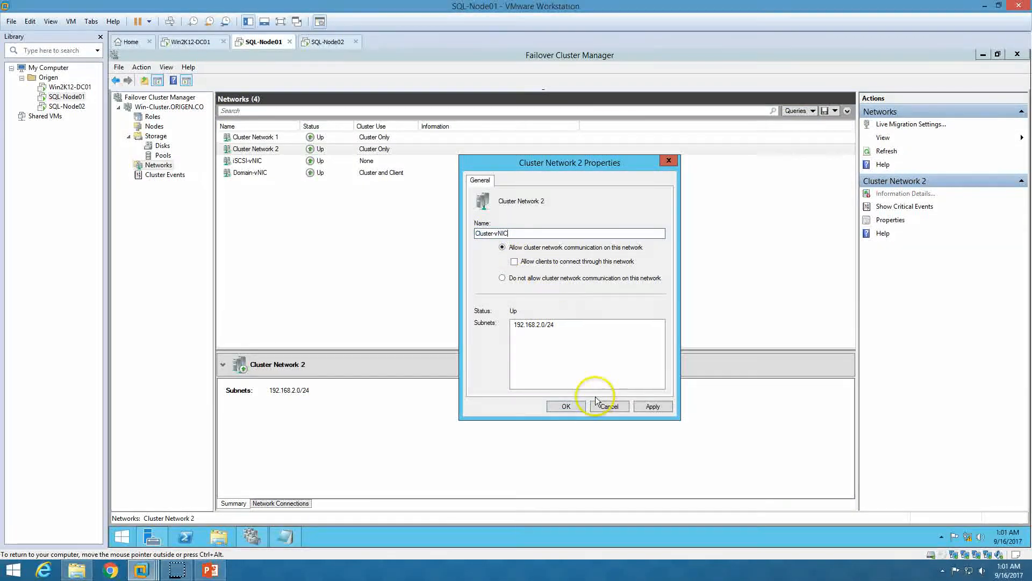
left_click(569, 407)
Rename Cluster Network 1 to LiveMigration-vNIC, copied from the script
left_click(279, 140)
right_click(286, 138)
left_click(320, 168)
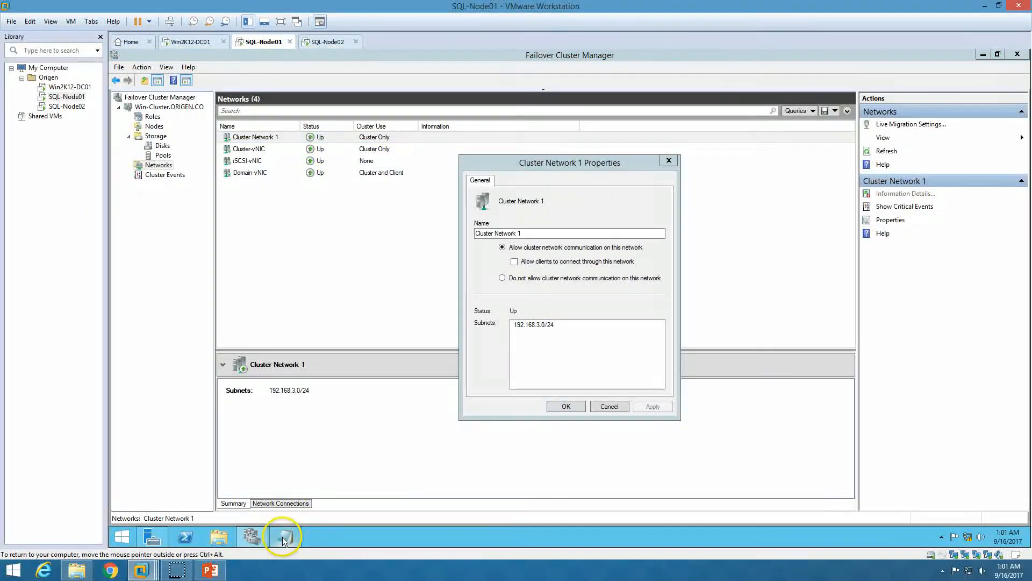
left_click(285, 536)
left_click_drag(354, 333, 428, 333)
left_click(285, 536)
left_click_drag(523, 234, 458, 238)
left_click(652, 406)
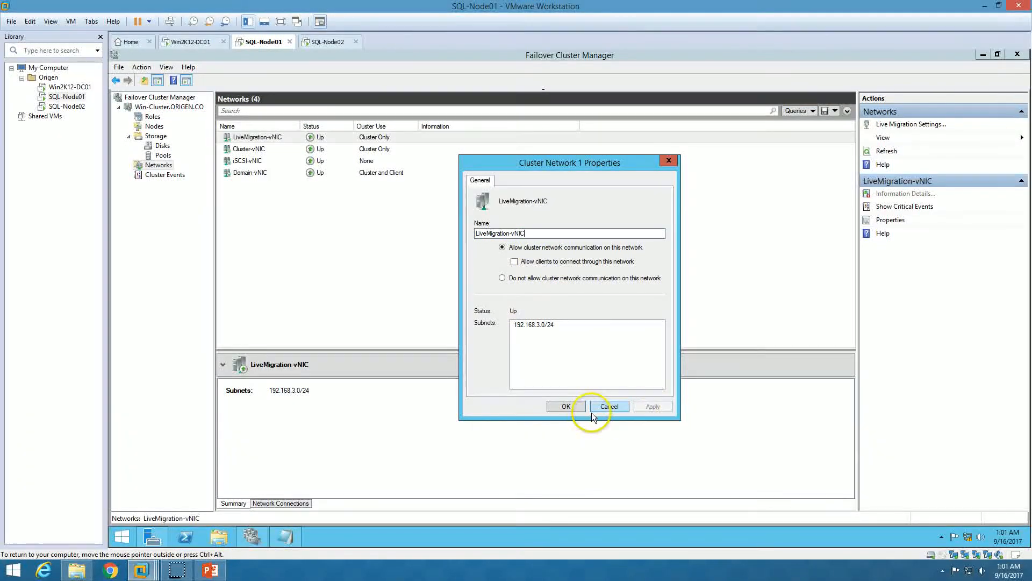
left_click(567, 406)
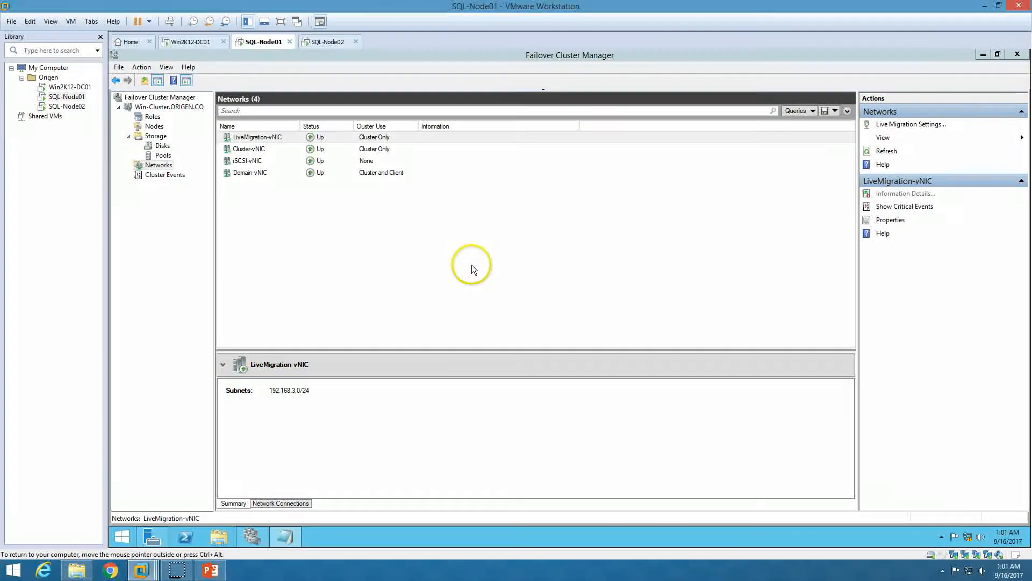
Uncheck Domain-vNIC and iSCSI-vNIC for live migration, move LiveMigration-vNIC to the top, and apply
left_click(909, 124)
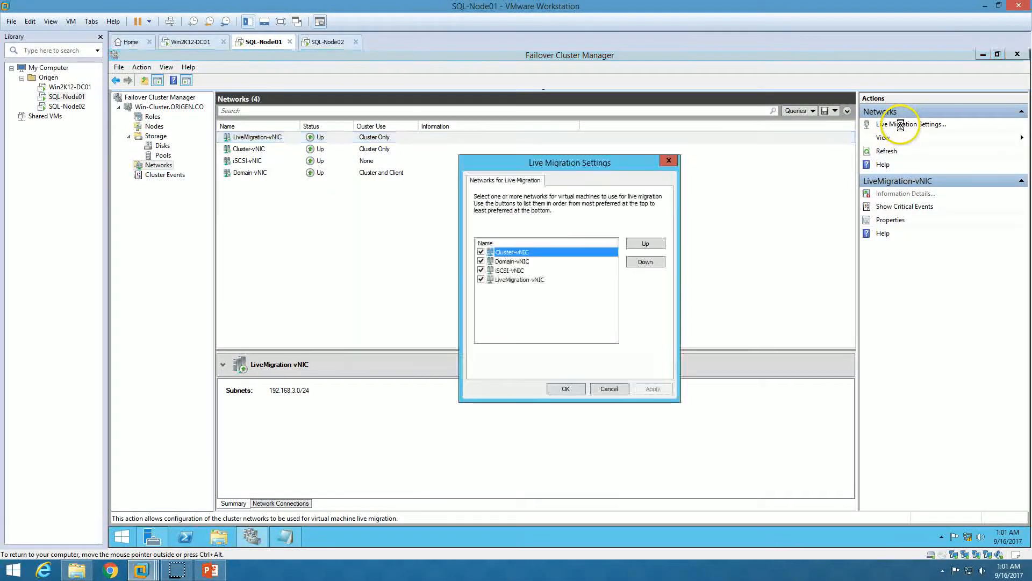
left_click(480, 261)
left_click(480, 270)
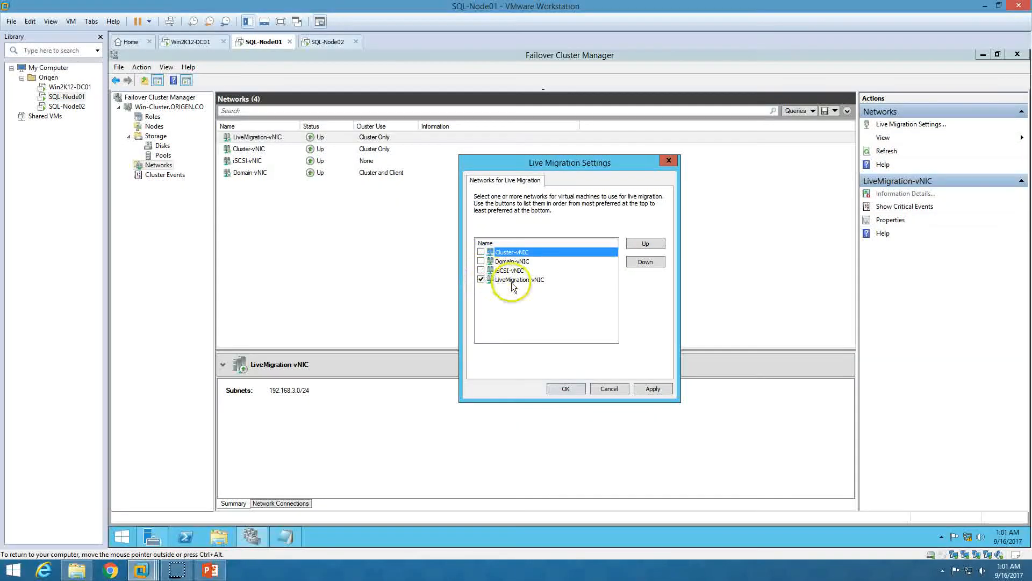
left_click(511, 280)
left_click(653, 244)
left_click(652, 244)
left_click(653, 244)
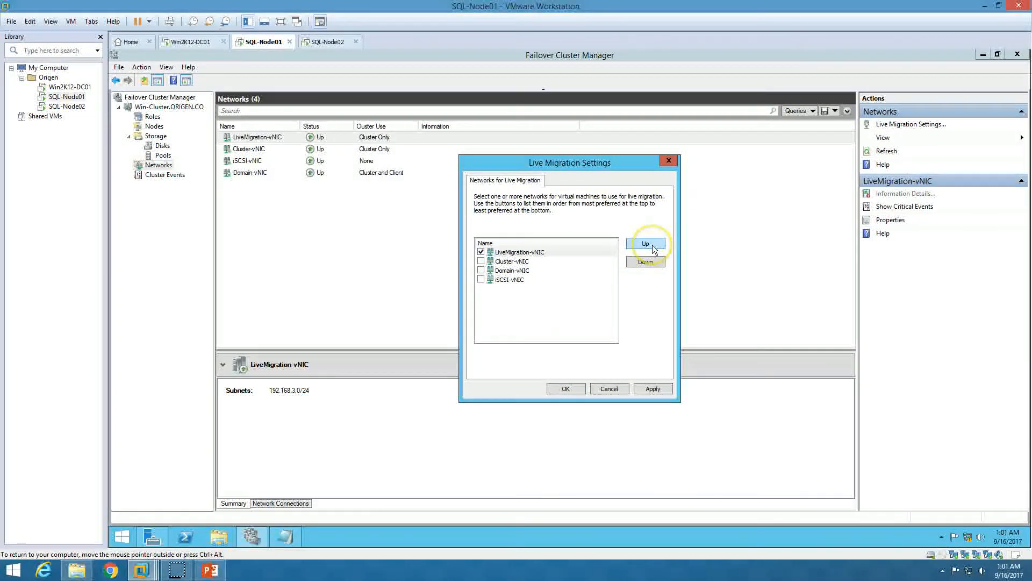
left_click(654, 388)
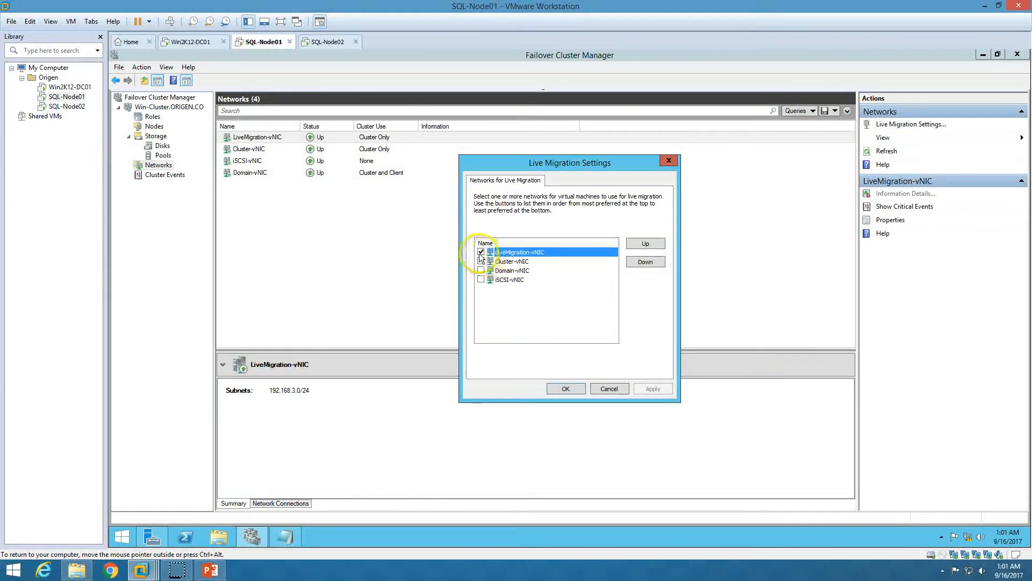
left_click(565, 387)
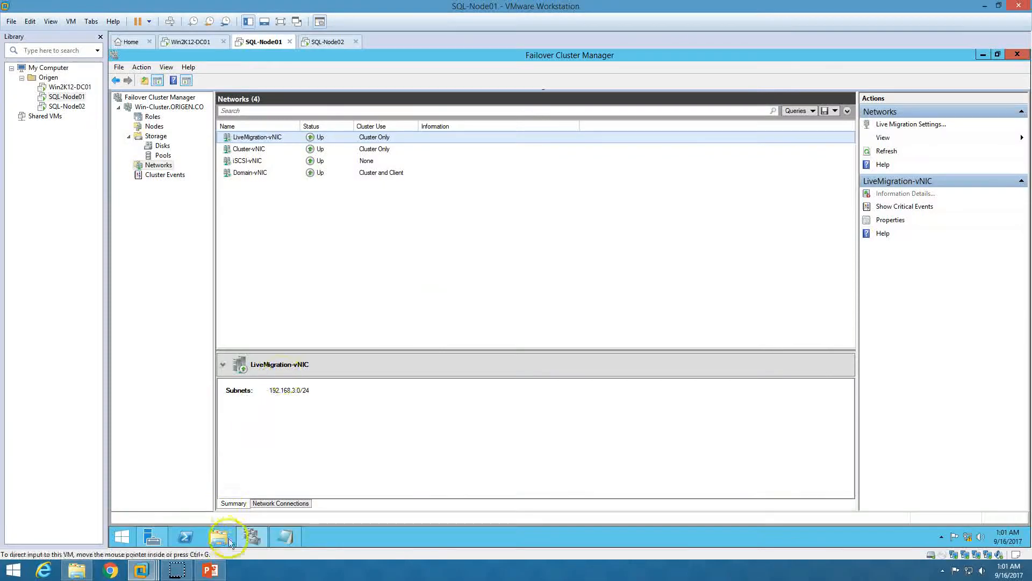
left_click(211, 571)
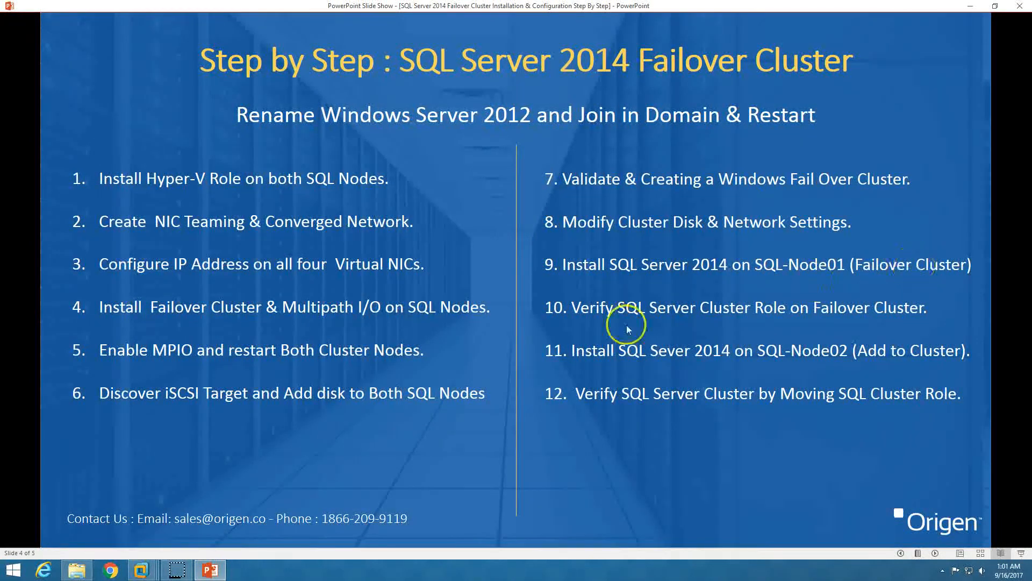
left_click(141, 569)
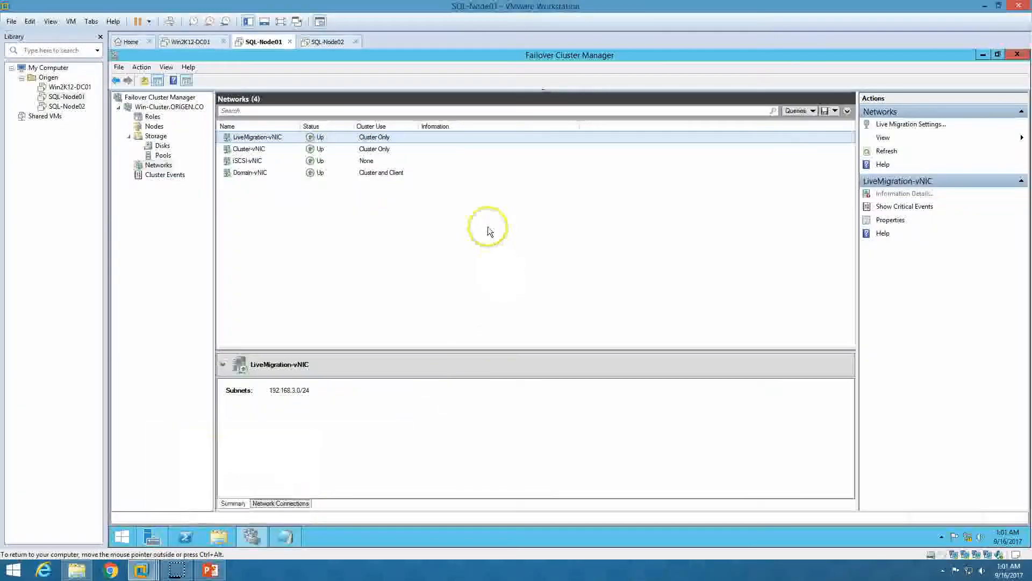
Close Failover Cluster Manager and set SQL-Node01's CD/DVD drive to connect now and at power on
left_click(1016, 56)
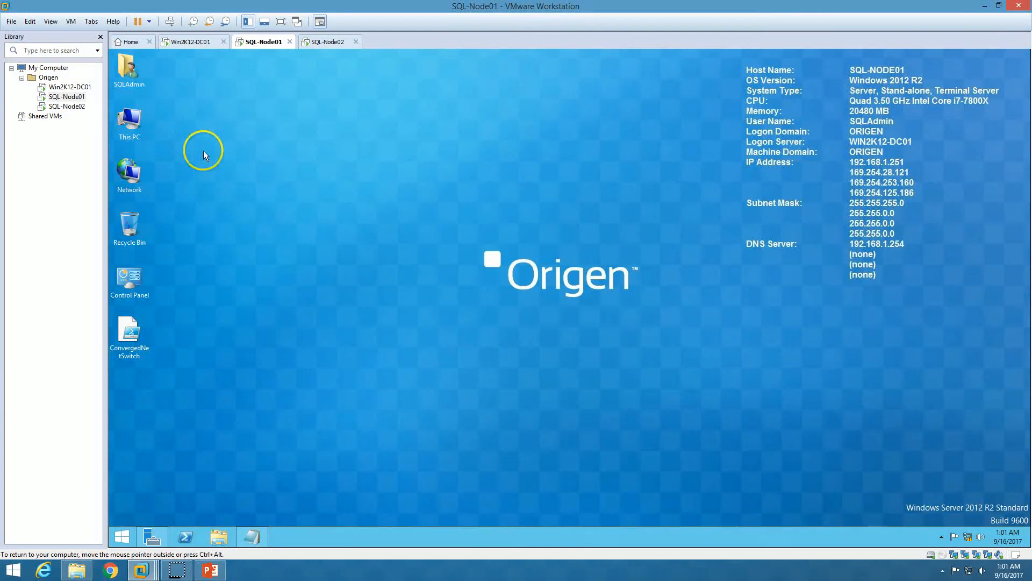
right_click(265, 44)
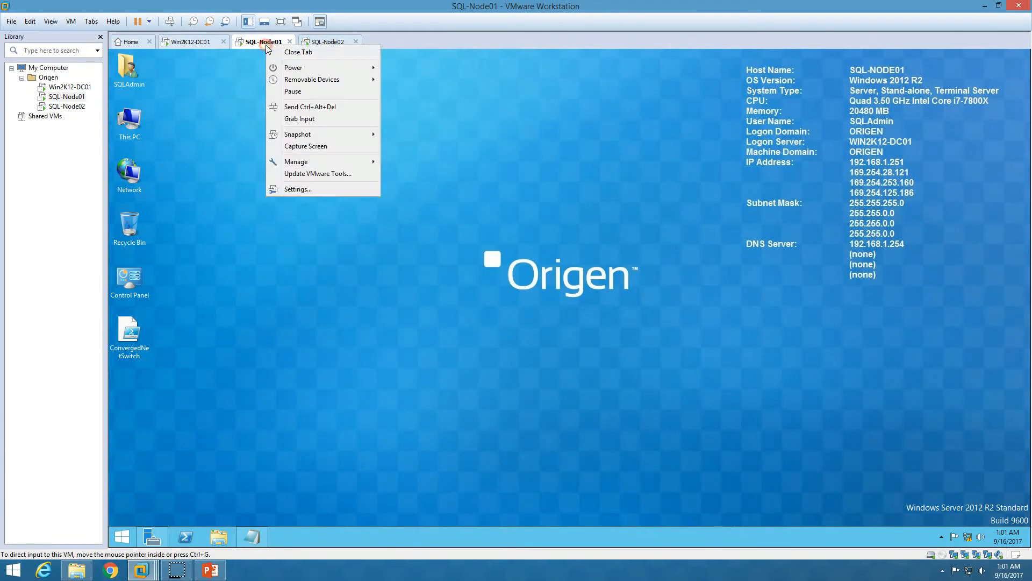
left_click(316, 189)
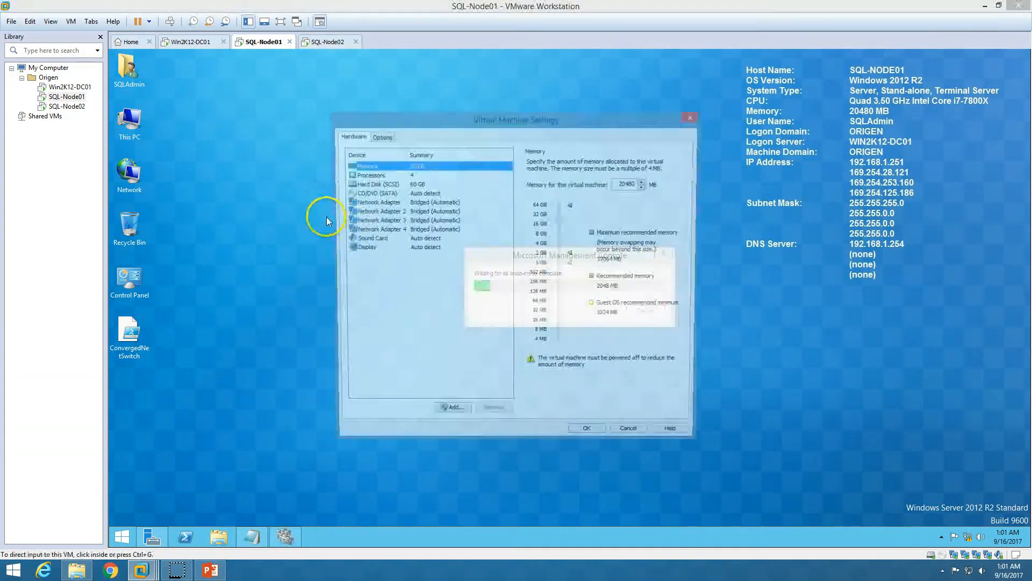
left_click(394, 195)
left_click(545, 161)
left_click(549, 171)
Mount the SQLServer2014SP2-FullSlipstream-x64-ENU ISO from D:\ISO\SQL Server and save the settings
left_click(550, 225)
left_click(663, 239)
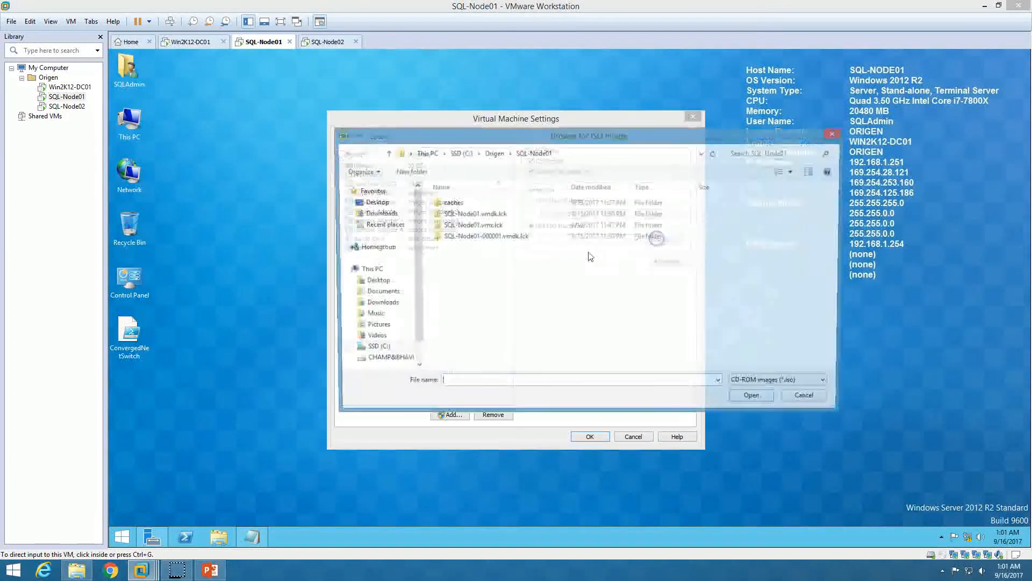
left_click(395, 360)
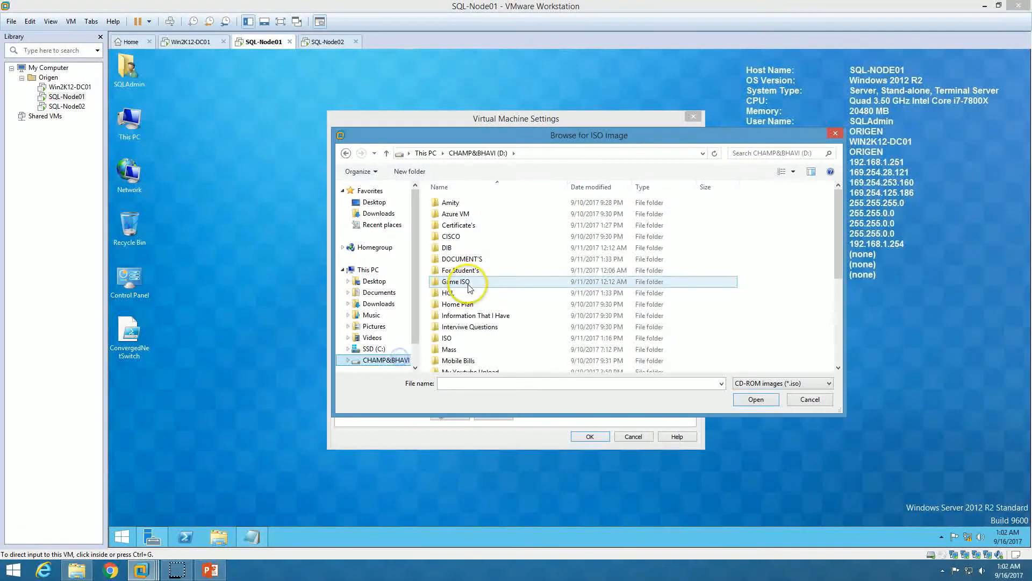
double_click(451, 337)
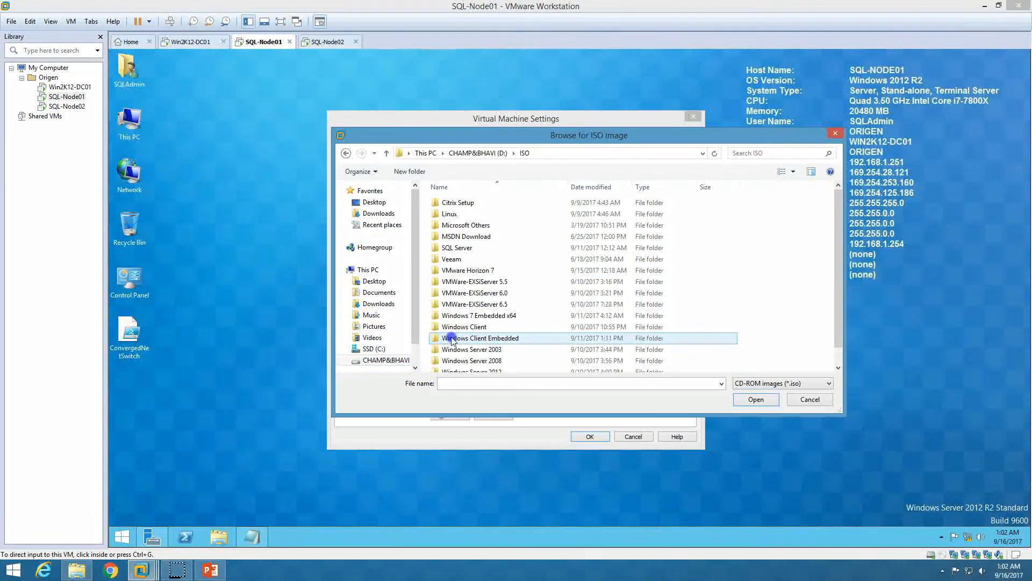
double_click(462, 247)
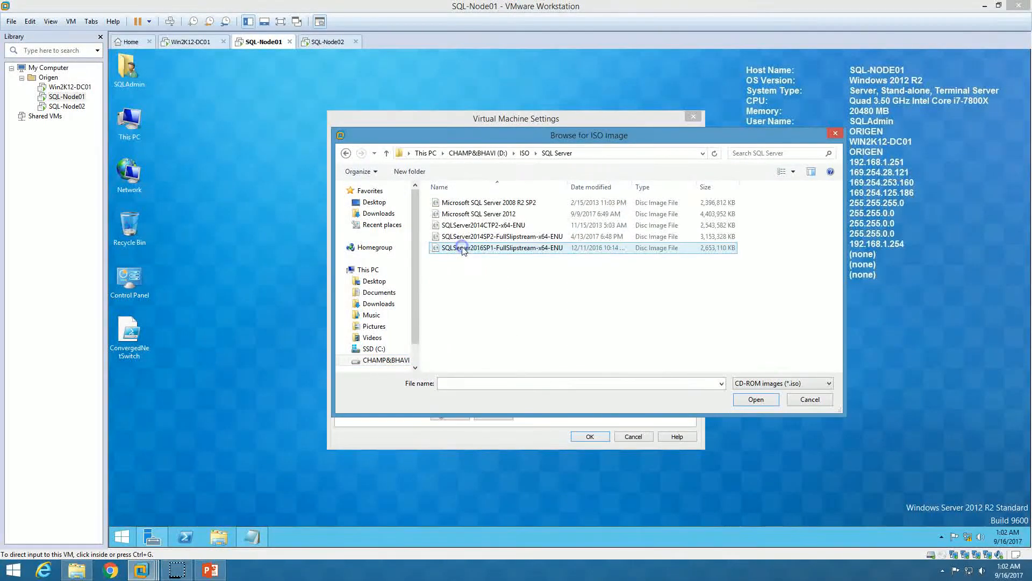
left_click(510, 237)
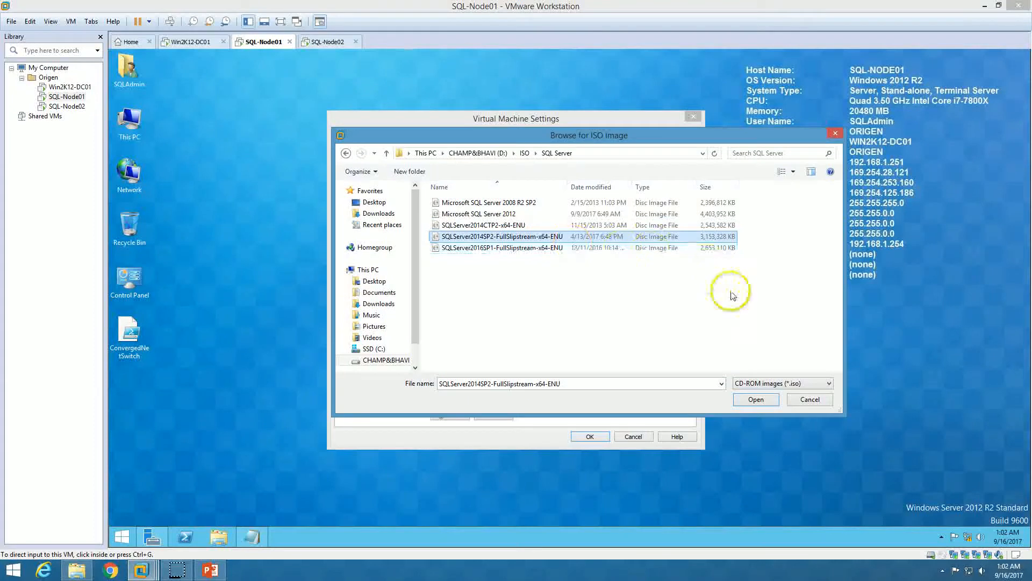
left_click(756, 400)
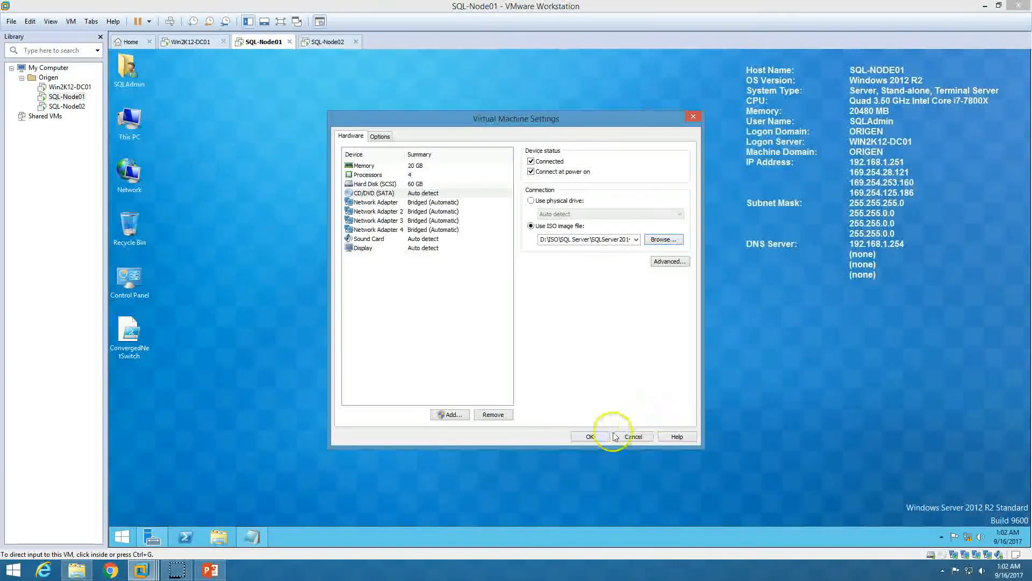
left_click(595, 436)
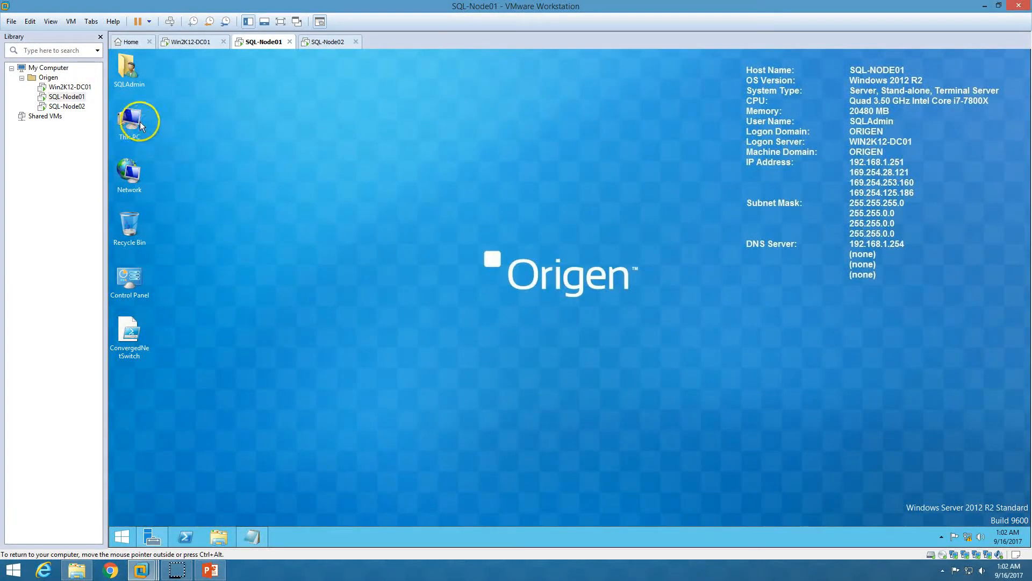
Run SQL Server setup from the DVD drive as administrator and choose New SQL Server failover cluster installation
double_click(133, 120)
double_click(543, 285)
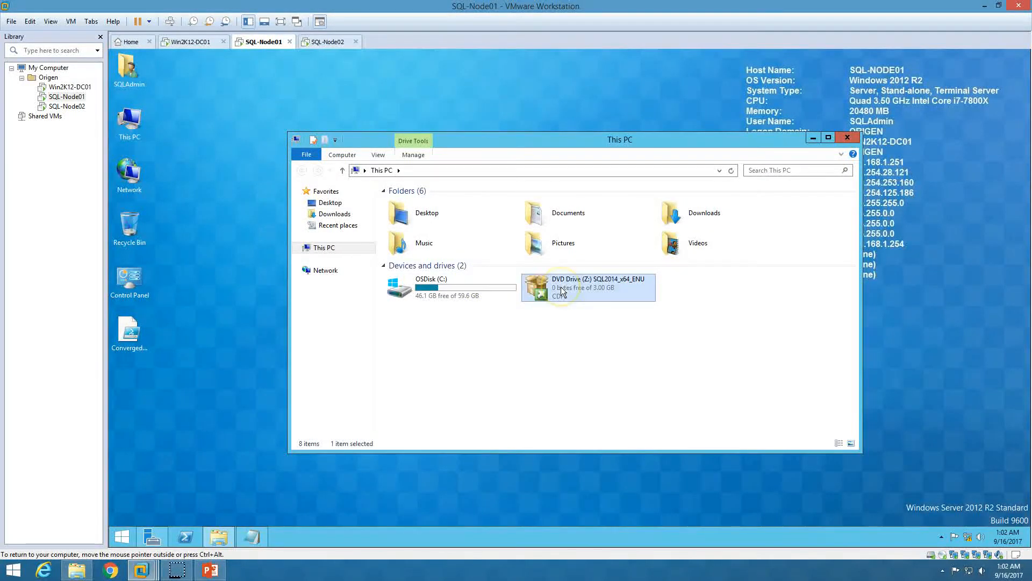
left_click(617, 315)
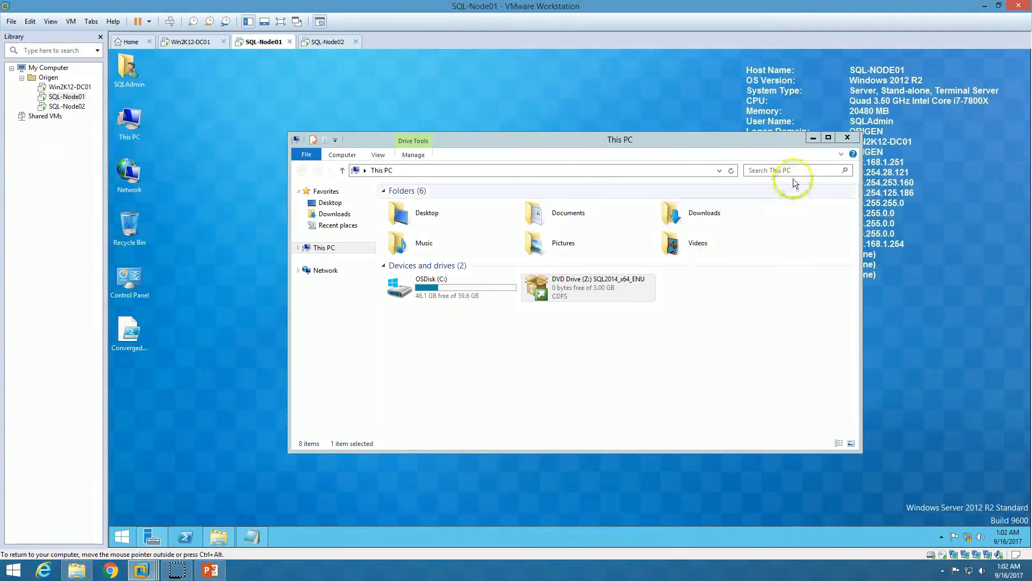
left_click(847, 139)
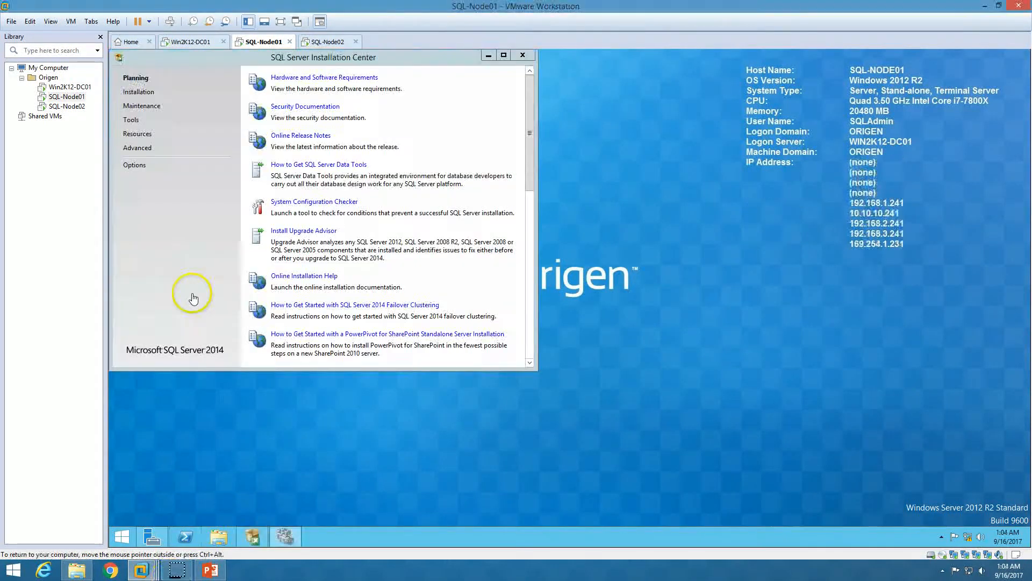
left_click(139, 93)
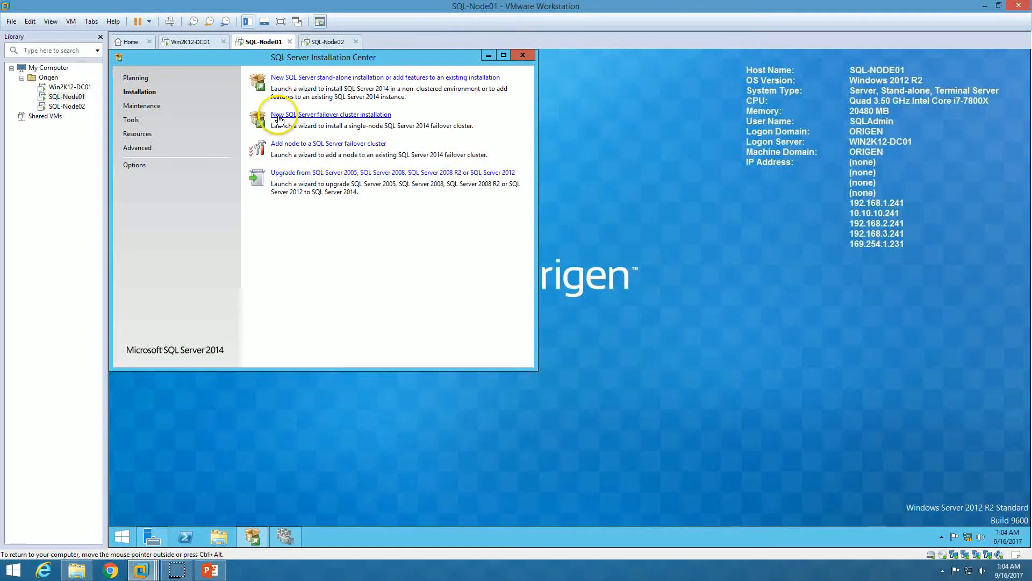
left_click(359, 117)
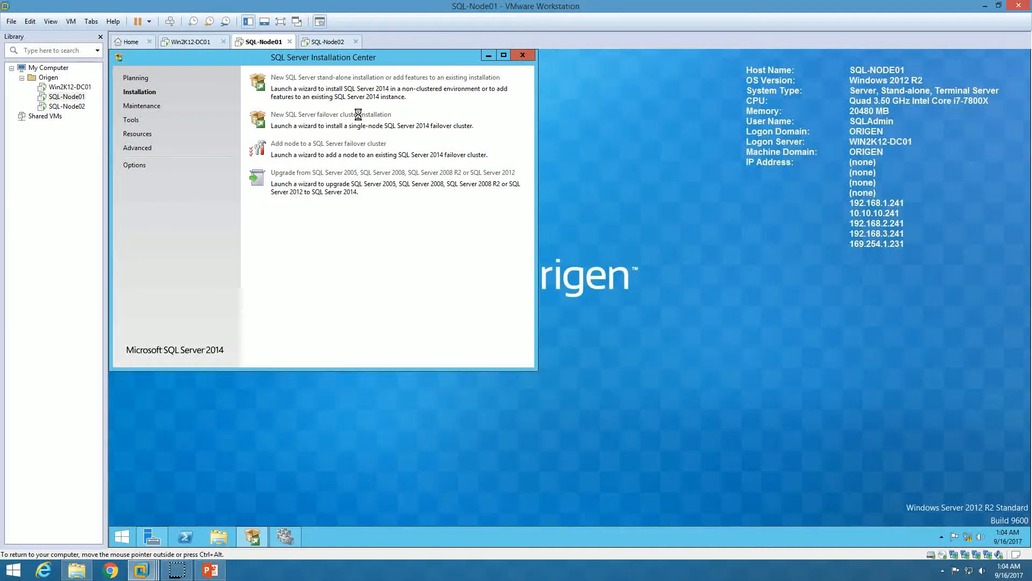
Keep the Evaluation edition, accept the license terms, and continue to Global Rules
left_click(489, 56)
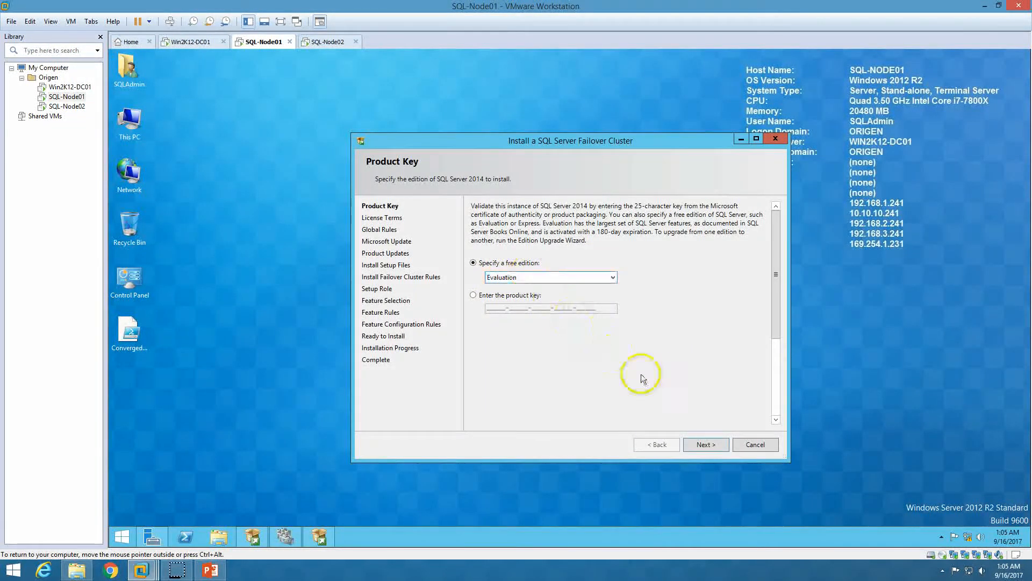
left_click(705, 443)
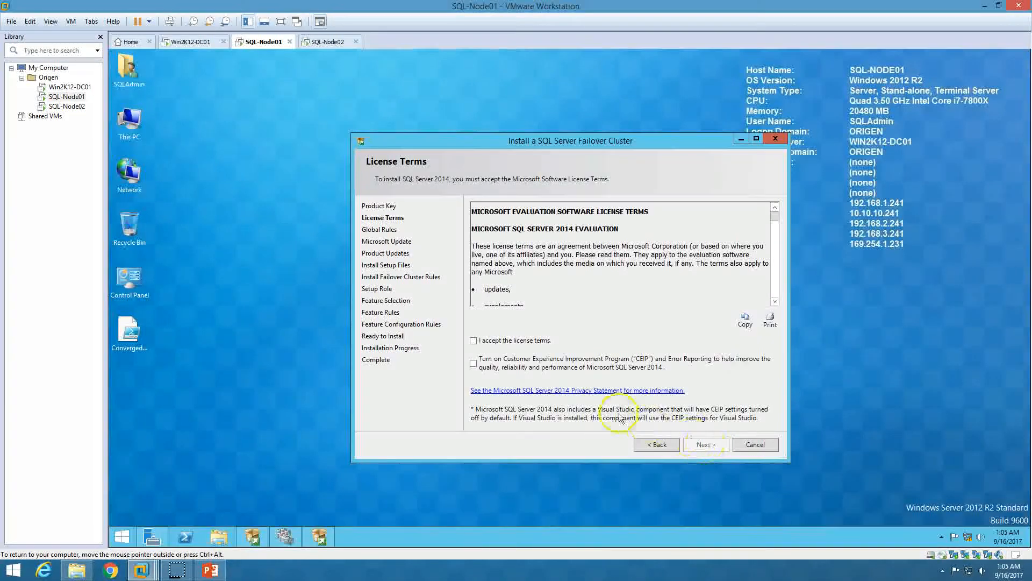
left_click(473, 340)
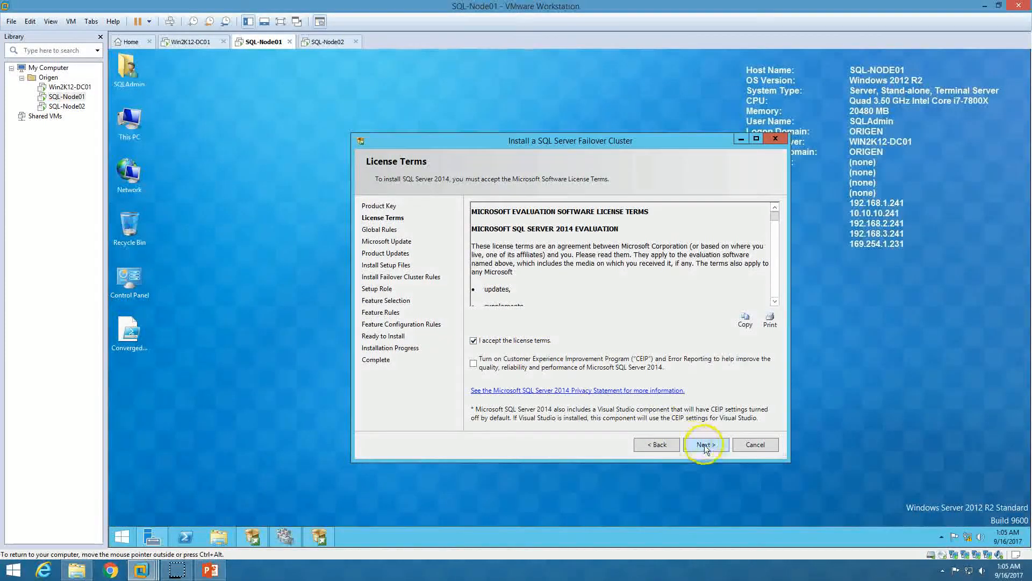
left_click(705, 444)
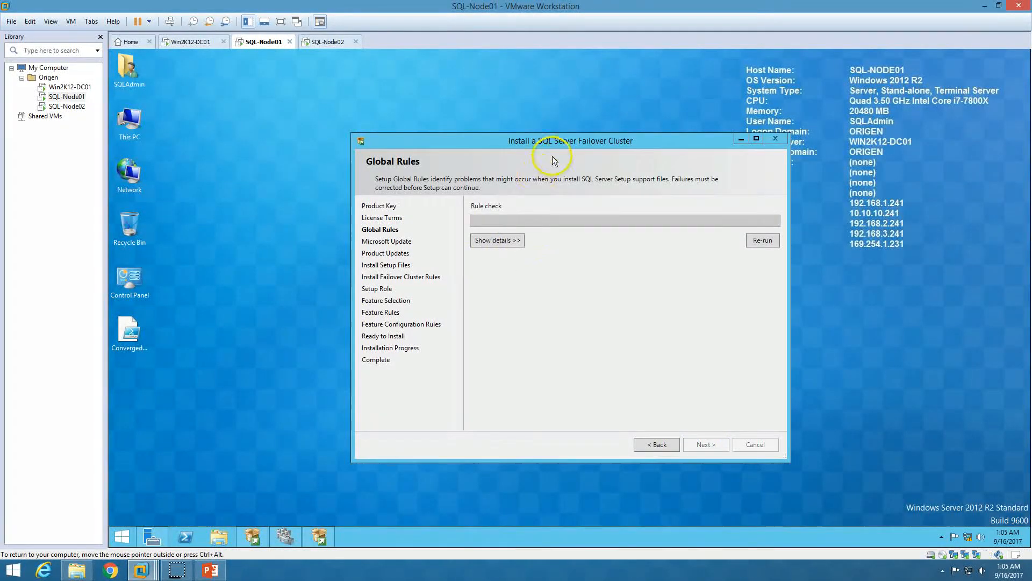
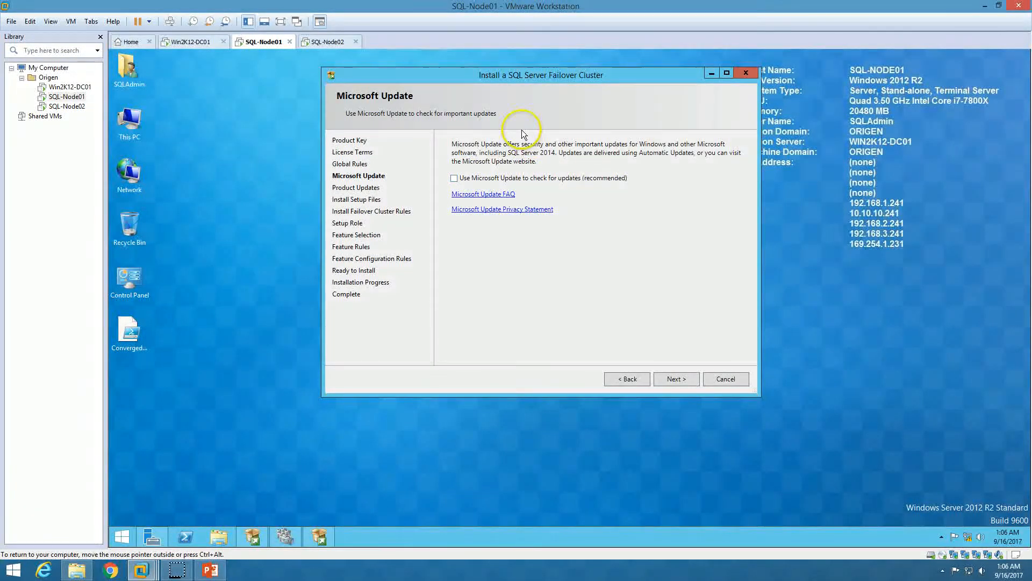
Advance past Microsoft Update and Product Updates, and accept the cluster rule results (18 passed, 5 warnings)
left_click(676, 378)
left_click(679, 378)
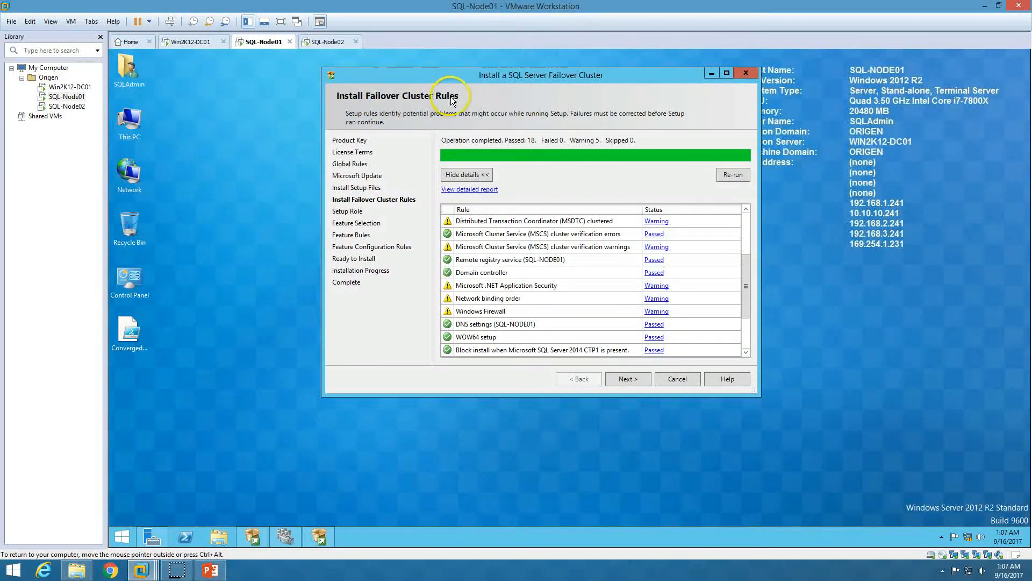
left_click_drag(743, 267, 747, 318)
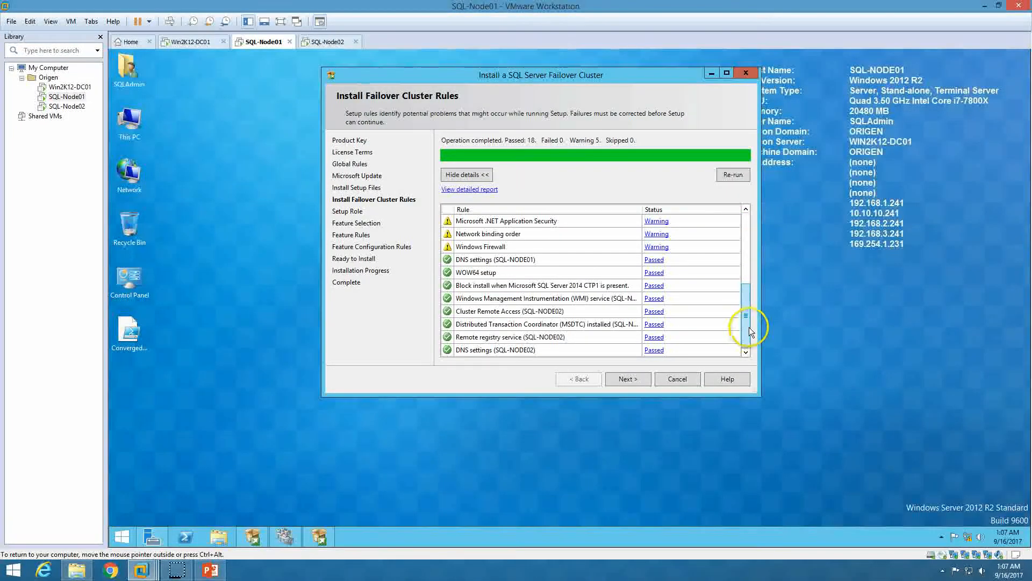
left_click(638, 379)
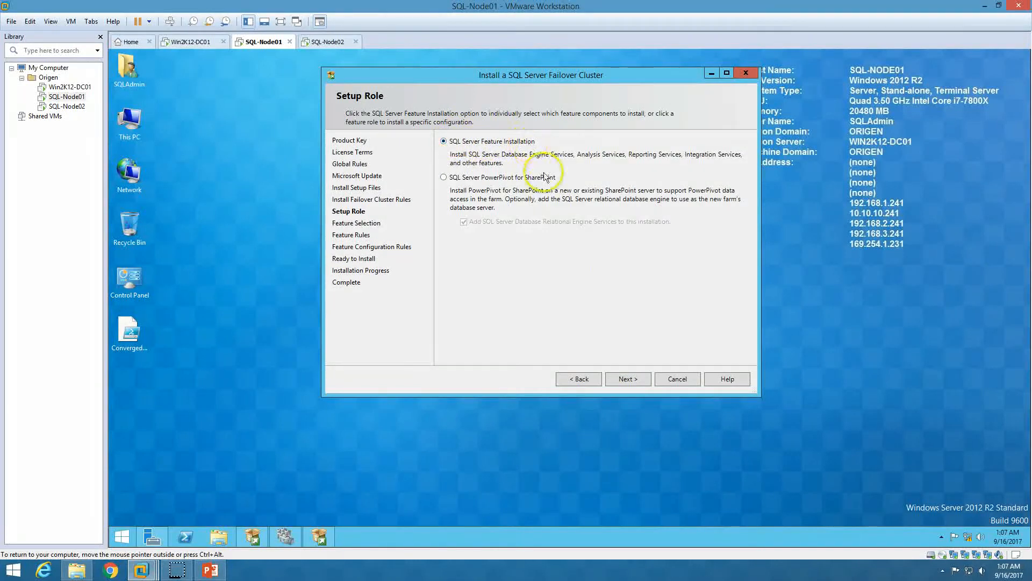
Maximize the wizard and select Database Engine Services plus Management Tools Basic and Complete
left_click(625, 378)
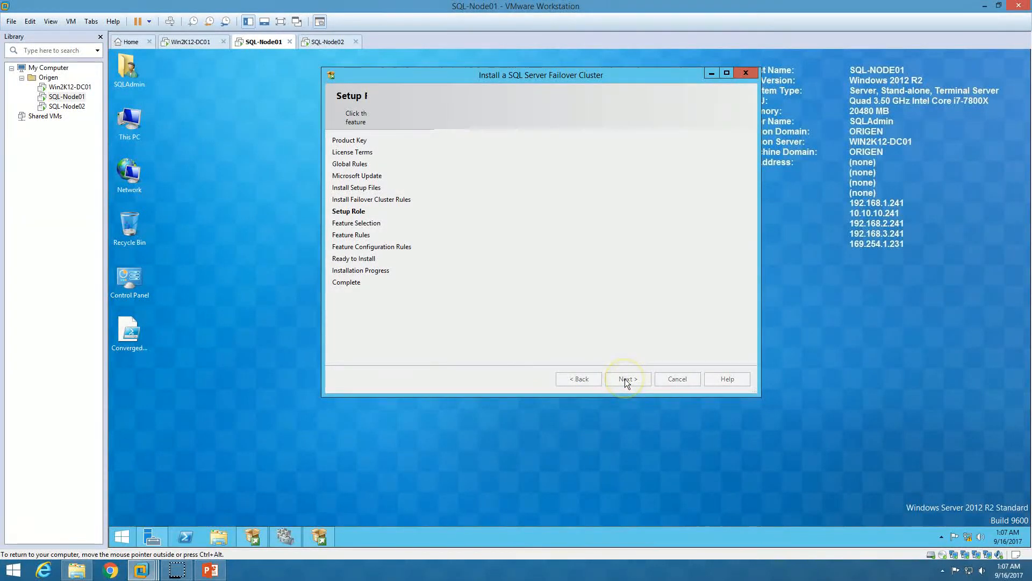
double_click(576, 76)
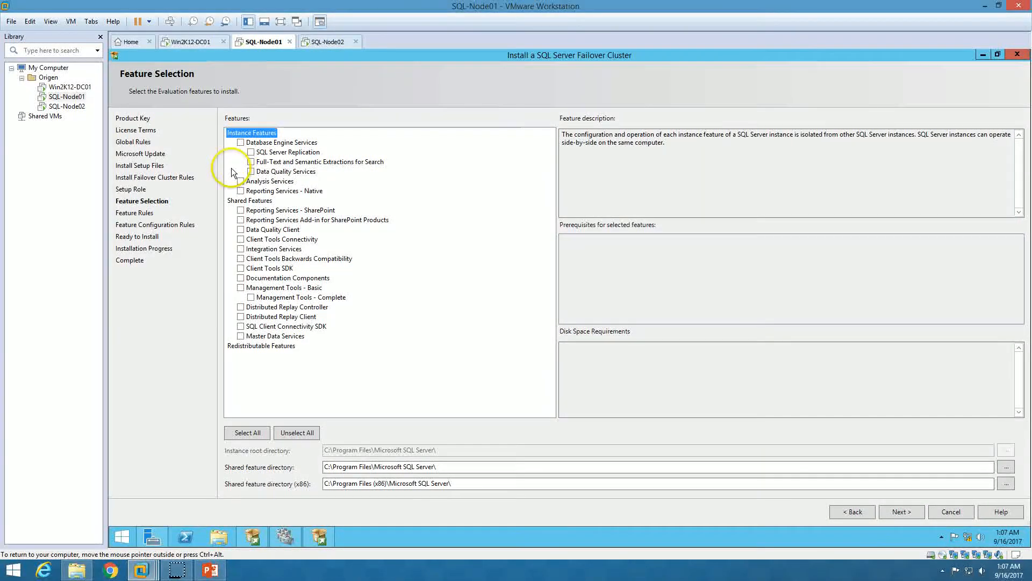
left_click(251, 164)
left_click(252, 161)
left_click(251, 171)
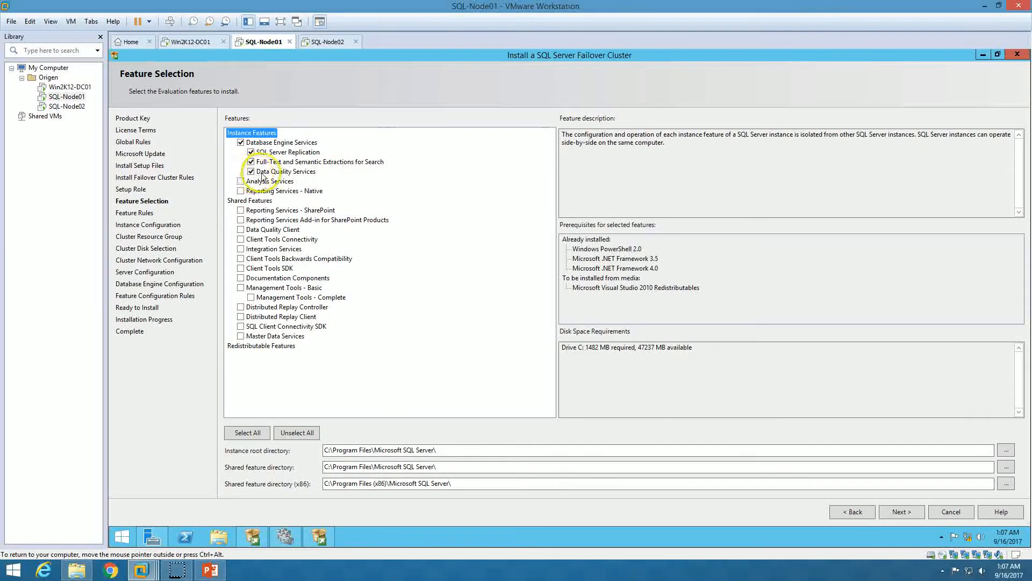
left_click(240, 288)
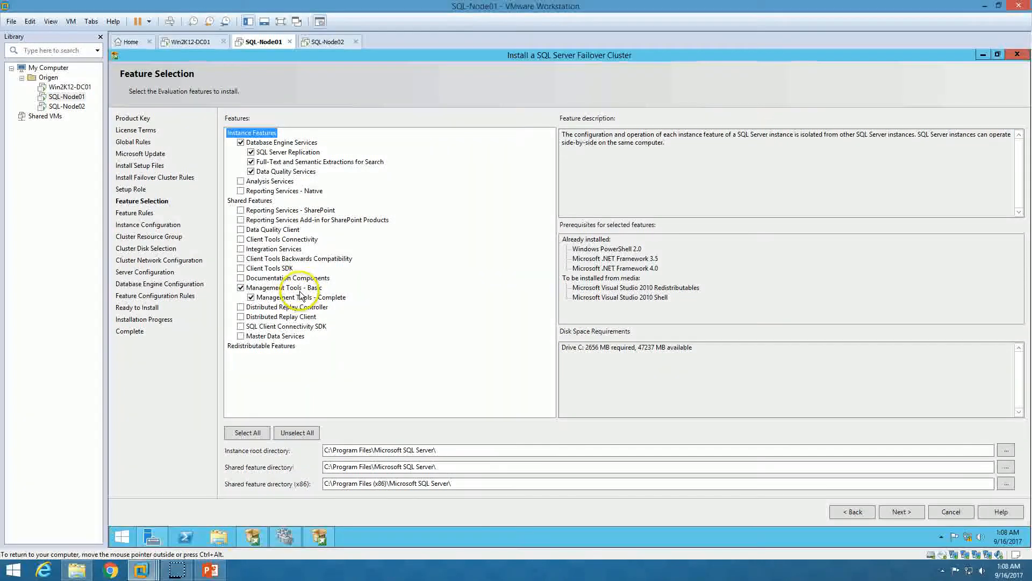
left_click(901, 512)
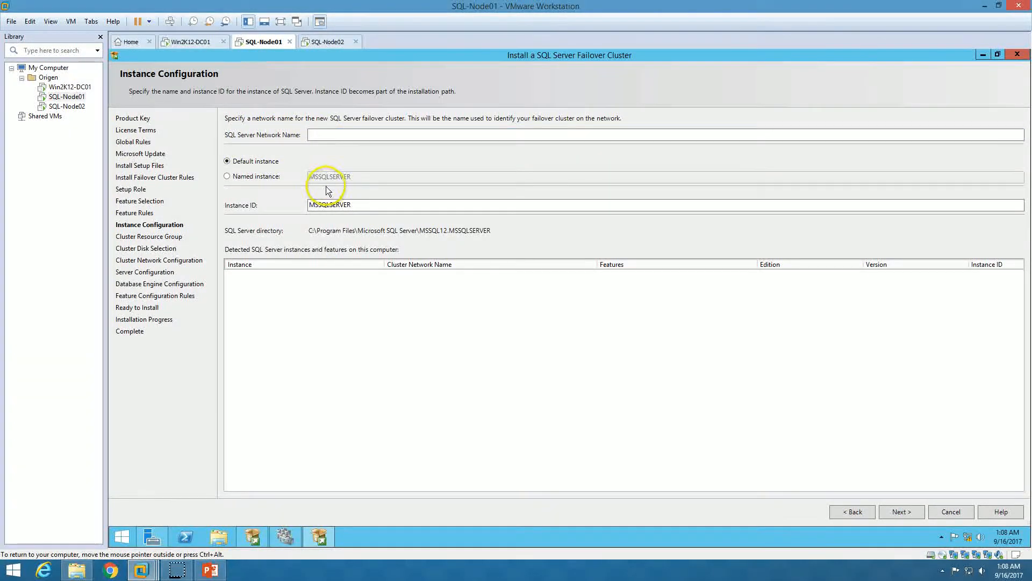
Set the SQL Server Network Name to SQLCluster01, keeping the default MSSQLSERVER instance ID
left_click_drag(362, 203, 290, 203)
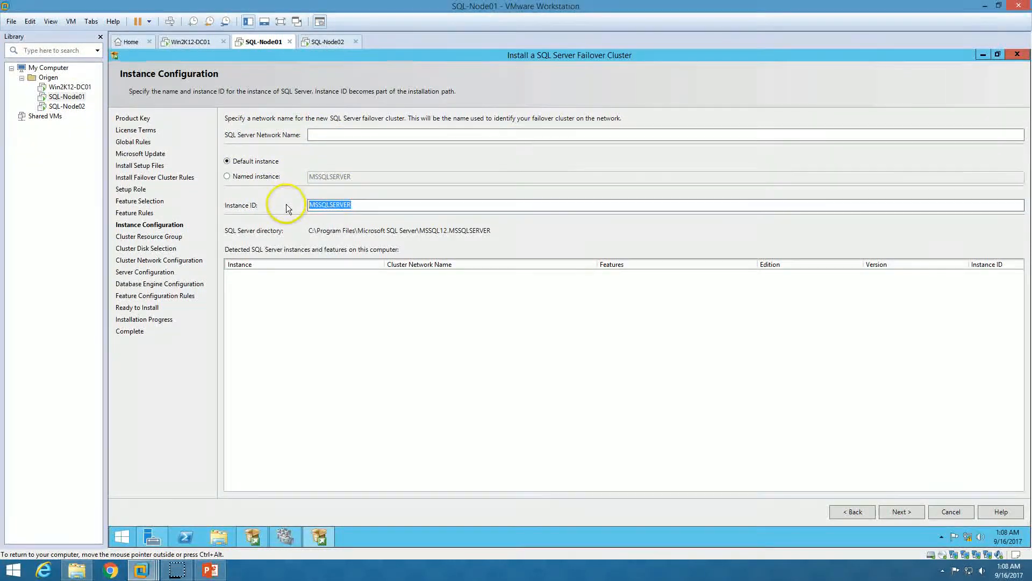
left_click(336, 137)
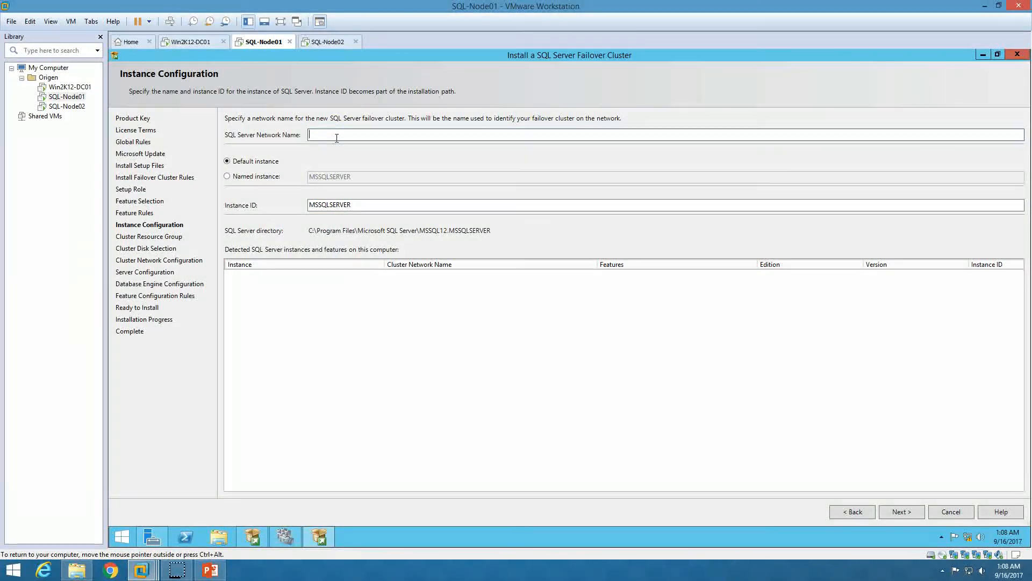
type("S")
type("r")
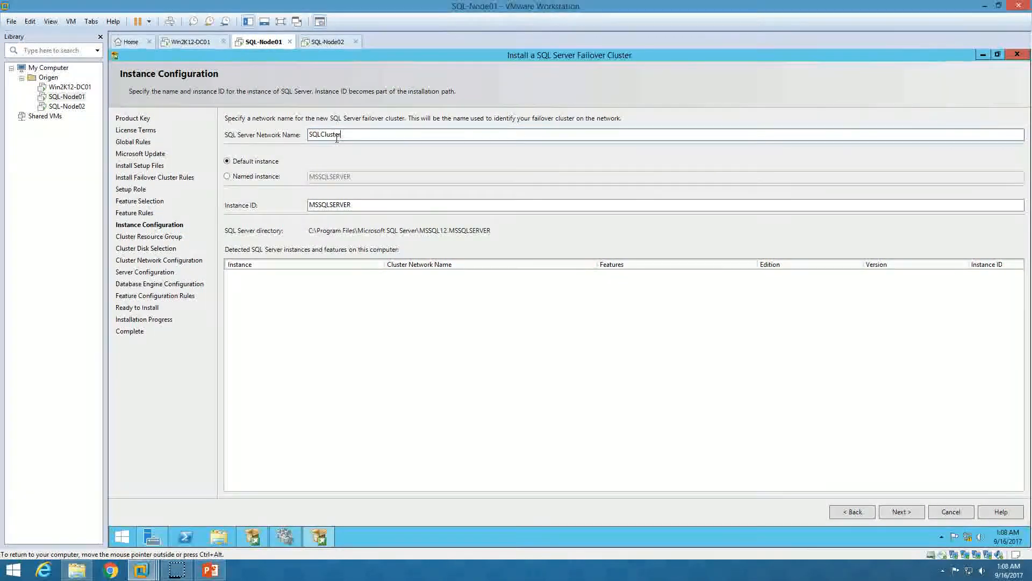
left_click(382, 136)
type("01")
left_click(912, 517)
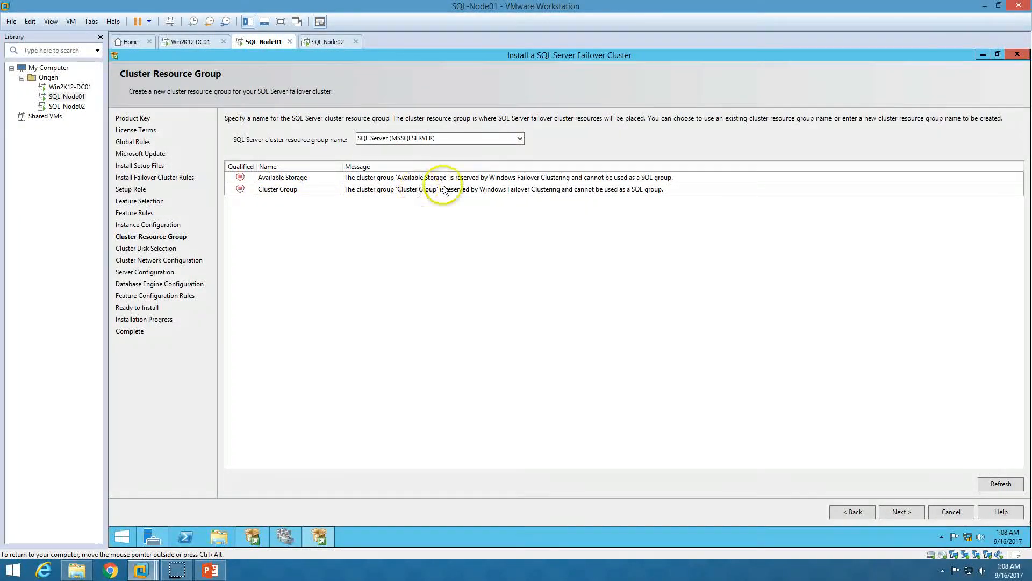
Keep the SQL Server (MSSQLSERVER) resource group and use SQL-Disk01, verified in Failover Cluster Manager's disks
left_click(465, 139)
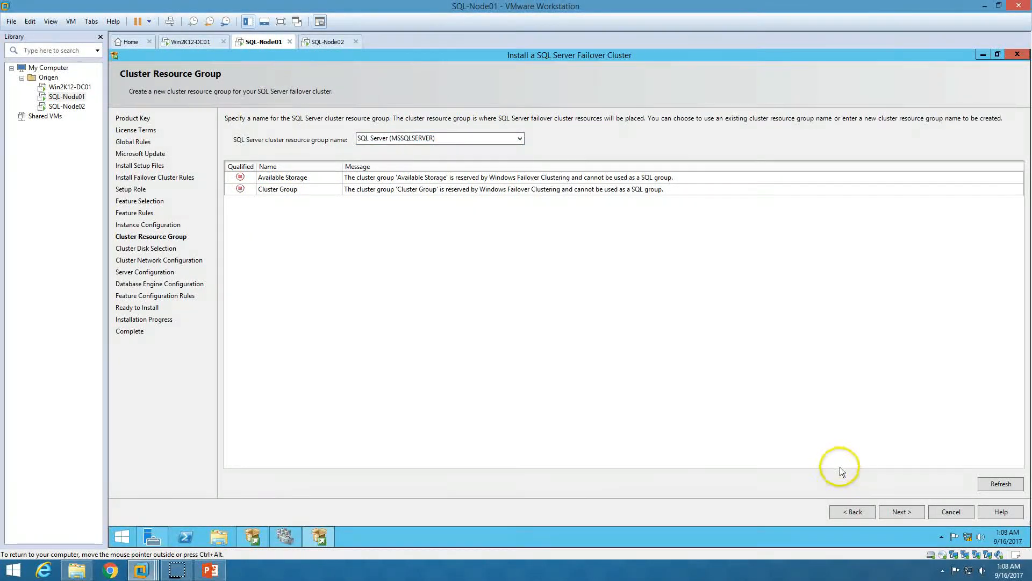
left_click(903, 511)
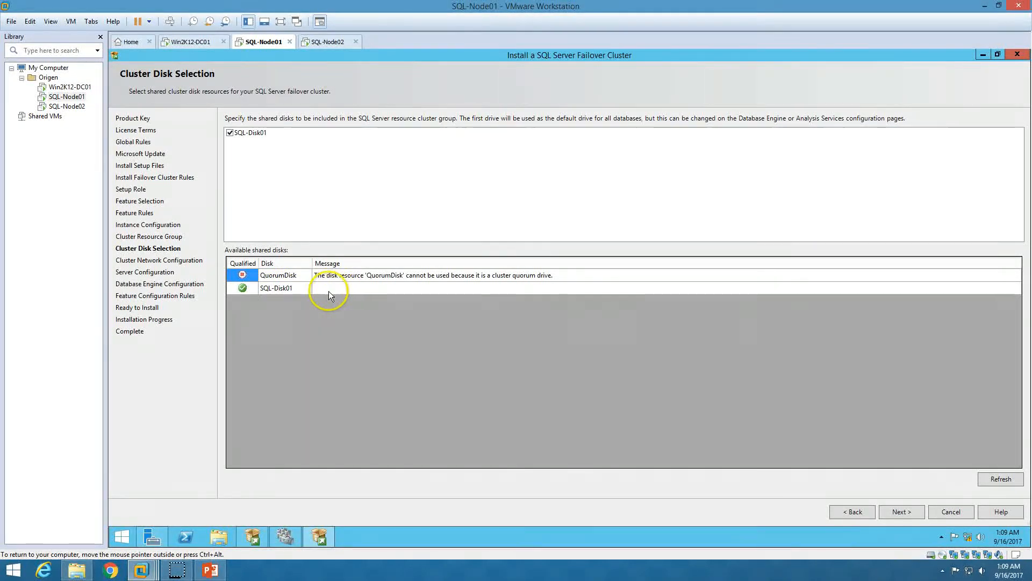
left_click(284, 536)
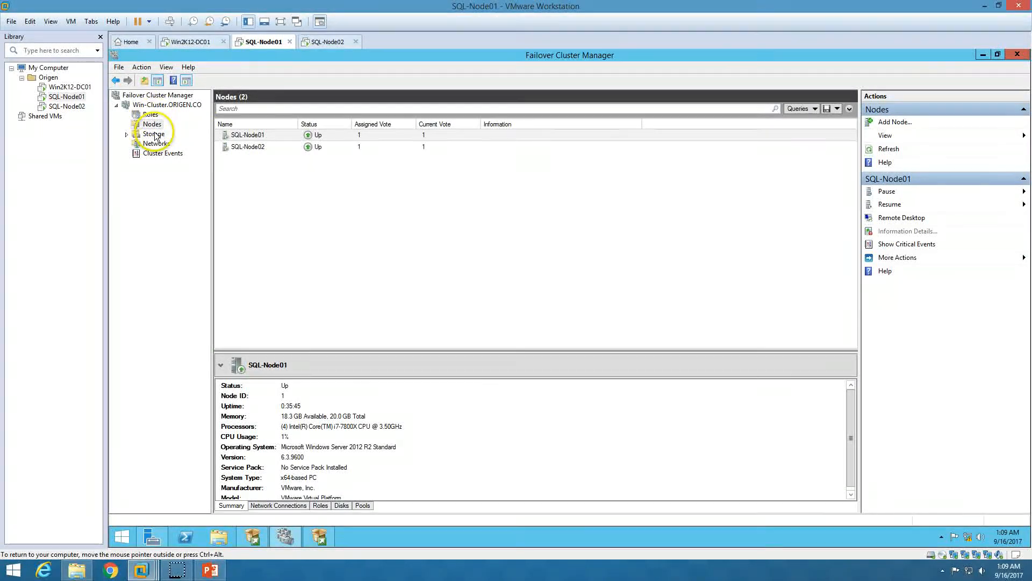
left_click(153, 134)
left_click(155, 145)
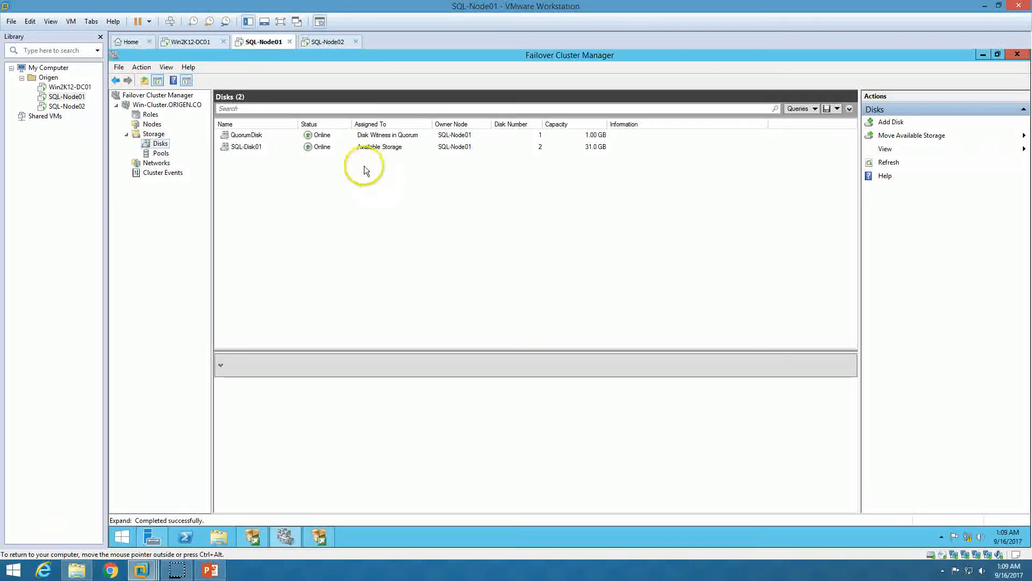
left_click(366, 148)
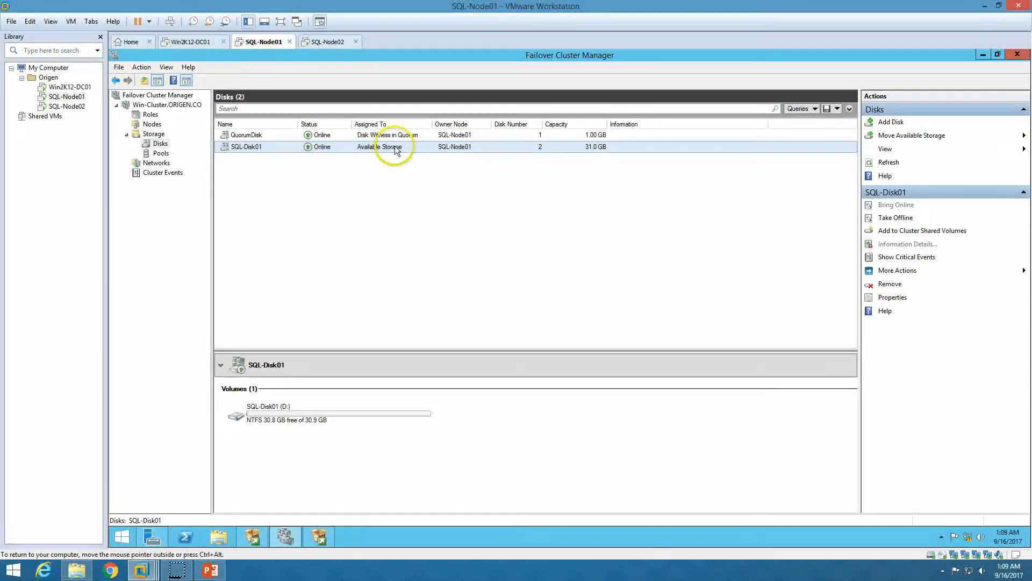
left_click(322, 540)
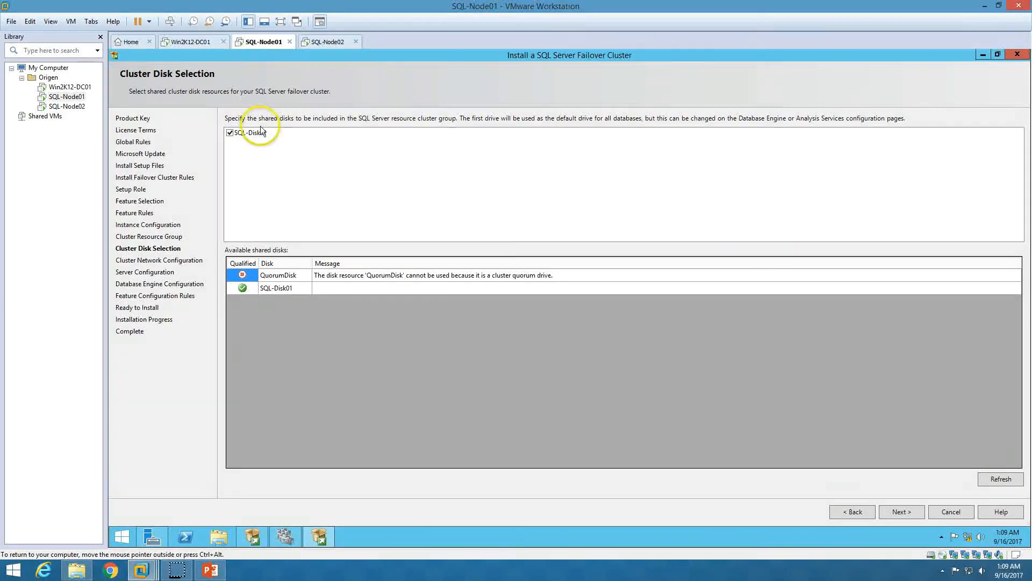
left_click(285, 539)
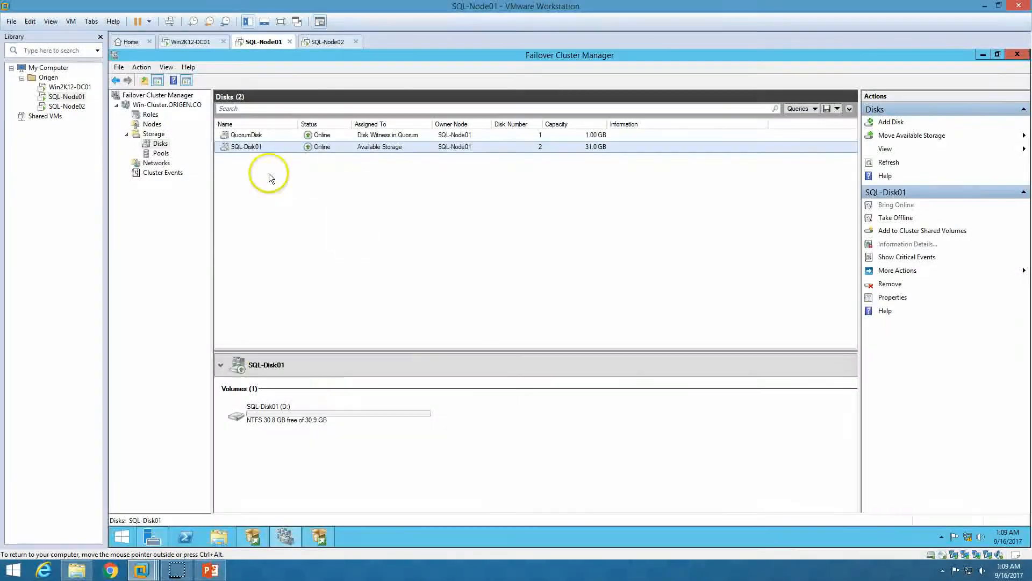
left_click(322, 537)
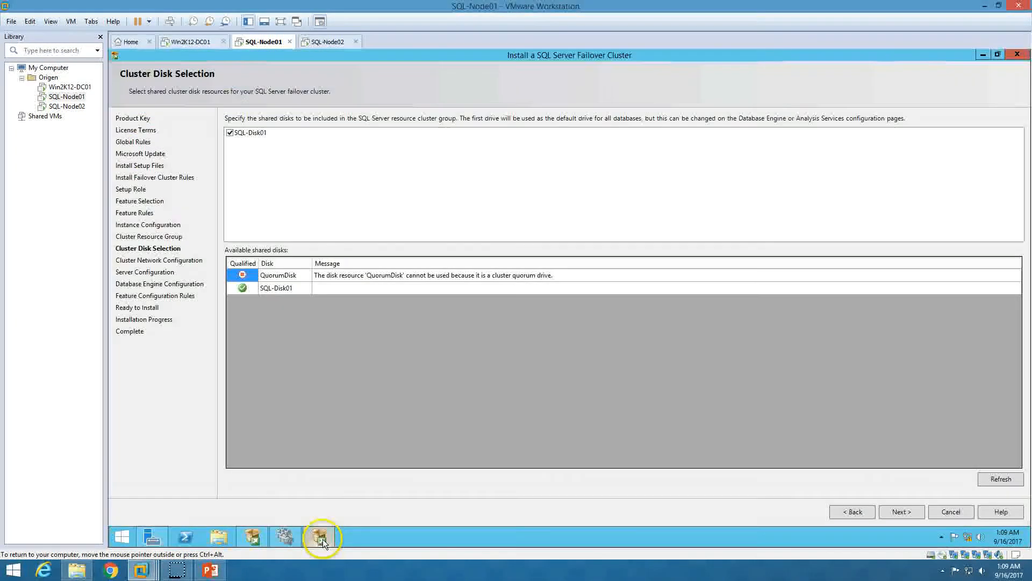
left_click(899, 514)
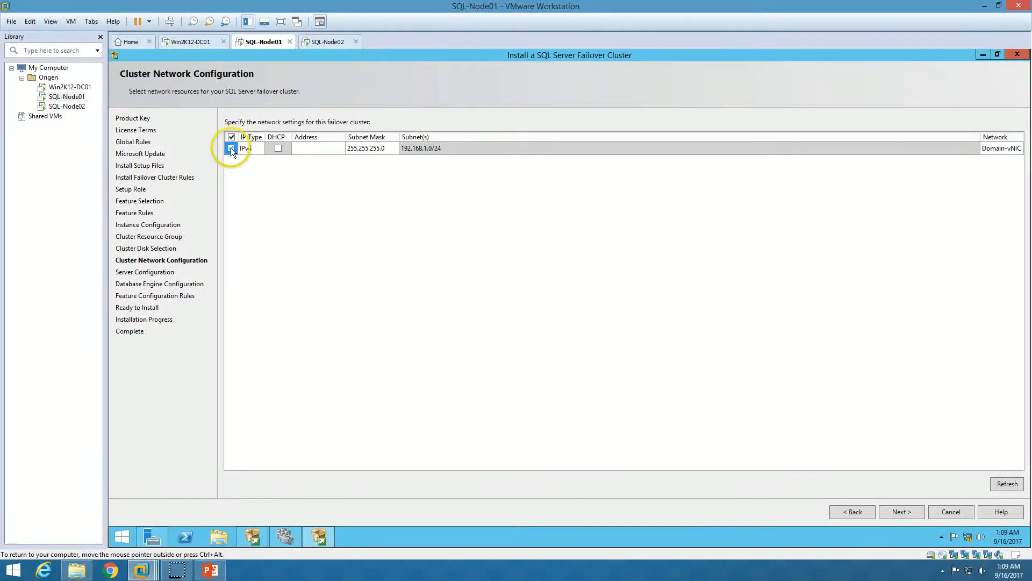
Assign the cluster's IPv4 network the static address 192.168.1.232
left_click(324, 147)
type("192.168.1.232")
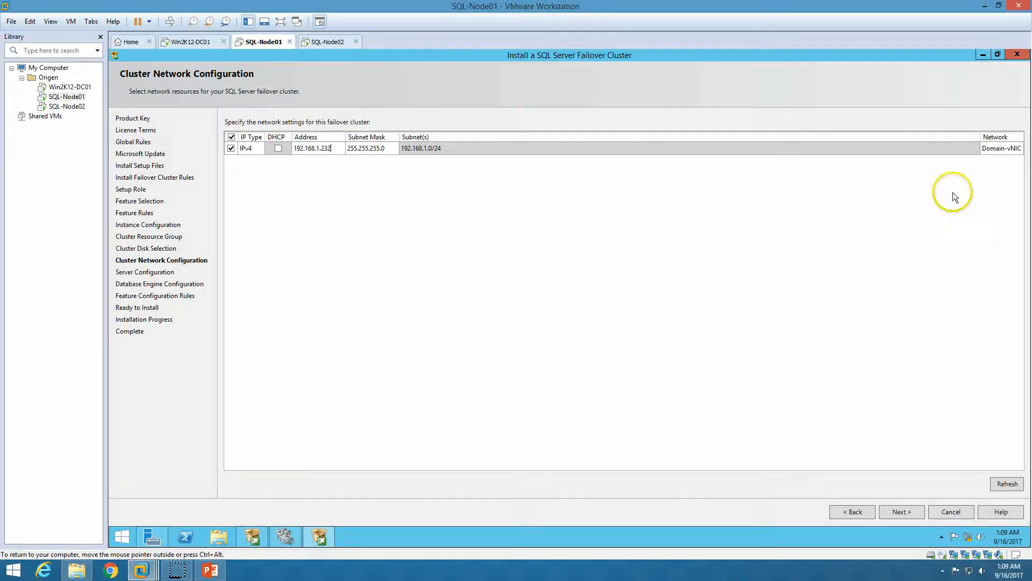
left_click(993, 154)
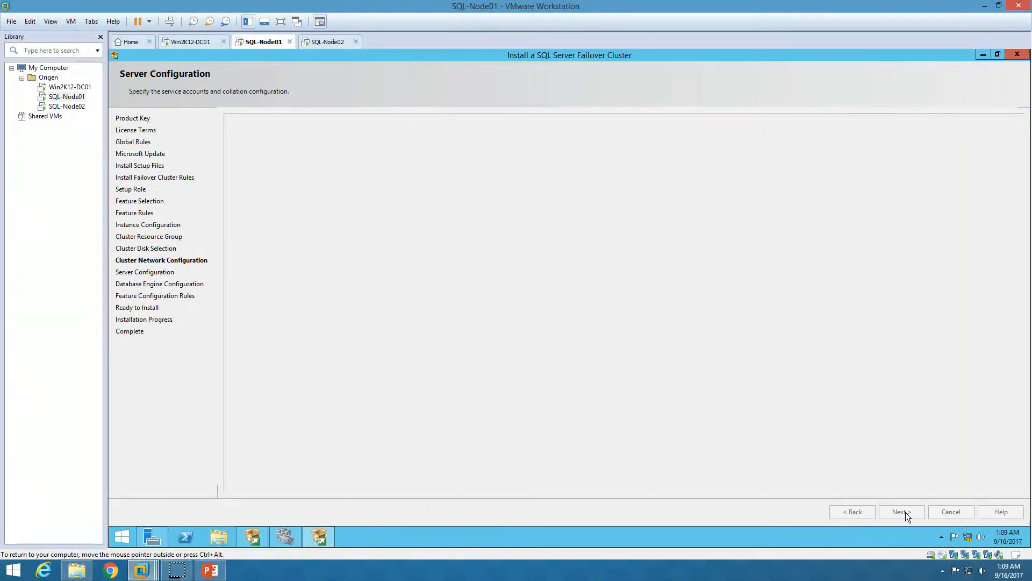
Run SQL Server Agent and Database Engine as ORIGEN\SQLAdmin with the account password
left_click(616, 159)
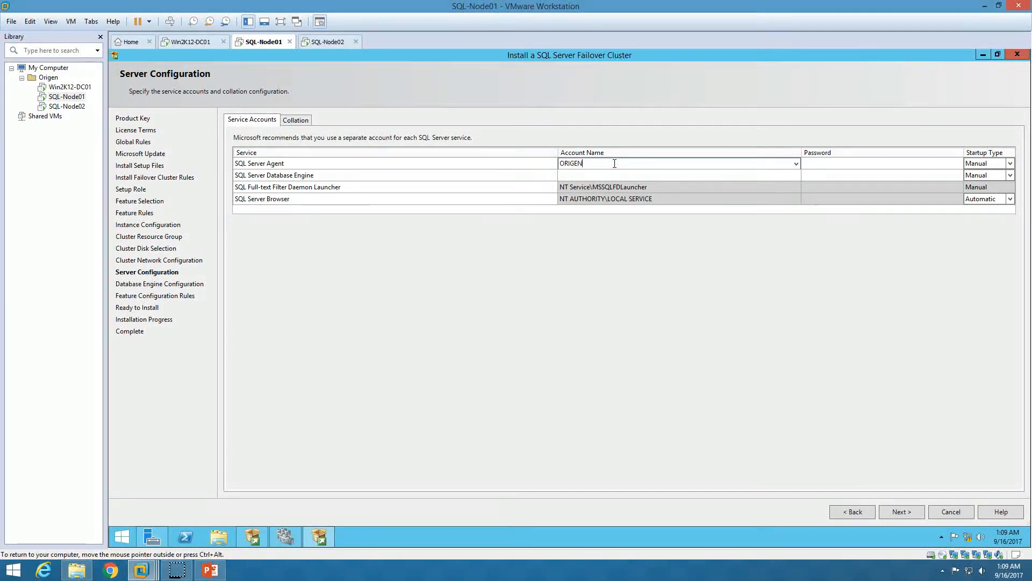
type("ORIGEN\\SQLaDMIN")
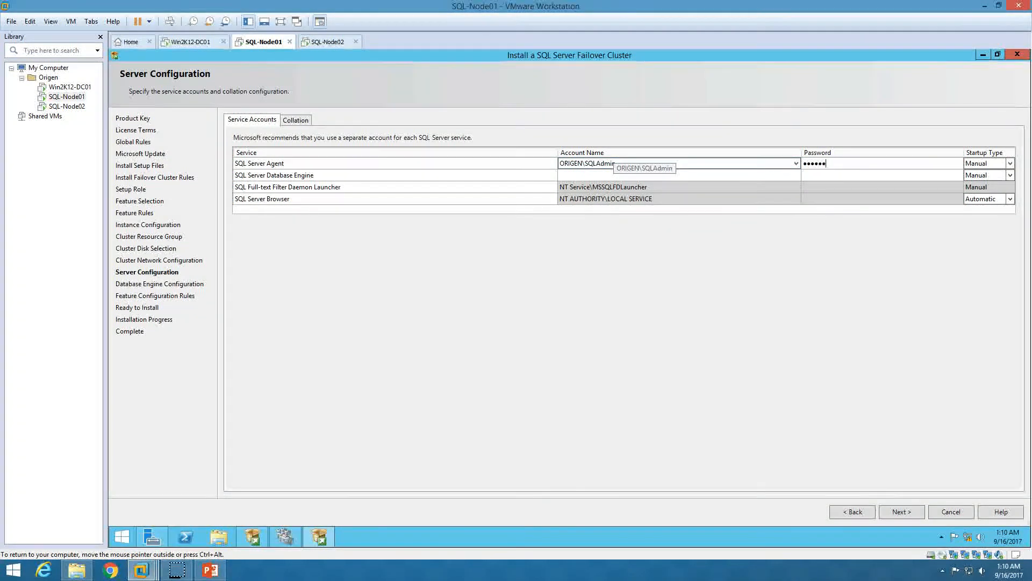
key("Tab")
key("Tab")
type("O")
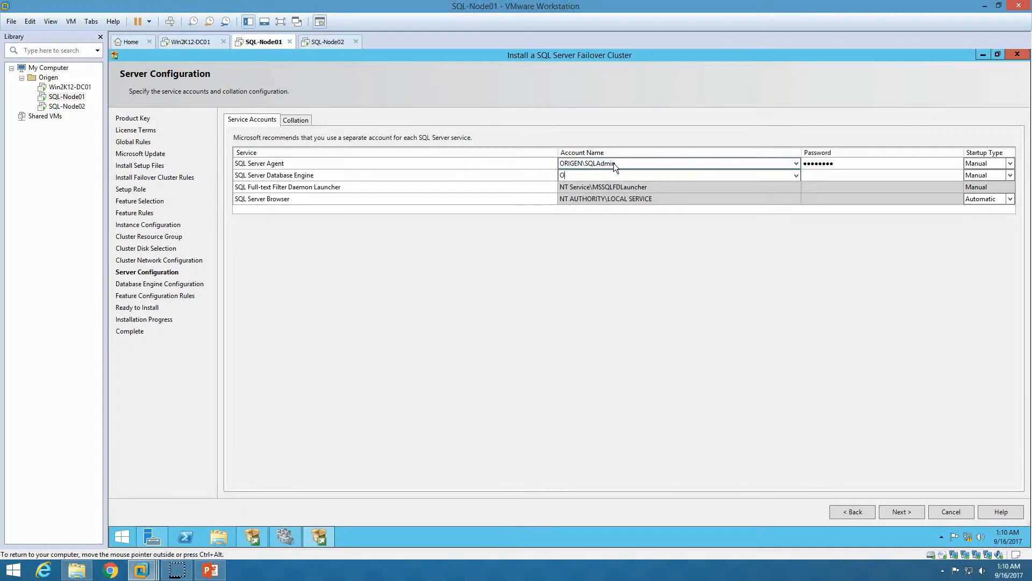
type("RIGEN\\SQLAdmin")
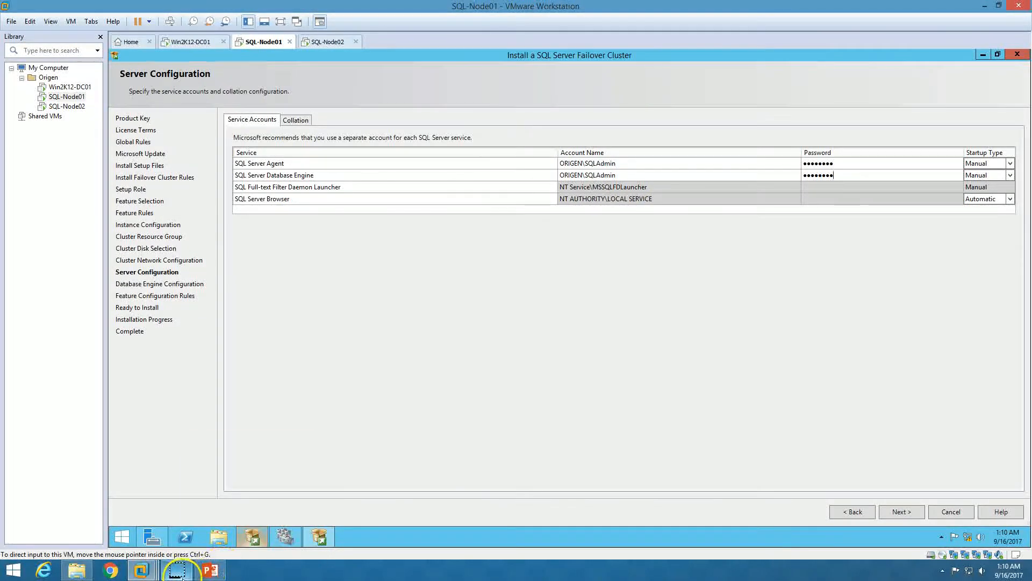
left_click(906, 509)
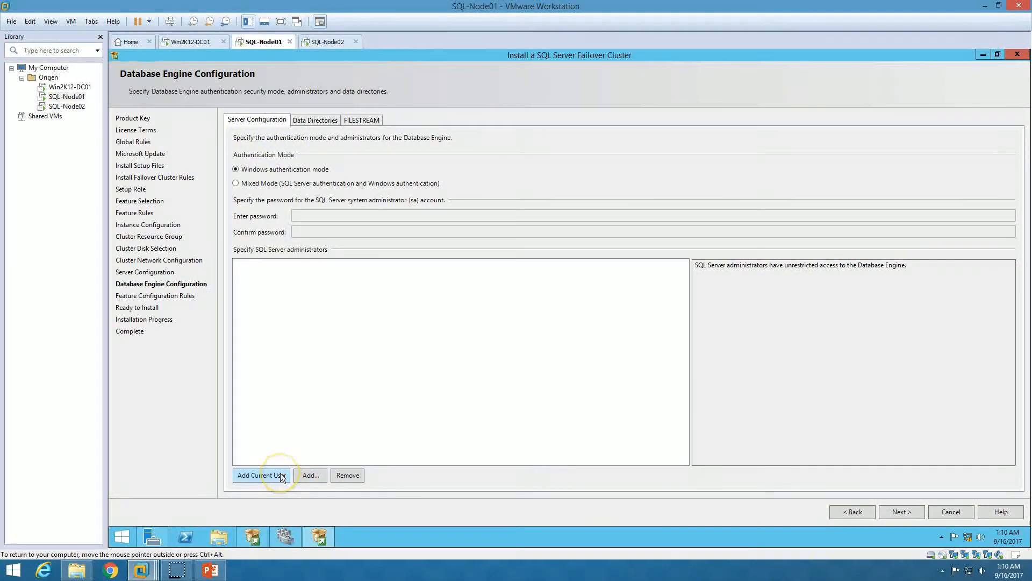
Add the current user as SQL Server administrator and review the D:\ data, log, TempDB and backup paths
left_click(261, 475)
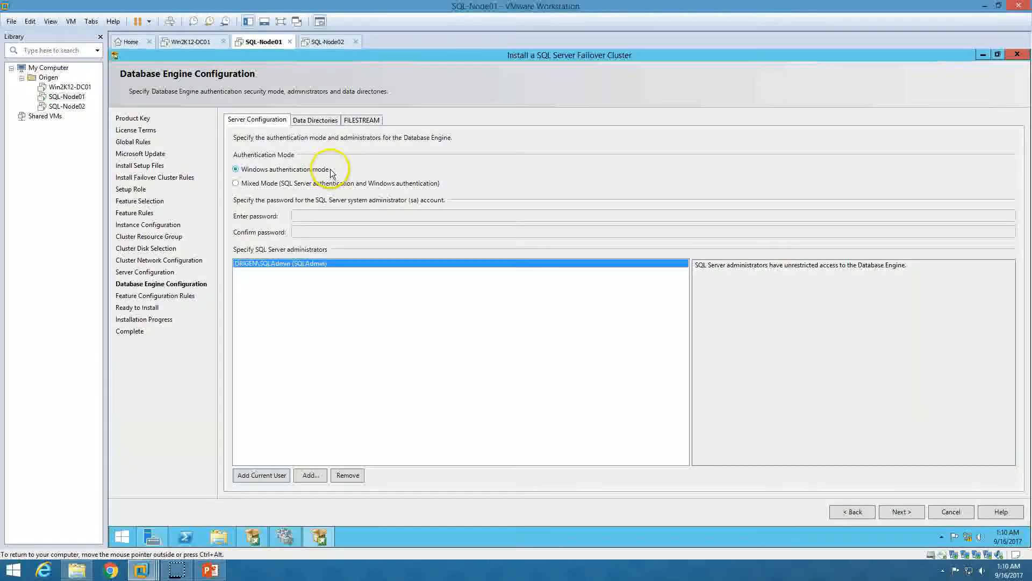
left_click(324, 121)
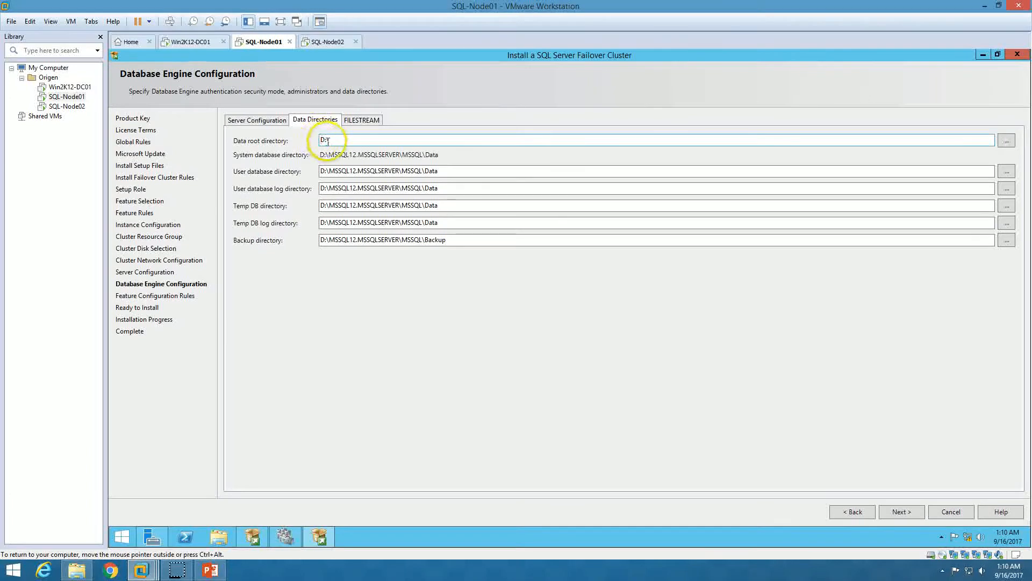
double_click(328, 140)
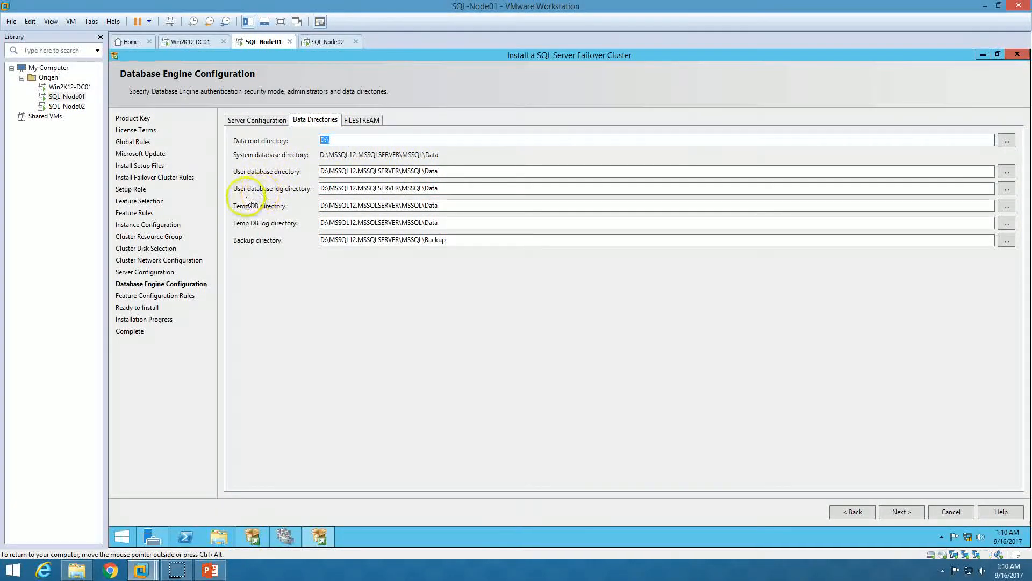
left_click_drag(447, 188, 368, 188)
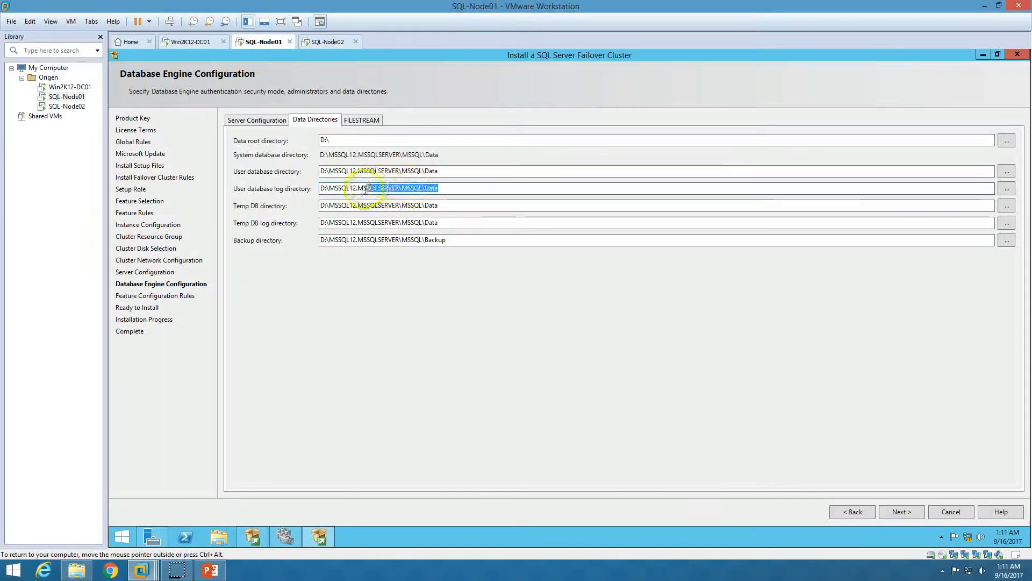
left_click_drag(454, 208, 342, 206)
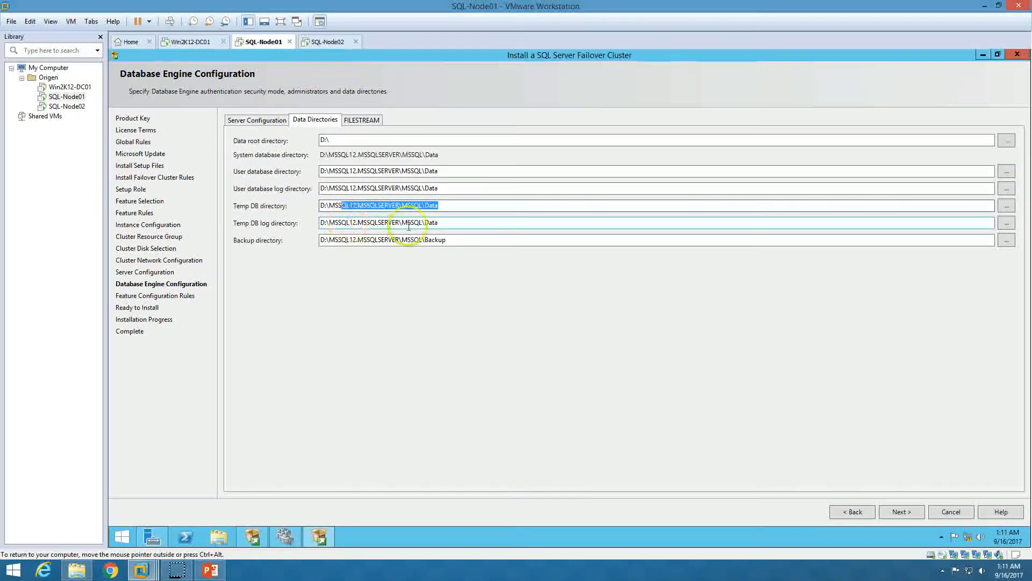
left_click_drag(467, 239, 306, 241)
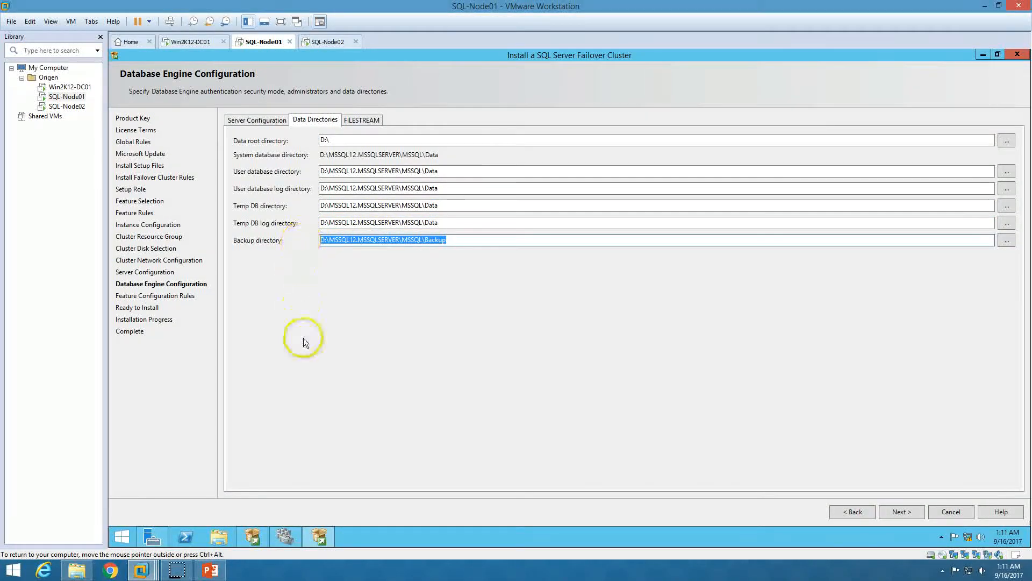
Confirm the SQL-Disk01 (D:) drive in File Explorer, then accept the data directories
left_click(219, 536)
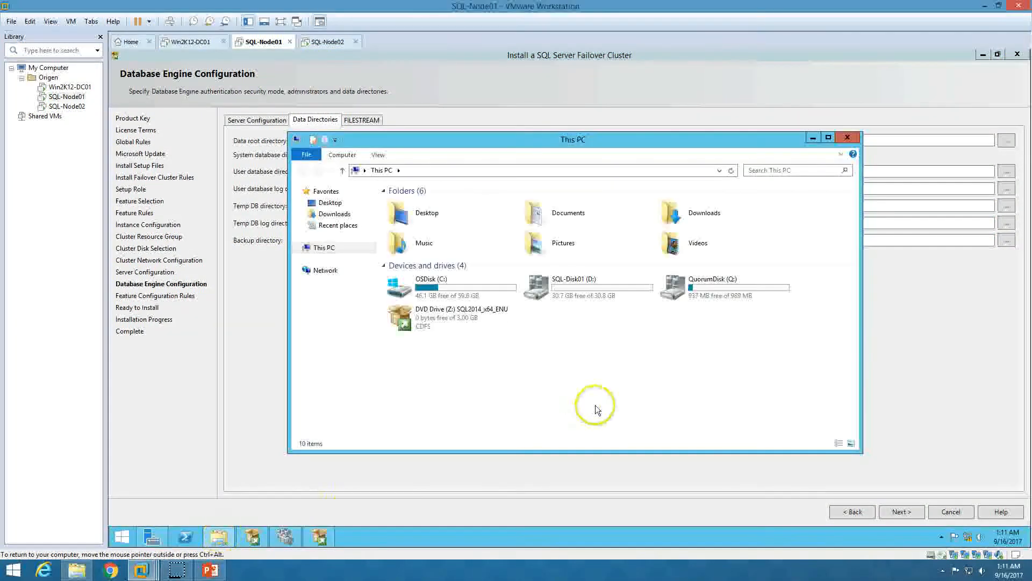
left_click(588, 293)
double_click(586, 289)
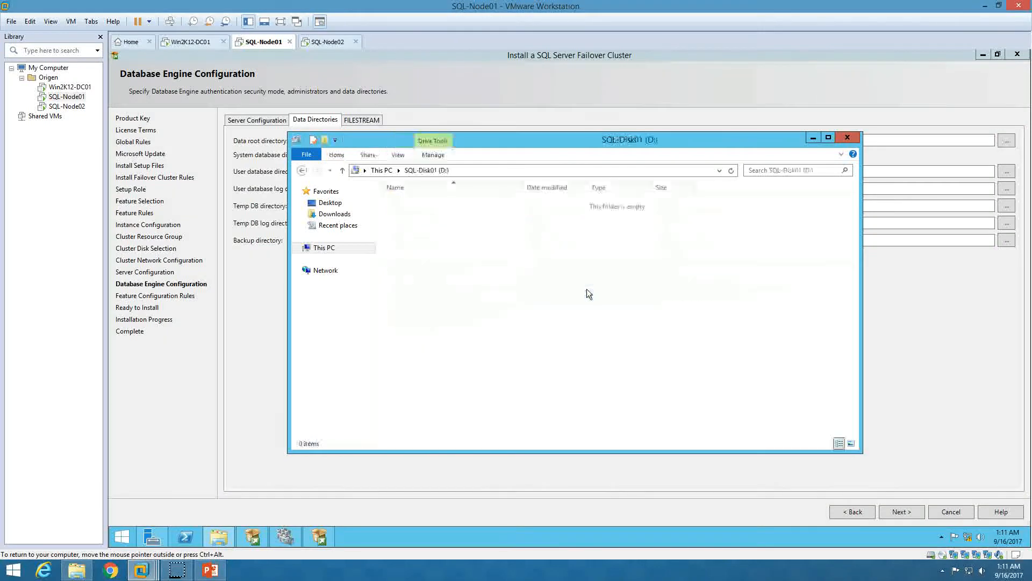
left_click(324, 248)
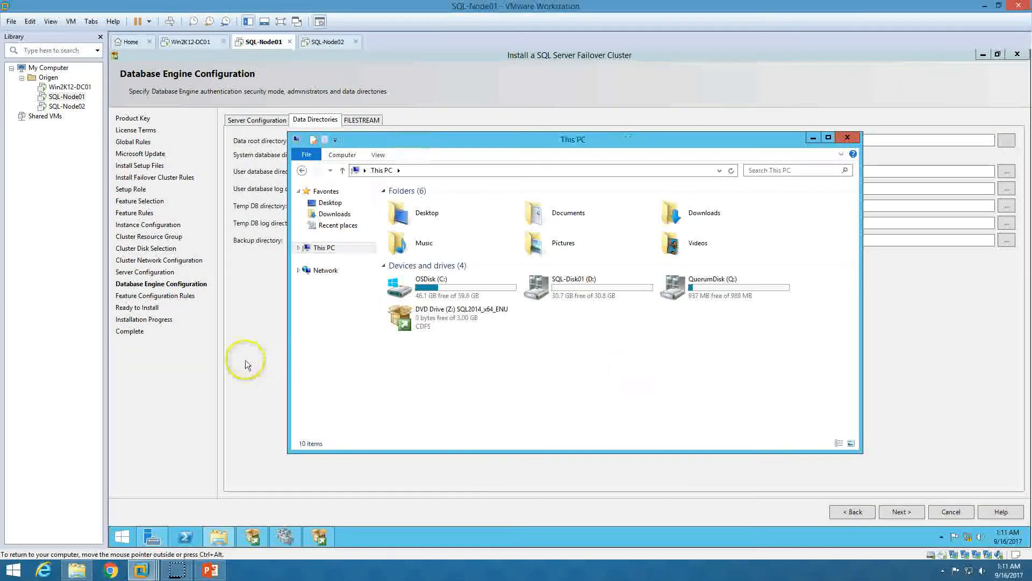
left_click(256, 354)
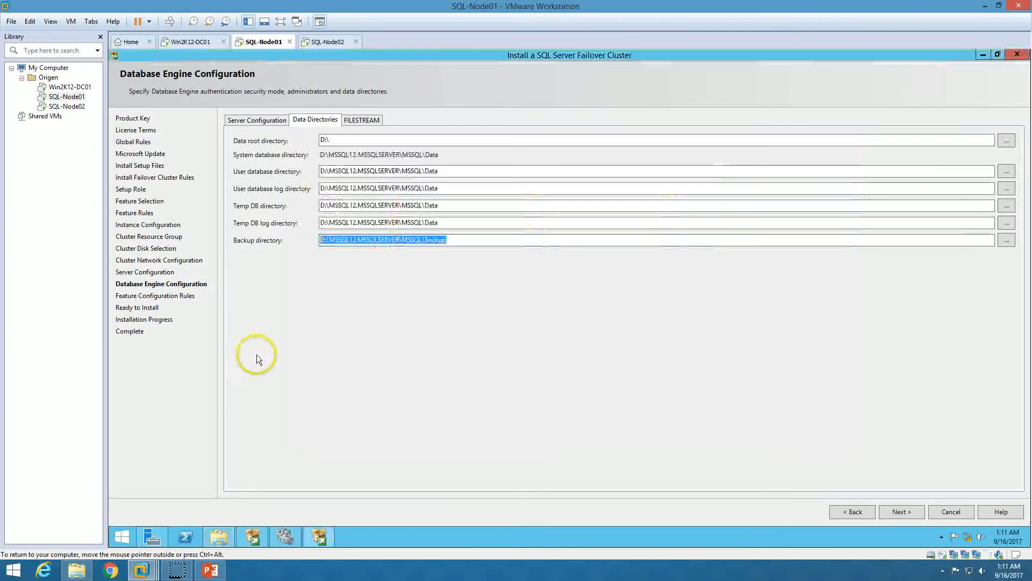
left_click(906, 514)
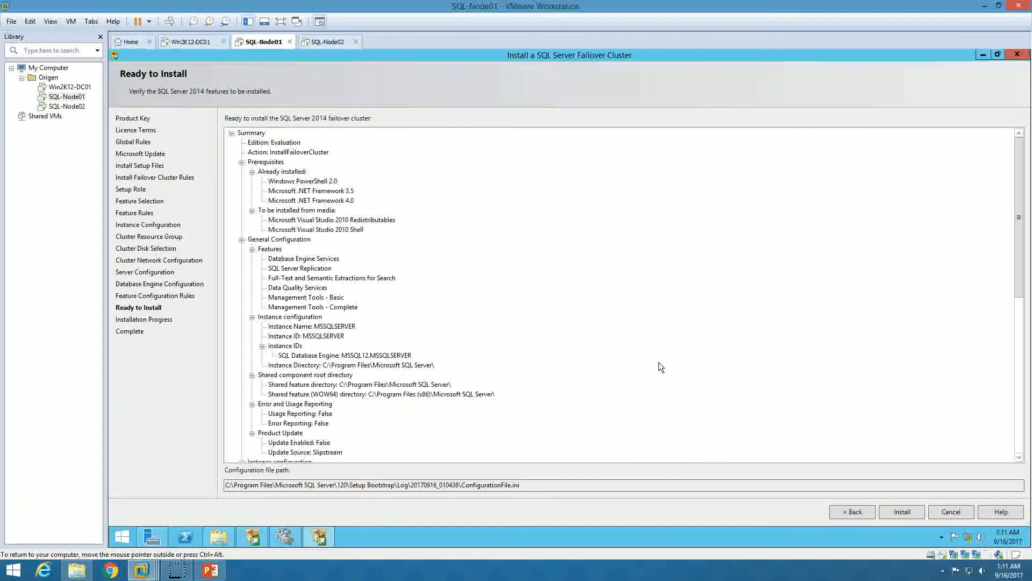
Scroll through the Ready to Install summary and inspect the configuration file path and name
left_click(563, 262)
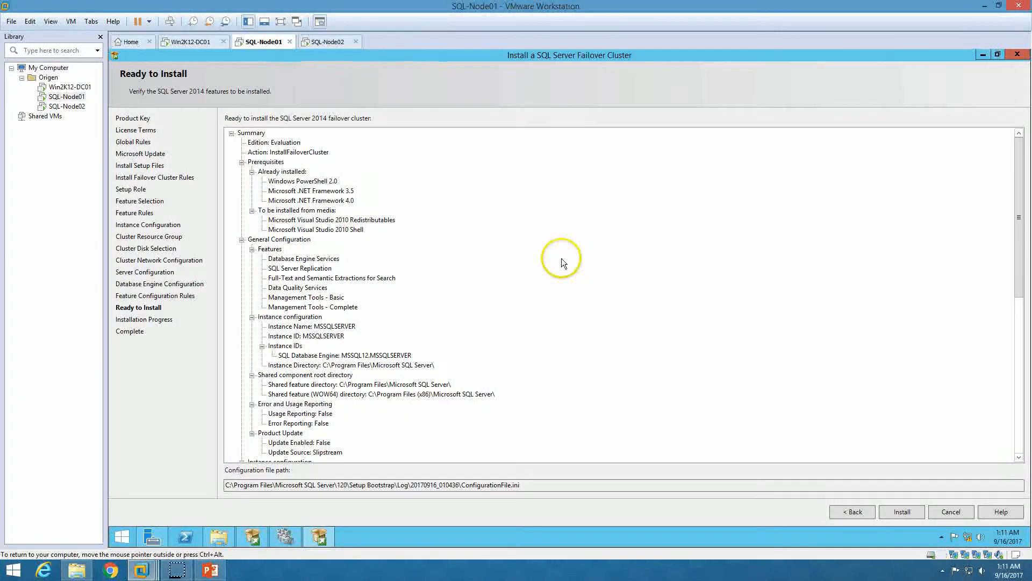
scroll(546, 327, "down", 7)
scroll(541, 357, "down", 4)
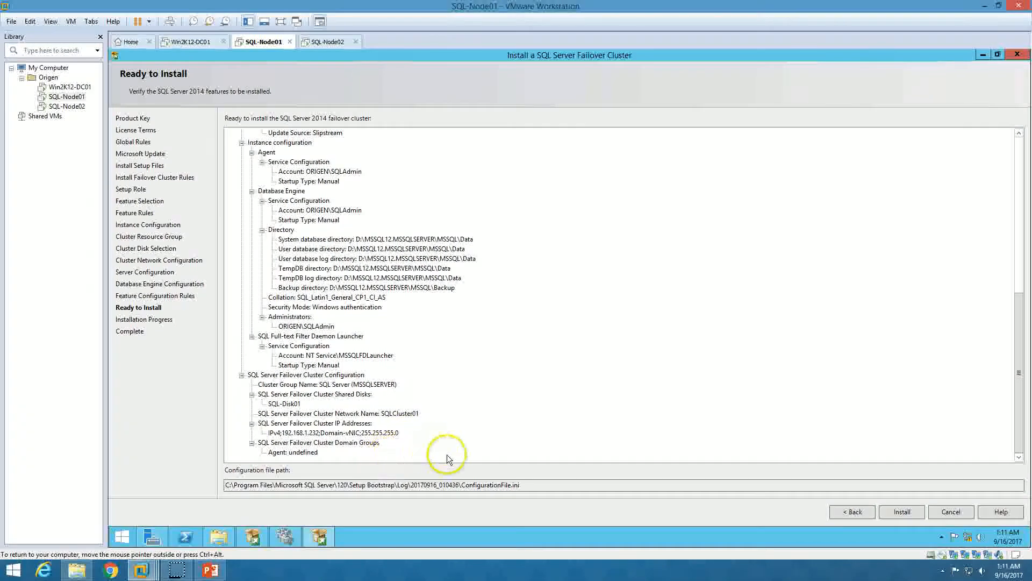
left_click_drag(533, 485, 248, 491)
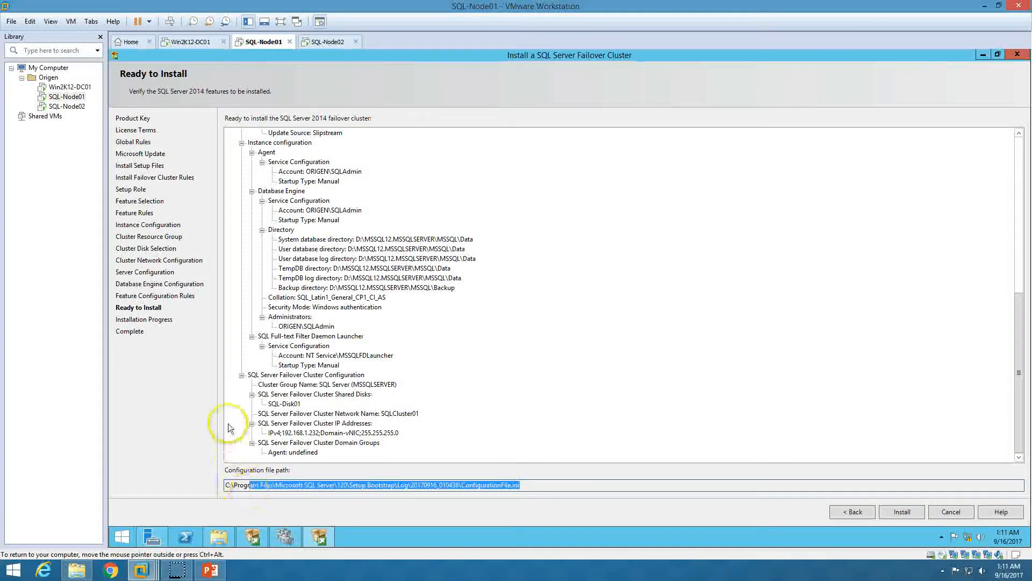
left_click(228, 425)
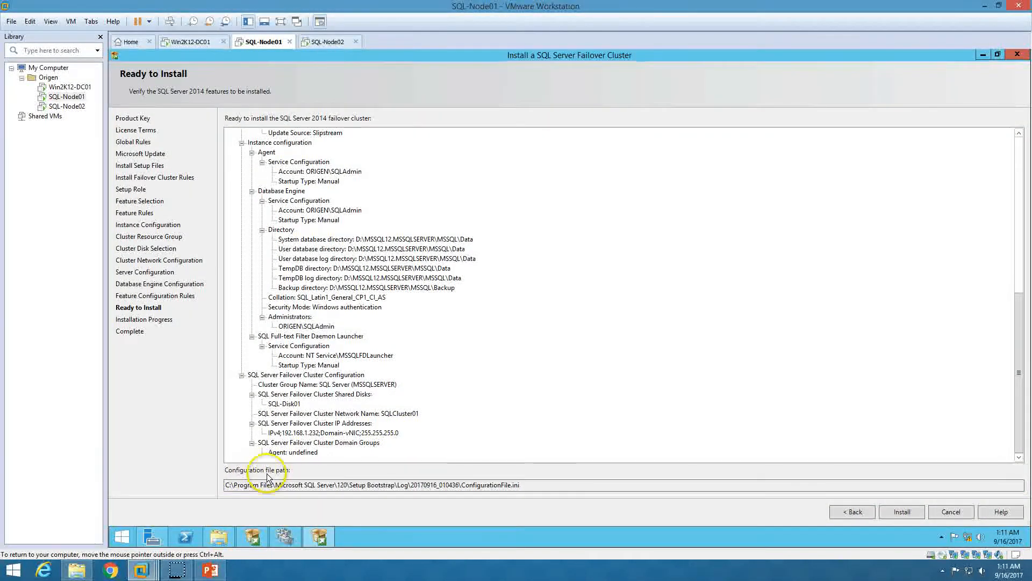
left_click_drag(526, 485, 461, 486)
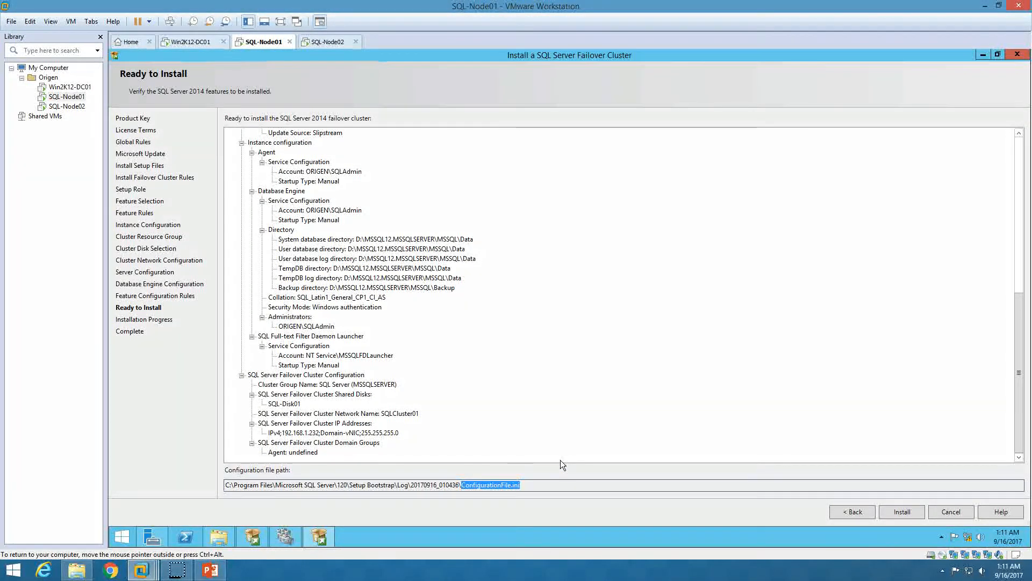
left_click(526, 347)
scroll(544, 350, "up", 10)
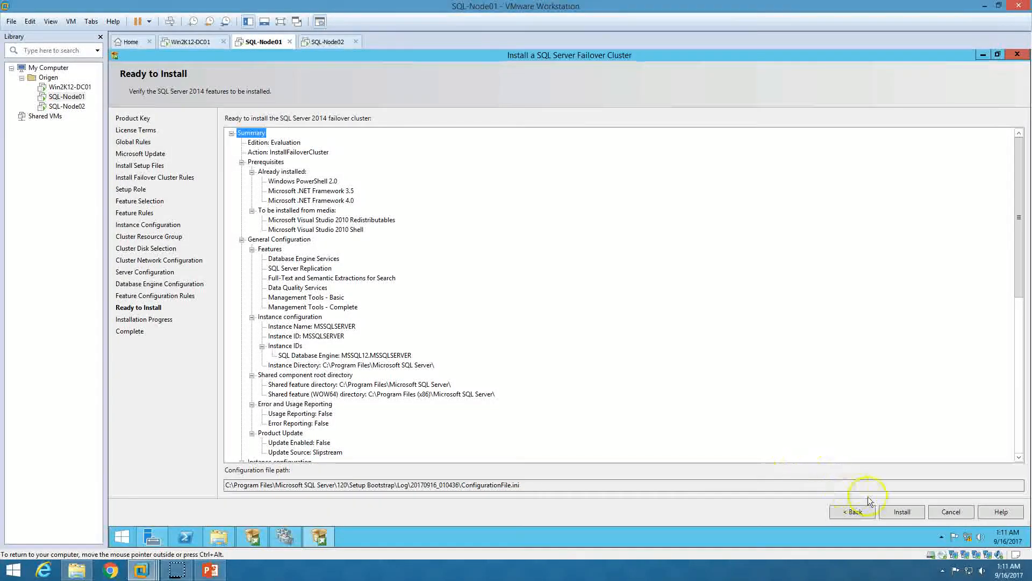
Start the SQL Server 2014 failover cluster installation
left_click(902, 511)
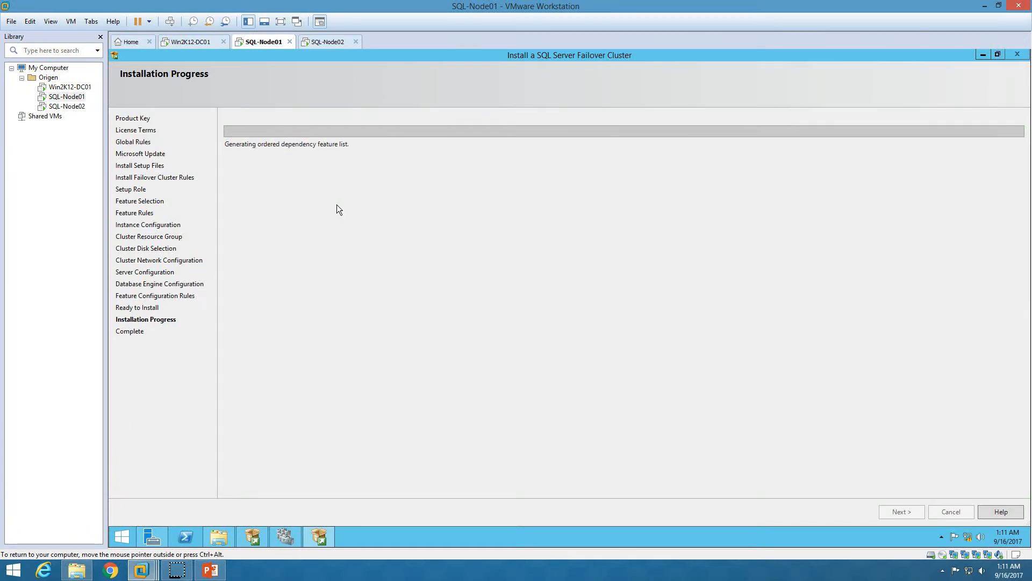
left_click(315, 188)
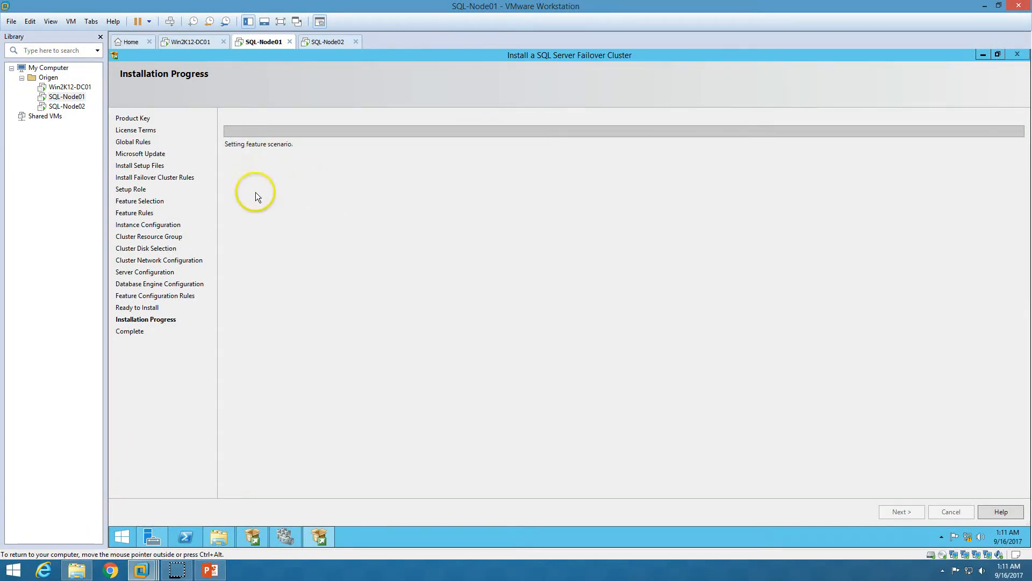
left_click(579, 157)
Refresh Failover Cluster Manager's Roles list, confirm no roles exist yet, then show the PowerPoint steps slide
left_click(286, 536)
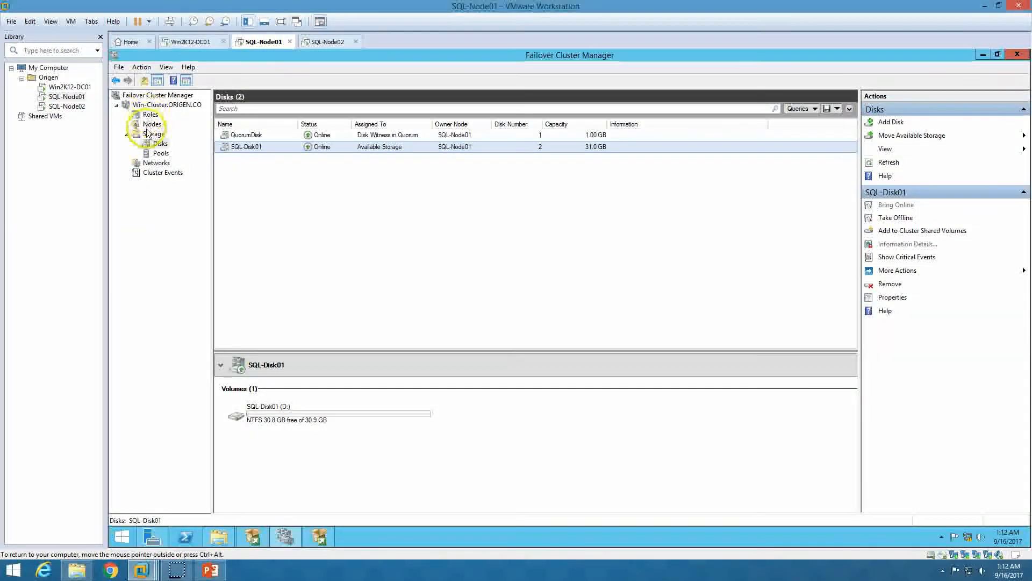
left_click(151, 114)
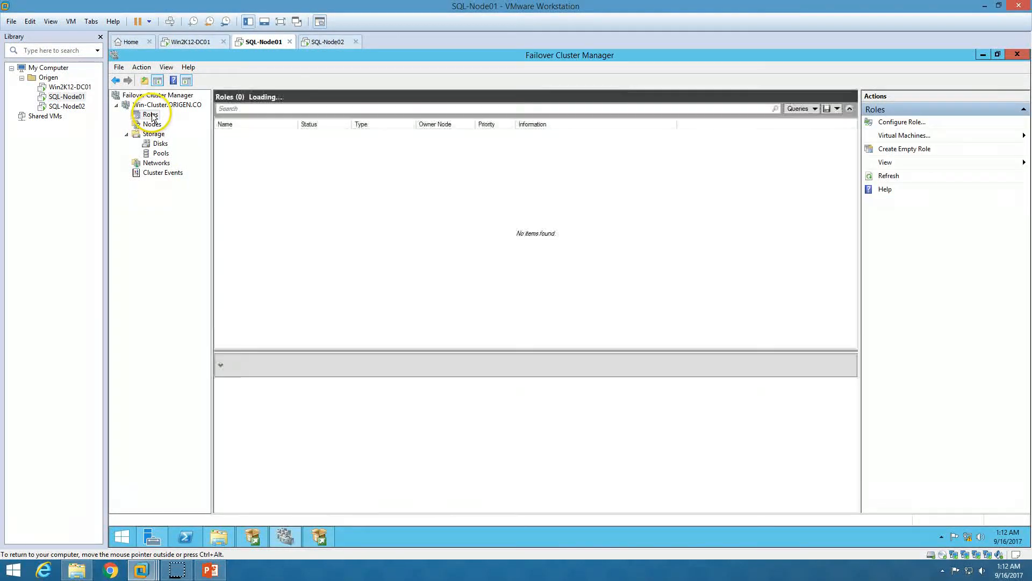
right_click(148, 114)
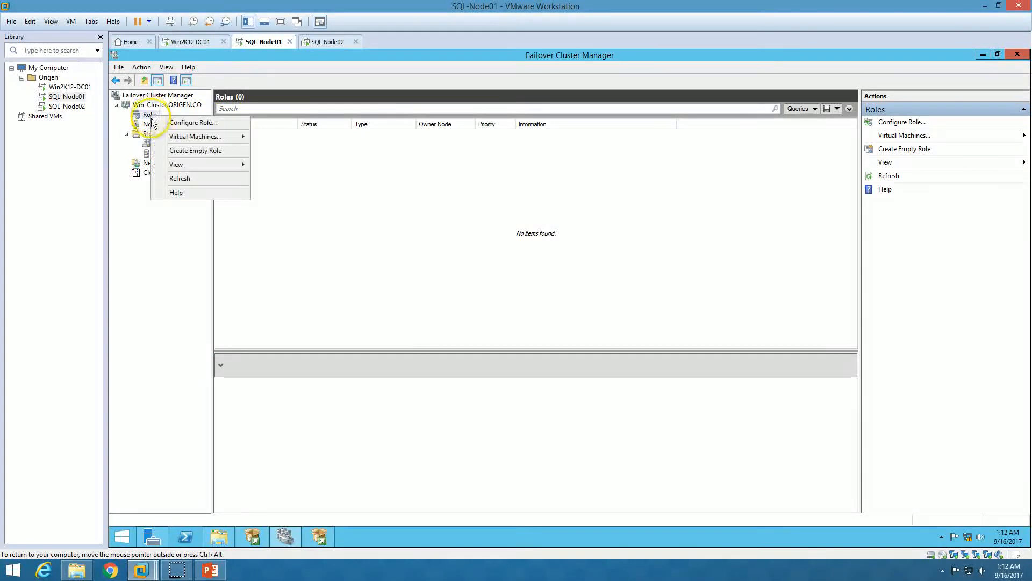
left_click(182, 178)
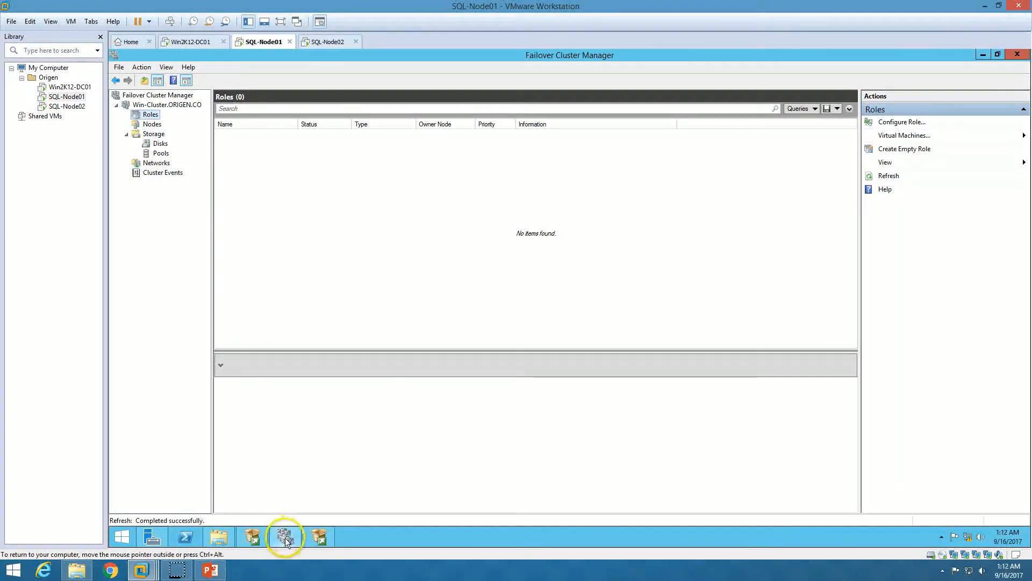
left_click(285, 537)
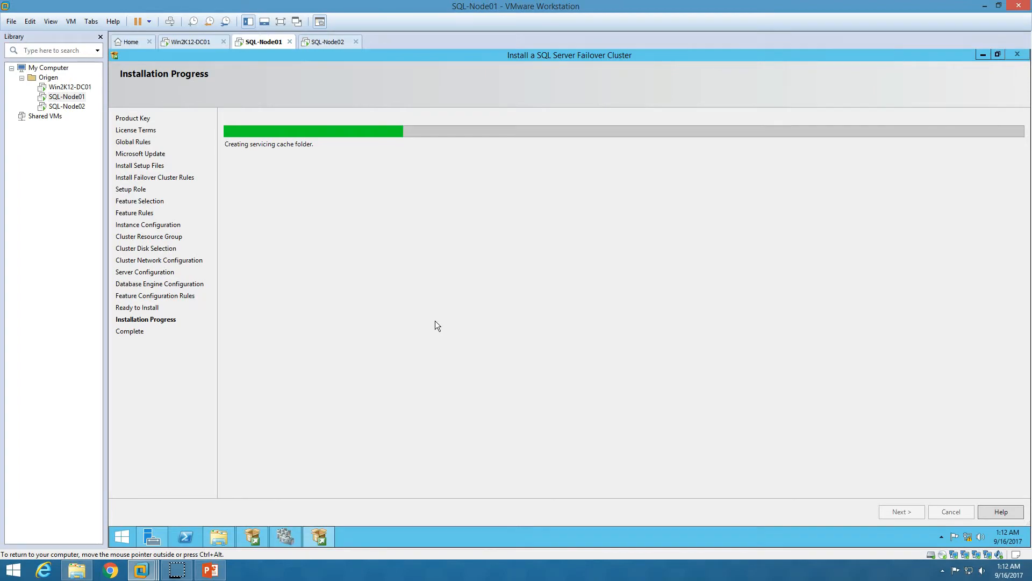
left_click(210, 570)
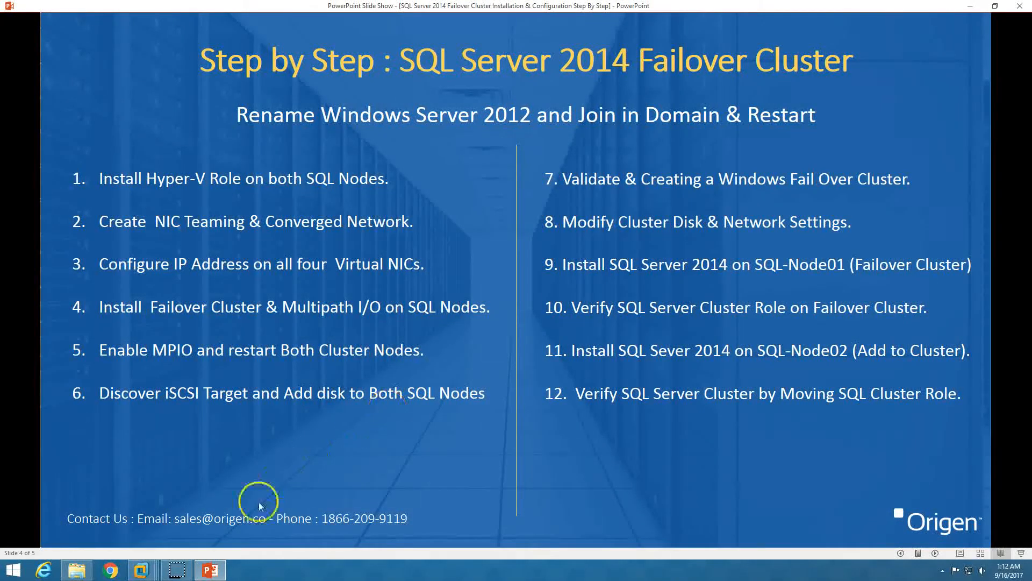
Go back from the PowerPoint slide to the VM's nearly finished installation progress
left_click(210, 569)
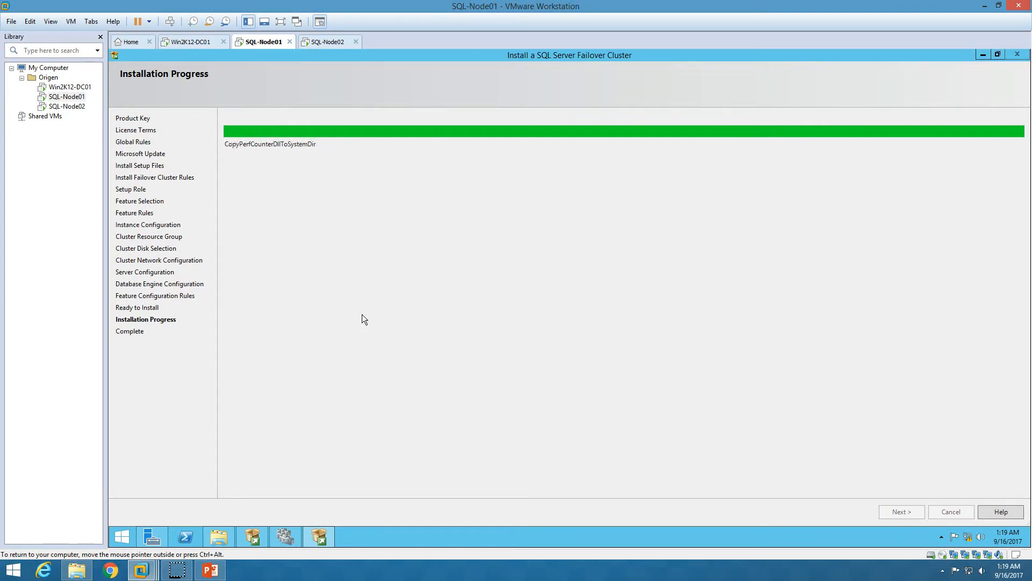
Show the SQL Server (MSSQLSERVER) role's resources and expand SQLCluster01 in Failover Cluster Manager
left_click(290, 535)
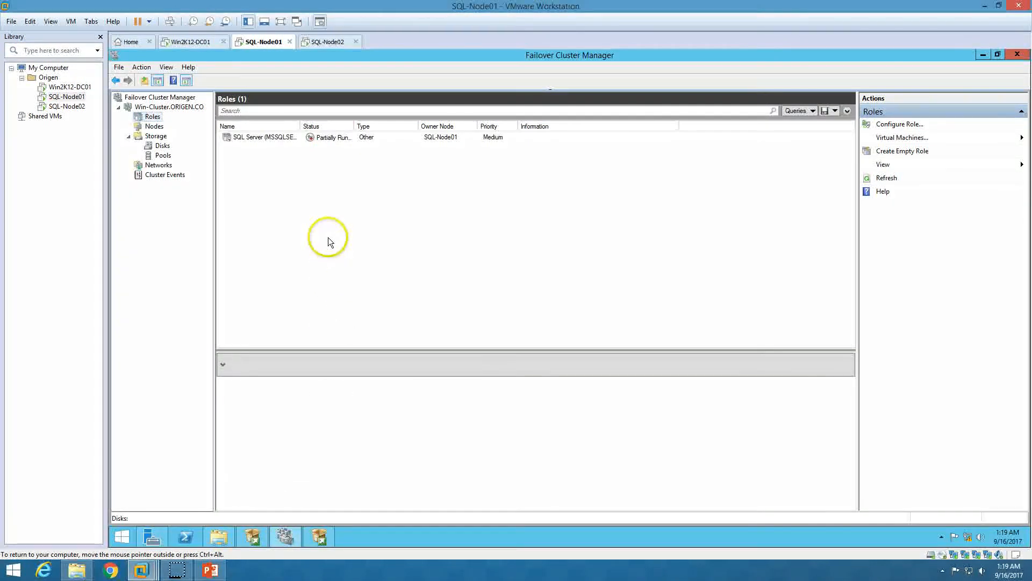
double_click(300, 125)
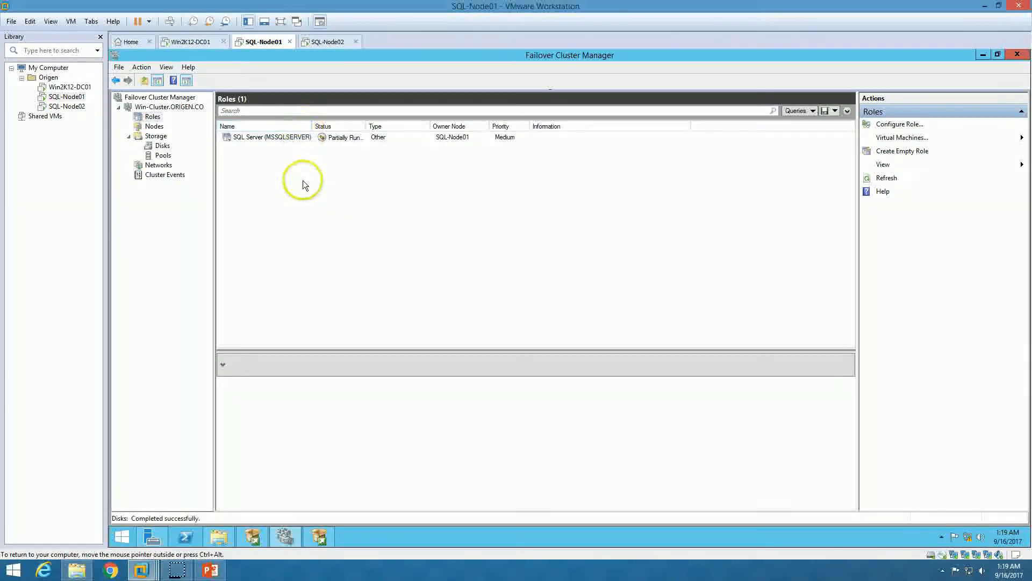
left_click(261, 138)
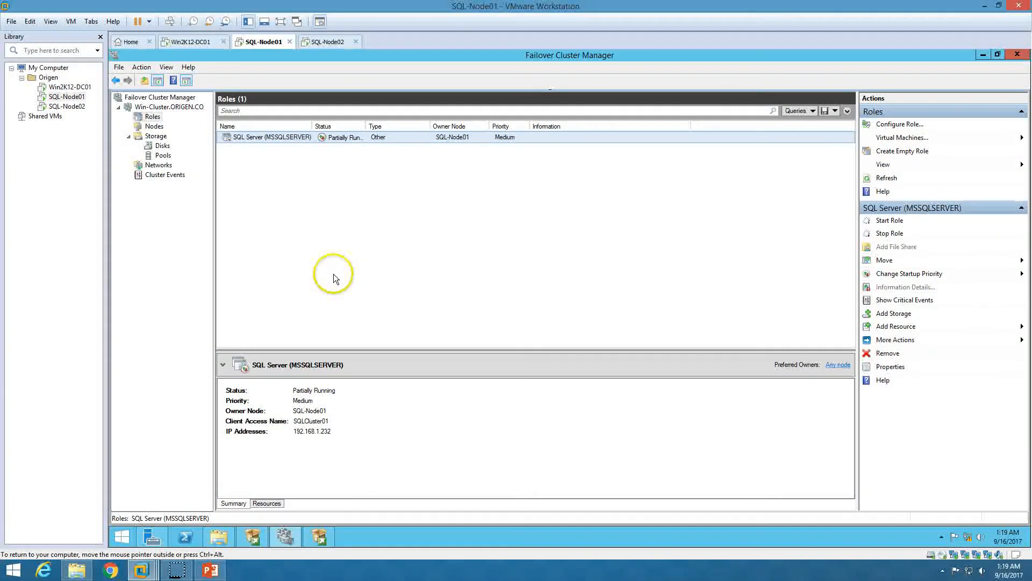
left_click(267, 502)
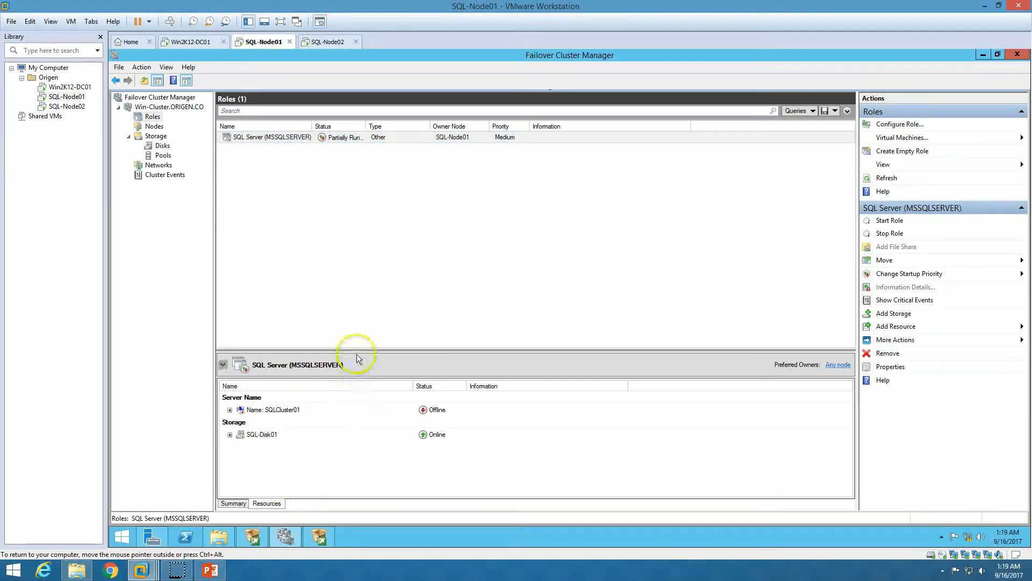
left_click_drag(357, 353, 358, 293)
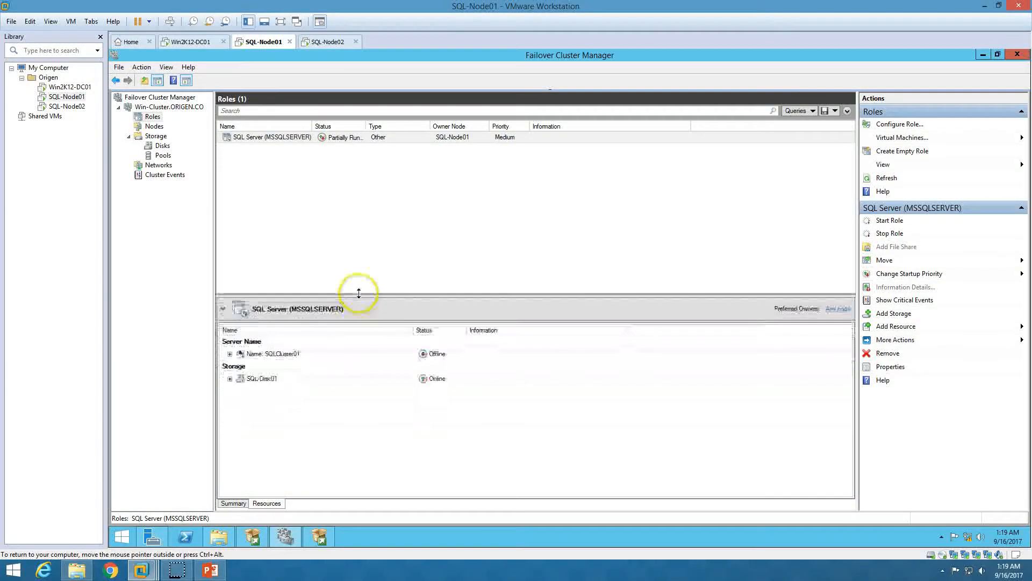
left_click(229, 353)
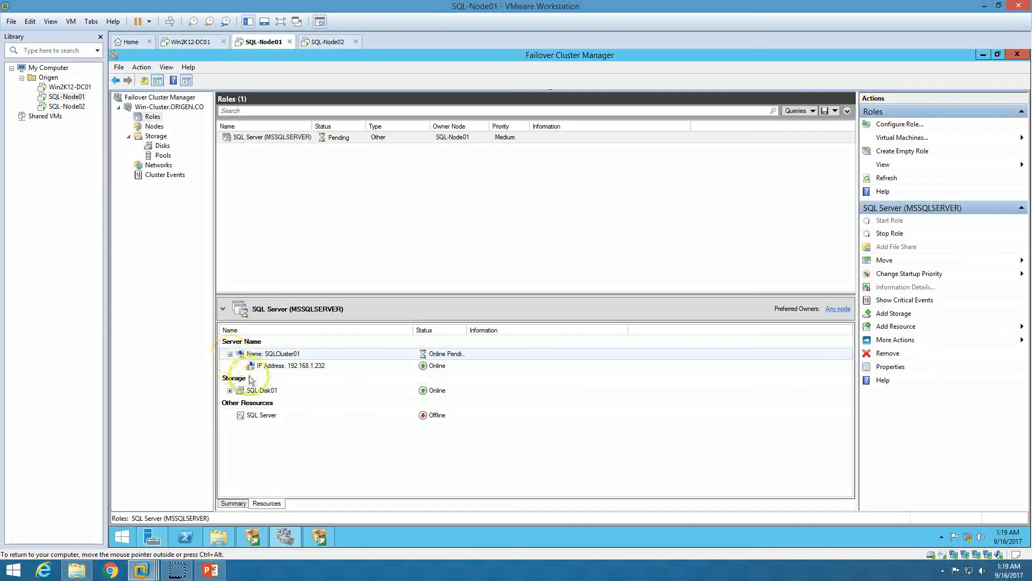
left_click(255, 415)
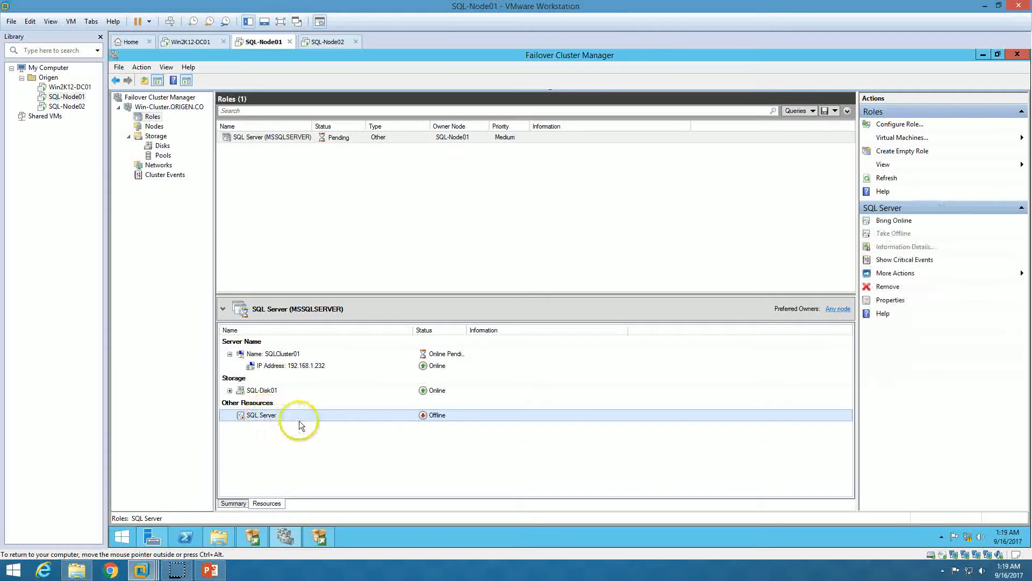
Check the setup progress, then inspect the SQLCluster01 and 192.168.1.232 resources
left_click(286, 537)
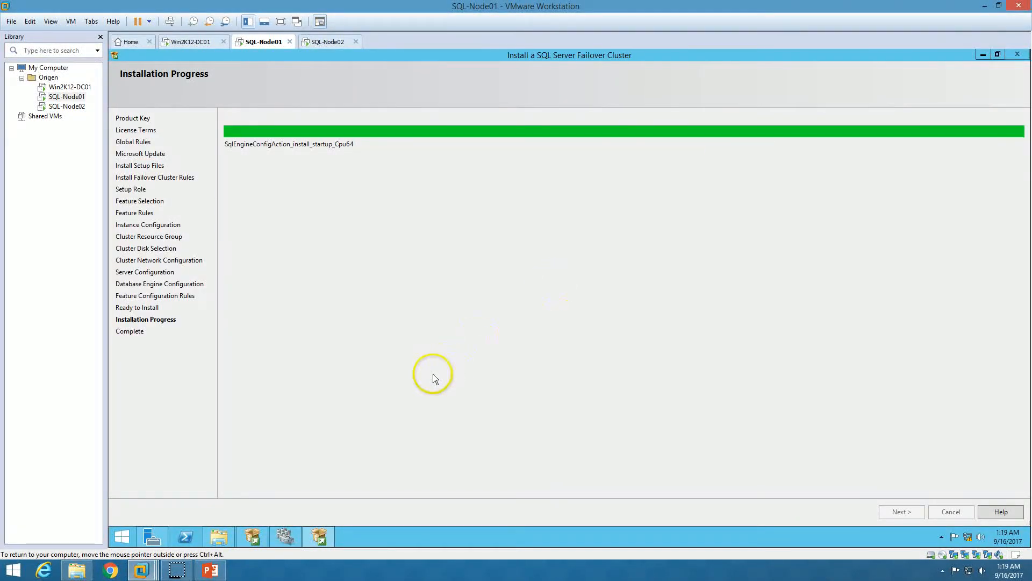
left_click(291, 536)
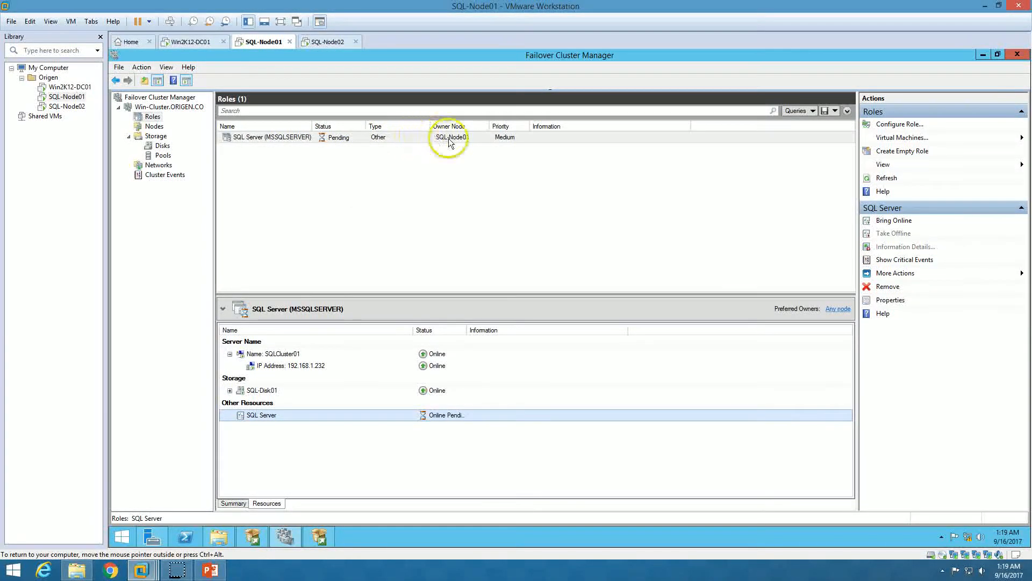
left_click(285, 535)
left_click(285, 533)
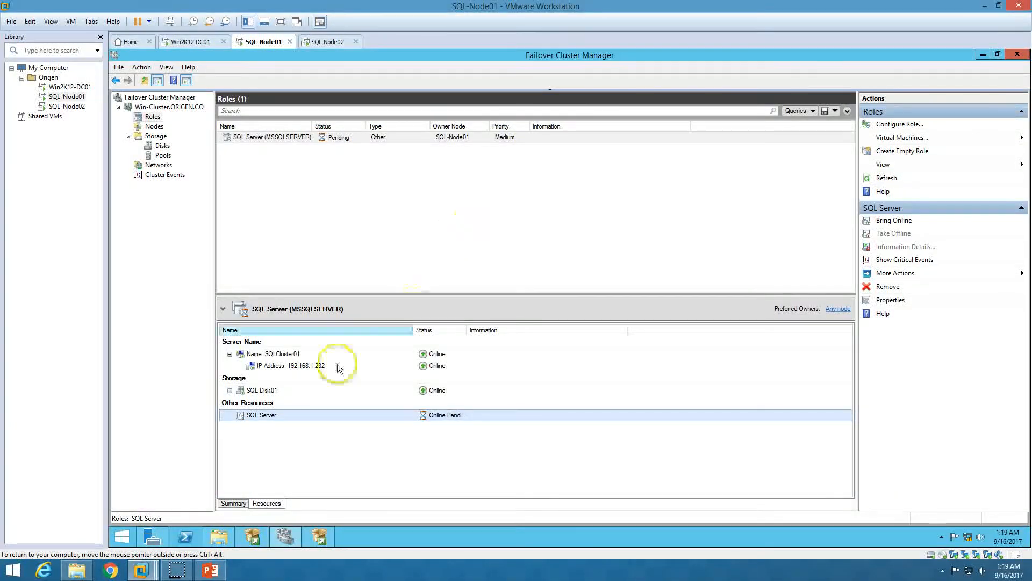
left_click(284, 541)
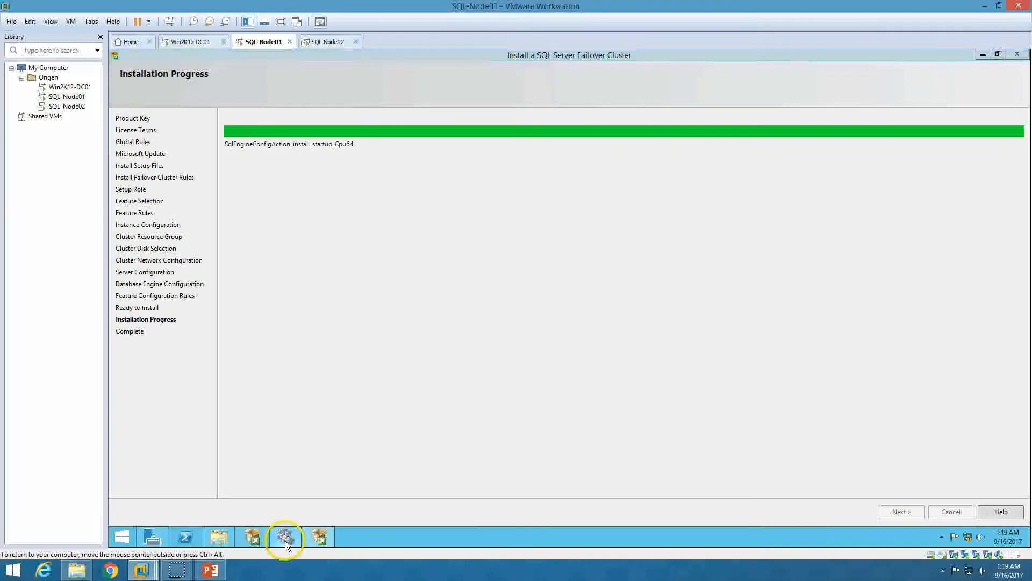
left_click(285, 540)
left_click(268, 355)
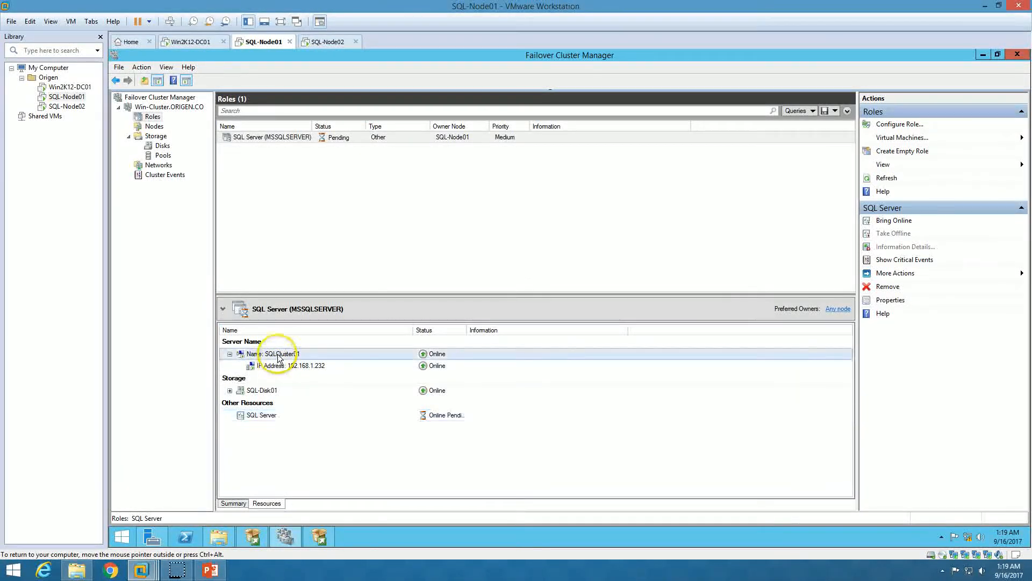
left_click(307, 368)
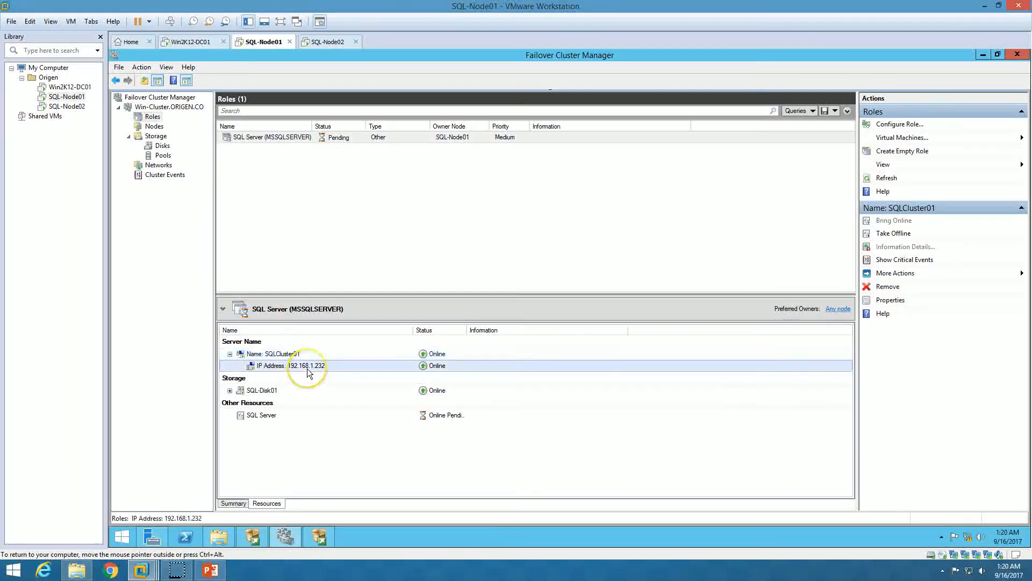
Ping sqlcluster01 from a Command Prompt, then minimize windows to reveal the setup Complete page
right_click(122, 536)
left_click(172, 437)
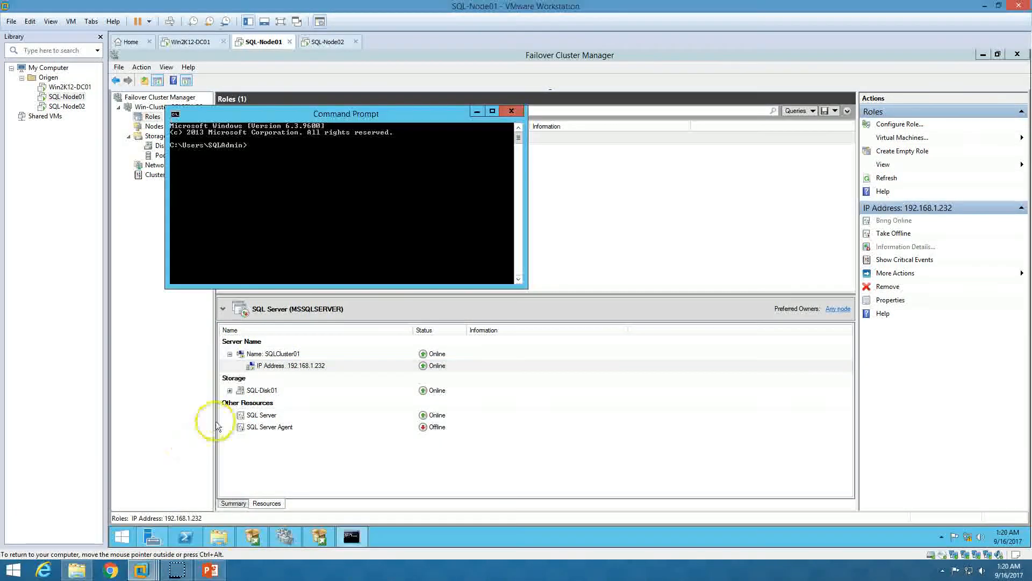
type("ping ")
type("sql")
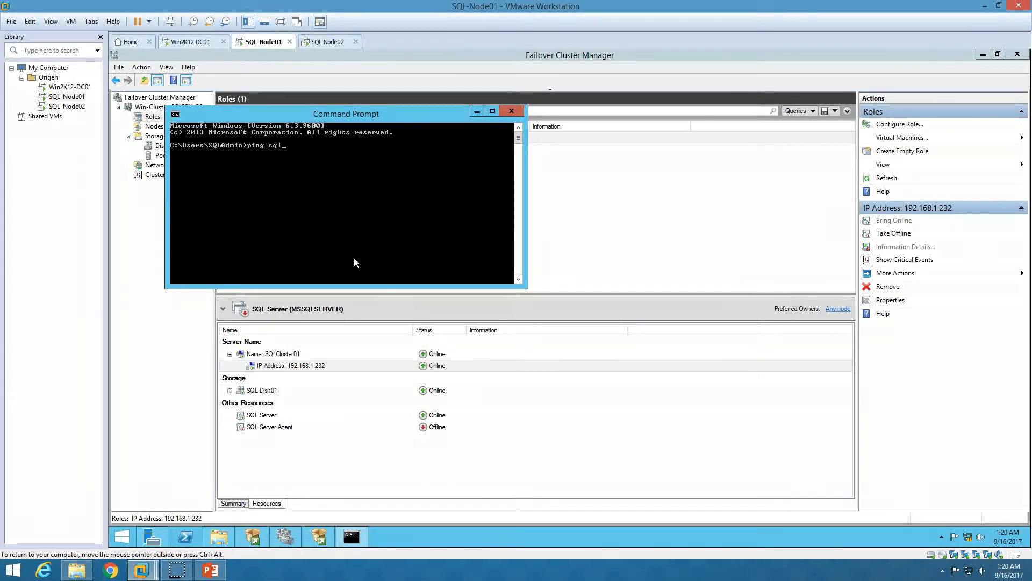
key("BackSpace")
type("lcluster01")
key("Return")
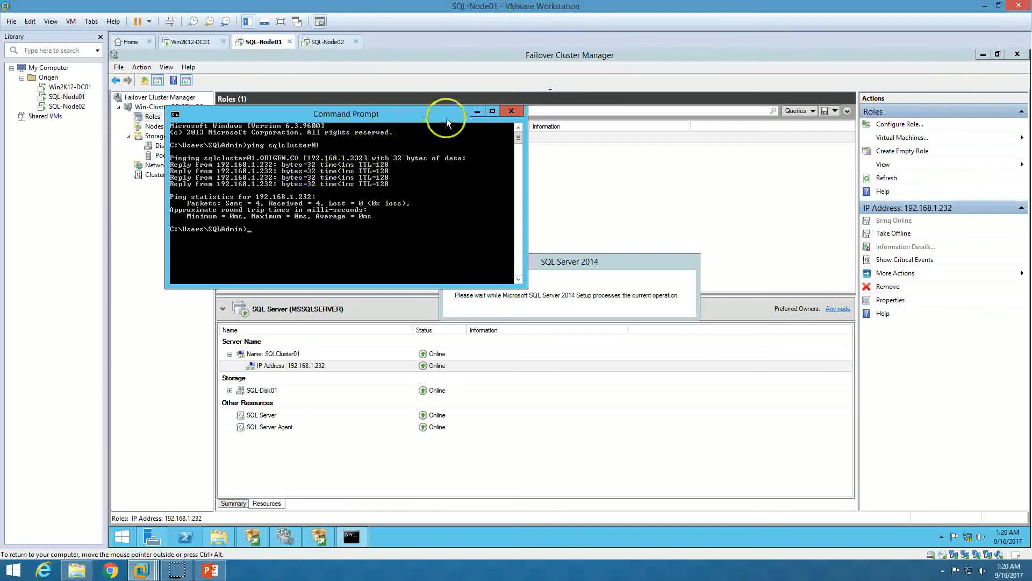
left_click(477, 111)
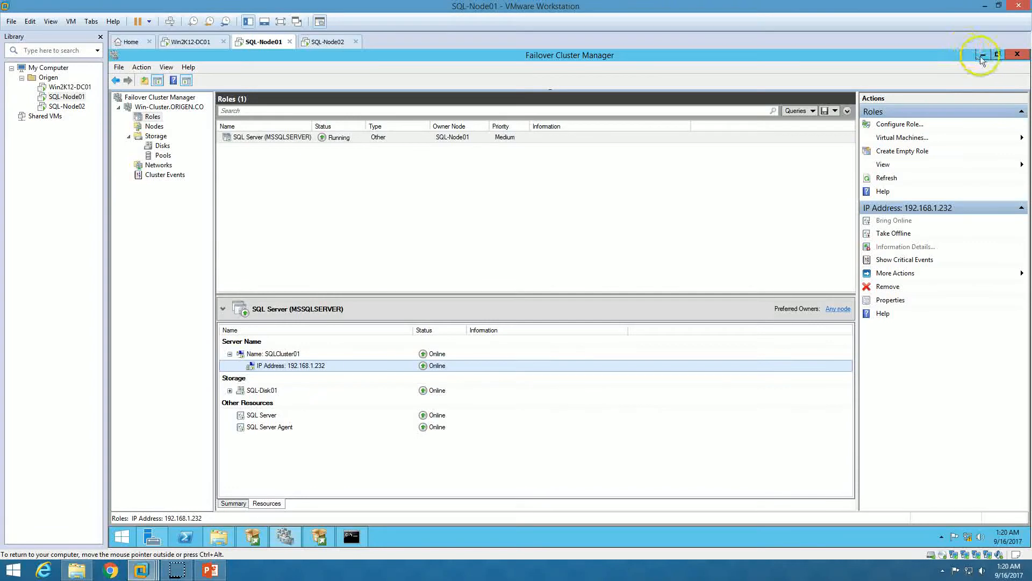
left_click(983, 54)
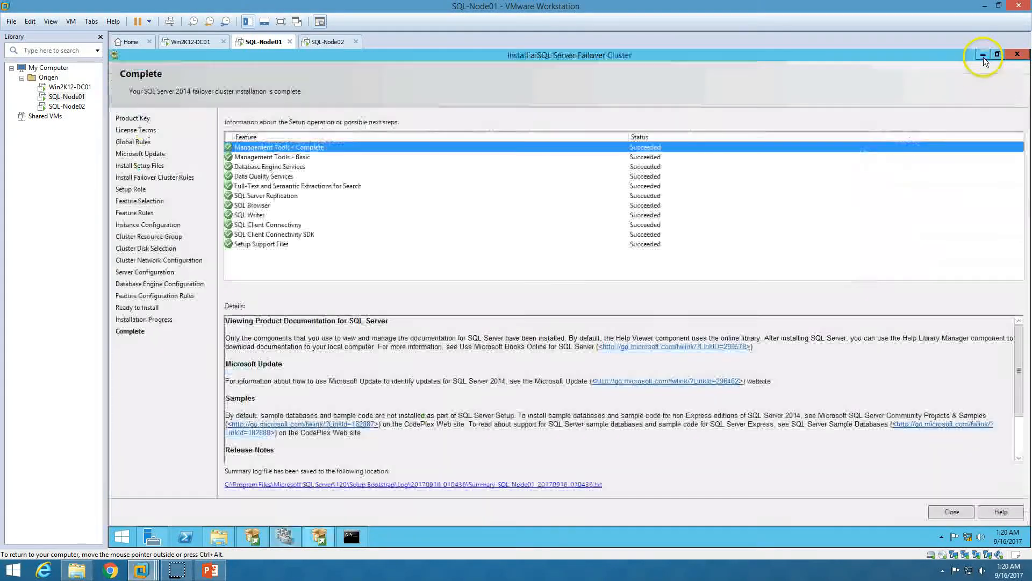
Review the installed features' status and close the finished SQL Server setup wizard
left_click(300, 156)
left_click(308, 176)
left_click_drag(307, 177, 333, 156)
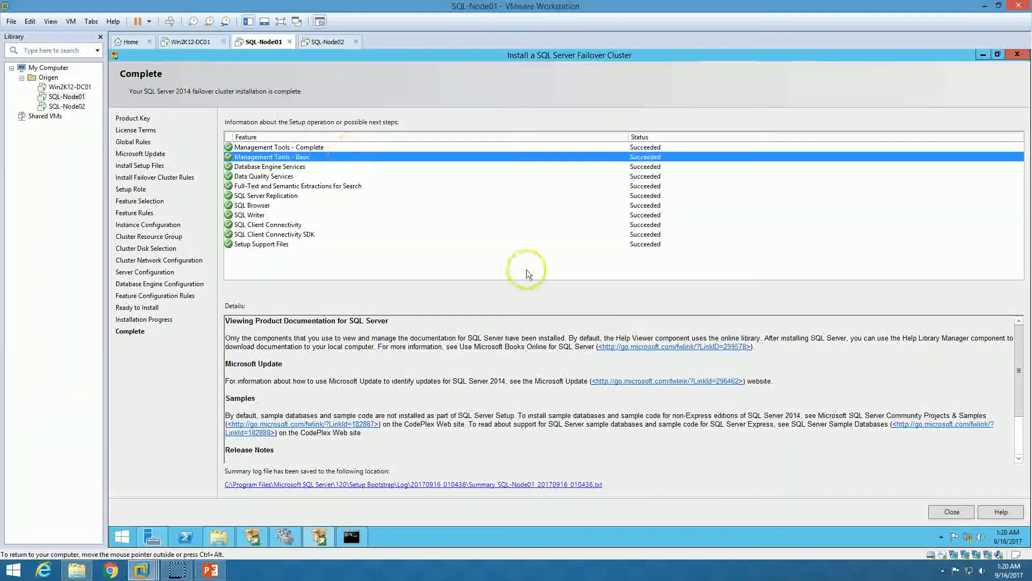
left_click(953, 512)
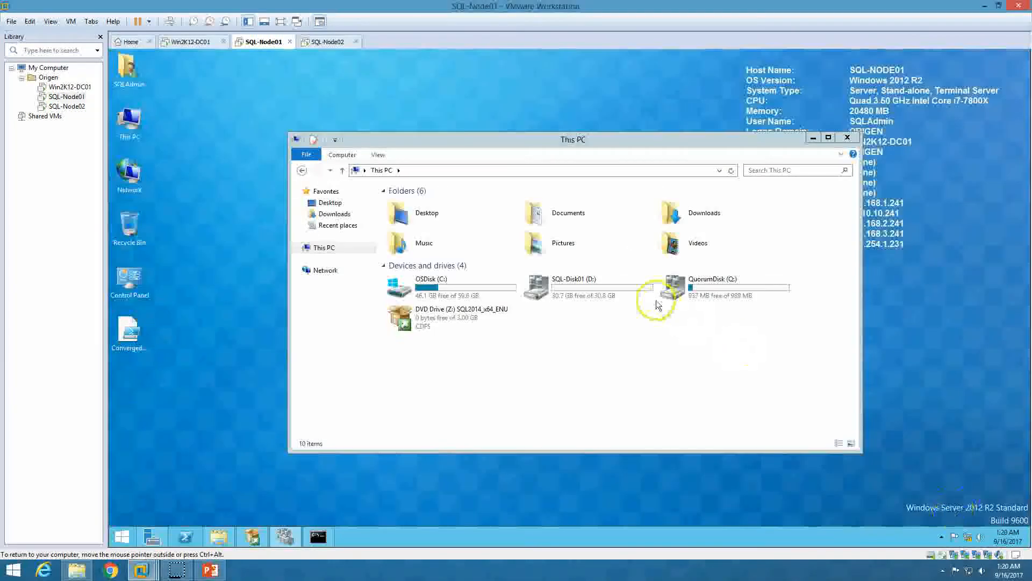
Close This PC and the Installation Center, restore Failover Cluster Manager, and view the PowerPoint slide
left_click(848, 138)
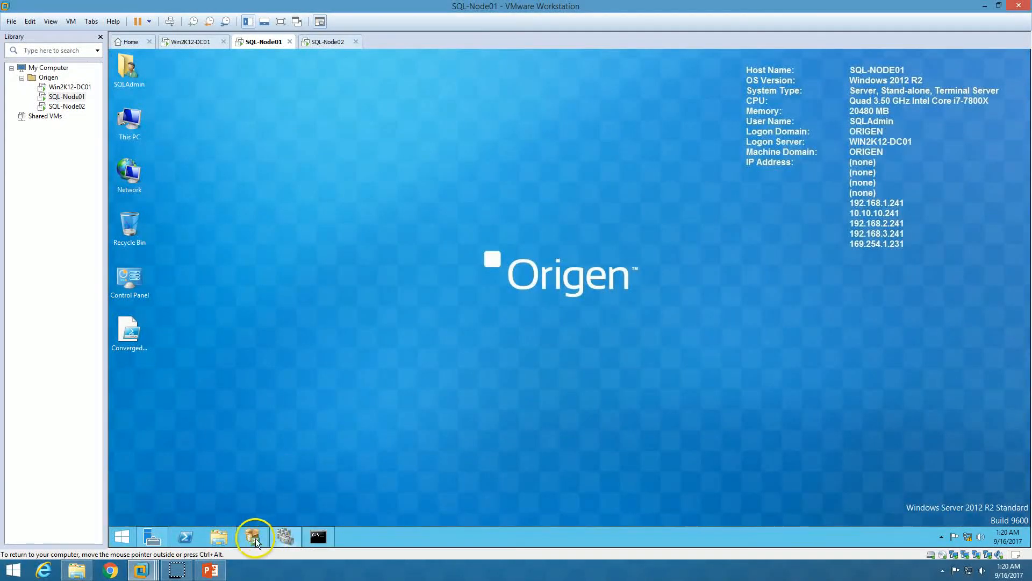
left_click(263, 538)
left_click(527, 51)
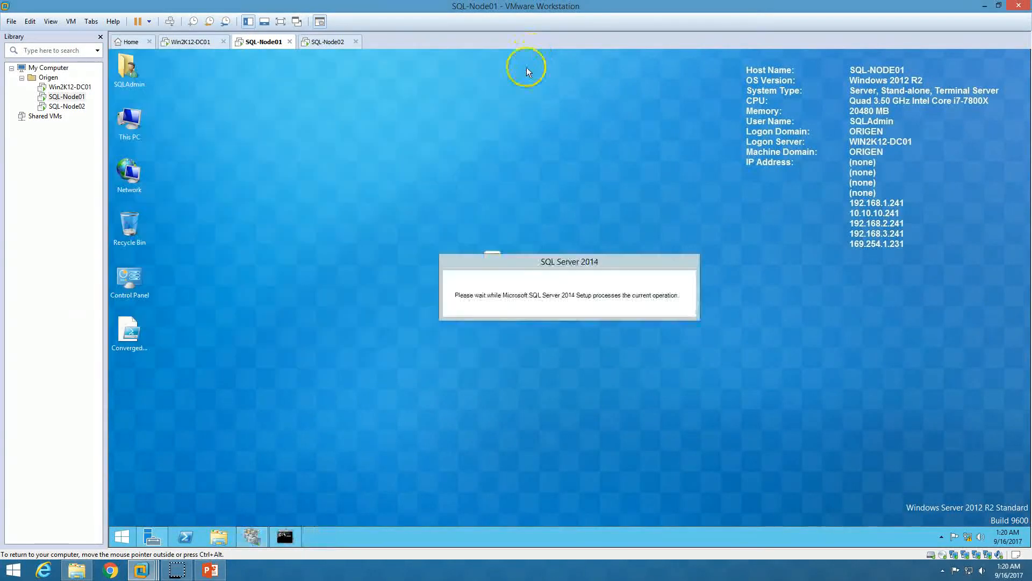
left_click(259, 529)
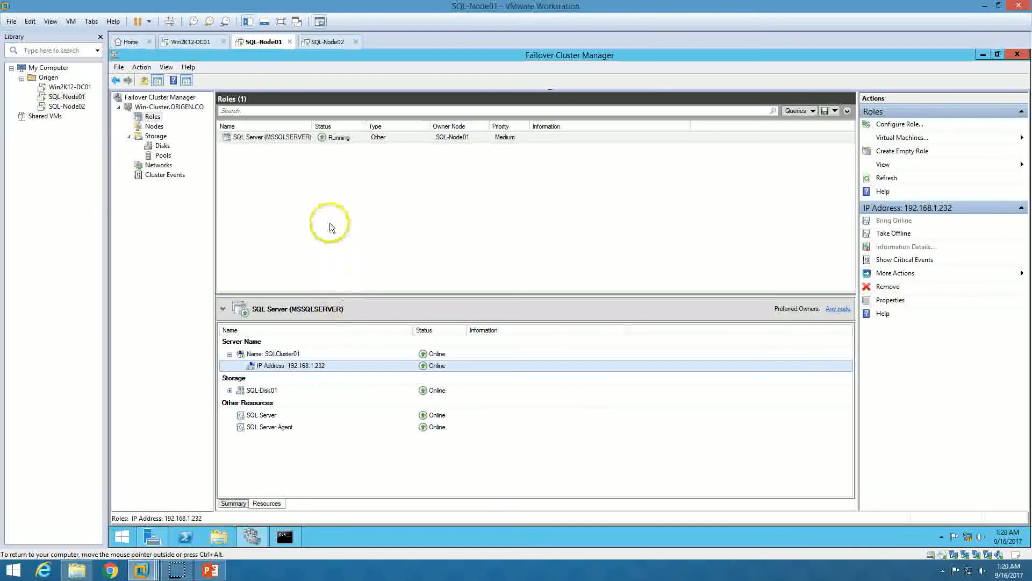
left_click(211, 569)
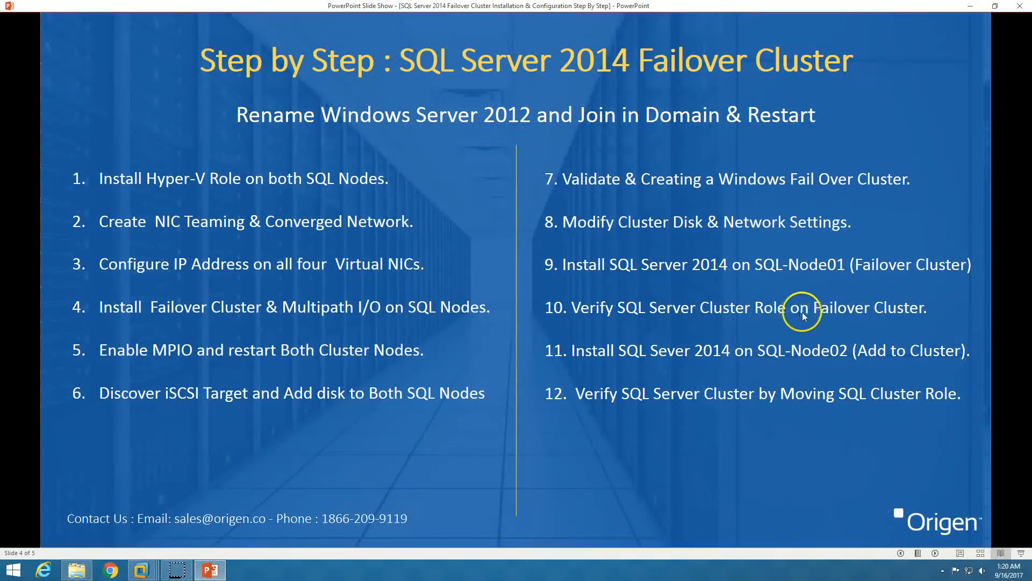
left_click(210, 569)
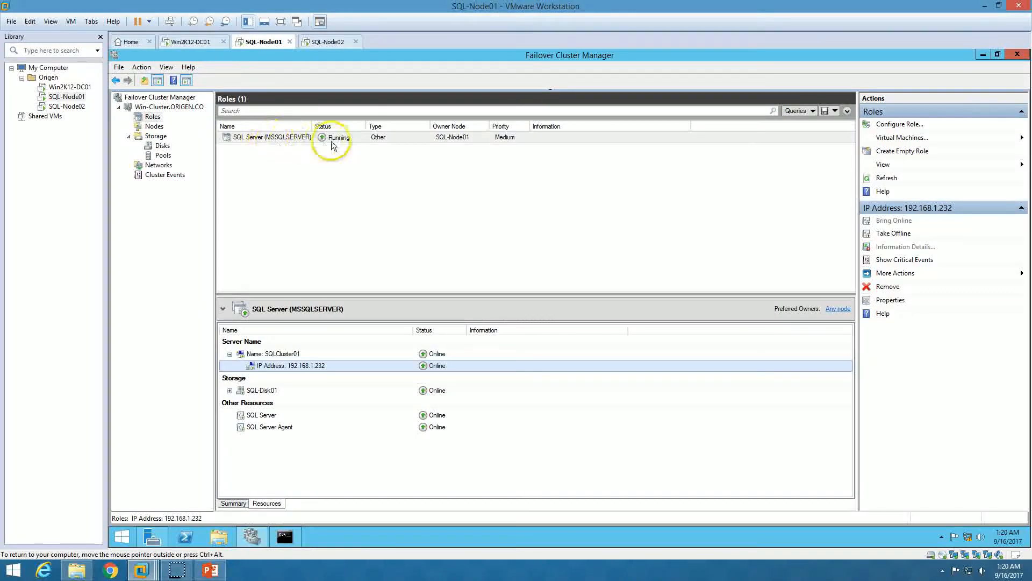
Open the SQL Server (MSSQLSERVER) role properties, look over its Failover settings, and close with OK
right_click(292, 139)
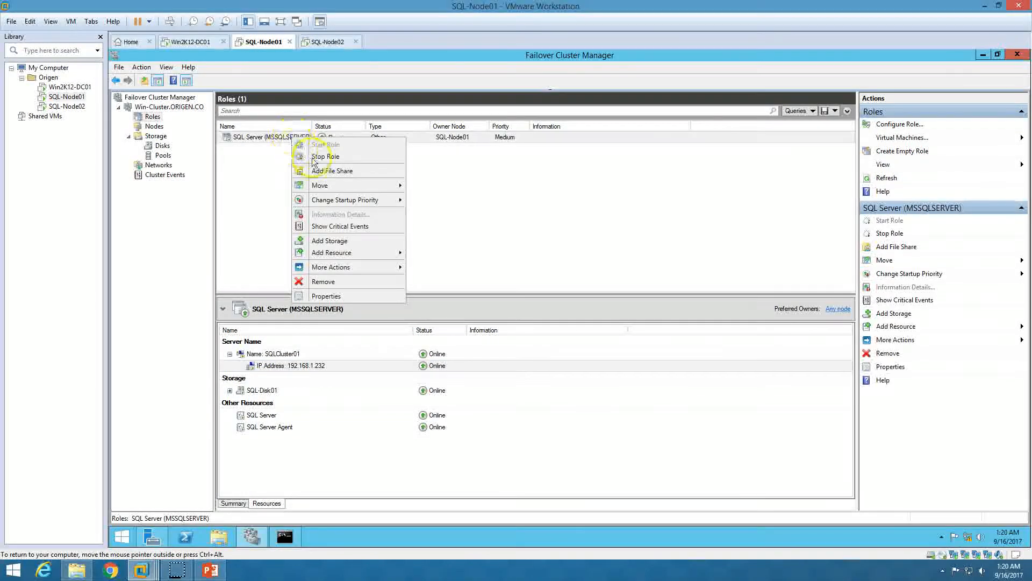
left_click(491, 189)
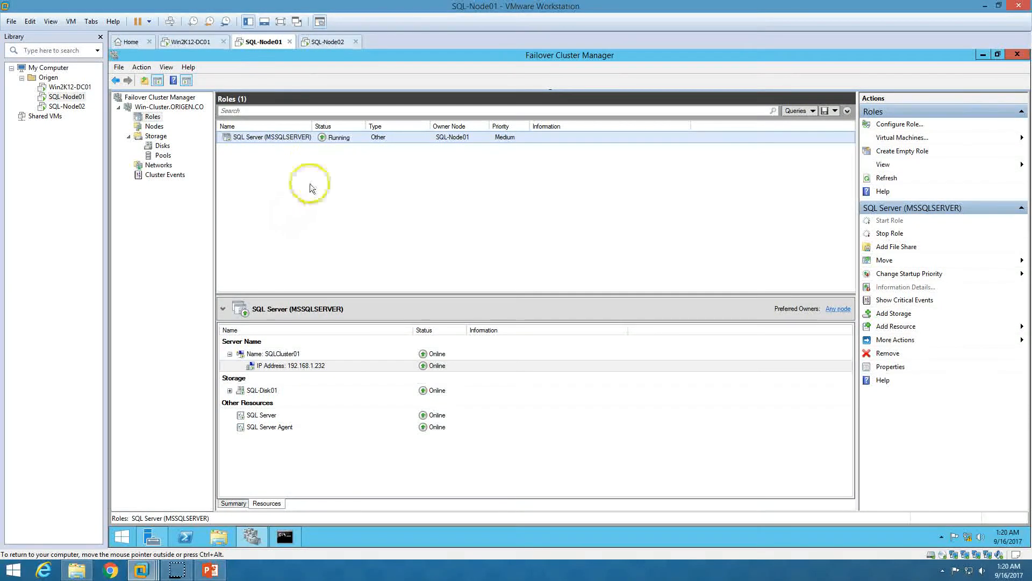
right_click(307, 138)
left_click(361, 296)
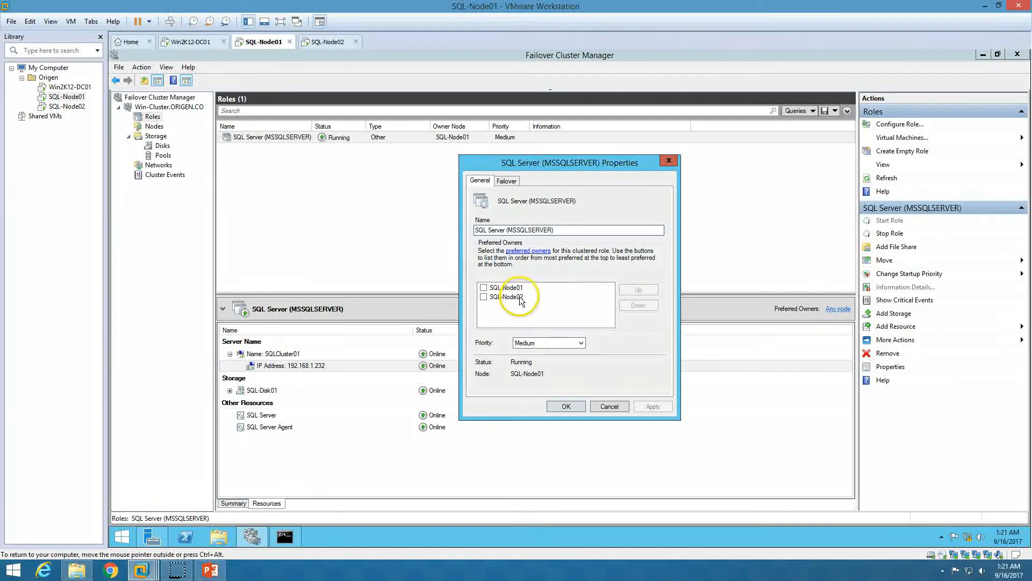
left_click(511, 183)
left_click(480, 180)
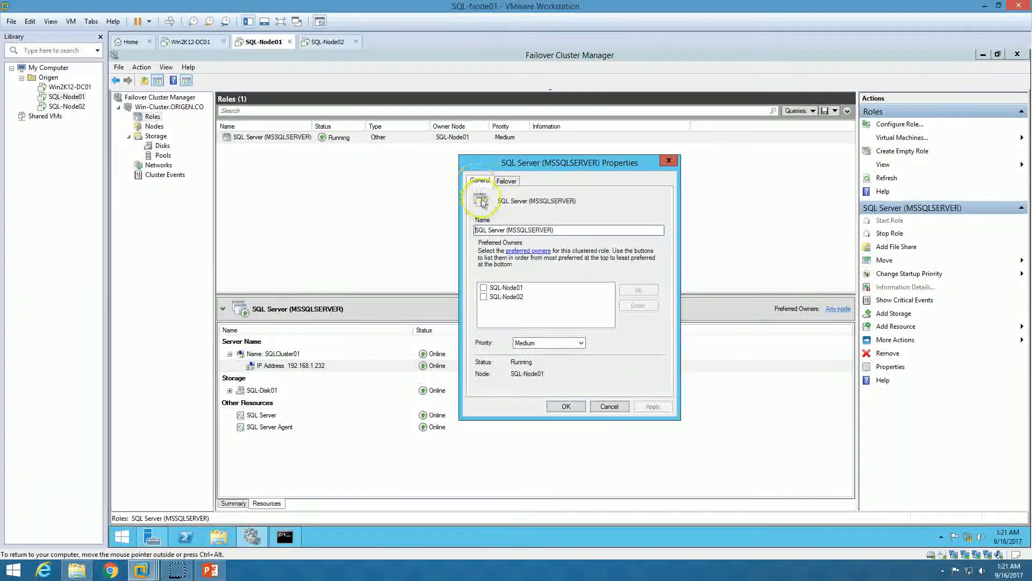
left_click(566, 406)
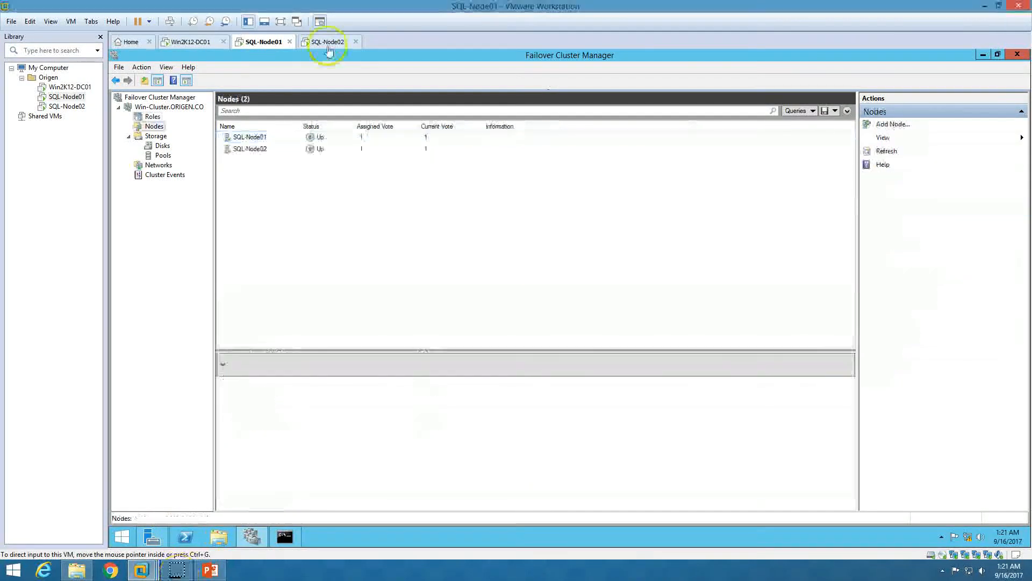
Switch to SQL-Node02 and dismiss Server Manager's Hyper-V manageability details
left_click(327, 42)
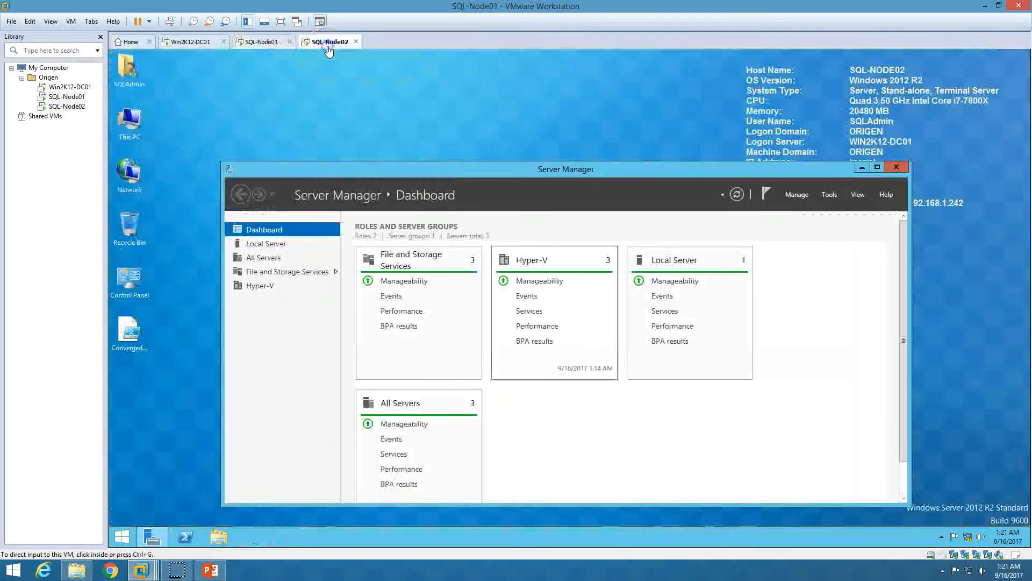
double_click(411, 169)
left_click(411, 165)
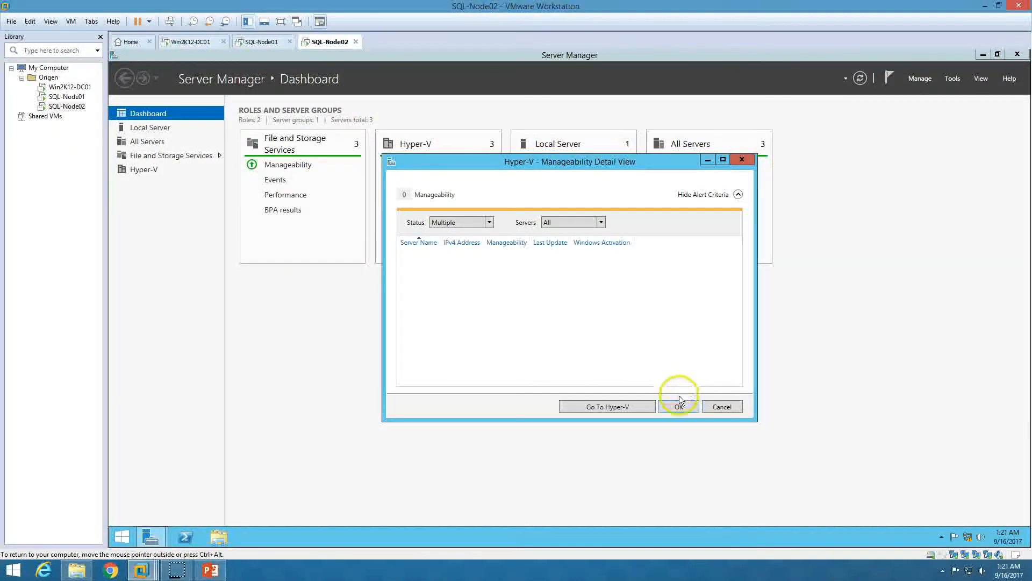
left_click(721, 403)
In SQL-Node02's CD/DVD (SATA) settings, enable connect at power on and Use ISO image file
right_click(327, 43)
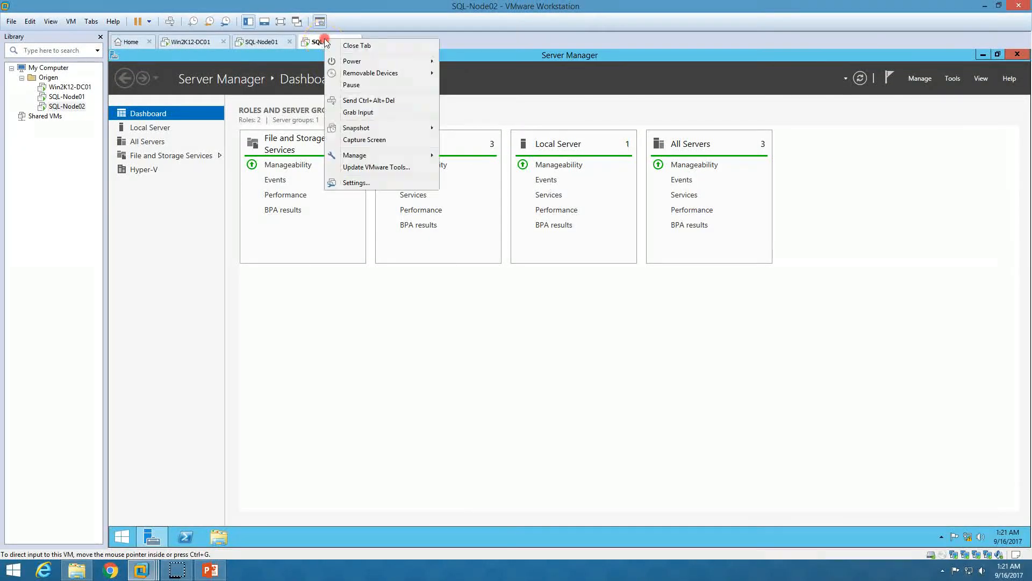
left_click(362, 180)
left_click(426, 192)
left_click(539, 171)
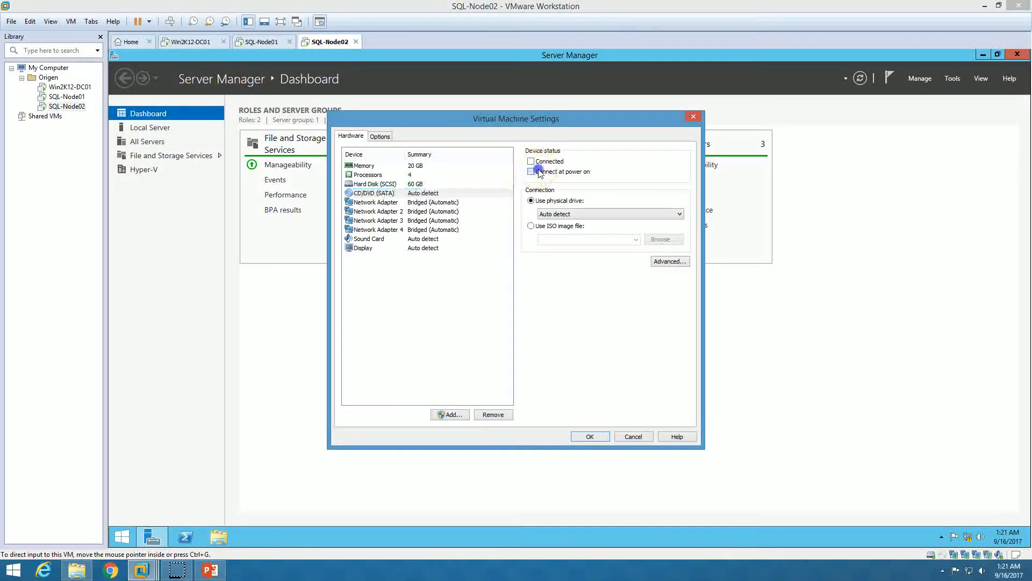
left_click(560, 226)
Select the SQLServer2014SP2 ISO from D:\ISO\SQL Server, apply the settings, and minimize Server Manager
left_click(652, 240)
left_click(388, 360)
type("iso")
key("Return")
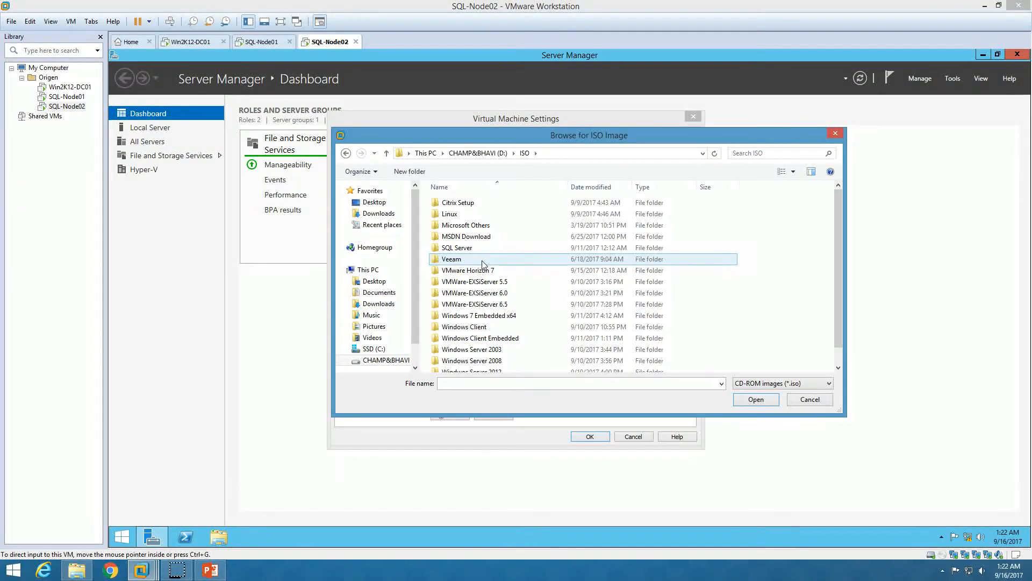
double_click(480, 249)
left_click(478, 237)
left_click(746, 398)
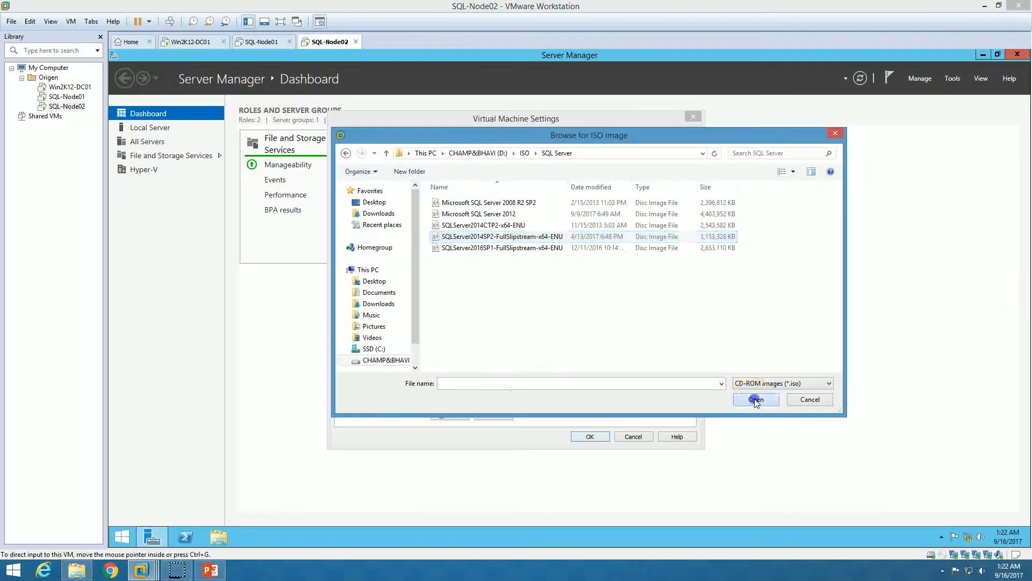
left_click(590, 436)
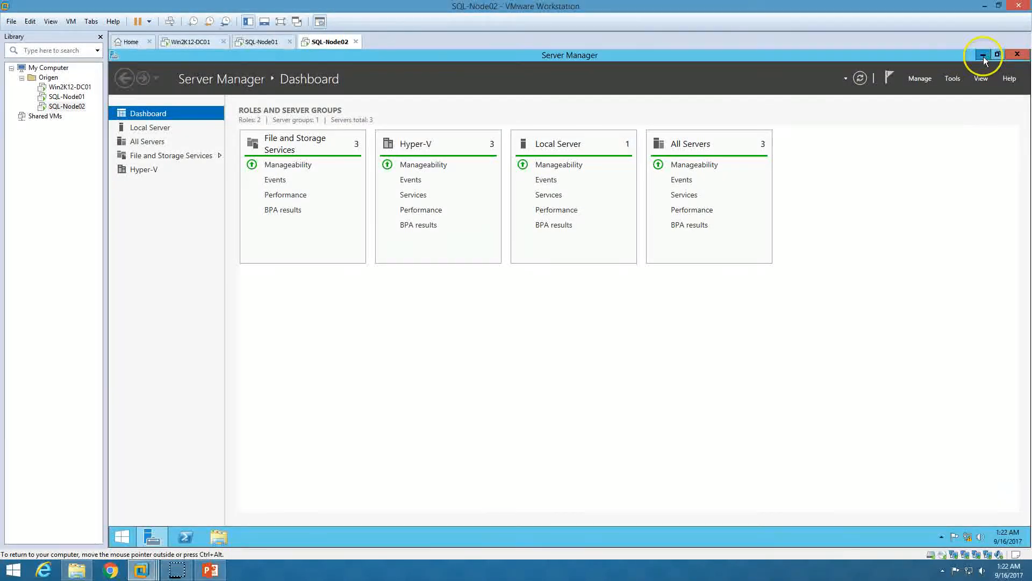
left_click(982, 55)
Run SQL Server 2014 setup from DVD Drive (Z:), allowing it in UAC, and tidy the desktop
double_click(121, 121)
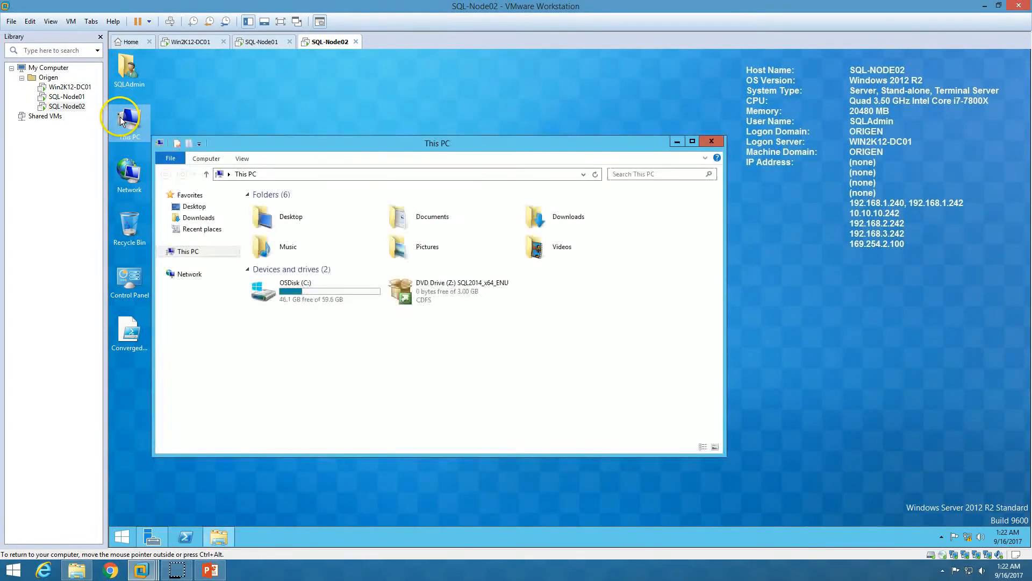
left_click(436, 297)
double_click(435, 298)
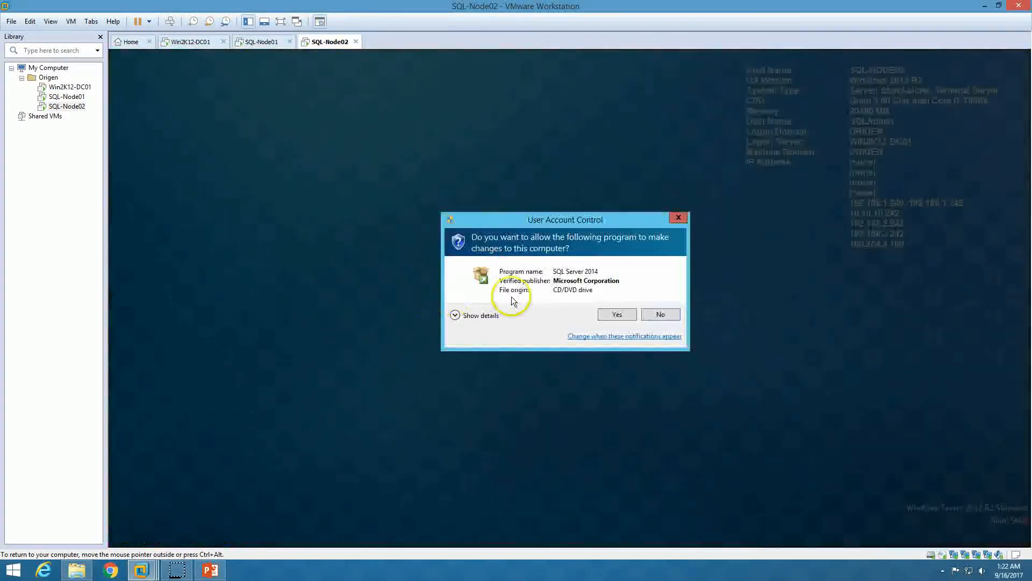
left_click(624, 316)
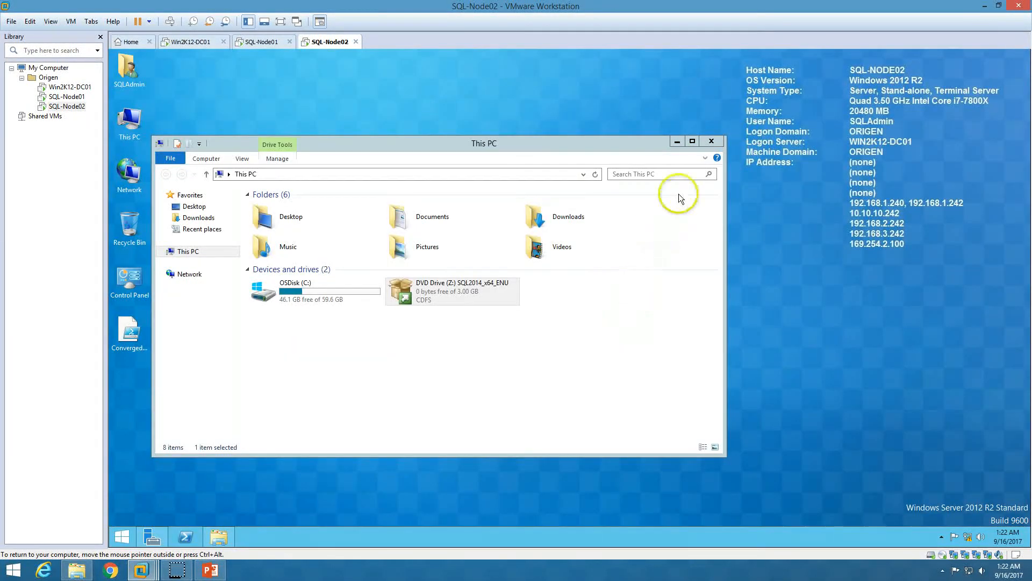
left_click(712, 142)
right_click(355, 255)
left_click(382, 286)
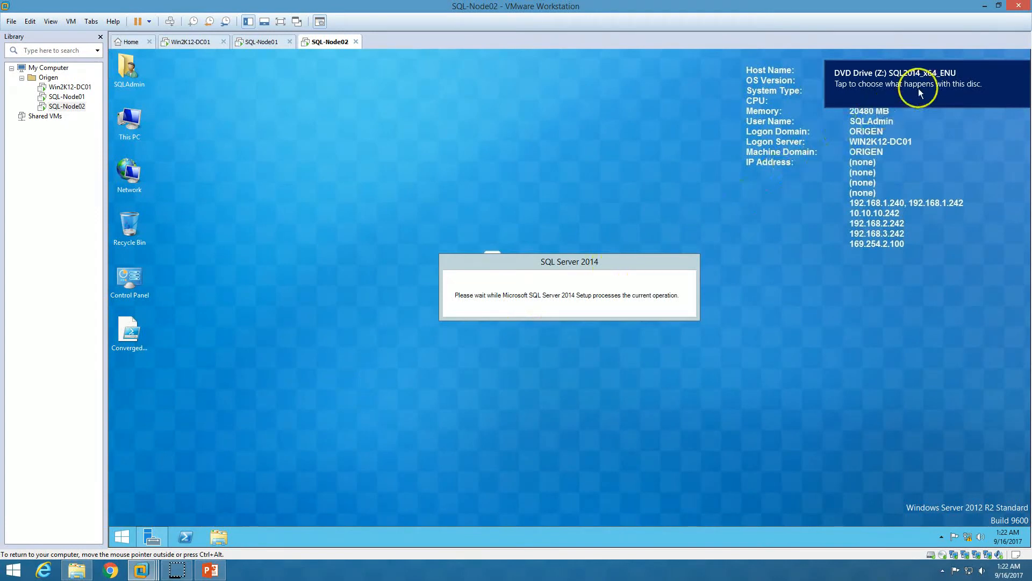
left_click(1021, 67)
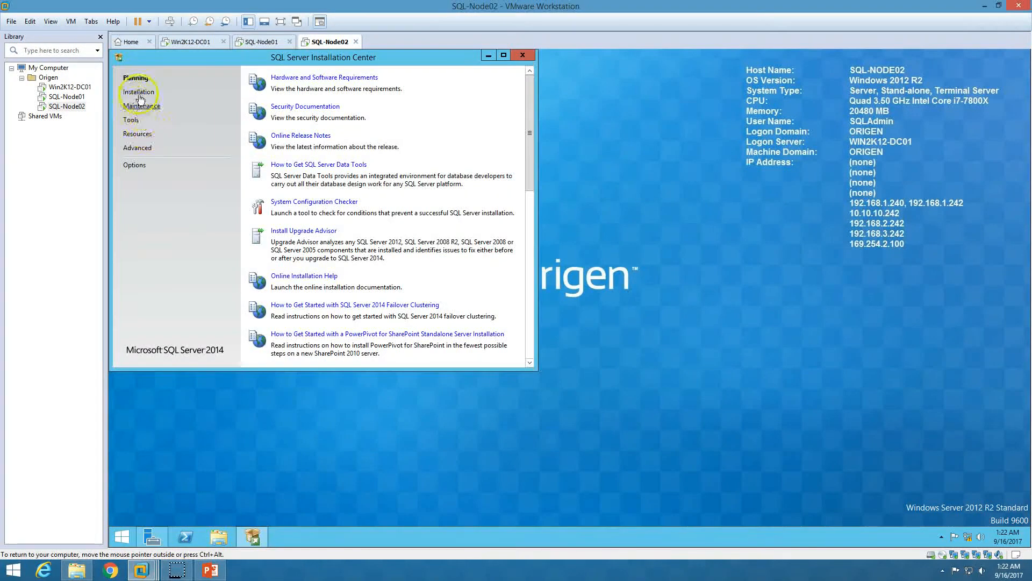
Choose Installation > Add node to a SQL Server failover cluster, minimizing the Installation Center
left_click(139, 93)
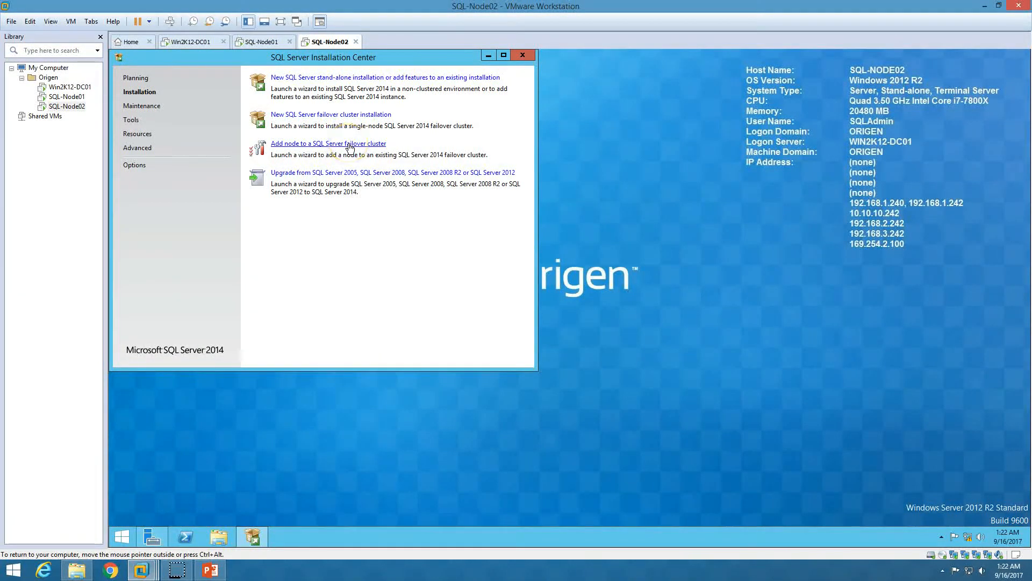
left_click(348, 144)
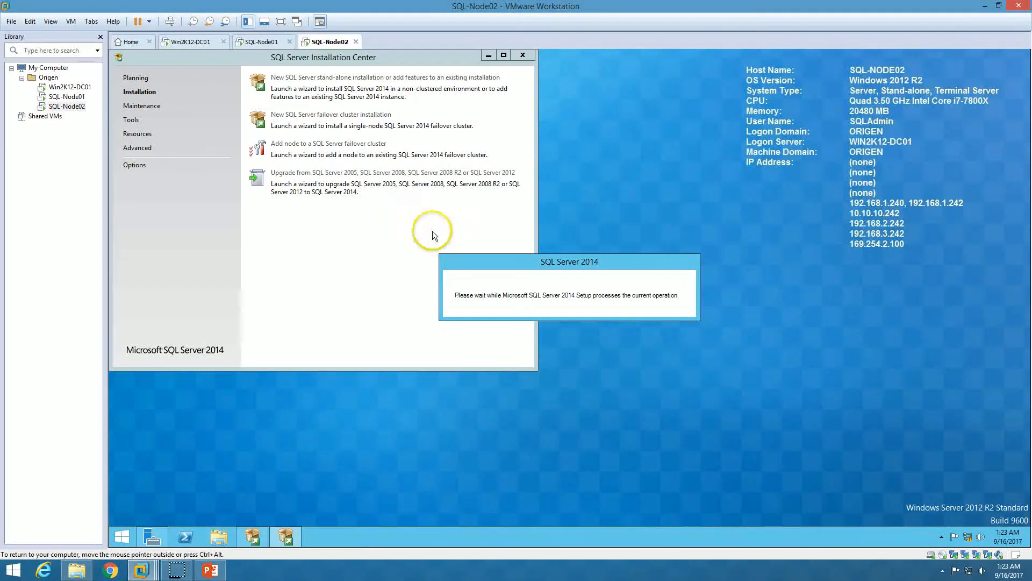
left_click(489, 56)
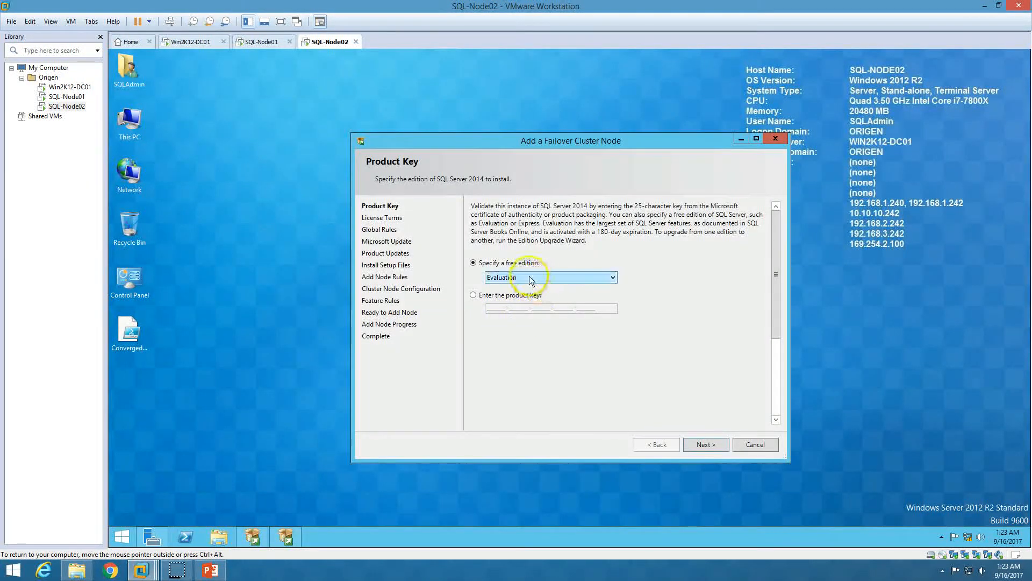
Keep the Evaluation edition, accept the license terms, and continue past Microsoft Update, Product Updates and Add Node Rules
left_click(706, 445)
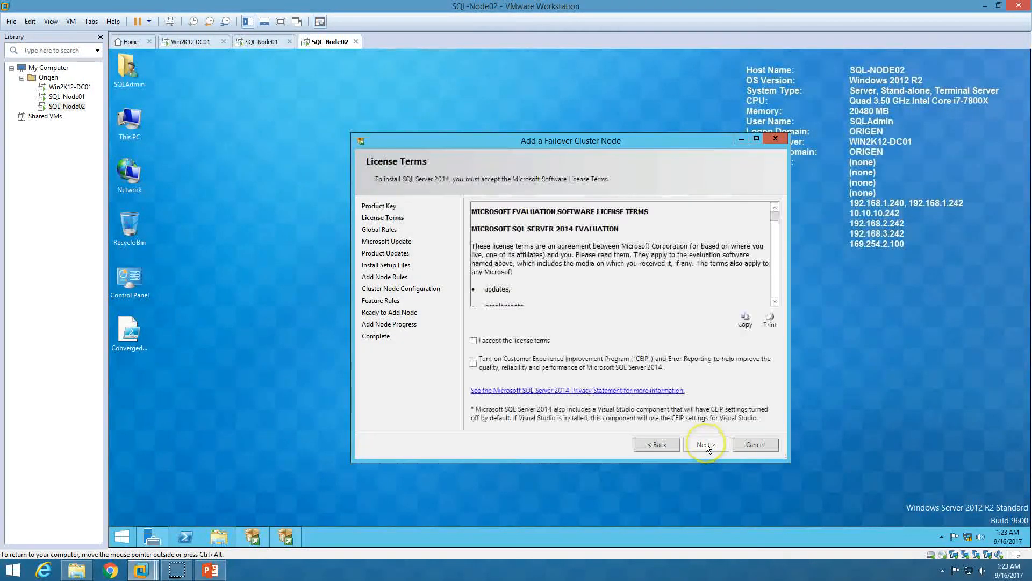
left_click(517, 339)
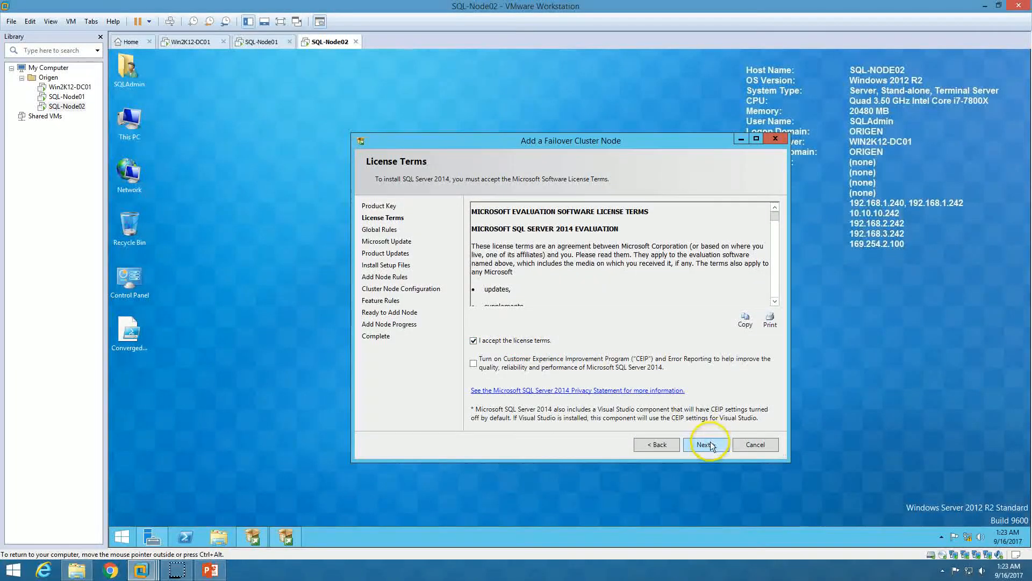
left_click(706, 444)
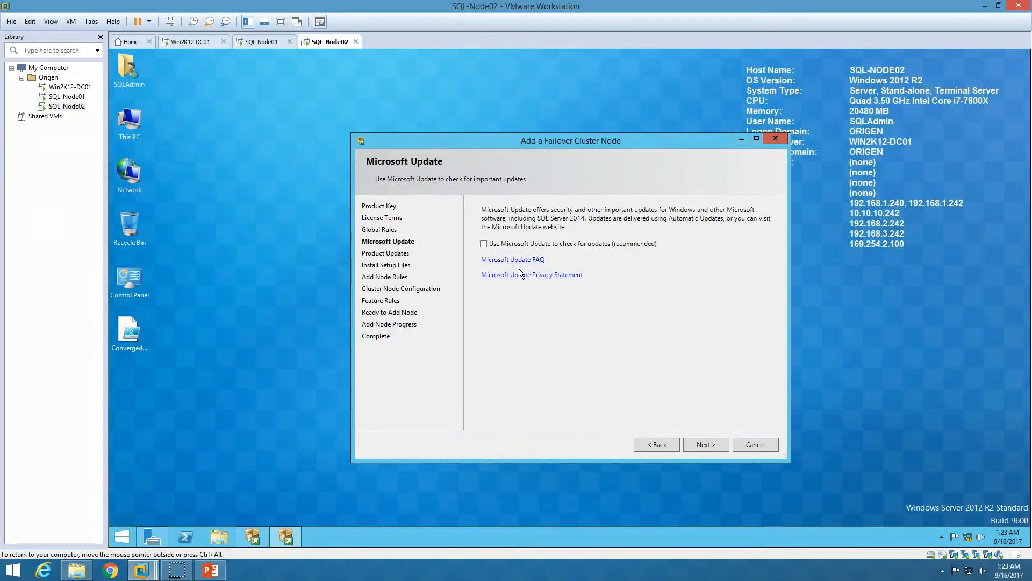
left_click(710, 446)
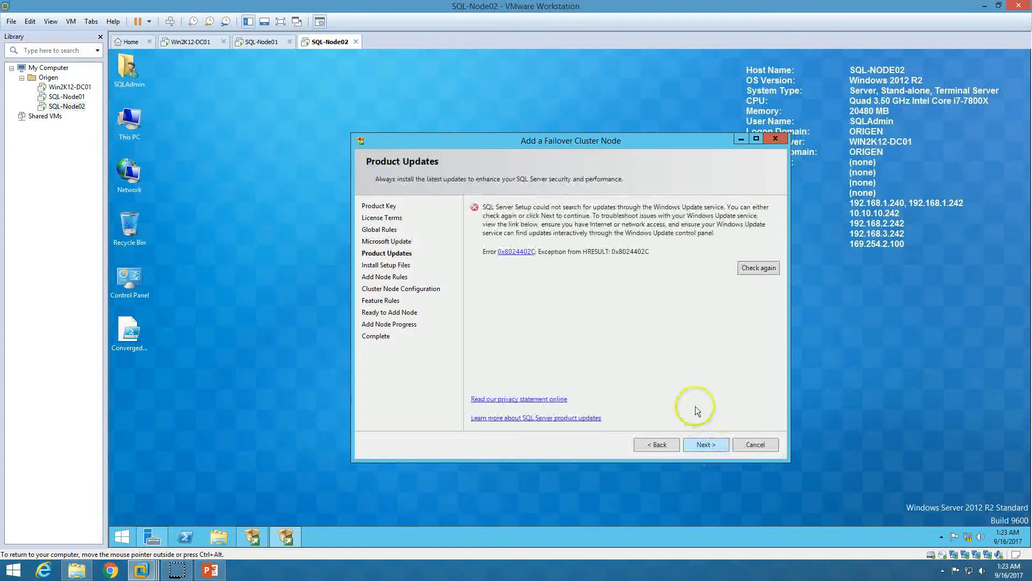
left_click(708, 445)
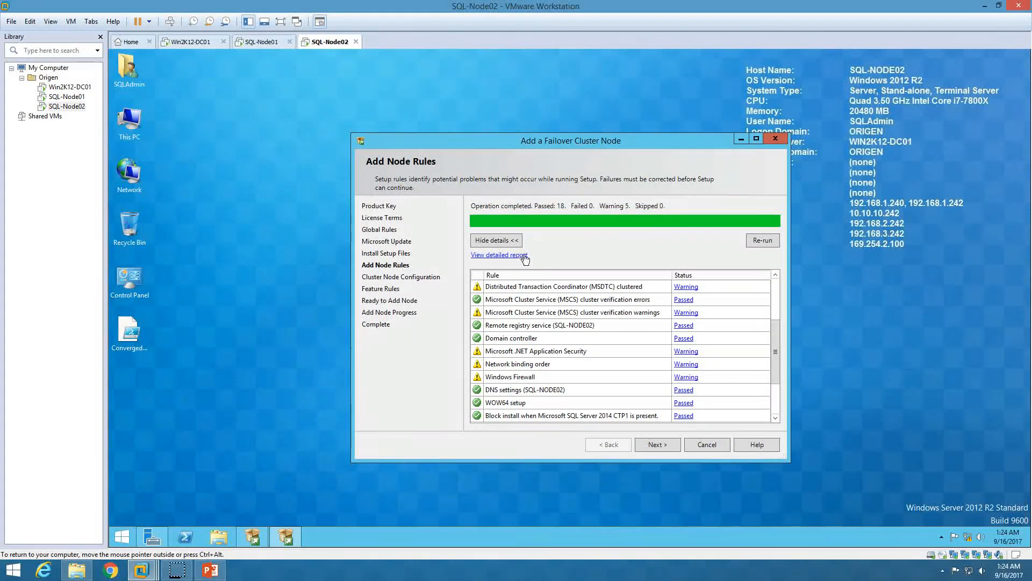
left_click_drag(774, 331, 774, 392)
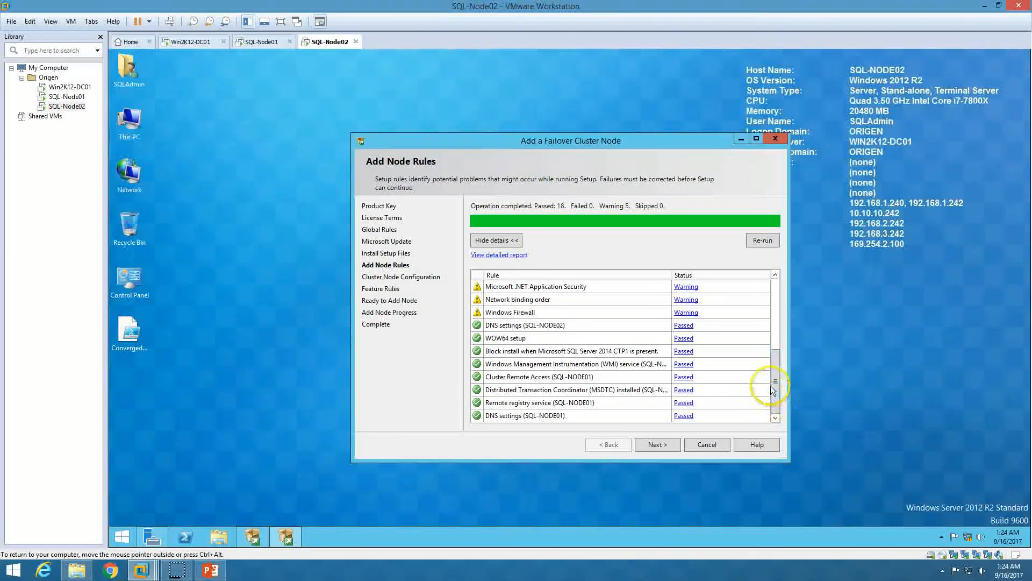
left_click(658, 445)
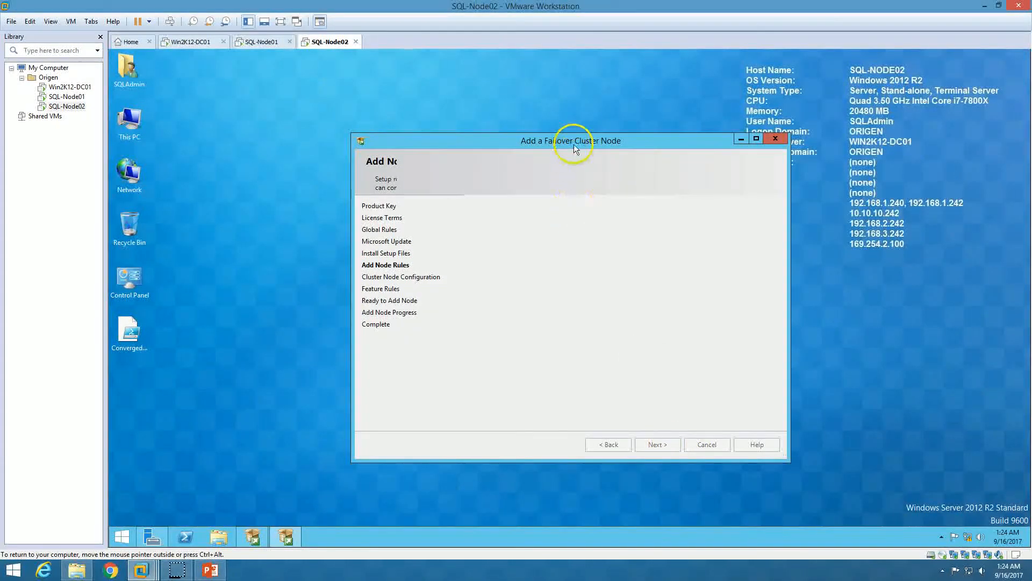
Keep MSSQLSERVER as the instance to join and maximize the add-node wizard
left_click_drag(574, 140, 522, 106)
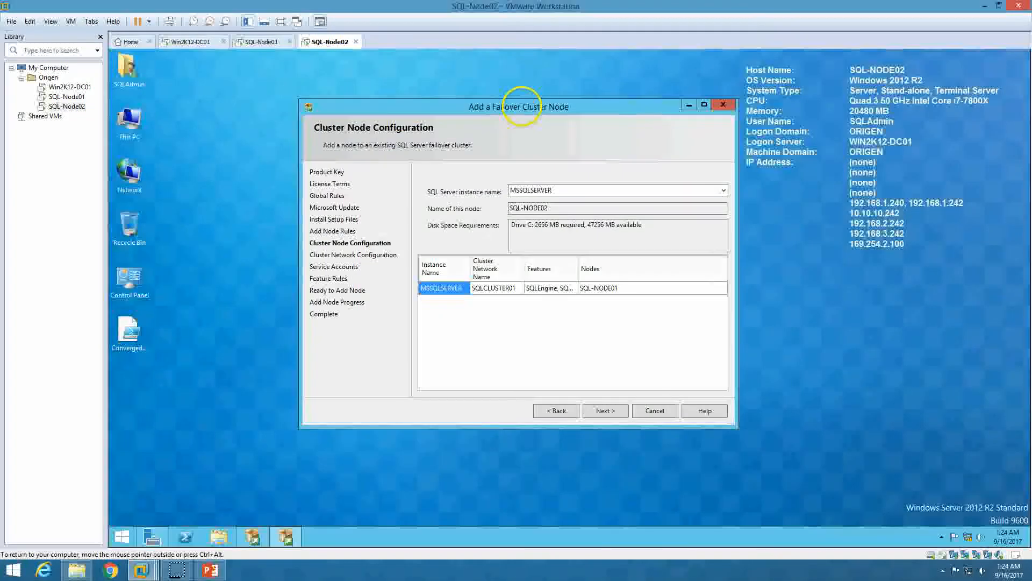
left_click(557, 191)
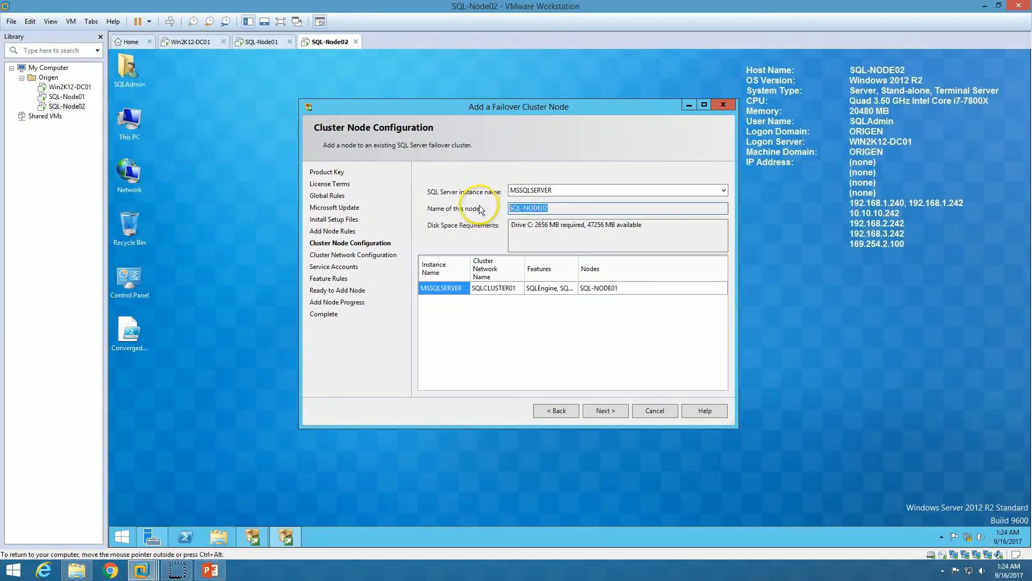
left_click(436, 189)
left_click(565, 192)
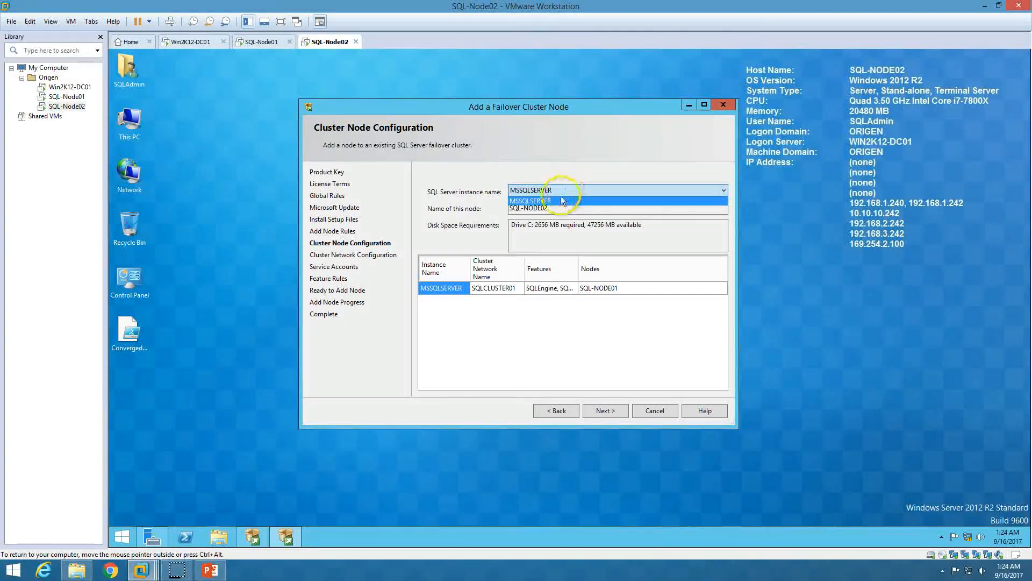
left_click(530, 201)
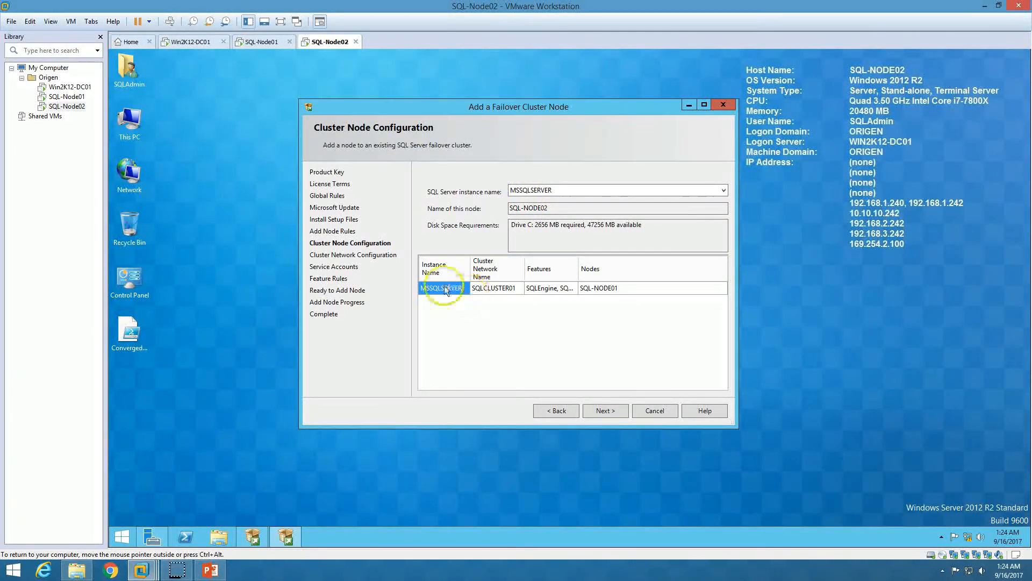
left_click(505, 288)
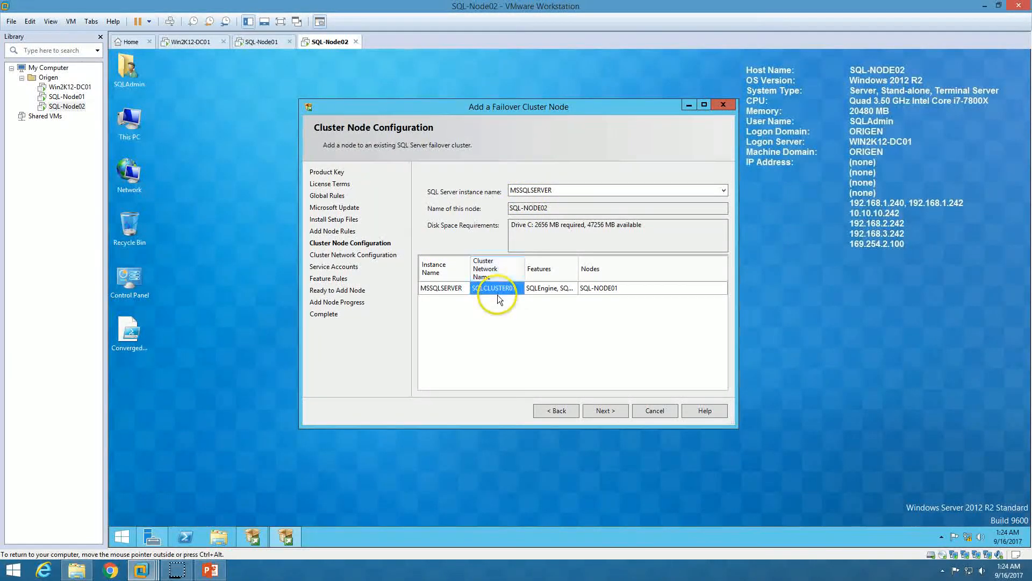
double_click(590, 106)
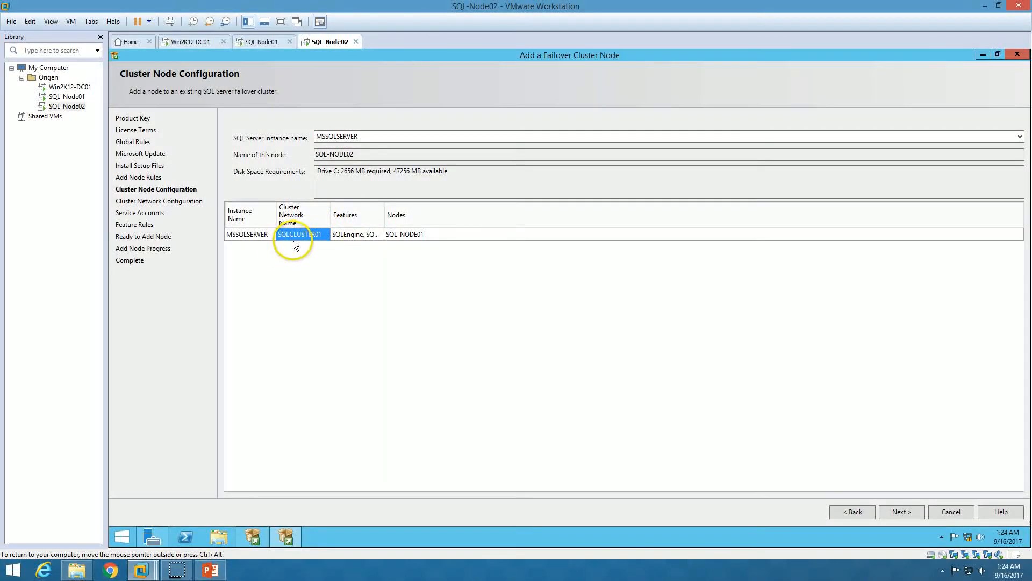
Review the SQLCLUSTER01 instance's features and host node SQL-NODE01, then continue
left_click(352, 235)
left_click(416, 233)
left_click(350, 234)
left_click(426, 234)
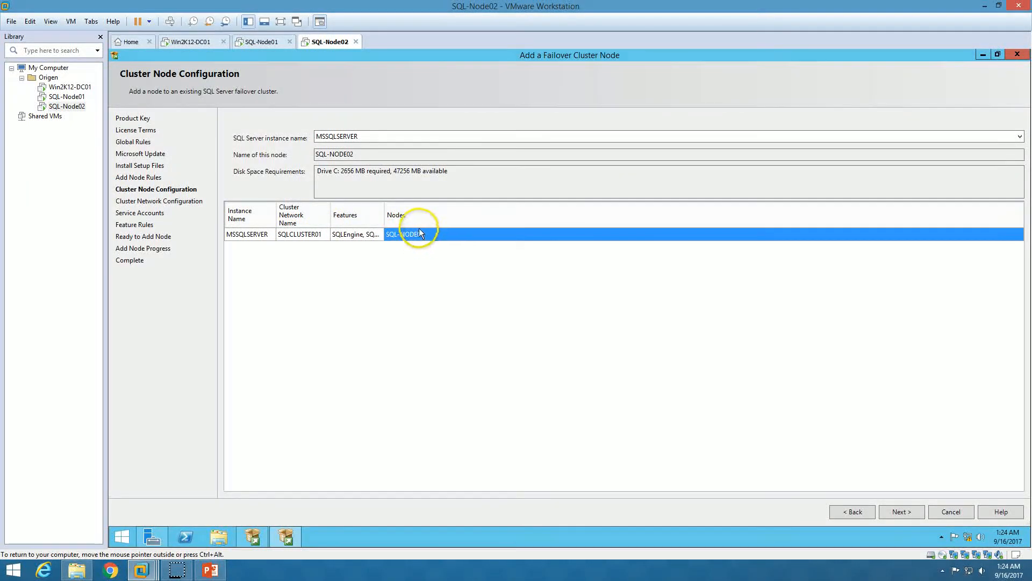
double_click(385, 204)
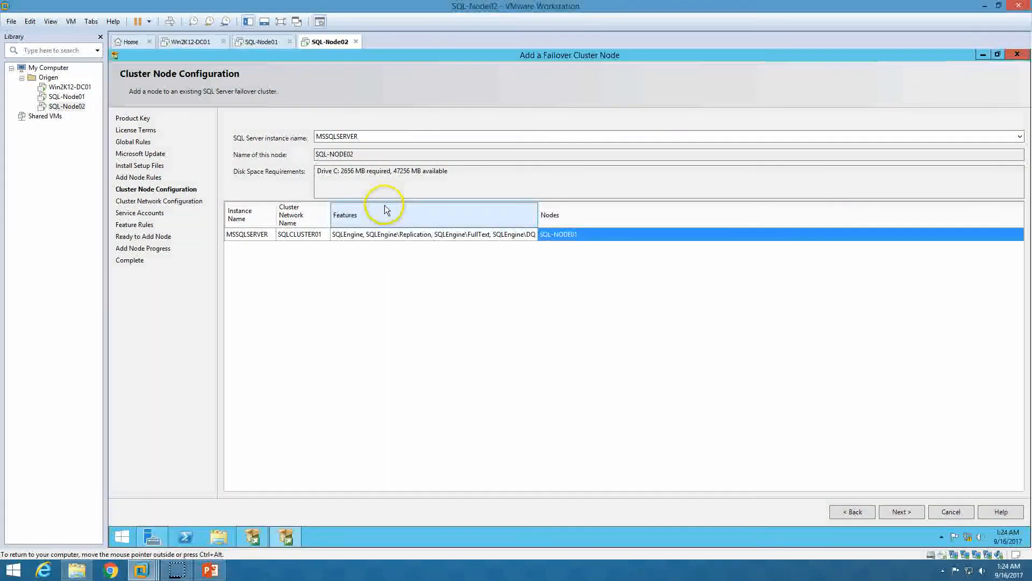
left_click(460, 237)
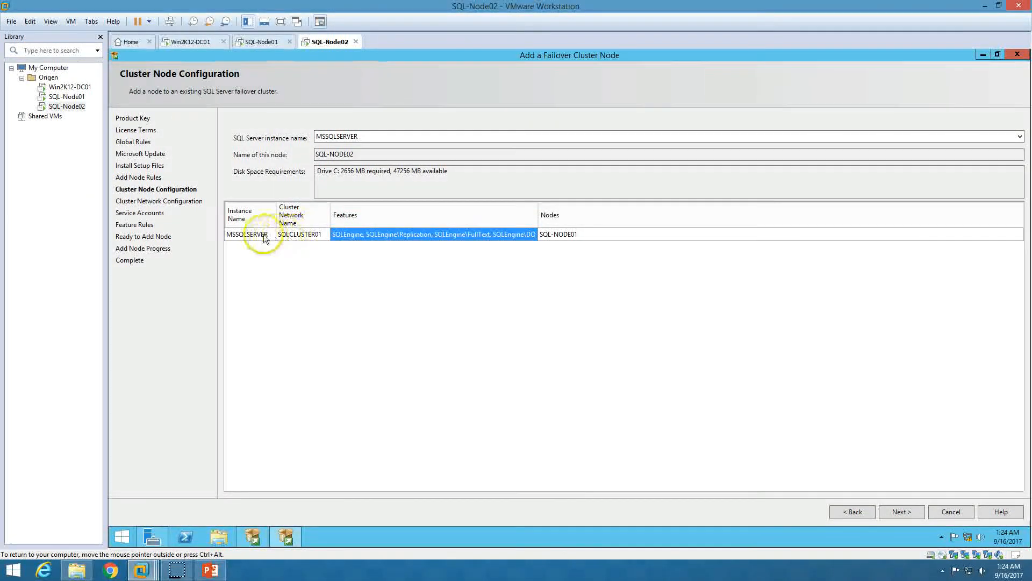
left_click(246, 234)
left_click(262, 42)
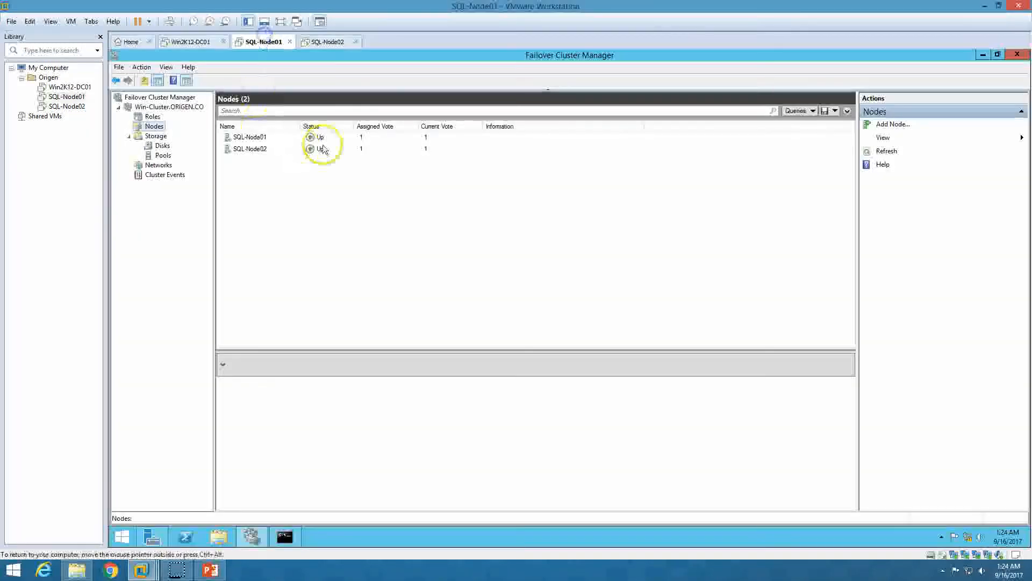
left_click(327, 42)
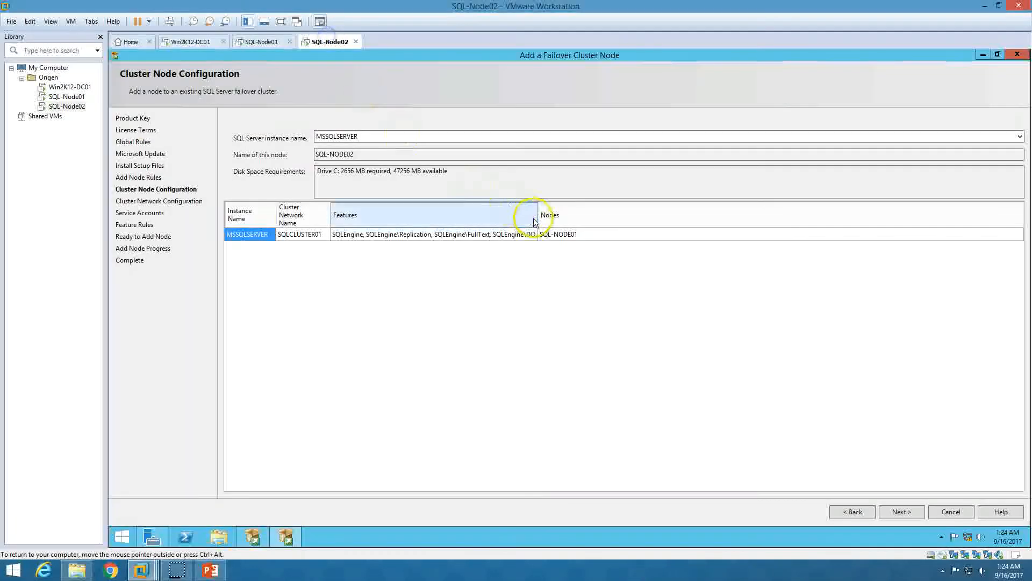
left_click(556, 234)
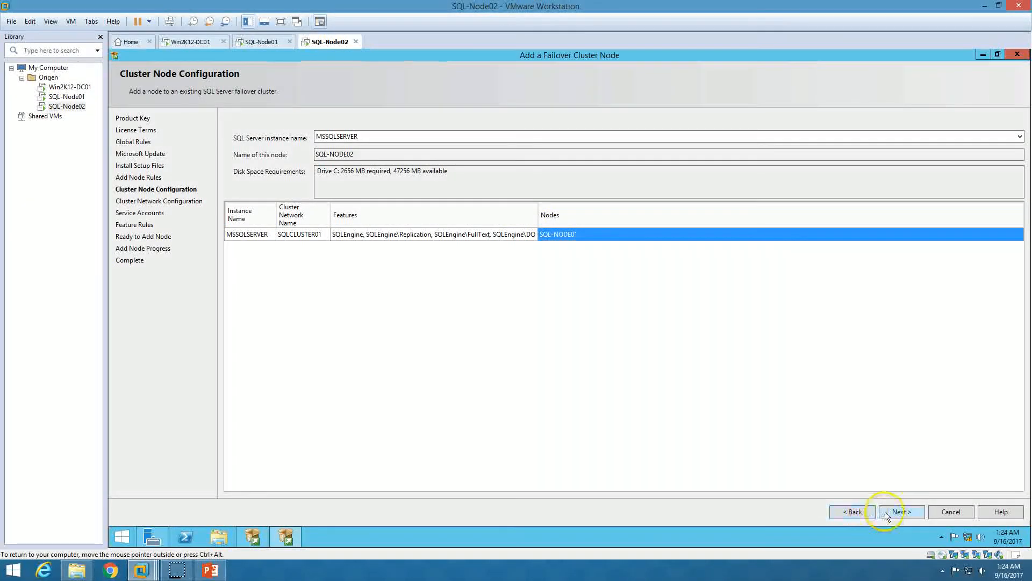
left_click(899, 510)
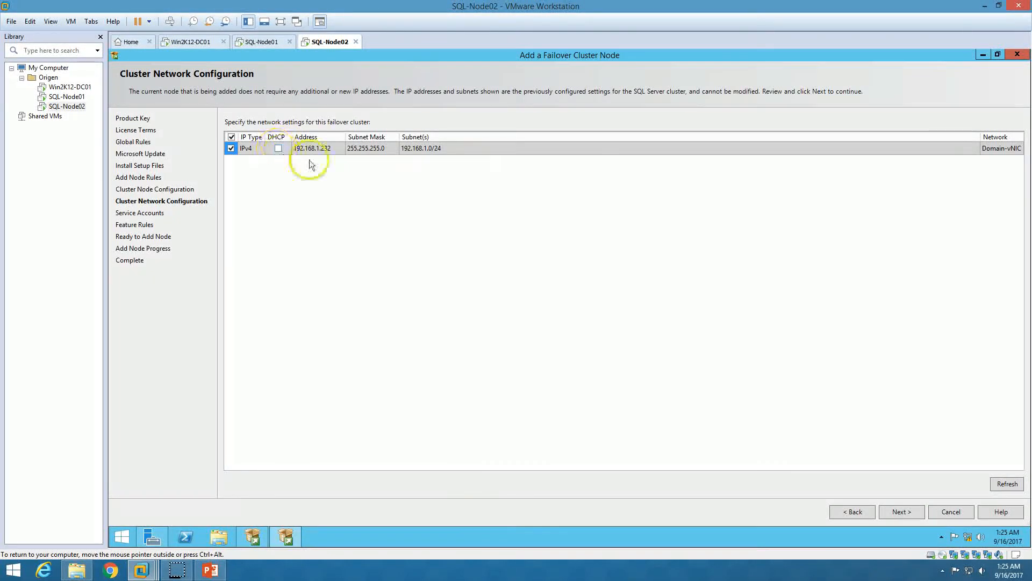
Review cluster IP 192.168.1.232 on subnet 192.168.1.0/24 and continue to Service Accounts
left_click(329, 147)
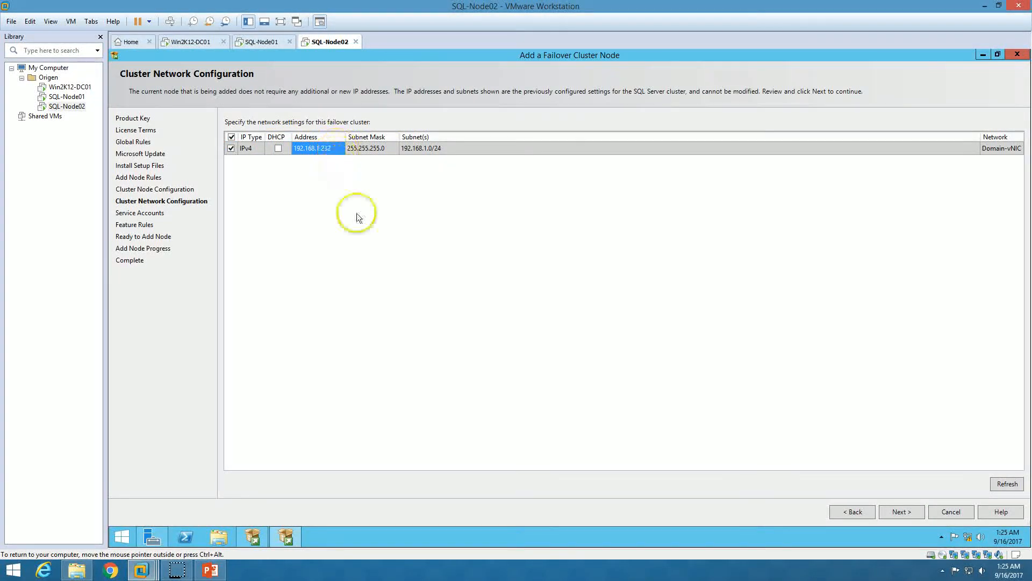
left_click(422, 147)
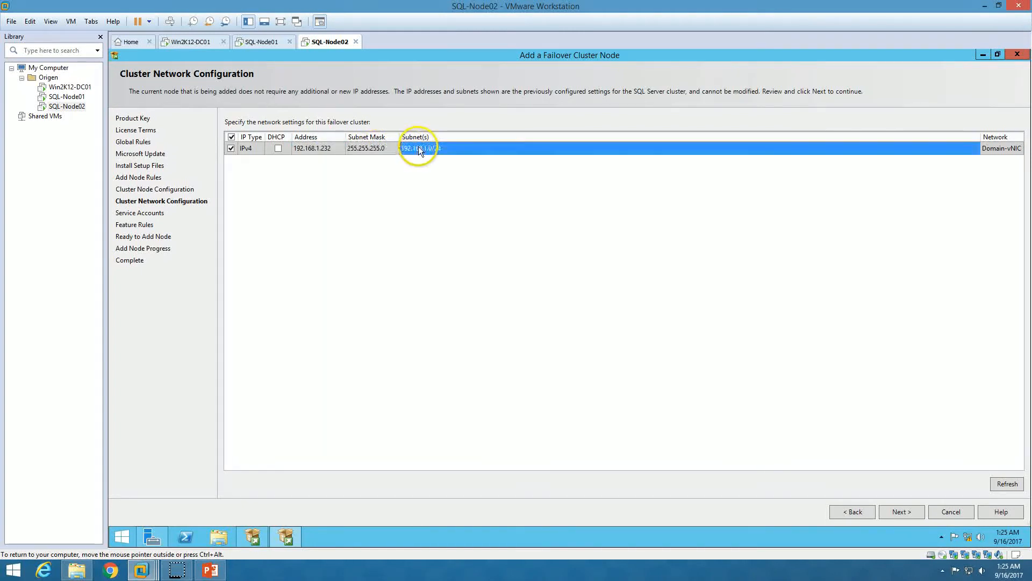
left_click(321, 149)
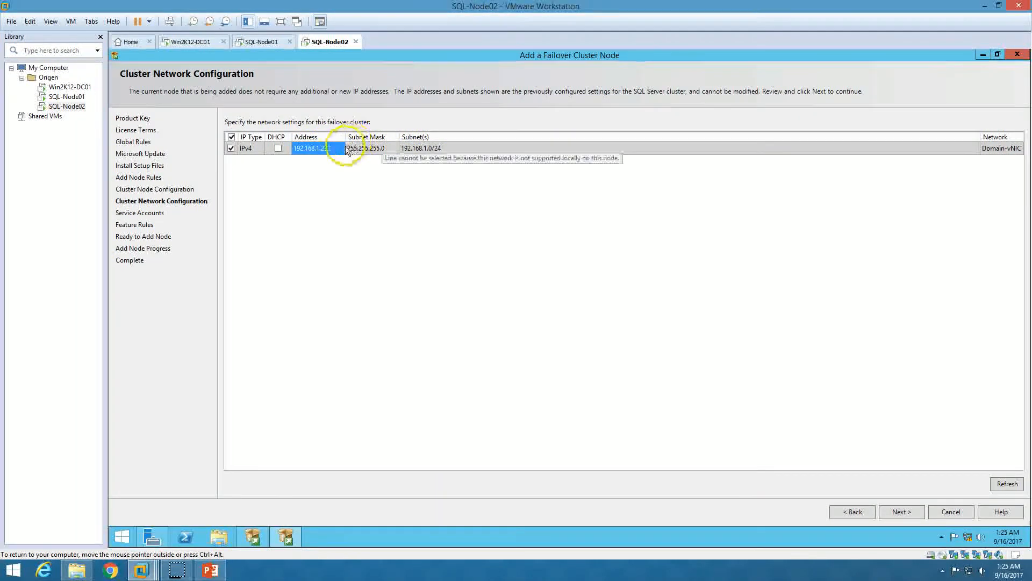
left_click(908, 510)
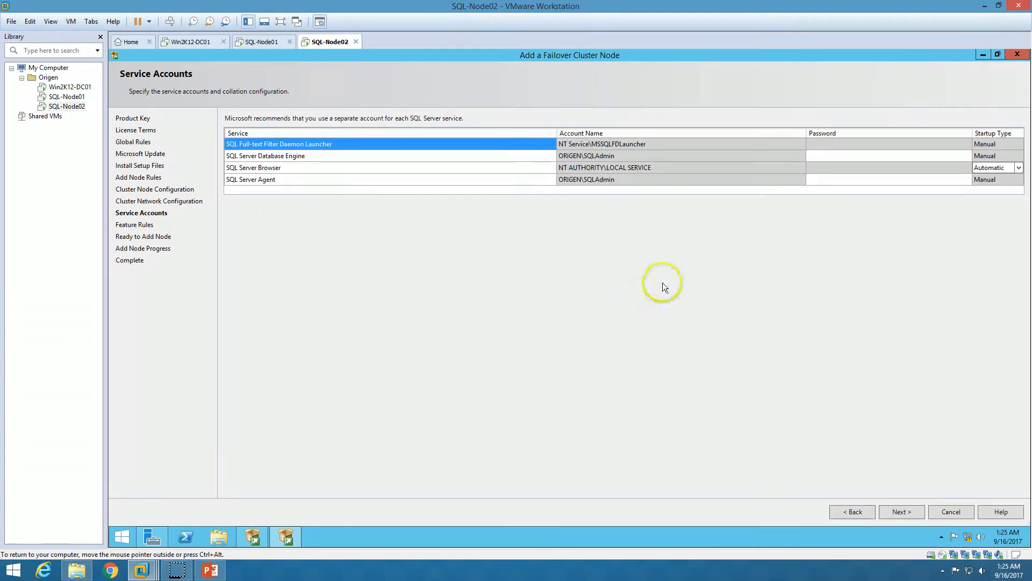
Enter Database Engine and Agent account passwords, submit, and dismiss the validation error
left_click(833, 155)
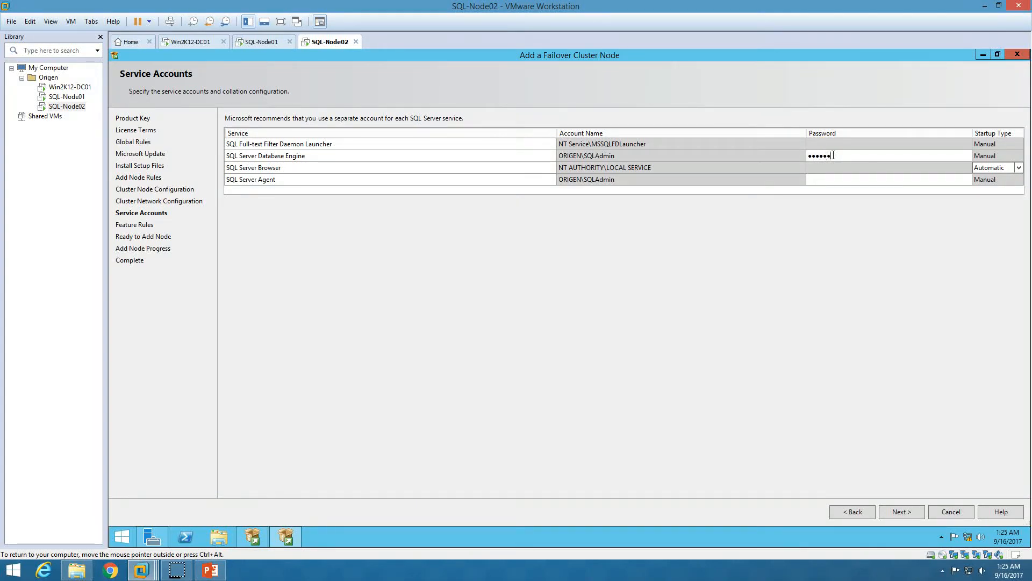
left_click(853, 182)
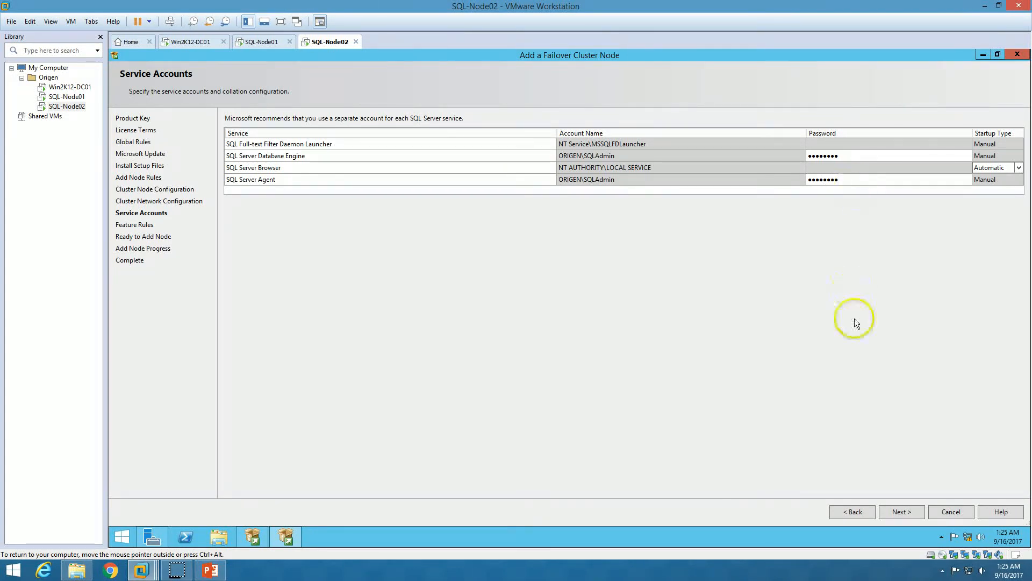
left_click(901, 512)
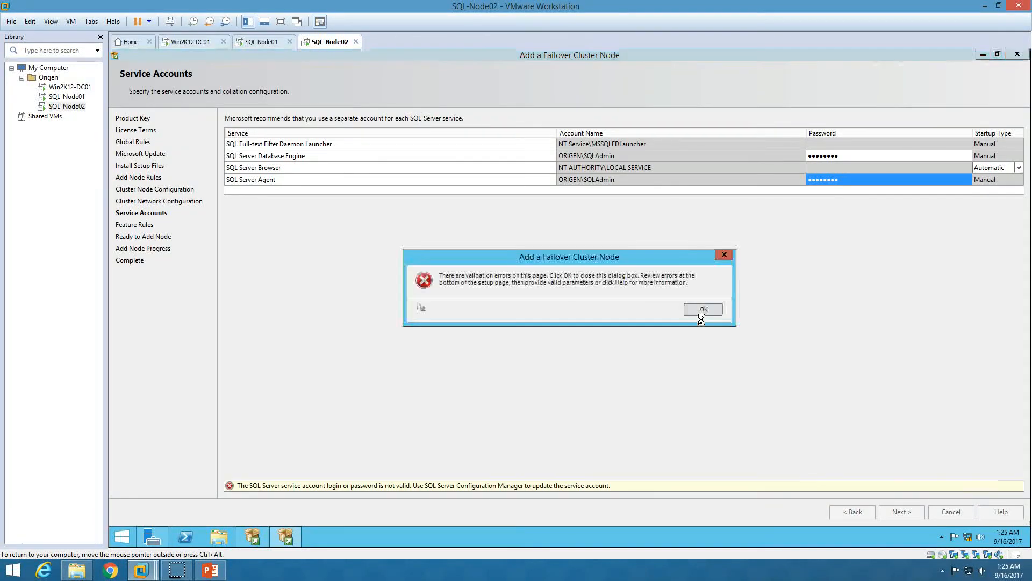
left_click(704, 311)
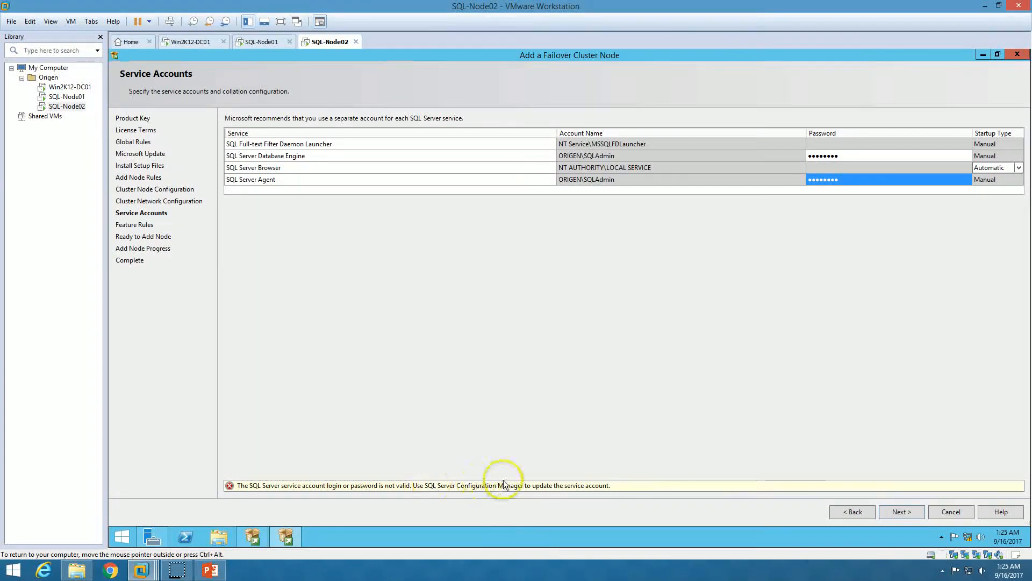
Retype the SQLAdmin account password for both services and submit to reach Ready to Add Node
left_click(879, 157)
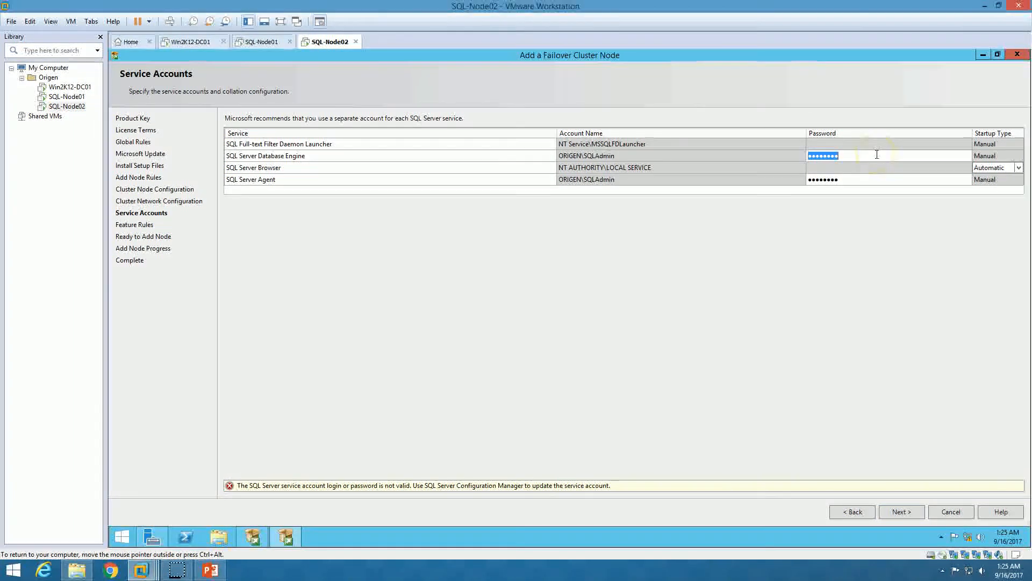
type("P")
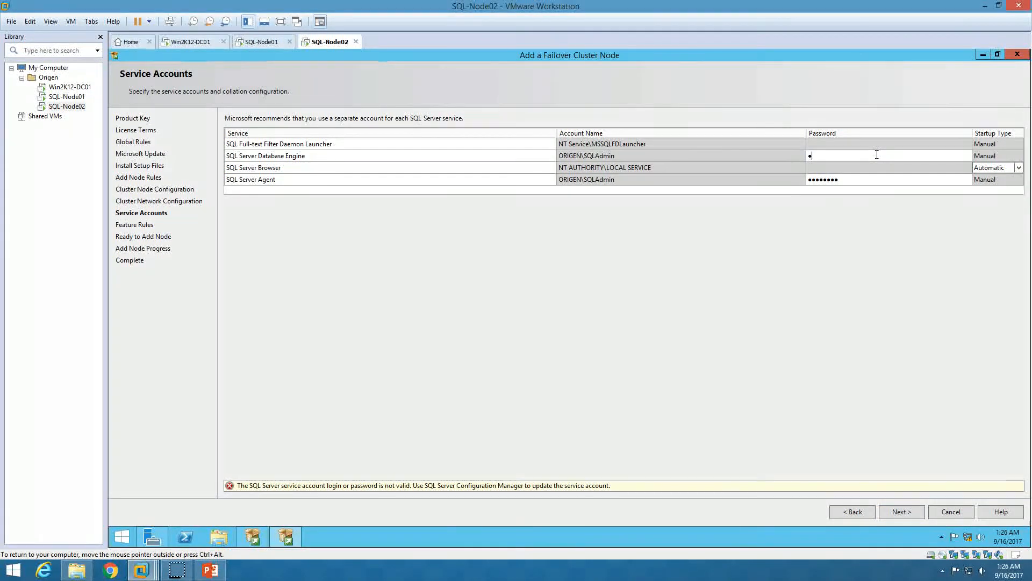
type("@ssw0rd")
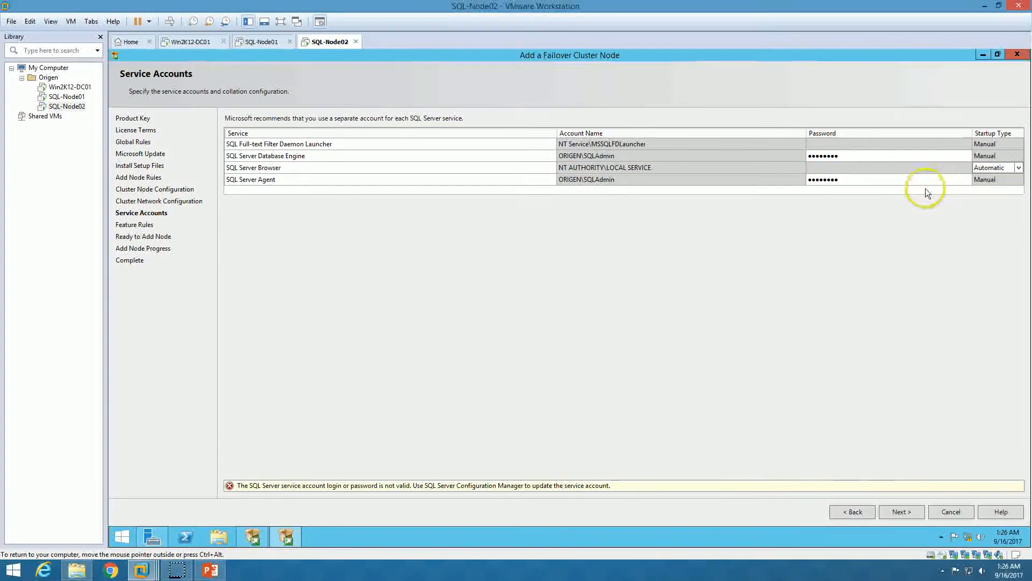
left_click(899, 182)
type("P@ss")
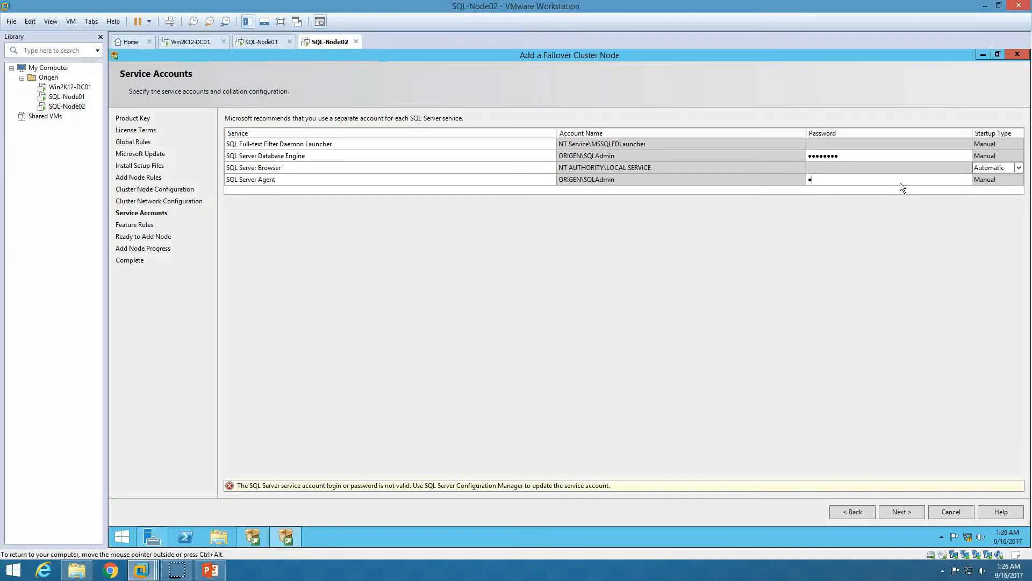
type("w0rd")
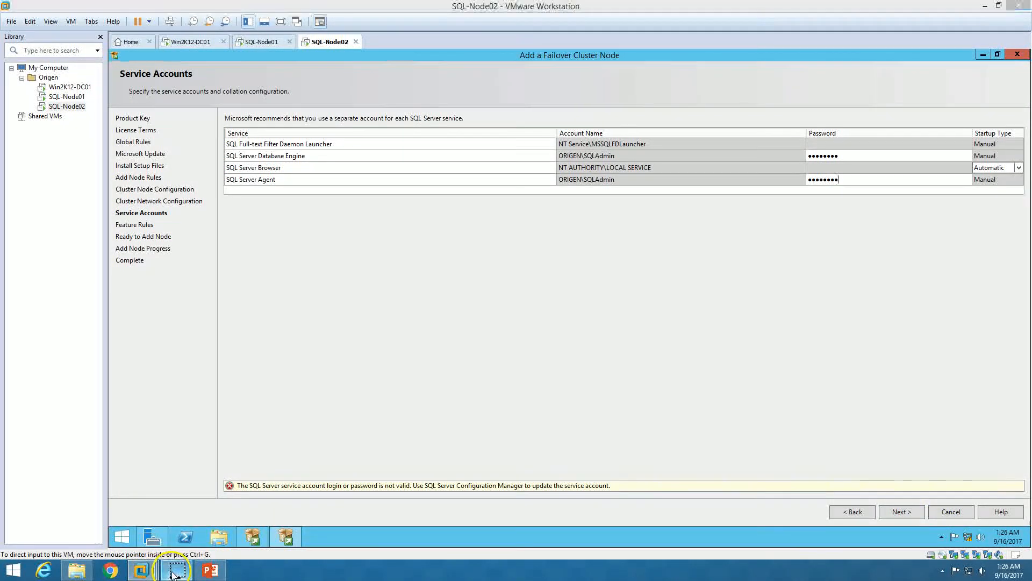
left_click(895, 509)
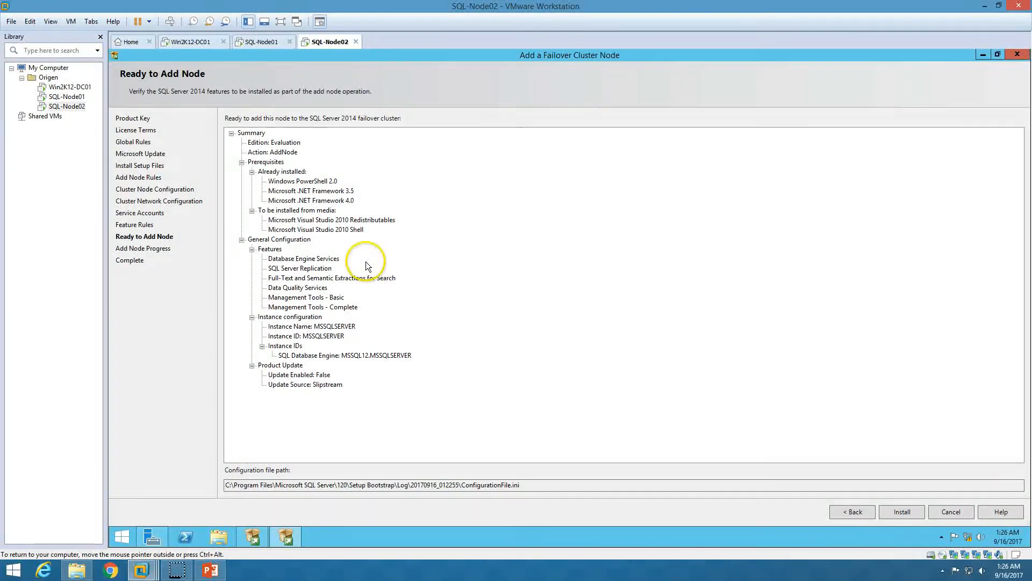
Review the Ready to Add Node summary and configuration file path, then install SQL-Node02 into the cluster
left_click_drag(523, 484, 459, 487)
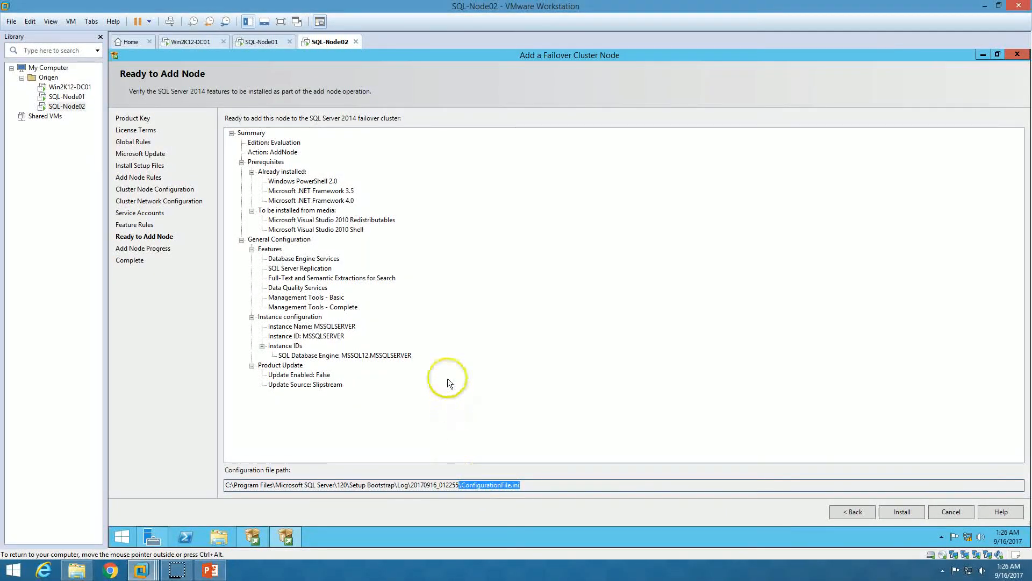
left_click(445, 358)
left_click(274, 144)
left_click(290, 192)
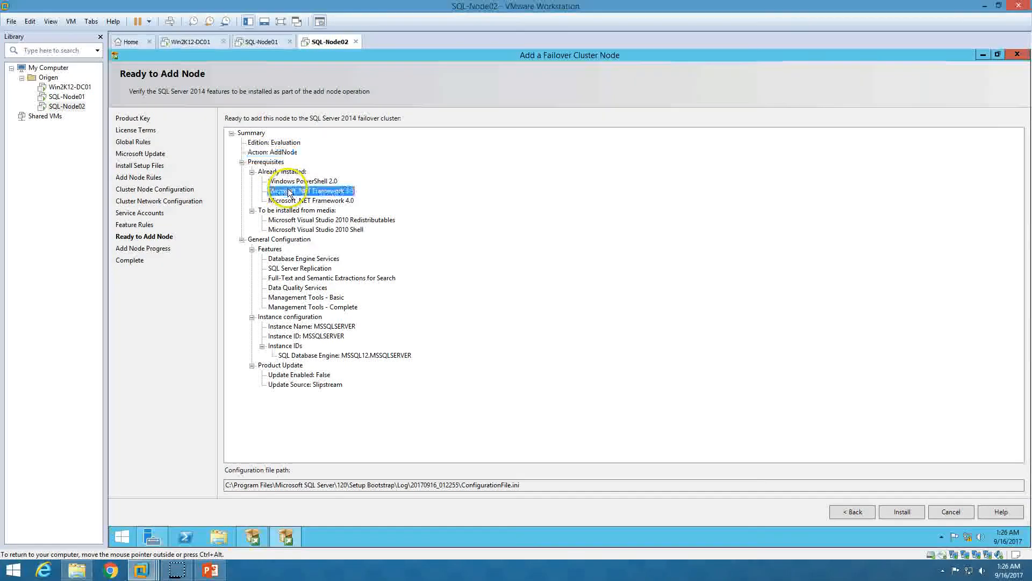
left_click(324, 385)
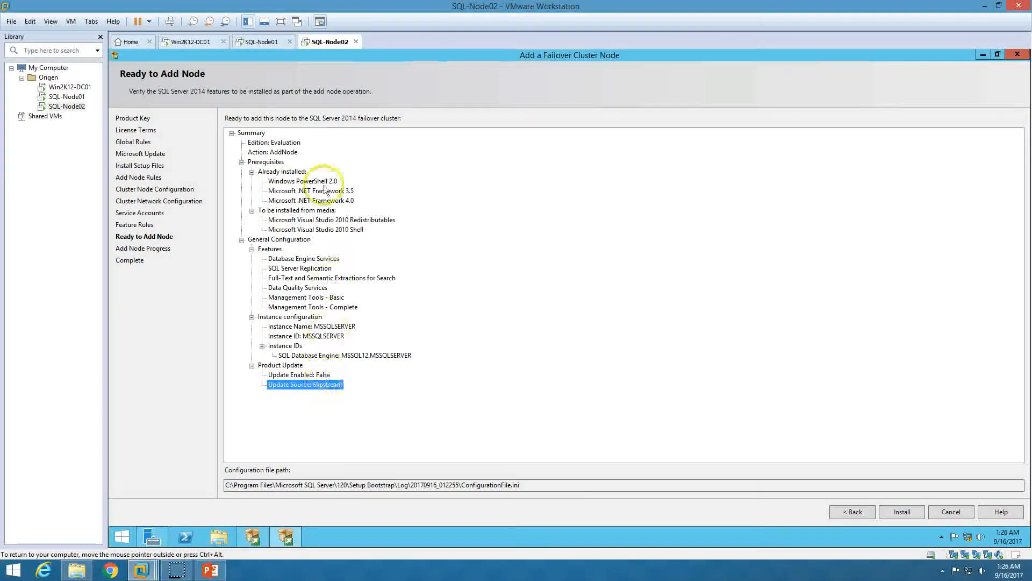
left_click(274, 143)
left_click(316, 229)
left_click(298, 288)
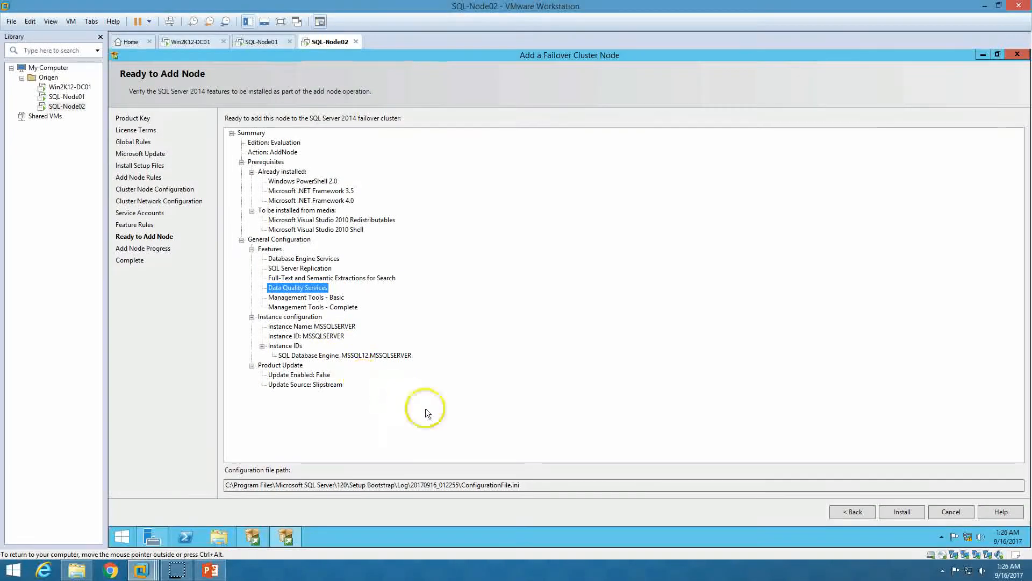
left_click(909, 514)
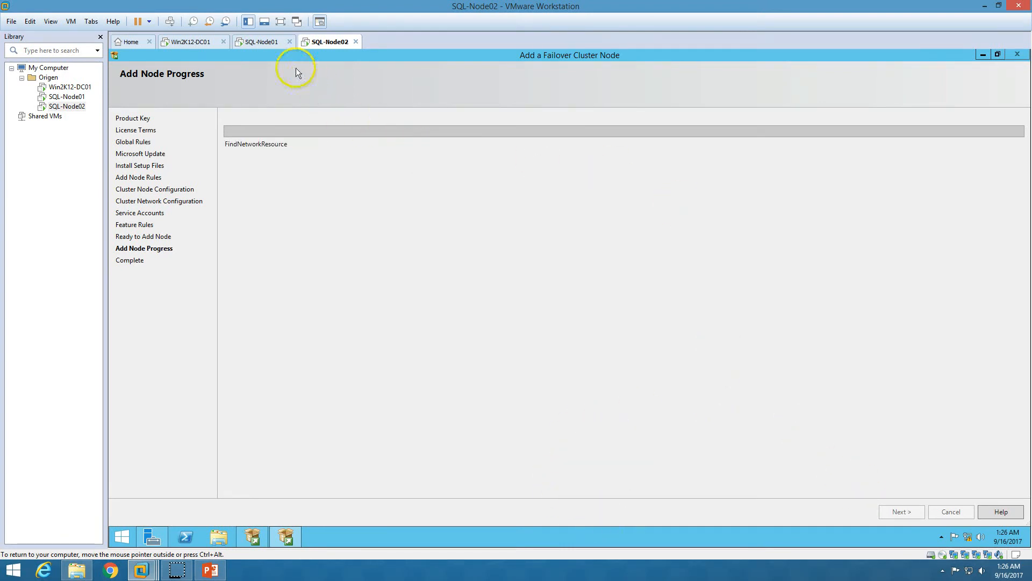
Check the SQL Server (MSSQLSERVER) role summary on SQL-Node01, then return to SQL-Node02's progress
left_click(255, 41)
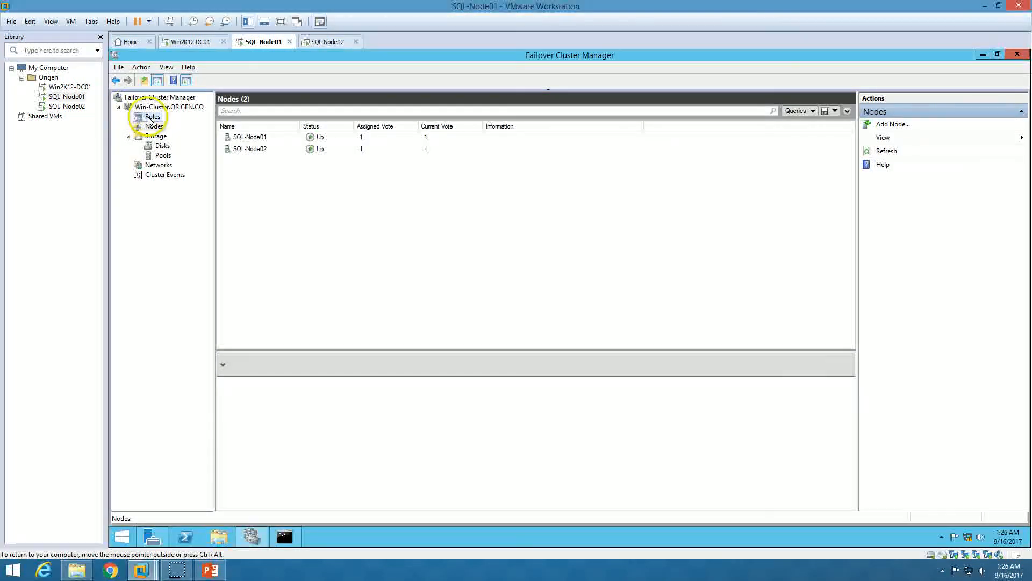
left_click(151, 117)
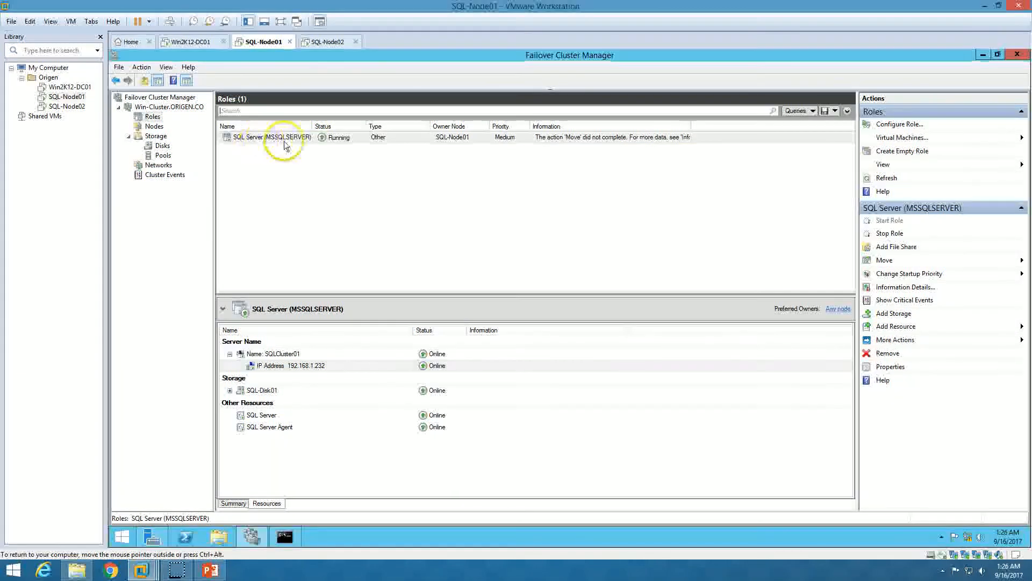
left_click(233, 503)
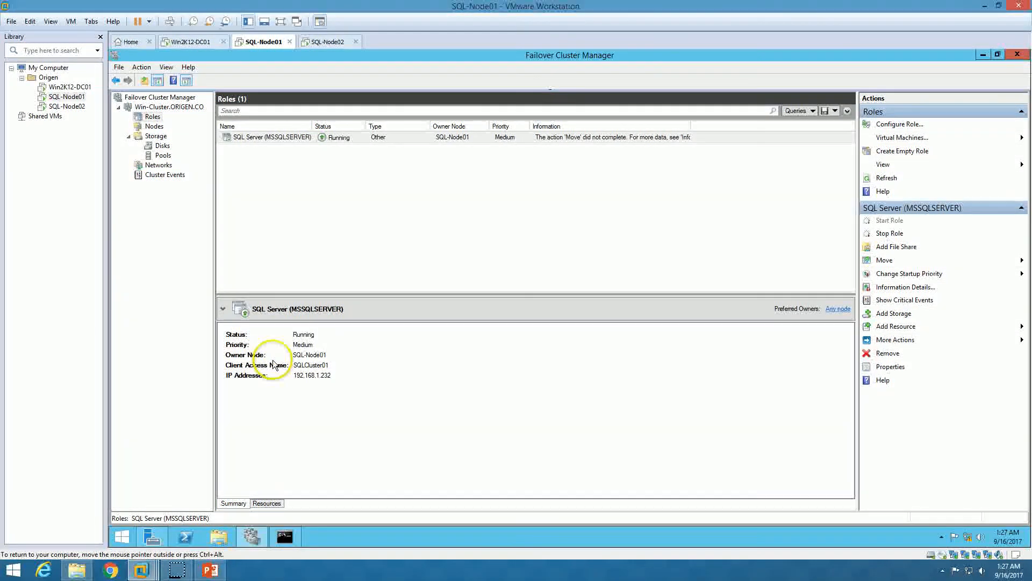
left_click(318, 42)
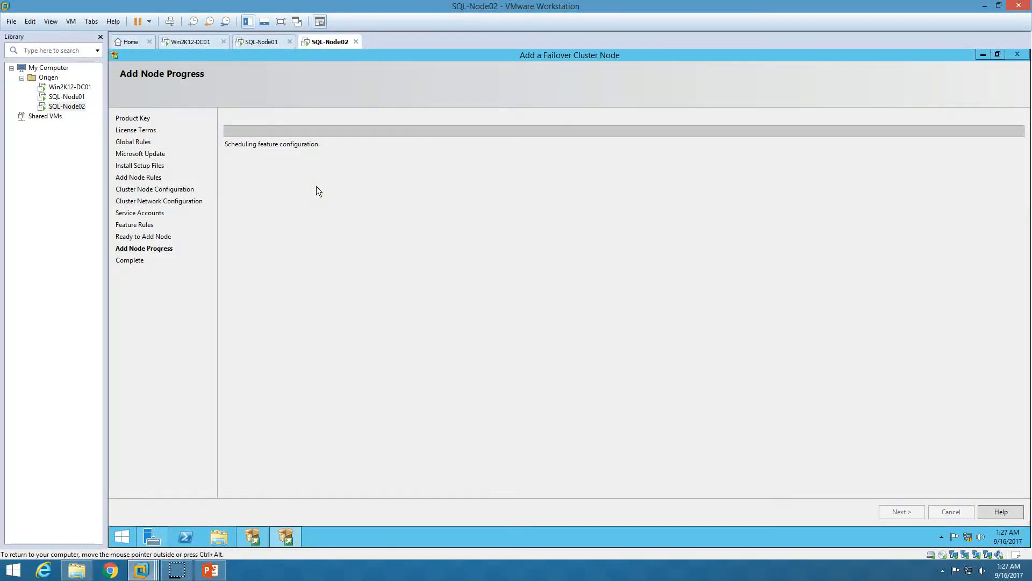
Glance at the slide-show outline and SQL-Node01's cluster roles and nodes
left_click(210, 570)
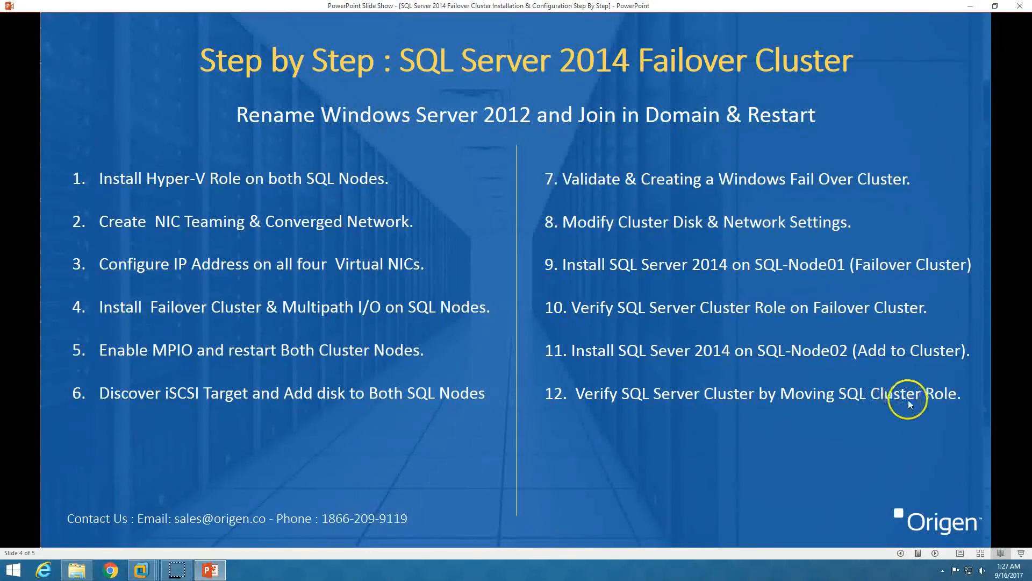
left_click(211, 568)
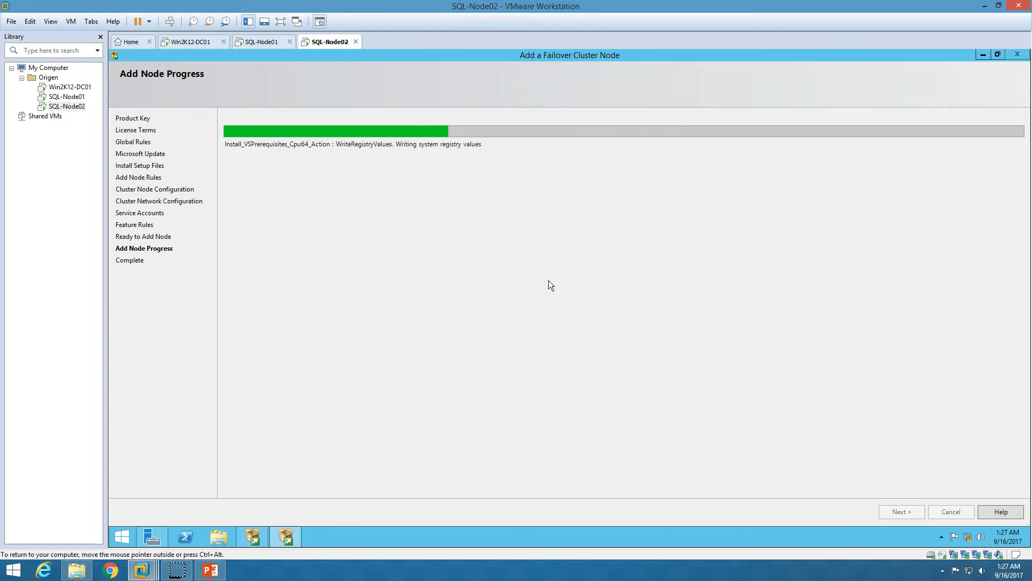
left_click(263, 41)
left_click(251, 141)
left_click(154, 126)
left_click(152, 116)
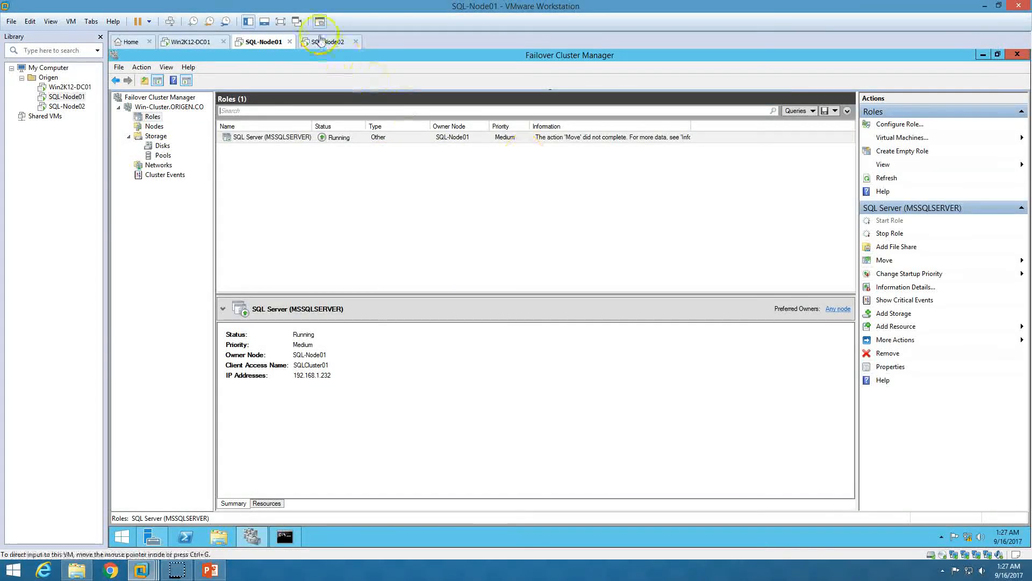
Return to SQL-Node02 and wait for the Add Node wizard to reach Complete
left_click(327, 42)
left_click(436, 225)
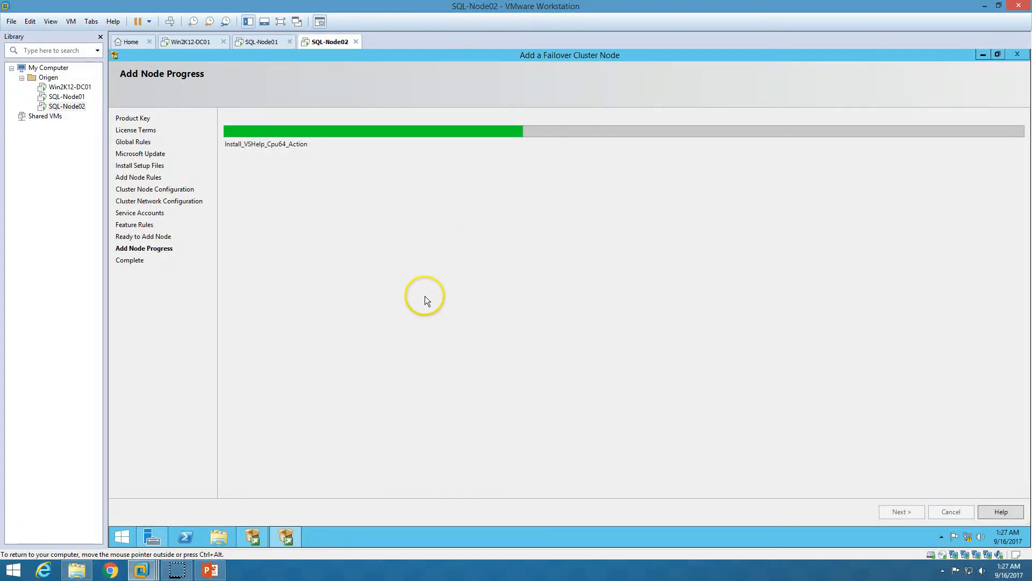
left_click(359, 340)
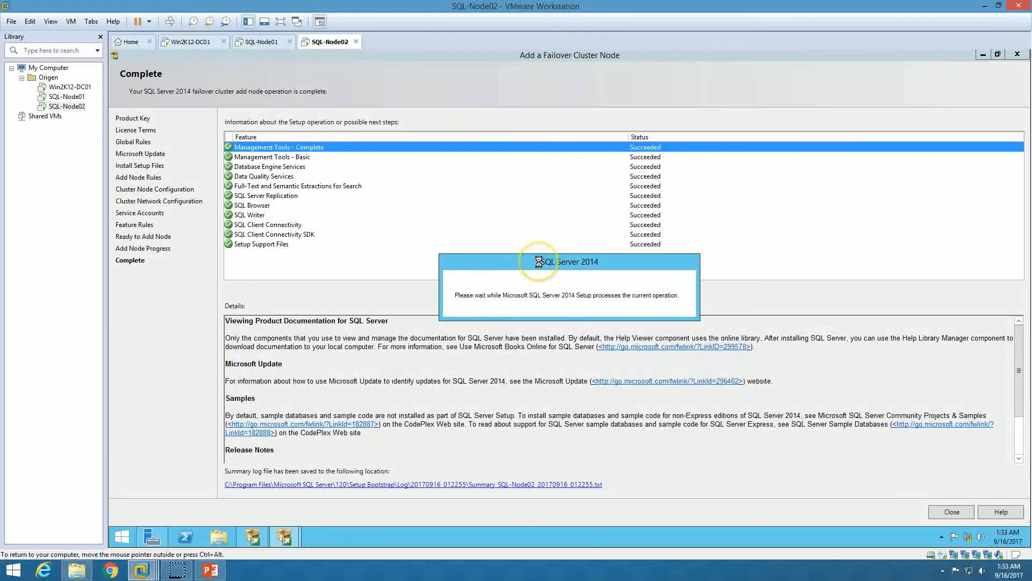
Close the finished add-node wizard on SQL-Node02
left_click_drag(538, 261, 518, 360)
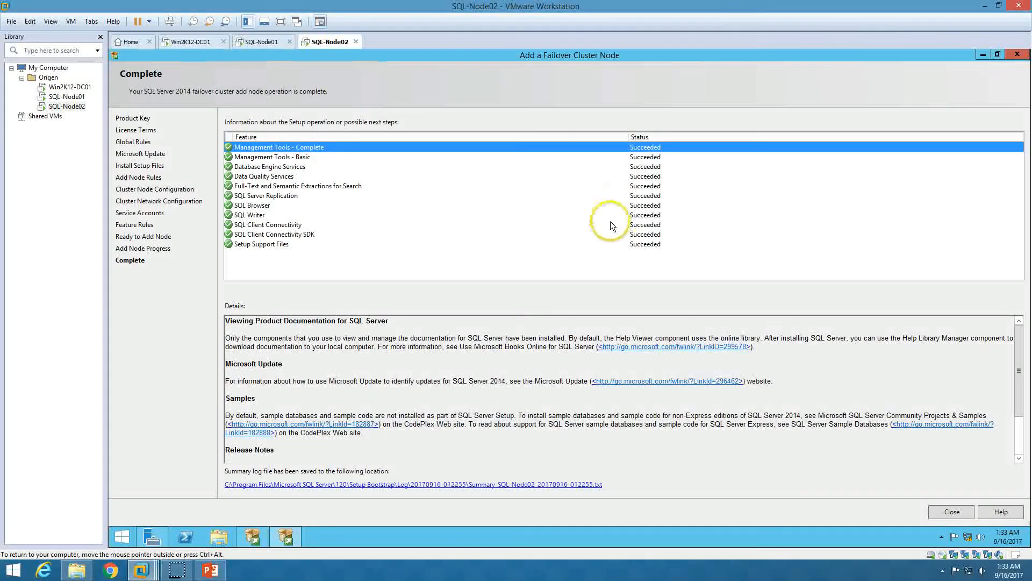
left_click(634, 243)
left_click(950, 511)
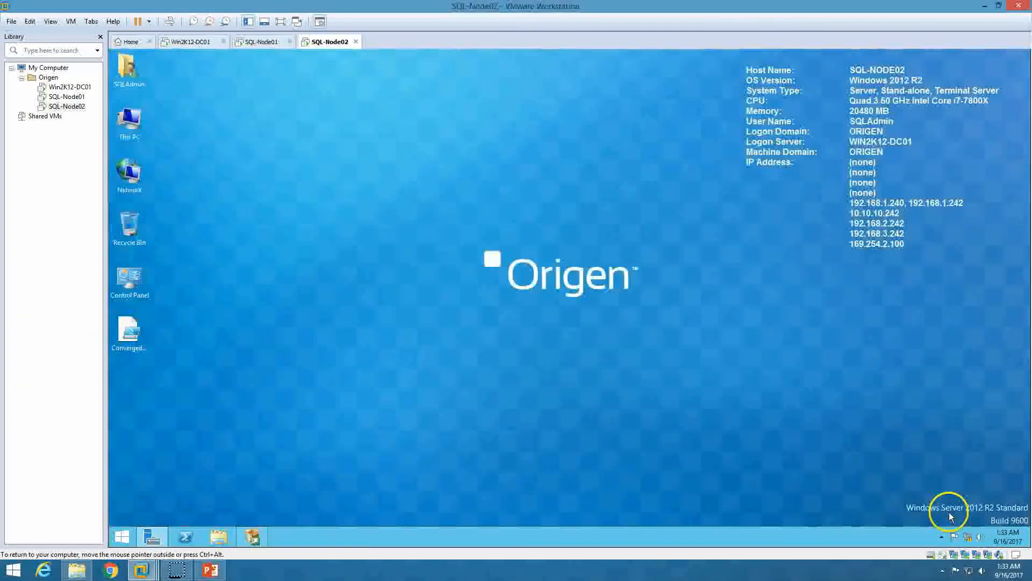
Close SQL Server Installation Center and go back to SQL-Node01
left_click(252, 537)
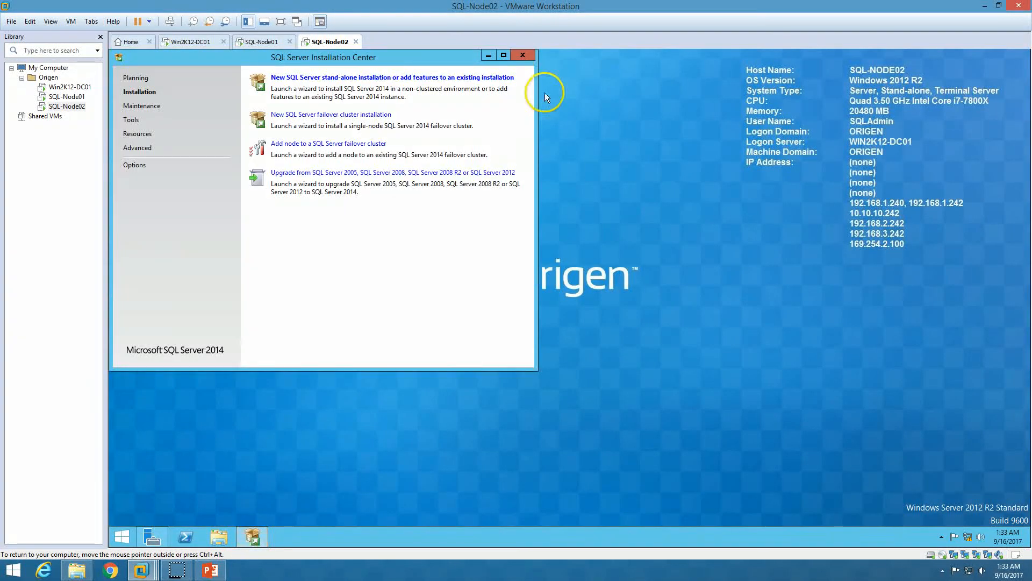
left_click(524, 55)
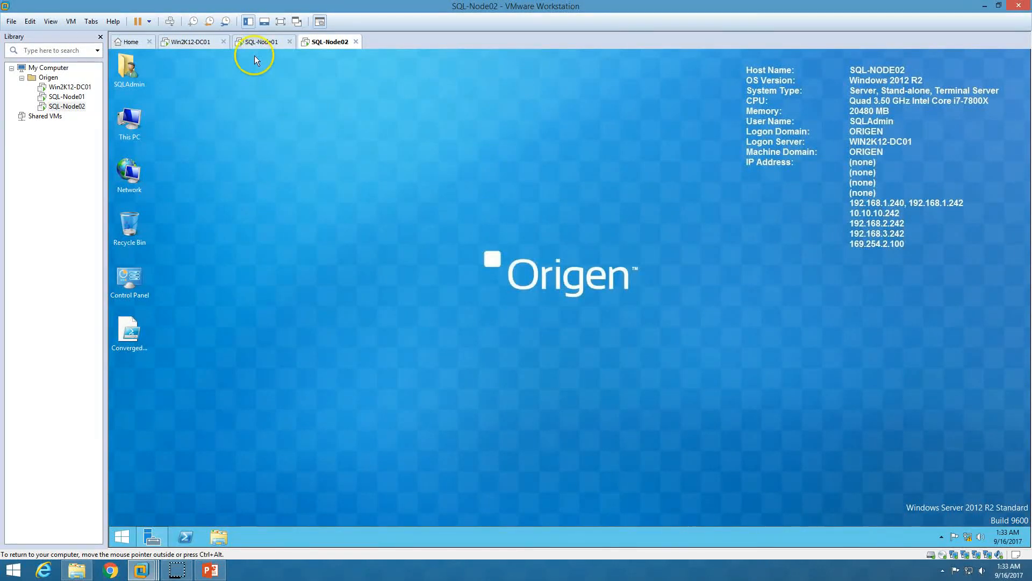
left_click(261, 42)
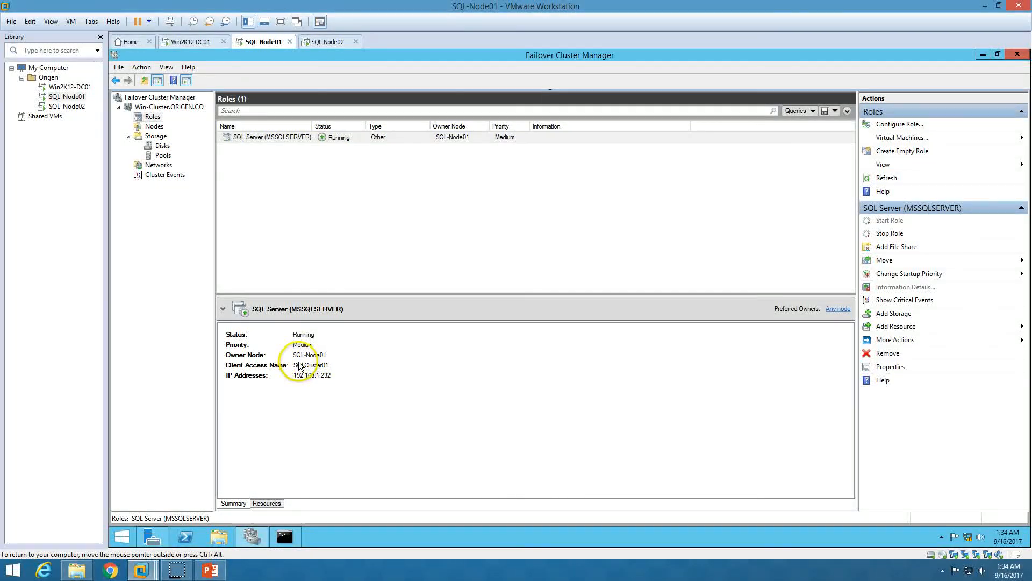
Move the SQL Server role to SQL-Node02 using Move > Select Node
left_click(269, 503)
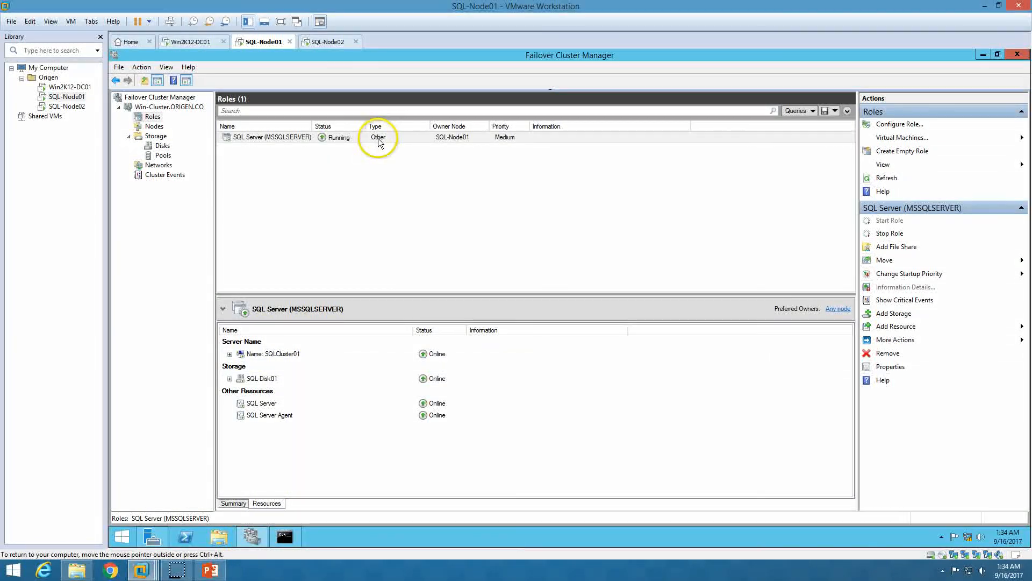
left_click(331, 42)
left_click(262, 41)
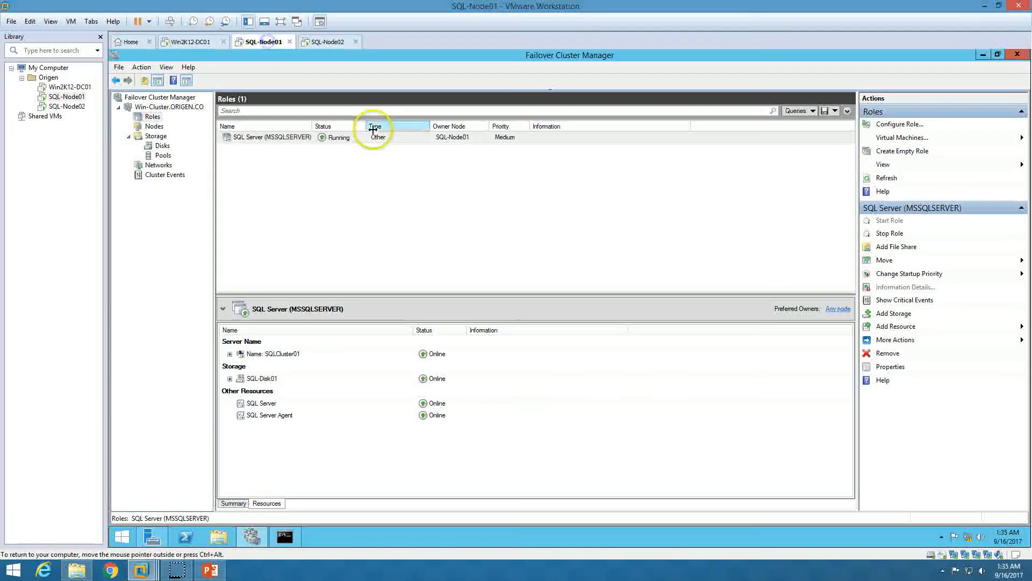
right_click(375, 138)
mouse_move(411, 188)
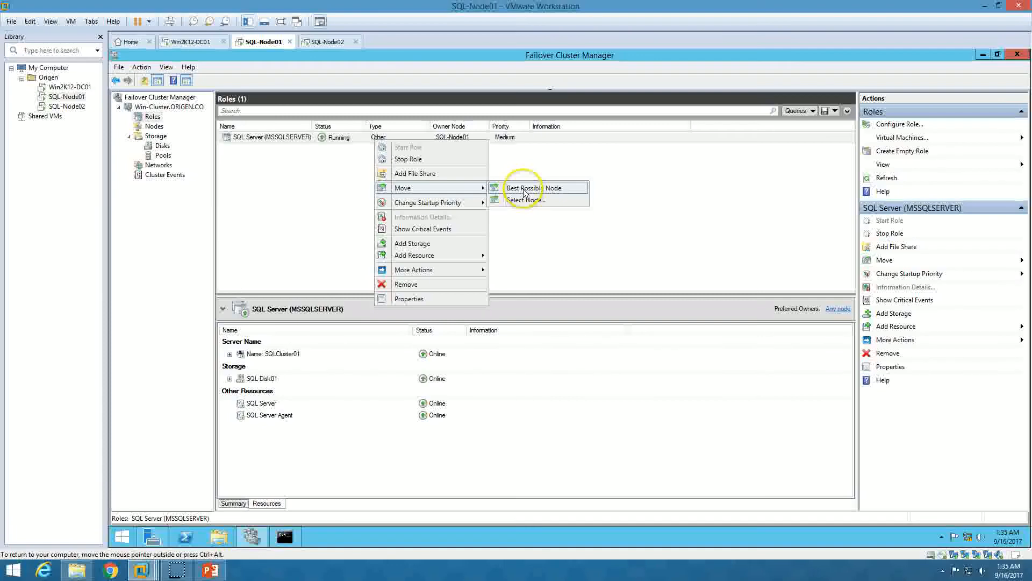
left_click(522, 201)
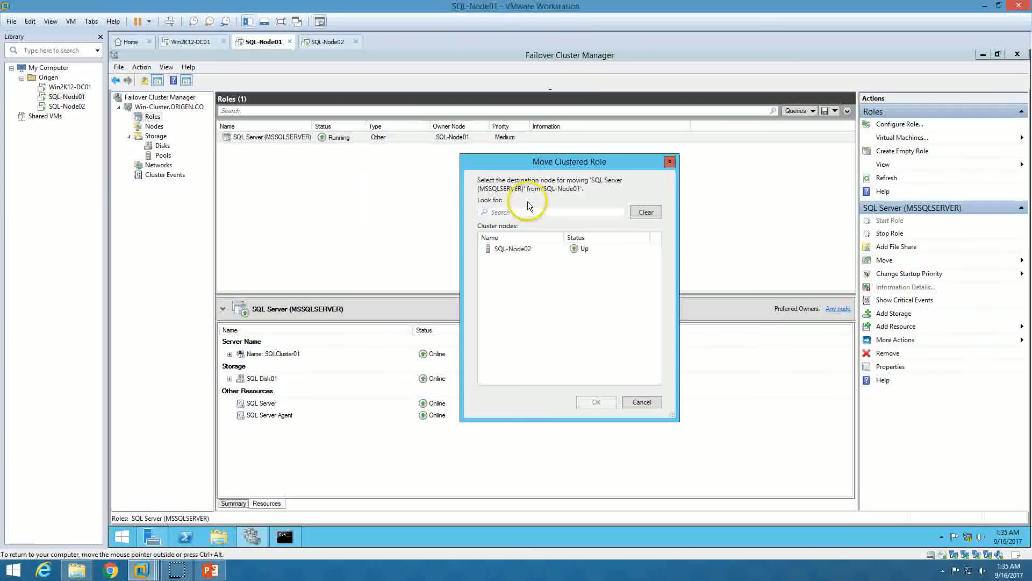
left_click(527, 250)
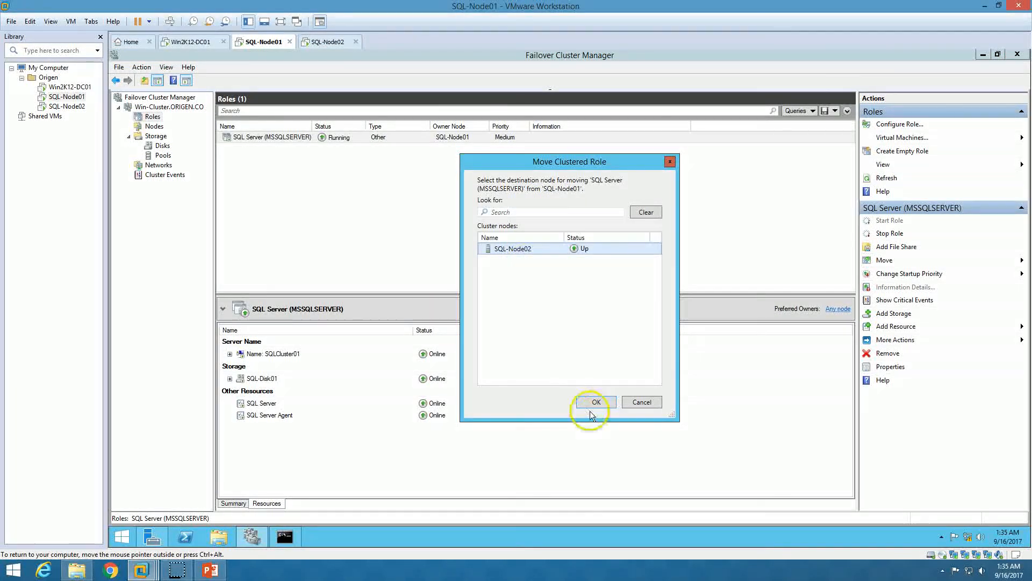
left_click(628, 402)
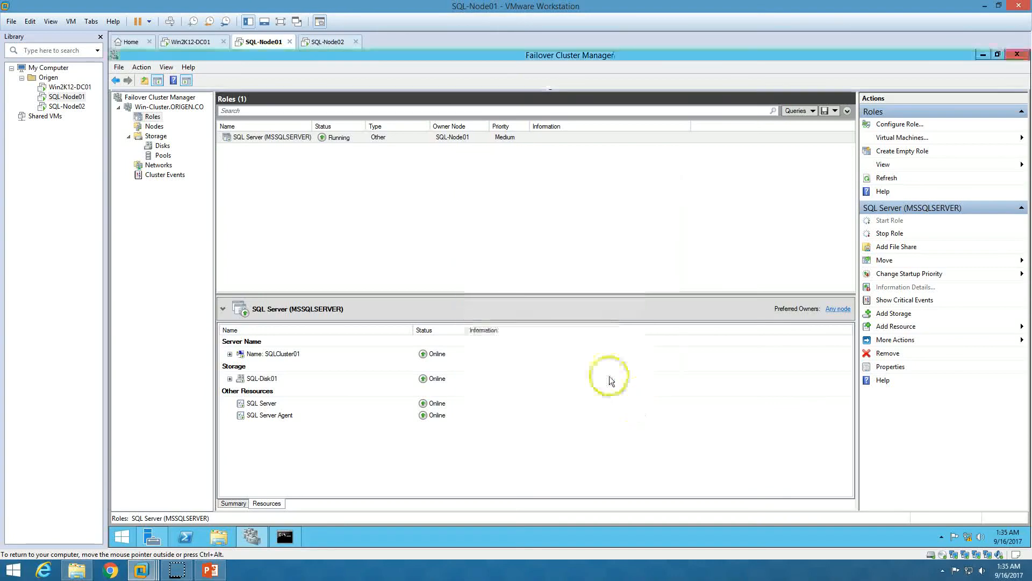
Move the SQL Server role again with Best Possible Node
right_click(377, 142)
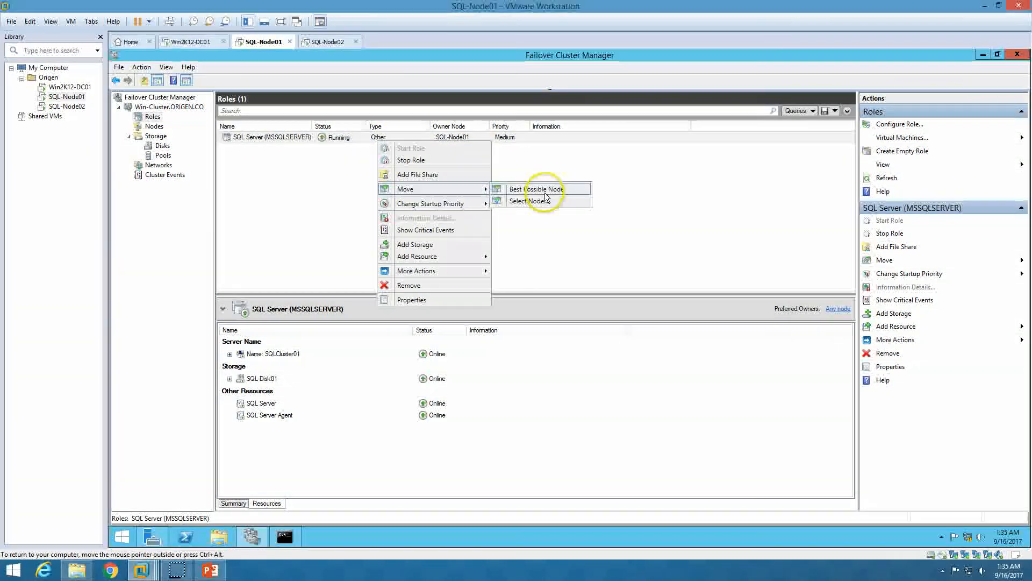
left_click(543, 190)
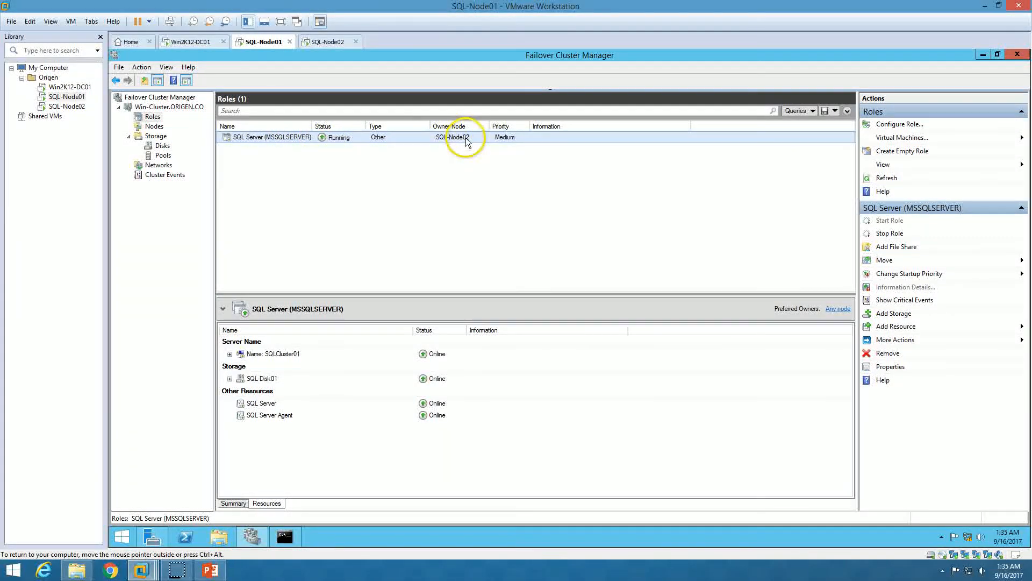
left_click(336, 45)
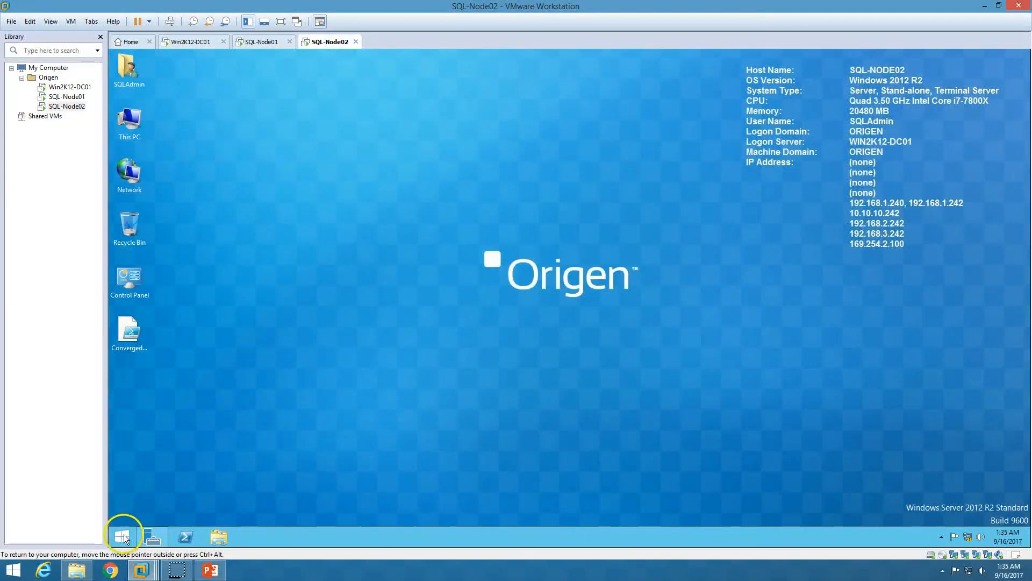
Shut down SQL-Node02 with an Other (Unplanned) reason and watch the role fail back on SQL-Node01
left_click(123, 536)
left_click(963, 93)
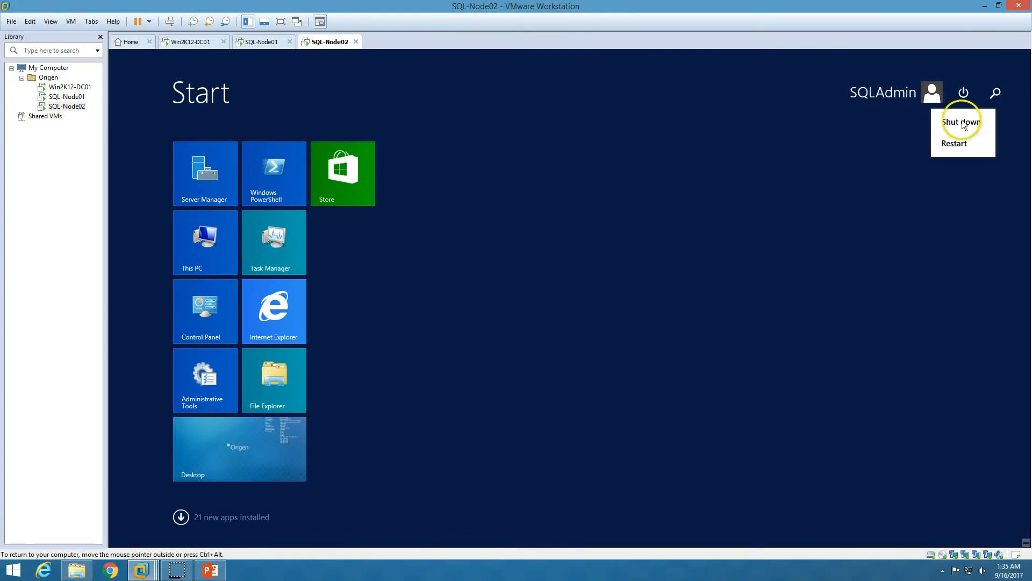
left_click(962, 147)
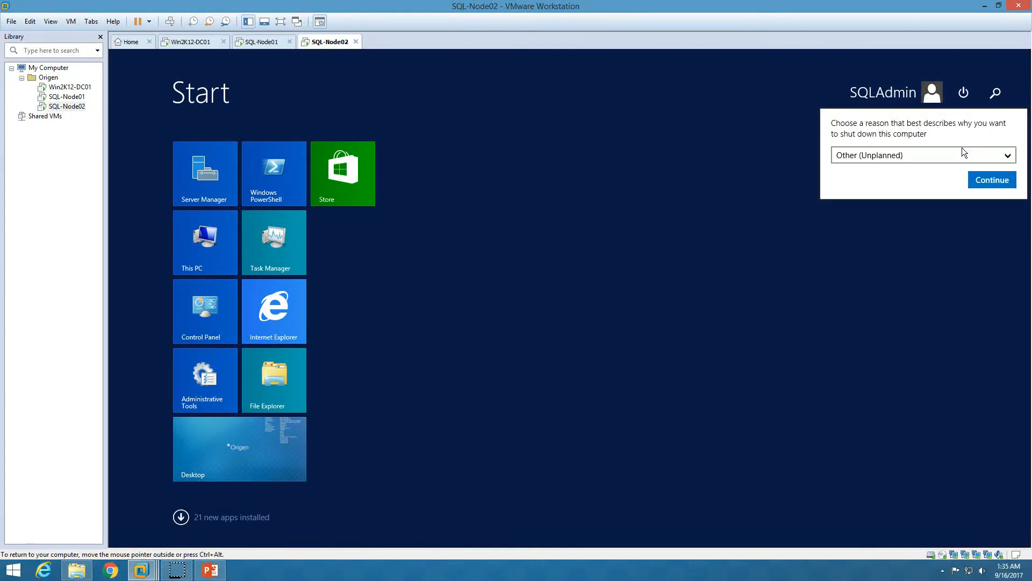
left_click(987, 181)
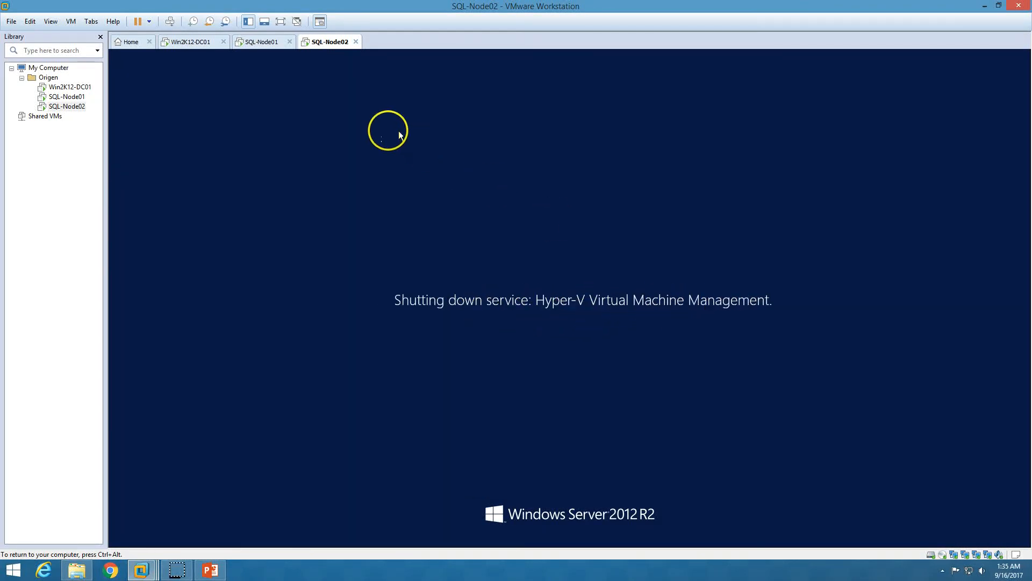
left_click(269, 43)
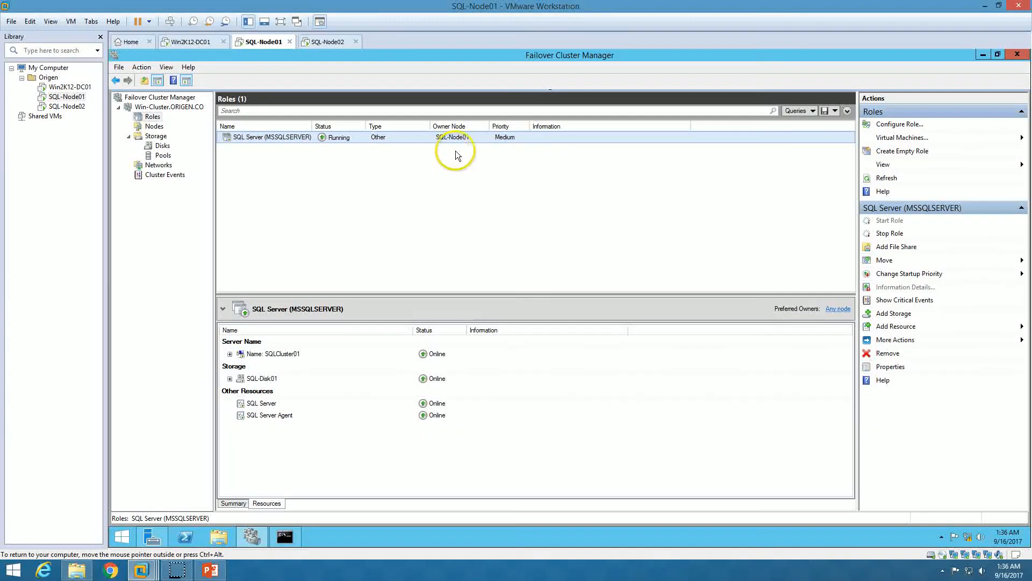
Sign in to SQL-Node02 with the administrator account password
left_click(329, 42)
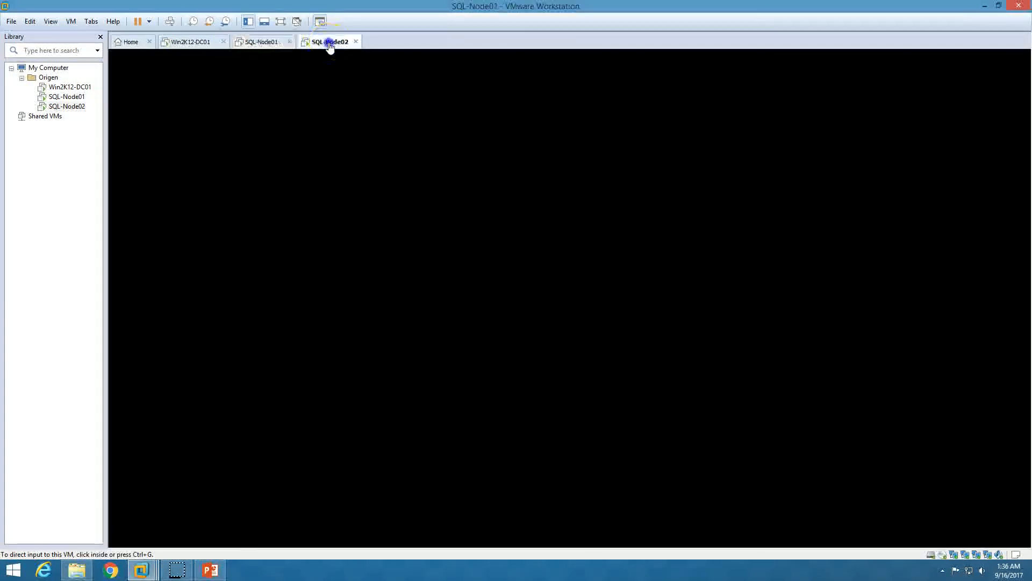
left_click(263, 42)
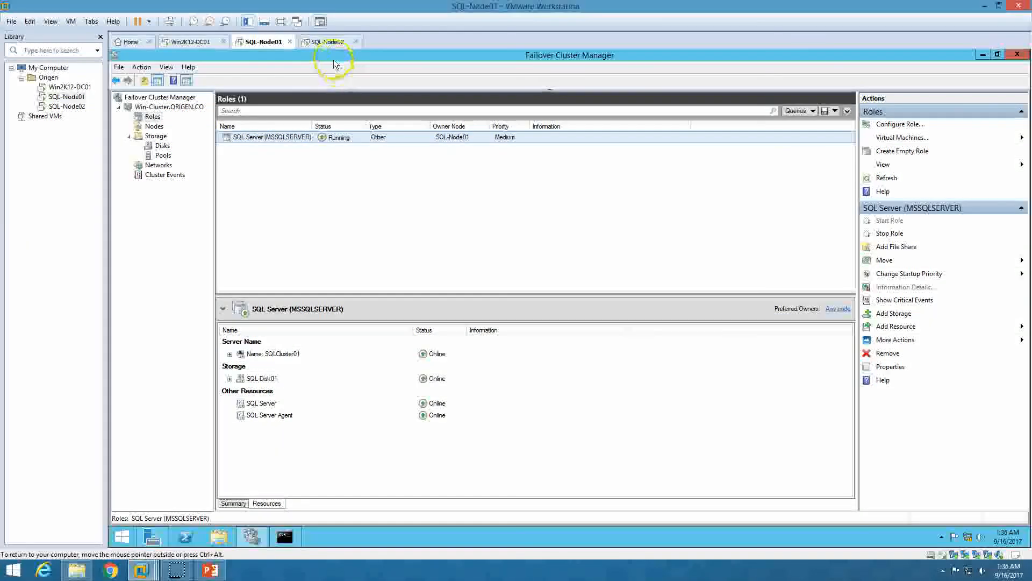
left_click(321, 45)
left_click(171, 22)
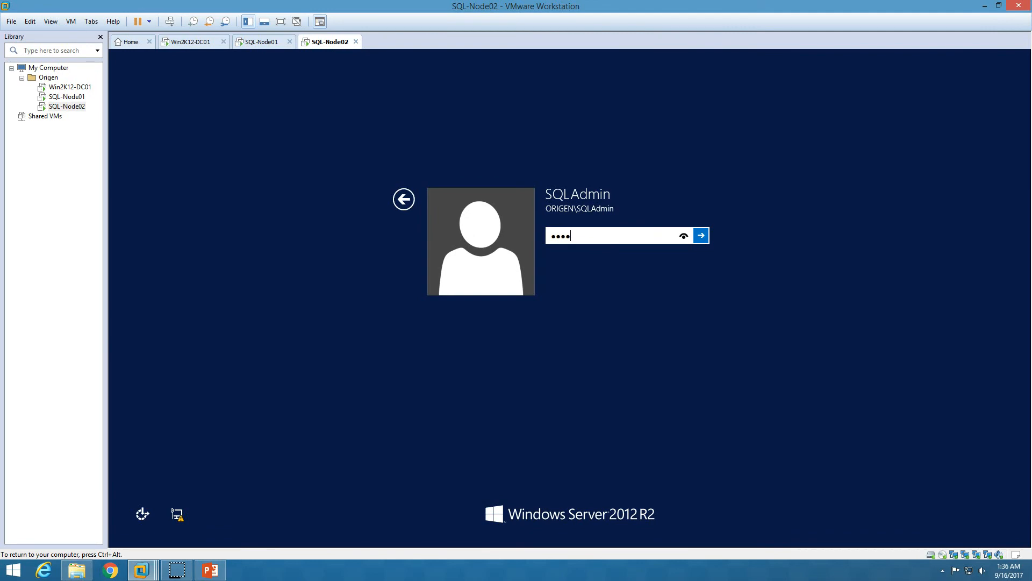
key("Return")
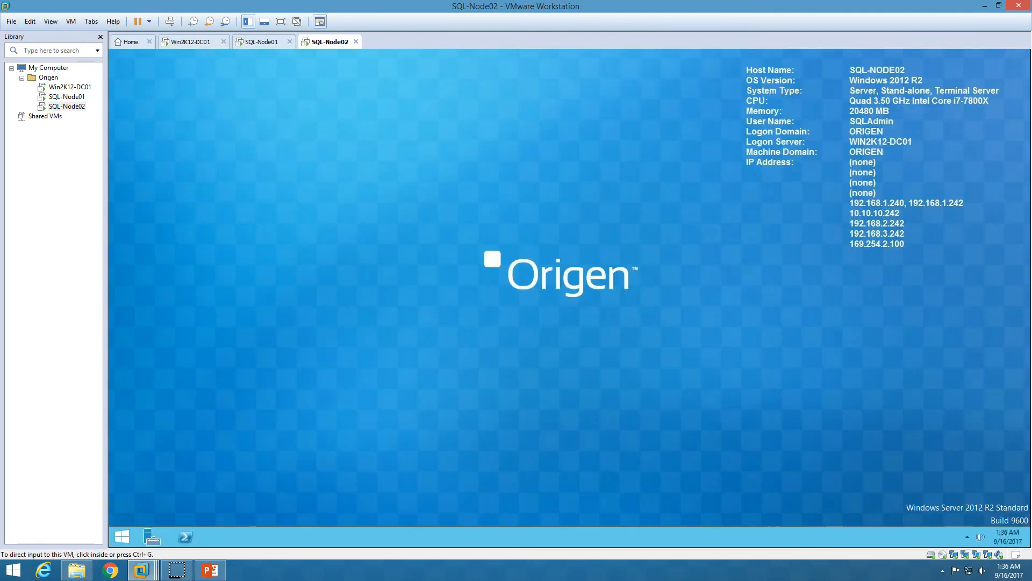
Check the ping results on SQL-Node01, close the command prompt, and return to SQL-Node02
left_click(261, 41)
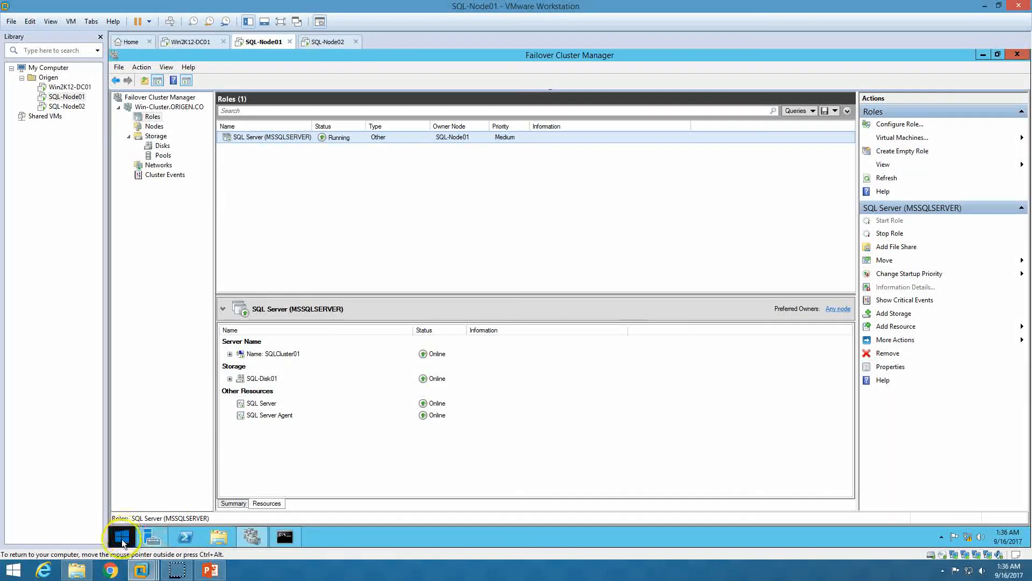
left_click(289, 546)
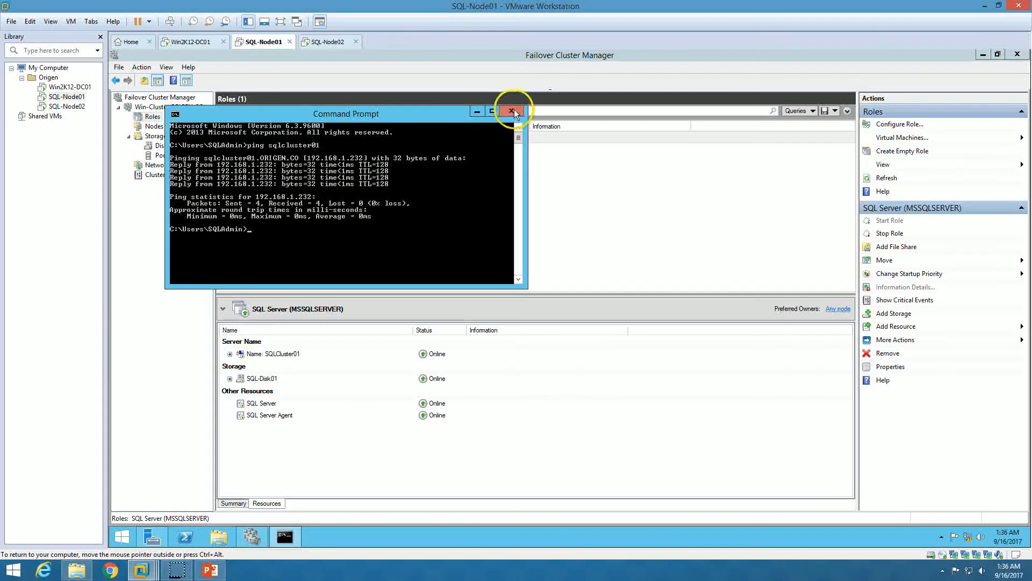
left_click(512, 109)
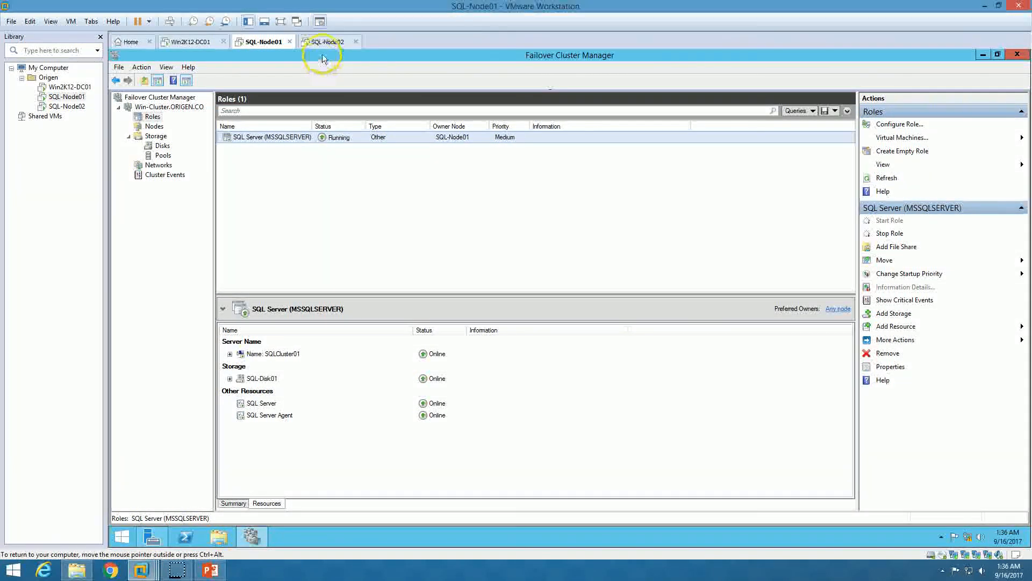
left_click(326, 42)
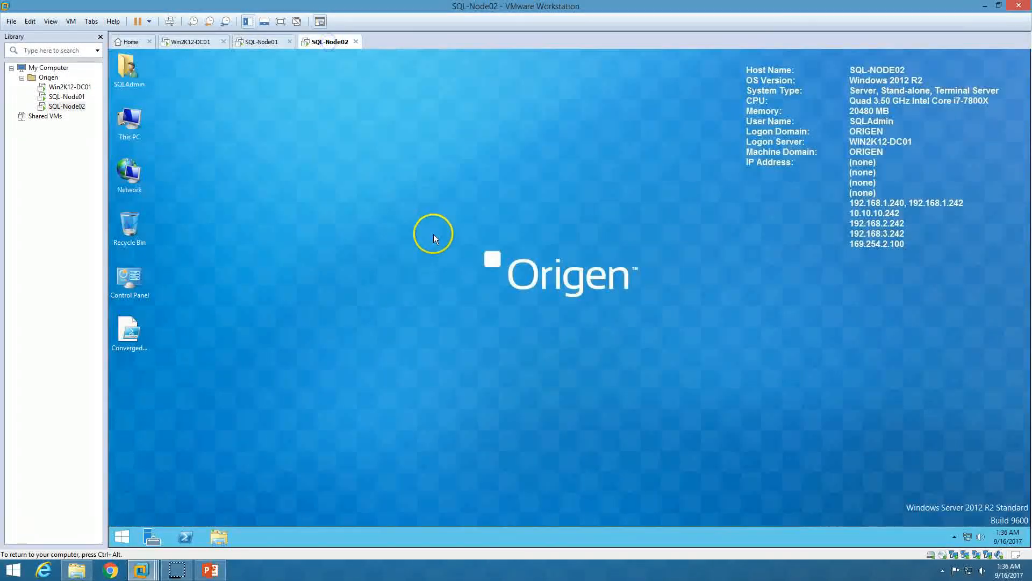
left_click(297, 451)
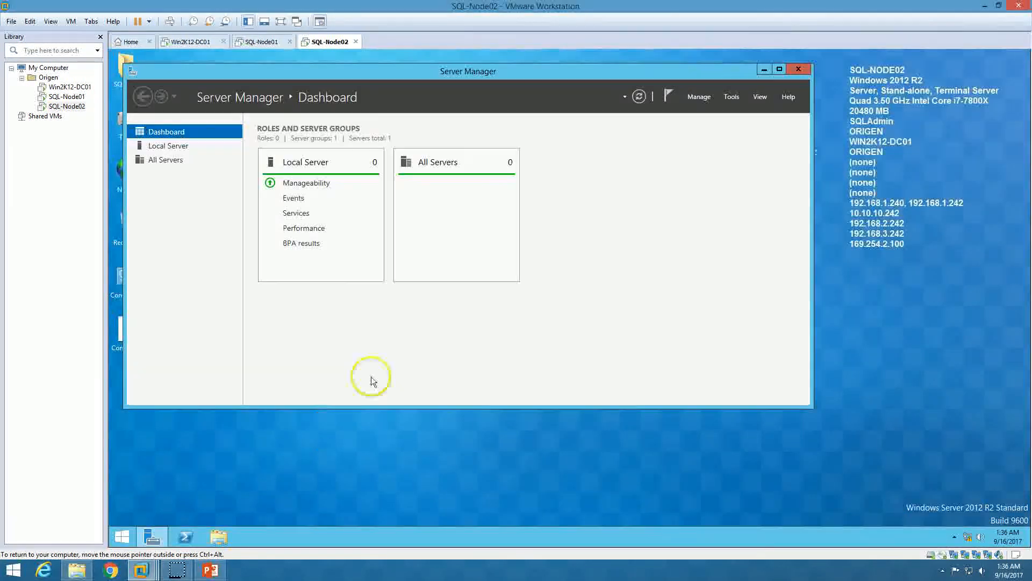
Open Failover Cluster Manager from Server Manager's Tools menu and maximize it
double_click(544, 69)
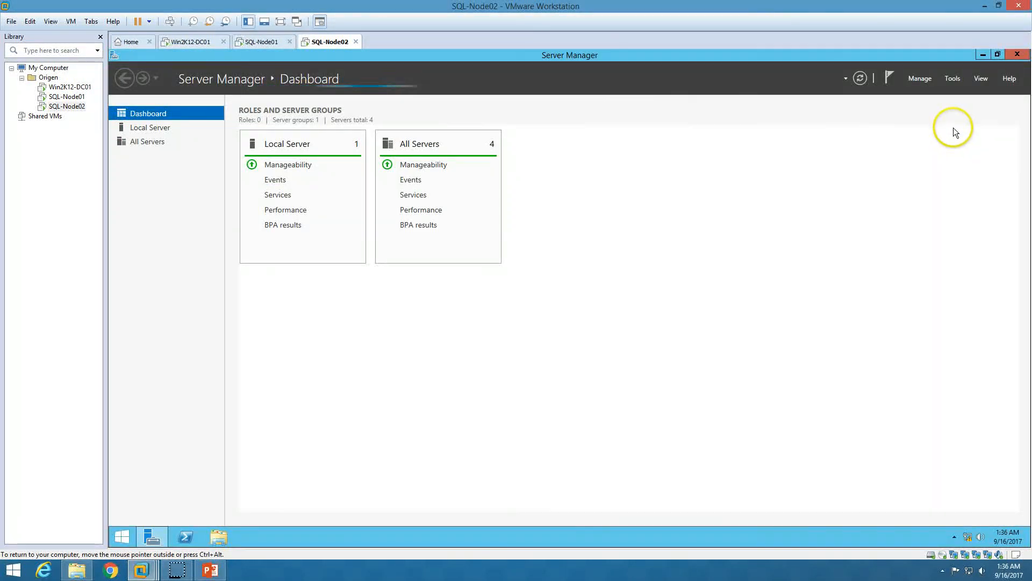
left_click(953, 78)
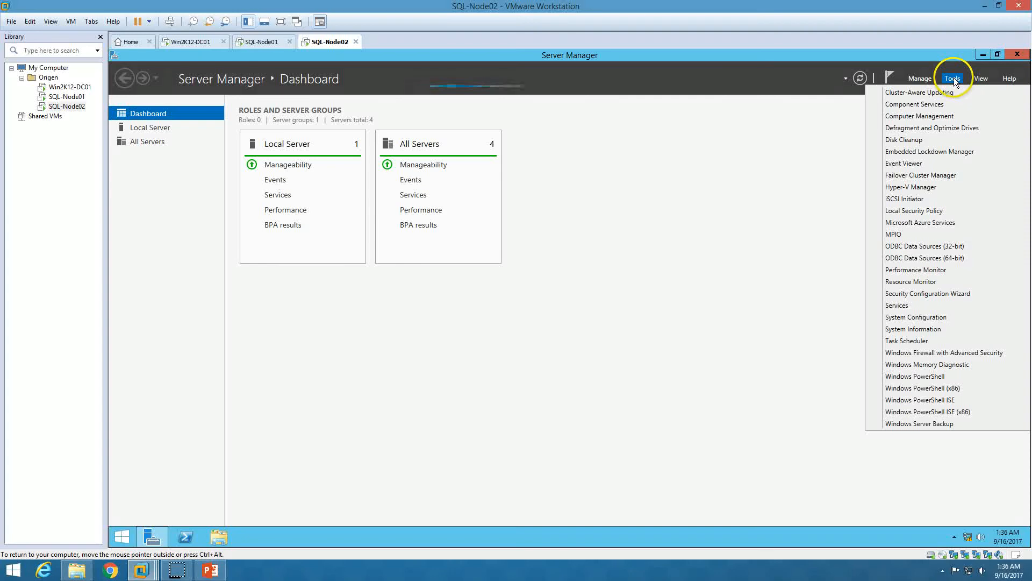
left_click(923, 175)
left_click(618, 320)
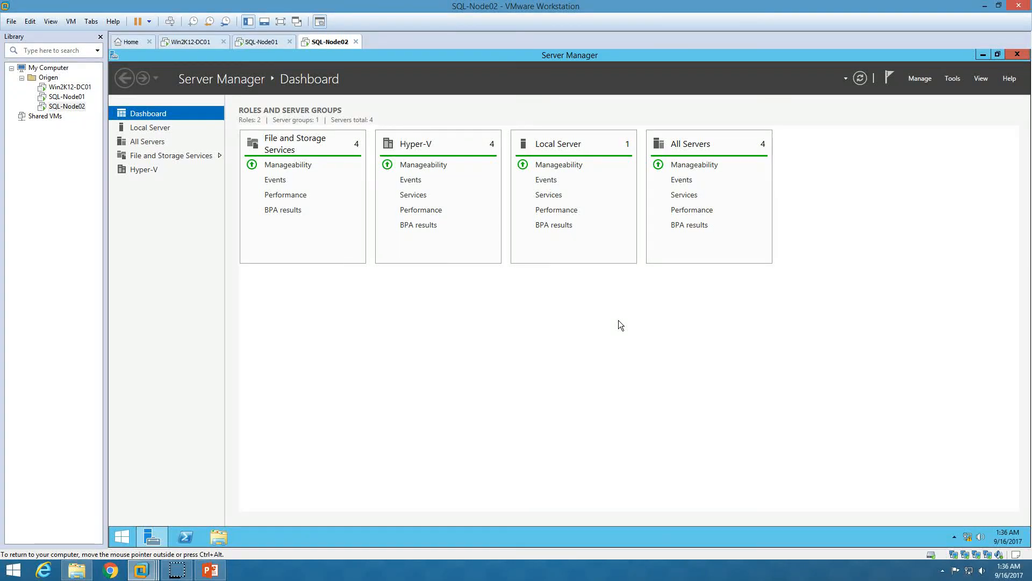
left_click(515, 100)
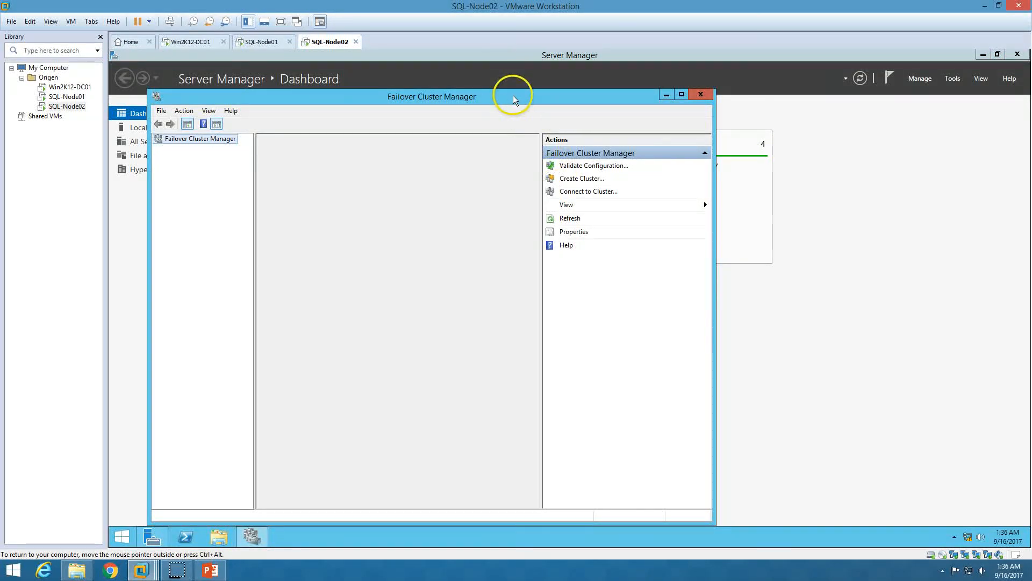
double_click(513, 96)
Expand Win-Cluster.ORIGEN.CO, check Nodes and Roles, and widen the Name column
left_click(156, 105)
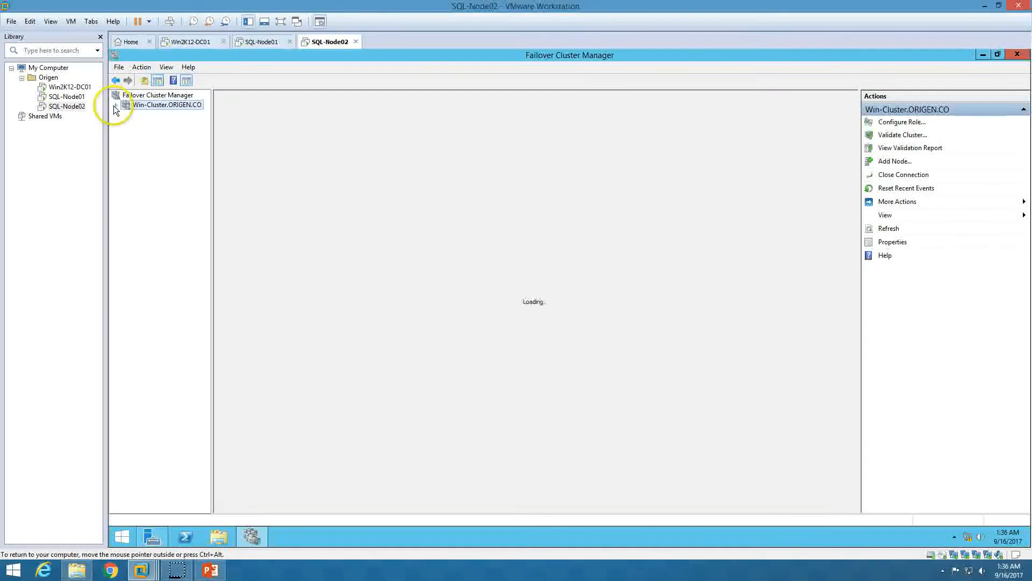
left_click(116, 106)
left_click(153, 123)
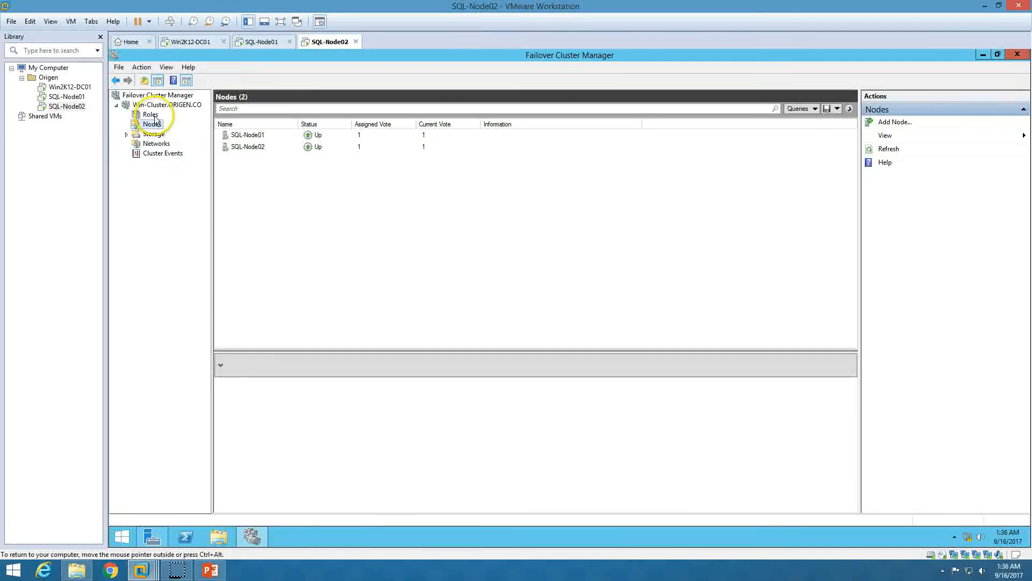
left_click(150, 115)
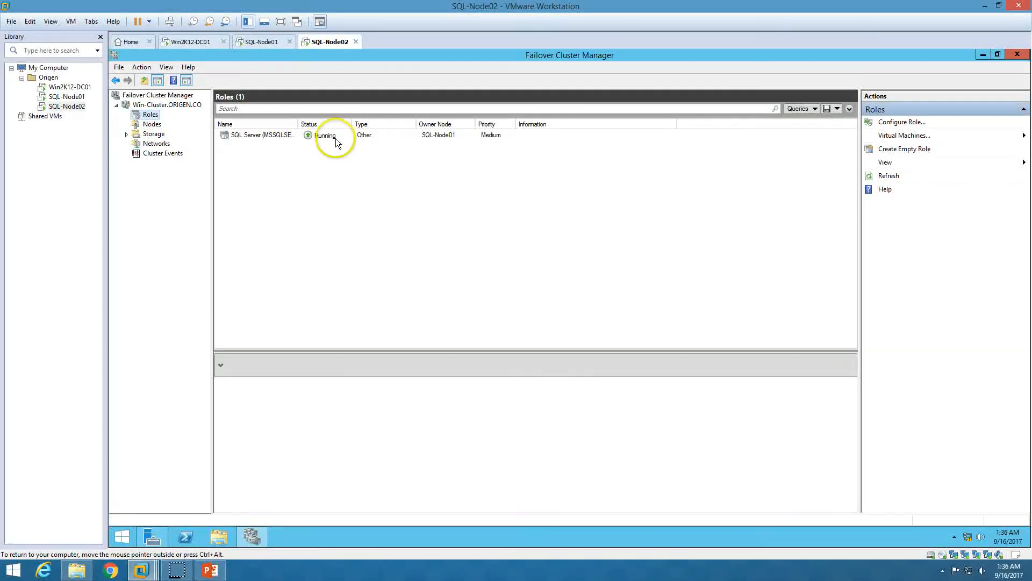
double_click(299, 124)
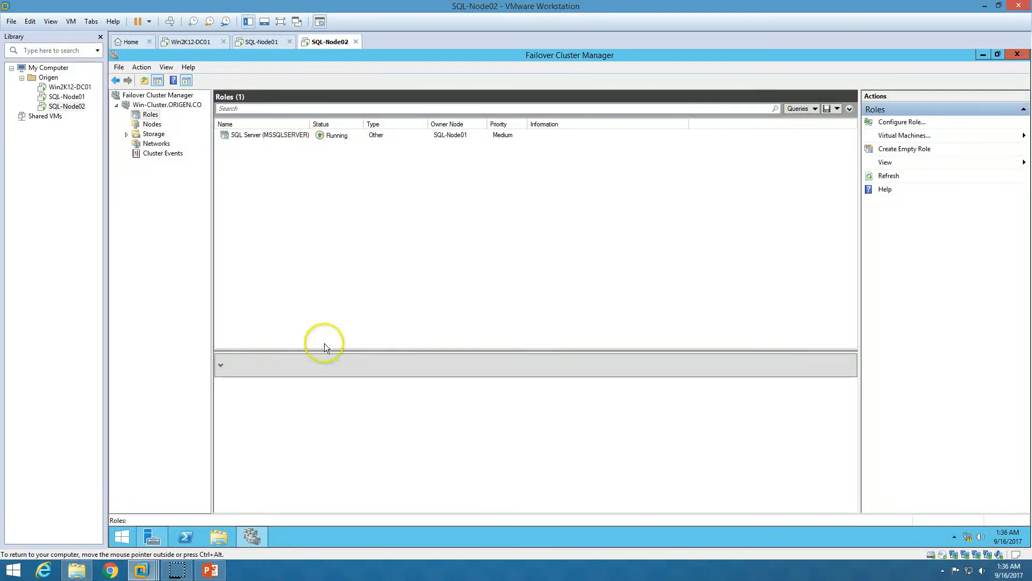
left_click(153, 537)
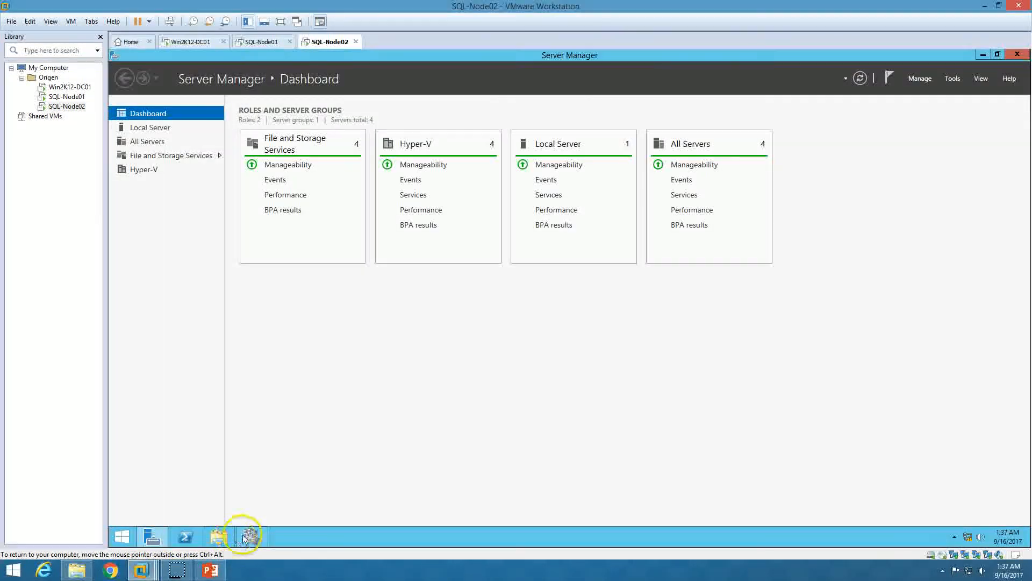
Close Failover Cluster Manager on SQL-Node01 and shut SQL-Node01 down
left_click(252, 536)
left_click(261, 42)
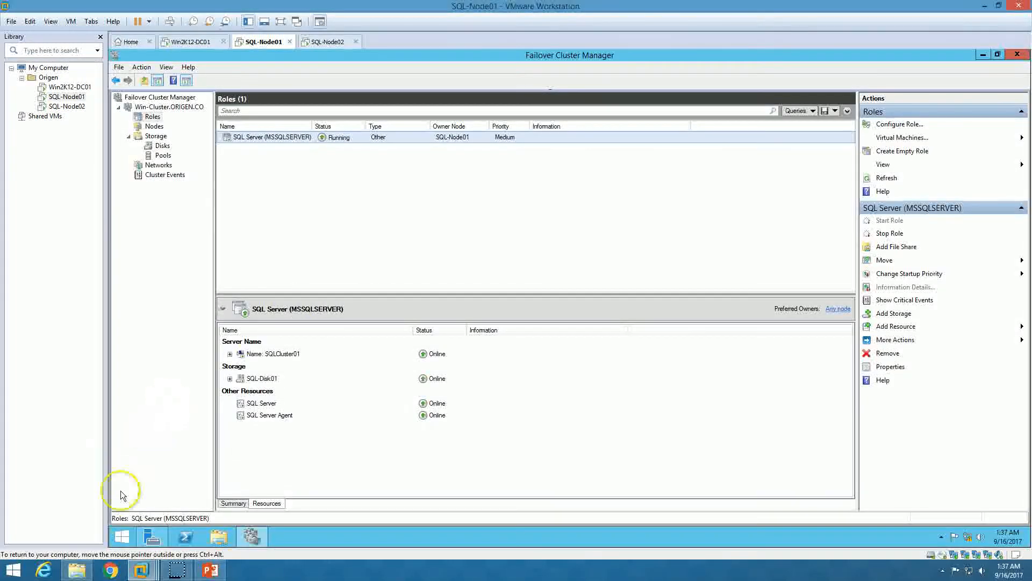
left_click(1017, 54)
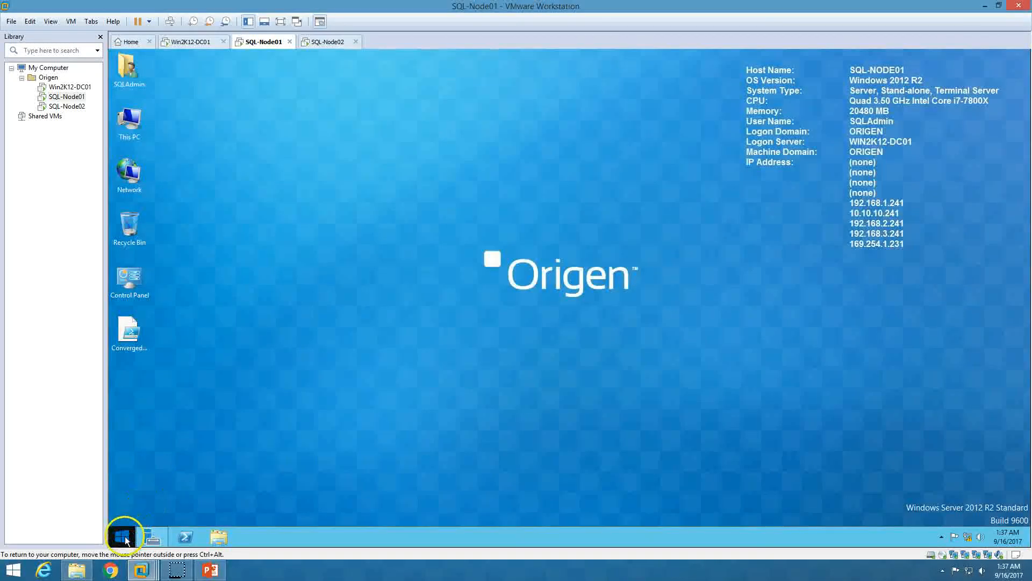
left_click(122, 536)
left_click(970, 96)
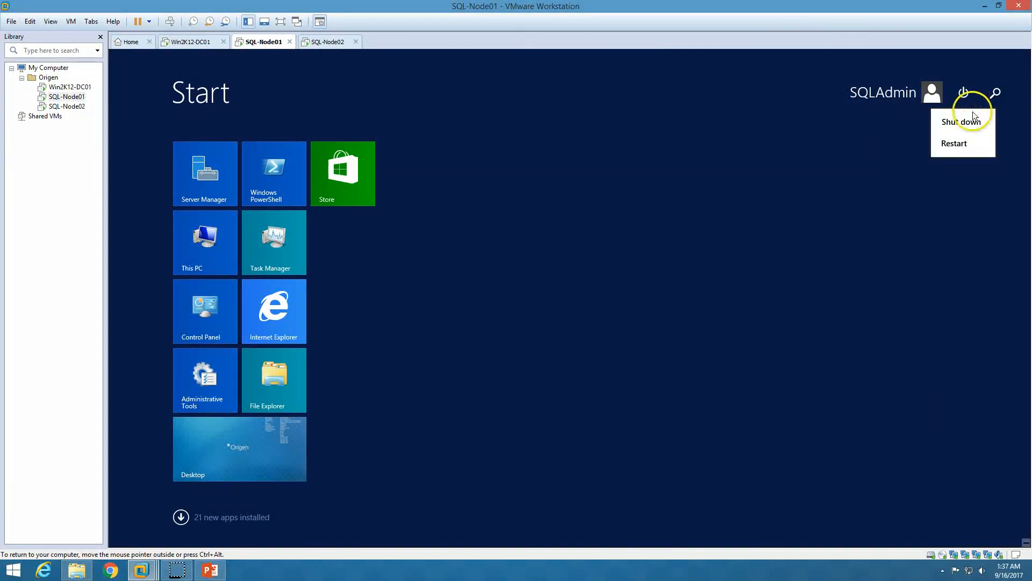
left_click(974, 149)
left_click(992, 180)
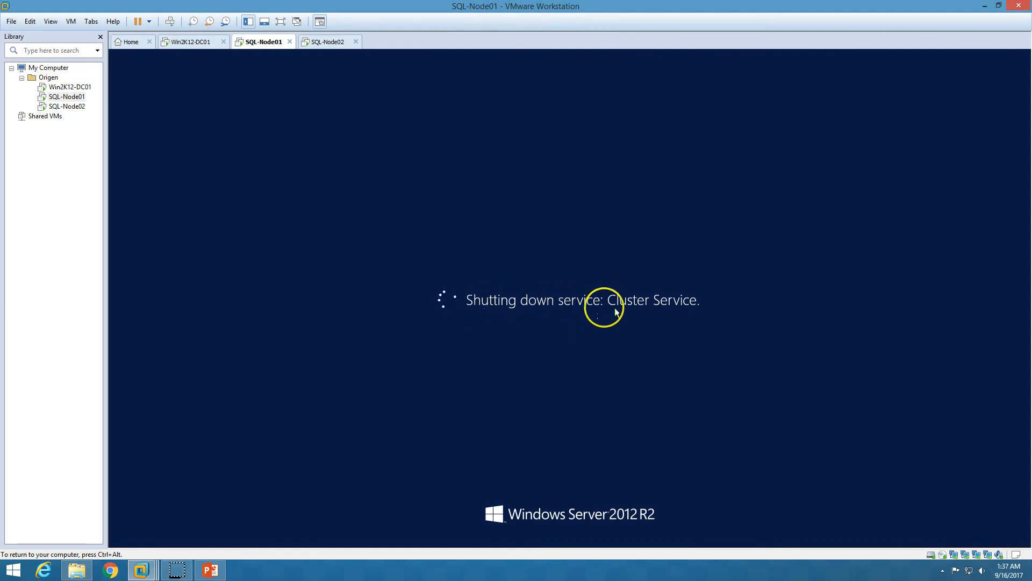
On SQL-Node02, confirm the SQL Server role's resources and owner now show SQL-Node02
left_click(327, 43)
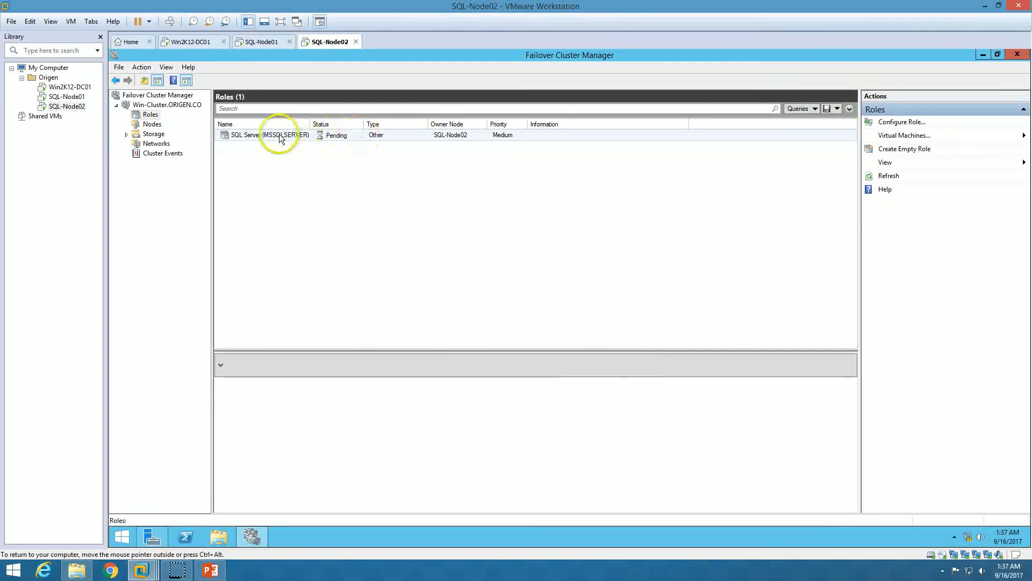
left_click(329, 138)
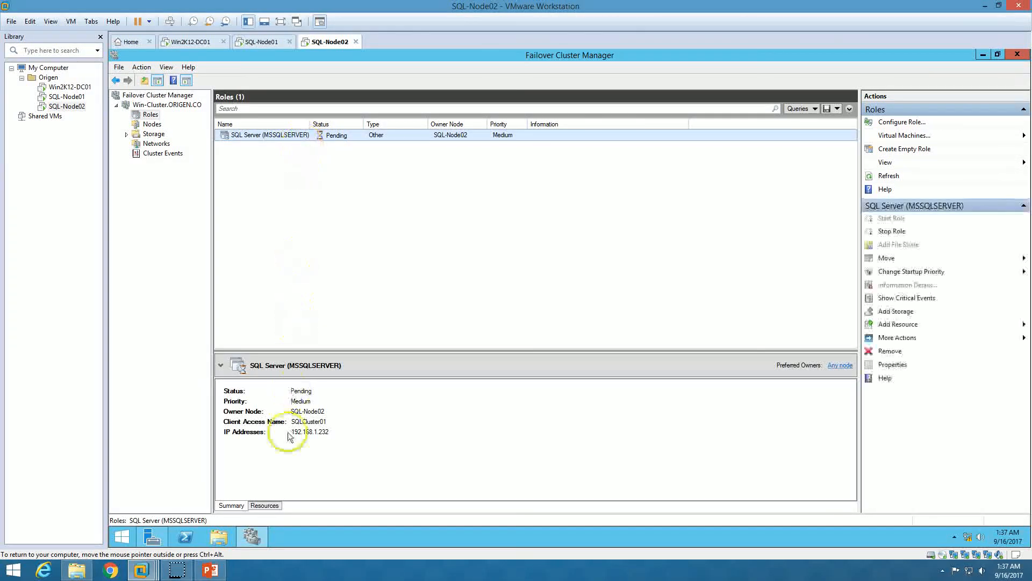
left_click(279, 505)
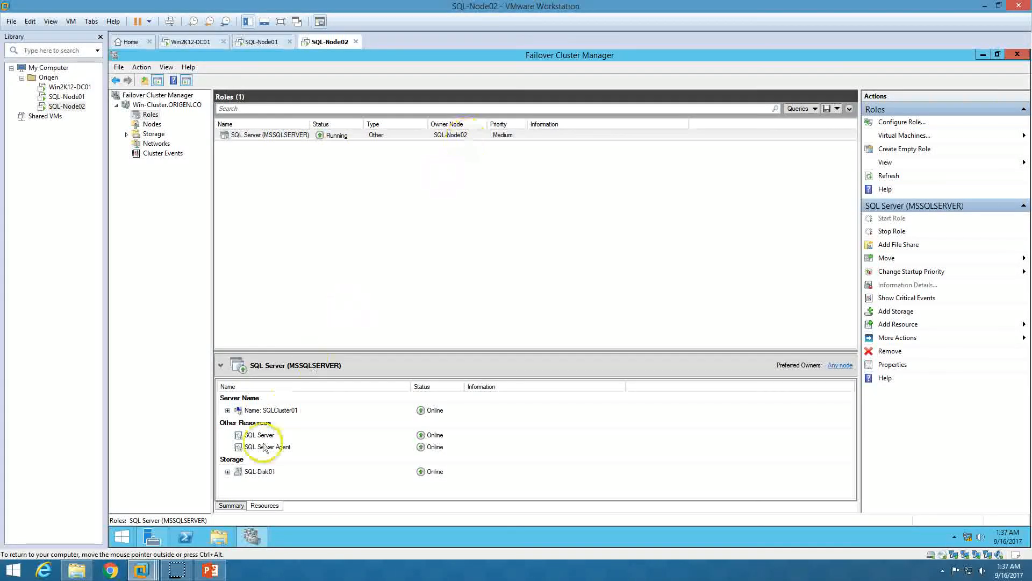
left_click(231, 506)
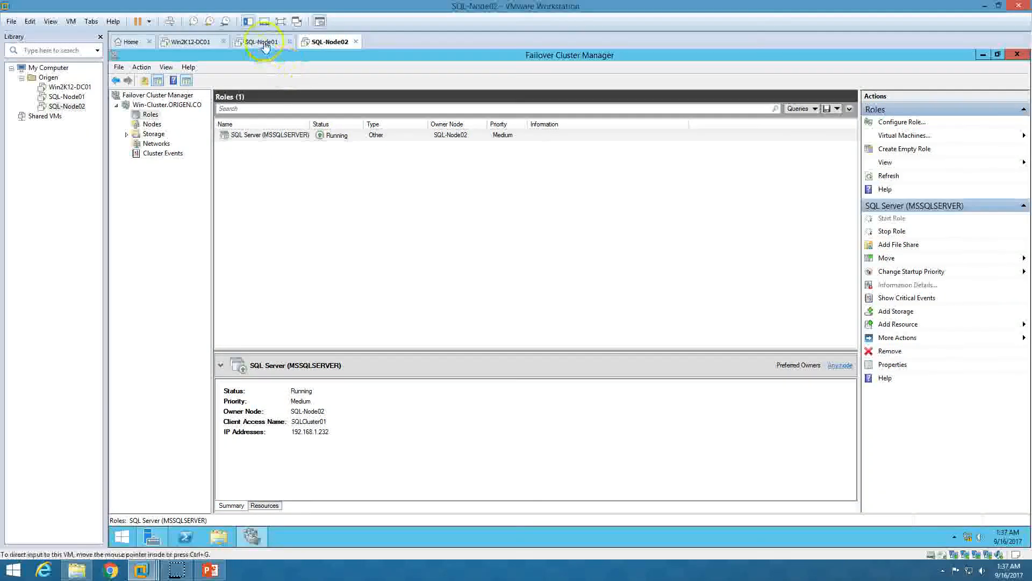
left_click(262, 42)
left_click(209, 569)
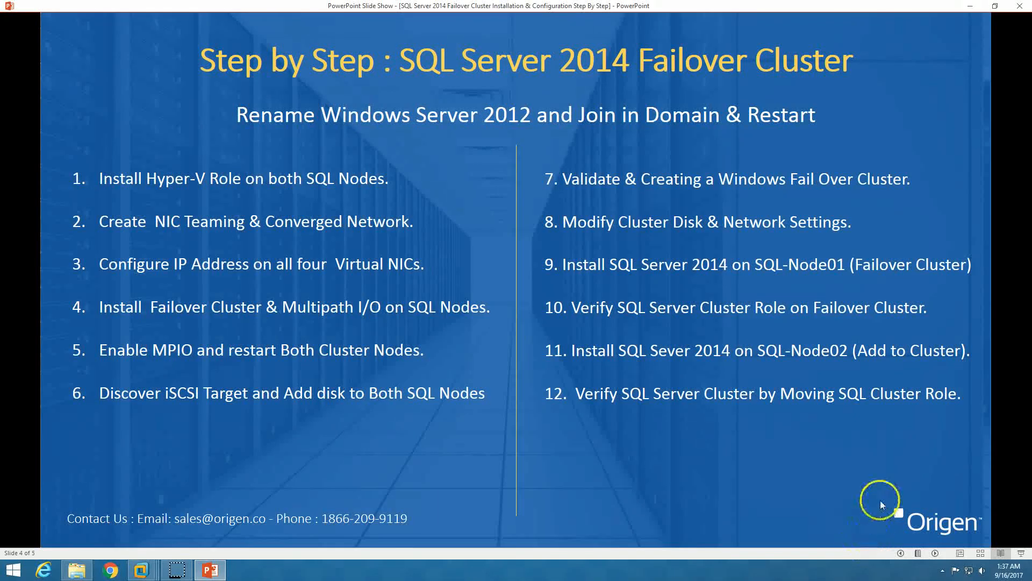
Advance the slide show to the final contact-details slide, 5 of 5
left_click(935, 554)
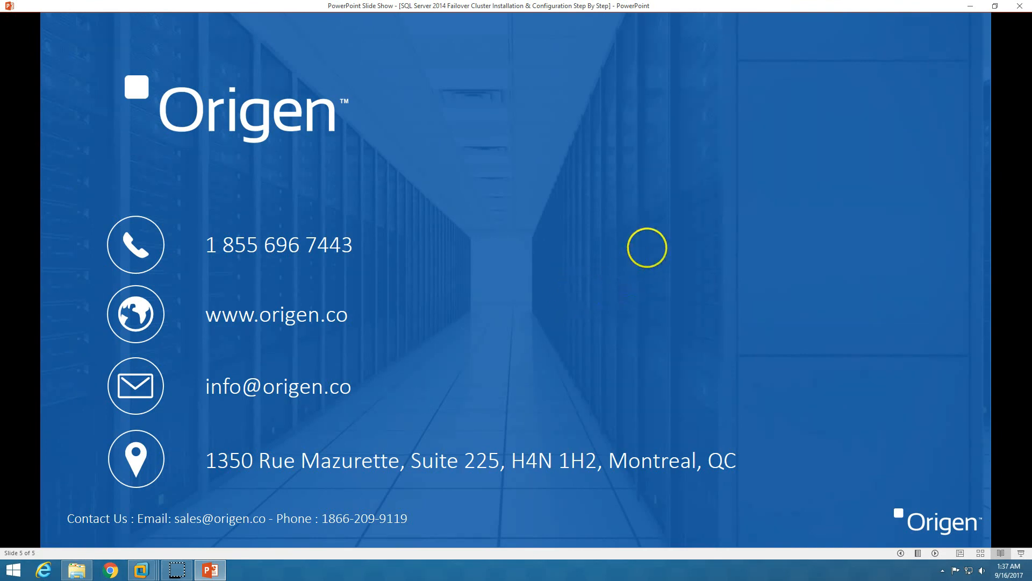
left_click(179, 572)
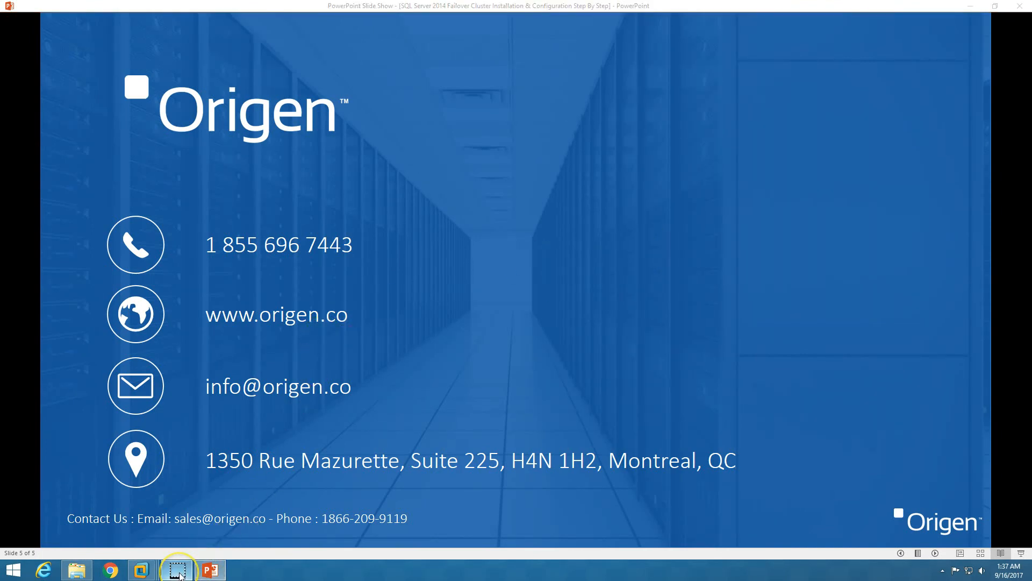